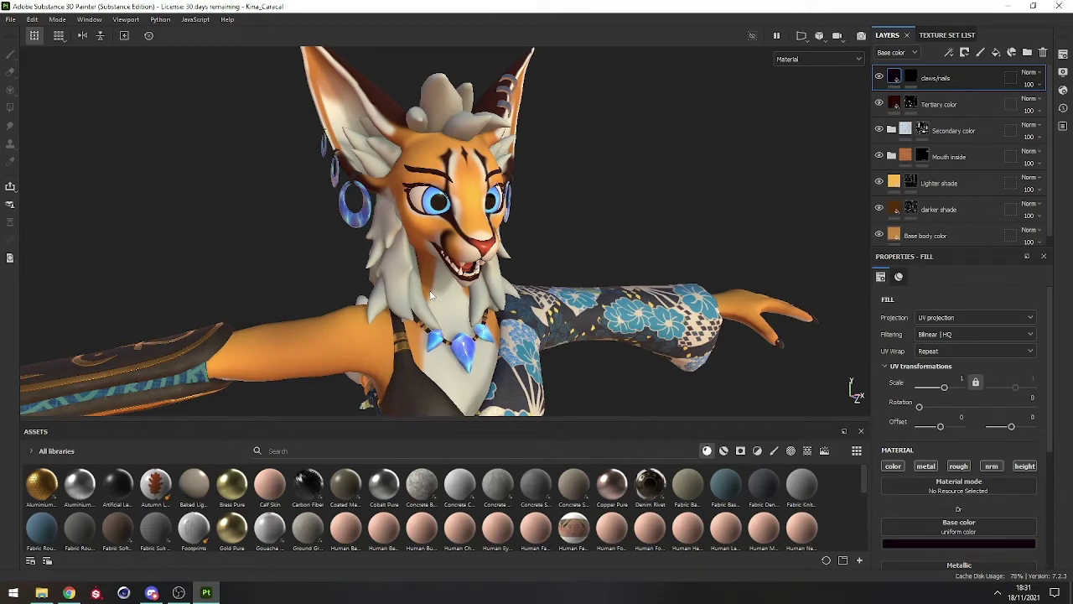
# Step: Hide all the layers above the Base body color layer, from claws/nails down to darker shade
pyautogui.keyDown('alt'); pyautogui.moveTo(379, 348); pyautogui.dragTo(852, 391); pyautogui.keyUp('alt')
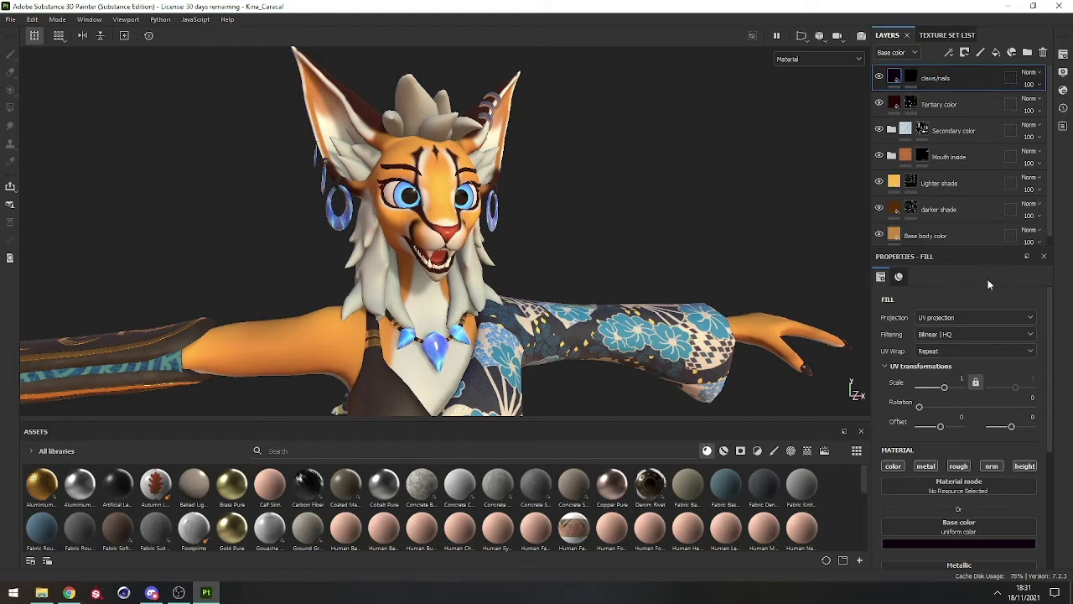
pyautogui.moveTo(900, 238)
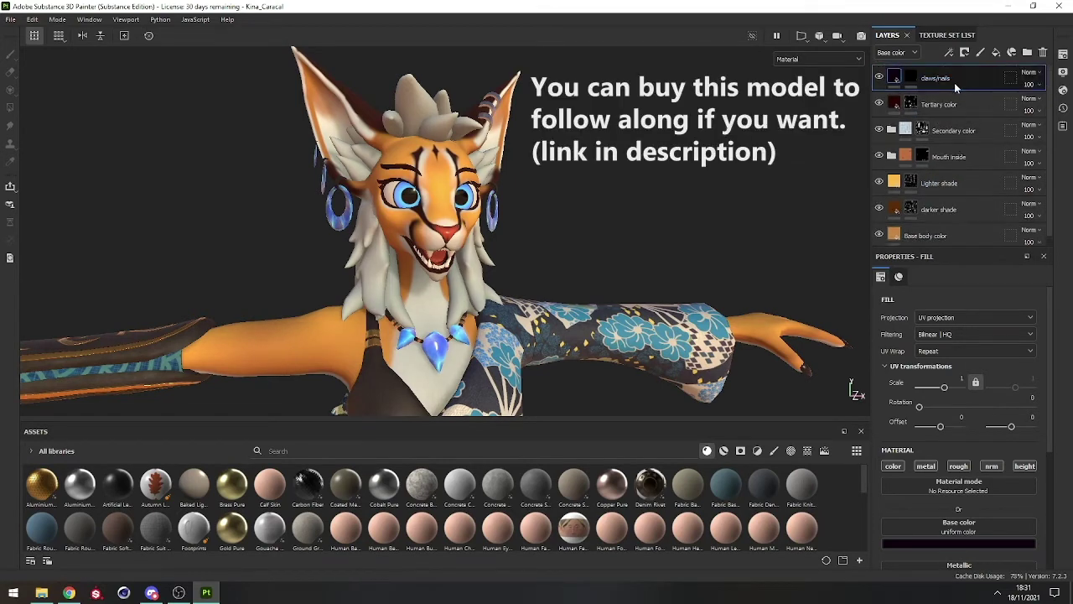
pyautogui.moveTo(485, 255)
pyautogui.keyDown('alt'); pyautogui.mouseDown()
pyautogui.moveTo(444, 281)
pyautogui.moveTo(444, 223)
pyautogui.moveTo(459, 213)
pyautogui.moveTo(503, 267)
pyautogui.moveTo(469, 256)
pyautogui.mouseUp(); pyautogui.keyUp('alt')
pyautogui.scroll(-5, 460, 214)
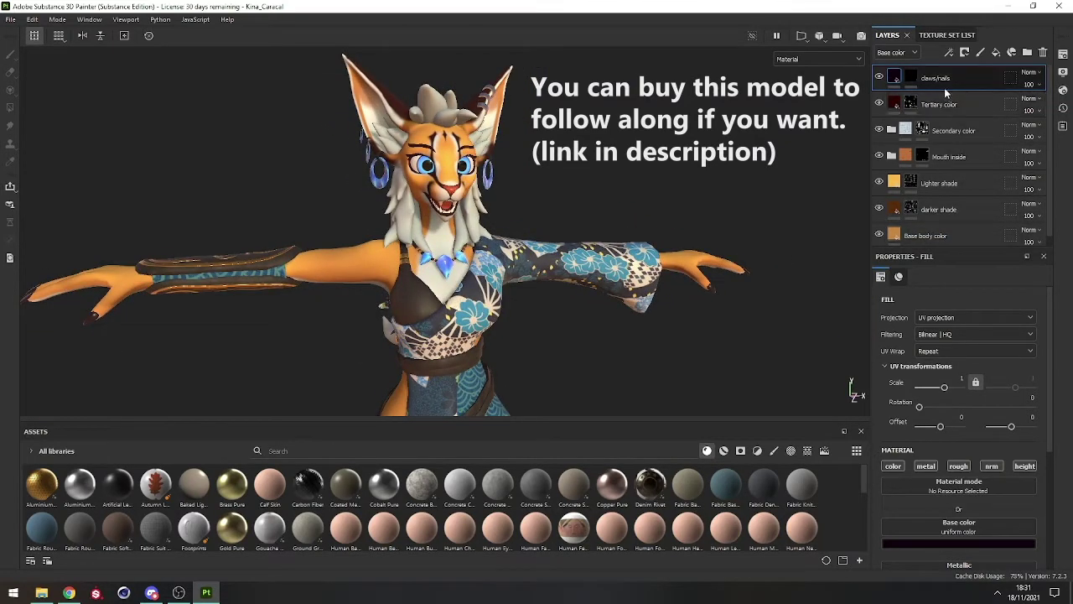
pyautogui.click(879, 77)
pyautogui.click(878, 104)
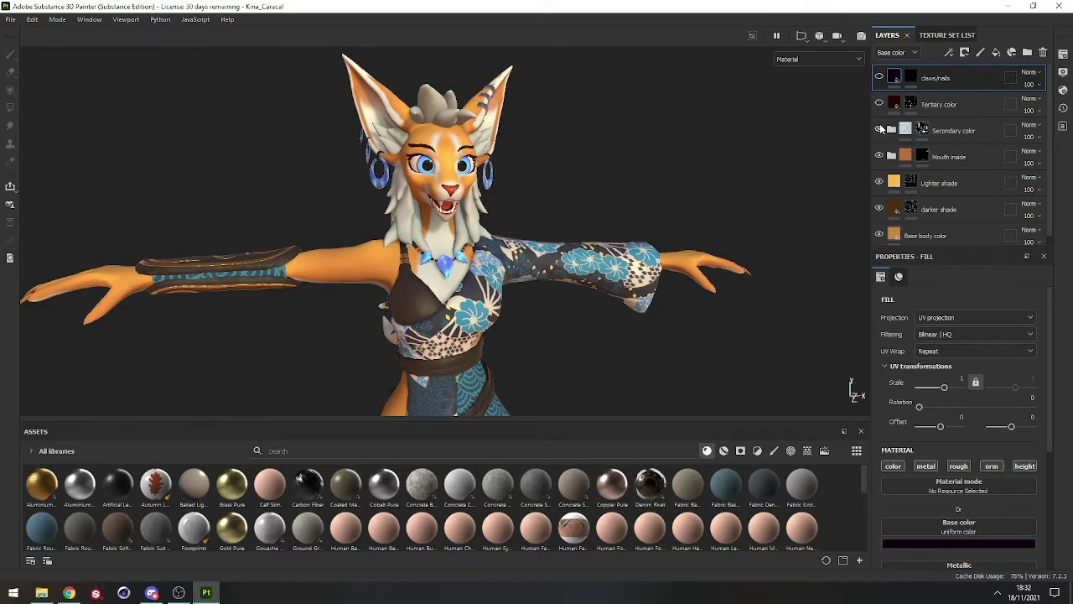
pyautogui.click(878, 182)
pyautogui.click(879, 209)
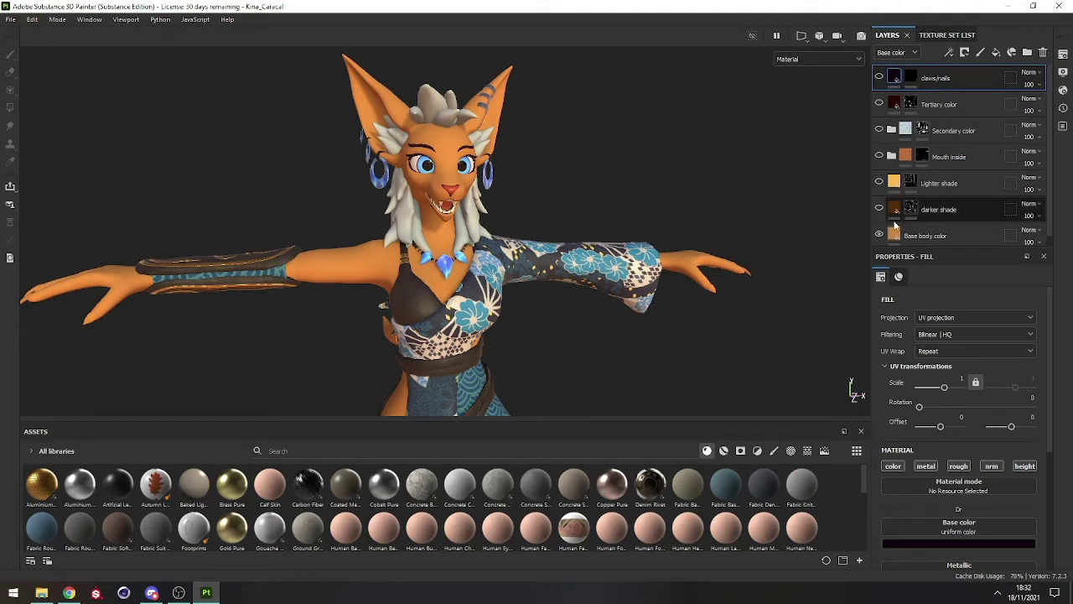
# Step: Compare the body with all layers hidden and all shown, leaving only the Base body color layer visible
pyautogui.click(877, 77)
pyautogui.click(880, 235)
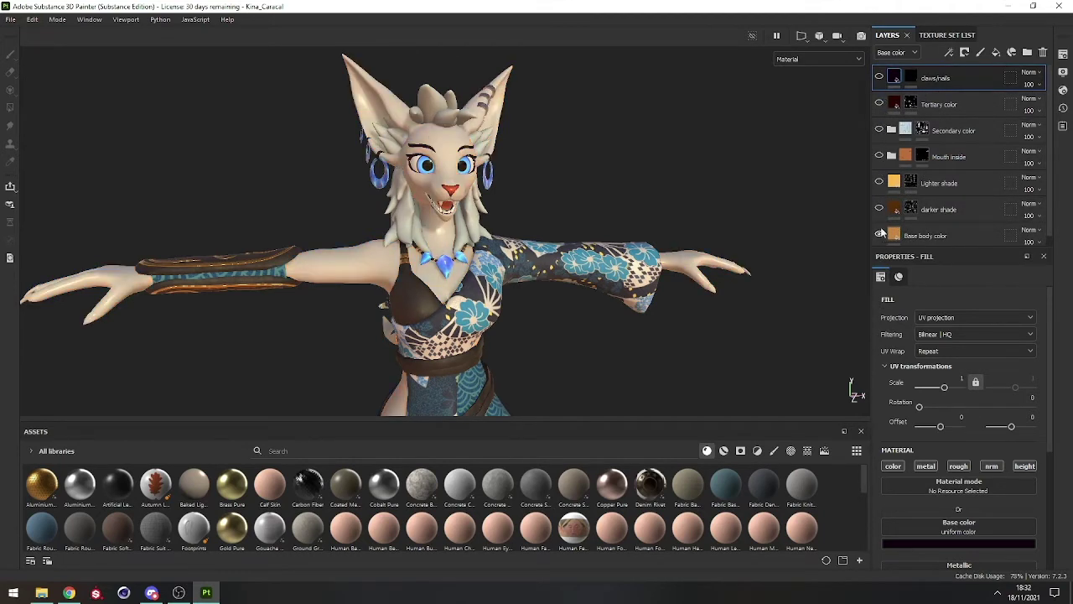
pyautogui.click(878, 77)
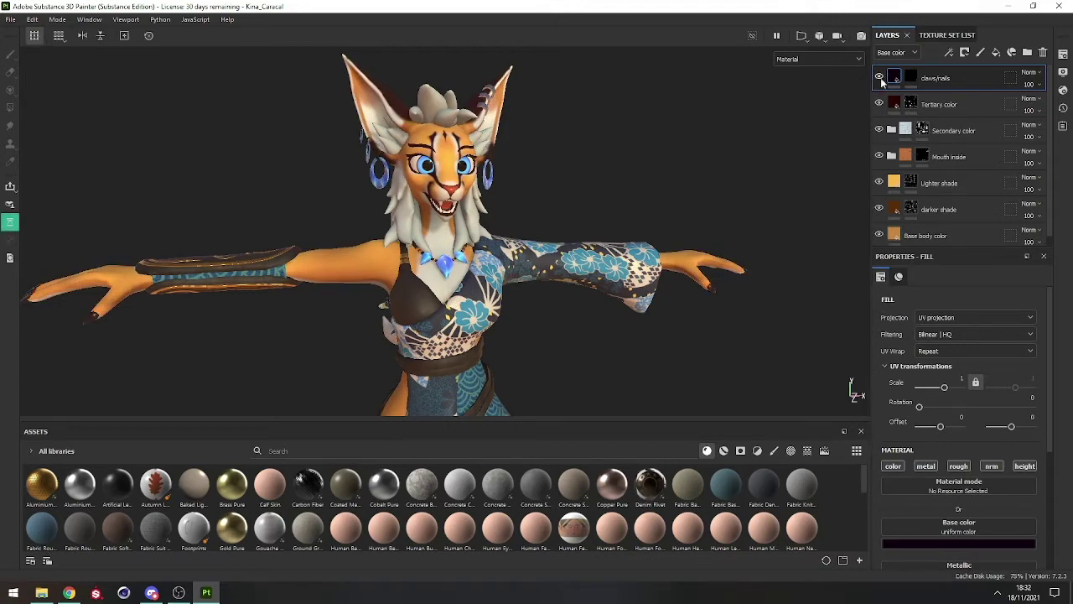
pyautogui.click(880, 235)
pyautogui.click(880, 236)
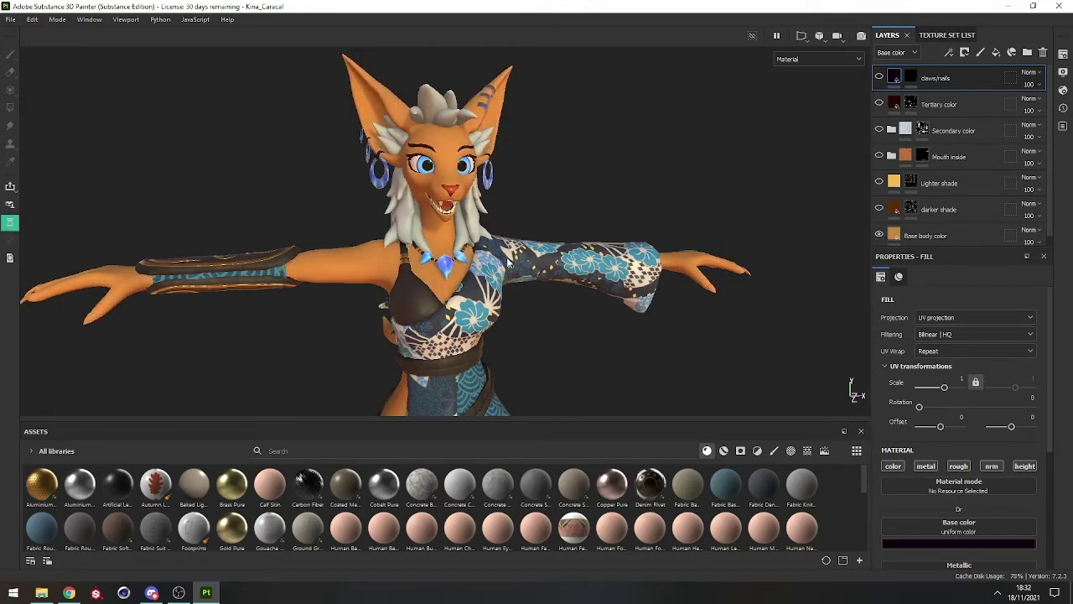
# Step: Show the darker shade, lighter shade and Mouth inside layers one after another to examine their effect on the body
pyautogui.keyDown('alt'); pyautogui.moveTo(531, 267); pyautogui.dragTo(696, 270); pyautogui.keyUp('alt')
pyautogui.keyDown('alt'); pyautogui.moveTo(549, 225); pyautogui.dragTo(419, 236); pyautogui.keyUp('alt')
pyautogui.scroll(-3, 497, 224)
pyautogui.scroll(5, 451, 228)
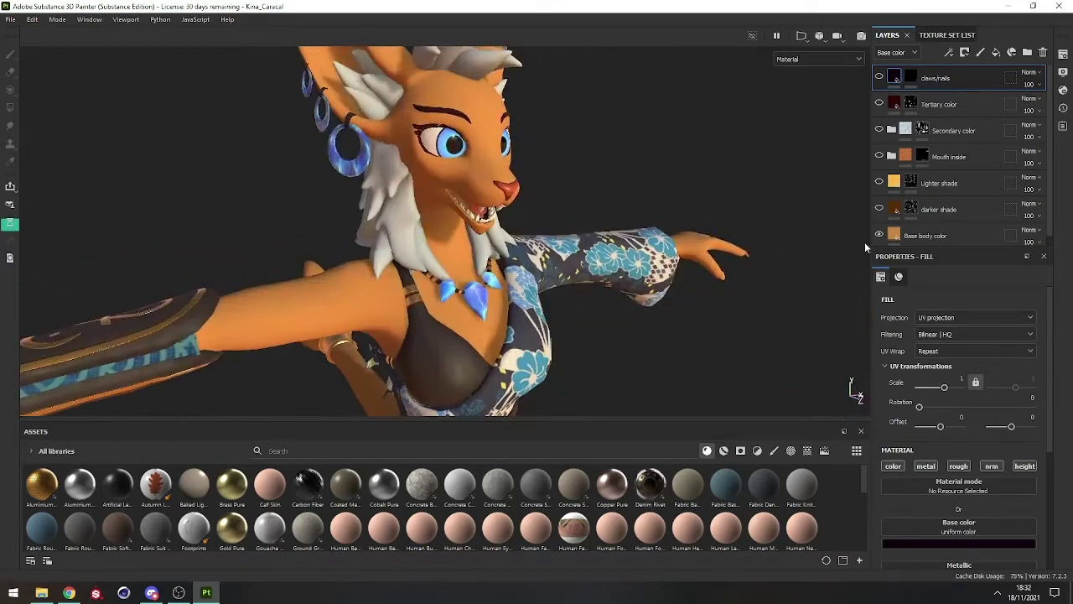
pyautogui.click(879, 209)
pyautogui.keyDown('alt'); pyautogui.moveTo(502, 219); pyautogui.dragTo(855, 383); pyautogui.keyUp('alt')
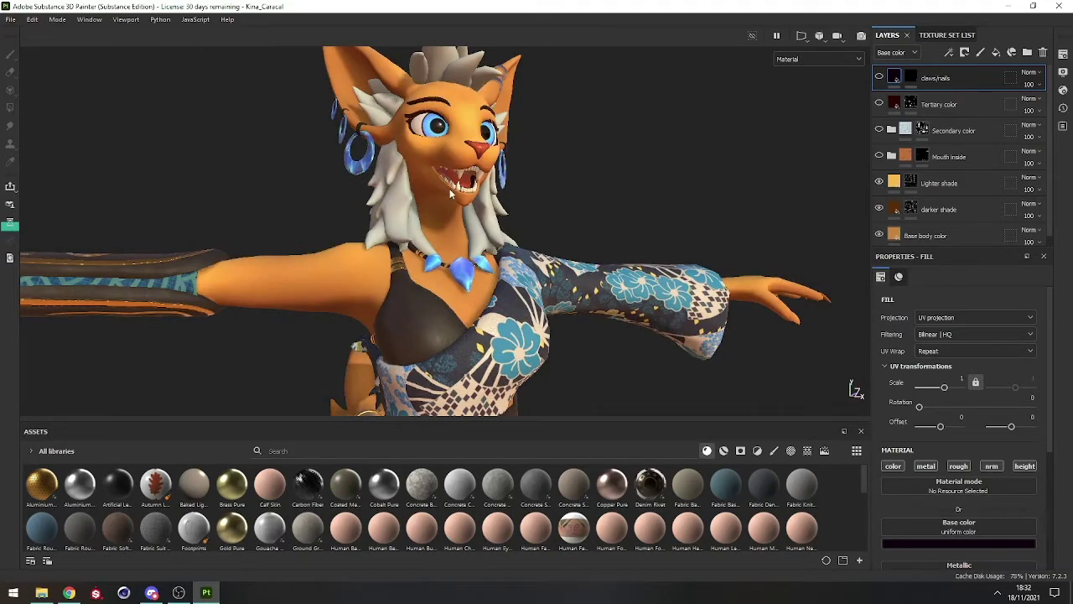
pyautogui.keyDown('alt'); pyautogui.moveTo(456, 193); pyautogui.dragTo(486, 222); pyautogui.keyUp('alt')
pyautogui.click(878, 157)
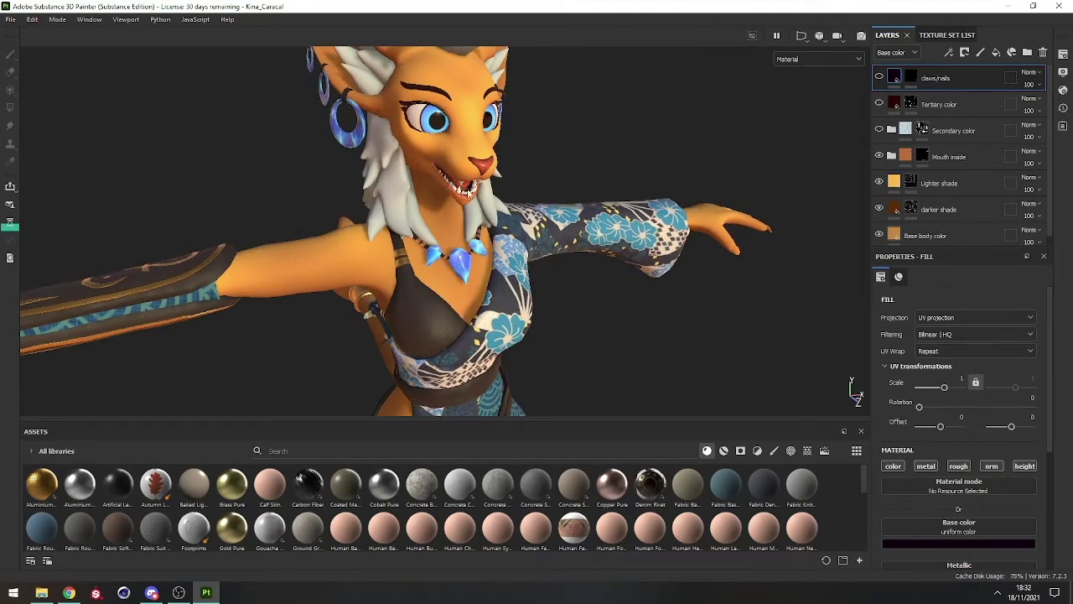
# Step: Show the Secondary color layer on the character and save the project
pyautogui.keyDown('alt'); pyautogui.moveTo(533, 186); pyautogui.dragTo(311, 125); pyautogui.keyUp('alt')
pyautogui.scroll(-3, 369, 151)
pyautogui.scroll(4, 493, 182)
pyautogui.keyDown('alt'); pyautogui.moveTo(402, 163); pyautogui.dragTo(772, 199); pyautogui.keyUp('alt')
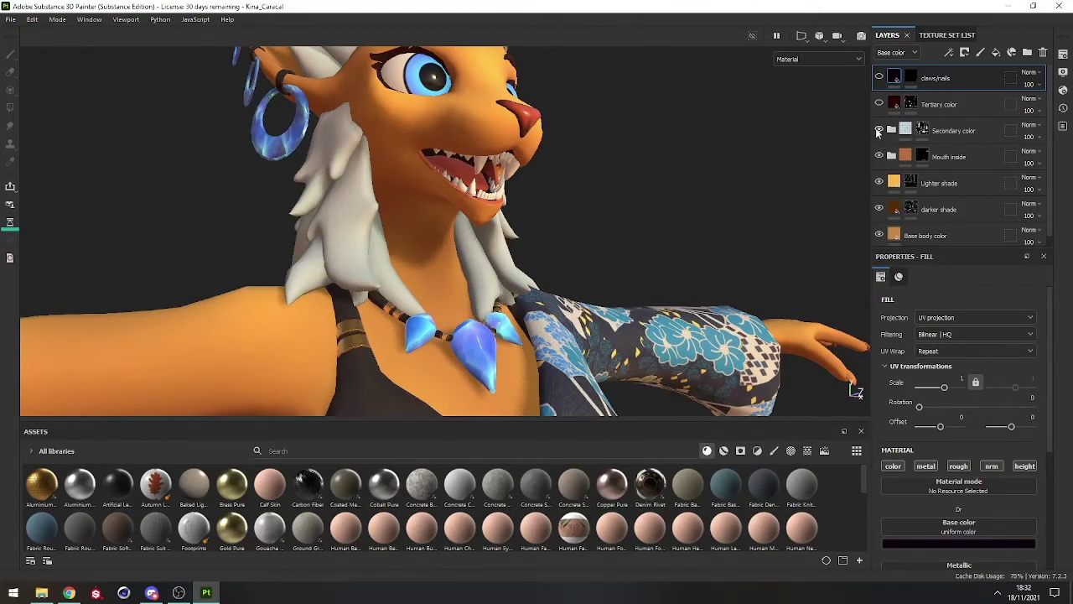
pyautogui.keyDown('alt'); pyautogui.moveTo(755, 201); pyautogui.dragTo(604, 197); pyautogui.keyUp('alt')
pyautogui.scroll(-5, 507, 199)
pyautogui.hotkey('ctrl', 's')
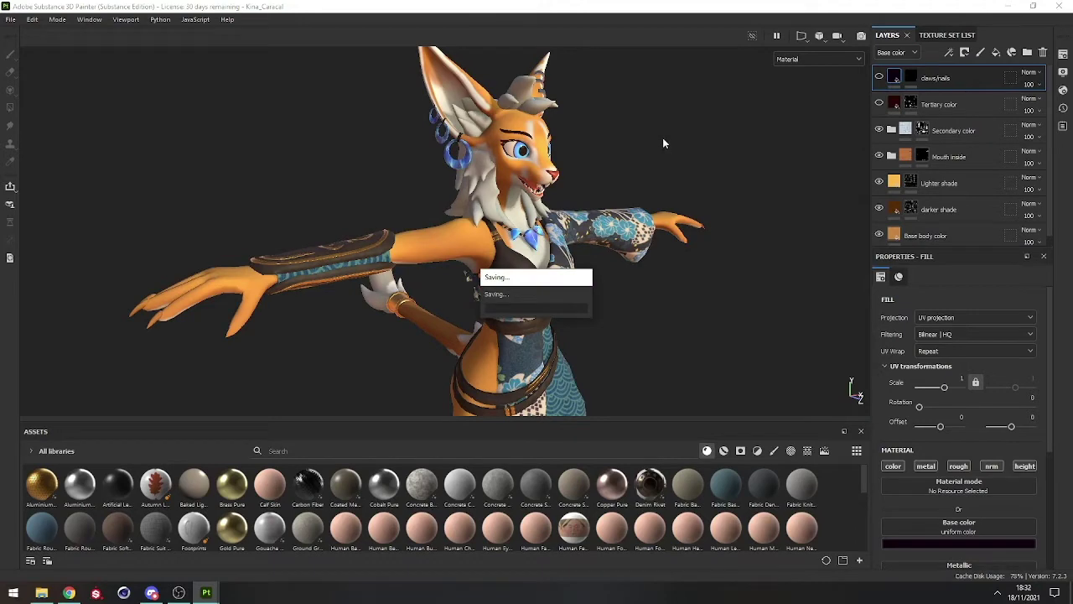
# Step: Show the Tertiary color and claws/nails layers and examine the fully textured character
pyautogui.keyDown('alt'); pyautogui.moveTo(763, 151); pyautogui.dragTo(784, 172); pyautogui.keyUp('alt')
pyautogui.click(879, 77)
pyautogui.keyDown('alt'); pyautogui.moveTo(643, 234); pyautogui.dragTo(511, 272); pyautogui.keyUp('alt')
pyautogui.keyDown('alt'); pyautogui.moveTo(474, 281); pyautogui.dragTo(463, 248, button='middle'); pyautogui.keyUp('alt')
pyautogui.scroll(2, 463, 248)
pyautogui.scroll(-2, 463, 248)
pyautogui.keyDown('alt'); pyautogui.moveTo(464, 249); pyautogui.dragTo(441, 254); pyautogui.keyUp('alt')
# Step: Hide every layer except Base body color and inspect the flat orange body
pyautogui.click(879, 207)
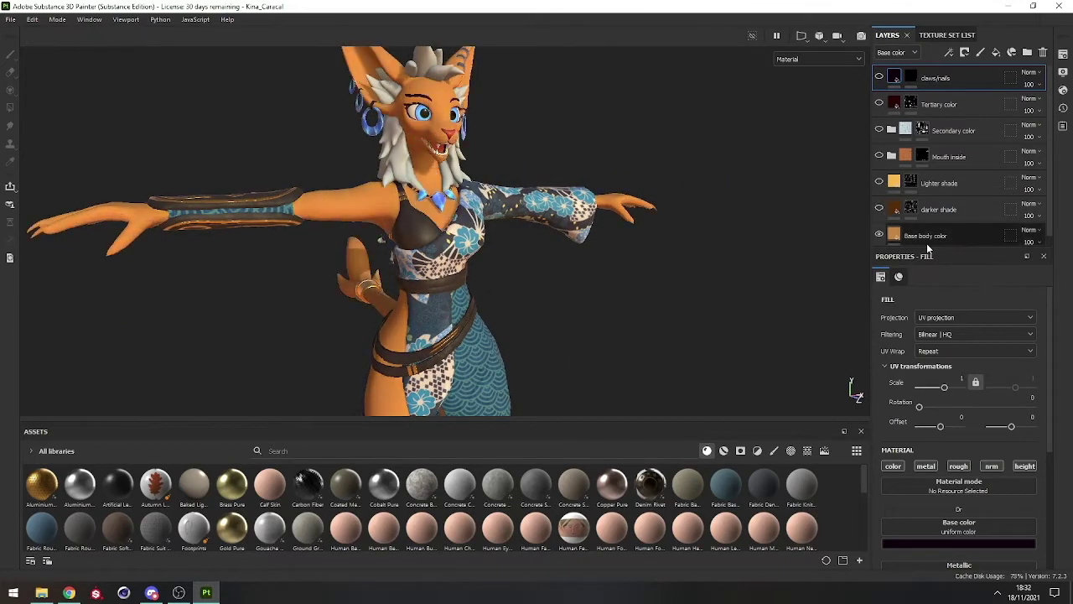
pyautogui.keyDown('alt'); pyautogui.moveTo(463, 211); pyautogui.dragTo(450, 228); pyautogui.keyUp('alt')
pyautogui.keyDown('alt'); pyautogui.moveTo(445, 220); pyautogui.dragTo(500, 236, button='middle'); pyautogui.keyUp('alt')
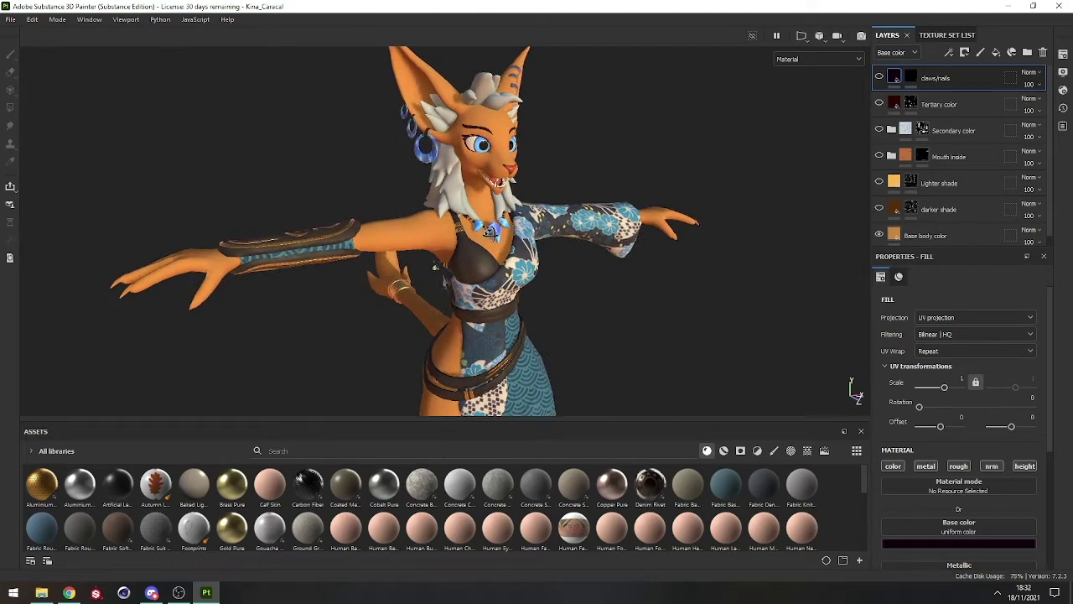
pyautogui.keyDown('alt'); pyautogui.moveTo(500, 236); pyautogui.dragTo(390, 224); pyautogui.keyUp('alt')
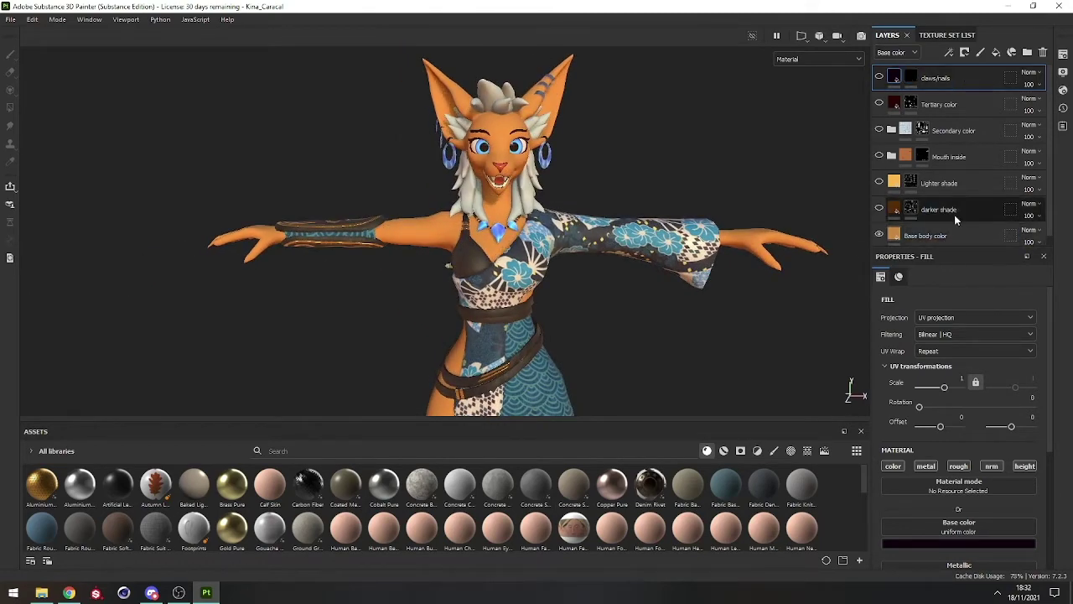
pyautogui.keyDown('alt'); pyautogui.moveTo(691, 199); pyautogui.dragTo(581, 311); pyautogui.keyUp('alt')
pyautogui.keyDown('alt'); pyautogui.moveTo(488, 149); pyautogui.dragTo(503, 222); pyautogui.keyUp('alt')
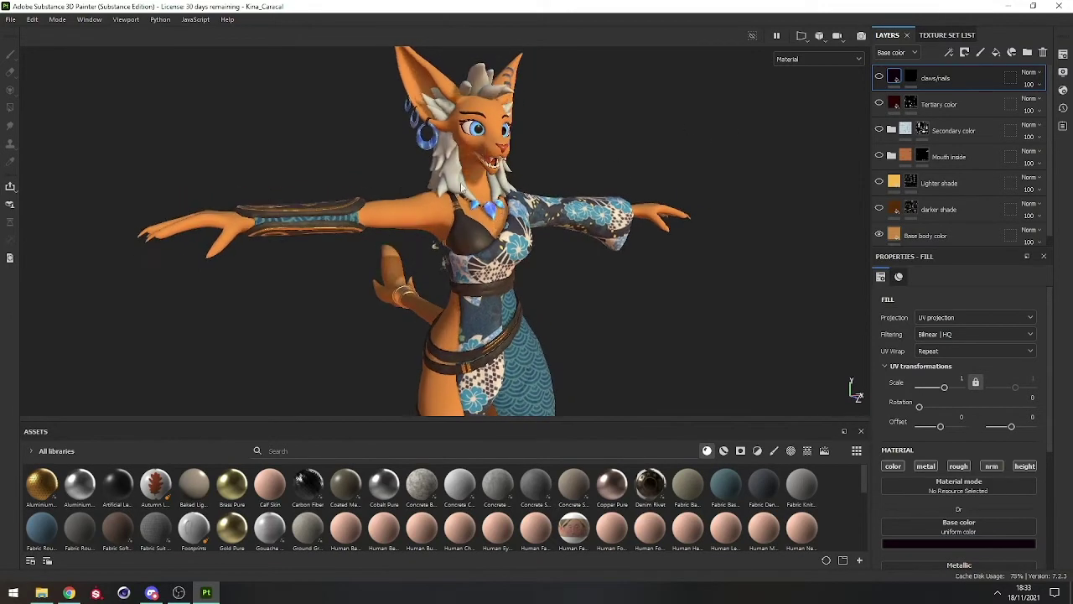
# Step: Toggle the visibility of the Body and Props texture sets to check which parts each one covers
pyautogui.click(947, 34)
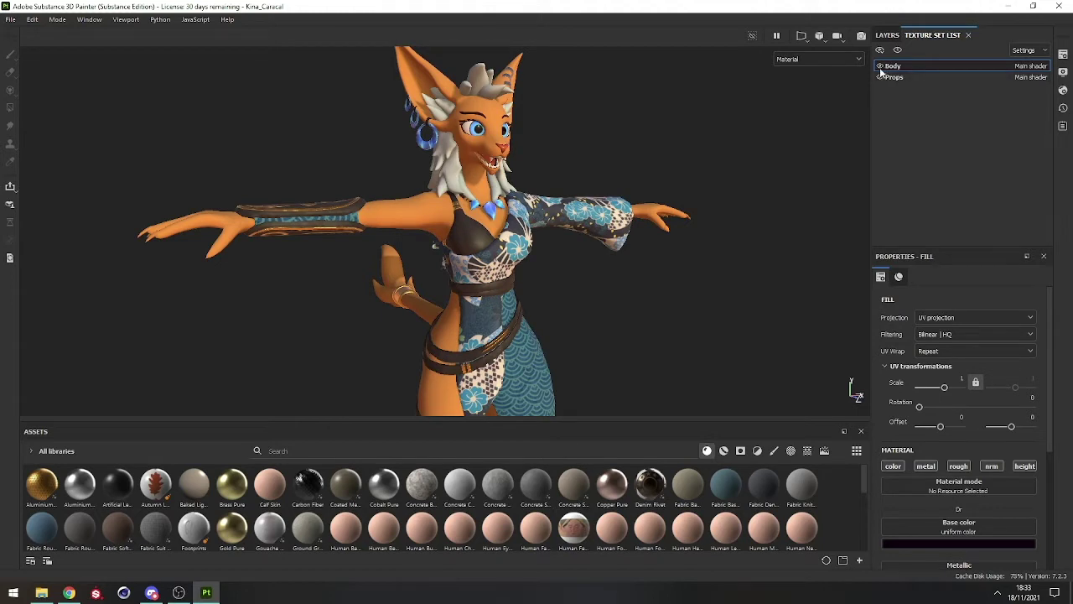
pyautogui.click(879, 66)
pyautogui.click(879, 66)
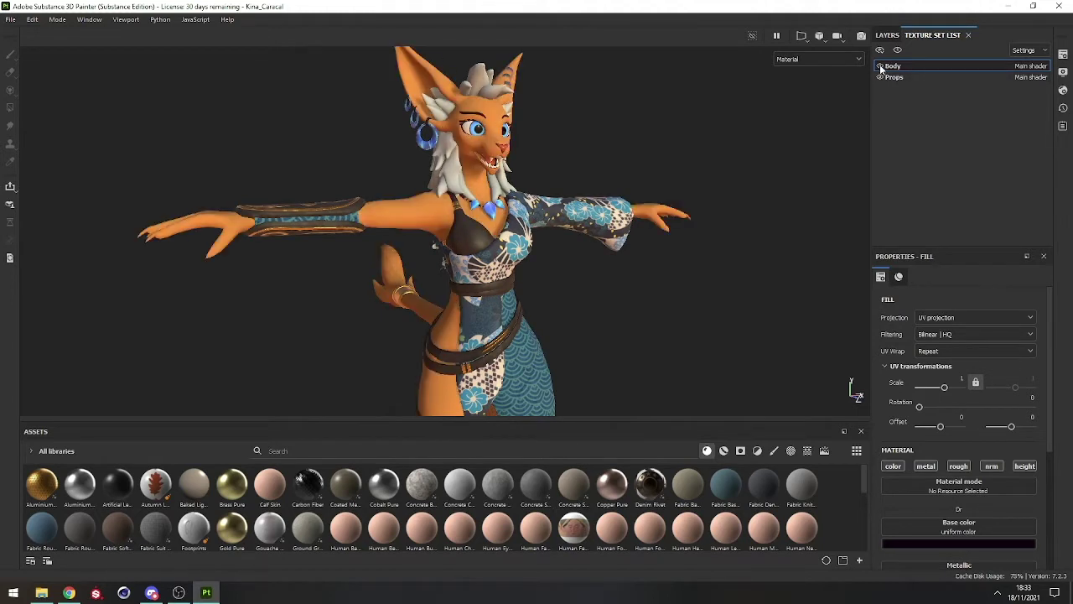
pyautogui.click(878, 76)
pyautogui.click(878, 77)
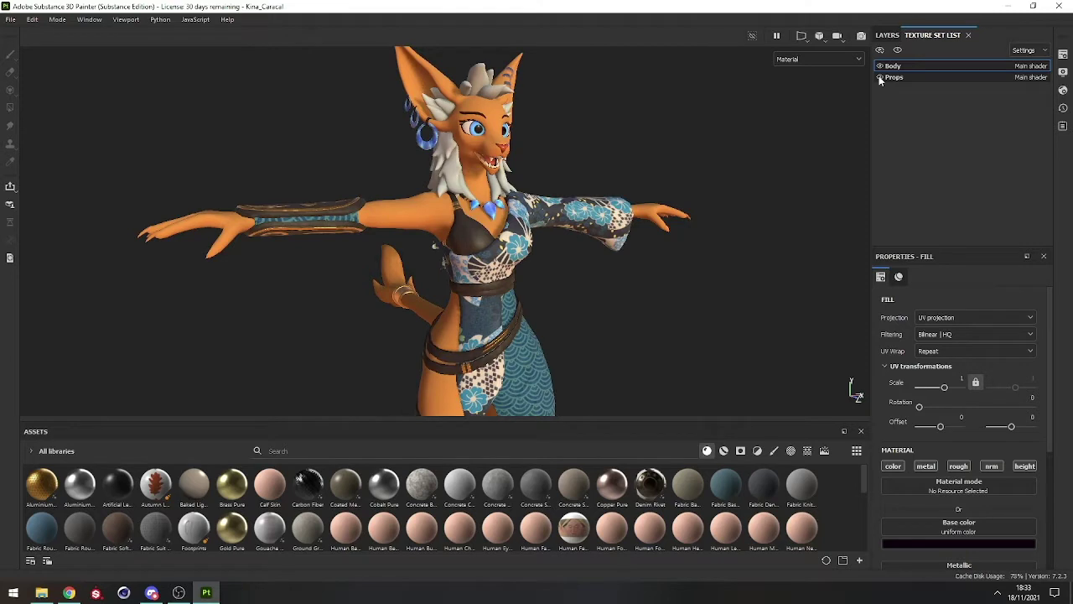
# Step: Hide the Props texture set so that only the Body is displayed
pyautogui.click(879, 77)
pyautogui.click(879, 77)
pyautogui.click(879, 77)
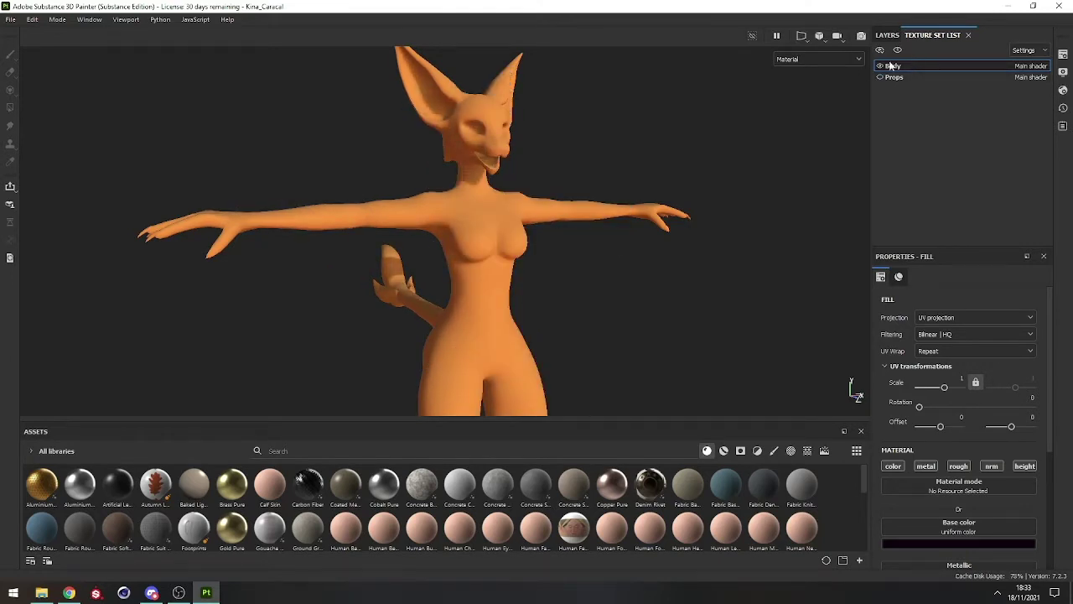
# Step: Set the base color of the Base body color fill layer to a medium blue
pyautogui.click(890, 36)
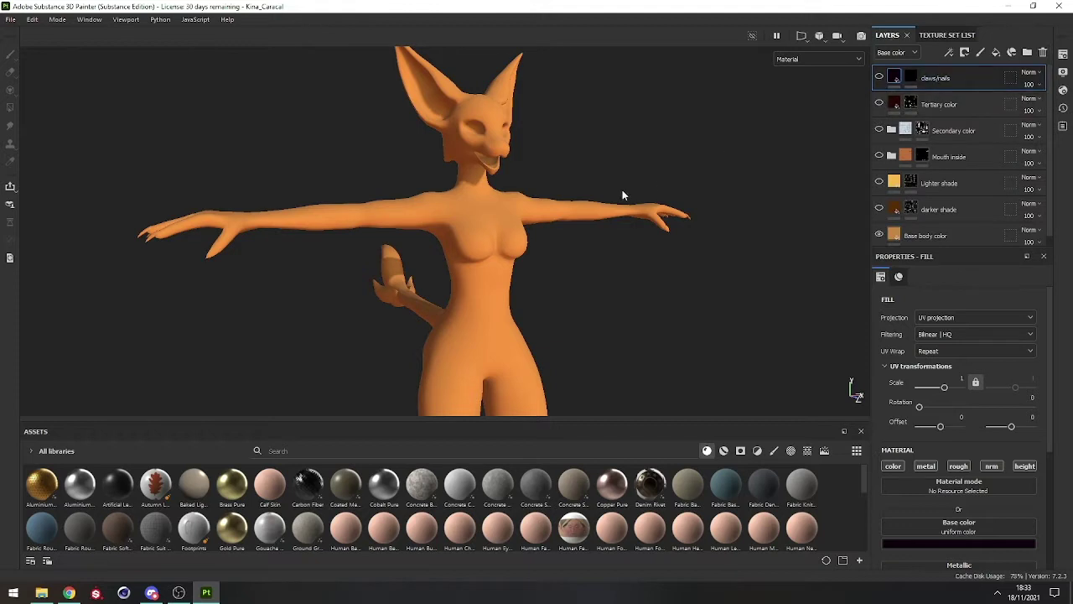
pyautogui.click(964, 234)
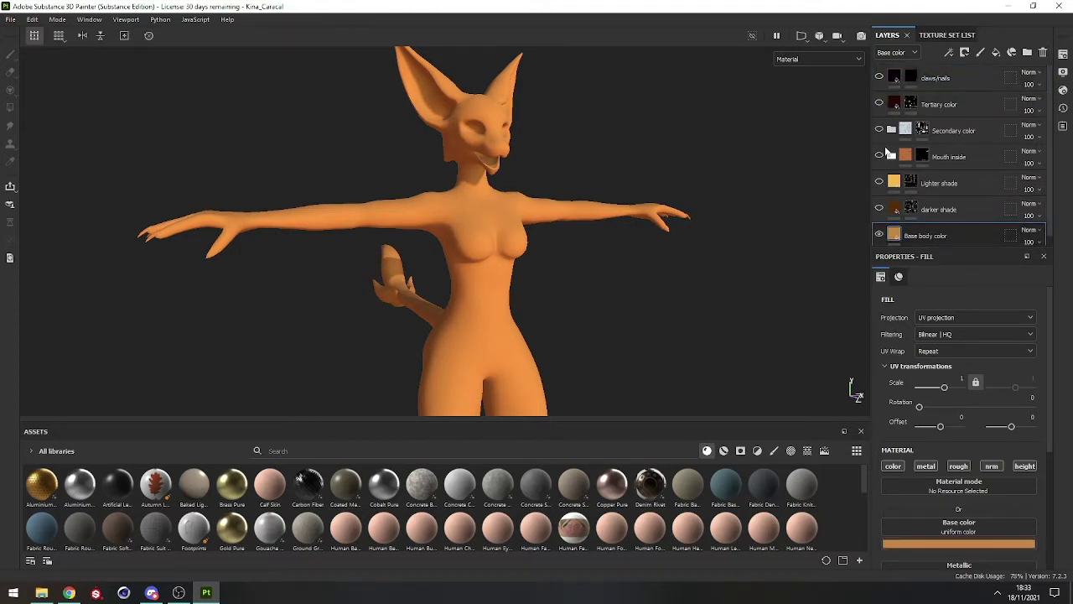
pyautogui.keyDown('alt'); pyautogui.moveTo(682, 209); pyautogui.dragTo(469, 251); pyautogui.keyUp('alt')
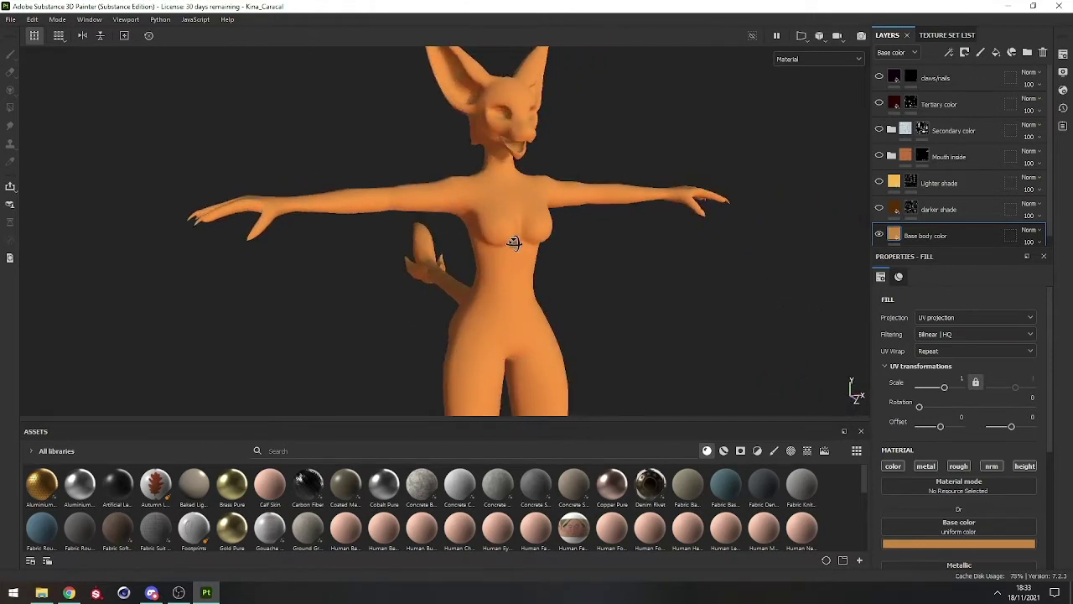
pyautogui.click(908, 209)
pyautogui.click(896, 238)
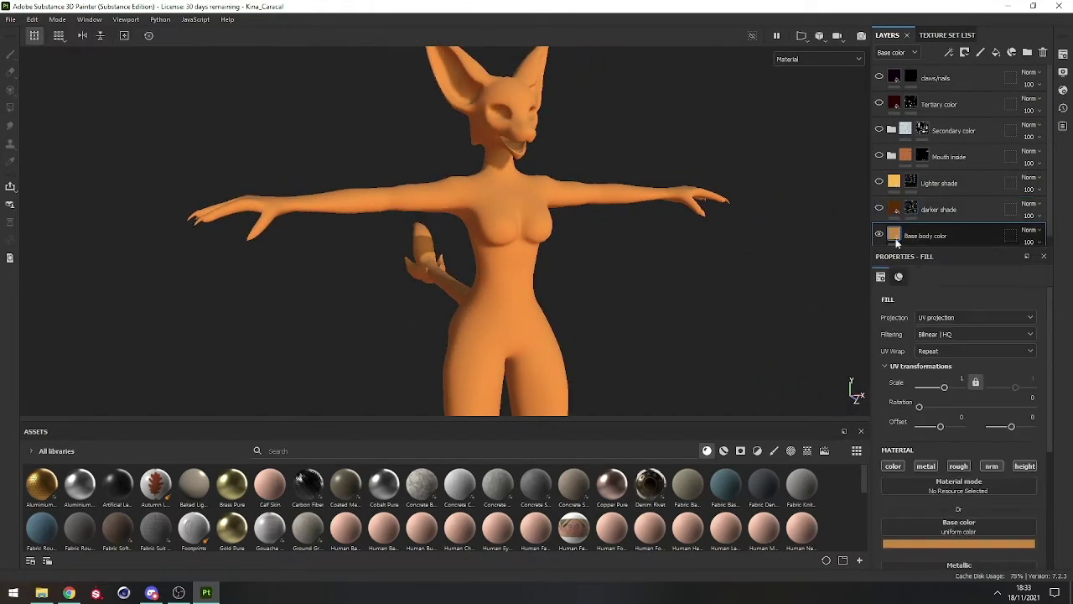
pyautogui.scroll(-2, 956, 343)
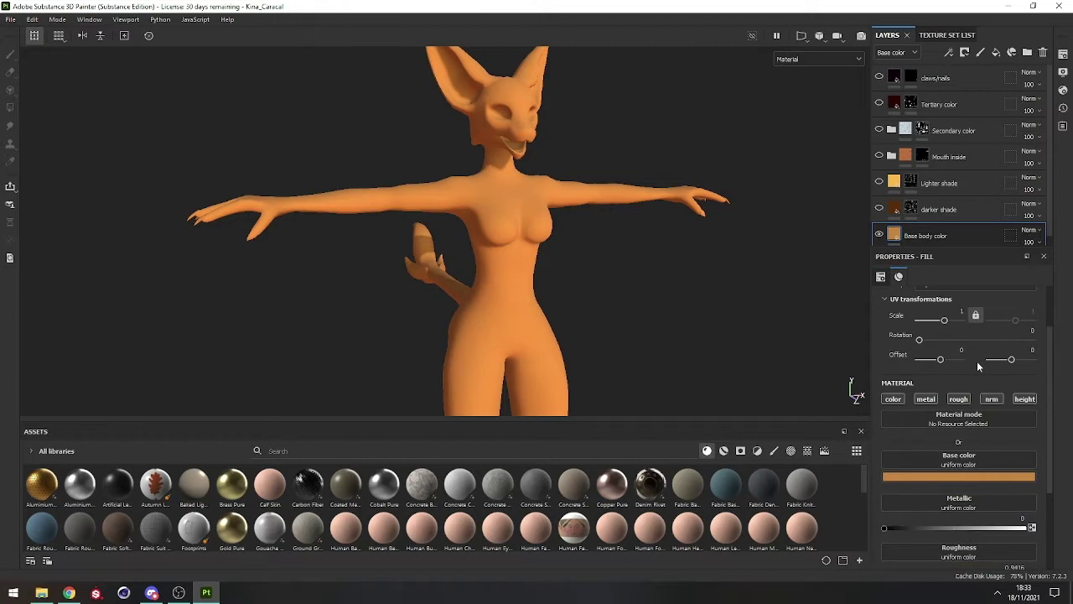
pyautogui.scroll(-3, 964, 386)
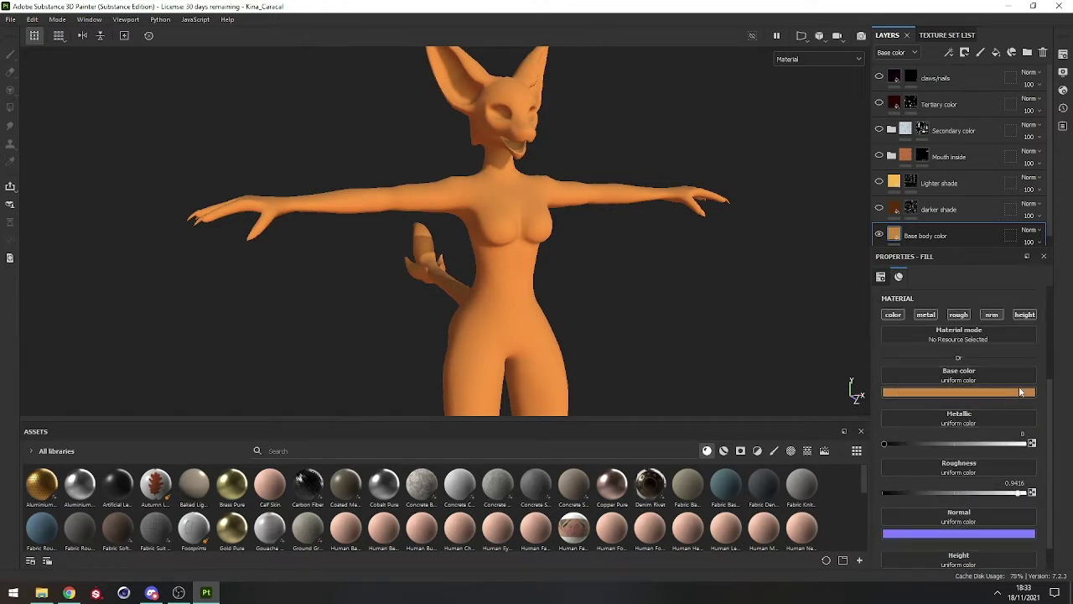
pyautogui.click(956, 401)
pyautogui.moveTo(959, 448)
pyautogui.mouseDown()
pyautogui.moveTo(930, 424)
pyautogui.moveTo(887, 417)
pyautogui.moveTo(886, 462)
pyautogui.moveTo(985, 469)
pyautogui.moveTo(975, 449)
pyautogui.moveTo(1013, 457)
pyautogui.moveTo(973, 440)
pyautogui.moveTo(971, 455)
pyautogui.moveTo(1012, 454)
pyautogui.mouseUp()
pyautogui.moveTo(506, 244)
pyautogui.keyDown('alt'); pyautogui.mouseDown()
pyautogui.moveTo(263, 221)
pyautogui.moveTo(509, 245)
pyautogui.mouseUp(); pyautogui.keyUp('alt')
pyautogui.keyDown('alt'); pyautogui.moveTo(510, 244); pyautogui.dragTo(472, 273, button='middle'); pyautogui.keyUp('alt')
pyautogui.keyDown('alt'); pyautogui.moveTo(473, 272); pyautogui.dragTo(507, 273); pyautogui.keyUp('alt')
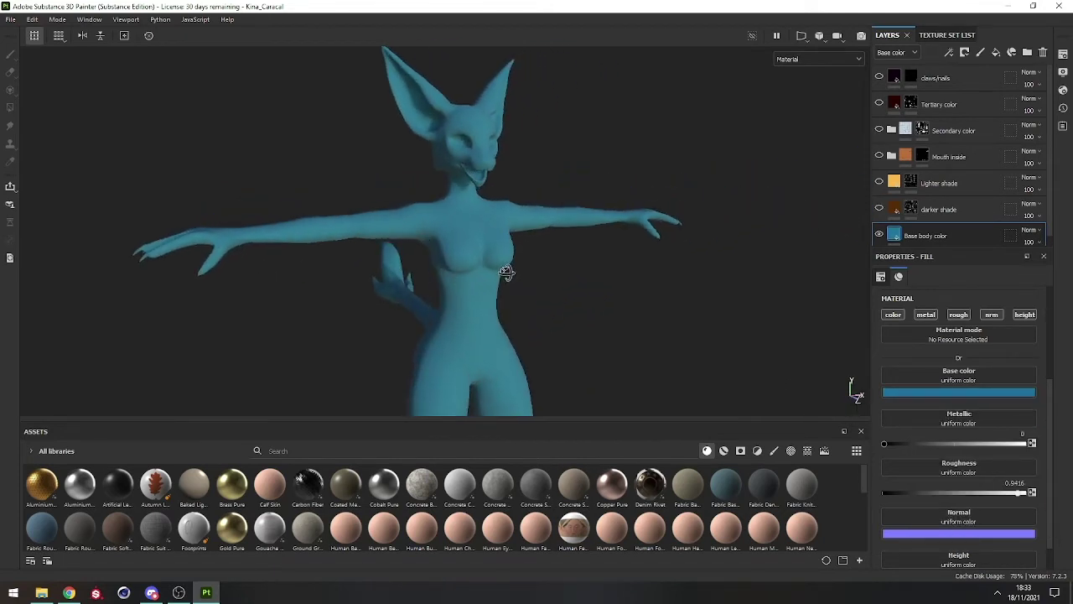
# Step: Show the darker shade layer over the blue body and select its fill
pyautogui.click(880, 209)
pyautogui.keyDown('alt'); pyautogui.moveTo(490, 234); pyautogui.dragTo(543, 230); pyautogui.keyUp('alt')
pyautogui.keyDown('alt'); pyautogui.moveTo(529, 271); pyautogui.dragTo(458, 247); pyautogui.keyUp('alt')
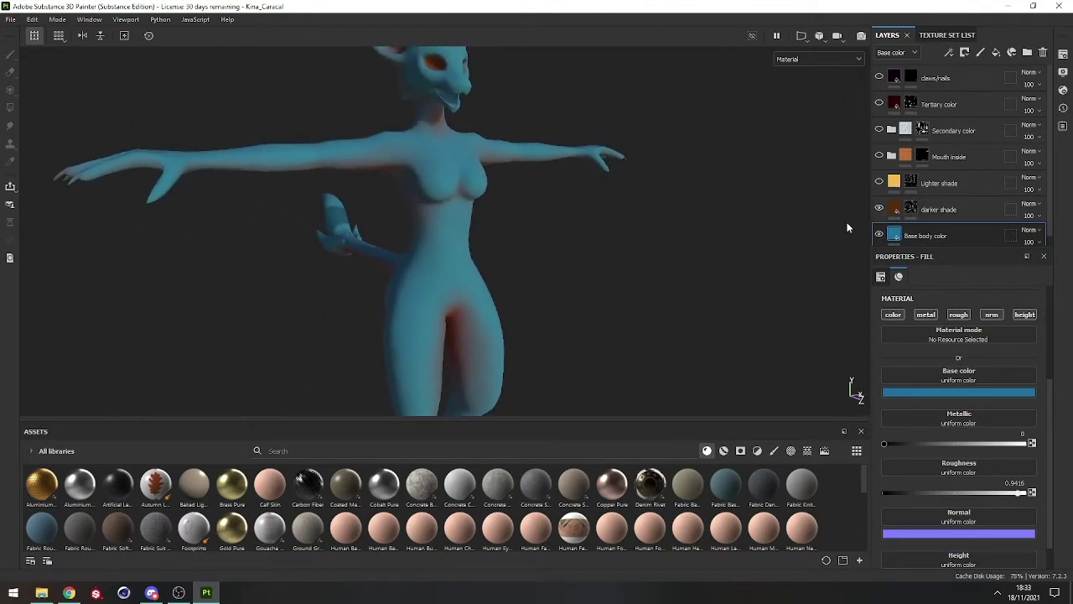
pyautogui.click(893, 209)
# Step: Set the darker shade layer's base color to the dark teal blue 0c4c65
pyautogui.click(942, 393)
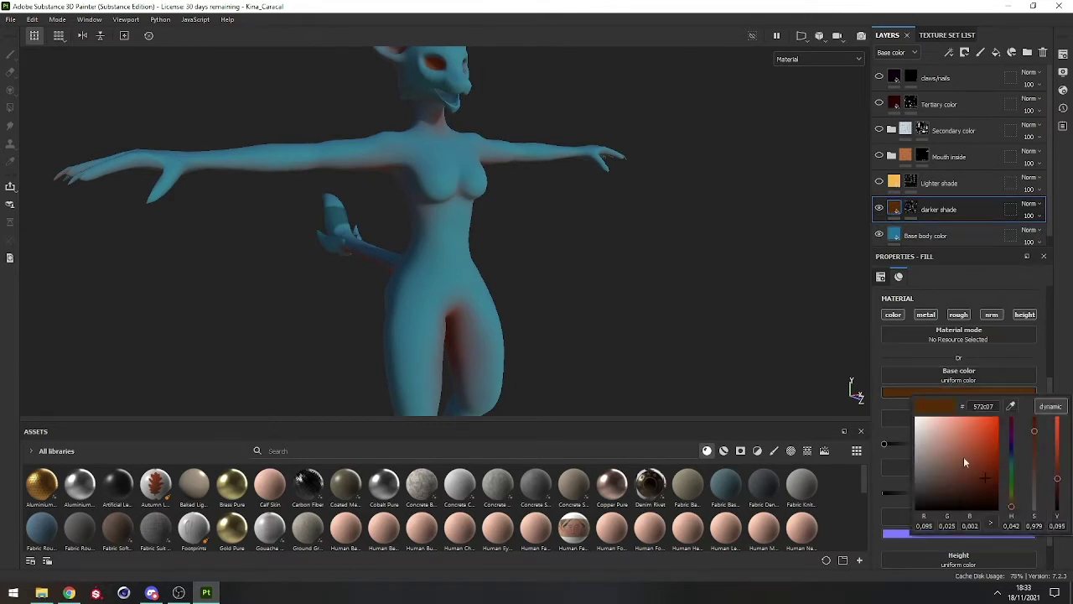
pyautogui.click(983, 461)
pyautogui.click(1012, 459)
pyautogui.moveTo(991, 461); pyautogui.dragTo(1015, 460)
pyautogui.click(1014, 454)
pyautogui.click(983, 476)
pyautogui.keyDown('alt'); pyautogui.moveTo(584, 270); pyautogui.dragTo(426, 240); pyautogui.keyUp('alt')
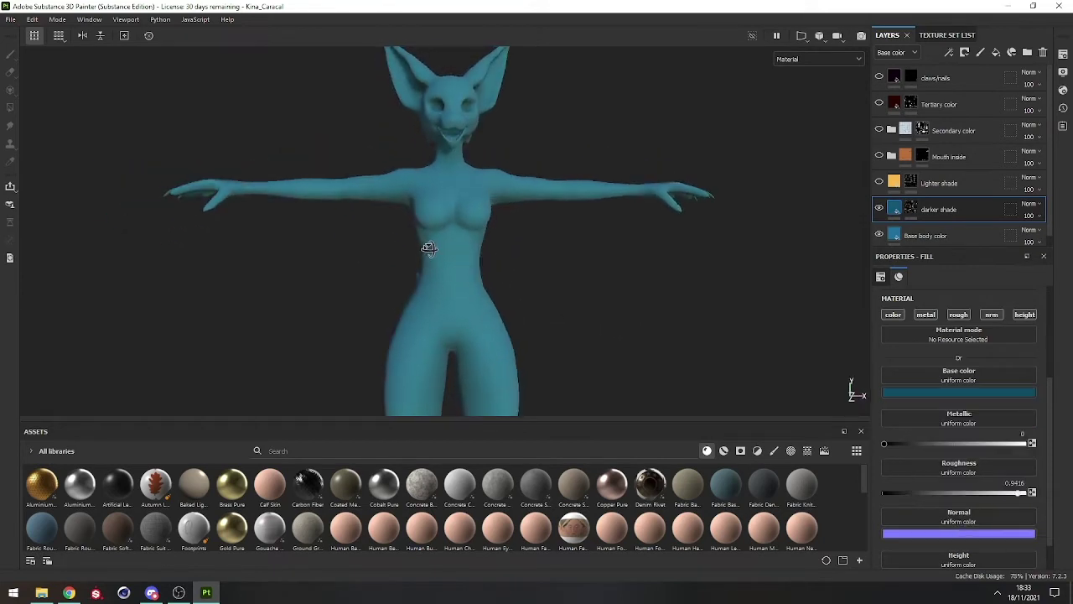
# Step: Sample the Base body color blue 206f9d into the darker shade layer's fill and darken it
pyautogui.click(937, 392)
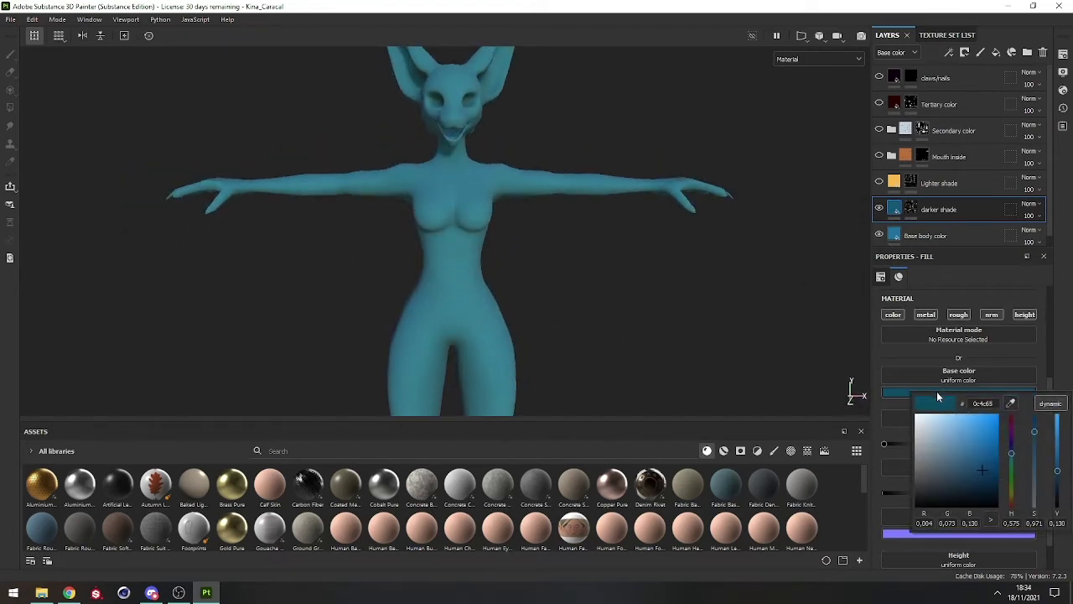
pyautogui.click(1010, 404)
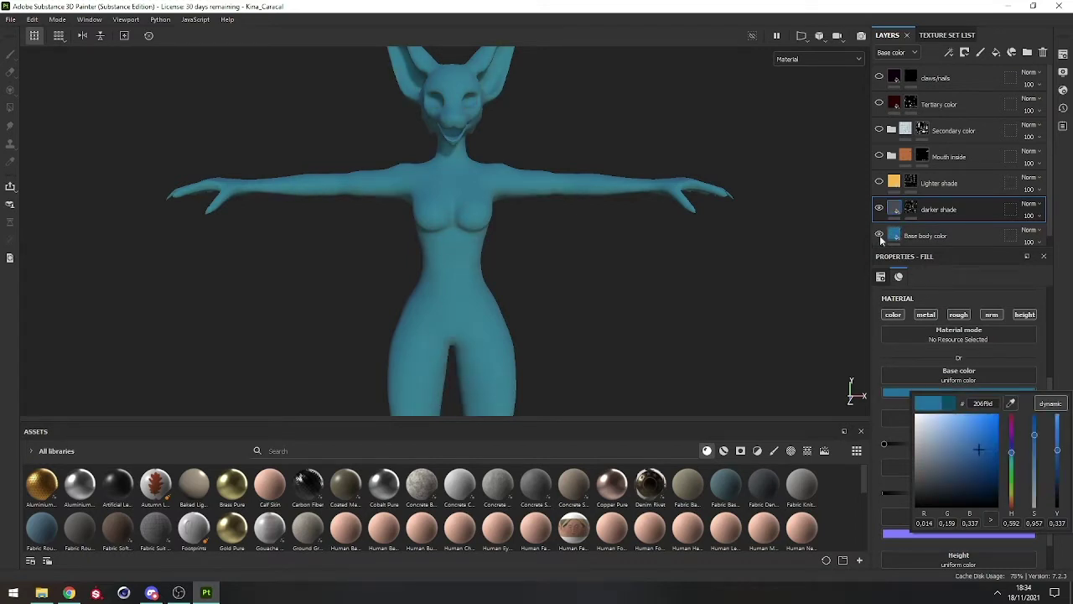
pyautogui.moveTo(1058, 454); pyautogui.dragTo(1060, 482)
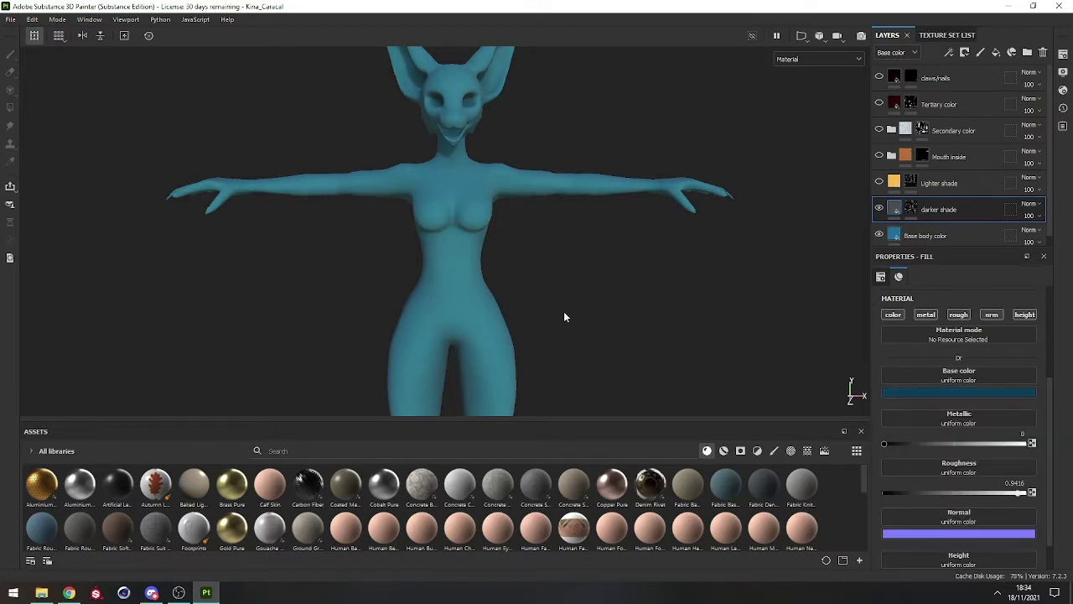
pyautogui.keyDown('alt'); pyautogui.moveTo(603, 326); pyautogui.dragTo(747, 334); pyautogui.keyUp('alt')
# Step: Try the near-black blue 021420 as the darker shade's base color, and brighten it to a moderately dark blue
pyautogui.click(970, 391)
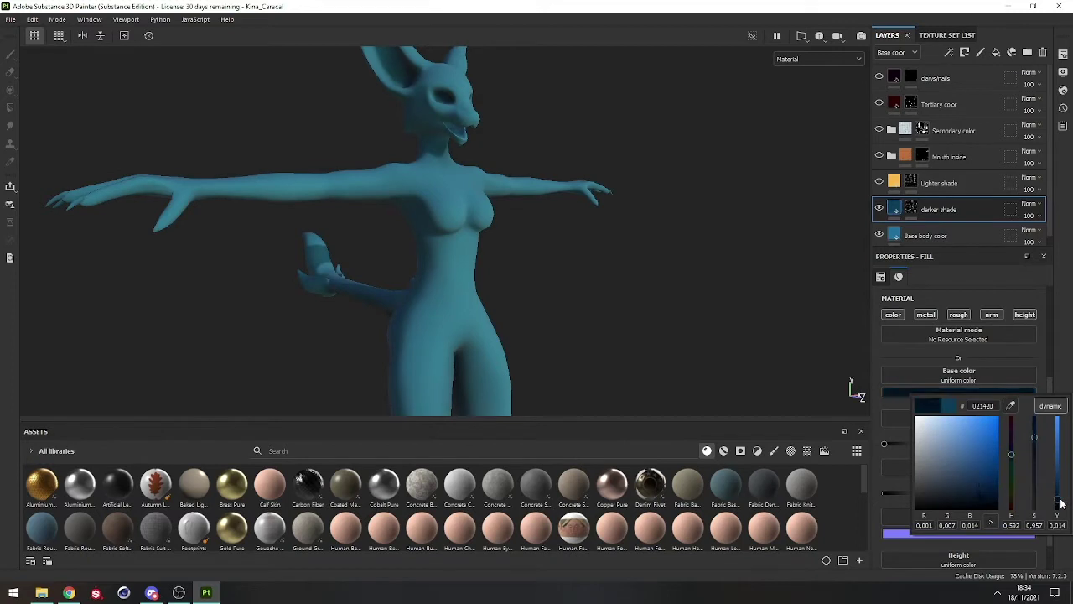
pyautogui.keyDown('alt'); pyautogui.moveTo(519, 280); pyautogui.dragTo(638, 293); pyautogui.keyUp('alt')
pyautogui.click(970, 391)
pyautogui.moveTo(1063, 501); pyautogui.dragTo(1061, 478)
pyautogui.keyDown('alt'); pyautogui.moveTo(536, 281); pyautogui.dragTo(505, 275); pyautogui.keyUp('alt')
pyautogui.keyDown('shift'); pyautogui.moveTo(505, 276); pyautogui.dragTo(534, 275, button='right'); pyautogui.keyUp('shift')
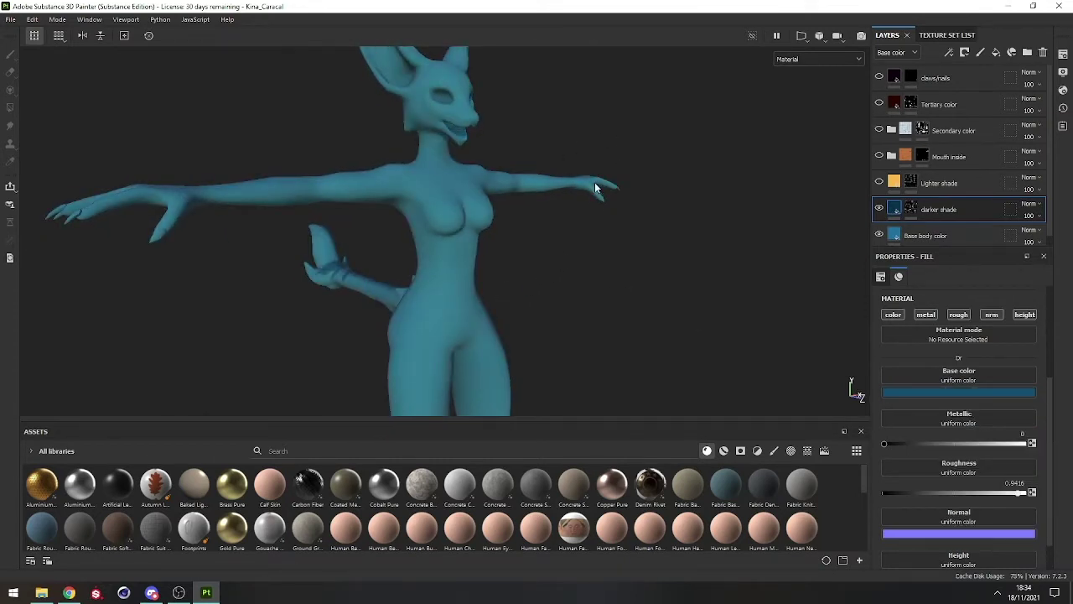
# Step: Display only the Base color channel in the viewport and compare the body with the darker shade layer hidden and shown
pyautogui.click(799, 59)
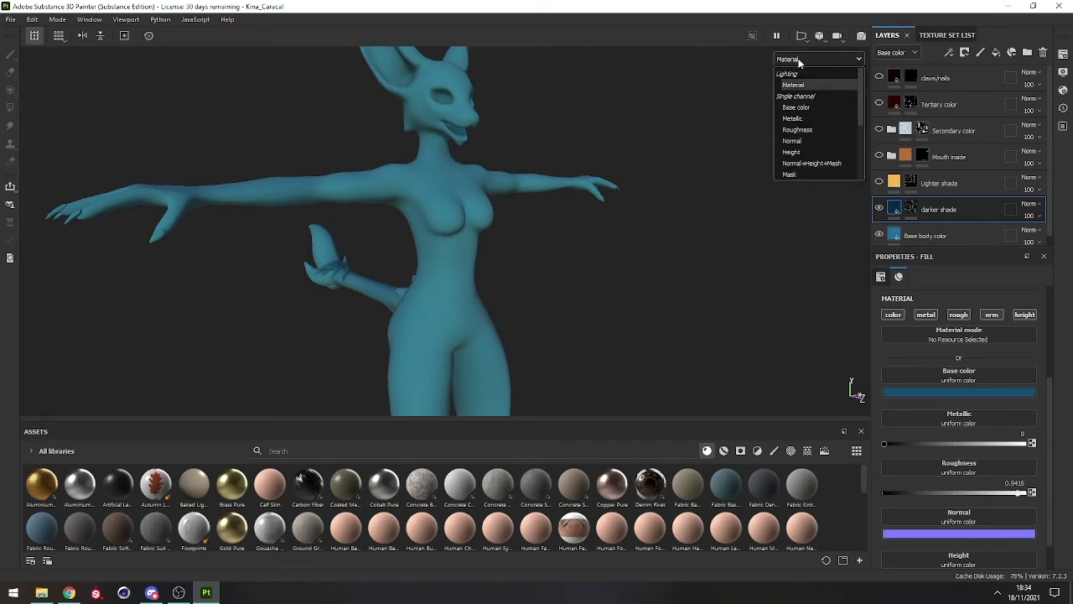
pyautogui.click(797, 108)
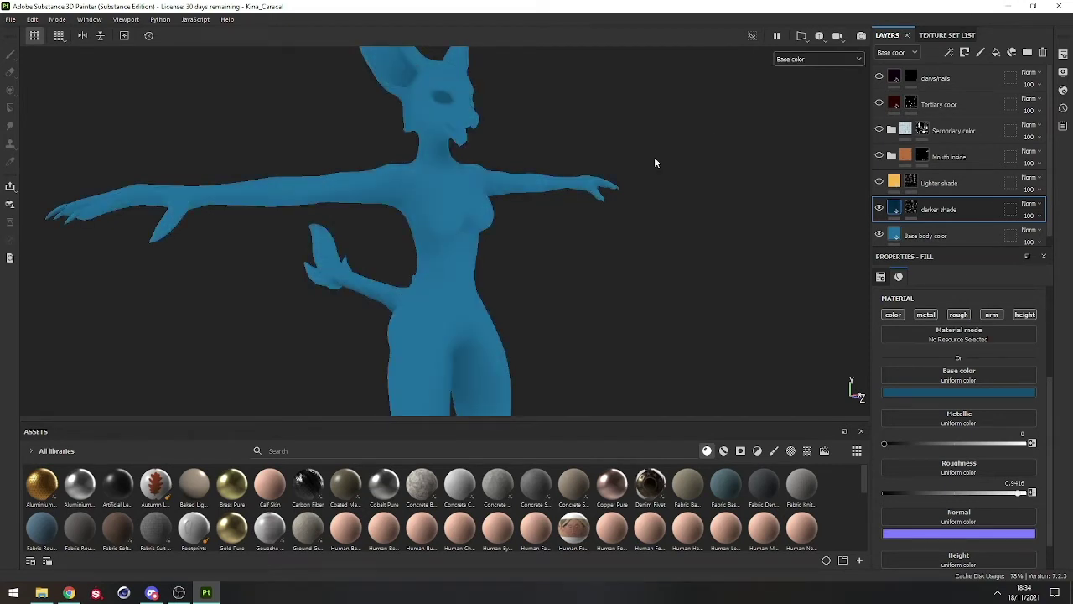
pyautogui.click(880, 208)
pyautogui.click(880, 208)
pyautogui.click(879, 207)
pyautogui.click(880, 208)
pyautogui.keyDown('alt'); pyautogui.moveTo(796, 209); pyautogui.dragTo(539, 258); pyautogui.keyUp('alt')
pyautogui.keyDown('alt'); pyautogui.moveTo(444, 220); pyautogui.dragTo(470, 238); pyautogui.keyUp('alt')
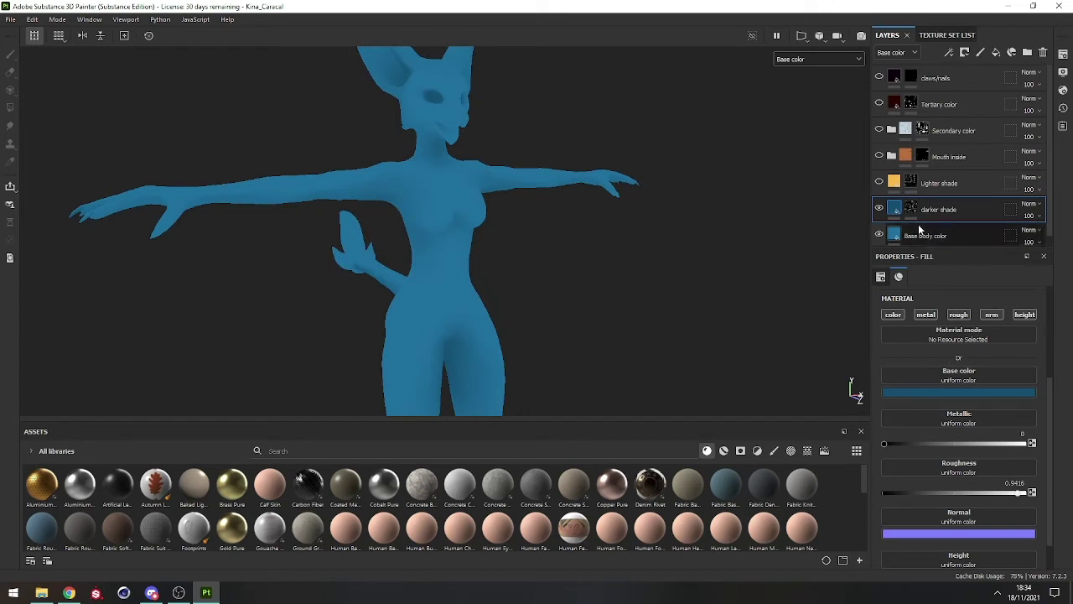
# Step: Darken the darker shade layer's base color to the very dark blue 082437
pyautogui.click(941, 392)
pyautogui.moveTo(1058, 473); pyautogui.dragTo(1056, 496)
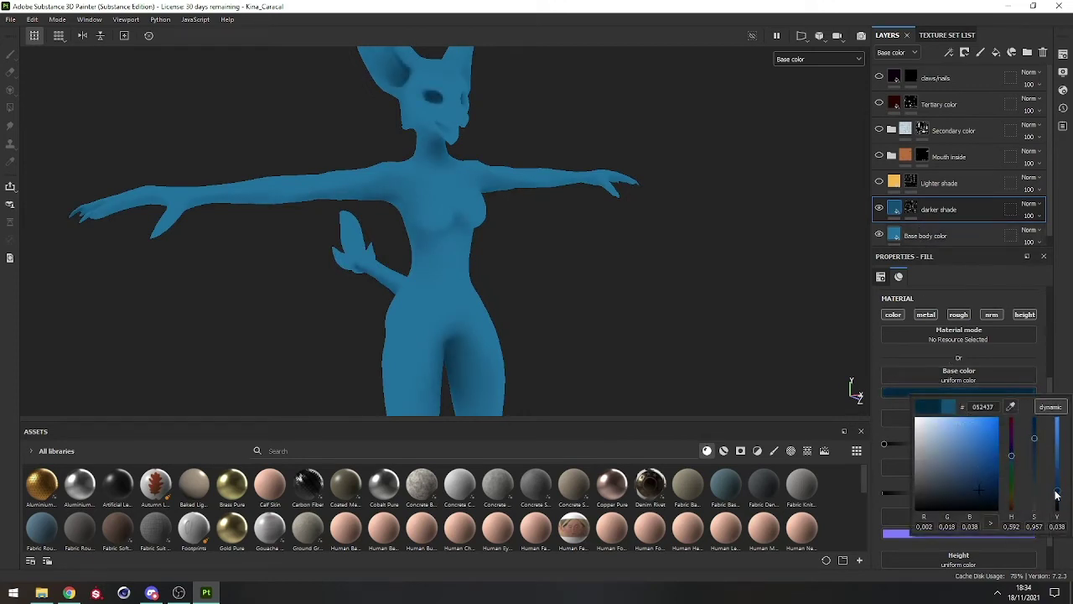
pyautogui.keyDown('alt'); pyautogui.moveTo(501, 243); pyautogui.dragTo(550, 256); pyautogui.keyUp('alt')
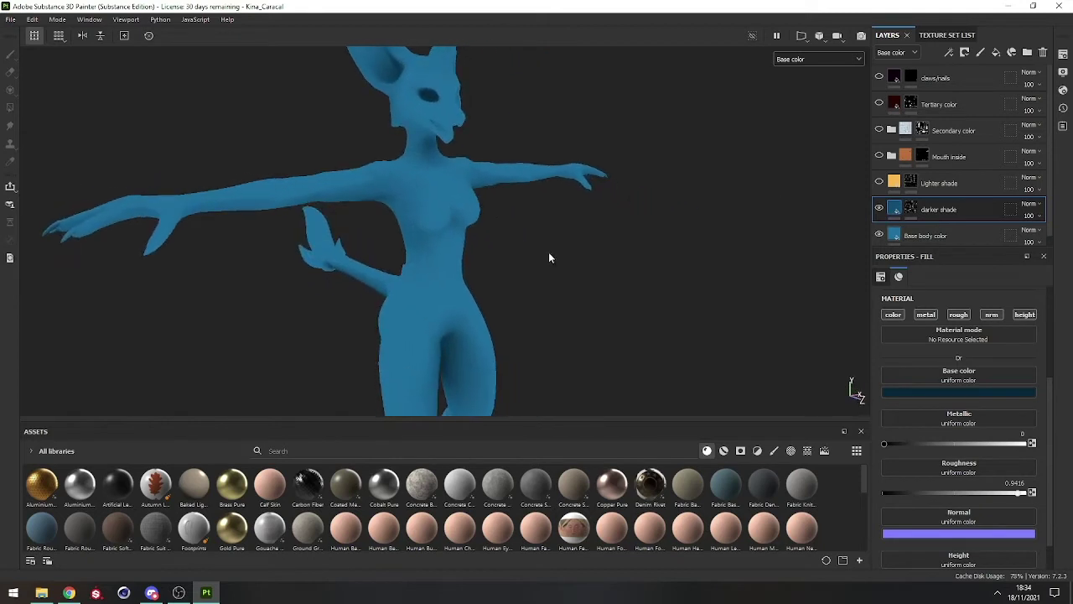
# Step: Show the Lighter shade layer and sample the Base body color blue 206f9d as its base color
pyautogui.click(880, 183)
pyautogui.click(897, 184)
pyautogui.click(948, 394)
pyautogui.click(1013, 406)
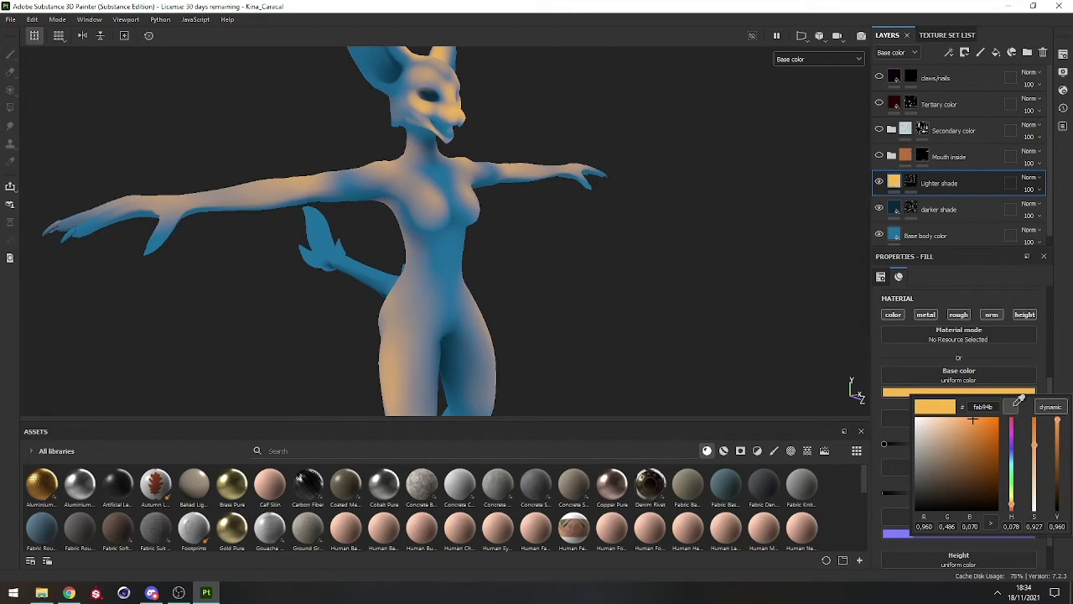
pyautogui.click(898, 229)
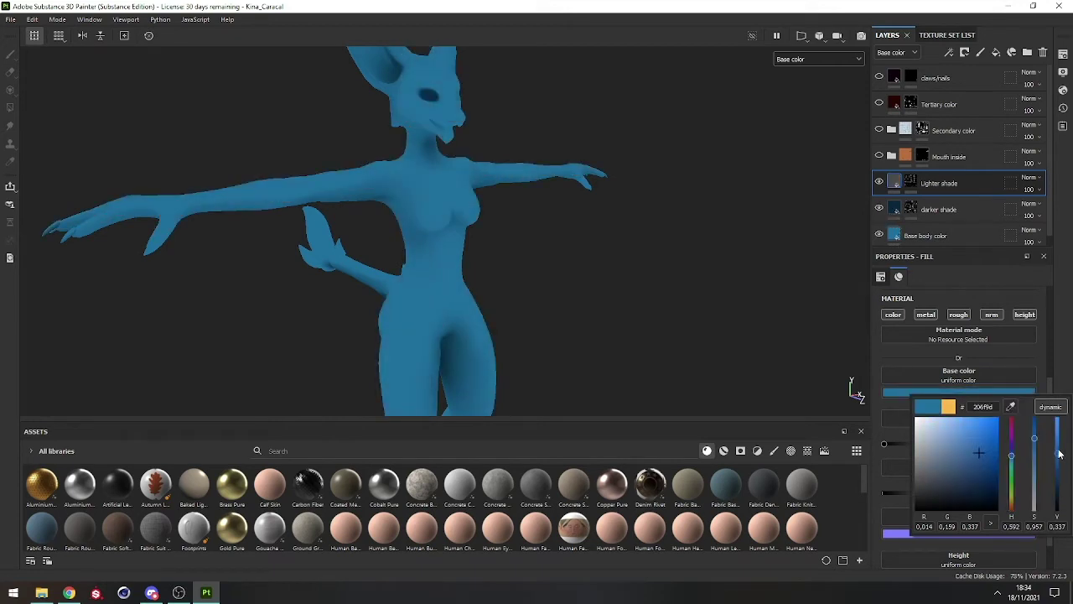
# Step: Brighten the Lighter shade layer's base color to a light blue, slightly darker than 2f9cda
pyautogui.moveTo(1059, 447); pyautogui.dragTo(1059, 428)
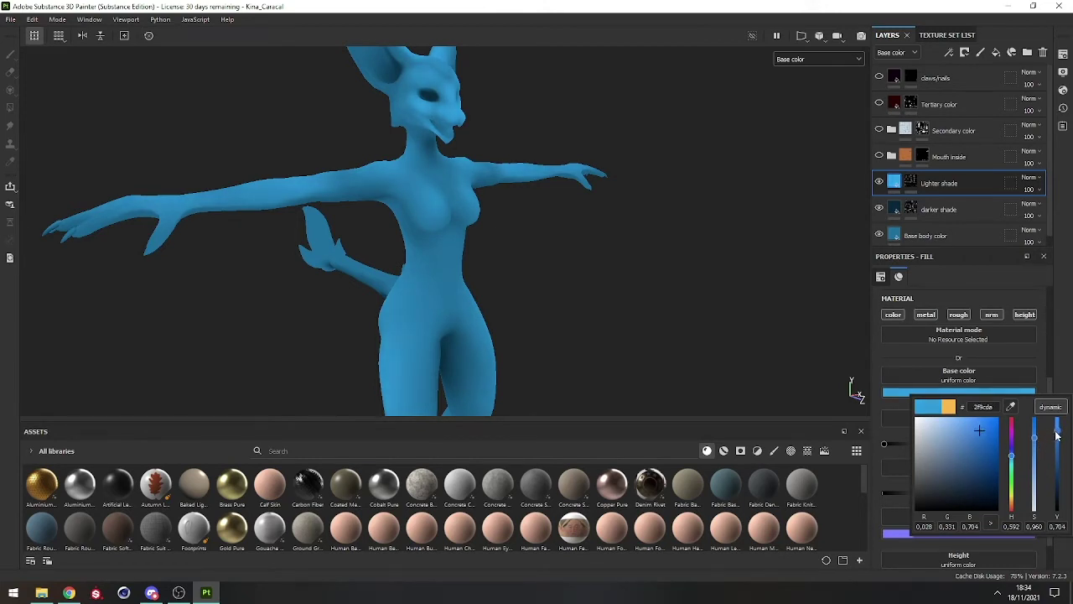
pyautogui.moveTo(1056, 434); pyautogui.dragTo(1058, 445)
pyautogui.keyDown('alt'); pyautogui.moveTo(444, 220); pyautogui.dragTo(621, 240); pyautogui.keyUp('alt')
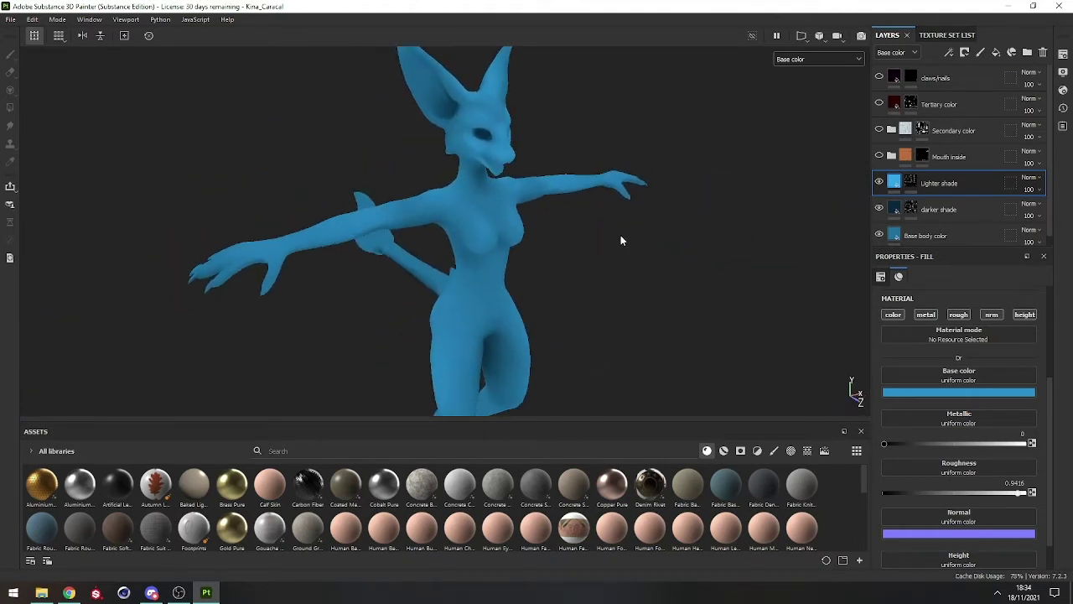
# Step: Show the Mouth inside folder on the character and expand it to list its layers
pyautogui.click(879, 156)
pyautogui.keyDown('alt'); pyautogui.moveTo(645, 151); pyautogui.dragTo(471, 141); pyautogui.keyUp('alt')
pyautogui.scroll(5, 477, 148)
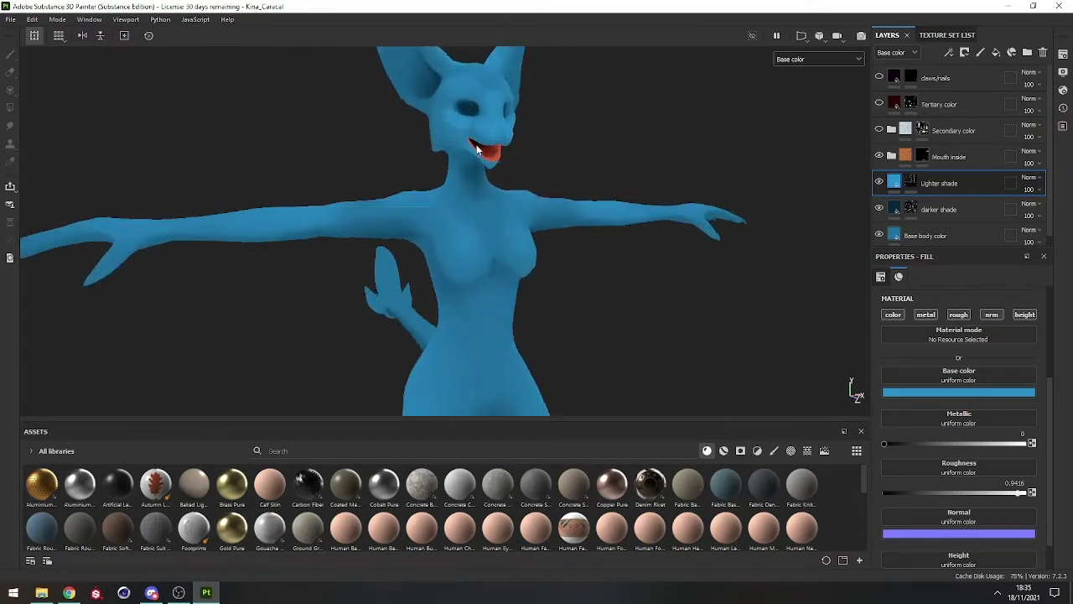
pyautogui.keyDown('alt'); pyautogui.moveTo(481, 148); pyautogui.dragTo(485, 212, button='middle'); pyautogui.keyUp('alt')
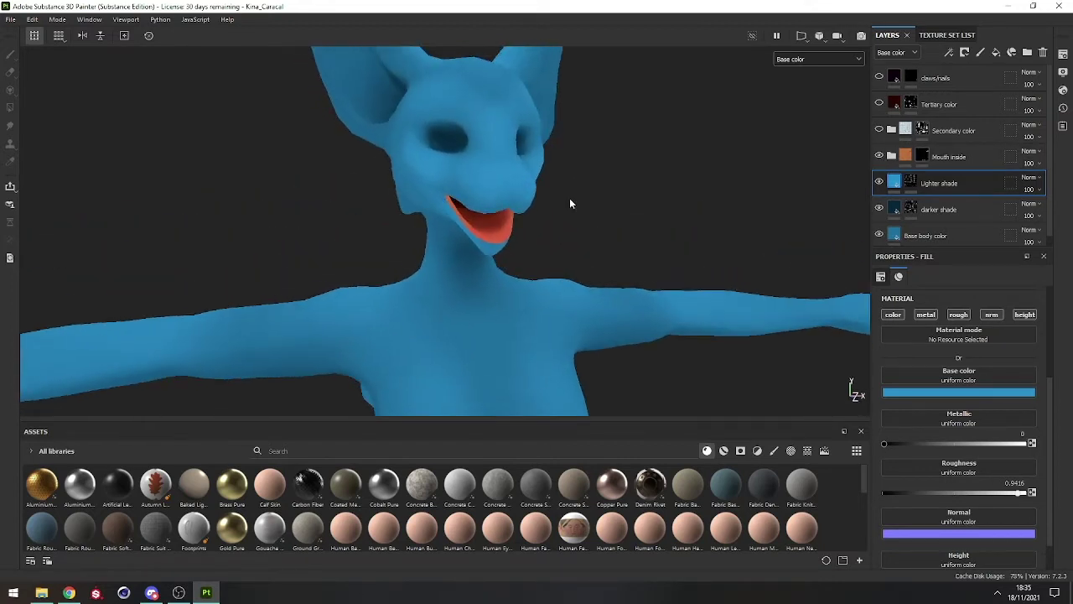
pyautogui.click(892, 158)
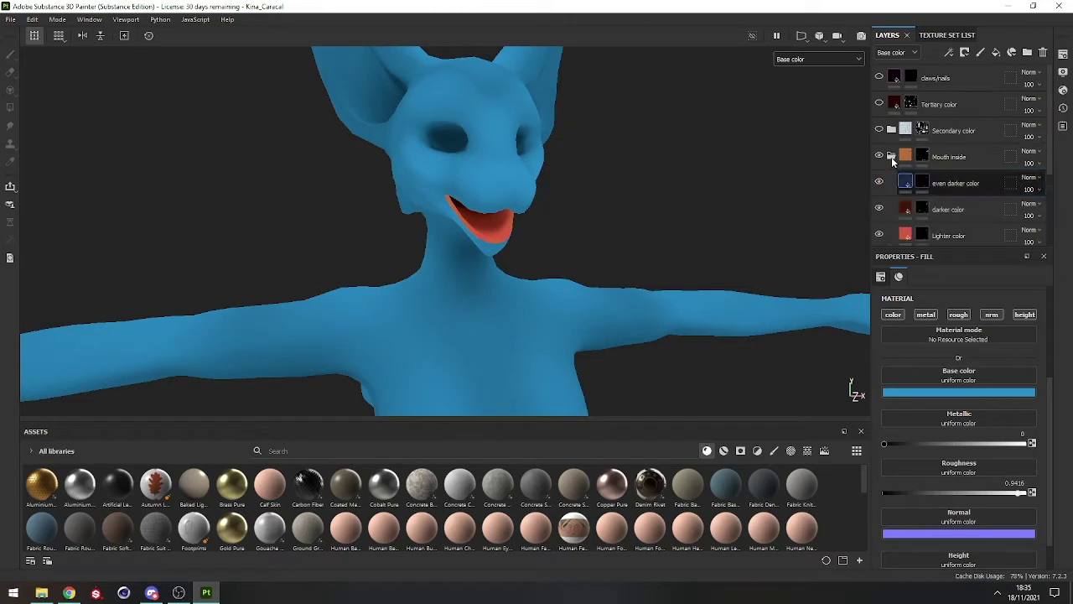
# Step: Hide the even darker color, darker color and Lighter color layers inside the Mouth inside folder
pyautogui.scroll(-1, 892, 163)
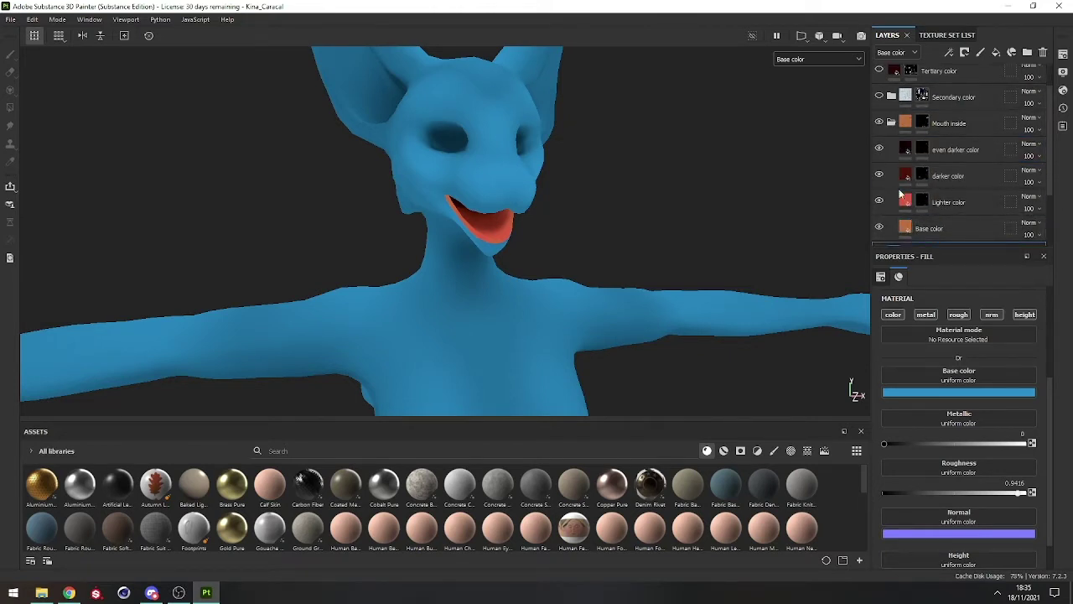
pyautogui.scroll(-1, 890, 144)
pyautogui.scroll(-1, 890, 165)
pyautogui.scroll(2, 892, 167)
pyautogui.scroll(-1, 892, 149)
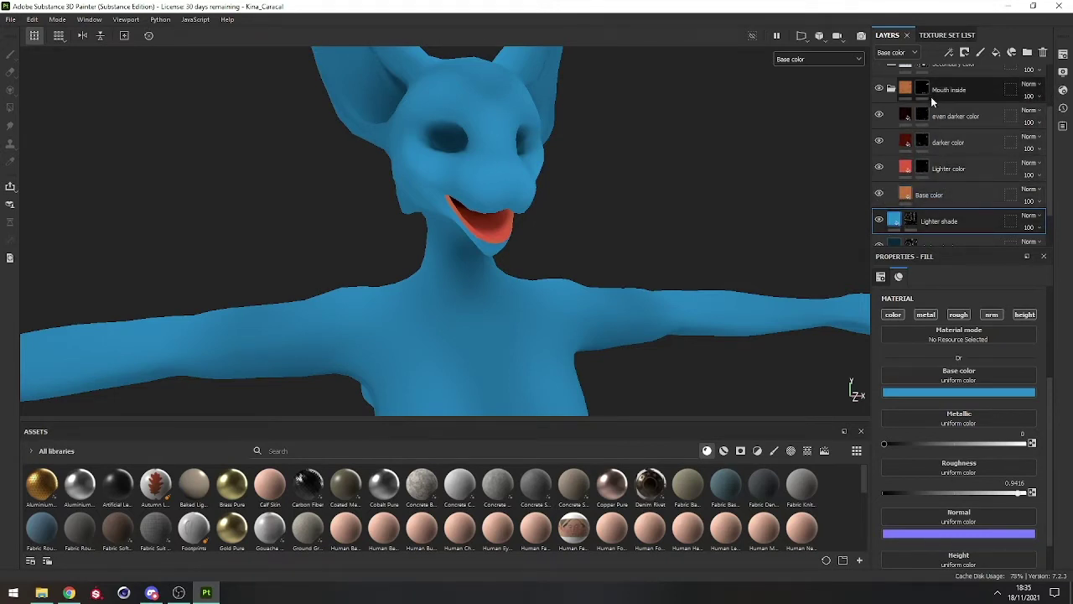
pyautogui.scroll(-2, 972, 224)
pyautogui.scroll(4, 989, 159)
pyautogui.scroll(-2, 930, 126)
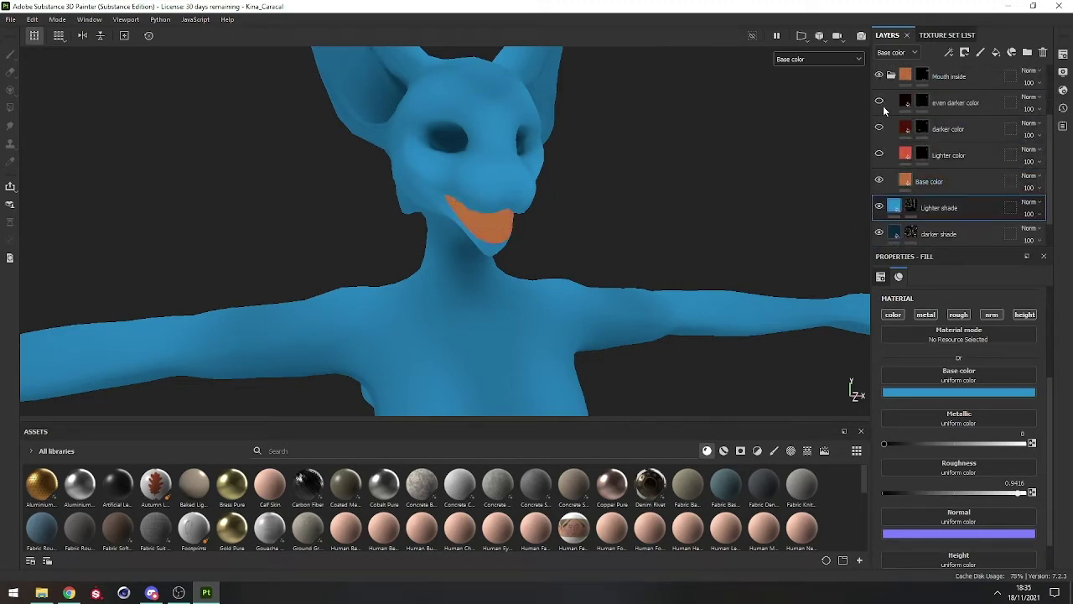
# Step: Toggle the Mouth inside folder's visibility to check which part of the head it covers
pyautogui.scroll(1, 882, 106)
pyautogui.click(880, 107)
pyautogui.click(881, 107)
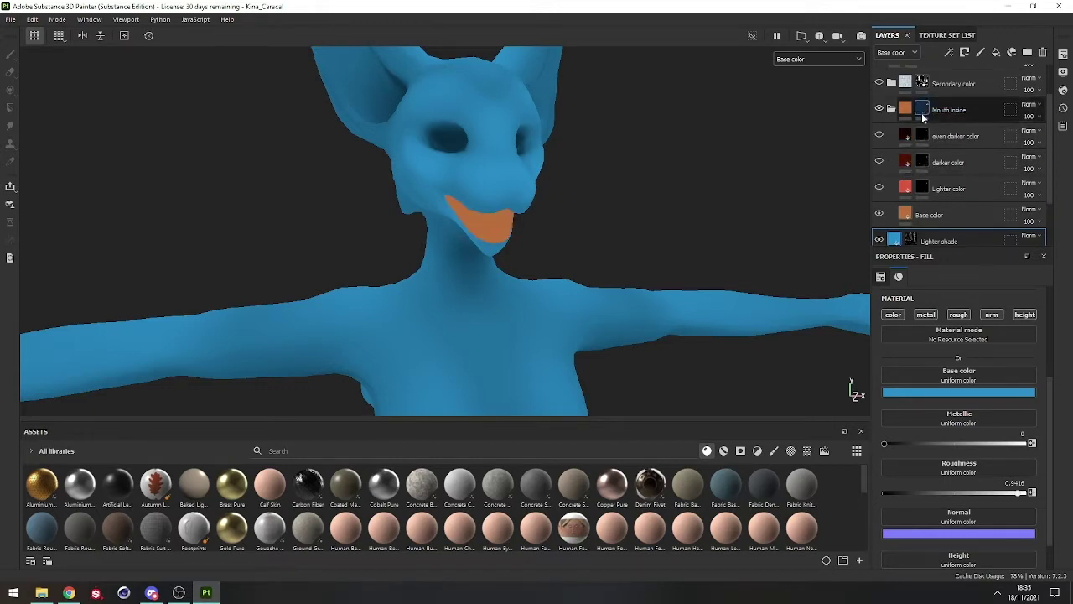
pyautogui.click(880, 109)
pyautogui.click(880, 109)
pyautogui.click(880, 110)
pyautogui.click(880, 109)
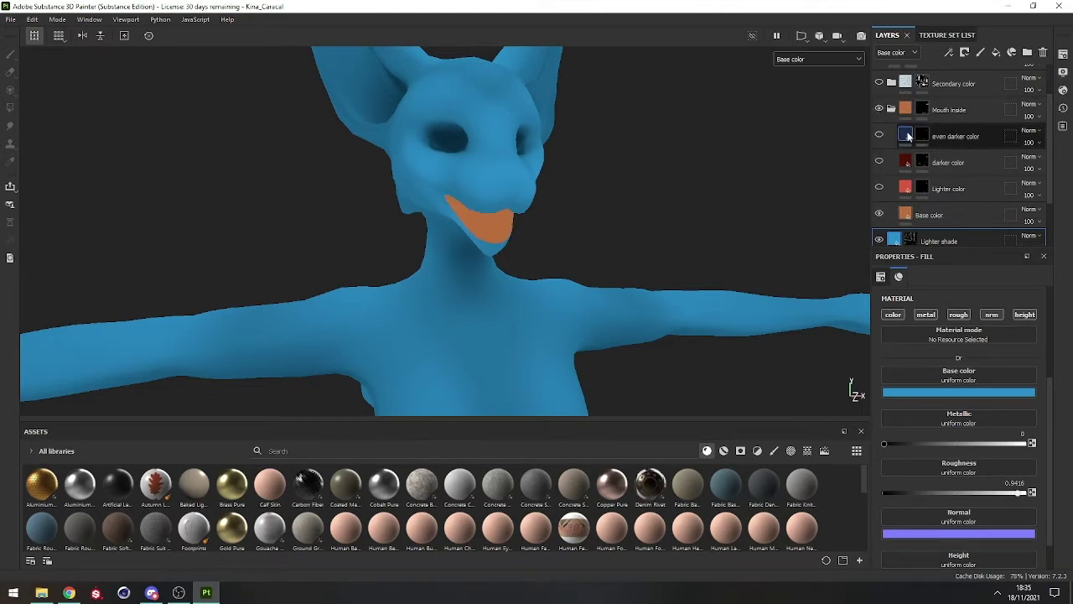
# Step: Set the base color of the Base color layer inside the Mouth inside folder to the purple 543dba
pyautogui.scroll(-1, 914, 127)
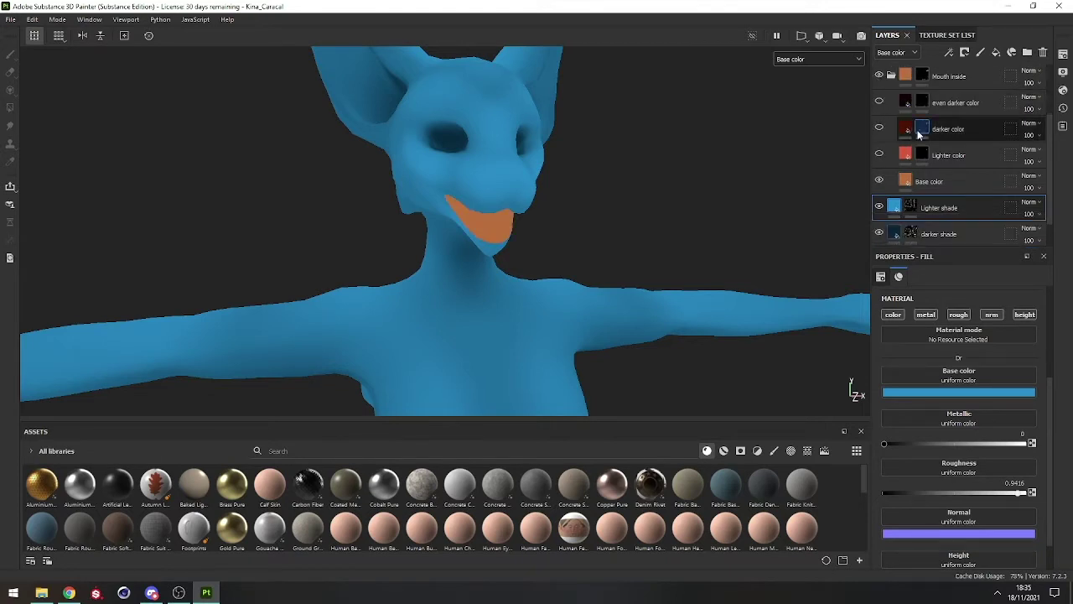
pyautogui.click(879, 181)
pyautogui.doubleClick(935, 182)
pyautogui.press('Return')
pyautogui.moveTo(571, 209)
pyautogui.keyDown('alt'); pyautogui.mouseDown()
pyautogui.moveTo(441, 182)
pyautogui.moveTo(458, 162)
pyautogui.moveTo(444, 186)
pyautogui.moveTo(682, 201)
pyautogui.moveTo(636, 212)
pyautogui.moveTo(569, 195)
pyautogui.mouseUp(); pyautogui.keyUp('alt')
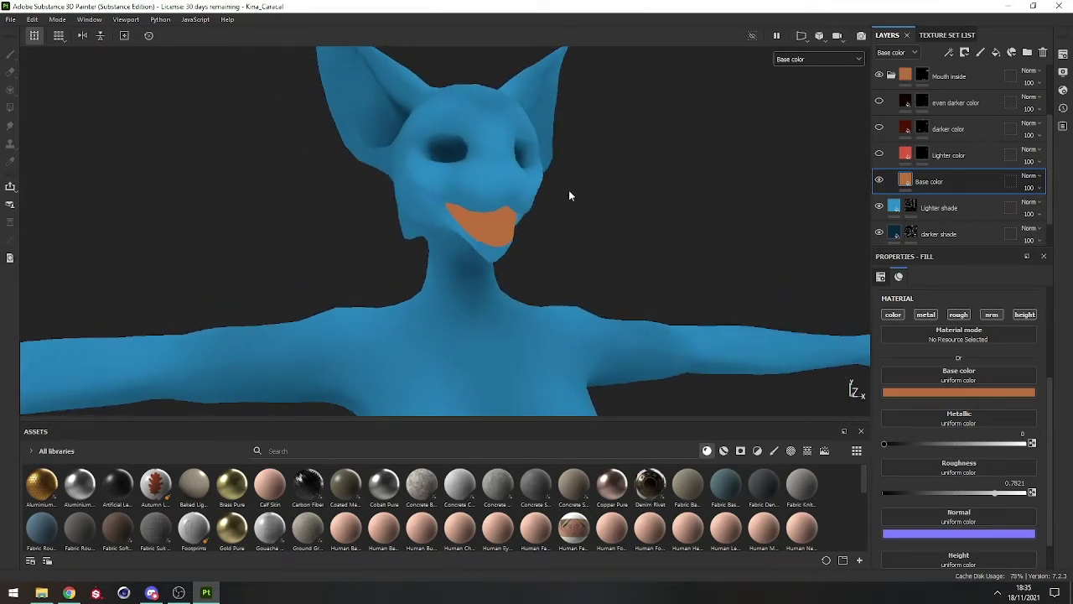
pyautogui.click(889, 393)
pyautogui.moveTo(990, 454); pyautogui.dragTo(990, 442)
pyautogui.keyDown('alt'); pyautogui.moveTo(525, 261); pyautogui.dragTo(520, 231); pyautogui.keyUp('alt')
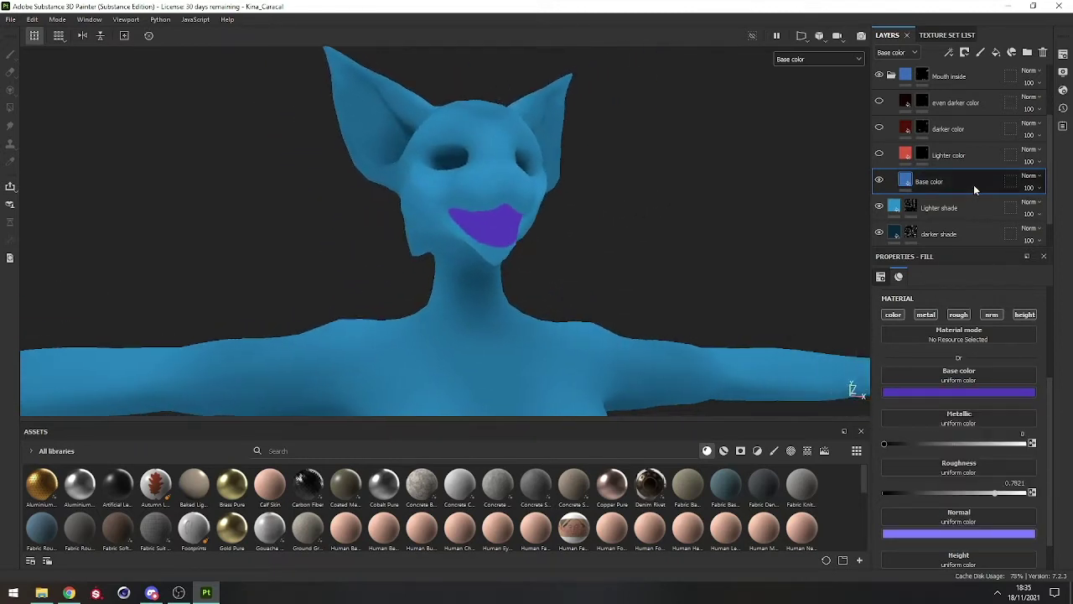
# Step: Show the mouth's Lighter color layer, sample the mouth's base purple for it and brighten it to 694fe0
pyautogui.click(881, 154)
pyautogui.click(911, 155)
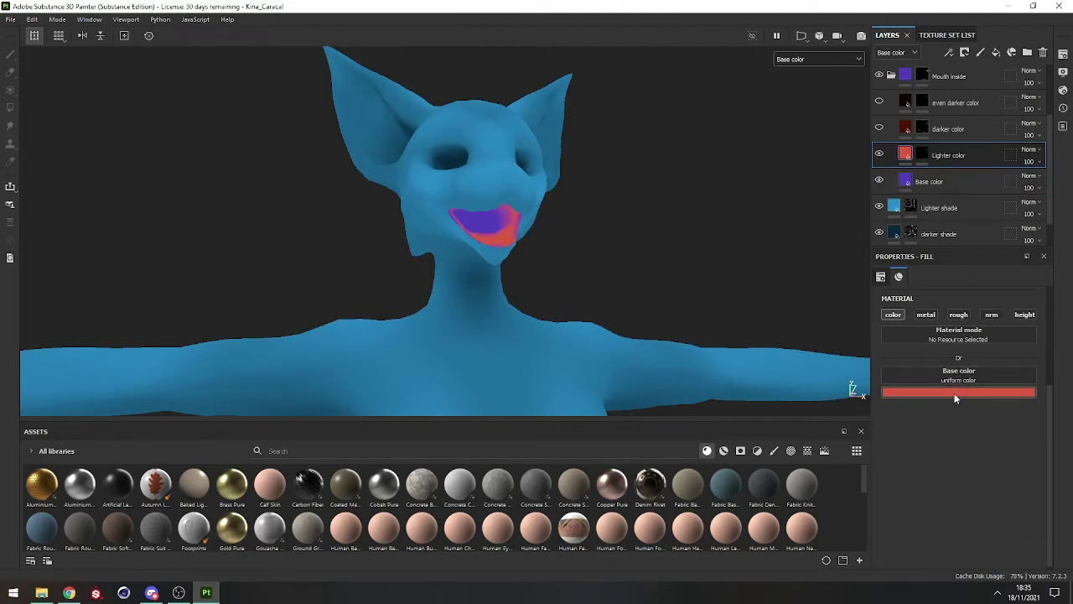
pyautogui.click(954, 394)
pyautogui.moveTo(1010, 407); pyautogui.dragTo(906, 174)
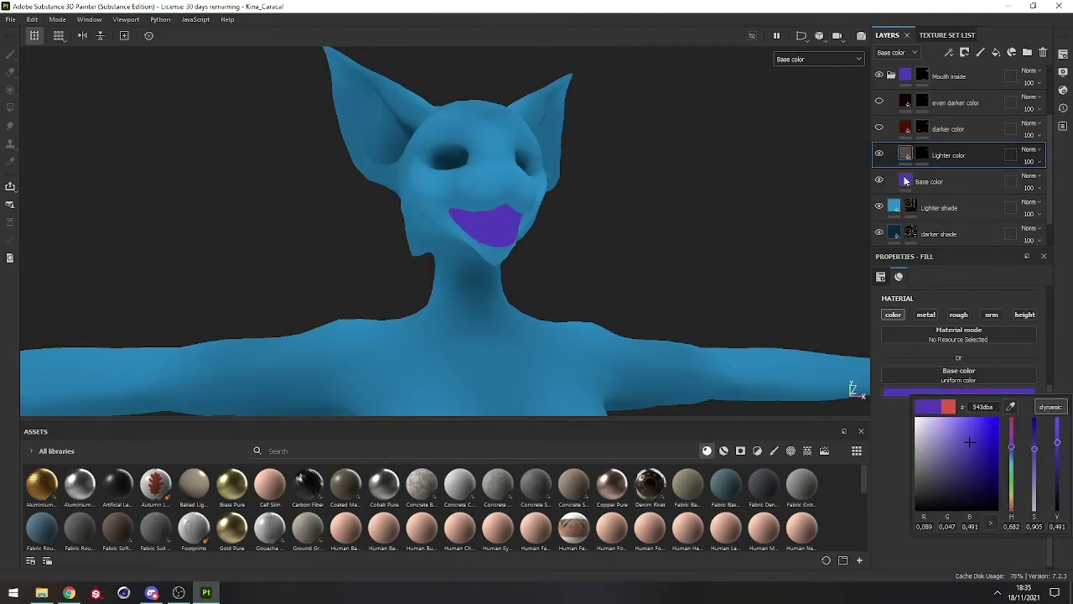
pyautogui.moveTo(1065, 453); pyautogui.dragTo(1061, 433)
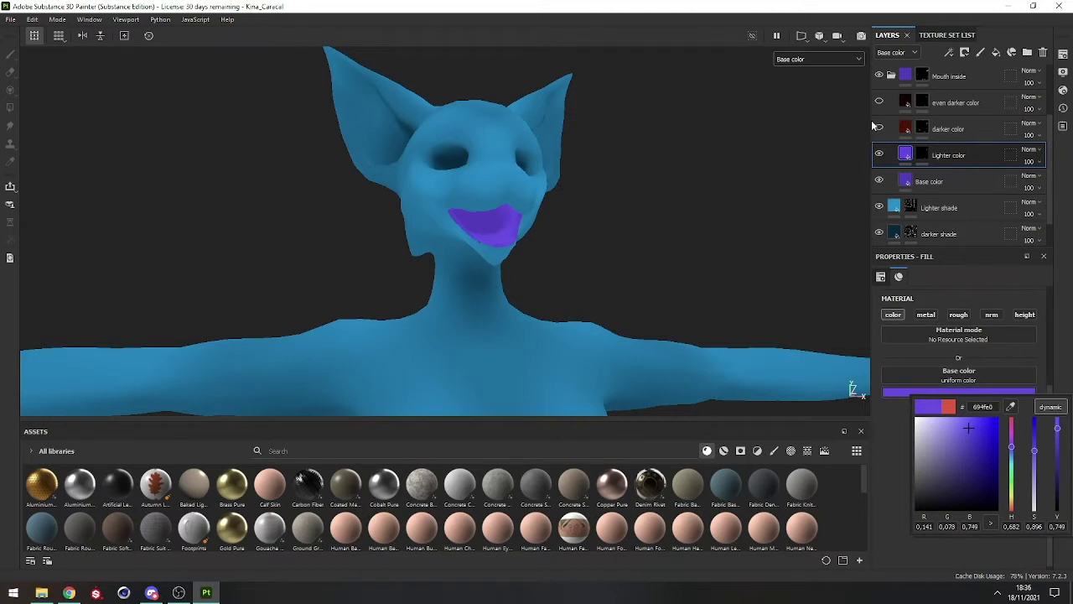
# Step: Show the mouth's darker color layer and shift its base color's hue to the dark purple 2d014e
pyautogui.click(878, 128)
pyautogui.click(939, 128)
pyautogui.click(958, 392)
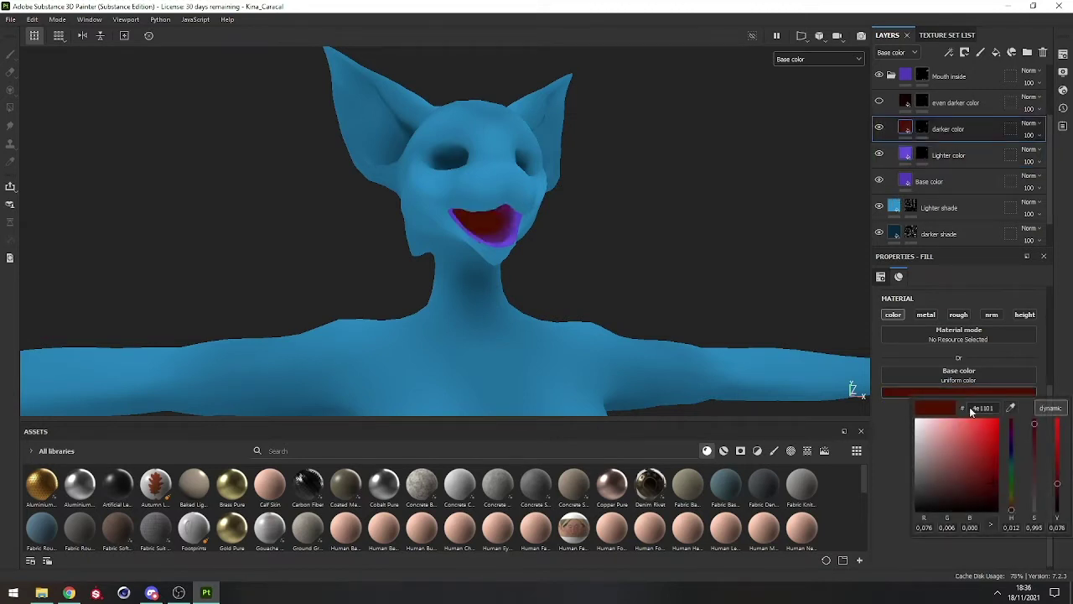
pyautogui.moveTo(1013, 468); pyautogui.dragTo(1013, 446)
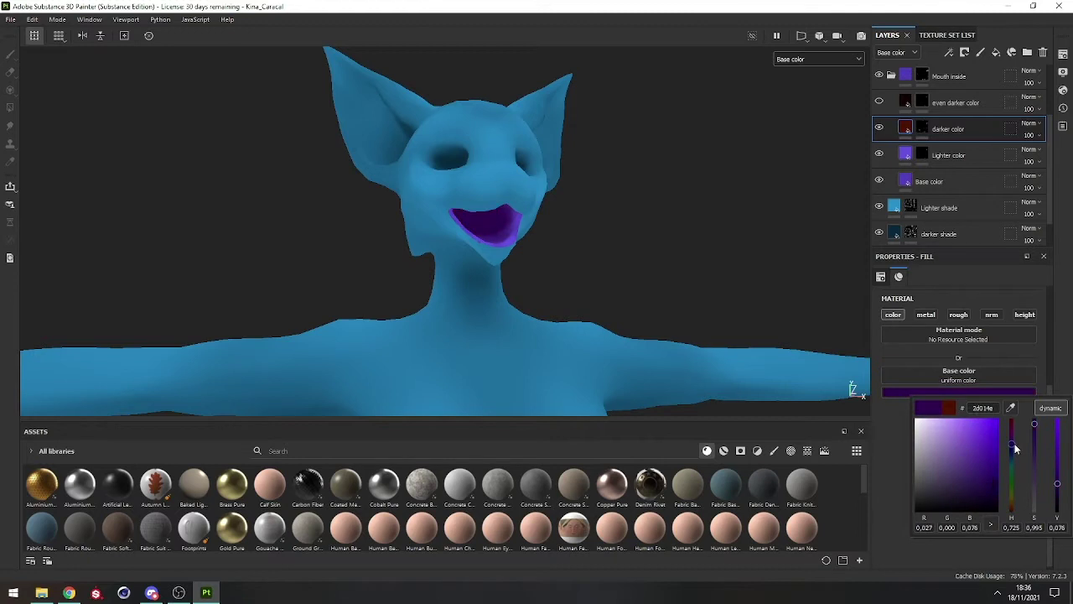
pyautogui.keyDown('alt'); pyautogui.moveTo(491, 201); pyautogui.dragTo(559, 210); pyautogui.keyUp('alt')
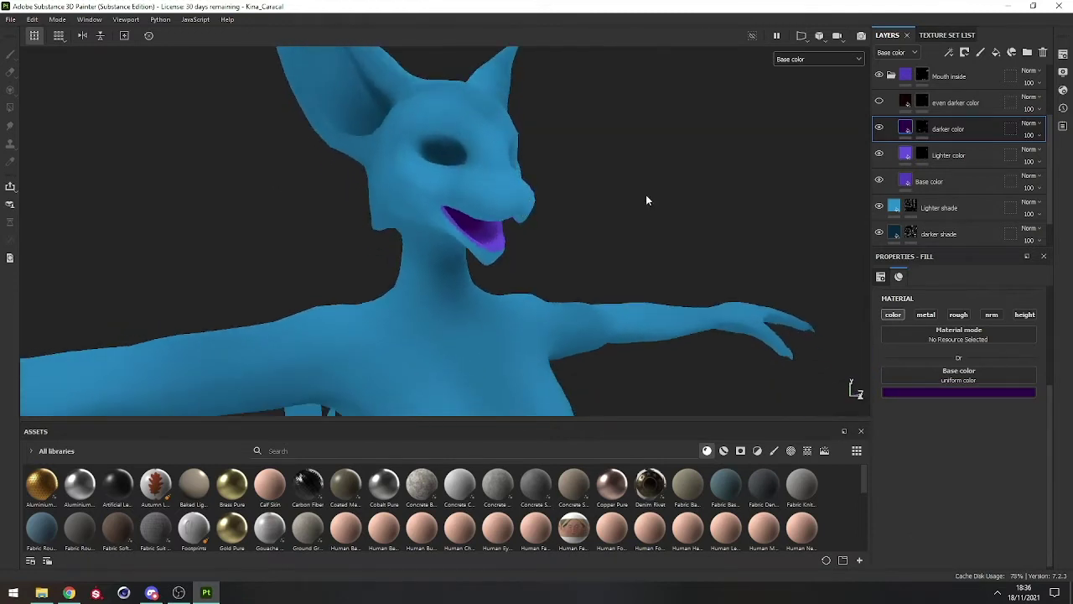
# Step: Show the mouth's even darker color layer, inspect the mouth up close and collapse the Mouth inside folder
pyautogui.click(878, 103)
pyautogui.click(879, 103)
pyautogui.moveTo(633, 226)
pyautogui.keyDown('alt'); pyautogui.mouseDown()
pyautogui.moveTo(444, 223)
pyautogui.moveTo(500, 221)
pyautogui.moveTo(423, 244)
pyautogui.moveTo(390, 230)
pyautogui.moveTo(546, 235)
pyautogui.moveTo(637, 223)
pyautogui.mouseUp(); pyautogui.keyUp('alt')
pyautogui.scroll(4, 501, 222)
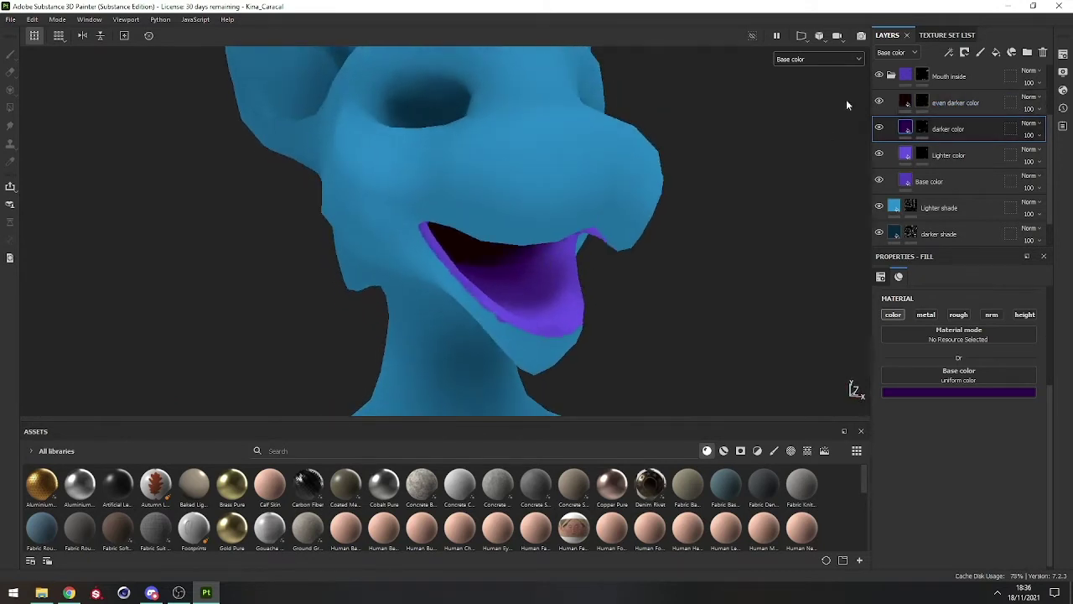
pyautogui.keyDown('alt'); pyautogui.moveTo(503, 295); pyautogui.dragTo(671, 209); pyautogui.keyUp('alt')
pyautogui.scroll(1, 937, 165)
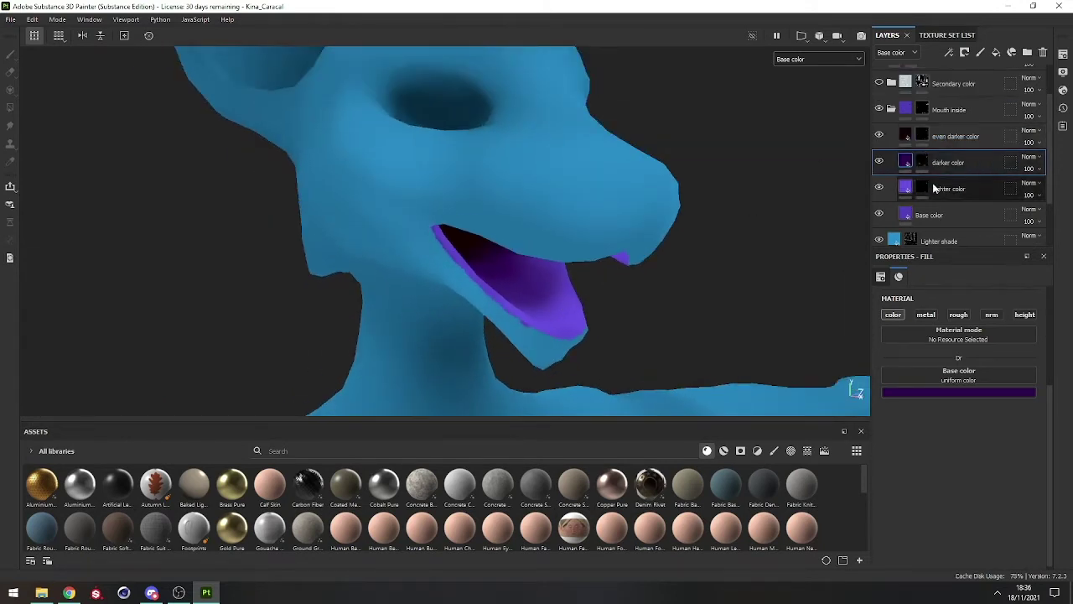
pyautogui.click(892, 109)
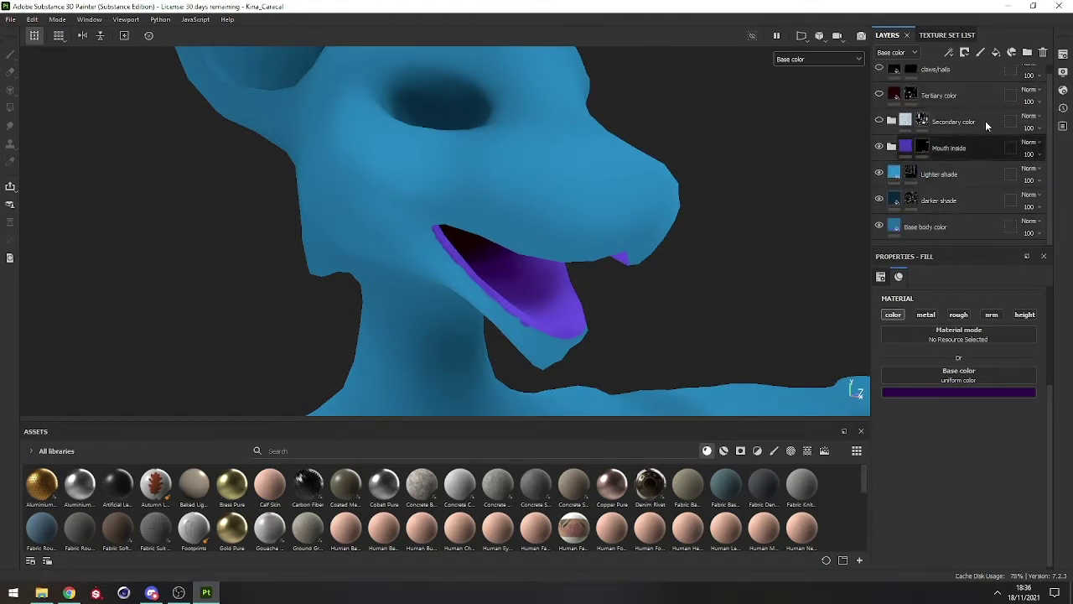
pyautogui.keyDown('alt'); pyautogui.moveTo(514, 197); pyautogui.dragTo(469, 251); pyautogui.keyUp('alt')
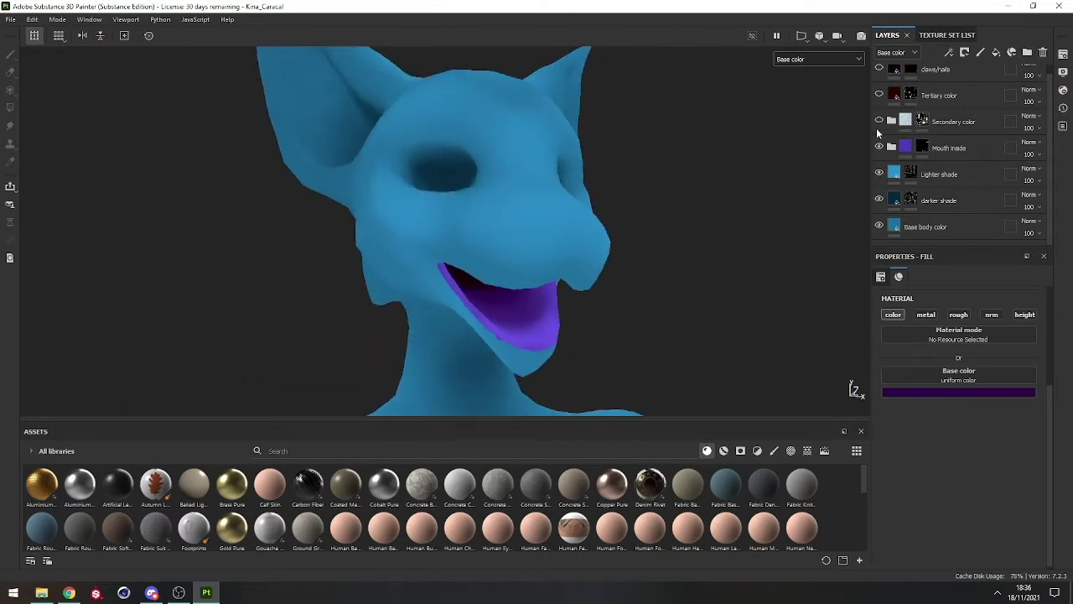
# Step: Show the Secondary color folder and examine the light markings across the character's head, arms, torso and tail
pyautogui.click(879, 121)
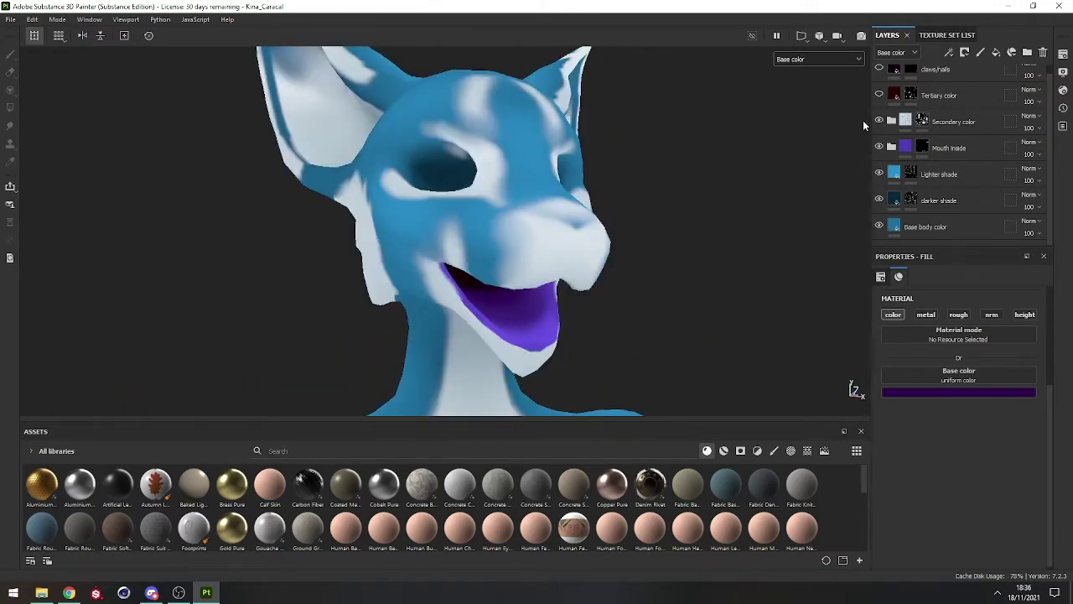
pyautogui.keyDown('alt'); pyautogui.moveTo(537, 225); pyautogui.dragTo(510, 234); pyautogui.keyUp('alt')
pyautogui.scroll(-5, 511, 251)
pyautogui.keyDown('alt'); pyautogui.moveTo(511, 358); pyautogui.dragTo(503, 270, button='middle'); pyautogui.keyUp('alt')
pyautogui.keyDown('alt'); pyautogui.moveTo(503, 270); pyautogui.dragTo(335, 251); pyautogui.keyUp('alt')
pyautogui.scroll(3, 482, 215)
pyautogui.scroll(-5, 480, 213)
pyautogui.keyDown('alt'); pyautogui.moveTo(481, 213); pyautogui.dragTo(328, 179); pyautogui.keyUp('alt')
pyautogui.keyDown('alt'); pyautogui.moveTo(461, 197); pyautogui.dragTo(786, 170); pyautogui.keyUp('alt')
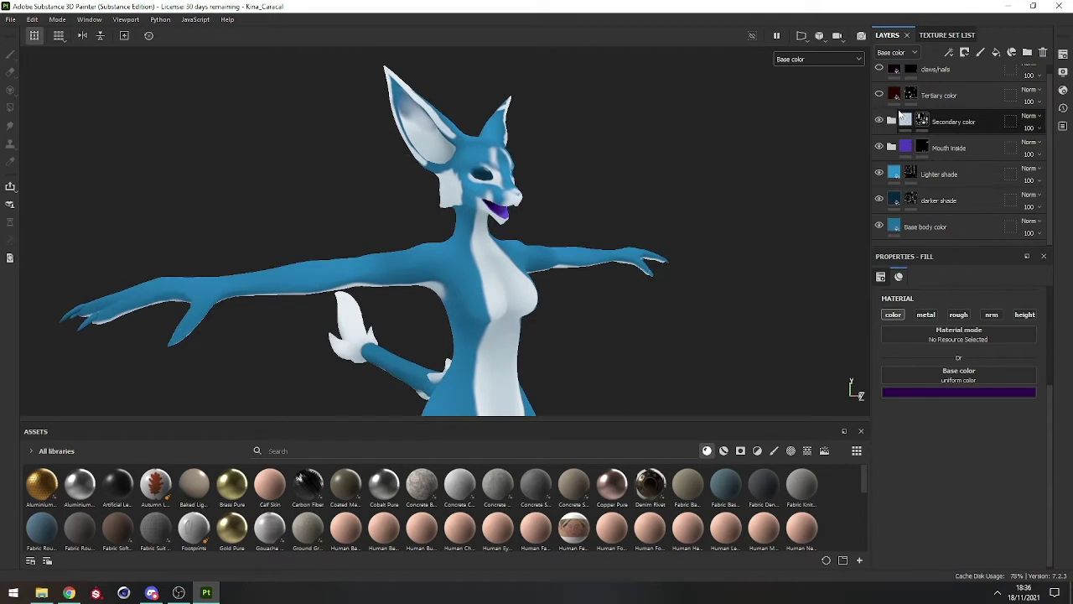
# Step: Check the base color of the base color layer inside the Secondary color folder, leaving the folder collapsed
pyautogui.click(892, 121)
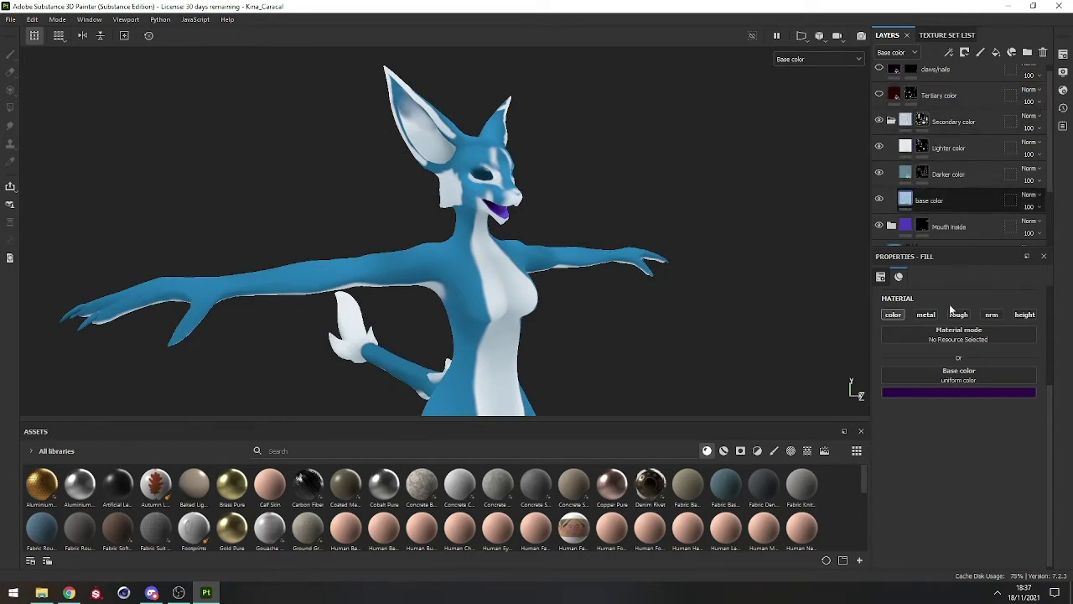
pyautogui.click(929, 201)
pyautogui.click(964, 392)
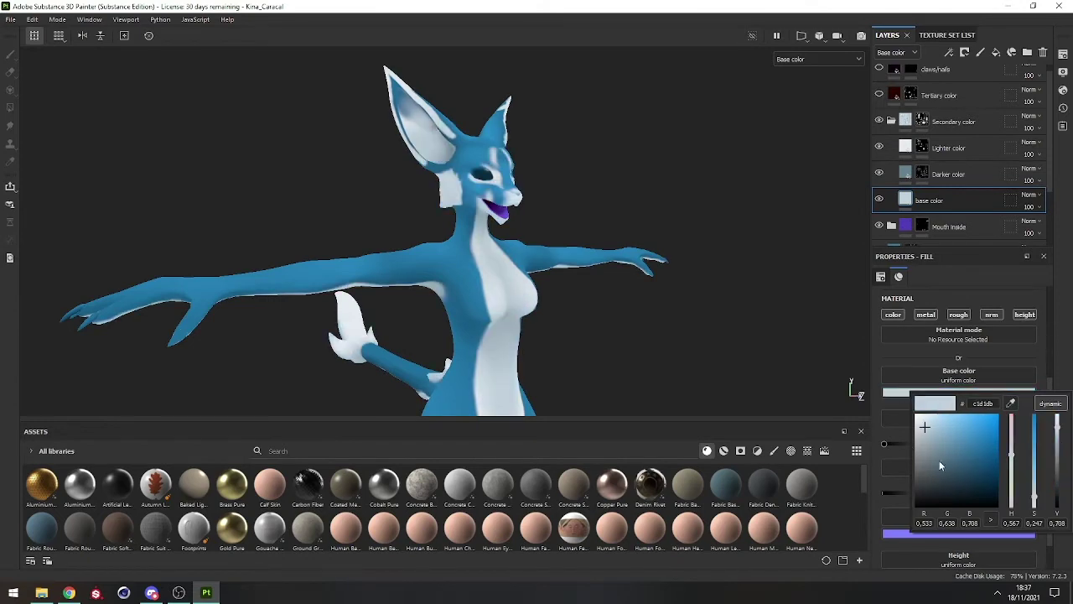
pyautogui.click(892, 121)
pyautogui.scroll(1, 964, 168)
# Step: Show the Tertiary color layer and examine its dark markings on the ears, face and neck
pyautogui.click(878, 103)
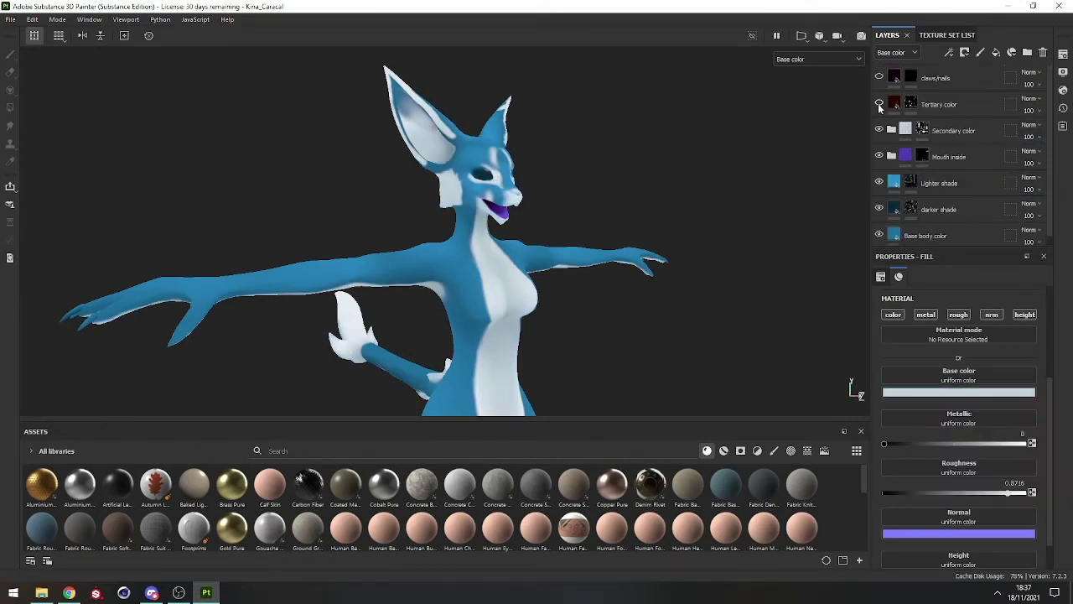
pyautogui.keyDown('alt'); pyautogui.moveTo(780, 115); pyautogui.dragTo(536, 159); pyautogui.keyUp('alt')
pyautogui.keyDown('alt'); pyautogui.moveTo(616, 109); pyautogui.dragTo(470, 183); pyautogui.keyUp('alt')
pyautogui.scroll(-3, 470, 183)
pyautogui.scroll(5, 470, 184)
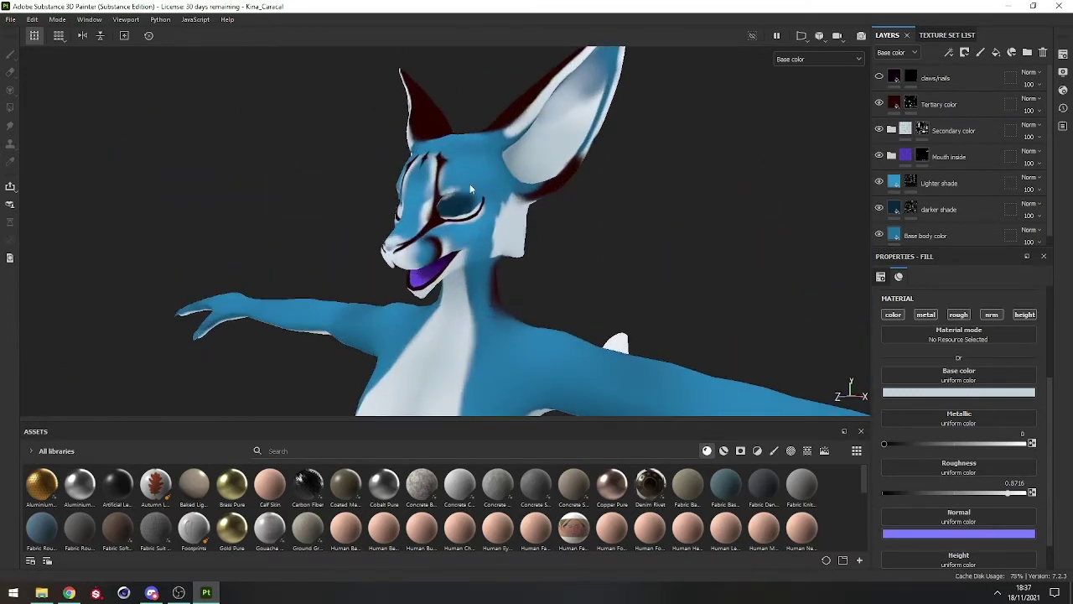
# Step: Sample the darker shade layer's dark blue for the Tertiary color layer's base color and darken it to a near-black navy
pyautogui.click(898, 111)
pyautogui.click(938, 390)
pyautogui.click(1010, 402)
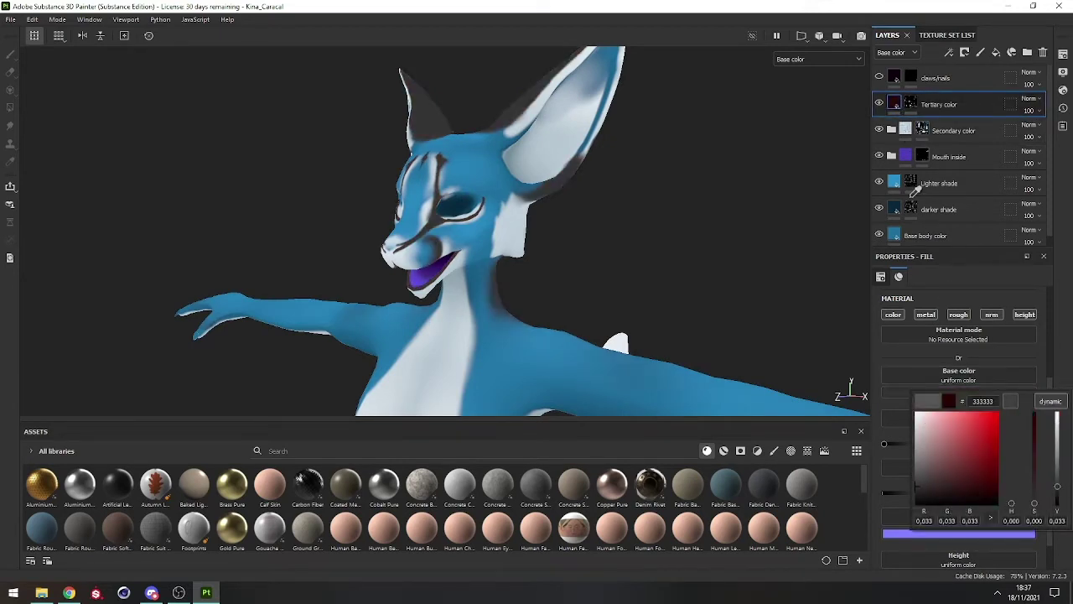
pyautogui.click(900, 199)
pyautogui.moveTo(963, 450); pyautogui.dragTo(939, 492)
# Step: Show the Props texture set together with the body and return to the Body layers
pyautogui.keyDown('alt'); pyautogui.moveTo(335, 197); pyautogui.dragTo(604, 225); pyautogui.keyUp('alt')
pyautogui.keyDown('alt'); pyautogui.moveTo(536, 235); pyautogui.dragTo(428, 199); pyautogui.keyUp('alt')
pyautogui.scroll(-2, 428, 199)
pyautogui.scroll(4, 428, 199)
pyautogui.click(947, 35)
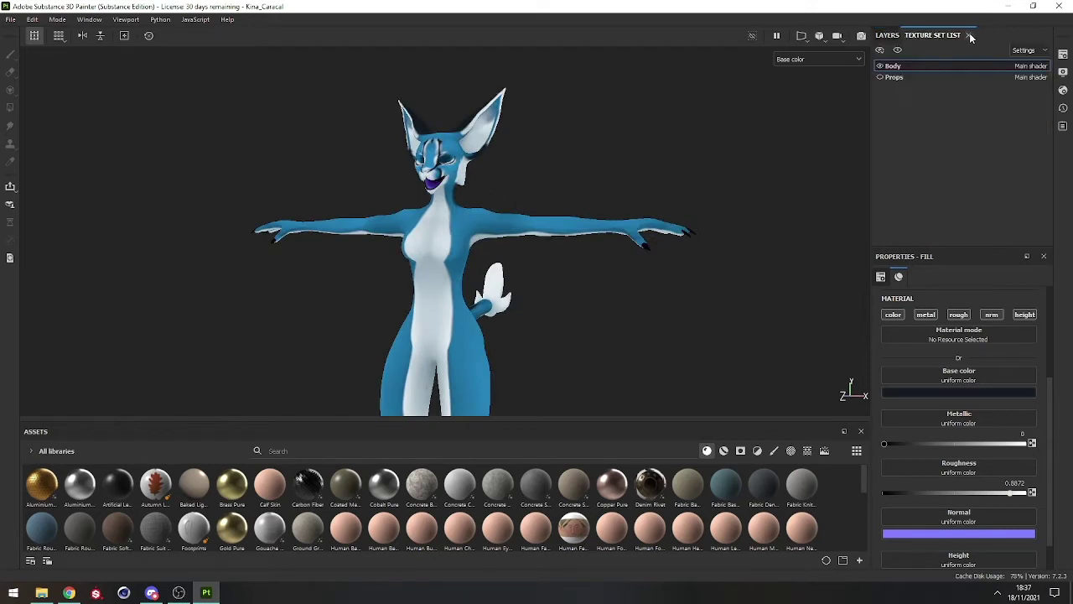
pyautogui.click(880, 77)
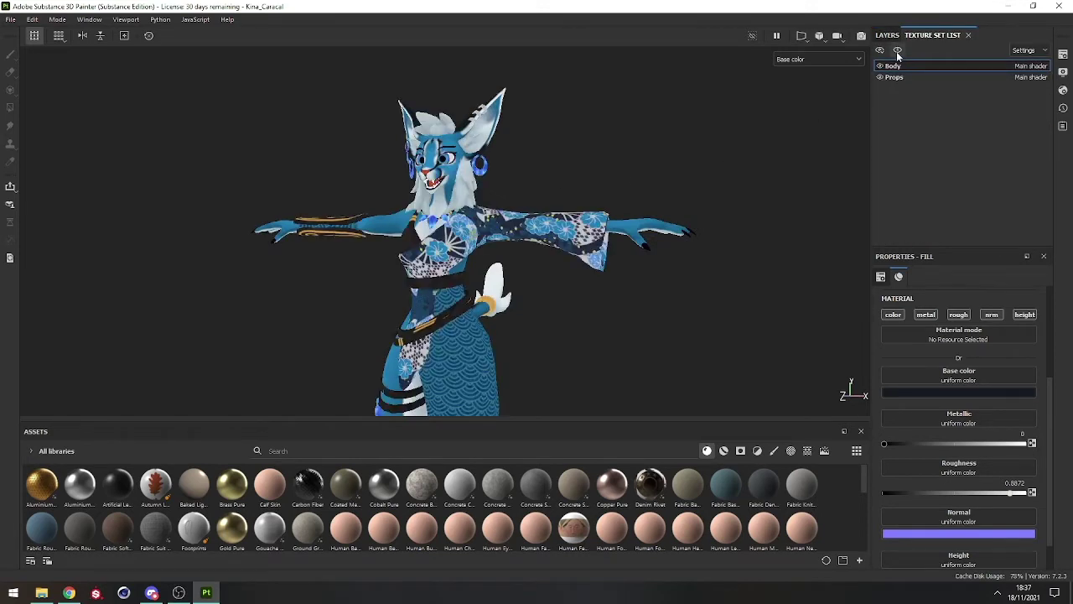
pyautogui.click(886, 36)
pyautogui.keyDown('alt'); pyautogui.moveTo(511, 239); pyautogui.dragTo(556, 241); pyautogui.keyUp('alt')
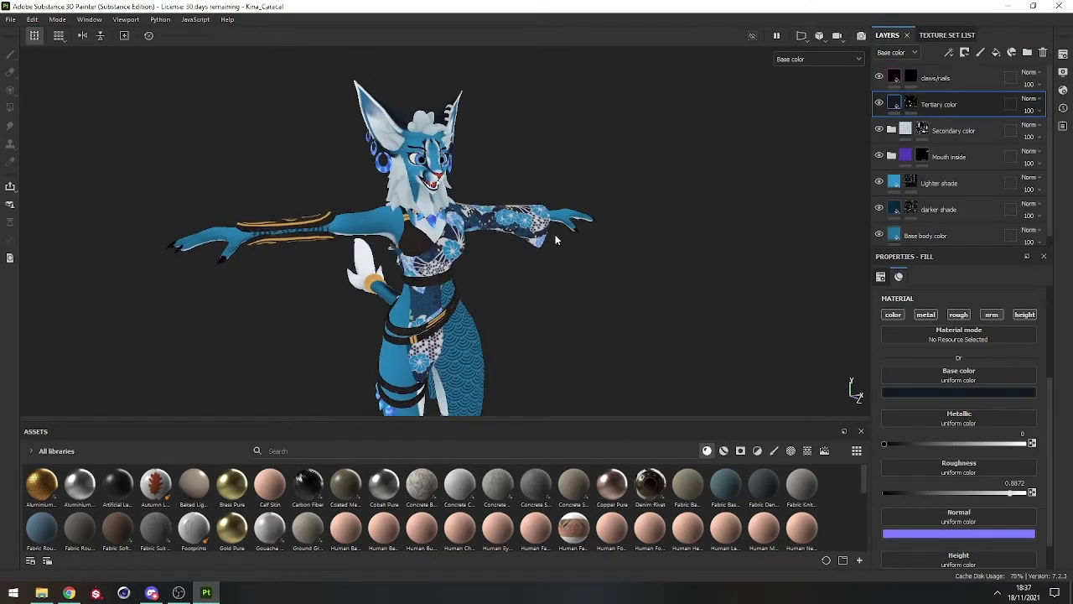
# Step: Switch the viewport display from Base color to Material and inspect the fully dressed character from several angles
pyautogui.click(807, 59)
pyautogui.click(792, 84)
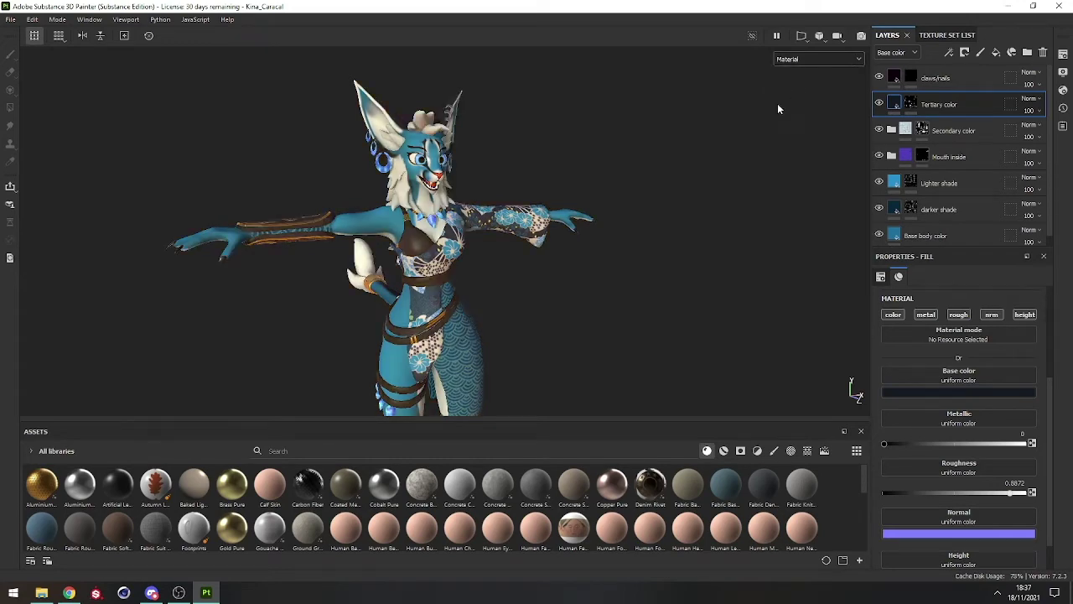
pyautogui.scroll(-4, 626, 215)
pyautogui.scroll(4, 627, 212)
pyautogui.scroll(-5, 537, 206)
pyautogui.scroll(8, 432, 197)
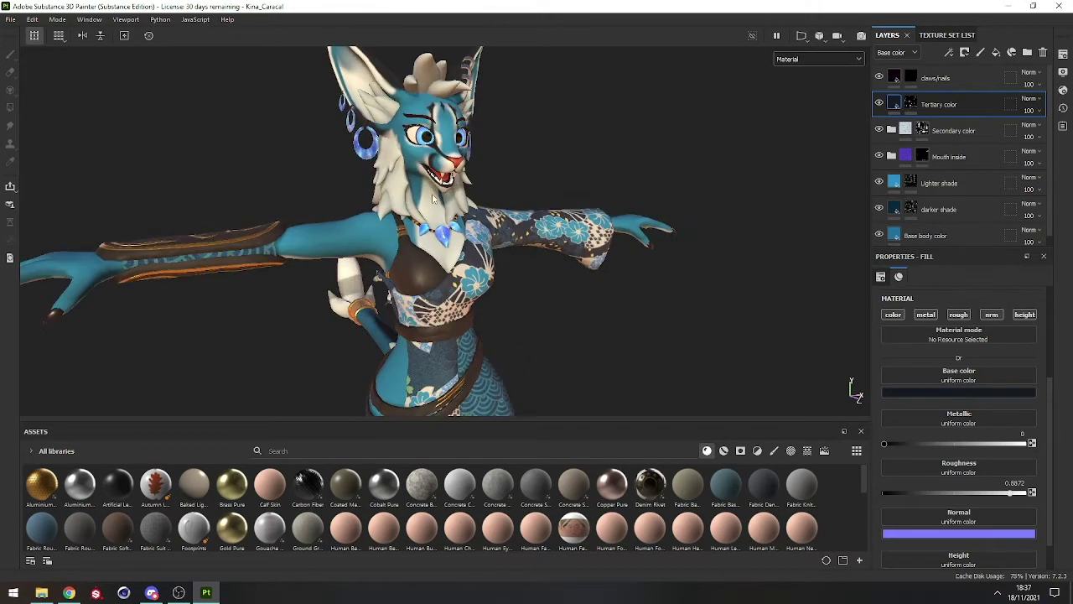
pyautogui.keyDown('alt'); pyautogui.moveTo(432, 197); pyautogui.dragTo(459, 246); pyautogui.keyUp('alt')
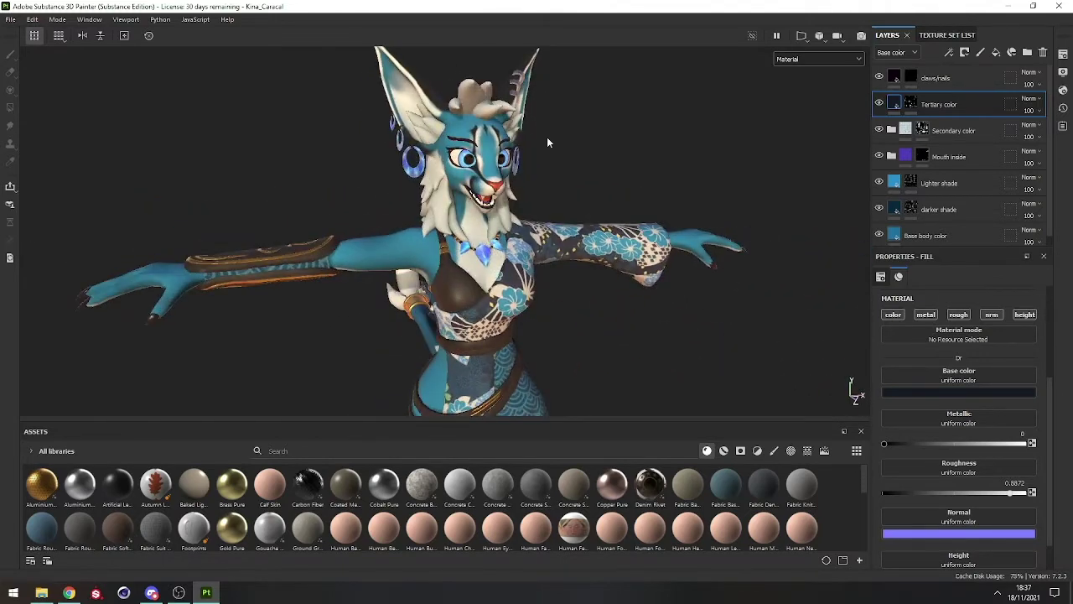
pyautogui.keyDown('alt'); pyautogui.moveTo(446, 290); pyautogui.dragTo(520, 280); pyautogui.keyUp('alt')
pyautogui.scroll(2, 503, 268)
pyautogui.scroll(-3, 495, 260)
pyautogui.keyDown('alt'); pyautogui.moveTo(469, 256); pyautogui.dragTo(384, 255); pyautogui.keyUp('alt')
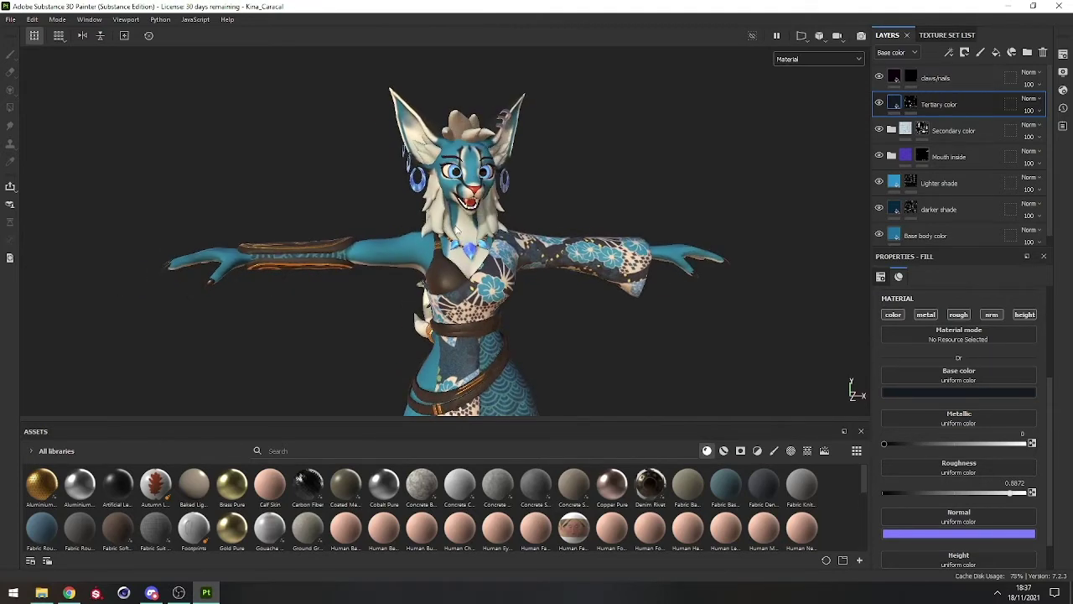
pyautogui.scroll(-3, 465, 221)
pyautogui.scroll(6, 466, 223)
pyautogui.keyDown('alt'); pyautogui.moveTo(520, 235); pyautogui.dragTo(445, 258); pyautogui.keyUp('alt')
pyautogui.press('f')
# Step: Make Props the active texture set and look through its layer stack
pyautogui.click(946, 36)
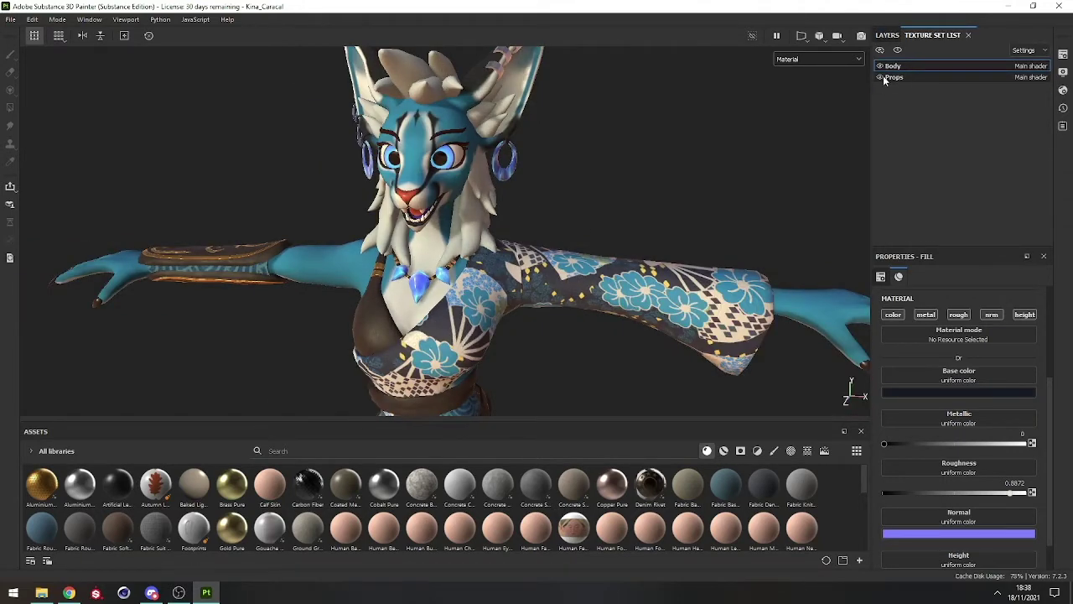
pyautogui.keyDown('ctrl'); pyautogui.keyDown('alt'); pyautogui.rightClick(440, 344); pyautogui.keyUp('alt'); pyautogui.keyUp('ctrl')
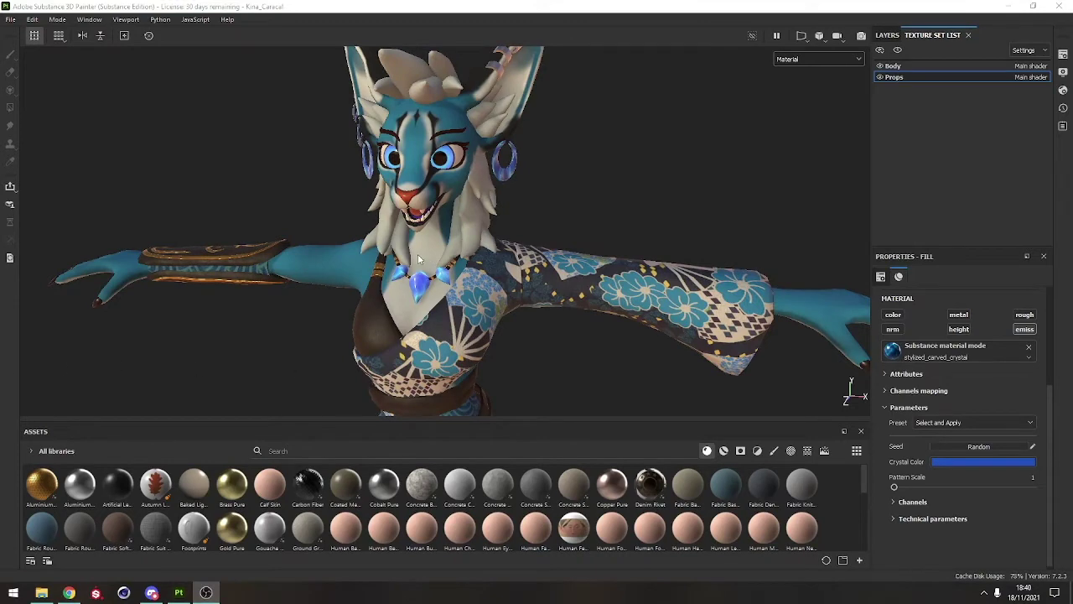
pyautogui.keyDown('alt'); pyautogui.moveTo(419, 259); pyautogui.dragTo(401, 250); pyautogui.keyUp('alt')
pyautogui.keyDown('alt'); pyautogui.moveTo(402, 251); pyautogui.dragTo(392, 206, button='middle'); pyautogui.keyUp('alt')
pyautogui.scroll(-2, 392, 206)
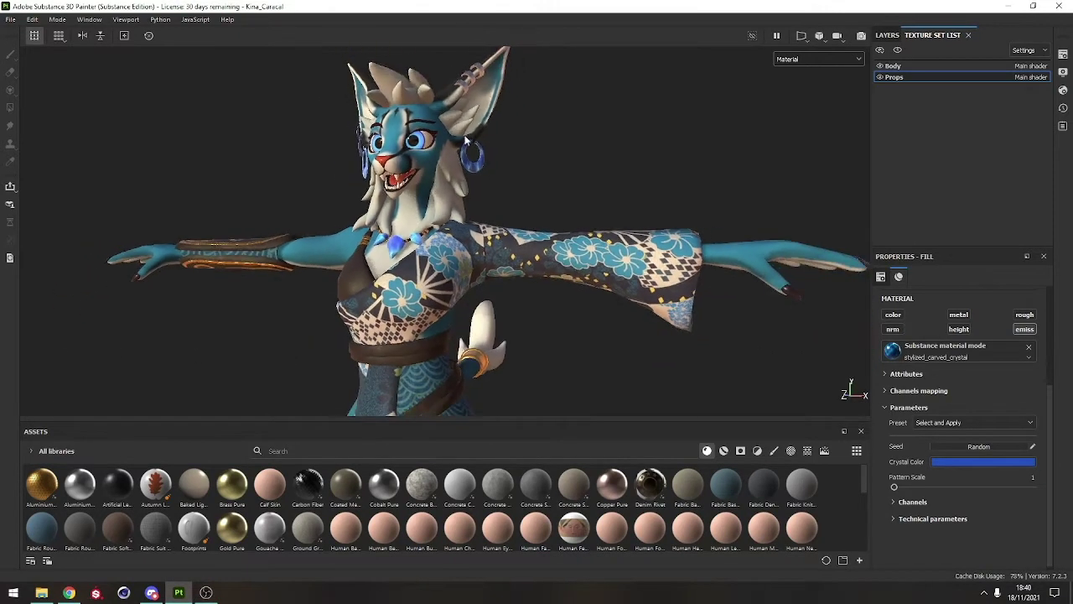
pyautogui.click(889, 34)
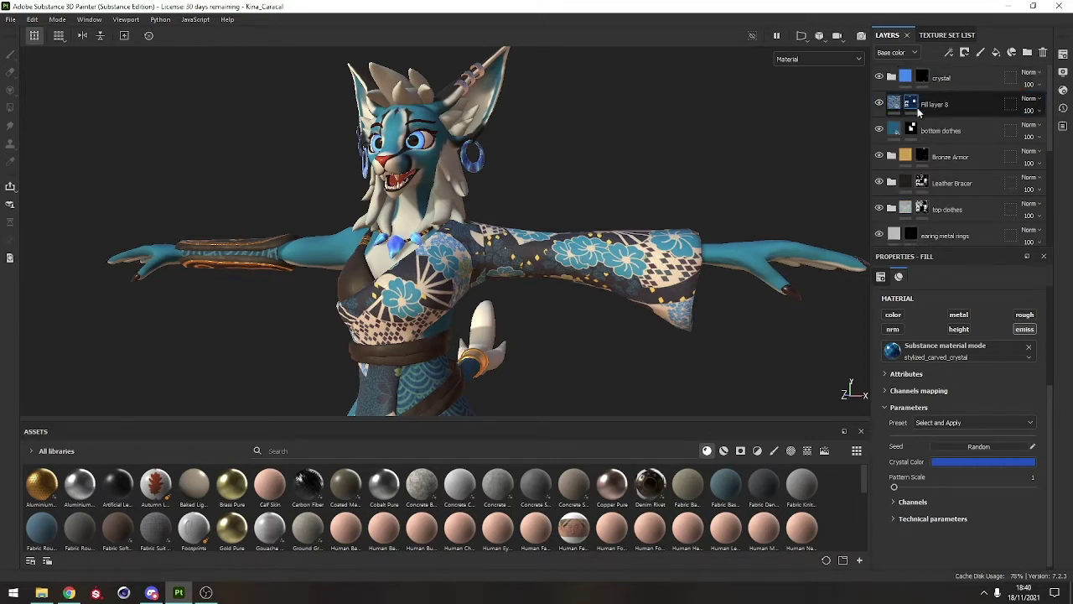
pyautogui.scroll(-2, 927, 144)
pyautogui.scroll(2, 927, 144)
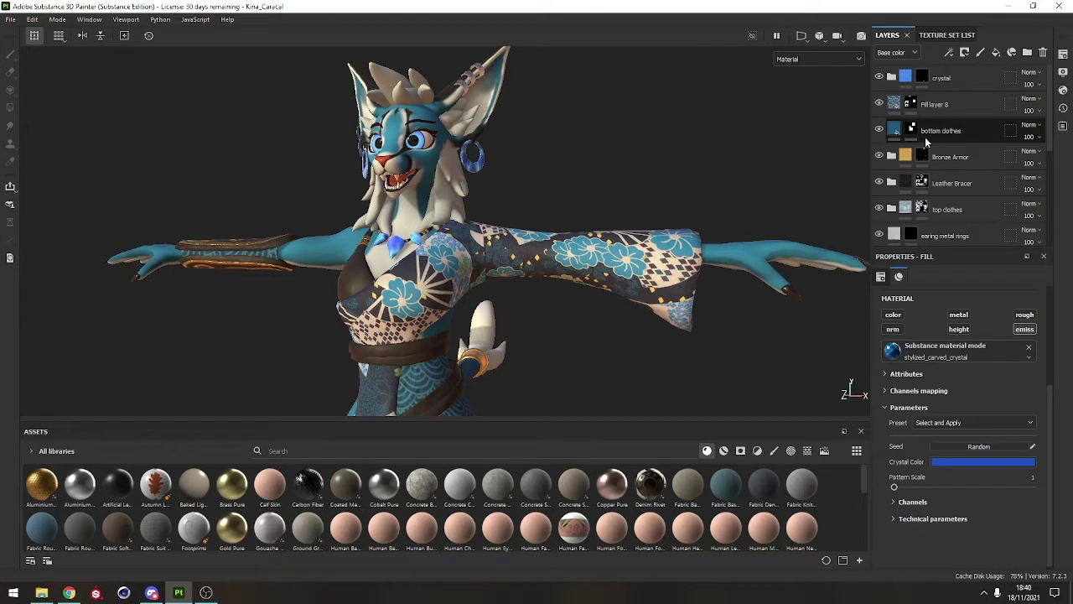
pyautogui.scroll(-2, 930, 138)
pyautogui.scroll(2, 932, 142)
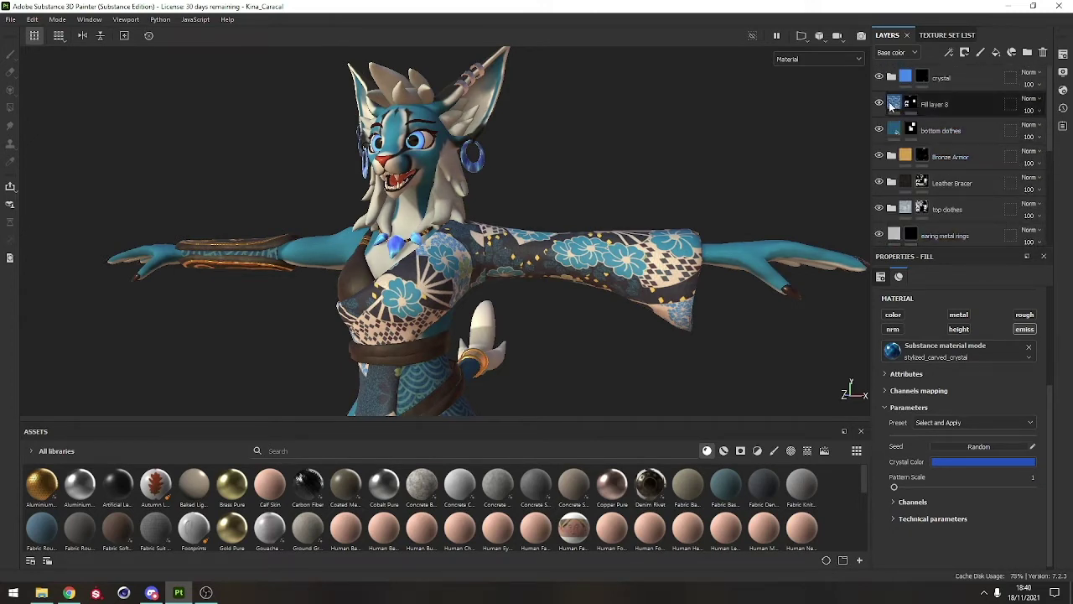
# Step: Select the bottom clothes layer, check which garment parts it covers and set its Pattern Tile to 7
pyautogui.click(894, 133)
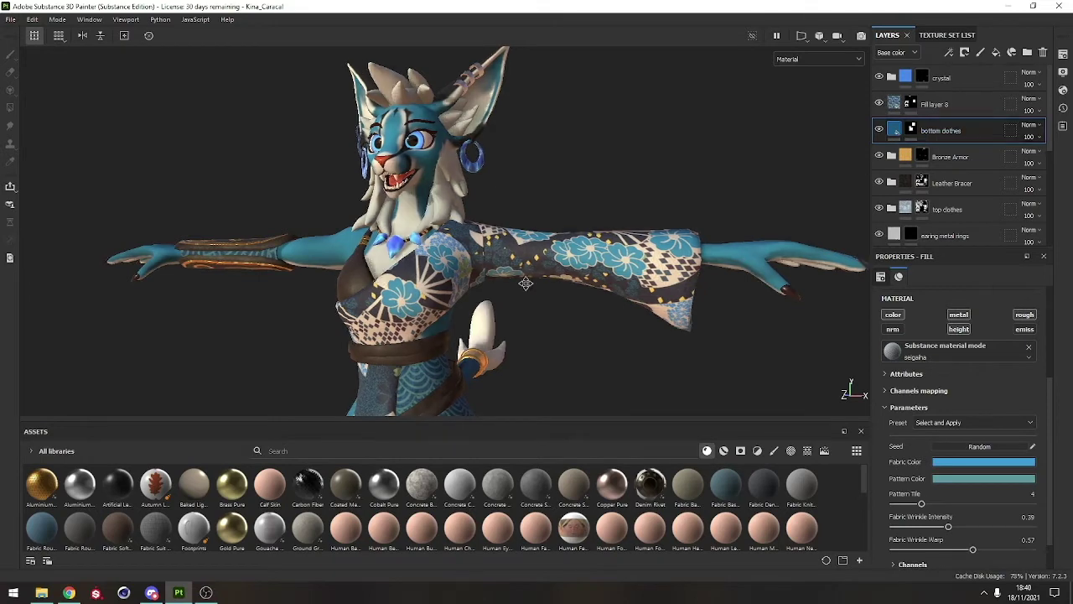
pyautogui.keyDown('alt'); pyautogui.moveTo(527, 283); pyautogui.dragTo(477, 204, button='middle'); pyautogui.keyUp('alt')
pyautogui.click(880, 130)
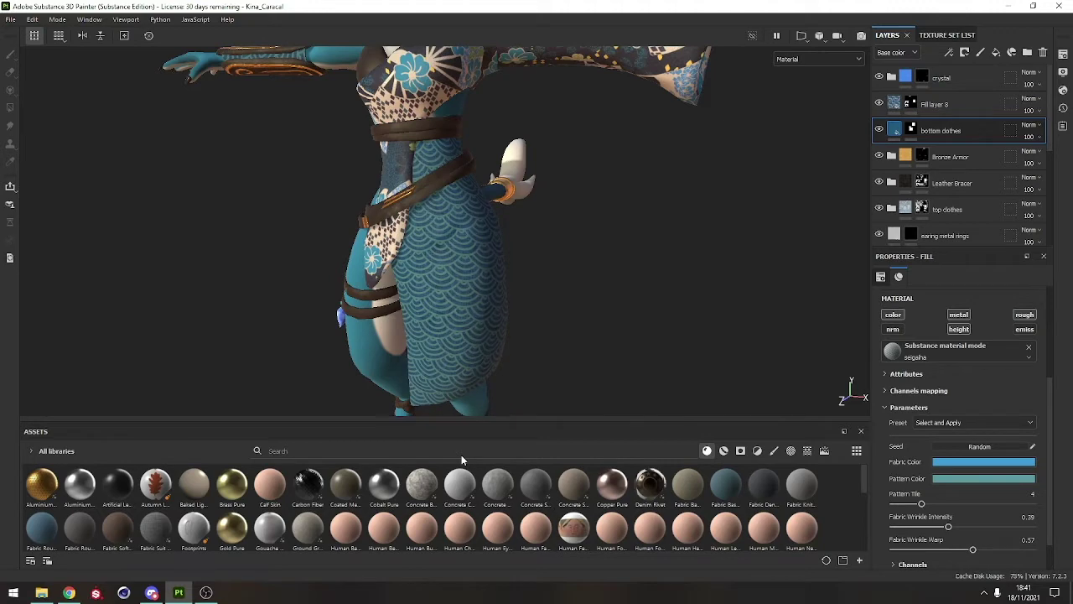
pyautogui.keyDown('alt'); pyautogui.moveTo(612, 324); pyautogui.dragTo(473, 279); pyautogui.keyUp('alt')
pyautogui.scroll(3, 989, 361)
pyautogui.scroll(-2, 1003, 438)
pyautogui.scroll(1, 981, 421)
pyautogui.scroll(-3, 973, 389)
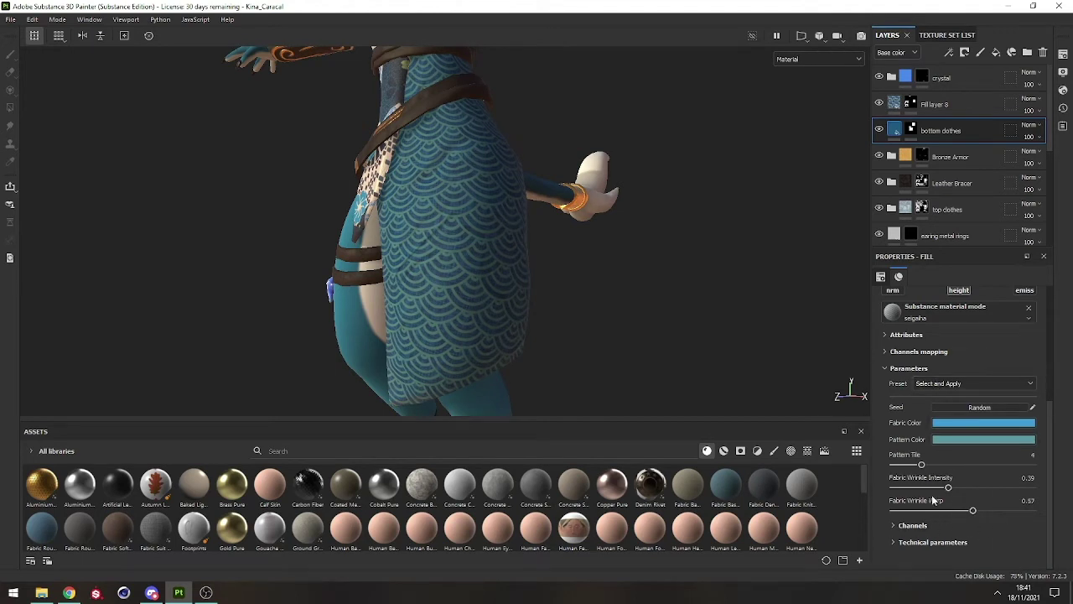
pyautogui.click(948, 466)
pyautogui.keyDown('alt'); pyautogui.moveTo(414, 161); pyautogui.dragTo(611, 341); pyautogui.keyUp('alt')
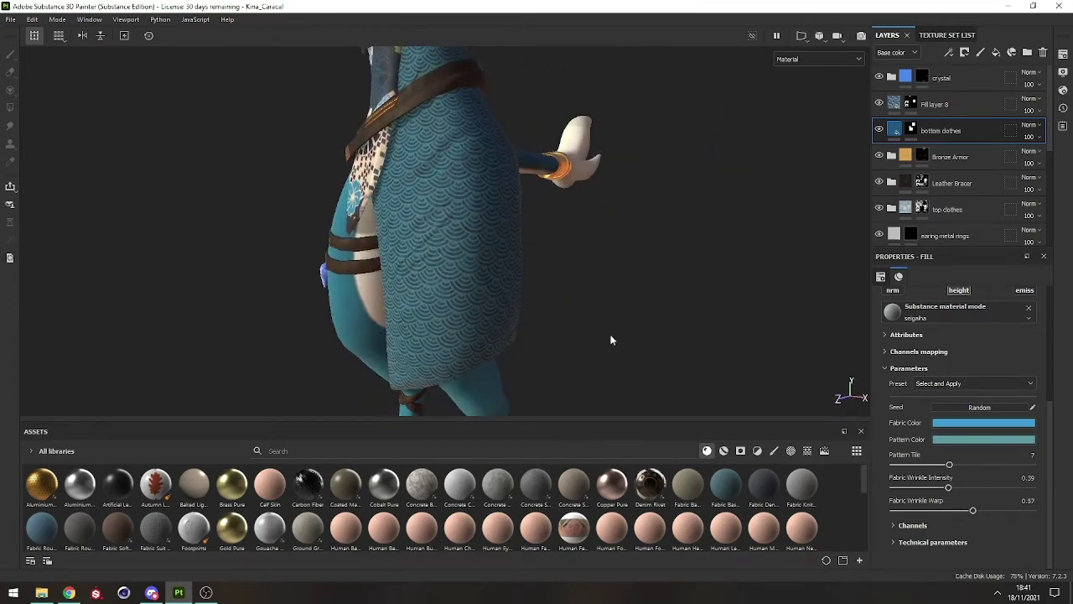
# Step: Set the bottom clothes material's Fabric Color to the dark blue 0c4263
pyautogui.click(951, 422)
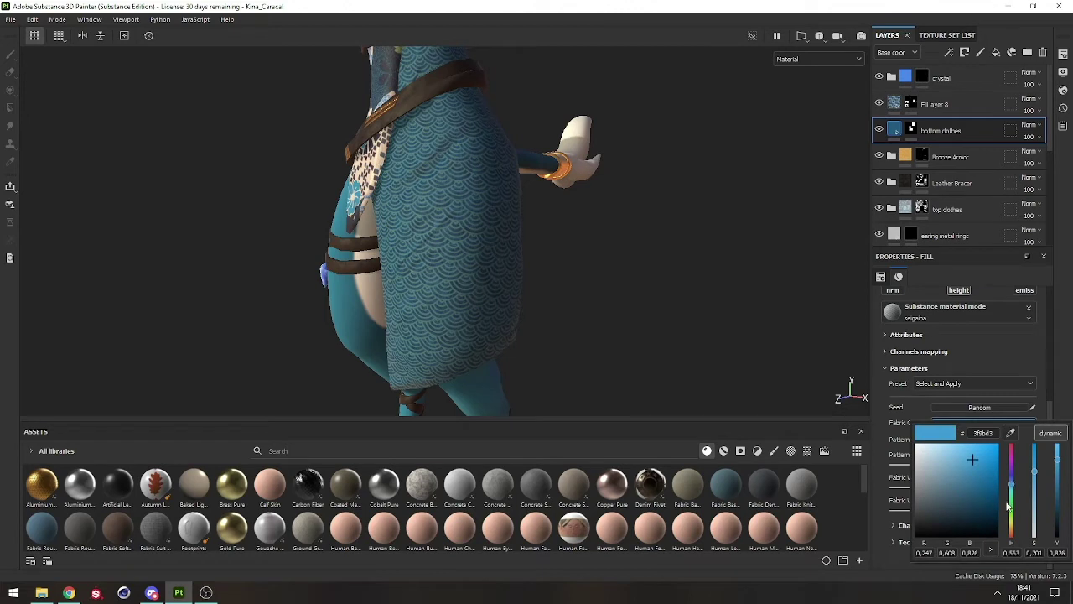
pyautogui.click(988, 500)
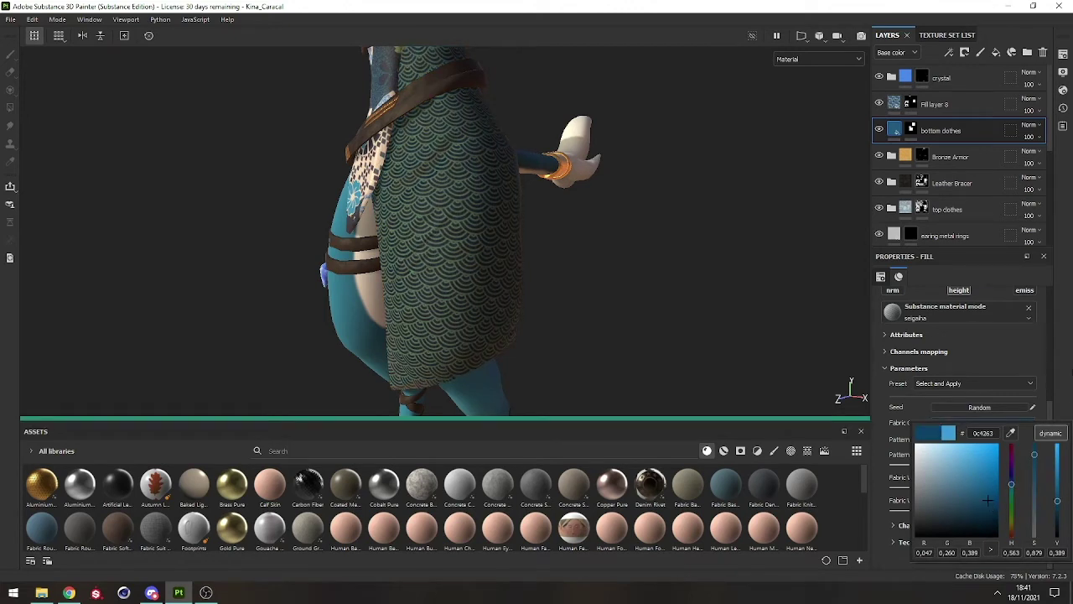
pyautogui.click(1063, 379)
# Step: Set the bottom clothes material's Pattern Color to the magenta d823d9 and check the result on the skirt
pyautogui.click(982, 440)
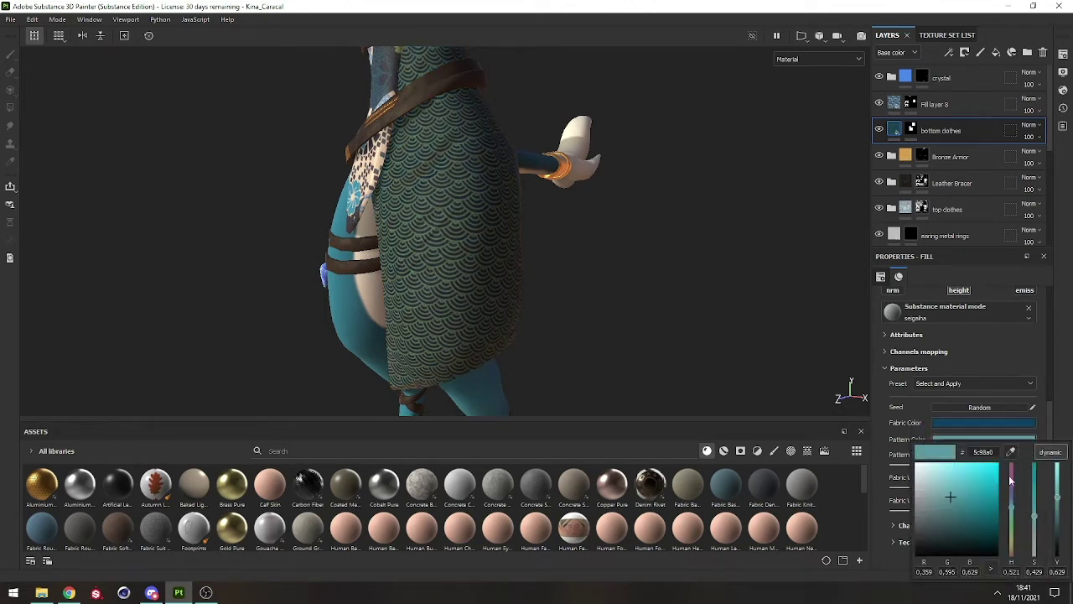
pyautogui.click(1012, 477)
pyautogui.click(984, 475)
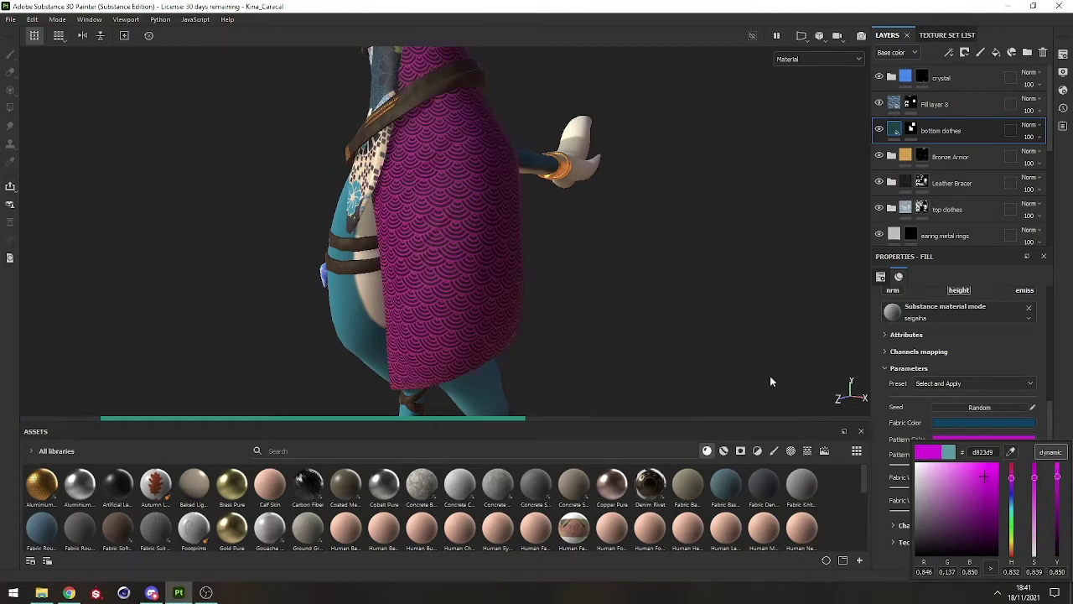
pyautogui.press('Escape')
pyautogui.keyDown('alt'); pyautogui.moveTo(426, 196); pyautogui.dragTo(503, 245); pyautogui.keyUp('alt')
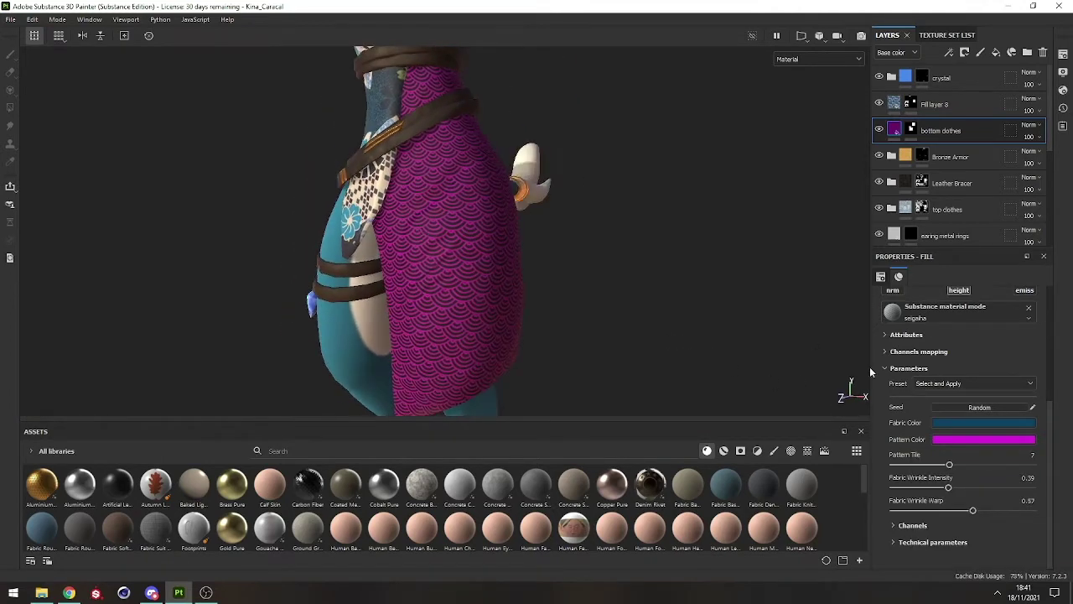
pyautogui.scroll(4, 1047, 344)
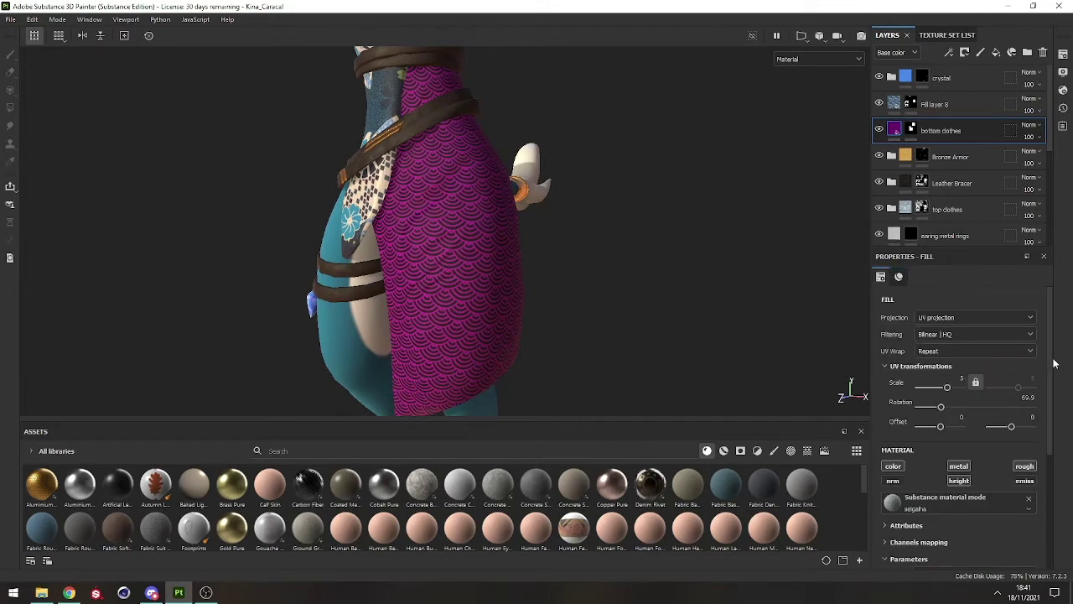
pyautogui.scroll(-5, 1053, 419)
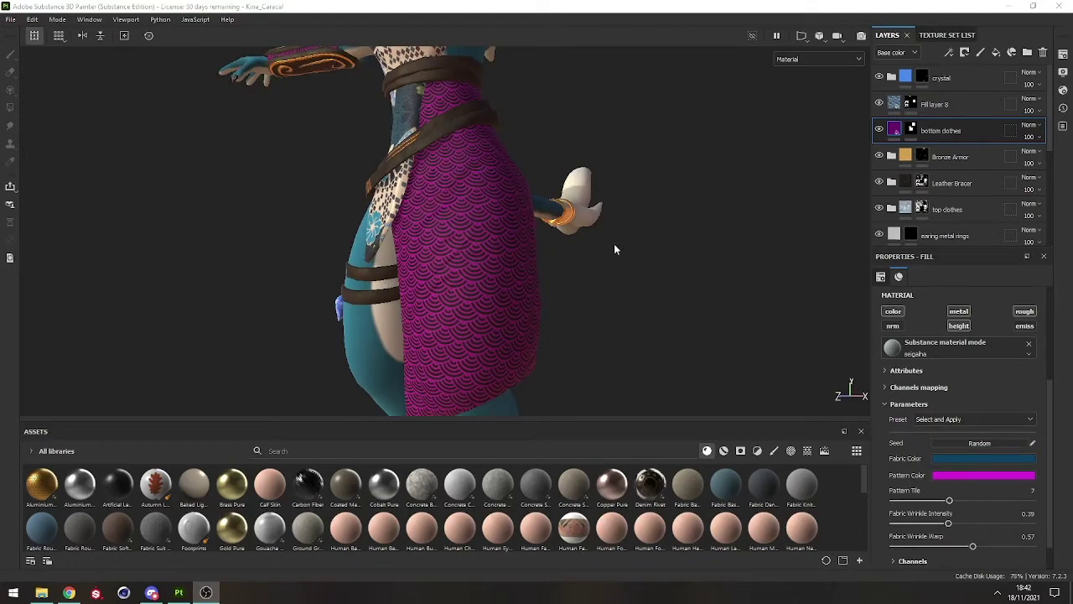
# Step: Expand the crystal group in the layer stack and select its Base layer
pyautogui.keyDown('alt'); pyautogui.moveTo(445, 164); pyautogui.dragTo(456, 341, button='middle'); pyautogui.keyUp('alt')
pyautogui.keyDown('alt'); pyautogui.moveTo(462, 119); pyautogui.dragTo(470, 239, button='middle'); pyautogui.keyUp('alt')
pyautogui.moveTo(471, 239)
pyautogui.keyDown('alt'); pyautogui.mouseDown()
pyautogui.moveTo(624, 222)
pyautogui.moveTo(894, 159)
pyautogui.mouseUp(); pyautogui.keyUp('alt')
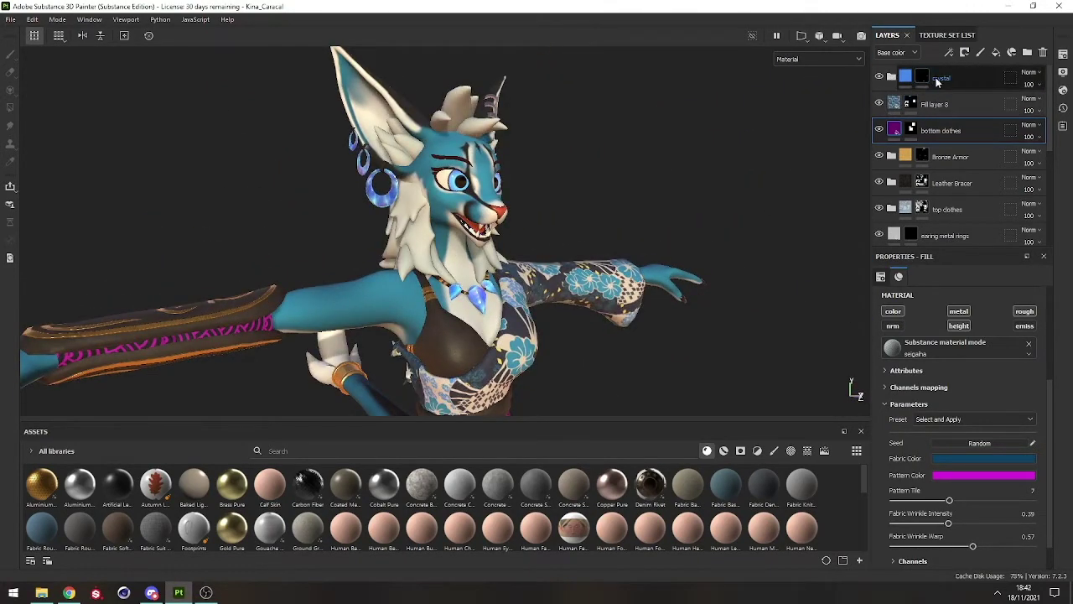
pyautogui.click(891, 78)
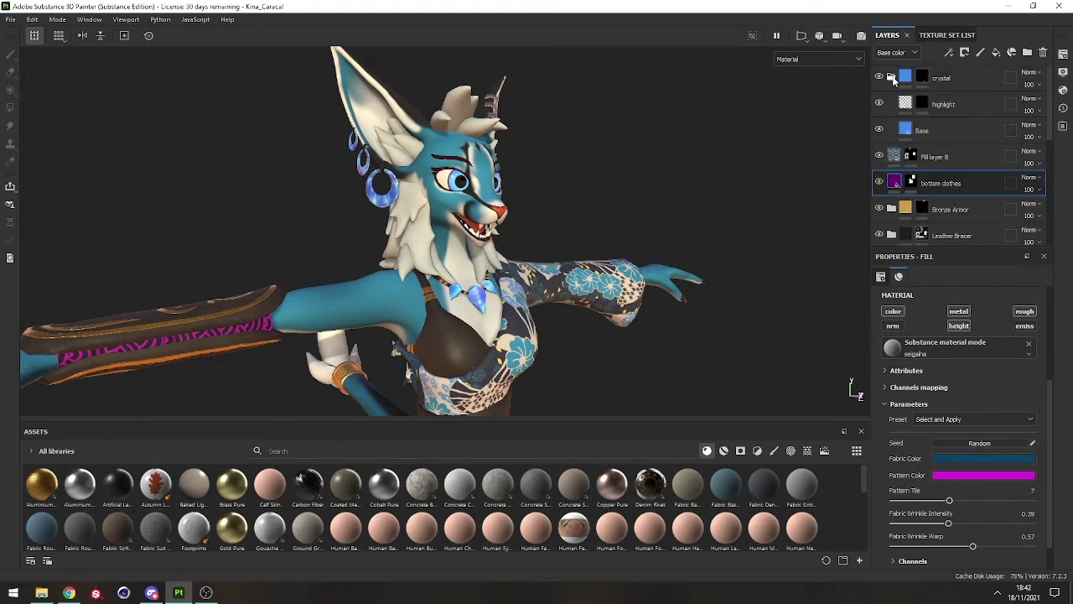
pyautogui.click(912, 132)
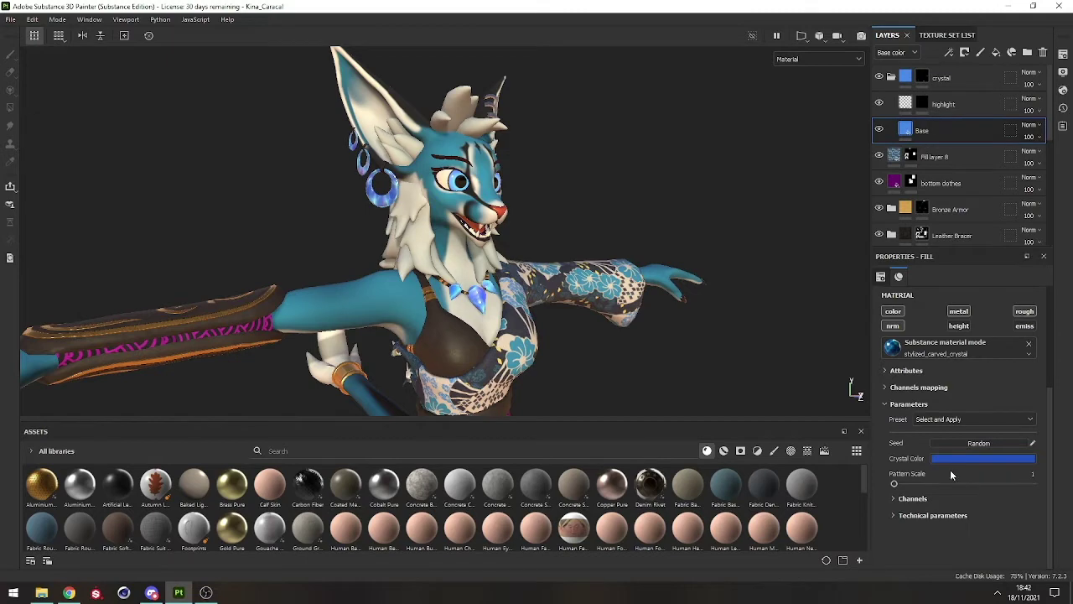
# Step: Set the crystal Base layer's Crystal Color to the dark purple 4f1676 and check it on the necklace
pyautogui.keyDown('alt'); pyautogui.moveTo(553, 302); pyautogui.dragTo(579, 323); pyautogui.keyUp('alt')
pyautogui.scroll(5, 536, 319)
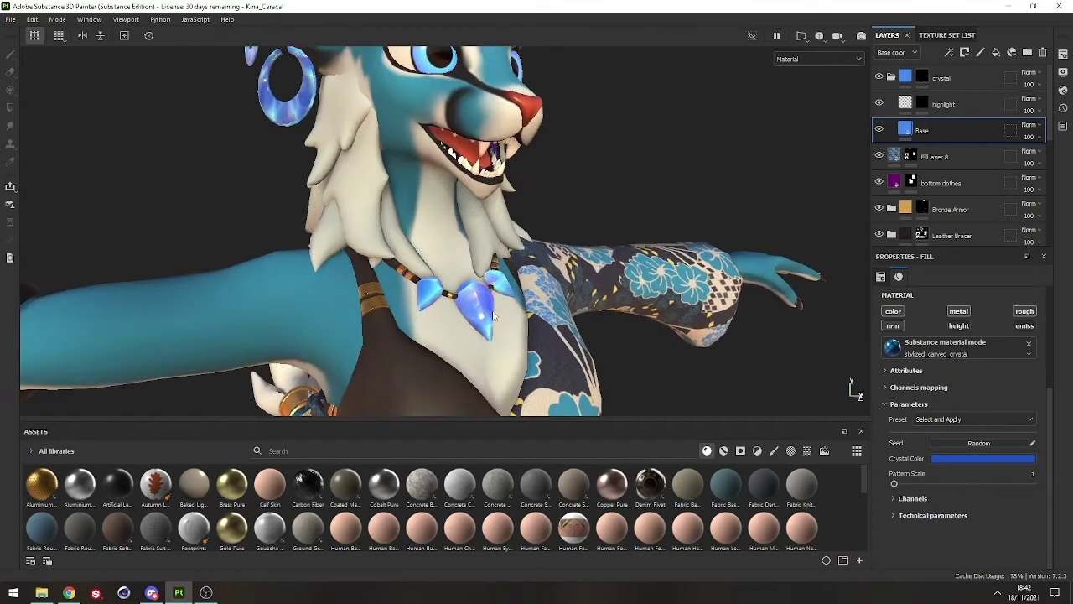
pyautogui.keyDown('alt'); pyautogui.moveTo(482, 361); pyautogui.dragTo(486, 307, button='middle'); pyautogui.keyUp('alt')
pyautogui.keyDown('alt'); pyautogui.moveTo(487, 307); pyautogui.dragTo(512, 323); pyautogui.keyUp('alt')
pyautogui.click(976, 457)
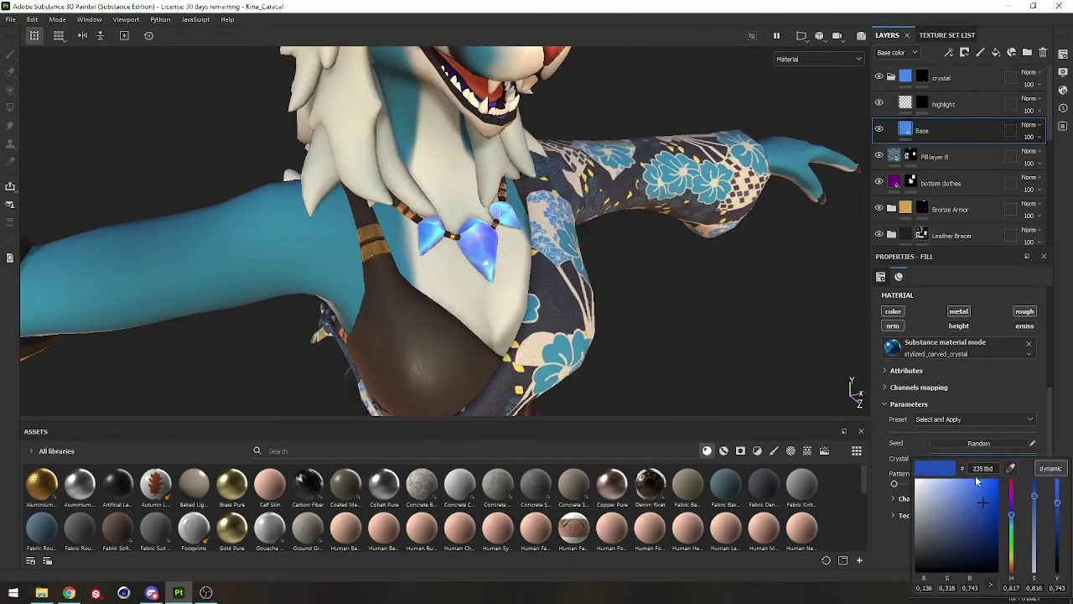
pyautogui.click(1010, 500)
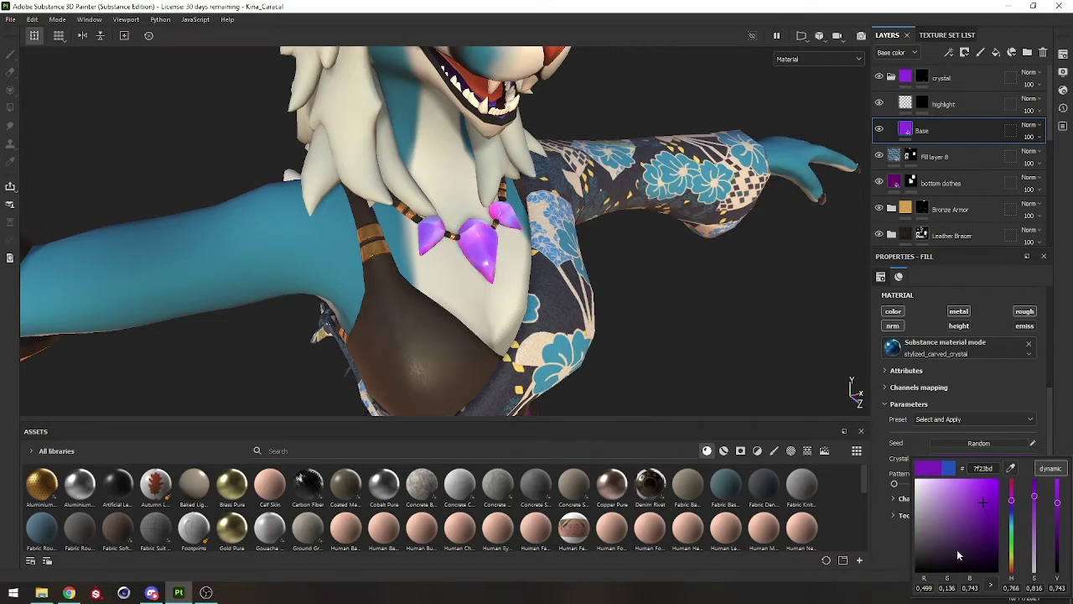
pyautogui.click(1058, 532)
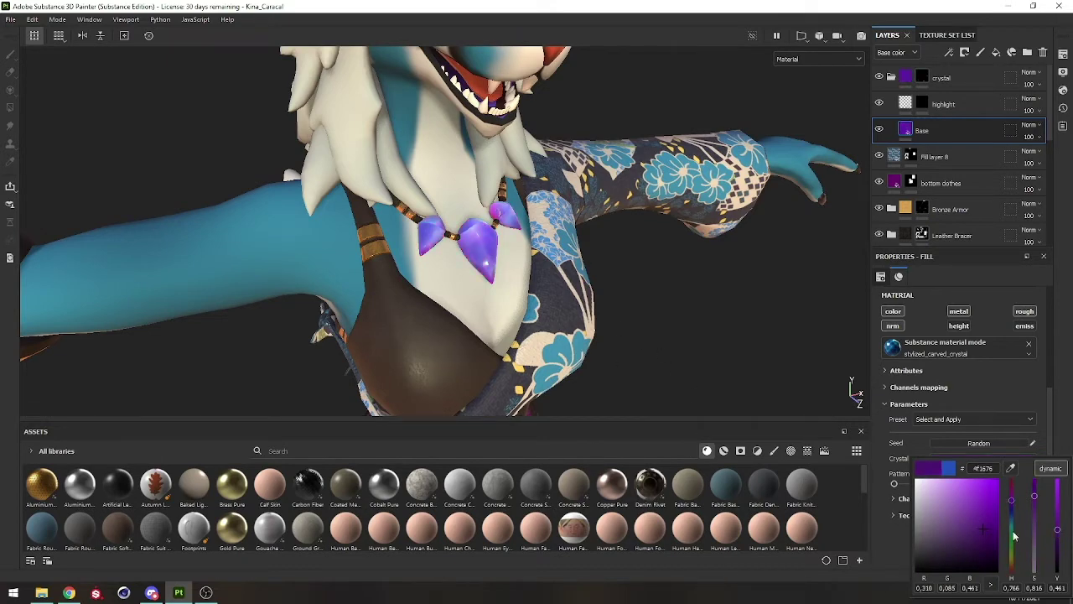
pyautogui.keyDown('alt'); pyautogui.moveTo(477, 258); pyautogui.dragTo(394, 251); pyautogui.keyUp('alt')
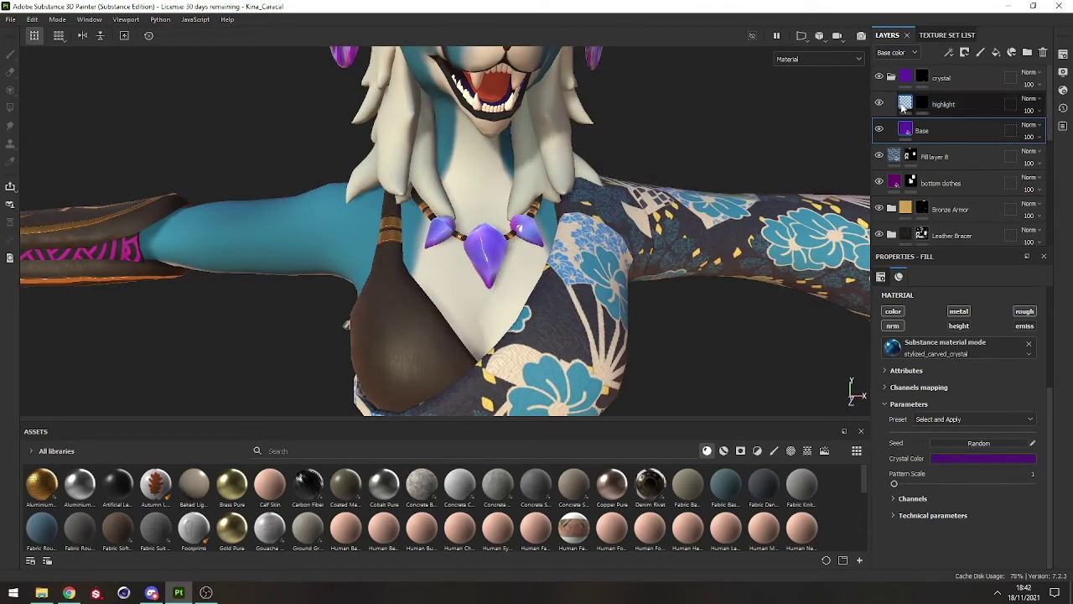
# Step: Set the Crystal Color of the crystal group's highlight layer to a vivid violet
pyautogui.click(905, 107)
pyautogui.keyDown('alt'); pyautogui.moveTo(501, 282); pyautogui.dragTo(565, 270); pyautogui.keyUp('alt')
pyautogui.scroll(4, 537, 252)
pyautogui.keyDown('alt'); pyautogui.moveTo(523, 240); pyautogui.dragTo(459, 263, button='middle'); pyautogui.keyUp('alt')
pyautogui.keyDown('alt'); pyautogui.moveTo(459, 263); pyautogui.dragTo(426, 262); pyautogui.keyUp('alt')
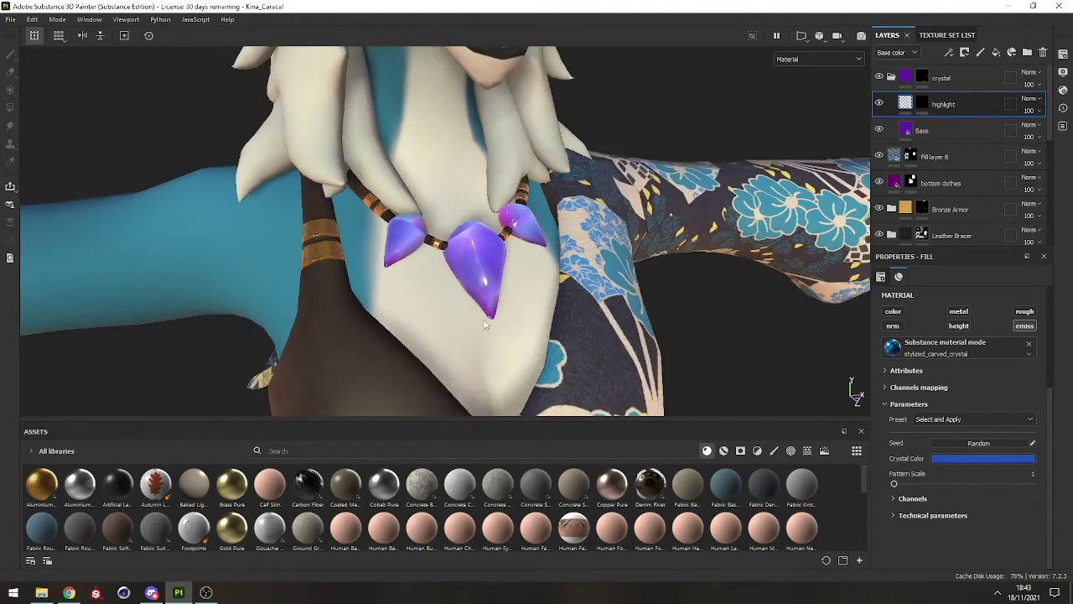
pyautogui.click(953, 459)
pyautogui.click(1012, 509)
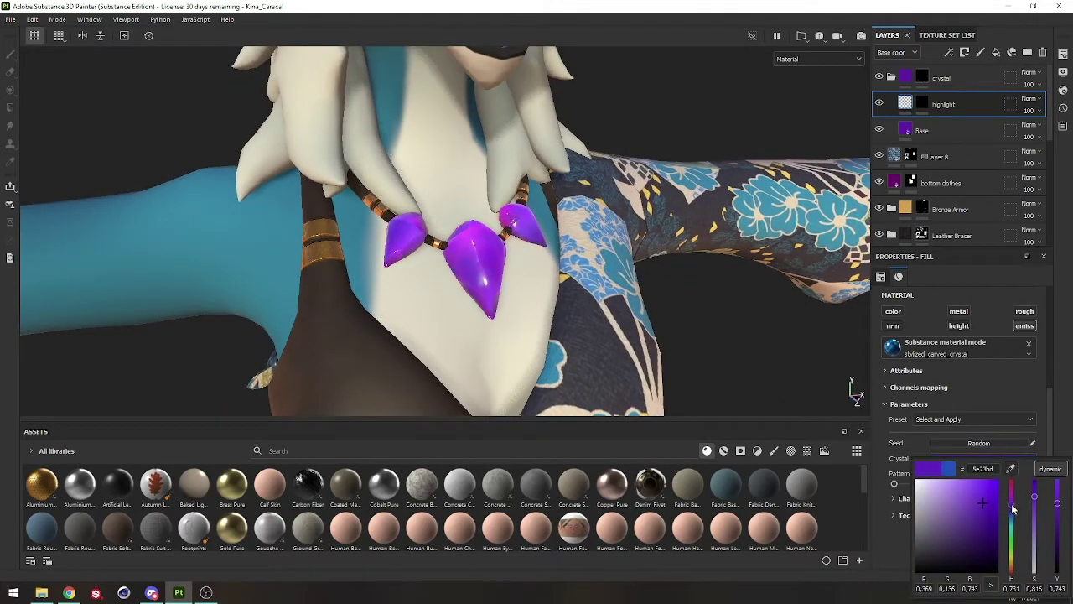
pyautogui.click(991, 492)
pyautogui.keyDown('alt'); pyautogui.moveTo(585, 291); pyautogui.dragTo(616, 285); pyautogui.keyUp('alt')
# Step: Toggle the crystal highlight layer's visibility to compare the necklace with and without its glow
pyautogui.click(880, 106)
pyautogui.click(880, 108)
pyautogui.click(880, 108)
pyautogui.click(880, 107)
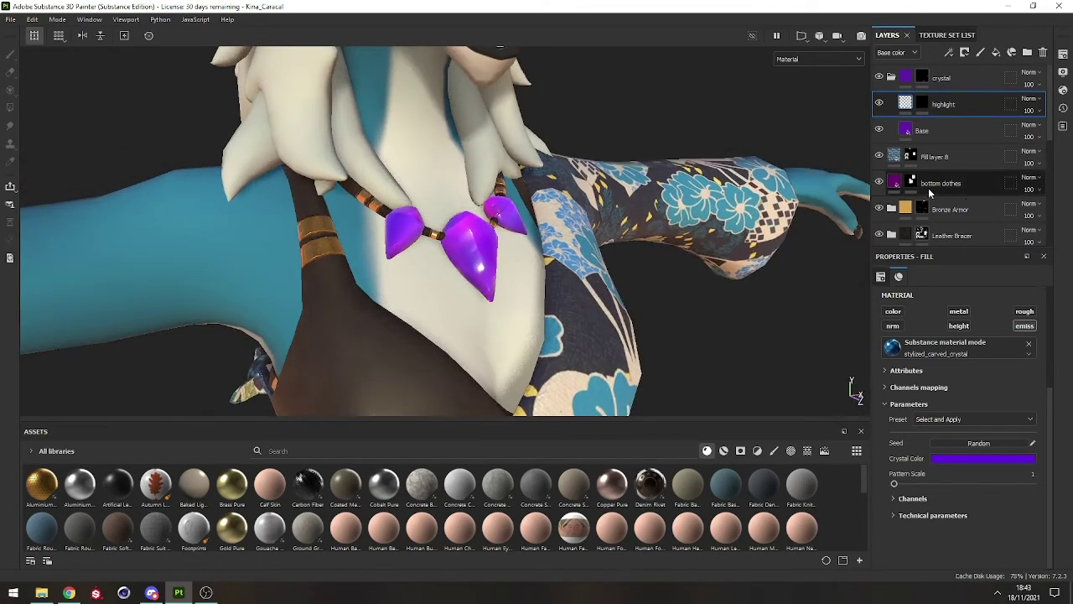
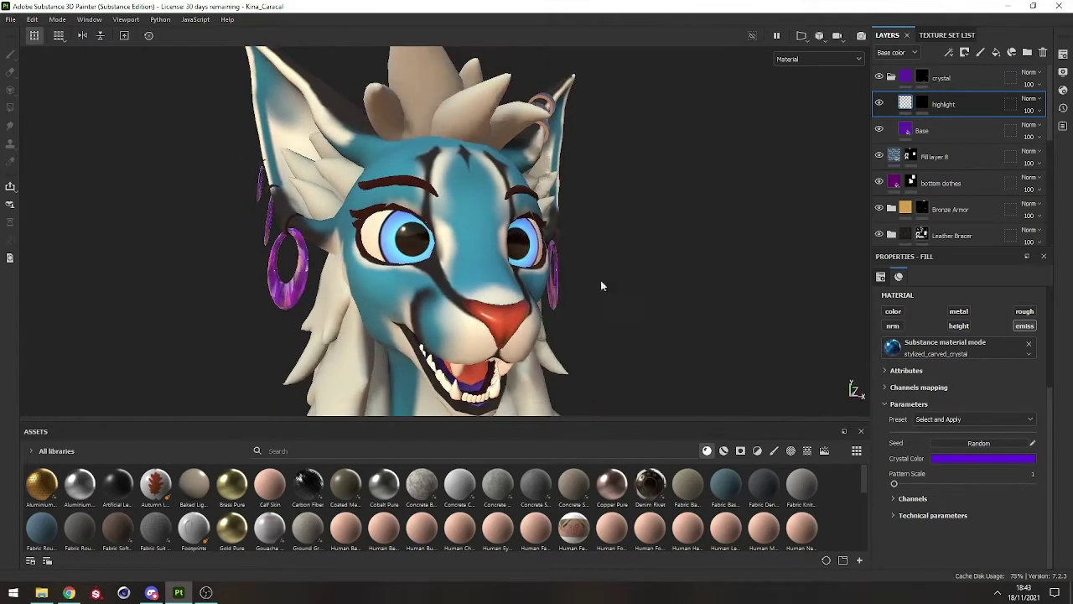
# Step: Locate the Eyes group in the layer stack and hide all its layers above the base color
pyautogui.scroll(-3, 944, 159)
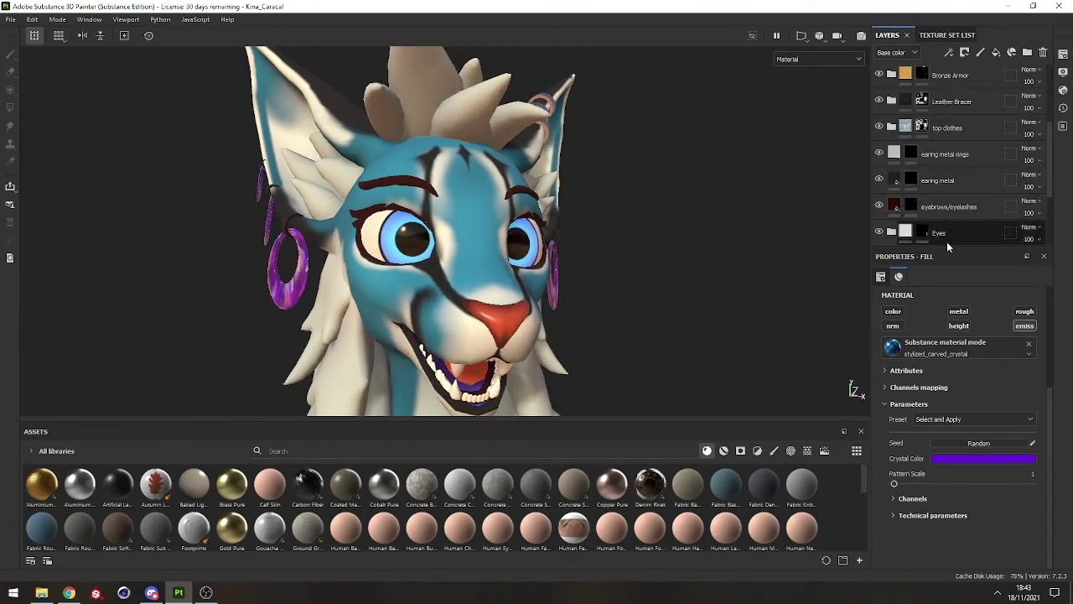
pyautogui.scroll(-1, 946, 242)
pyautogui.scroll(-4, 900, 201)
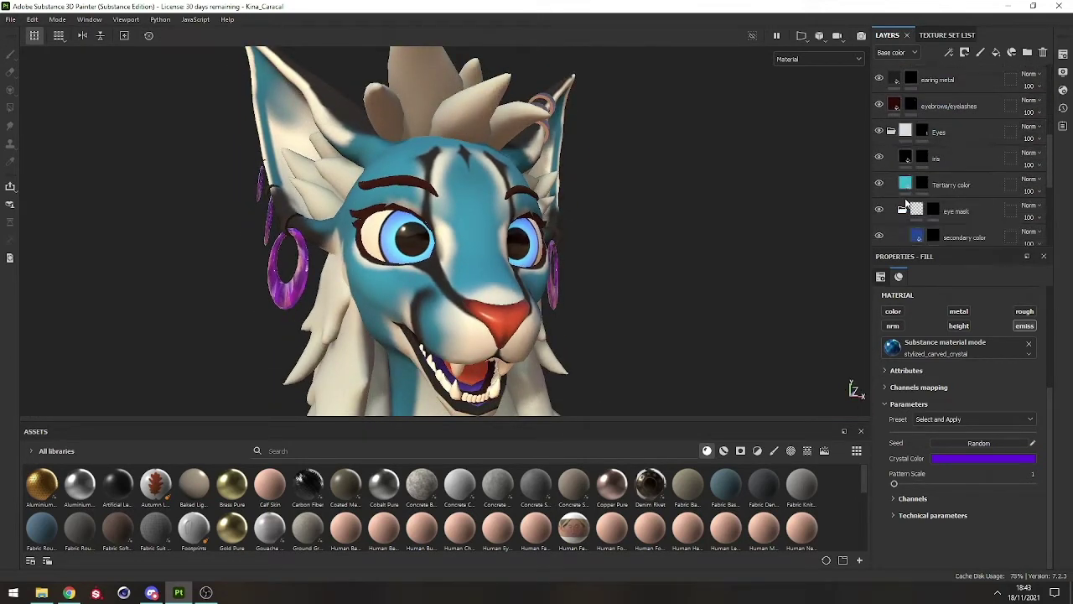
pyautogui.click(902, 143)
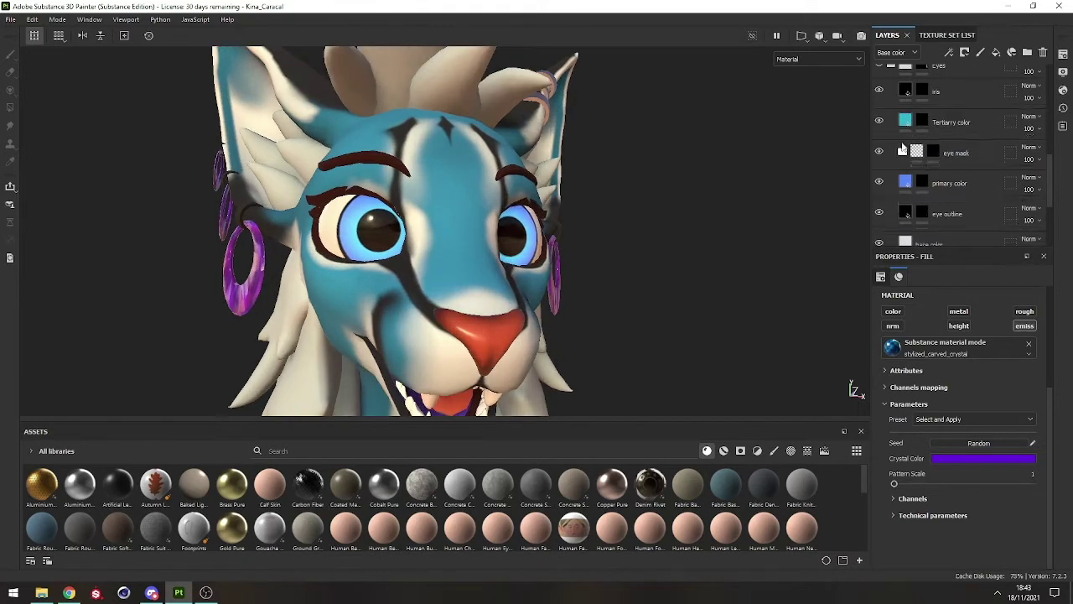
pyautogui.click(880, 91)
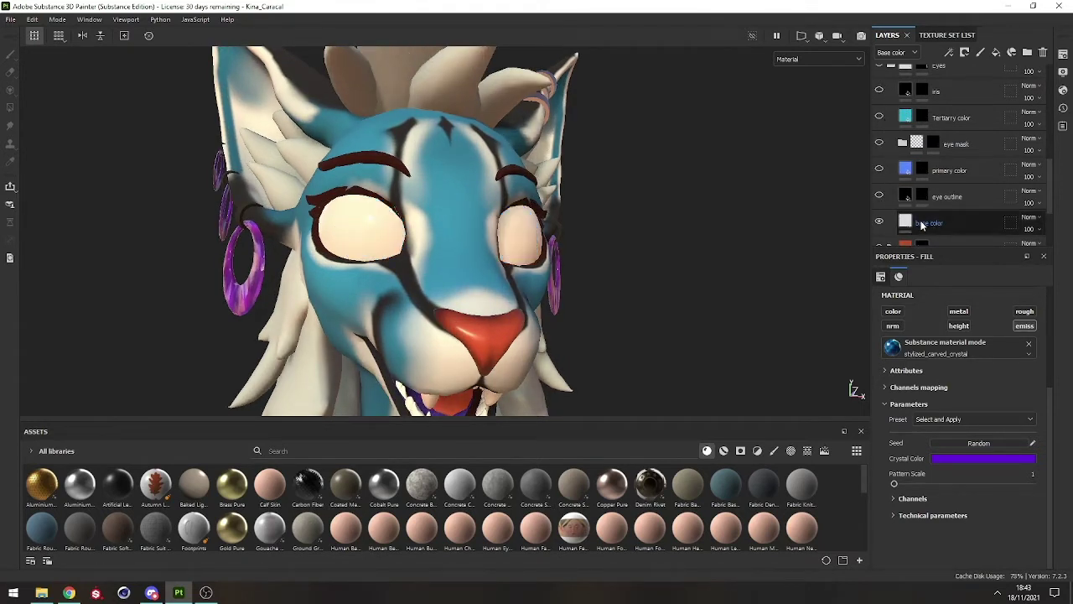
# Step: Select the eyes' base color layer and show the eye outline, primary color and iris layers again one by one
pyautogui.click(921, 225)
pyautogui.click(879, 198)
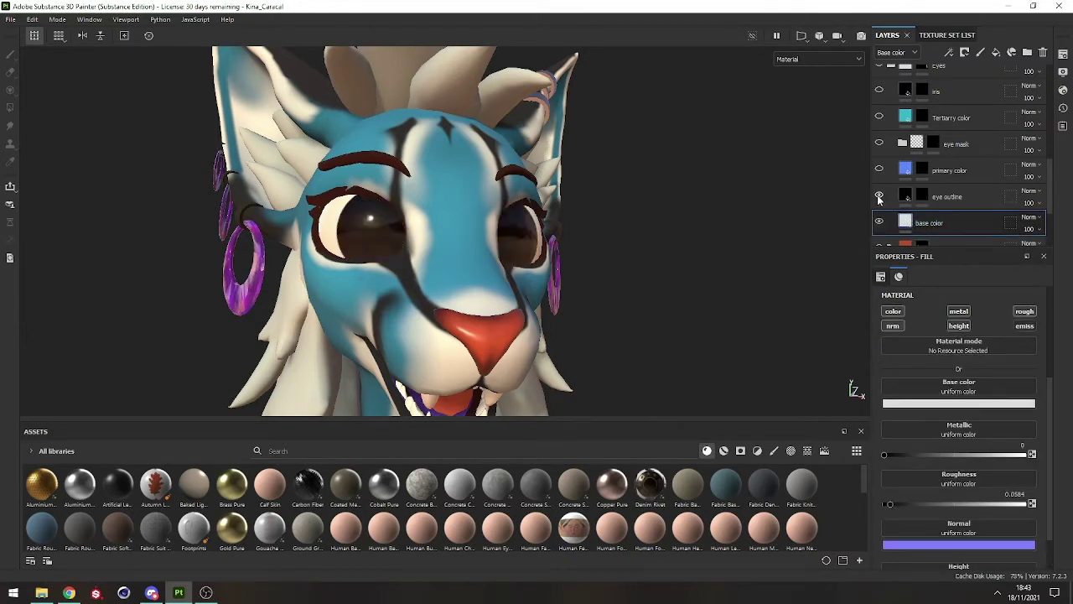
pyautogui.click(880, 168)
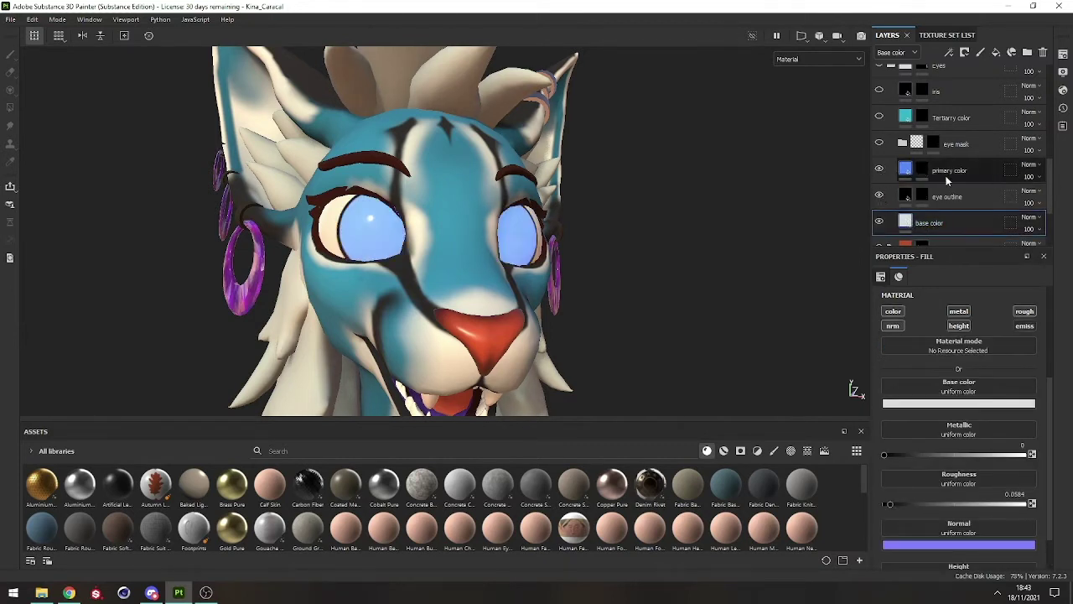
pyautogui.click(879, 90)
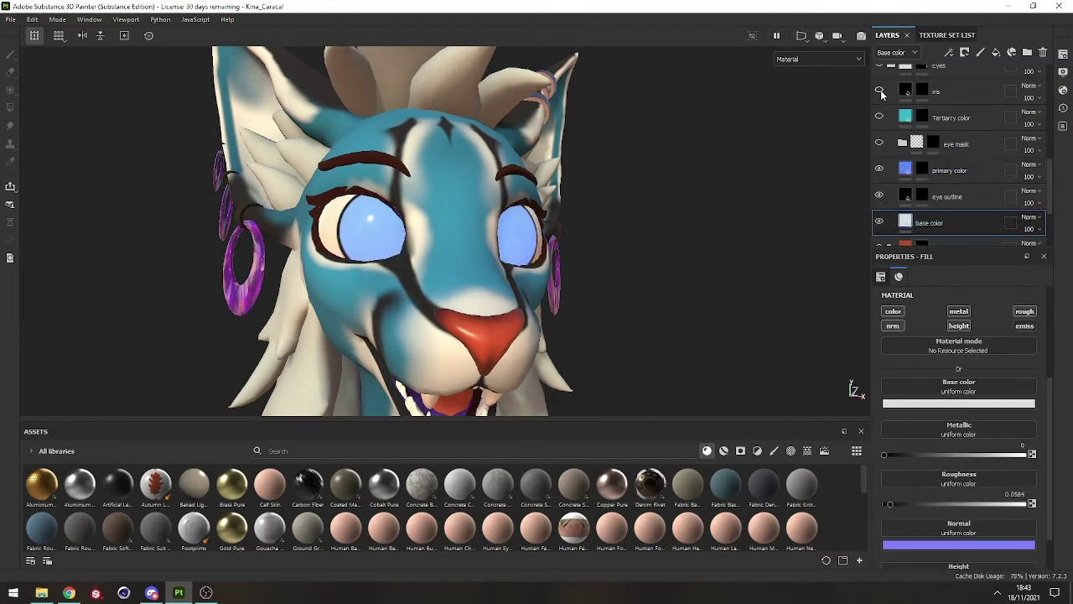
# Step: Set the base color of the eyes' primary color layer to the magenta d41db8
pyautogui.click(911, 175)
pyautogui.keyDown('alt'); pyautogui.moveTo(431, 237); pyautogui.dragTo(367, 240); pyautogui.keyUp('alt')
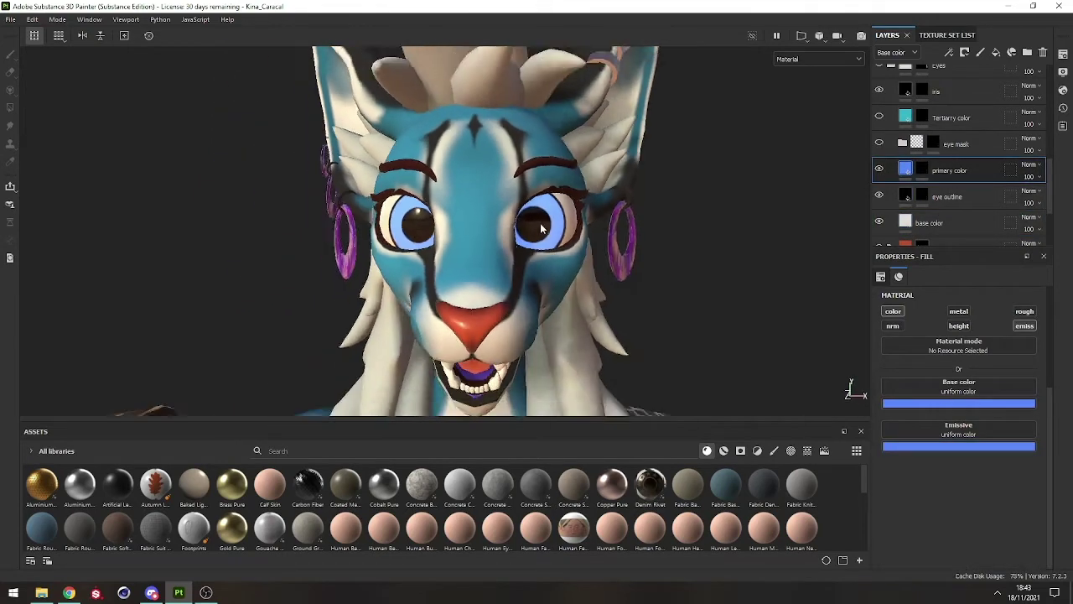
pyautogui.keyDown('alt'); pyautogui.moveTo(367, 240); pyautogui.dragTo(551, 256, button='right'); pyautogui.keyUp('alt')
pyautogui.keyDown('alt'); pyautogui.moveTo(551, 257); pyautogui.dragTo(480, 281); pyautogui.keyUp('alt')
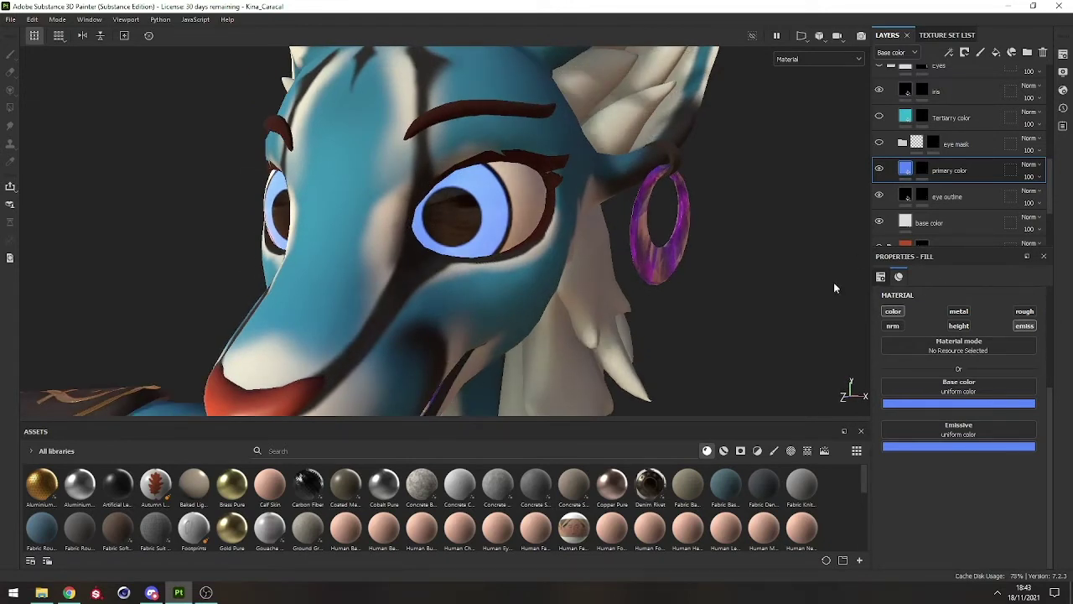
pyautogui.click(961, 408)
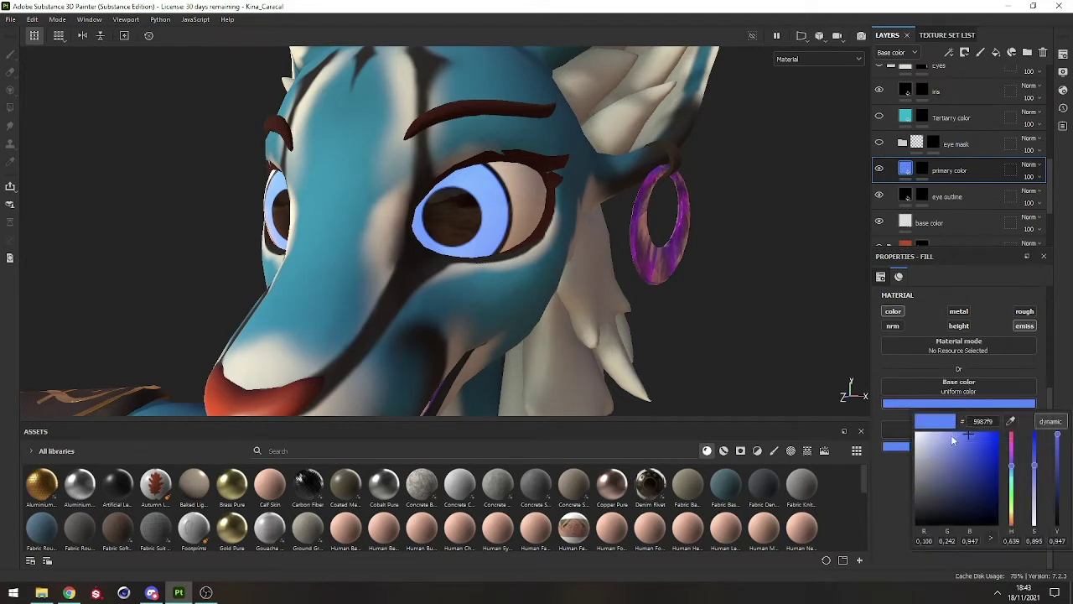
pyautogui.moveTo(1011, 457); pyautogui.dragTo(942, 426)
pyautogui.click(930, 404)
pyautogui.moveTo(1012, 507); pyautogui.dragTo(1023, 431)
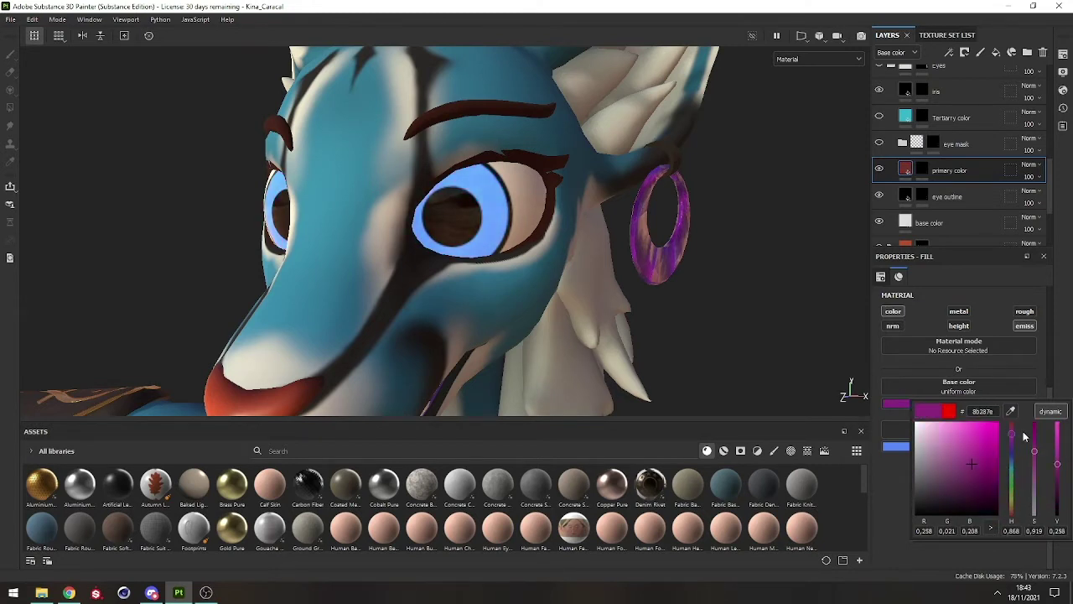
pyautogui.click(956, 465)
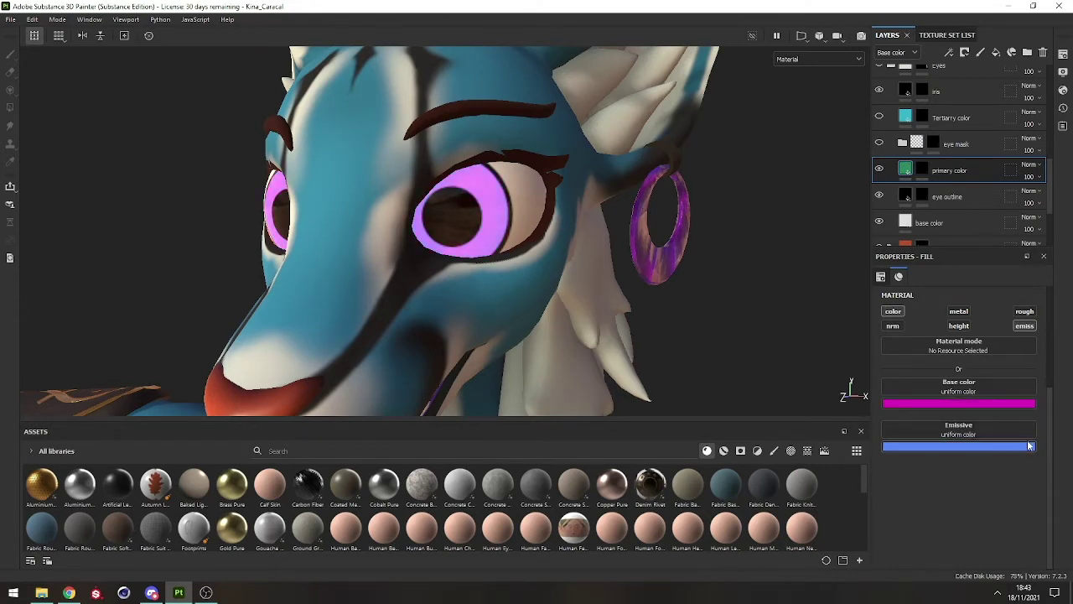
# Step: Turn the primary color layer's emissive channel off and back on to compare the eyes with and without glow
pyautogui.click(1024, 326)
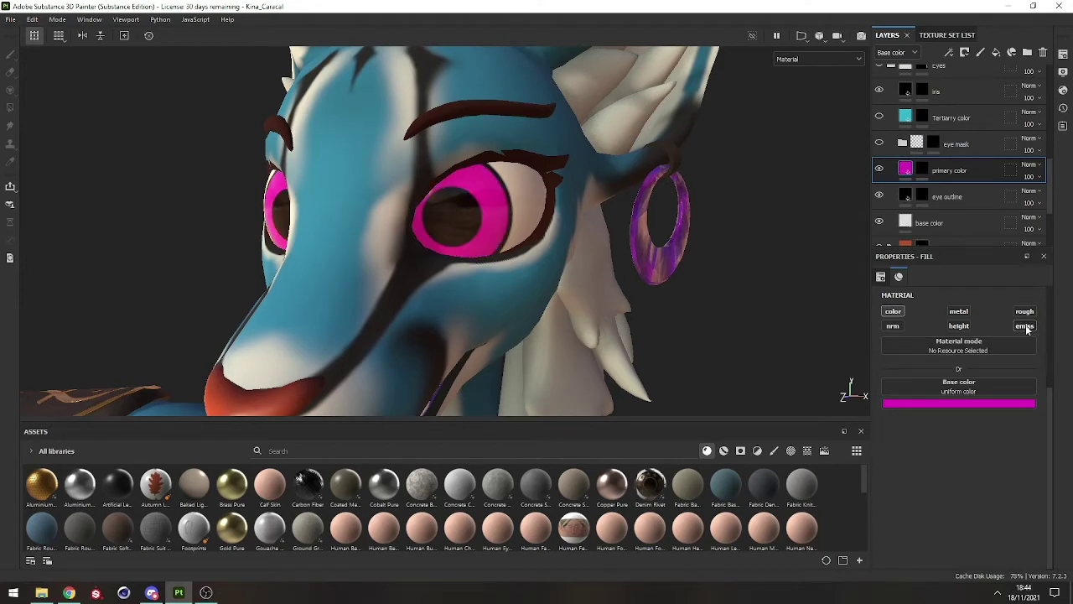
pyautogui.keyDown('alt'); pyautogui.moveTo(604, 227); pyautogui.dragTo(516, 269); pyautogui.keyUp('alt')
pyautogui.keyDown('shift'); pyautogui.moveTo(517, 269); pyautogui.dragTo(704, 340, button='right'); pyautogui.keyUp('shift')
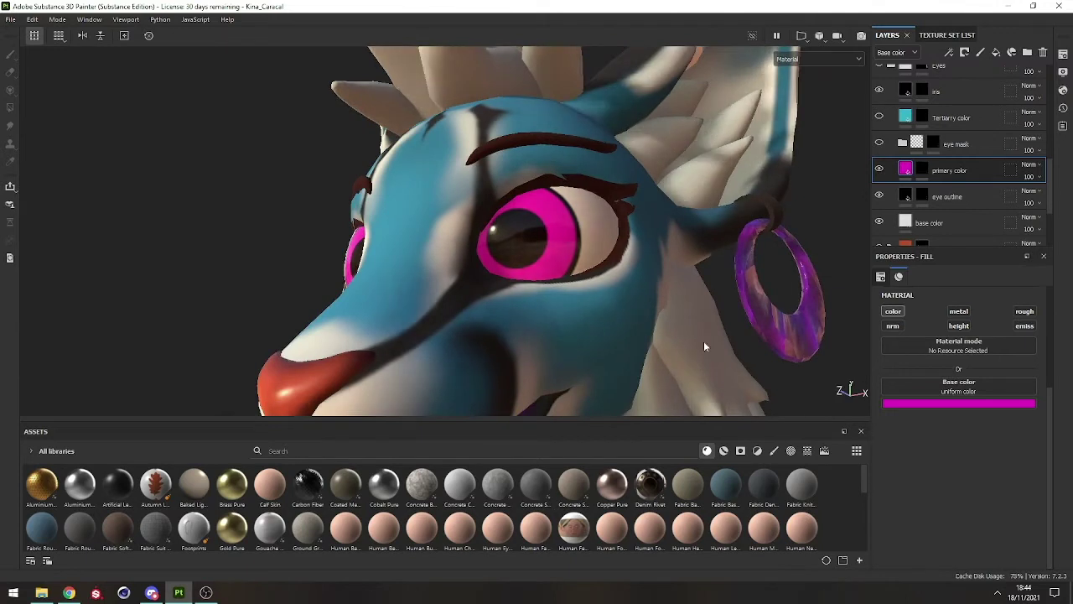
pyautogui.click(1024, 328)
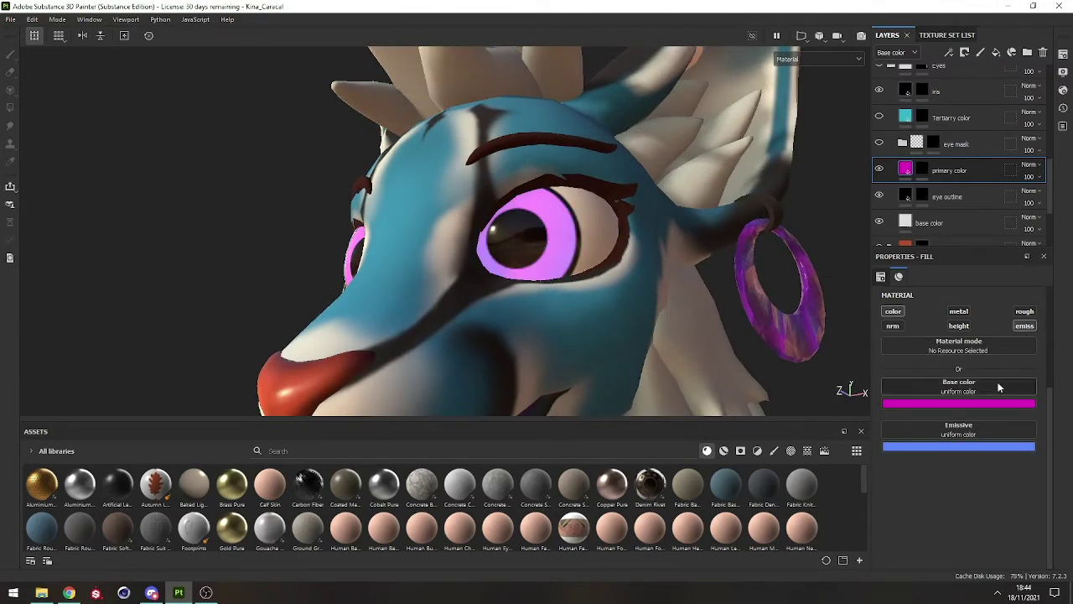
# Step: Shift the primary color layer's base color to a purplish magenta and give its emissive channel the same color
pyautogui.click(961, 406)
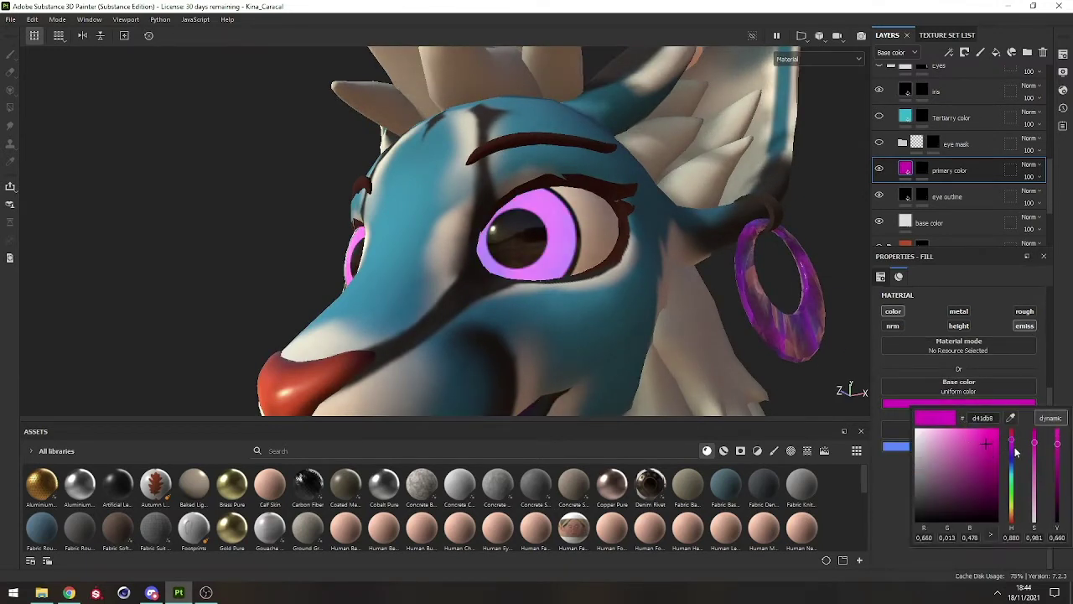
pyautogui.moveTo(1001, 446); pyautogui.dragTo(952, 401)
pyautogui.click(897, 446)
pyautogui.click(975, 448)
pyautogui.keyDown('alt'); pyautogui.moveTo(466, 258); pyautogui.dragTo(470, 302); pyautogui.keyUp('alt')
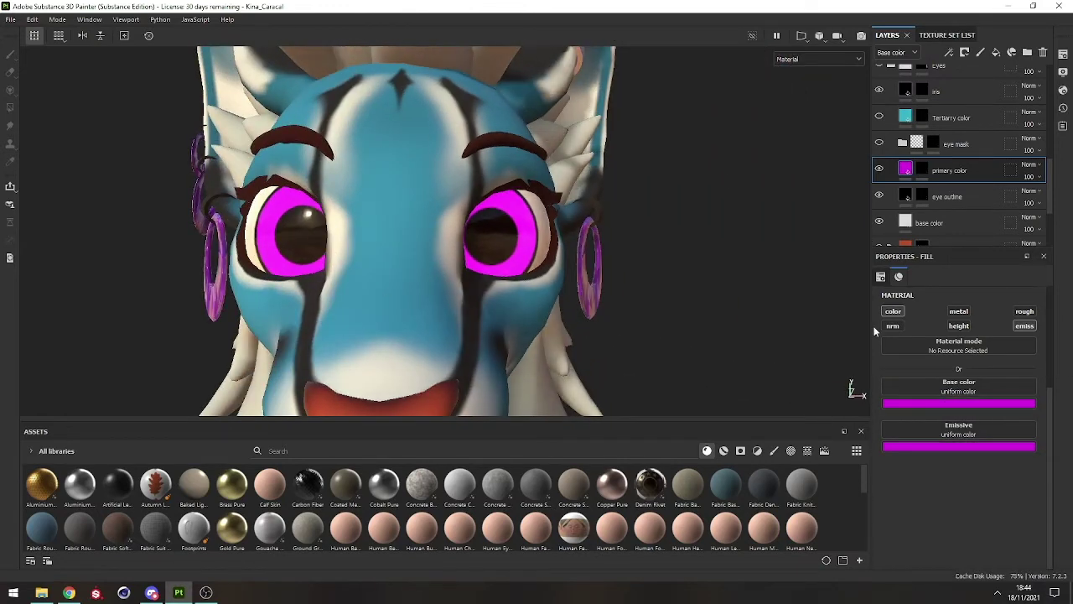
# Step: Show the eye mask and Tertiary color layers again and select the Tertiary color layer
pyautogui.click(879, 143)
pyautogui.click(878, 116)
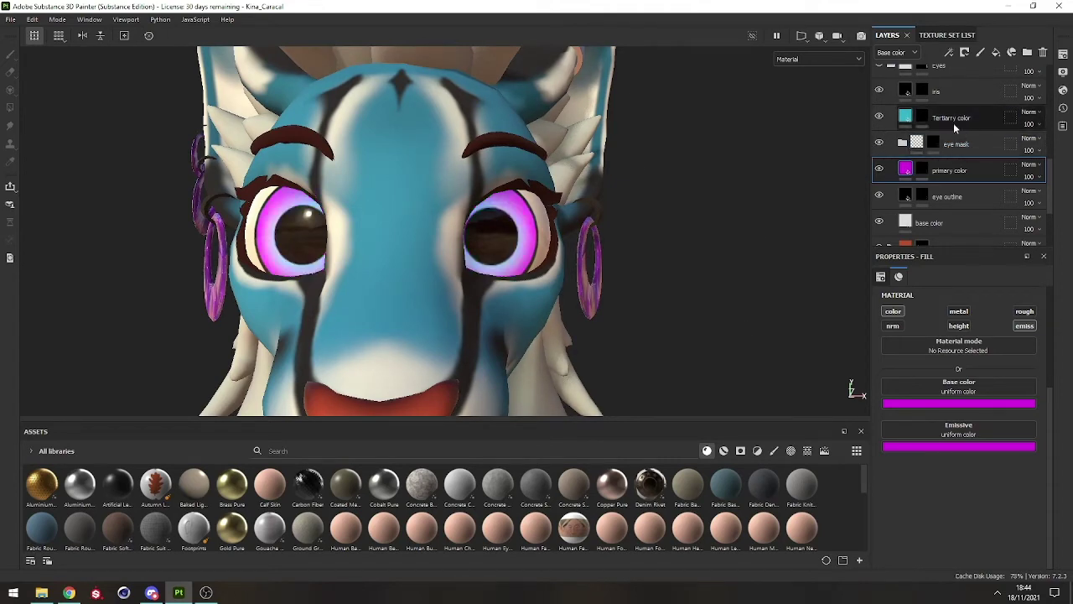
pyautogui.click(912, 118)
pyautogui.keyDown('alt'); pyautogui.moveTo(721, 158); pyautogui.dragTo(344, 148); pyautogui.keyUp('alt')
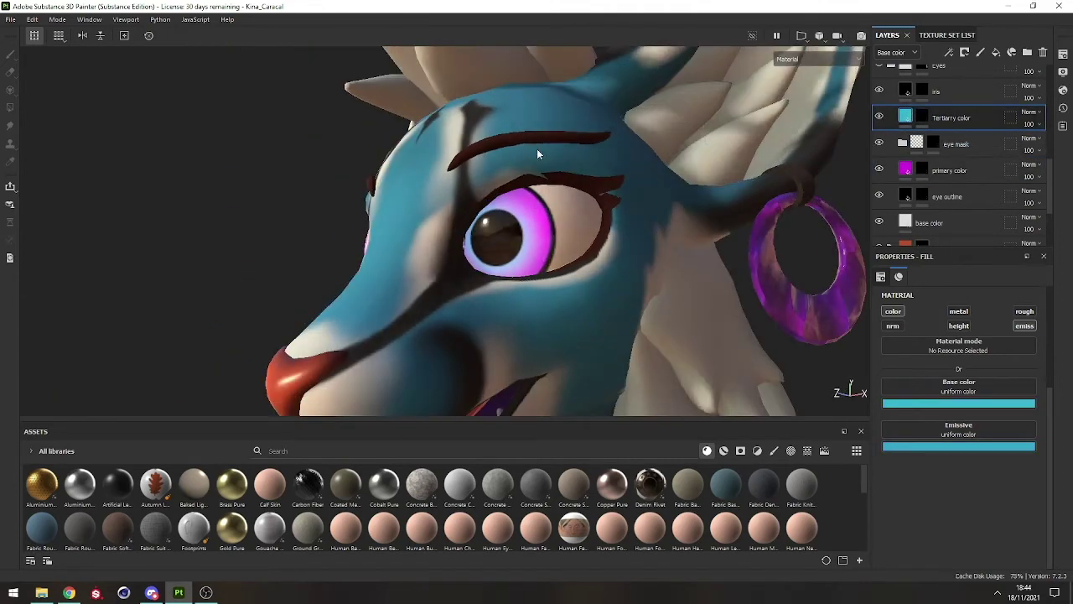
pyautogui.keyDown('alt'); pyautogui.moveTo(537, 149); pyautogui.dragTo(511, 189); pyautogui.keyUp('alt')
# Step: Toggle the Tertiary color layer's emissive channel off and on and check how the eyes look from a distance
pyautogui.click(1024, 326)
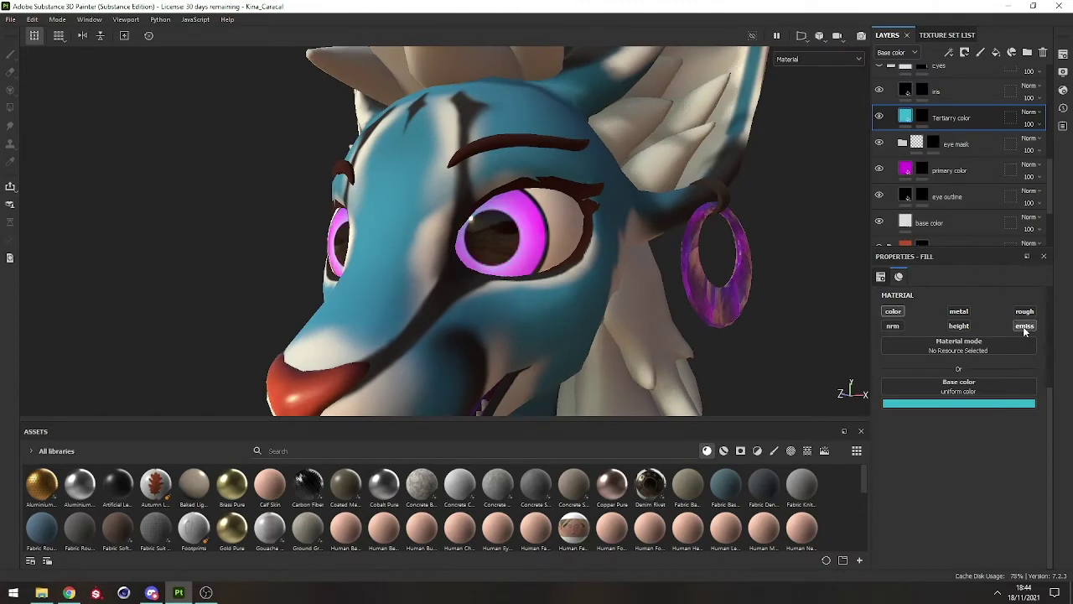
pyautogui.click(1025, 328)
pyautogui.keyDown('alt'); pyautogui.moveTo(335, 281); pyautogui.dragTo(452, 246); pyautogui.keyUp('alt')
pyautogui.scroll(-8, 452, 245)
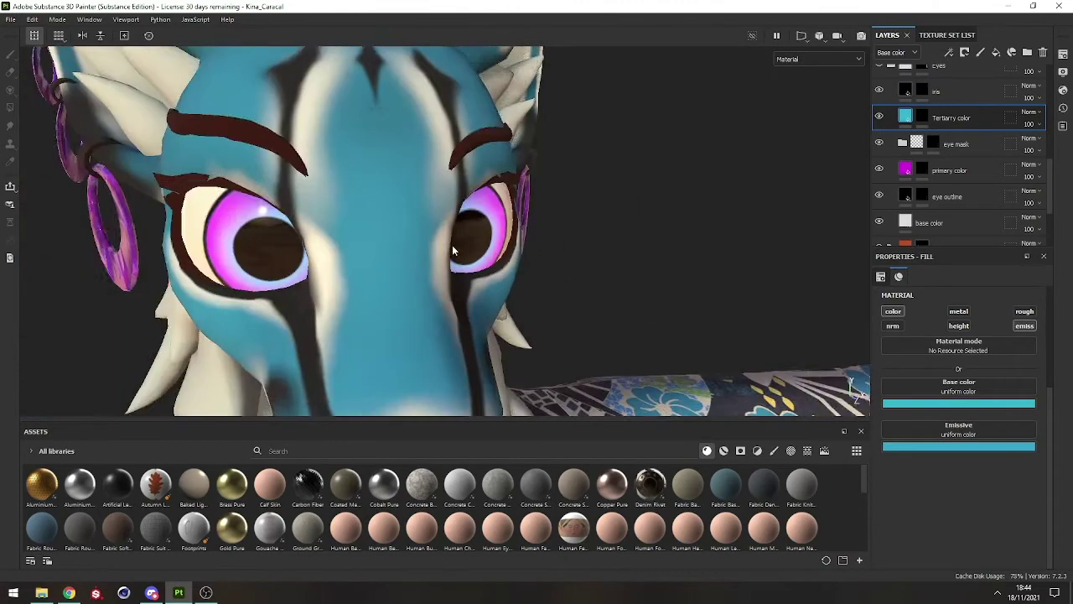
pyautogui.keyDown('alt'); pyautogui.moveTo(445, 255); pyautogui.dragTo(495, 180, button='middle'); pyautogui.keyUp('alt')
pyautogui.keyDown('alt'); pyautogui.moveTo(495, 180); pyautogui.dragTo(550, 162); pyautogui.keyUp('alt')
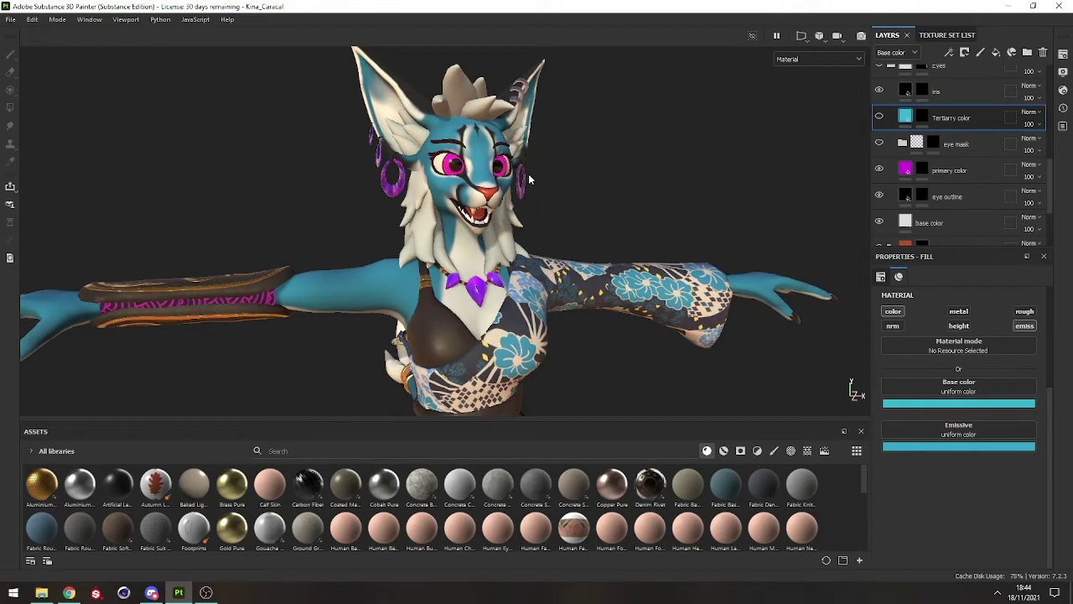
# Step: Undo the last few changes to the eye layers
pyautogui.hotkey('ctrl', 'z')
pyautogui.hotkey('ctrl', 'z')
pyautogui.hotkey('ctrl', 'z')
pyautogui.hotkey('ctrl', 'z')
pyautogui.hotkey('ctrl', 'z')
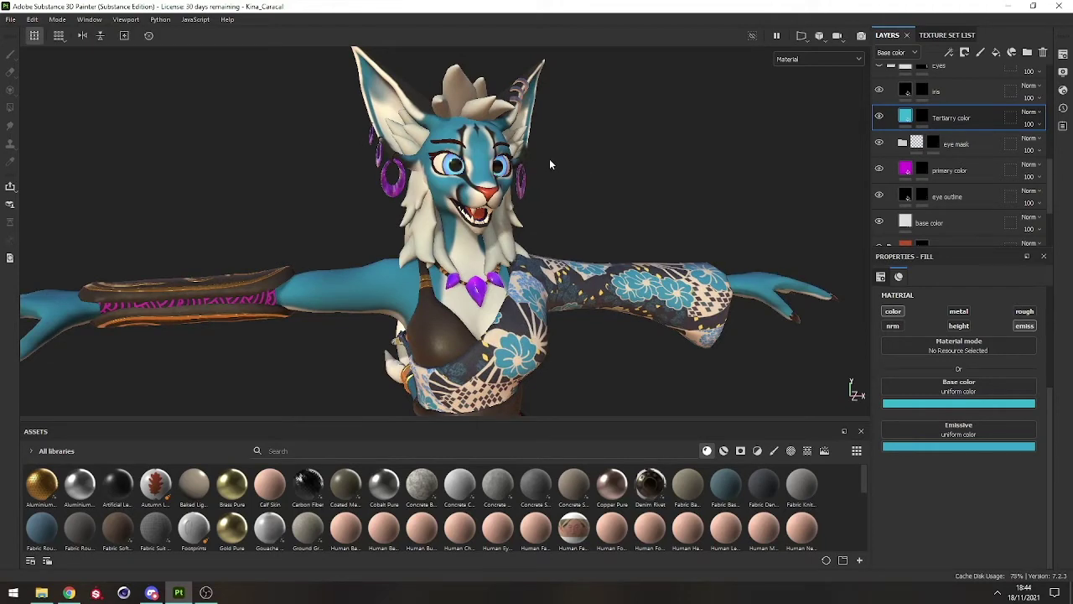
# Step: Make Body the active texture set, hide the Props texture set, and show the Body layers
pyautogui.keyDown('alt'); pyautogui.moveTo(540, 175); pyautogui.dragTo(795, 153); pyautogui.keyUp('alt')
pyautogui.scroll(2, 932, 144)
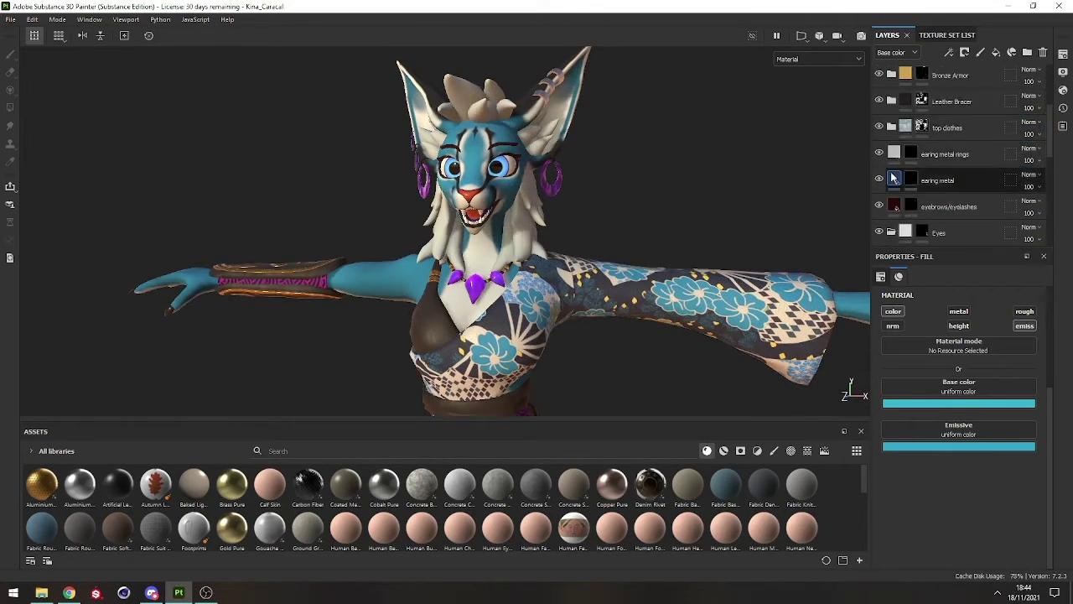
pyautogui.scroll(-5, 887, 145)
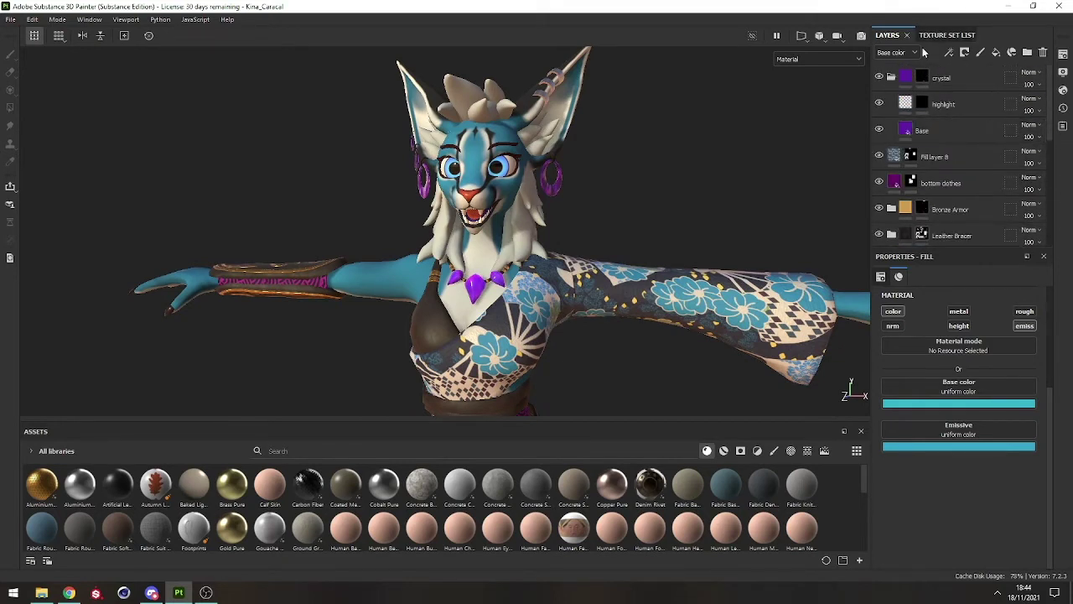
pyautogui.click(941, 37)
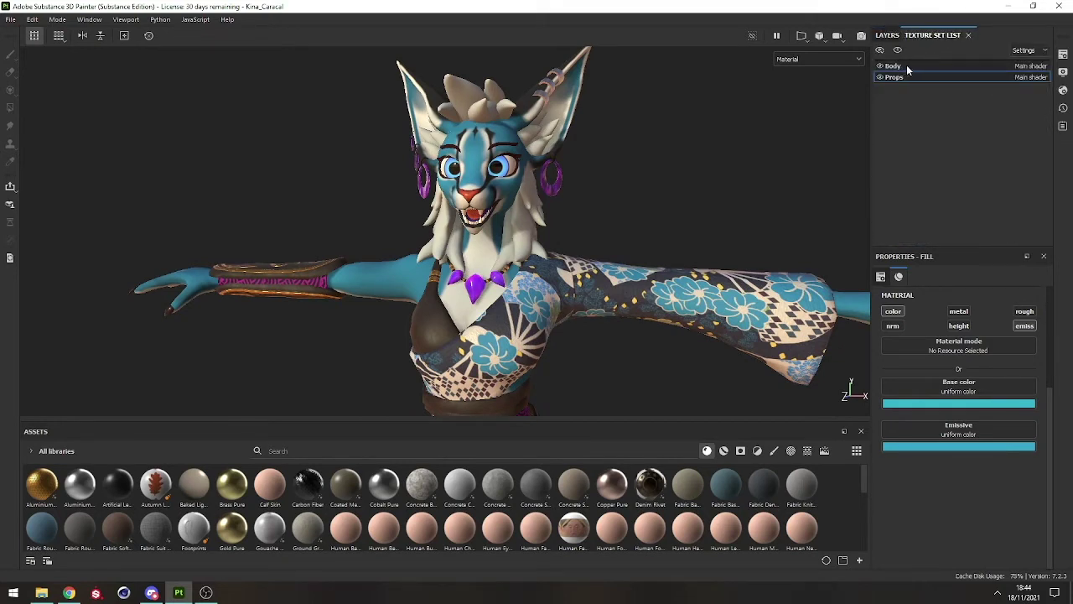
pyautogui.click(907, 66)
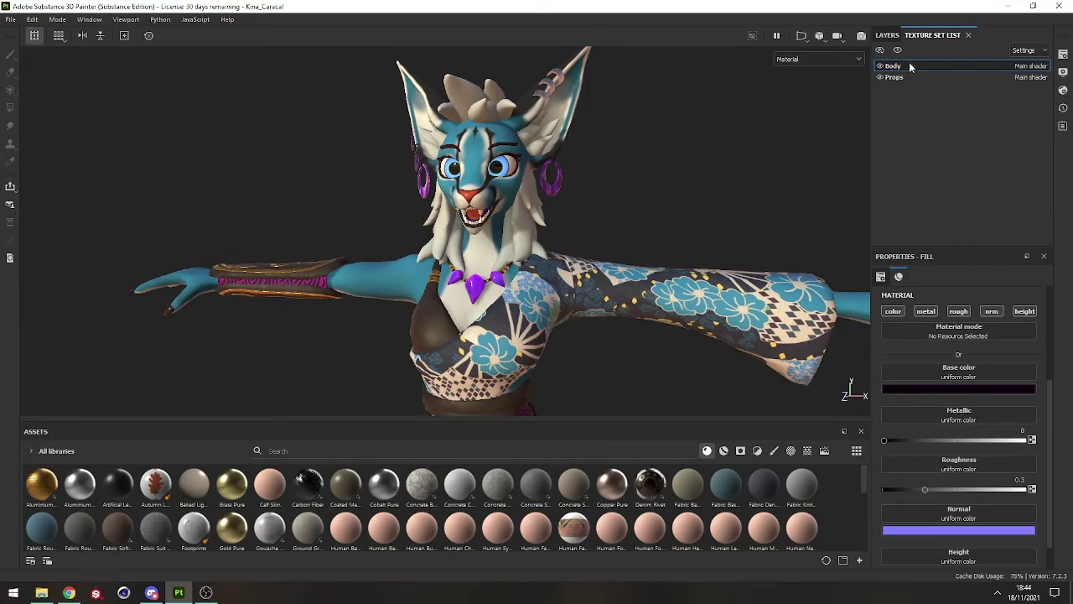
pyautogui.click(888, 35)
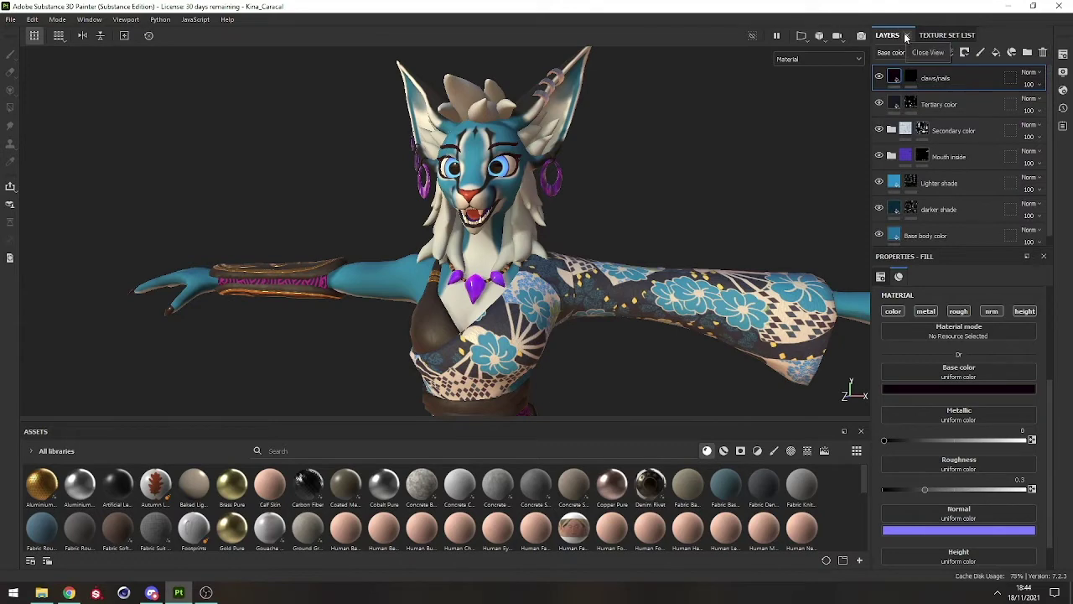
pyautogui.click(926, 35)
pyautogui.click(880, 76)
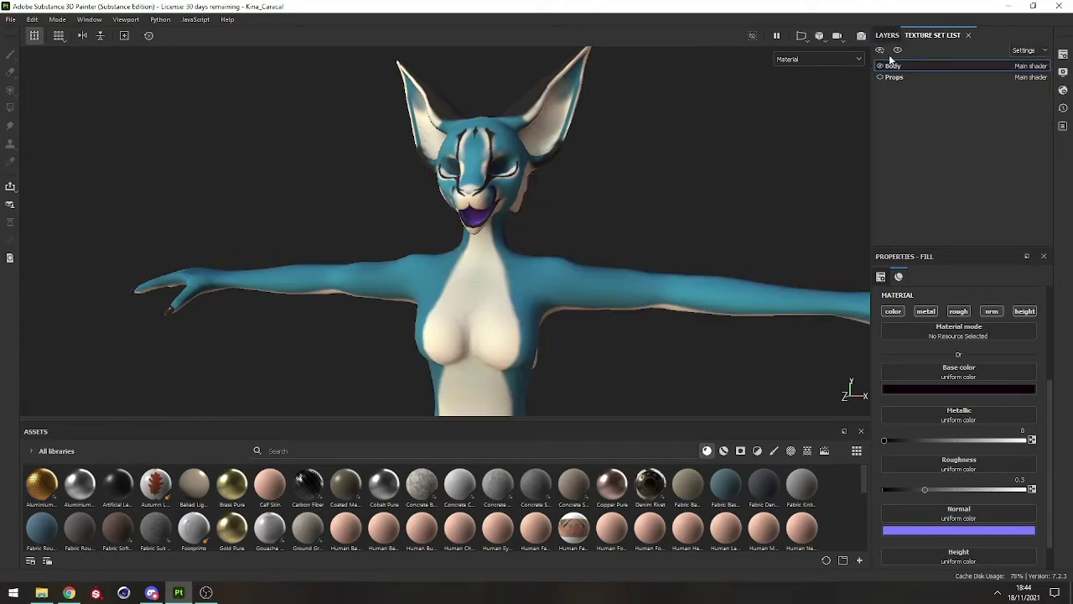
pyautogui.click(889, 35)
# Step: Examine the light and blue markings on the bare body from the chest down to the hips and thighs
pyautogui.keyDown('alt'); pyautogui.moveTo(436, 243); pyautogui.dragTo(500, 240); pyautogui.keyUp('alt')
pyautogui.keyDown('alt'); pyautogui.moveTo(497, 319); pyautogui.dragTo(486, 242, button='middle'); pyautogui.keyUp('alt')
pyautogui.scroll(3, 487, 243)
pyautogui.scroll(-2, 508, 269)
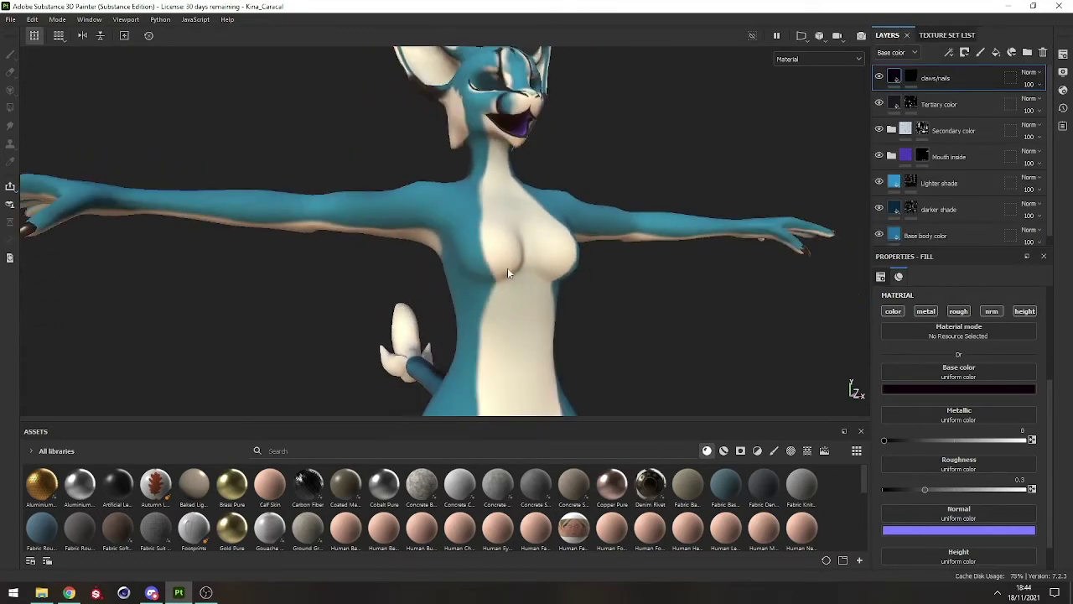
pyautogui.scroll(-2, 507, 270)
pyautogui.keyDown('alt'); pyautogui.moveTo(501, 331); pyautogui.dragTo(531, 186, button='middle'); pyautogui.keyUp('alt')
pyautogui.scroll(3, 530, 189)
pyautogui.keyDown('alt'); pyautogui.moveTo(505, 235); pyautogui.dragTo(652, 234); pyautogui.keyUp('alt')
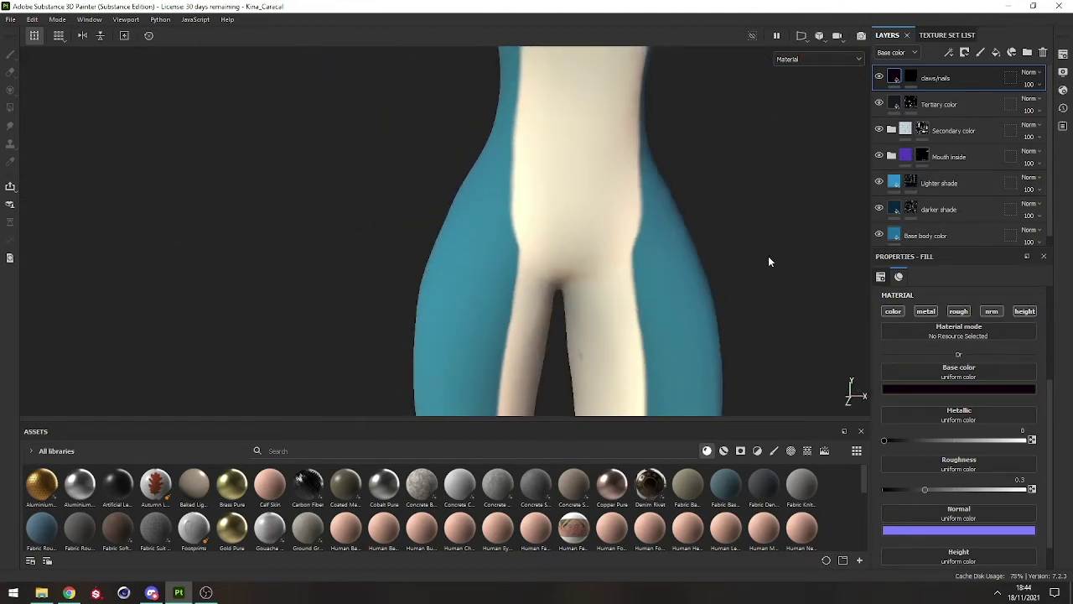
pyautogui.keyDown('alt'); pyautogui.moveTo(615, 284); pyautogui.dragTo(521, 261); pyautogui.keyUp('alt')
pyautogui.scroll(2, 518, 248)
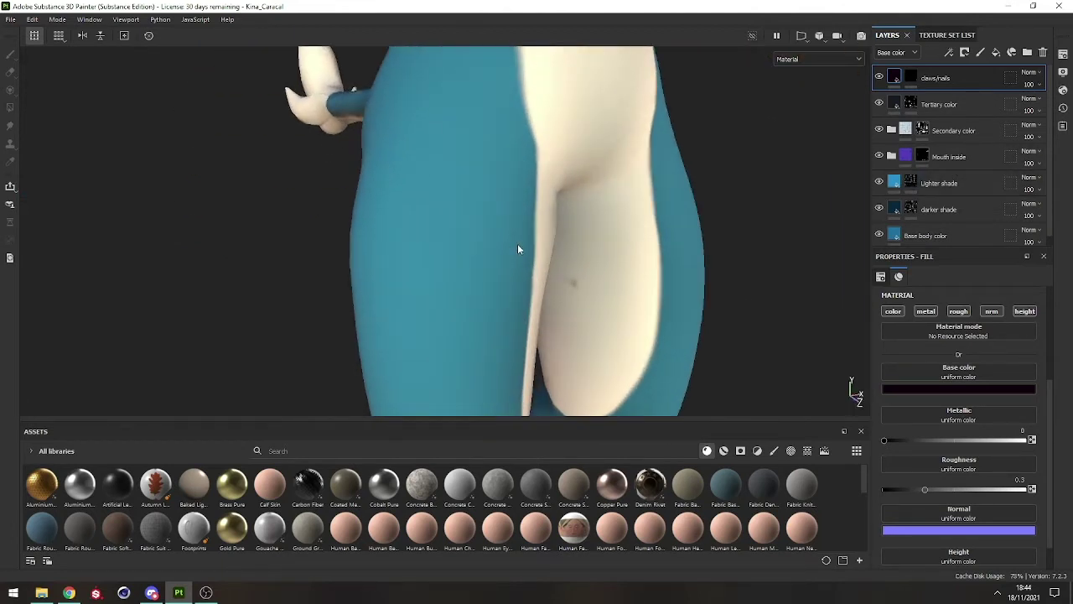
pyautogui.scroll(-3, 483, 220)
pyautogui.keyDown('alt'); pyautogui.moveTo(436, 228); pyautogui.dragTo(503, 256); pyautogui.keyUp('alt')
pyautogui.scroll(-2, 483, 224)
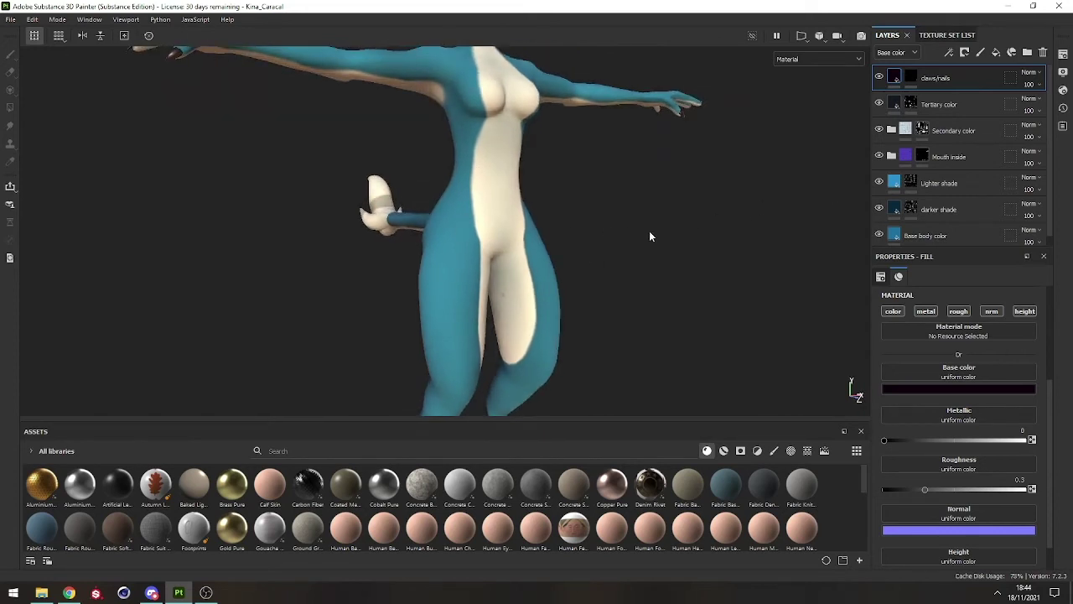
# Step: Toggle the Secondary color folder off and on and inspect the layers inside it
pyautogui.click(880, 130)
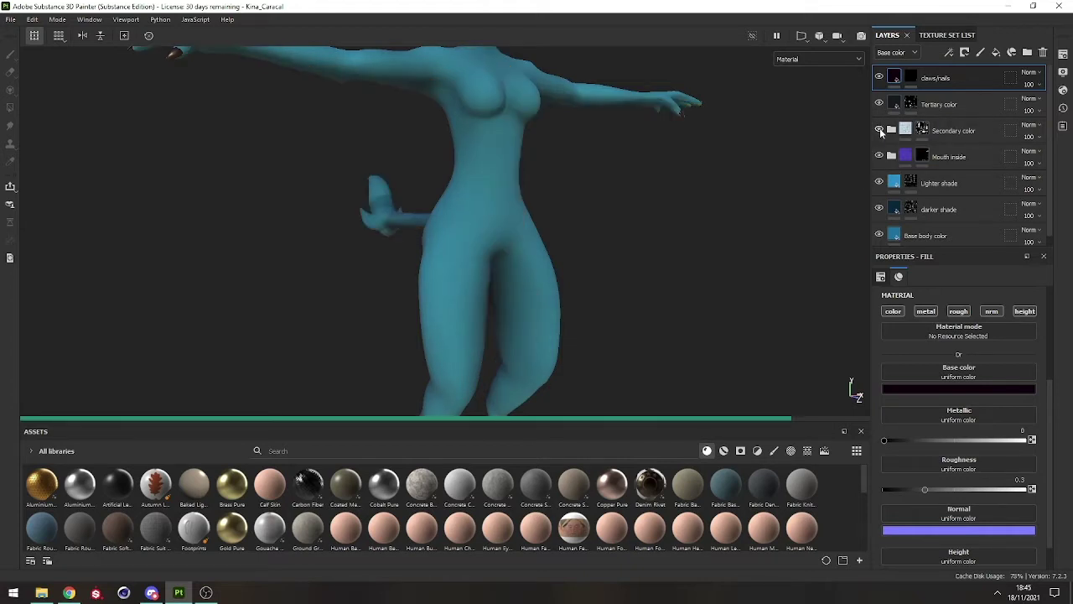
pyautogui.click(879, 130)
pyautogui.click(908, 132)
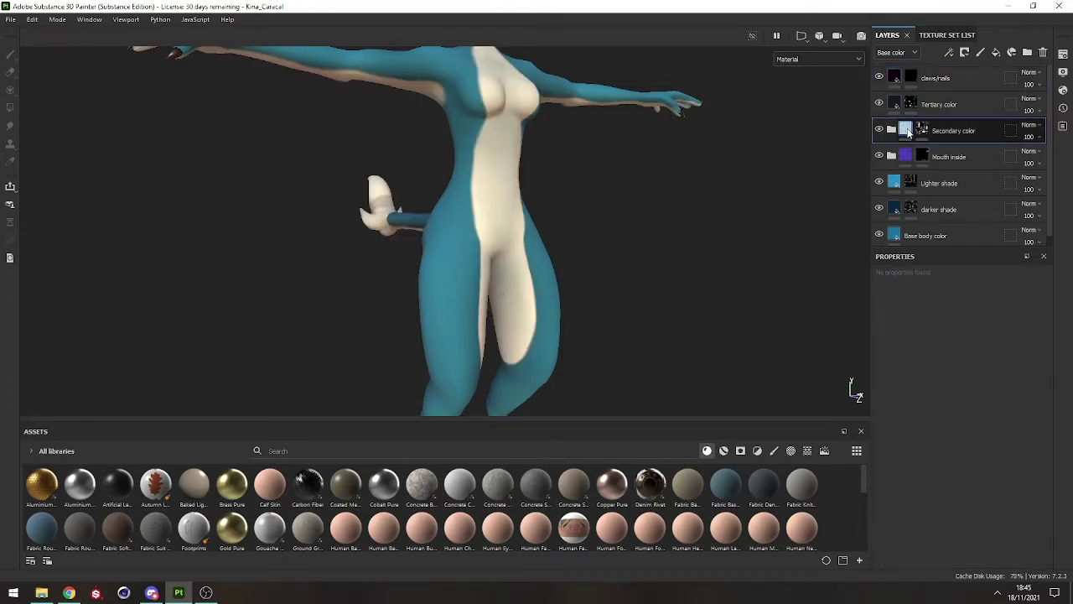
pyautogui.click(893, 132)
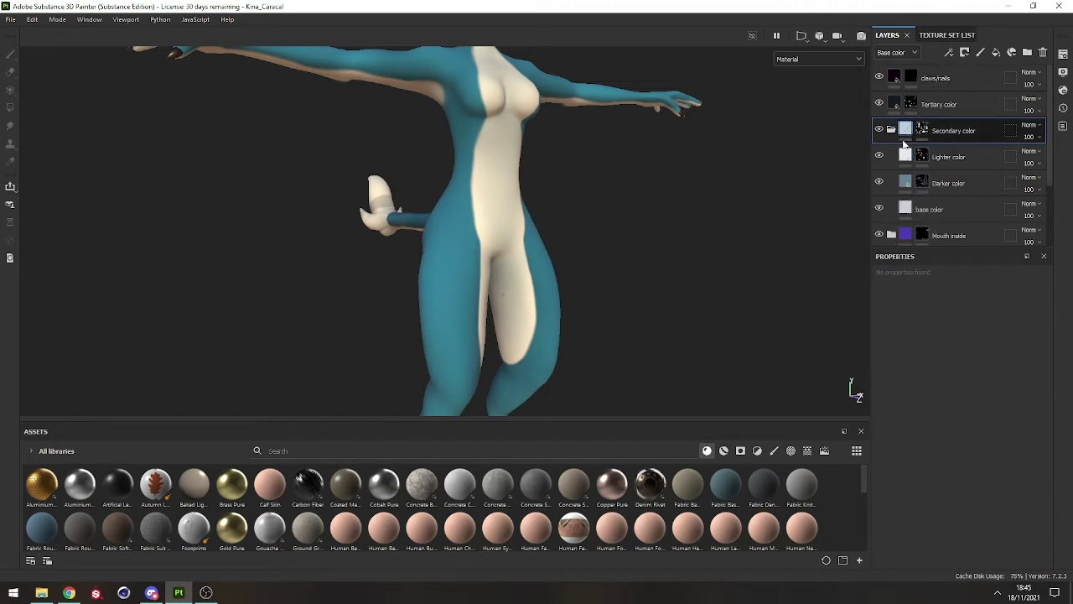
pyautogui.click(904, 158)
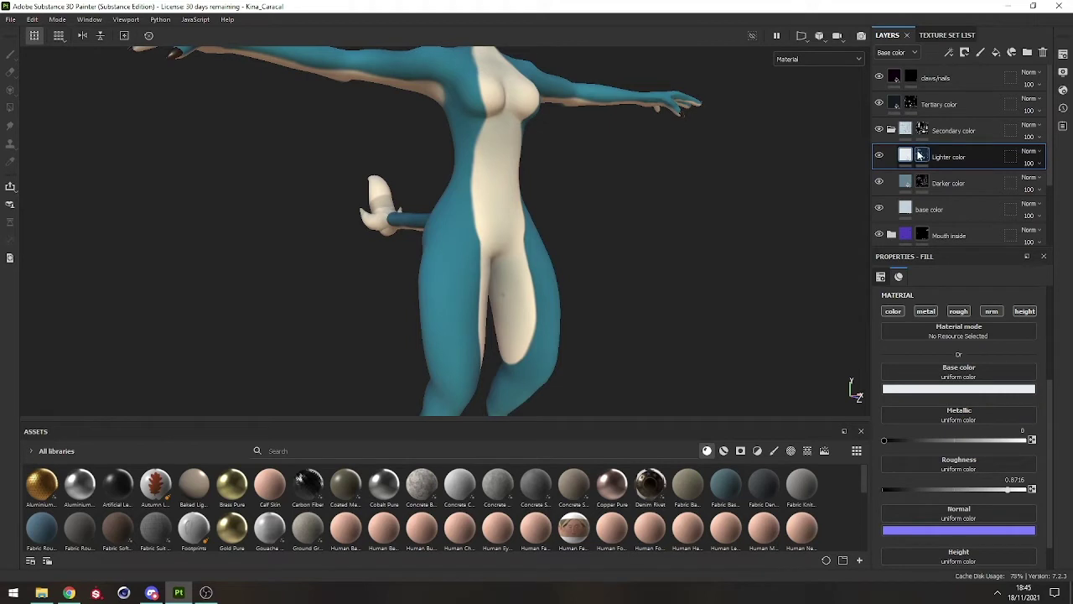
pyautogui.click(920, 155)
pyautogui.click(892, 130)
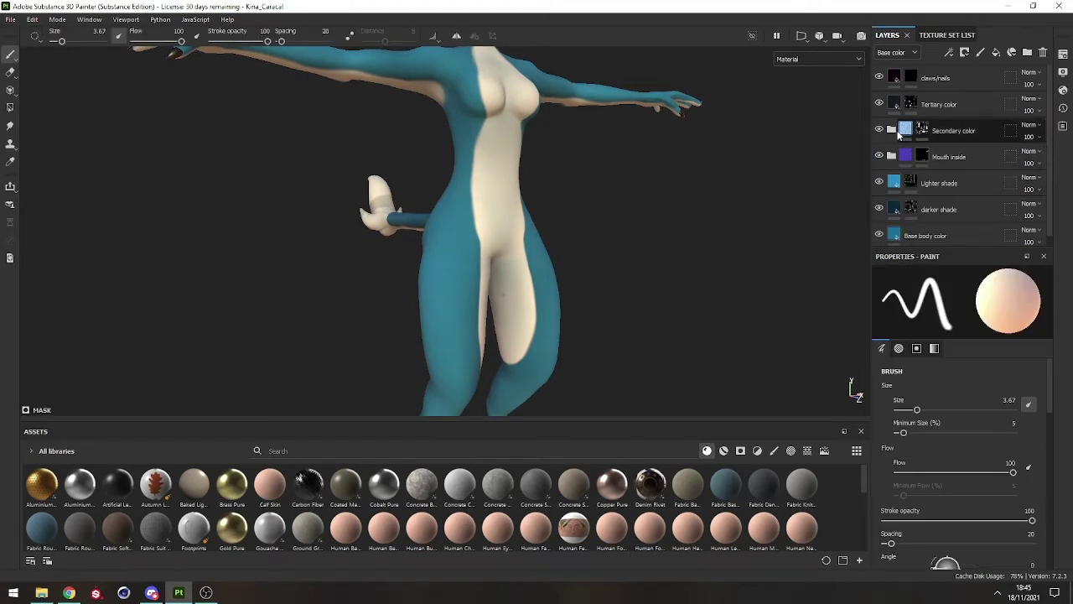
# Step: Select the Secondary color folder's mask and check its coverage by toggling the folder off and on
pyautogui.click(923, 127)
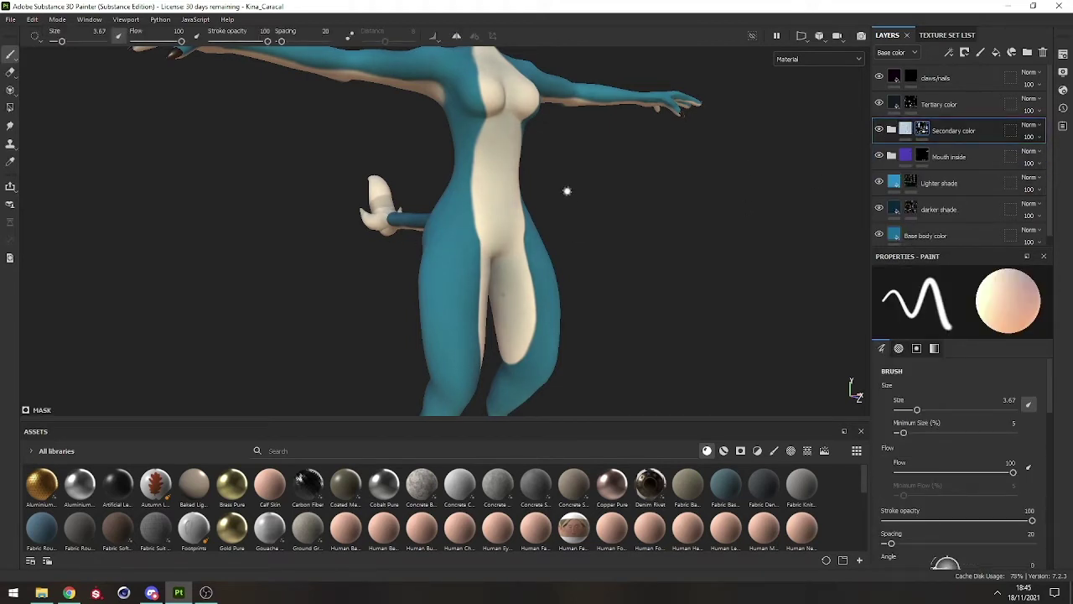
pyautogui.click(879, 129)
pyautogui.click(878, 129)
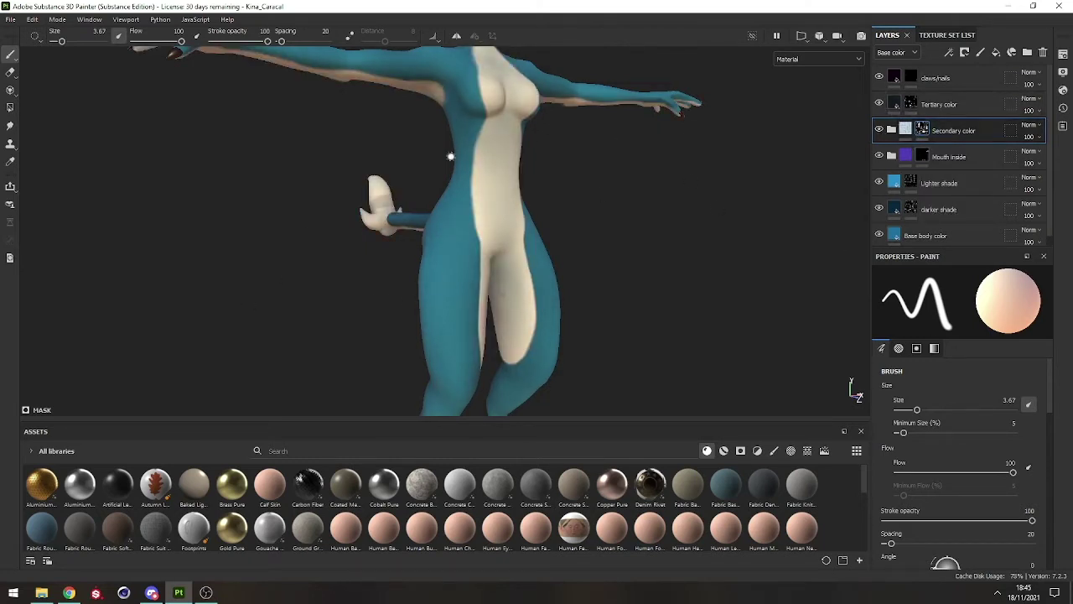
# Step: Try painting secondary-color patches on one hip in the folder's mask and undo them
pyautogui.keyDown('alt'); pyautogui.moveTo(451, 155); pyautogui.dragTo(486, 259); pyautogui.keyUp('alt')
pyautogui.keyDown('alt'); pyautogui.moveTo(486, 260); pyautogui.dragTo(508, 369, button='right'); pyautogui.keyUp('alt')
pyautogui.moveTo(412, 307)
pyautogui.mouseDown()
pyautogui.moveTo(414, 282)
pyautogui.moveTo(444, 300)
pyautogui.mouseUp()
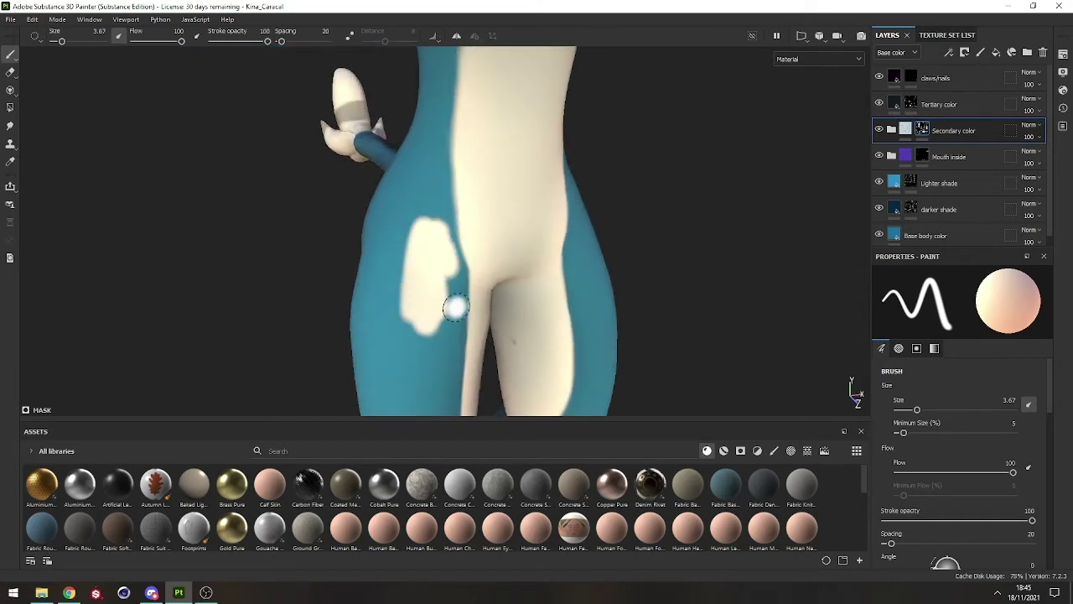
pyautogui.hotkey('ctrl', 'z')
pyautogui.moveTo(367, 317)
pyautogui.mouseDown()
pyautogui.moveTo(394, 225)
pyautogui.moveTo(429, 278)
pyautogui.moveTo(378, 300)
pyautogui.moveTo(398, 315)
pyautogui.mouseUp()
pyautogui.keyDown('alt'); pyautogui.moveTo(398, 315); pyautogui.dragTo(387, 248, button='right'); pyautogui.keyUp('alt')
pyautogui.moveTo(388, 247)
pyautogui.keyDown('alt'); pyautogui.mouseDown()
pyautogui.moveTo(335, 249)
pyautogui.moveTo(424, 271)
pyautogui.mouseUp(); pyautogui.keyUp('alt')
pyautogui.keyDown('alt'); pyautogui.moveTo(424, 271); pyautogui.dragTo(427, 285, button='right'); pyautogui.keyUp('alt')
pyautogui.keyDown('alt'); pyautogui.moveTo(428, 285); pyautogui.dragTo(444, 203, button='middle'); pyautogui.keyUp('alt')
pyautogui.moveTo(444, 204)
pyautogui.keyDown('alt'); pyautogui.mouseDown()
pyautogui.moveTo(424, 196)
pyautogui.moveTo(449, 206)
pyautogui.mouseUp(); pyautogui.keyUp('alt')
pyautogui.hotkey('ctrl', 'z')
# Step: Try a narrow secondary-color patch on the upper thigh in the mask and undo it
pyautogui.moveTo(393, 283)
pyautogui.mouseDown()
pyautogui.moveTo(396, 259)
pyautogui.moveTo(387, 293)
pyautogui.mouseUp()
pyautogui.keyDown('alt'); pyautogui.moveTo(387, 293); pyautogui.dragTo(344, 303); pyautogui.keyUp('alt')
pyautogui.keyDown('shift'); pyautogui.moveTo(344, 303); pyautogui.dragTo(548, 325, button='right'); pyautogui.keyUp('shift')
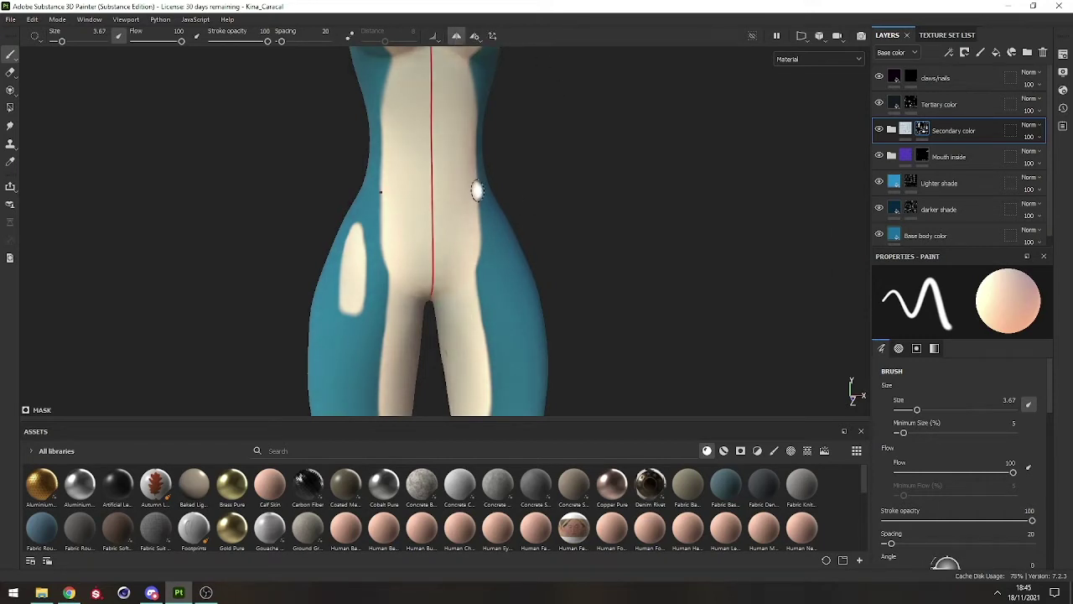
pyautogui.keyDown('alt'); pyautogui.moveTo(367, 255); pyautogui.dragTo(349, 210); pyautogui.keyUp('alt')
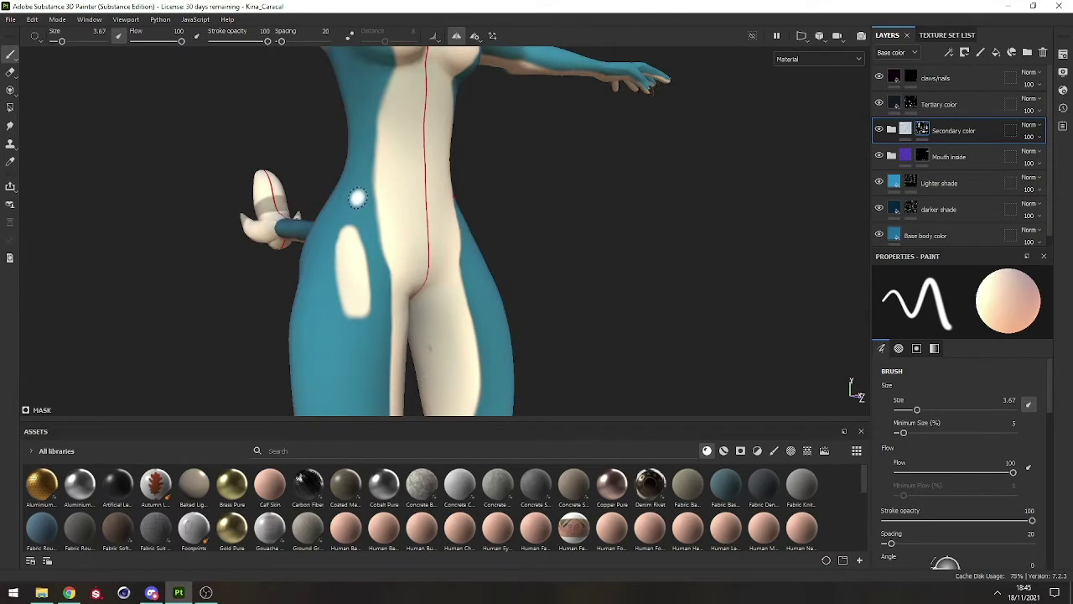
pyautogui.hotkey('ctrl', 'z')
# Step: Paint mirrored secondary-color patches down the front of both thighs with symmetry enabled
pyautogui.moveTo(349, 278)
pyautogui.mouseDown()
pyautogui.moveTo(350, 251)
pyautogui.moveTo(366, 342)
pyautogui.mouseUp()
pyautogui.keyDown('alt'); pyautogui.moveTo(374, 271); pyautogui.dragTo(366, 249, button='middle'); pyautogui.keyUp('alt')
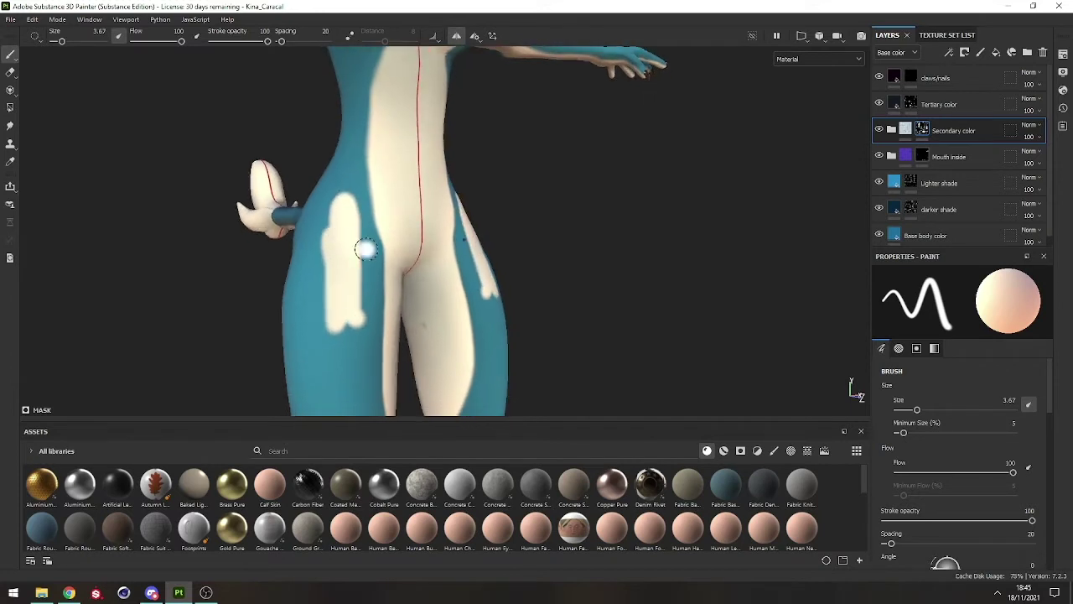
pyautogui.keyDown('alt'); pyautogui.moveTo(365, 249); pyautogui.dragTo(299, 267); pyautogui.keyUp('alt')
pyautogui.keyDown('alt'); pyautogui.moveTo(420, 235); pyautogui.dragTo(561, 237); pyautogui.keyUp('alt')
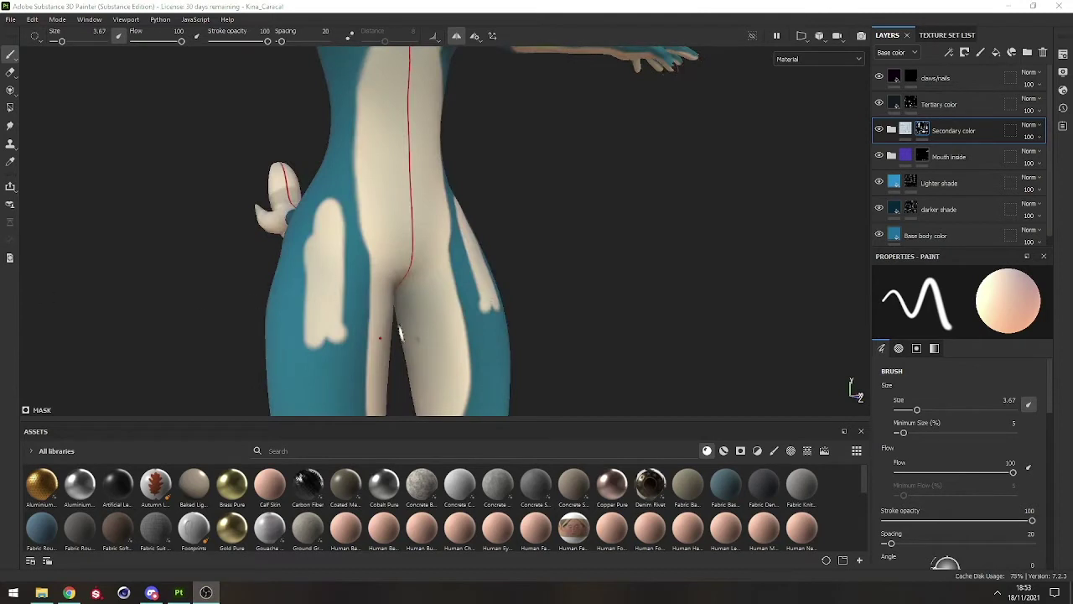
# Step: Enlarge the brush to 7.63 and erase the patches on both thighs from the Secondary color mask
pyautogui.moveTo(333, 327)
pyautogui.keyDown('alt'); pyautogui.mouseDown()
pyautogui.moveTo(332, 302)
pyautogui.moveTo(346, 314)
pyautogui.mouseUp(); pyautogui.keyUp('alt')
pyautogui.keyDown('ctrl'); pyautogui.moveTo(342, 294); pyautogui.dragTo(361, 294, button='right'); pyautogui.keyUp('ctrl')
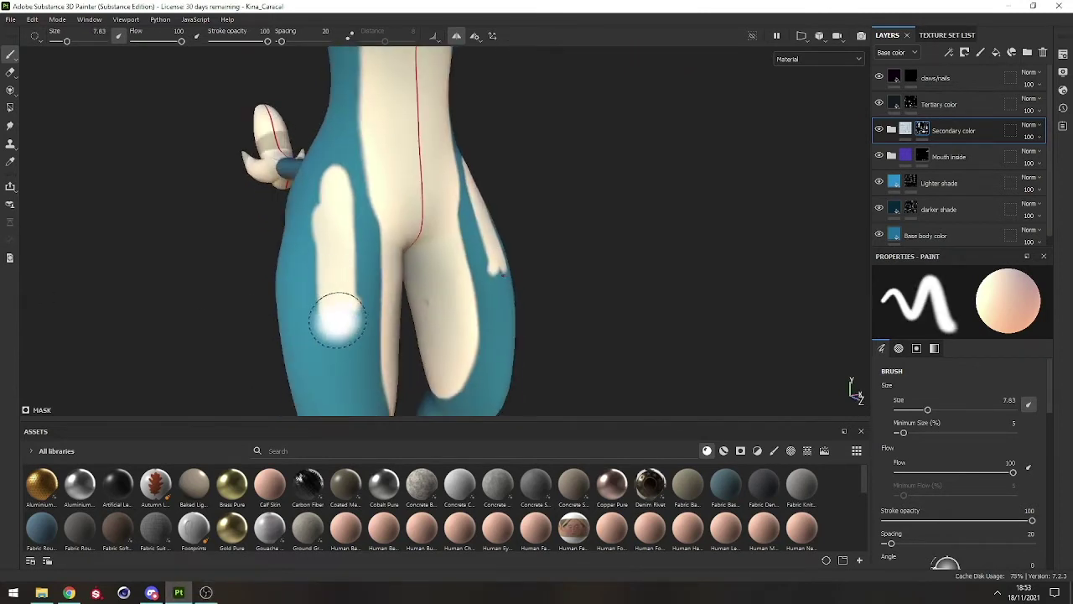
pyautogui.press('x')
pyautogui.moveTo(339, 311)
pyautogui.mouseDown()
pyautogui.moveTo(340, 241)
pyautogui.moveTo(326, 236)
pyautogui.mouseUp()
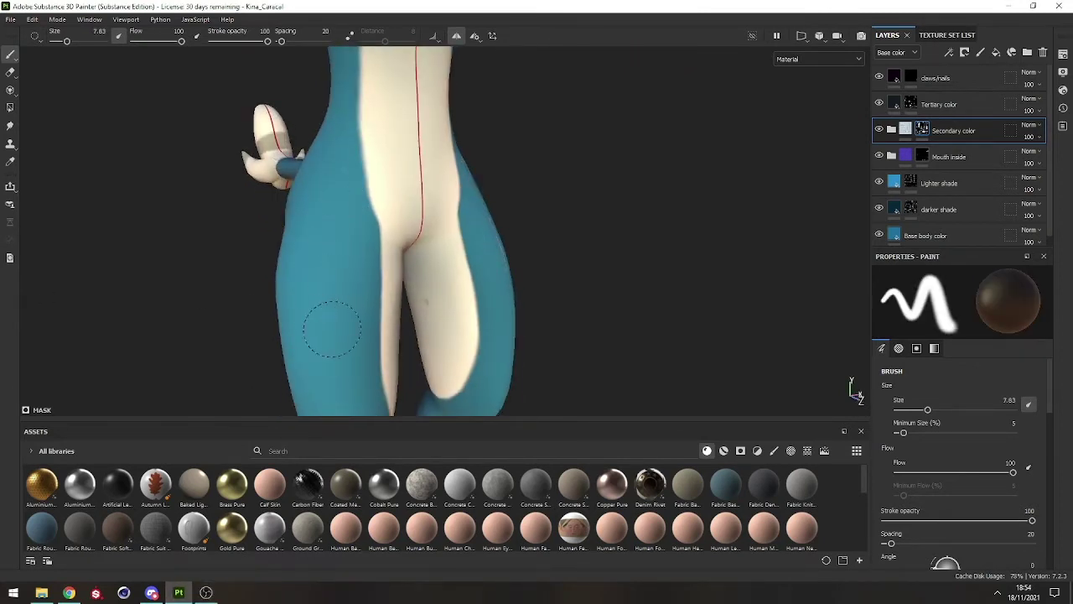
# Step: Set the brush size to 5.84 and extend the light belly marking over both hips onto the thighs
pyautogui.moveTo(330, 322)
pyautogui.keyDown('alt'); pyautogui.mouseDown()
pyautogui.moveTo(324, 291)
pyautogui.moveTo(369, 297)
pyautogui.mouseUp(); pyautogui.keyUp('alt')
pyautogui.keyDown('ctrl'); pyautogui.moveTo(370, 298); pyautogui.dragTo(361, 301, button='right'); pyautogui.keyUp('ctrl')
pyautogui.moveTo(361, 302)
pyautogui.keyDown('alt'); pyautogui.mouseDown(button='middle')
pyautogui.moveTo(390, 285)
pyautogui.moveTo(352, 318)
pyautogui.mouseUp(button='middle'); pyautogui.keyUp('alt')
pyautogui.keyDown('alt'); pyautogui.moveTo(352, 318); pyautogui.dragTo(354, 311, button='right'); pyautogui.keyUp('alt')
pyautogui.keyDown('alt'); pyautogui.moveTo(354, 311); pyautogui.dragTo(358, 333); pyautogui.keyUp('alt')
pyautogui.keyDown('alt'); pyautogui.moveTo(357, 333); pyautogui.dragTo(350, 360, button='middle'); pyautogui.keyUp('alt')
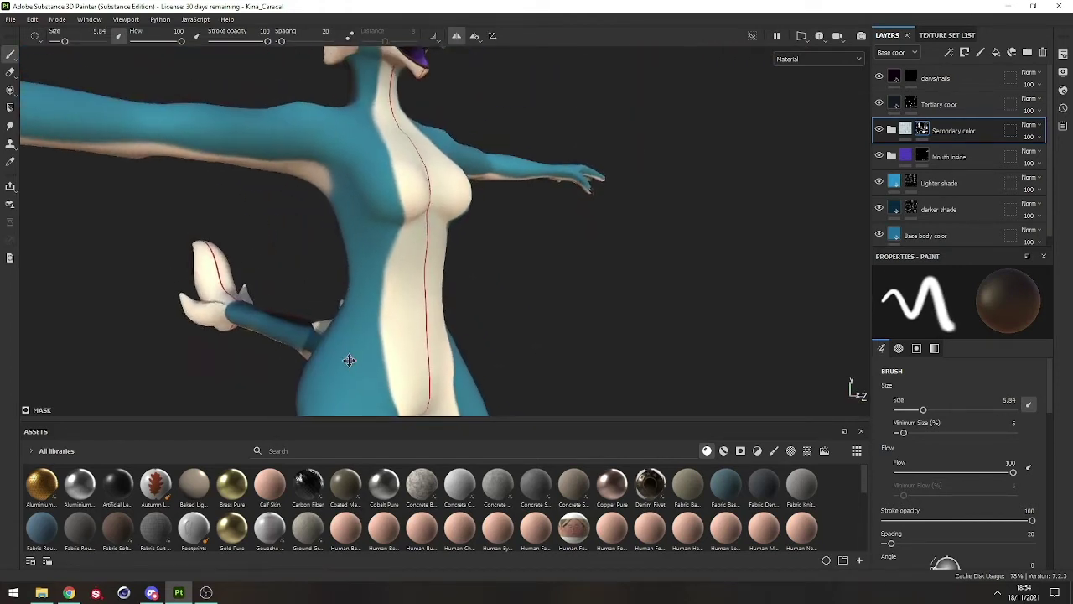
pyautogui.moveTo(348, 361)
pyautogui.keyDown('alt'); pyautogui.mouseDown()
pyautogui.moveTo(395, 307)
pyautogui.moveTo(369, 163)
pyautogui.moveTo(366, 210)
pyautogui.moveTo(426, 224)
pyautogui.moveTo(372, 196)
pyautogui.mouseUp(); pyautogui.keyUp('alt')
pyautogui.moveTo(426, 132)
pyautogui.mouseDown()
pyautogui.moveTo(347, 276)
pyautogui.moveTo(355, 232)
pyautogui.moveTo(350, 283)
pyautogui.moveTo(377, 204)
pyautogui.moveTo(381, 218)
pyautogui.mouseUp()
# Step: Try erasing the rounded end of the thigh marking into a pointed tip and undo the last stroke
pyautogui.press('x')
pyautogui.moveTo(384, 341); pyautogui.dragTo(320, 281)
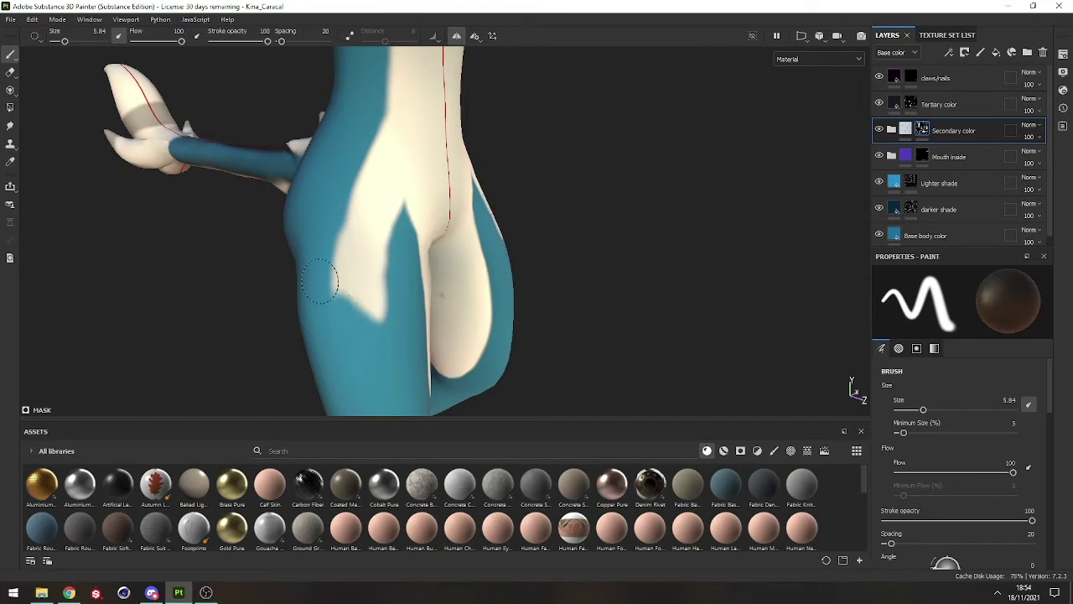
pyautogui.hotkey('ctrl', 'z')
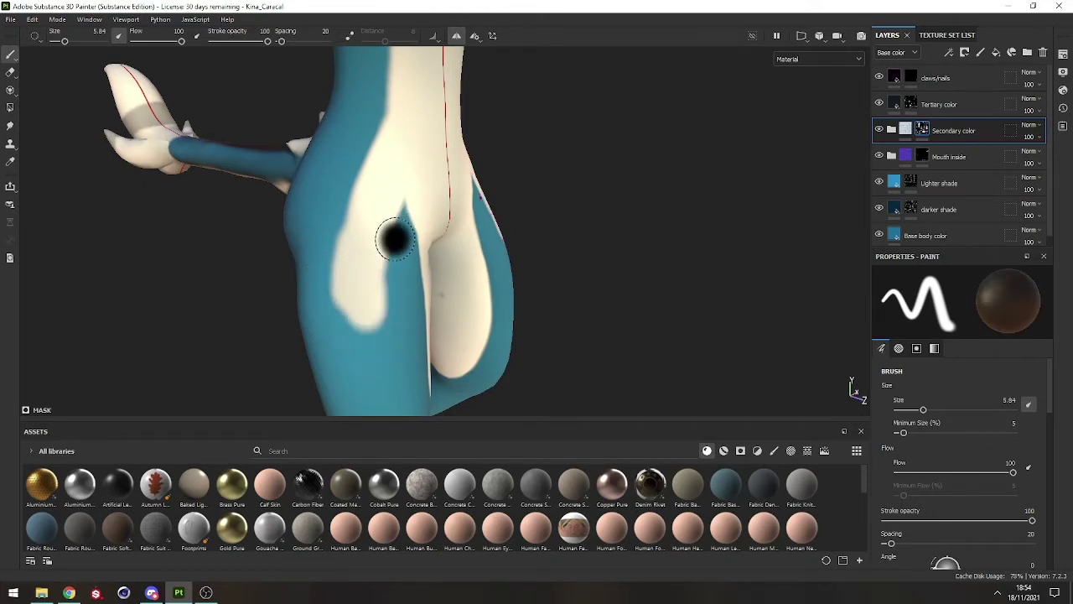
# Step: Try the Brush Outline Cursor with a stroke at the thigh marking's end, undo it, and restore the Full Preview Cursor
pyautogui.moveTo(420, 234)
pyautogui.keyDown('alt'); pyautogui.mouseDown()
pyautogui.moveTo(410, 211)
pyautogui.moveTo(361, 243)
pyautogui.moveTo(342, 222)
pyautogui.mouseUp(); pyautogui.keyUp('alt')
pyautogui.press('x')
pyautogui.click(36, 37)
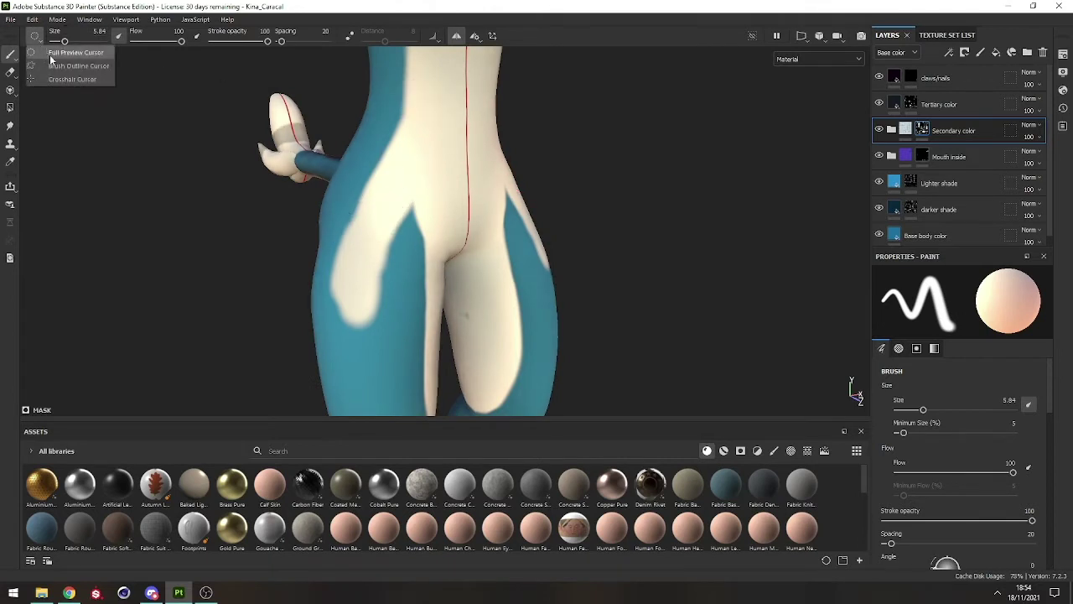
pyautogui.click(73, 69)
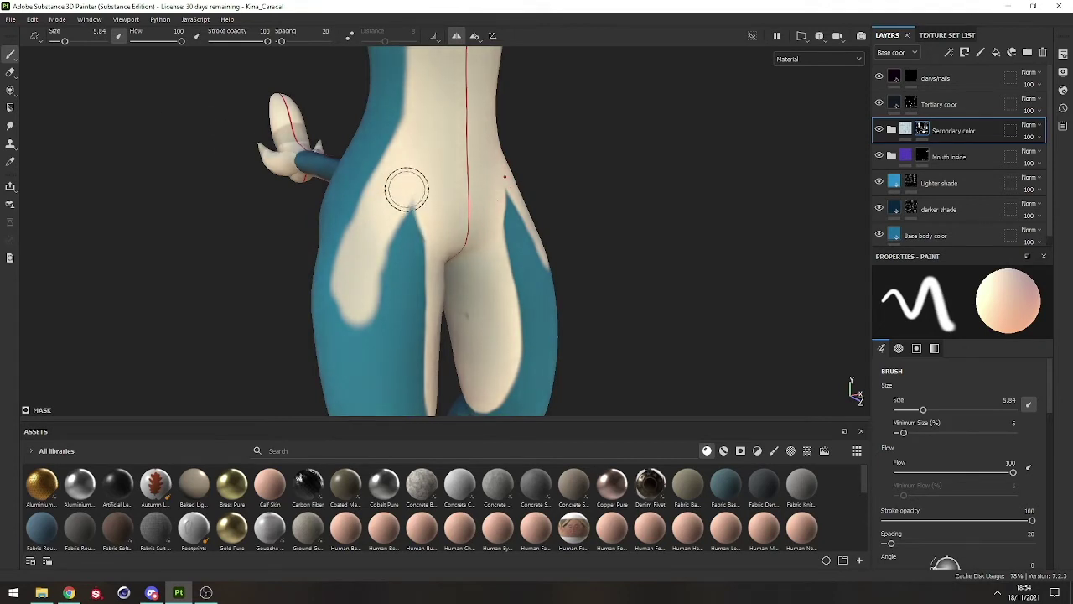
pyautogui.moveTo(314, 212)
pyautogui.keyDown('alt'); pyautogui.mouseDown()
pyautogui.moveTo(374, 167)
pyautogui.moveTo(391, 204)
pyautogui.moveTo(369, 214)
pyautogui.mouseUp(); pyautogui.keyUp('alt')
pyautogui.moveTo(347, 324)
pyautogui.mouseDown()
pyautogui.moveTo(331, 253)
pyautogui.moveTo(342, 201)
pyautogui.moveTo(332, 283)
pyautogui.moveTo(383, 305)
pyautogui.mouseUp()
pyautogui.hotkey('ctrl', 'z')
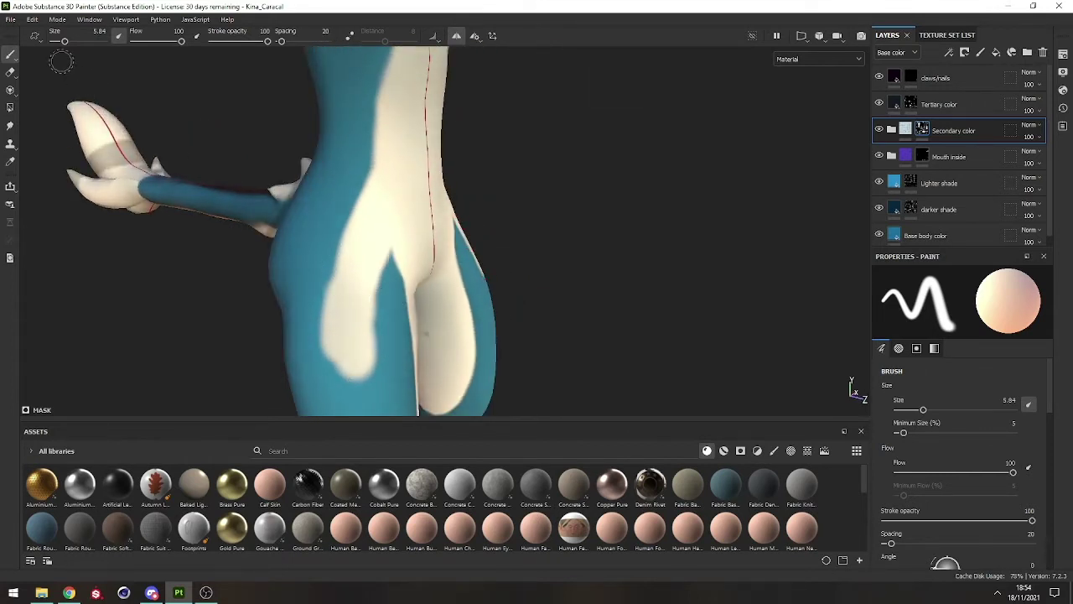
pyautogui.click(35, 35)
pyautogui.click(62, 59)
pyautogui.click(35, 35)
pyautogui.click(62, 57)
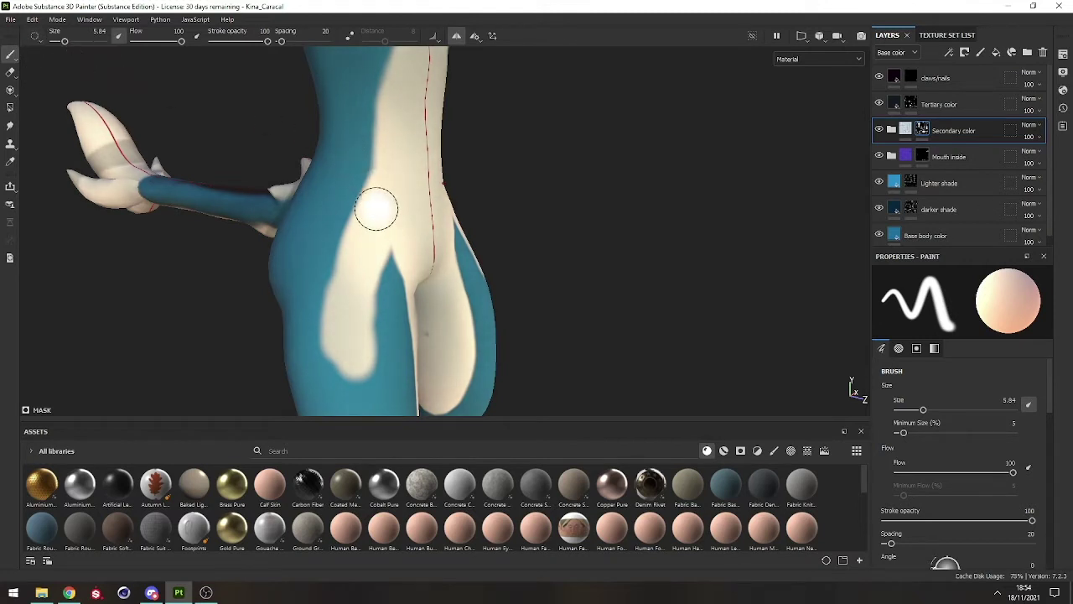
# Step: Erase the rounded end of the light thigh marking on the Secondary color mask into a pointed tip
pyautogui.moveTo(367, 222)
pyautogui.keyDown('alt'); pyautogui.mouseDown()
pyautogui.moveTo(391, 218)
pyautogui.moveTo(379, 211)
pyautogui.mouseUp(); pyautogui.keyUp('alt')
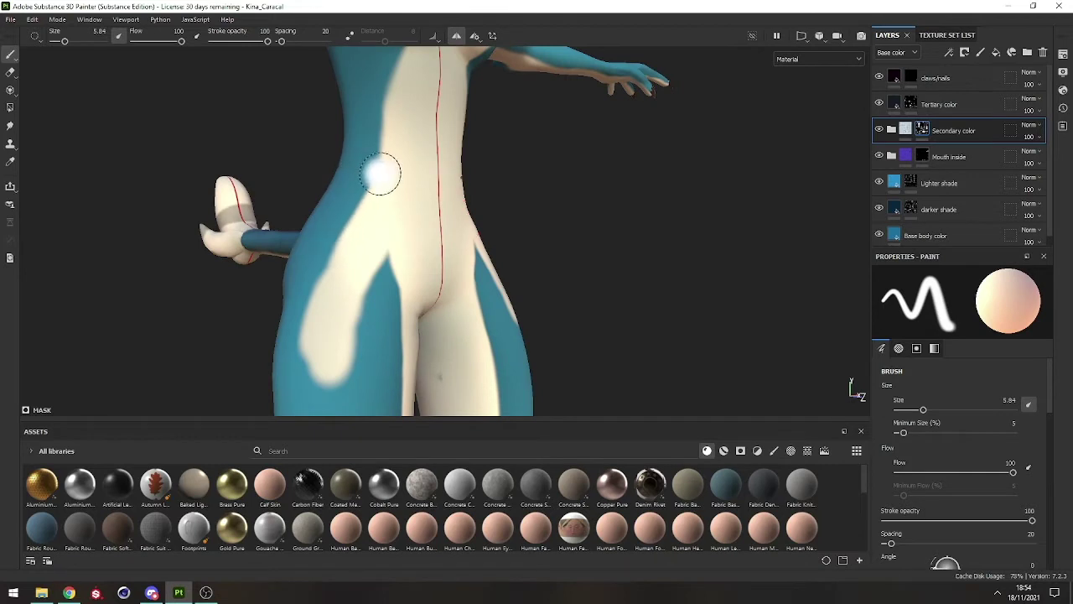
pyautogui.moveTo(359, 259)
pyautogui.keyDown('alt'); pyautogui.mouseDown()
pyautogui.moveTo(359, 223)
pyautogui.moveTo(342, 251)
pyautogui.moveTo(311, 382)
pyautogui.mouseUp(); pyautogui.keyUp('alt')
pyautogui.press('x')
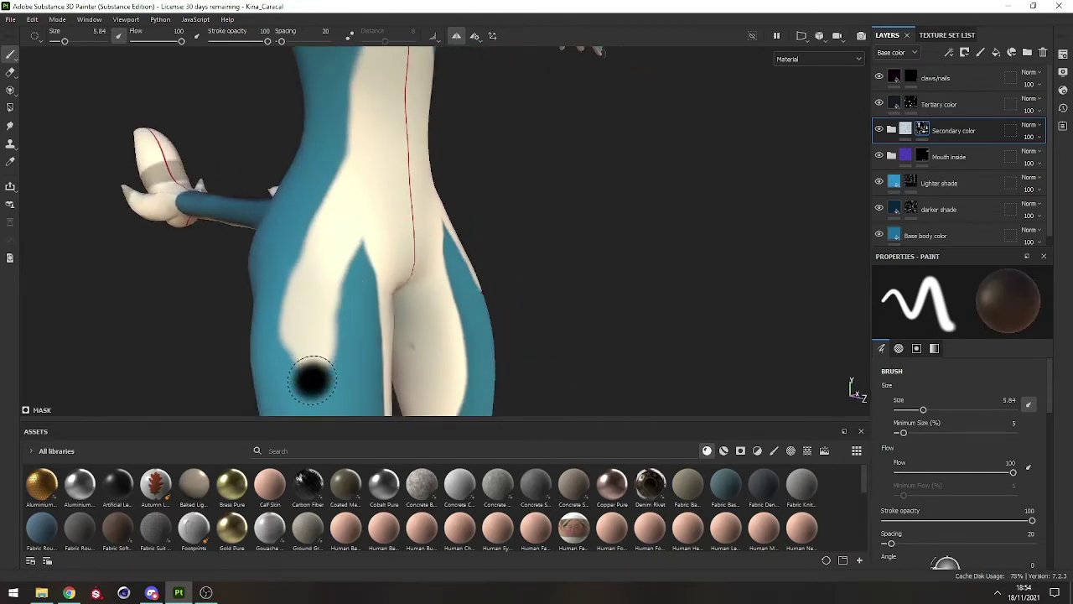
pyautogui.keyDown('alt'); pyautogui.moveTo(283, 254); pyautogui.dragTo(312, 243); pyautogui.keyUp('alt')
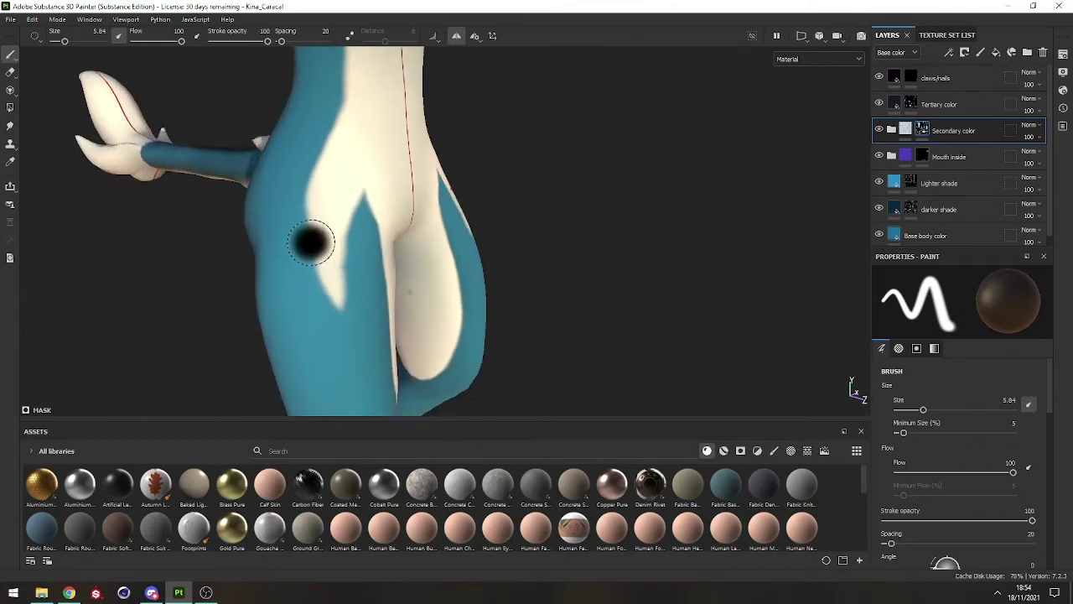
pyautogui.press('x')
pyautogui.press('x')
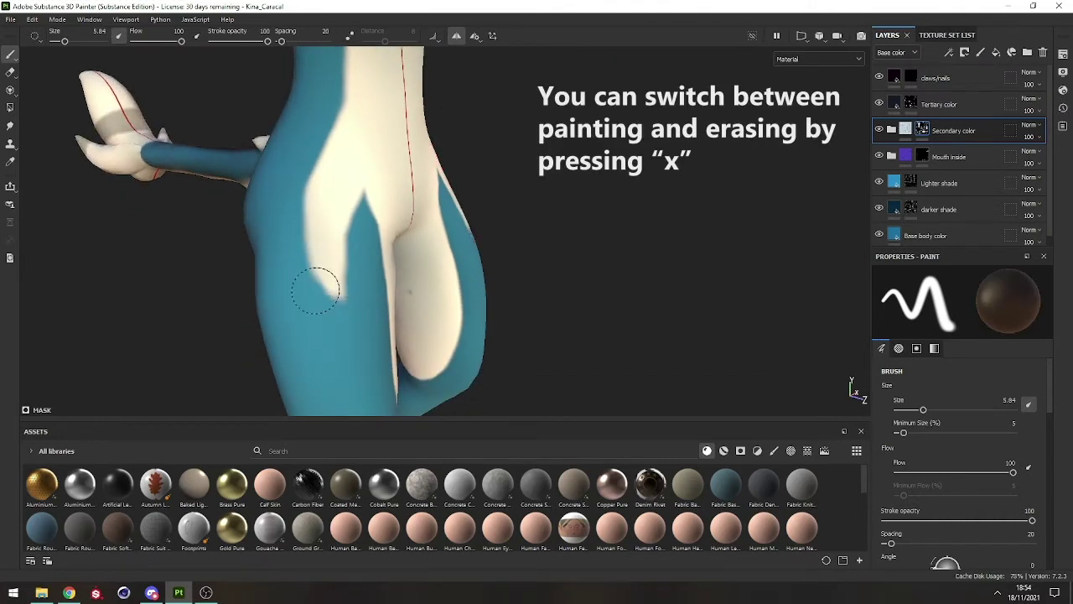
pyautogui.moveTo(286, 215)
pyautogui.keyDown('alt'); pyautogui.mouseDown()
pyautogui.moveTo(204, 211)
pyautogui.moveTo(251, 269)
pyautogui.moveTo(327, 318)
pyautogui.mouseUp(); pyautogui.keyUp('alt')
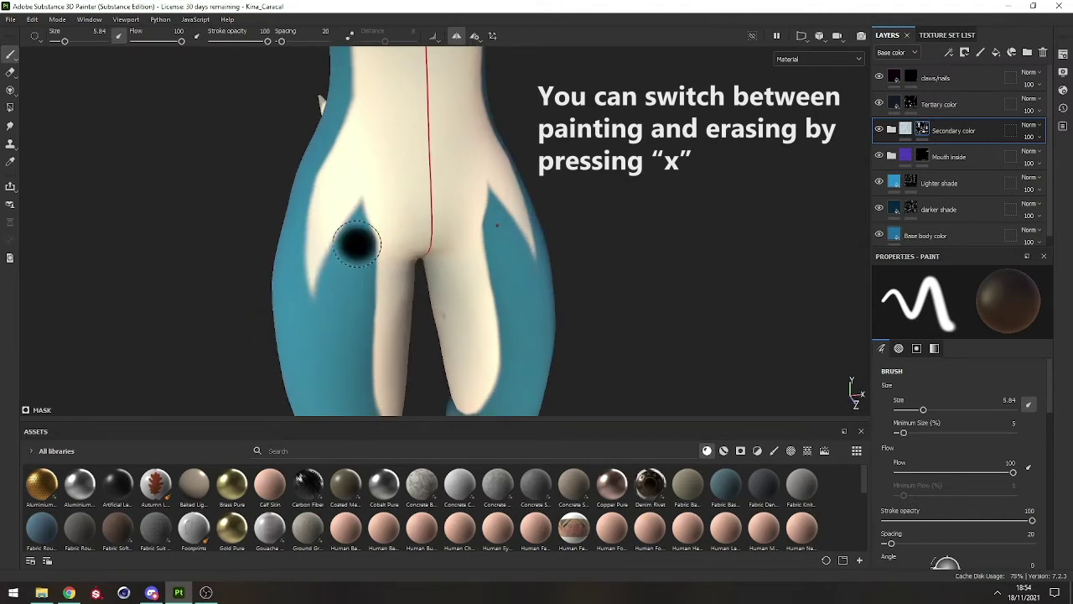
pyautogui.moveTo(355, 244)
pyautogui.keyDown('alt'); pyautogui.mouseDown()
pyautogui.moveTo(306, 278)
pyautogui.moveTo(372, 207)
pyautogui.moveTo(372, 350)
pyautogui.mouseUp(); pyautogui.keyUp('alt')
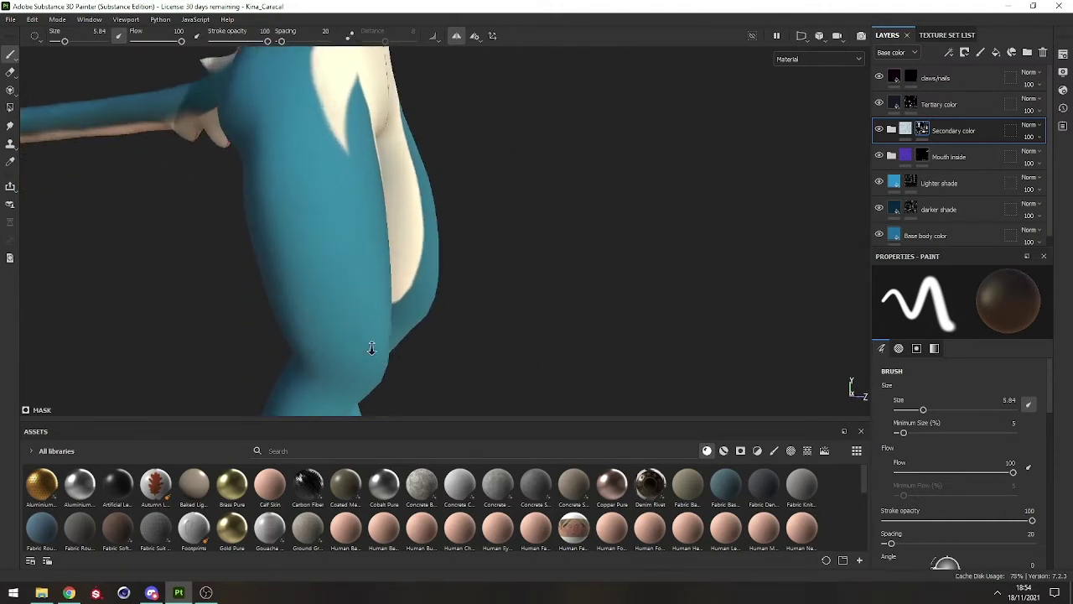
# Step: Try painting a curved light stripe down the outer thigh and undo it
pyautogui.press('x')
pyautogui.moveTo(349, 288)
pyautogui.mouseDown()
pyautogui.moveTo(316, 267)
pyautogui.moveTo(288, 174)
pyautogui.mouseUp()
pyautogui.hotkey('ctrl', 'z')
pyautogui.keyDown('alt'); pyautogui.moveTo(317, 218); pyautogui.dragTo(378, 234); pyautogui.keyUp('alt')
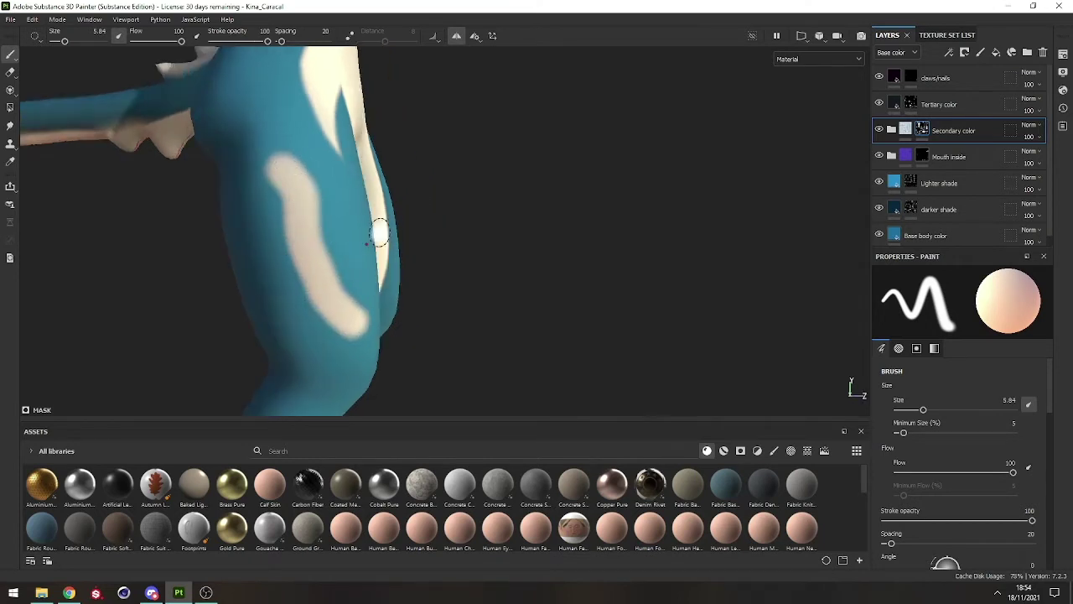
pyautogui.hotkey('ctrl', 'z')
# Step: Repaint the outer thigh stripe, try a lazy mouse distance of 8 with brush size 2.95, and undo the stripe
pyautogui.moveTo(277, 150); pyautogui.dragTo(346, 324)
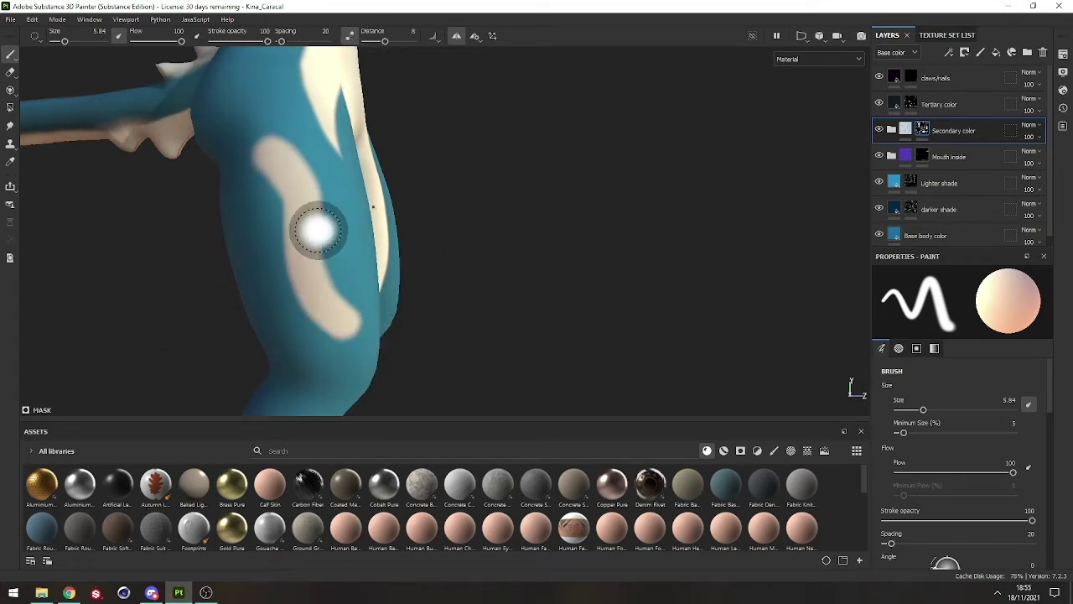
pyautogui.moveTo(319, 228)
pyautogui.keyDown('alt'); pyautogui.mouseDown()
pyautogui.moveTo(295, 227)
pyautogui.moveTo(339, 219)
pyautogui.mouseUp(); pyautogui.keyUp('alt')
pyautogui.keyDown('ctrl'); pyautogui.moveTo(339, 219); pyautogui.dragTo(314, 219, button='right'); pyautogui.keyUp('ctrl')
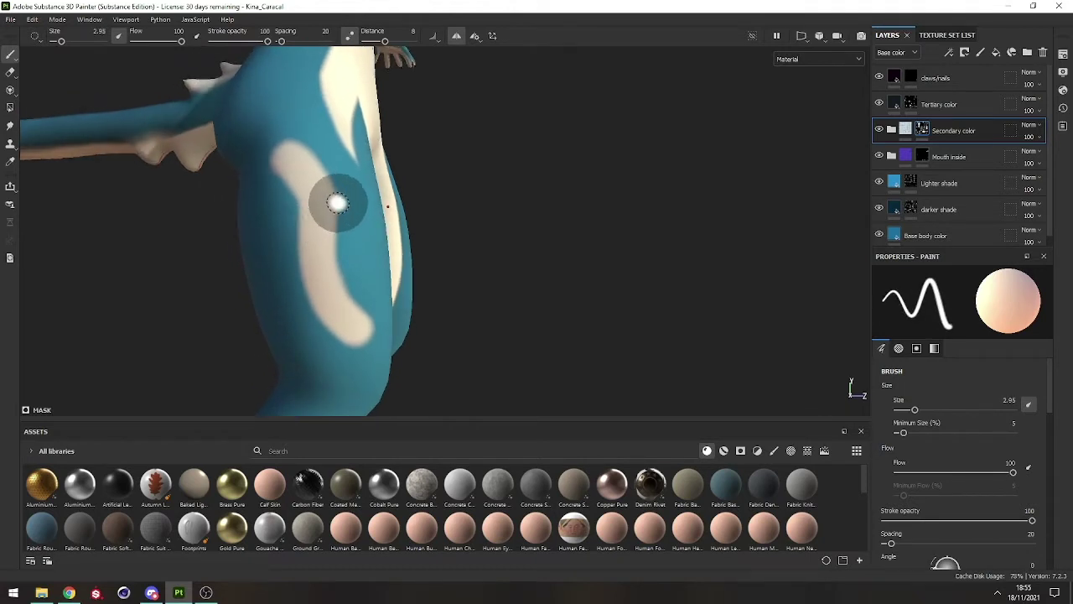
pyautogui.hotkey('ctrl', 'z')
pyautogui.hotkey('ctrl', 'z')
# Step: Choose the Basic Hard brush at size 1.35, try an S-shaped stroke on the outer thigh, and undo it
pyautogui.moveTo(347, 219)
pyautogui.keyDown('alt'); pyautogui.mouseDown()
pyautogui.moveTo(374, 213)
pyautogui.moveTo(273, 209)
pyautogui.moveTo(338, 151)
pyautogui.mouseUp(); pyautogui.keyUp('alt')
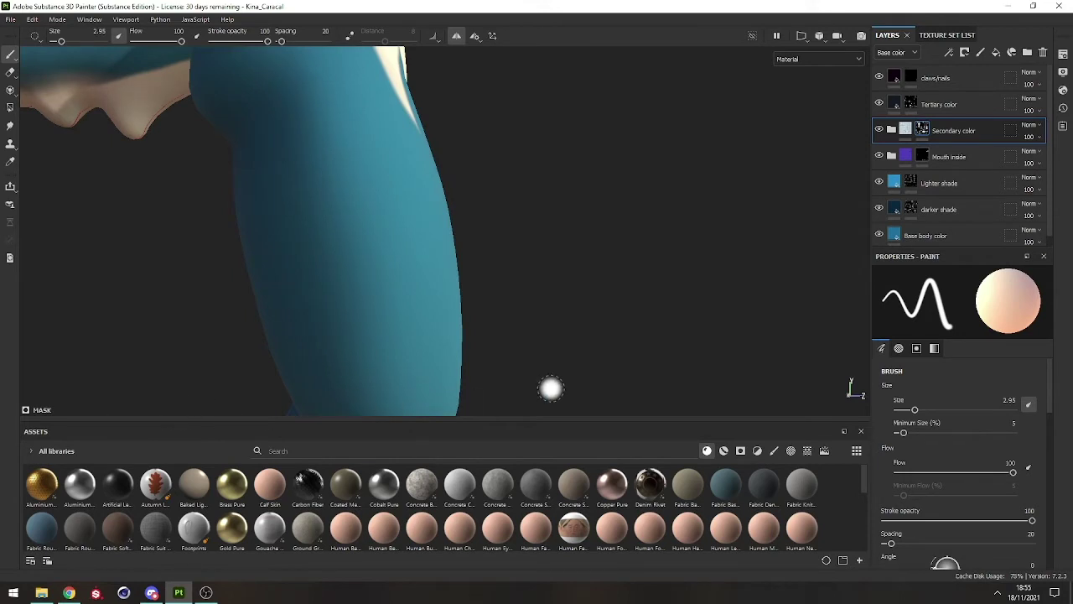
pyautogui.click(775, 451)
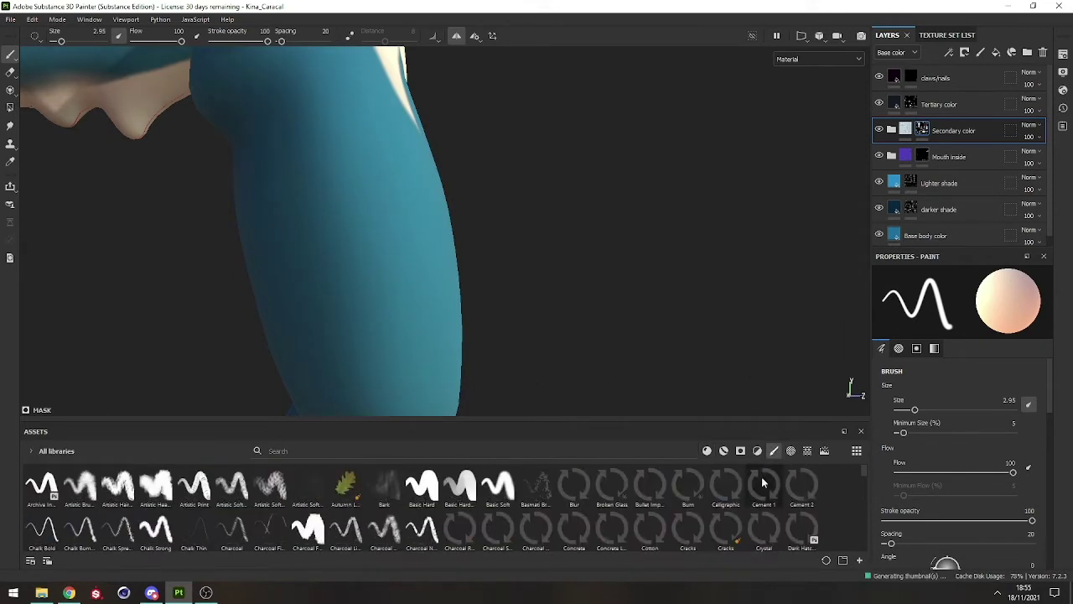
pyautogui.click(423, 491)
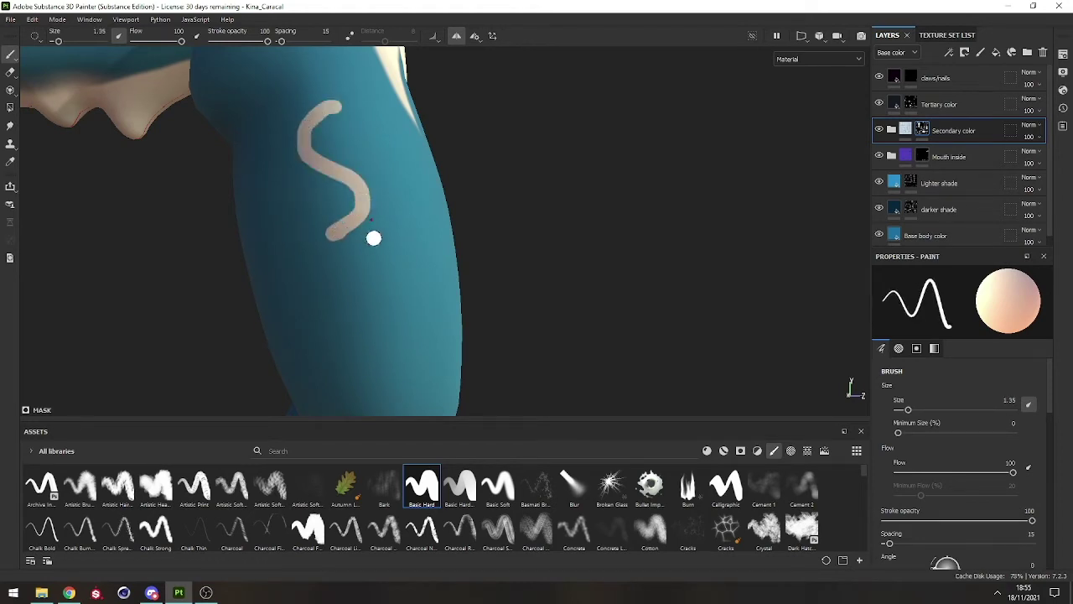
pyautogui.hotkey('ctrl', 'z')
# Step: Turn on lazy mouse with distance 8, try a wavy stroke on the outer thigh, and undo the test strokes
pyautogui.moveTo(367, 259)
pyautogui.keyDown('alt'); pyautogui.mouseDown(button='middle')
pyautogui.moveTo(301, 232)
pyautogui.moveTo(333, 109)
pyautogui.moveTo(337, 143)
pyautogui.mouseUp(button='middle'); pyautogui.keyUp('alt')
pyautogui.scroll(-2, 310, 223)
pyautogui.click(350, 37)
pyautogui.moveTo(345, 176)
pyautogui.mouseDown()
pyautogui.moveTo(383, 239)
pyautogui.moveTo(335, 311)
pyautogui.mouseUp()
pyautogui.moveTo(347, 187)
pyautogui.keyDown('alt'); pyautogui.mouseDown()
pyautogui.moveTo(400, 297)
pyautogui.moveTo(336, 311)
pyautogui.mouseUp(); pyautogui.keyUp('alt')
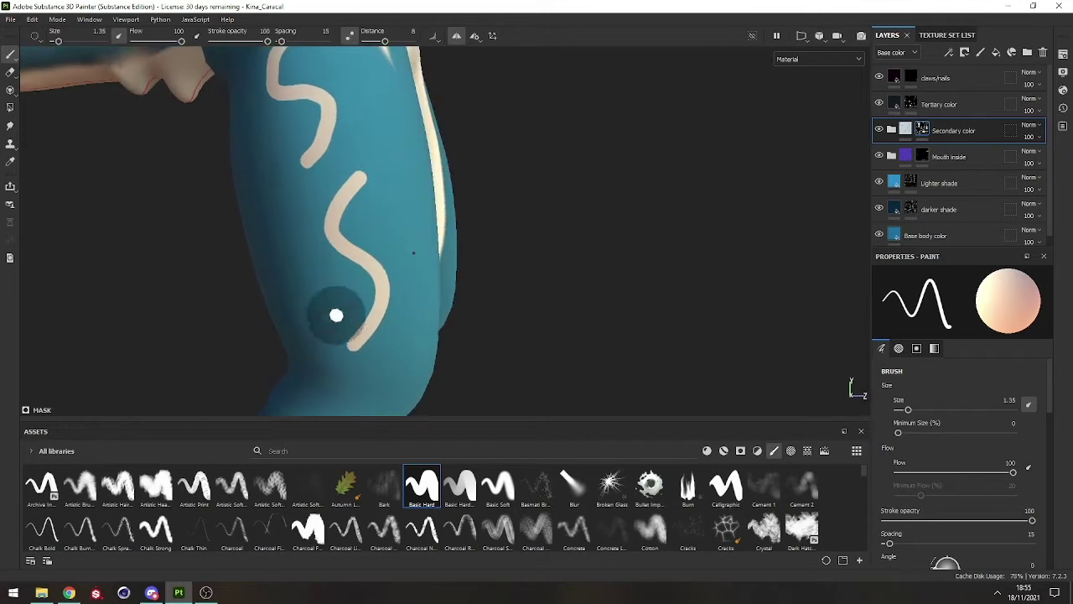
pyautogui.moveTo(355, 158)
pyautogui.keyDown('alt'); pyautogui.mouseDown()
pyautogui.moveTo(407, 242)
pyautogui.moveTo(348, 118)
pyautogui.mouseUp(); pyautogui.keyUp('alt')
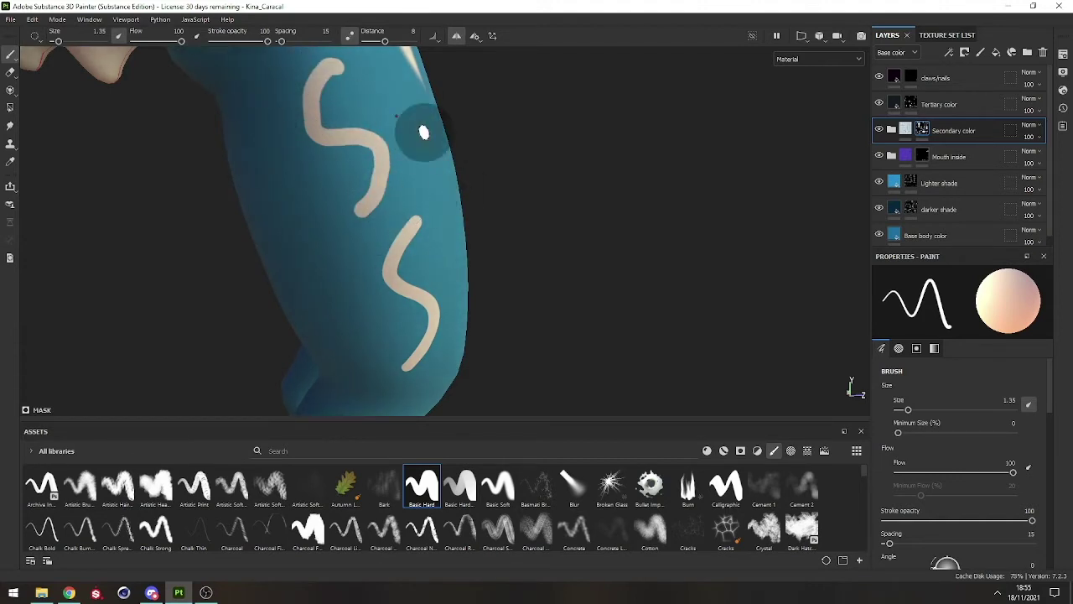
pyautogui.hotkey('ctrl', 'z')
pyautogui.hotkey('ctrl', 'z')
# Step: Increase the lazy mouse distance to 10.24, try a long looping stroke on the thigh, and undo it
pyautogui.keyDown('alt'); pyautogui.moveTo(276, 120); pyautogui.dragTo(361, 146, button='right'); pyautogui.keyUp('alt')
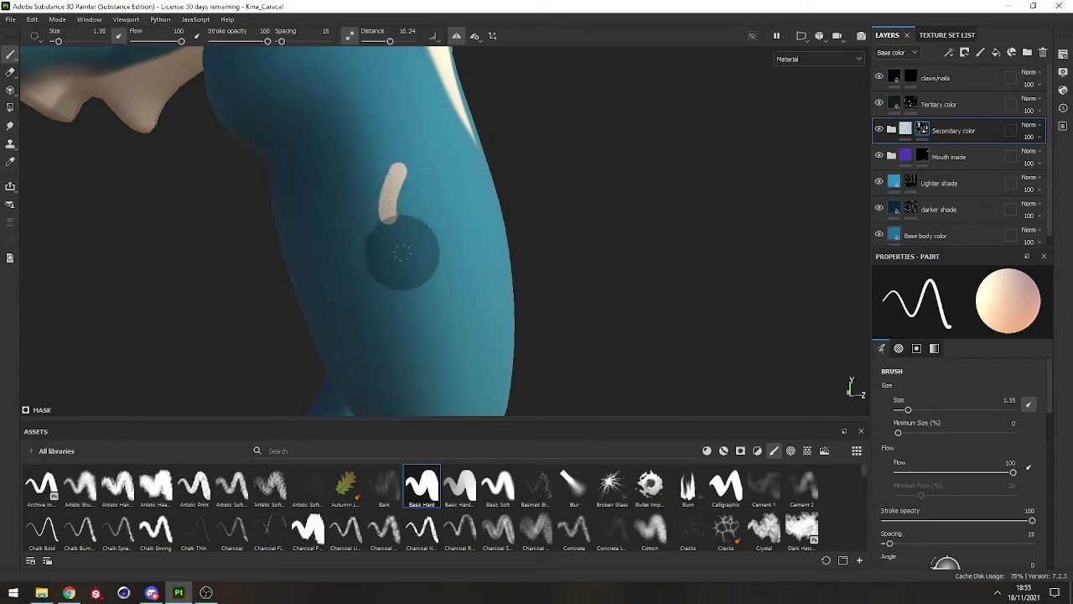
pyautogui.moveTo(403, 253)
pyautogui.mouseDown()
pyautogui.moveTo(434, 251)
pyautogui.moveTo(455, 276)
pyautogui.moveTo(453, 307)
pyautogui.moveTo(430, 330)
pyautogui.moveTo(381, 322)
pyautogui.moveTo(351, 290)
pyautogui.moveTo(335, 235)
pyautogui.moveTo(354, 103)
pyautogui.moveTo(293, 185)
pyautogui.moveTo(372, 318)
pyautogui.moveTo(415, 348)
pyautogui.mouseUp()
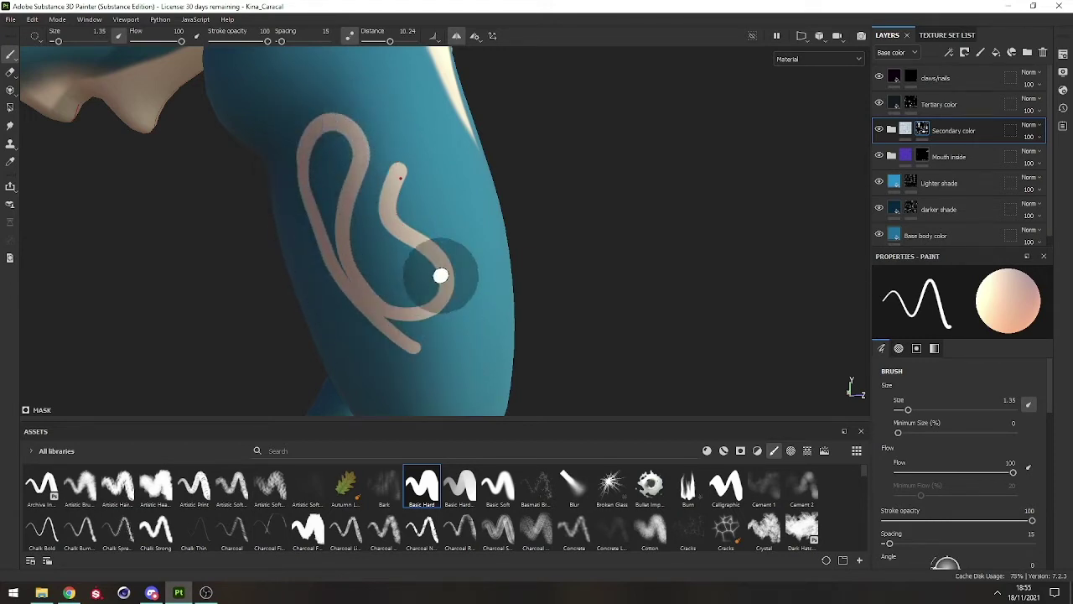
pyautogui.hotkey('ctrl', 'z')
pyautogui.moveTo(369, 247)
pyautogui.keyDown('alt'); pyautogui.mouseDown()
pyautogui.moveTo(232, 125)
pyautogui.moveTo(354, 268)
pyautogui.mouseUp(); pyautogui.keyUp('alt')
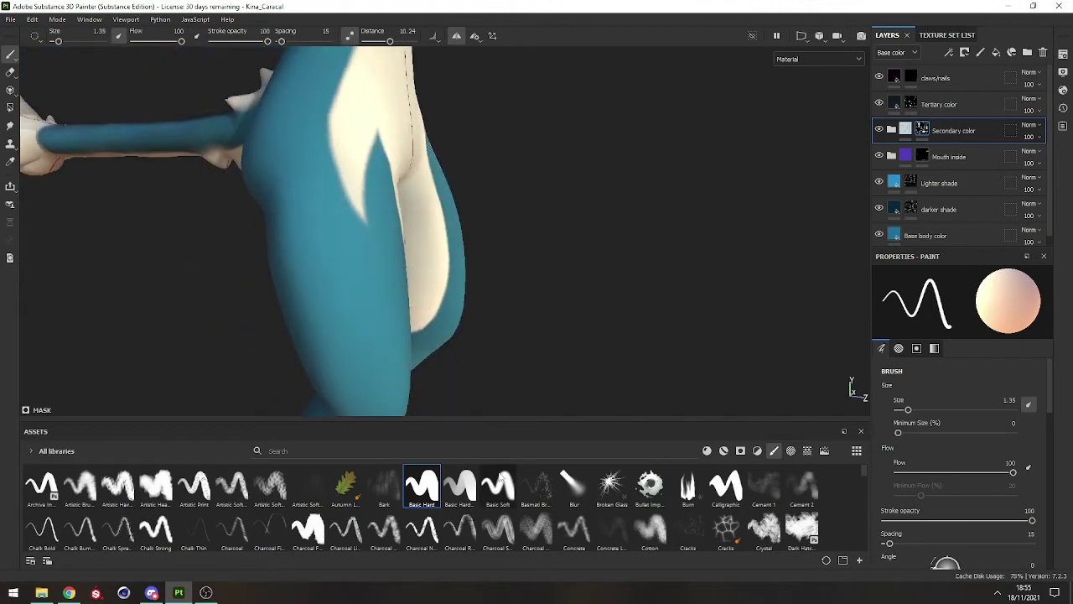
# Step: Switch to the Basic Soft brush at size 4.24 and reduce the lazy mouse distance to 4.03
pyautogui.click(497, 486)
pyautogui.keyDown('alt'); pyautogui.moveTo(359, 227); pyautogui.dragTo(354, 215); pyautogui.keyUp('alt')
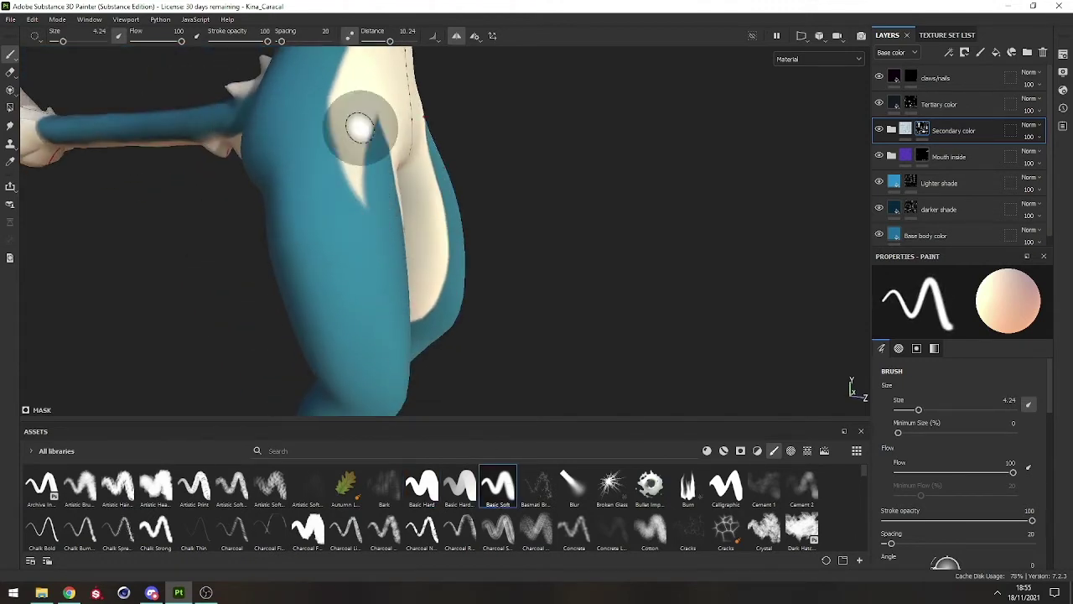
pyautogui.moveTo(377, 42); pyautogui.dragTo(375, 41)
pyautogui.moveTo(366, 139)
pyautogui.keyDown('alt'); pyautogui.mouseDown()
pyautogui.moveTo(341, 122)
pyautogui.moveTo(362, 321)
pyautogui.mouseUp(); pyautogui.keyUp('alt')
pyautogui.hotkey('ctrl', 'z')
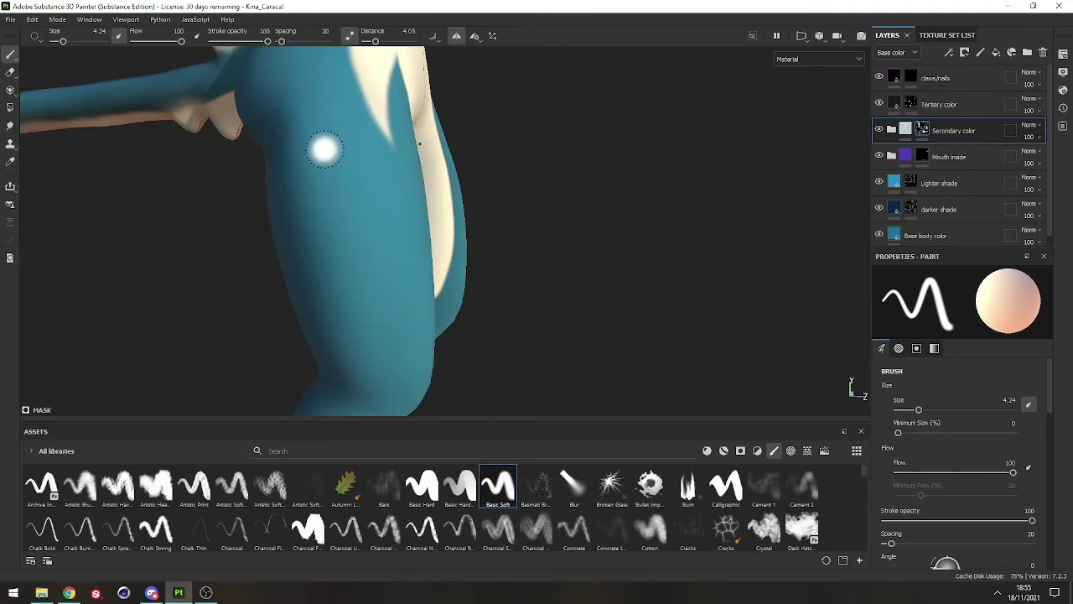
# Step: Paint a curved light stripe down the outer thigh, undoing the first stroke and painting it again
pyautogui.moveTo(324, 149); pyautogui.dragTo(369, 317)
pyautogui.hotkey('ctrl', 'z')
pyautogui.moveTo(324, 160)
pyautogui.mouseDown()
pyautogui.moveTo(341, 265)
pyautogui.moveTo(373, 345)
pyautogui.mouseUp()
pyautogui.keyDown('alt'); pyautogui.moveTo(373, 263); pyautogui.dragTo(358, 184, button='middle'); pyautogui.keyUp('alt')
# Step: Widen the middle of the outer thigh stripe and erase both of its ends into tapered points
pyautogui.press('x')
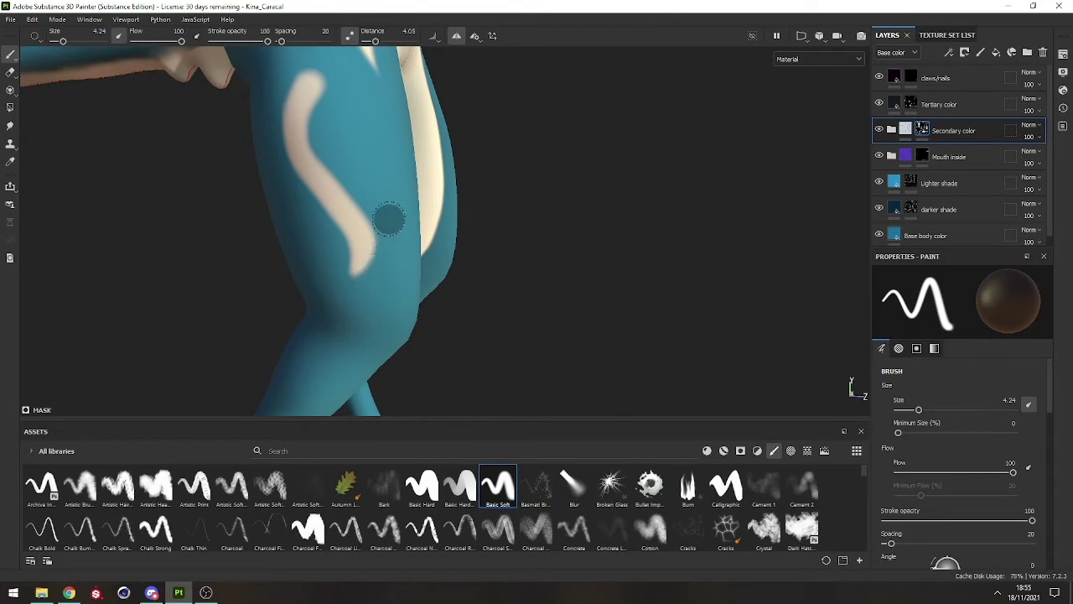
pyautogui.press('x')
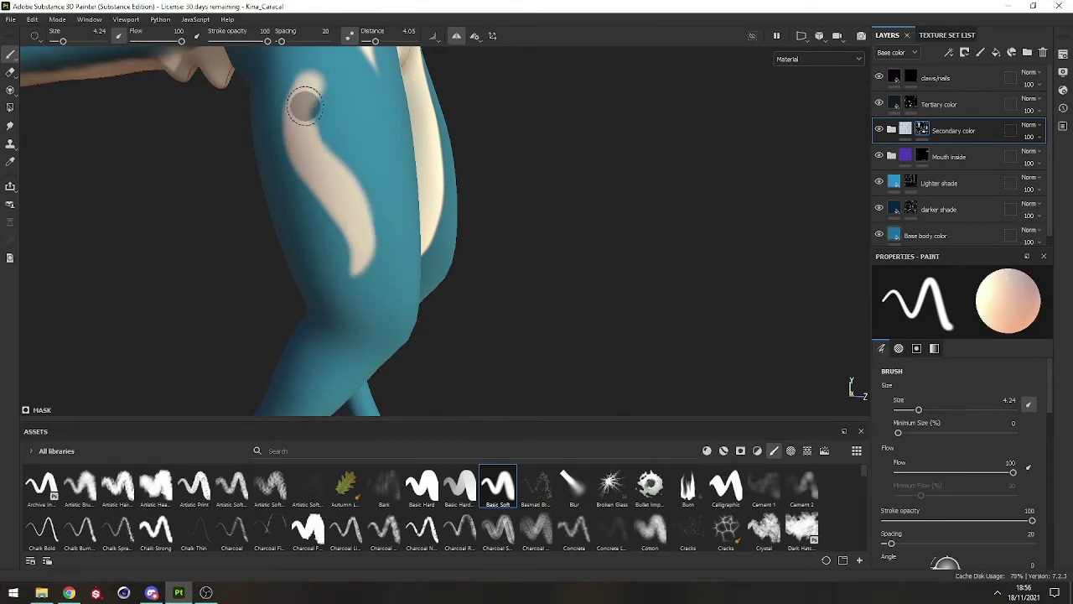
pyautogui.moveTo(305, 106); pyautogui.dragTo(322, 79)
pyautogui.press('x')
pyautogui.keyDown('alt'); pyautogui.moveTo(362, 123); pyautogui.dragTo(369, 196, button='middle'); pyautogui.keyUp('alt')
pyautogui.moveTo(369, 197)
pyautogui.keyDown('alt'); pyautogui.mouseDown()
pyautogui.moveTo(401, 184)
pyautogui.moveTo(366, 136)
pyautogui.mouseUp(); pyautogui.keyUp('alt')
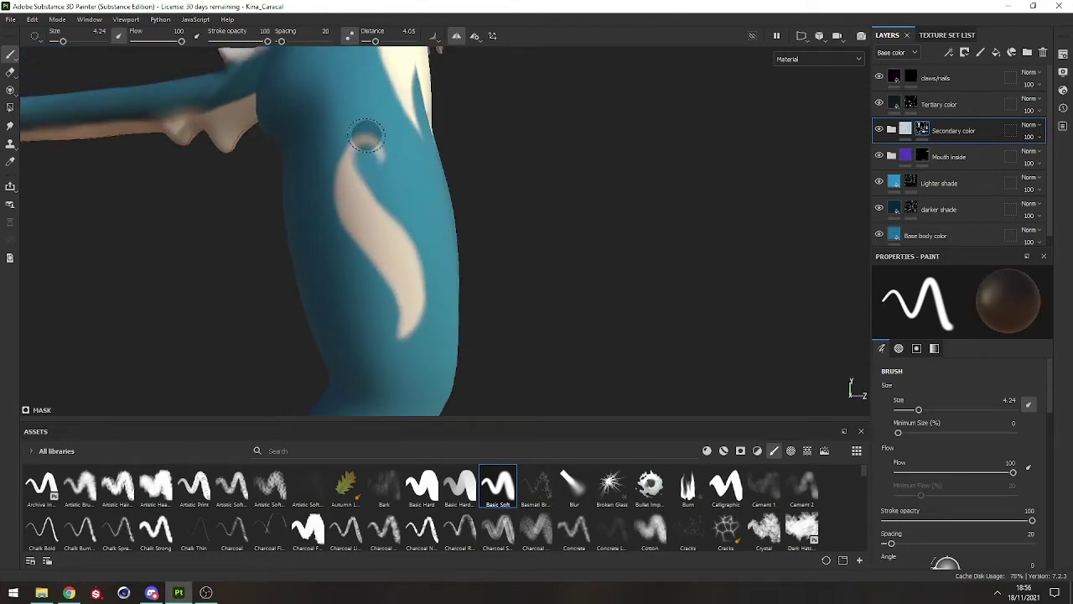
pyautogui.moveTo(368, 275)
pyautogui.keyDown('alt'); pyautogui.mouseDown()
pyautogui.moveTo(395, 340)
pyautogui.moveTo(391, 322)
pyautogui.mouseUp(); pyautogui.keyUp('alt')
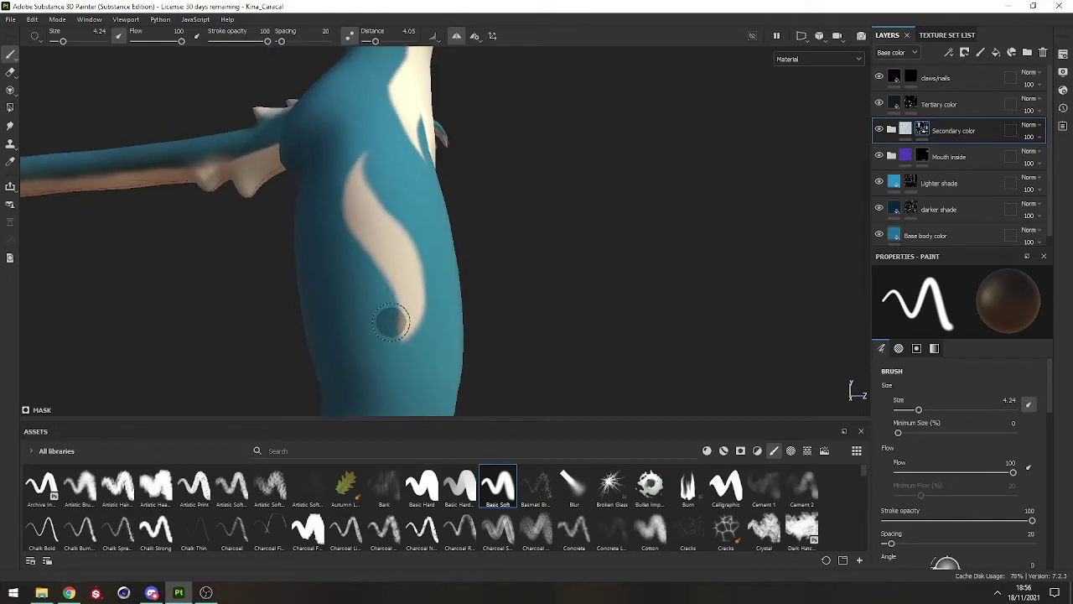
# Step: Paint a broad light marking on the Secondary color mask from the shoulder along the upper arm
pyautogui.scroll(-10, 302, 168)
pyautogui.keyDown('alt'); pyautogui.moveTo(292, 183); pyautogui.dragTo(285, 270); pyautogui.keyUp('alt')
pyautogui.scroll(6, 304, 276)
pyautogui.keyDown('alt'); pyautogui.moveTo(281, 180); pyautogui.dragTo(343, 223, button='middle'); pyautogui.keyUp('alt')
pyautogui.keyDown('alt'); pyautogui.moveTo(343, 223); pyautogui.dragTo(339, 280); pyautogui.keyUp('alt')
pyautogui.press('x')
pyautogui.moveTo(309, 364); pyautogui.dragTo(317, 156)
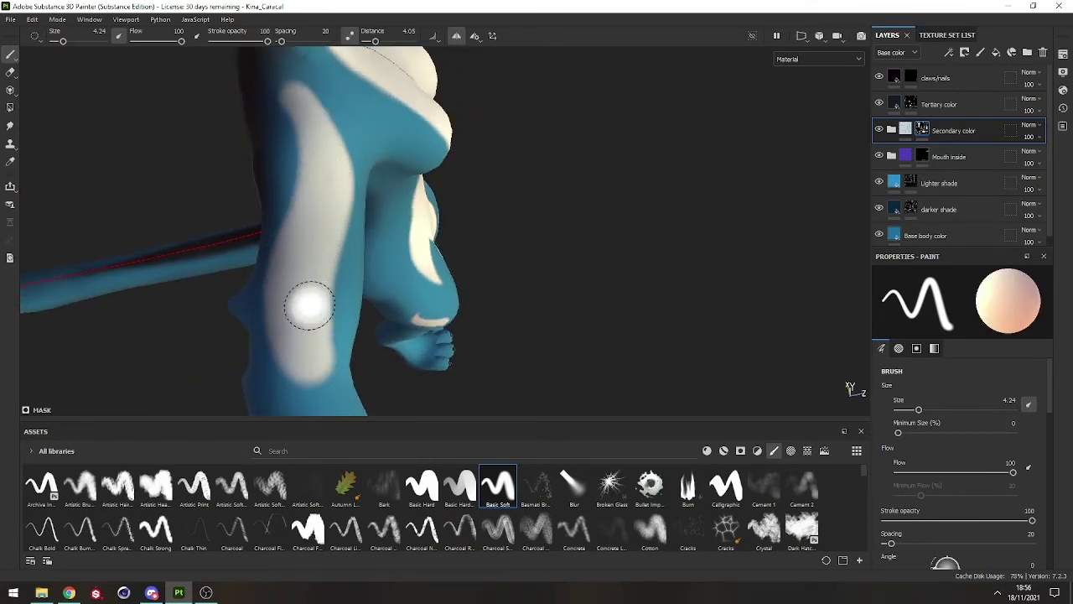
# Step: Erase the edges and ends of the shoulder marking so that it tapers along the upper arm
pyautogui.keyDown('alt'); pyautogui.moveTo(310, 305); pyautogui.dragTo(324, 227, button='middle'); pyautogui.keyUp('alt')
pyautogui.press('x')
pyautogui.moveTo(342, 299); pyautogui.dragTo(336, 202)
pyautogui.keyDown('alt'); pyautogui.moveTo(389, 150); pyautogui.dragTo(336, 186); pyautogui.keyUp('alt')
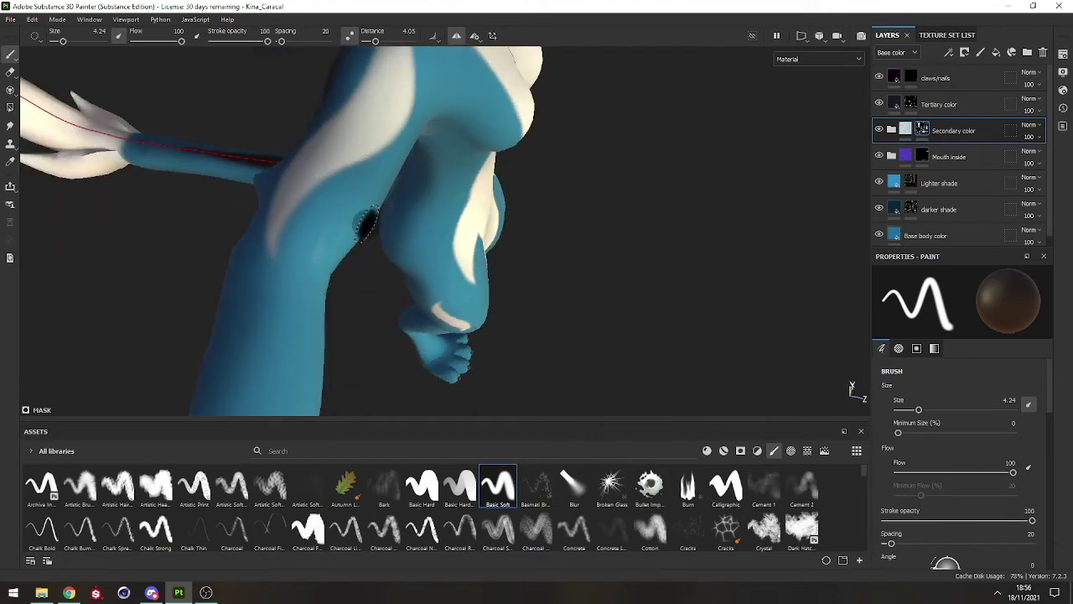
pyautogui.moveTo(363, 202)
pyautogui.keyDown('alt'); pyautogui.mouseDown()
pyautogui.moveTo(263, 300)
pyautogui.moveTo(390, 227)
pyautogui.moveTo(390, 237)
pyautogui.mouseUp(); pyautogui.keyUp('alt')
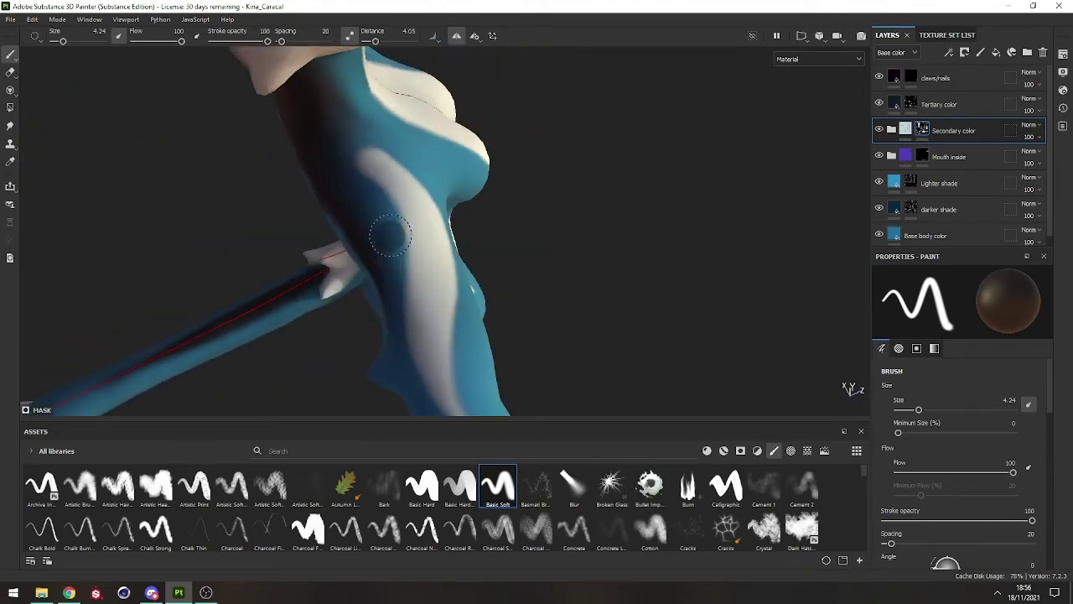
pyautogui.keyDown('alt'); pyautogui.moveTo(316, 145); pyautogui.dragTo(379, 293); pyautogui.keyUp('alt')
# Step: Examine the painted markings around the body in the Base color view and return to the Material view
pyautogui.click(818, 59)
pyautogui.click(800, 107)
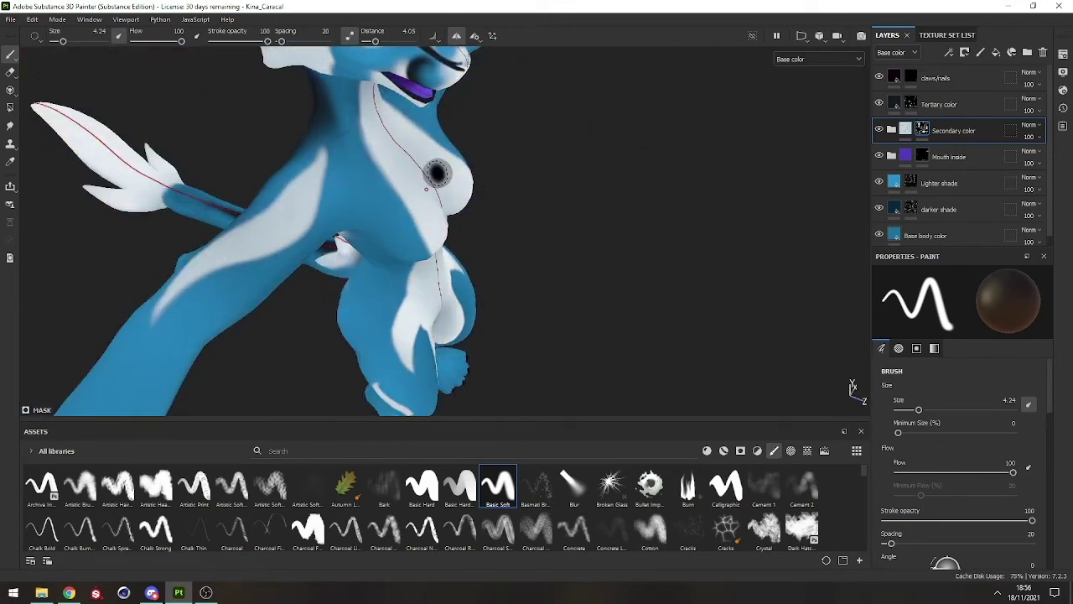
pyautogui.keyDown('alt'); pyautogui.moveTo(431, 180); pyautogui.dragTo(324, 207); pyautogui.keyUp('alt')
pyautogui.keyDown('alt'); pyautogui.moveTo(324, 207); pyautogui.dragTo(277, 167, button='right'); pyautogui.keyUp('alt')
pyautogui.keyDown('alt'); pyautogui.moveTo(277, 168); pyautogui.dragTo(289, 244); pyautogui.keyUp('alt')
pyautogui.keyDown('alt'); pyautogui.moveTo(289, 243); pyautogui.dragTo(290, 232, button='middle'); pyautogui.keyUp('alt')
pyautogui.moveTo(290, 233)
pyautogui.keyDown('alt'); pyautogui.mouseDown()
pyautogui.moveTo(478, 202)
pyautogui.moveTo(178, 227)
pyautogui.moveTo(202, 218)
pyautogui.moveTo(311, 240)
pyautogui.moveTo(411, 220)
pyautogui.mouseUp(); pyautogui.keyUp('alt')
pyautogui.press('m')
pyautogui.keyDown('alt'); pyautogui.moveTo(212, 237); pyautogui.dragTo(348, 282); pyautogui.keyUp('alt')
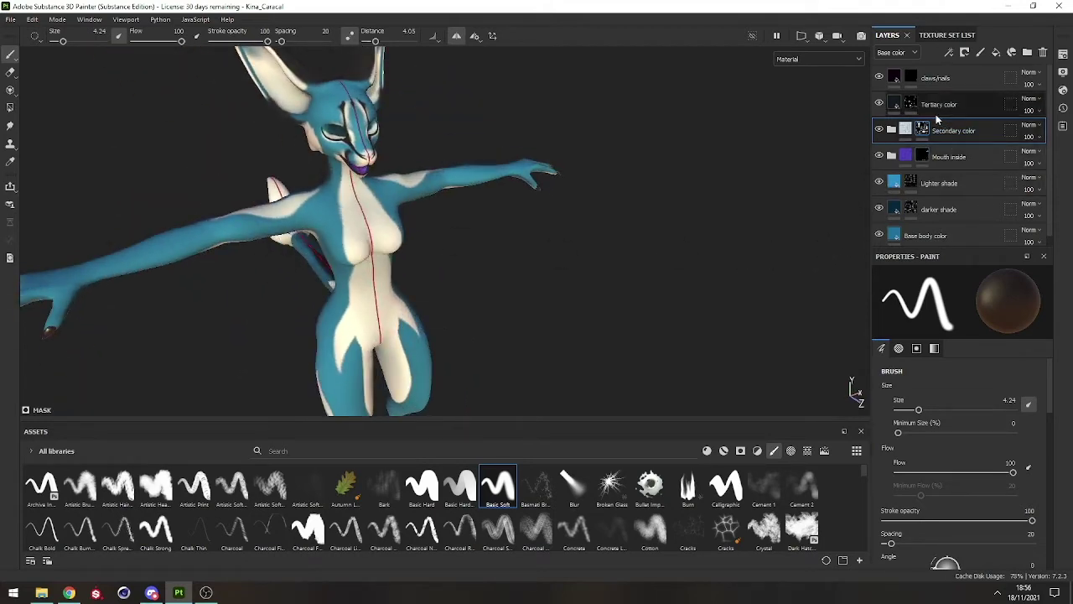
# Step: Select the Tertiary color mask and paint a wide dark patch over the side of the waist, undoing the trial strokes
pyautogui.keyDown('alt'); pyautogui.moveTo(736, 145); pyautogui.dragTo(477, 78); pyautogui.keyUp('alt')
pyautogui.keyDown('alt'); pyautogui.moveTo(316, 254); pyautogui.dragTo(83, 262); pyautogui.keyUp('alt')
pyautogui.scroll(3, 347, 243)
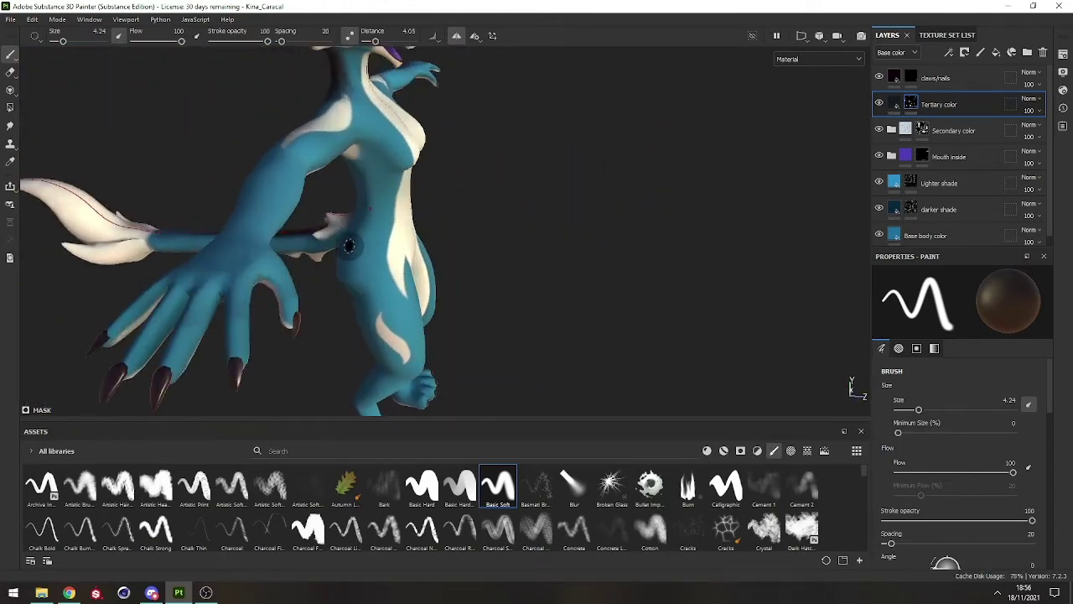
pyautogui.keyDown('alt'); pyautogui.moveTo(347, 242); pyautogui.dragTo(338, 118); pyautogui.keyUp('alt')
pyautogui.scroll(3, 352, 134)
pyautogui.keyDown('alt'); pyautogui.moveTo(381, 151); pyautogui.dragTo(390, 227, button='middle'); pyautogui.keyUp('alt')
pyautogui.keyDown('alt'); pyautogui.moveTo(390, 227); pyautogui.dragTo(403, 251); pyautogui.keyUp('alt')
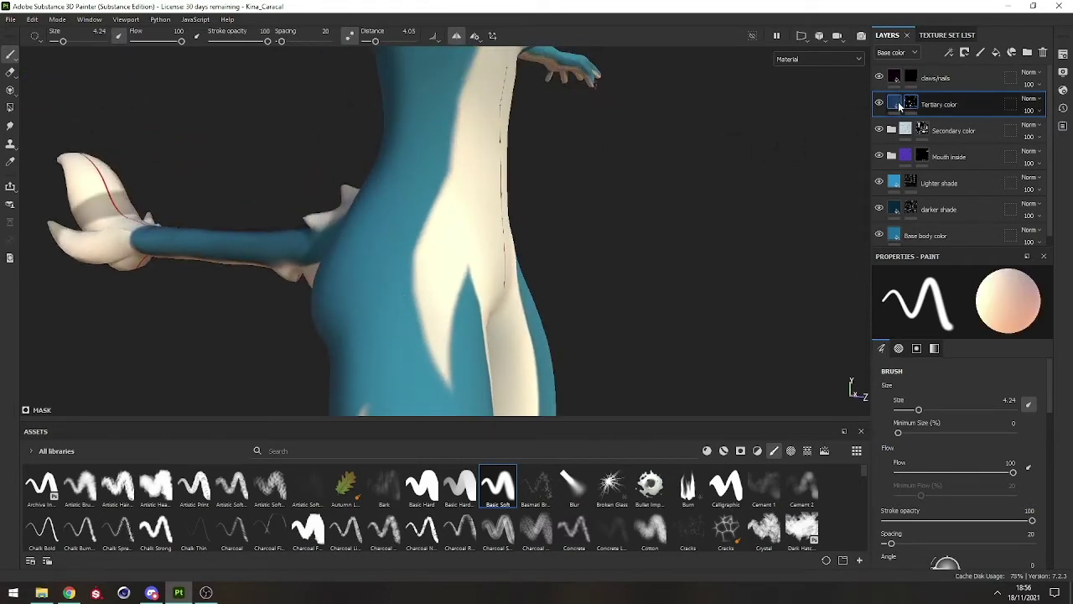
pyautogui.click(910, 112)
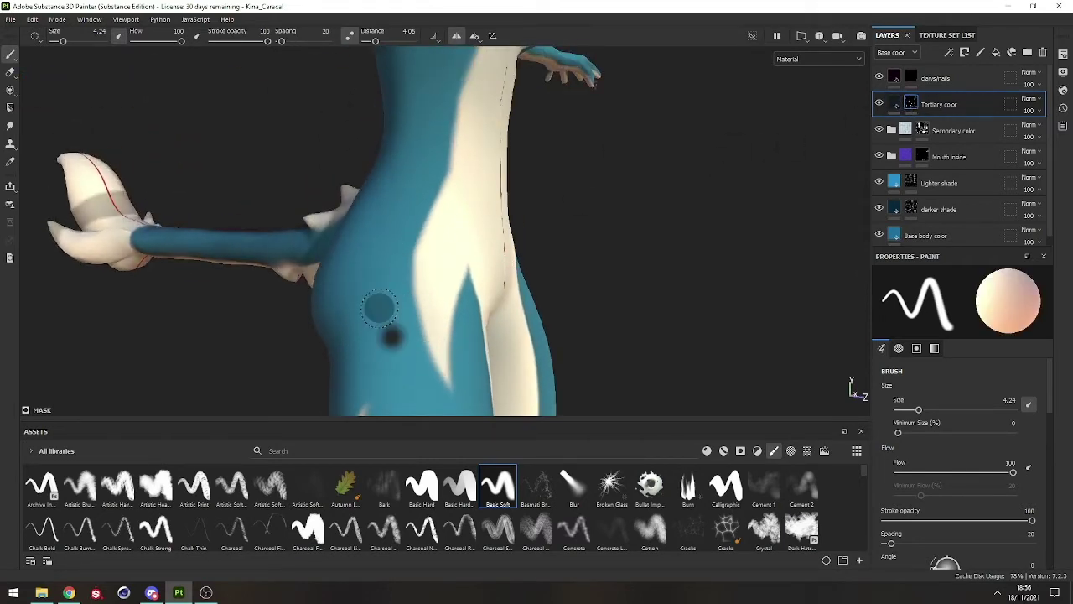
pyautogui.moveTo(380, 309); pyautogui.dragTo(418, 184)
pyautogui.hotkey('ctrl', 'z')
pyautogui.moveTo(410, 351)
pyautogui.mouseDown()
pyautogui.moveTo(428, 211)
pyautogui.moveTo(454, 188)
pyautogui.moveTo(433, 198)
pyautogui.mouseUp()
pyautogui.hotkey('ctrl', 'z')
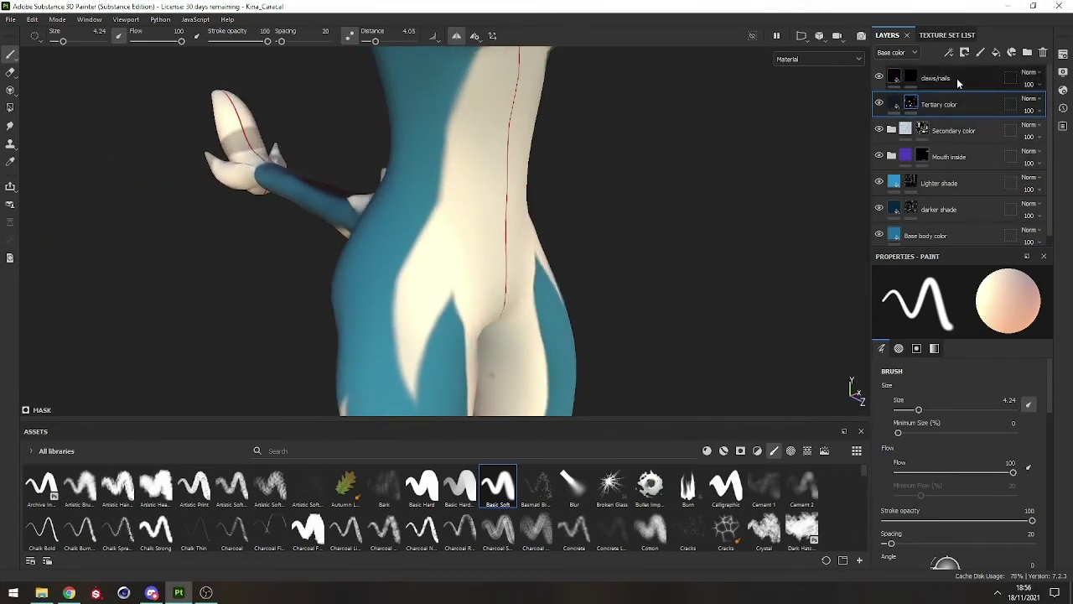
pyautogui.moveTo(430, 202)
pyautogui.keyDown('alt'); pyautogui.mouseDown()
pyautogui.moveTo(420, 286)
pyautogui.moveTo(426, 181)
pyautogui.moveTo(411, 269)
pyautogui.moveTo(343, 246)
pyautogui.mouseUp(); pyautogui.keyUp('alt')
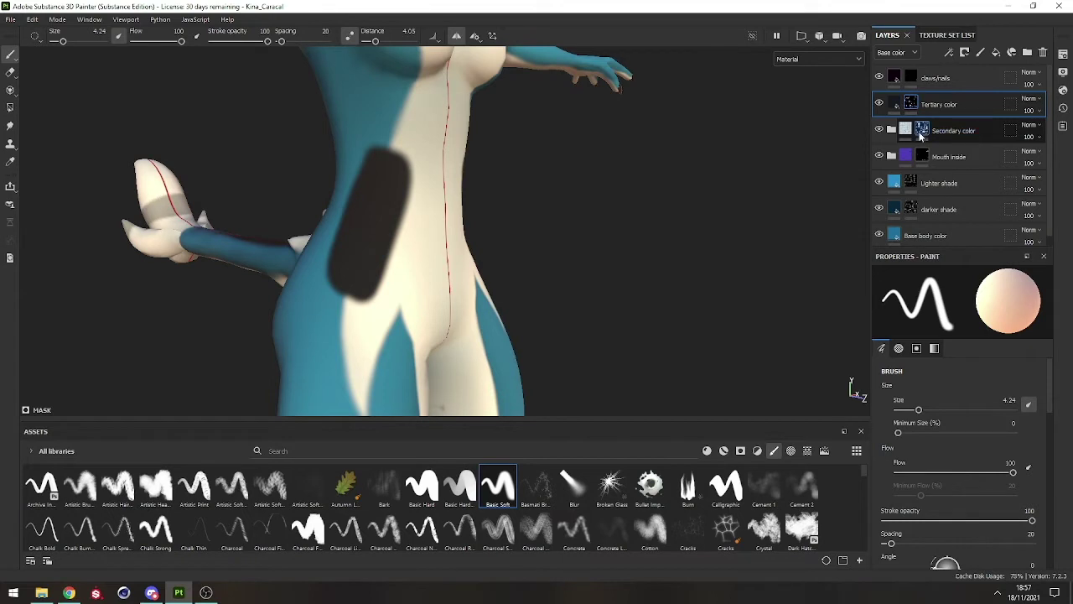
# Step: Try to paint a light border around the dark waist patch on the Secondary color mask
pyautogui.click(921, 136)
pyautogui.keyDown('alt'); pyautogui.moveTo(388, 224); pyautogui.dragTo(400, 242, button='middle'); pyautogui.keyUp('alt')
pyautogui.scroll(2, 394, 184)
pyautogui.keyDown('alt'); pyautogui.moveTo(391, 143); pyautogui.dragTo(450, 198, button='middle'); pyautogui.keyUp('alt')
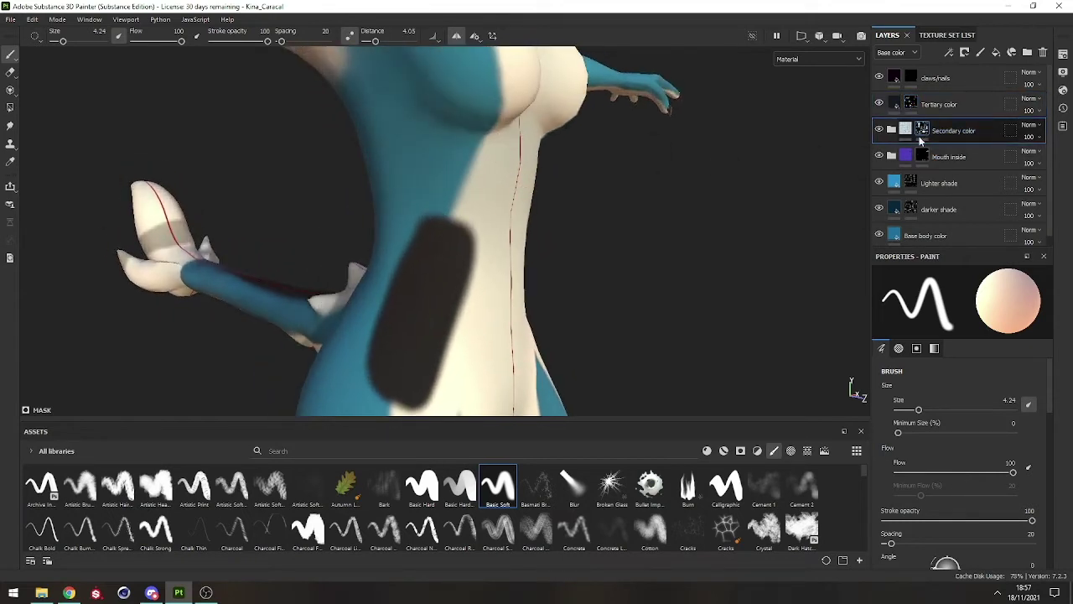
pyautogui.moveTo(461, 195)
pyautogui.mouseDown()
pyautogui.moveTo(392, 169)
pyautogui.moveTo(436, 244)
pyautogui.mouseUp()
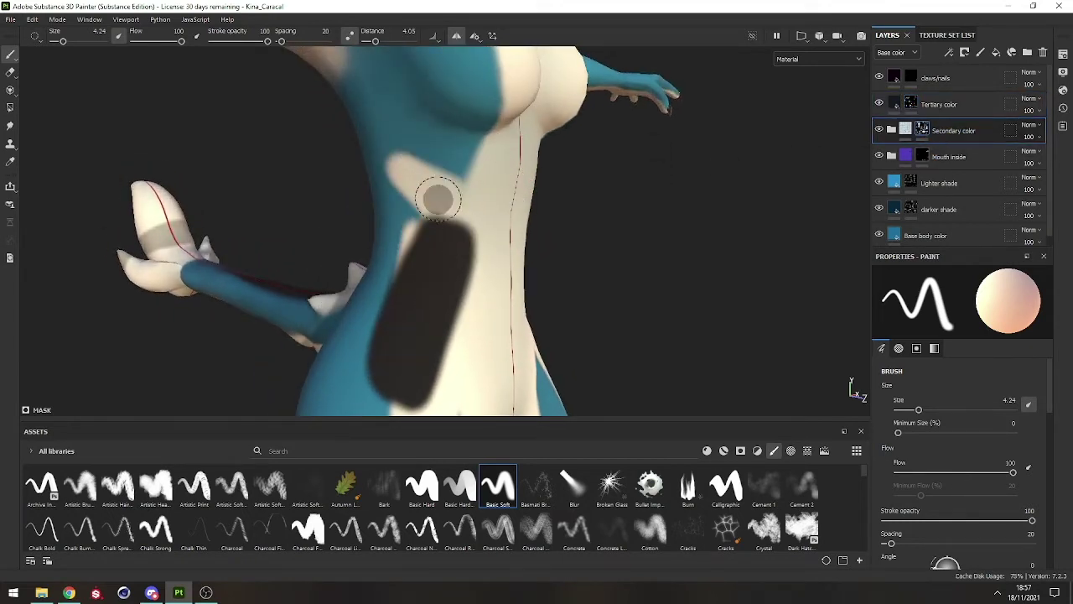
pyautogui.moveTo(437, 199)
pyautogui.mouseDown()
pyautogui.moveTo(361, 389)
pyautogui.moveTo(536, 239)
pyautogui.mouseUp()
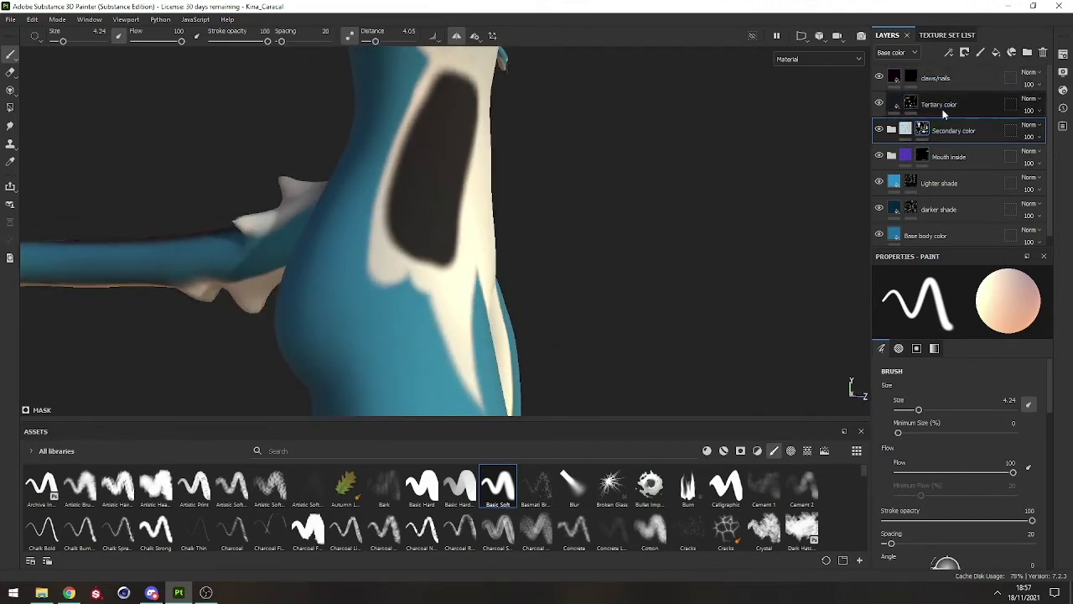
pyautogui.keyDown('alt'); pyautogui.moveTo(424, 145); pyautogui.dragTo(372, 260, button='middle'); pyautogui.keyUp('alt')
pyautogui.keyDown('alt'); pyautogui.moveTo(371, 259); pyautogui.dragTo(359, 149); pyautogui.keyUp('alt')
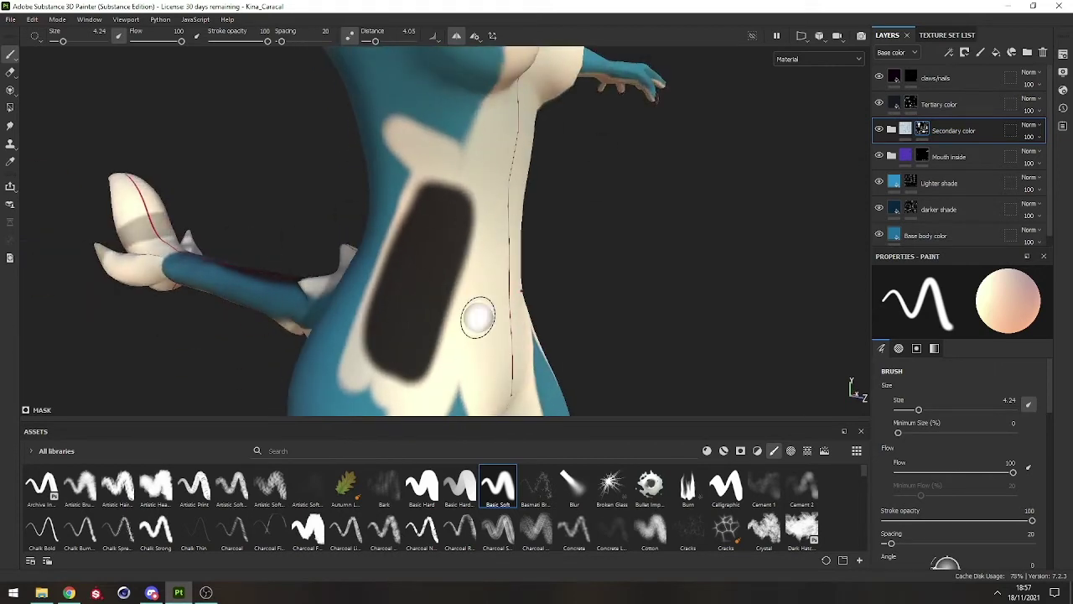
# Step: Undo the light border strokes and the dark patch on the side of the waist
pyautogui.hotkey('ctrl', 'z')
pyautogui.hotkey('ctrl', 'z')
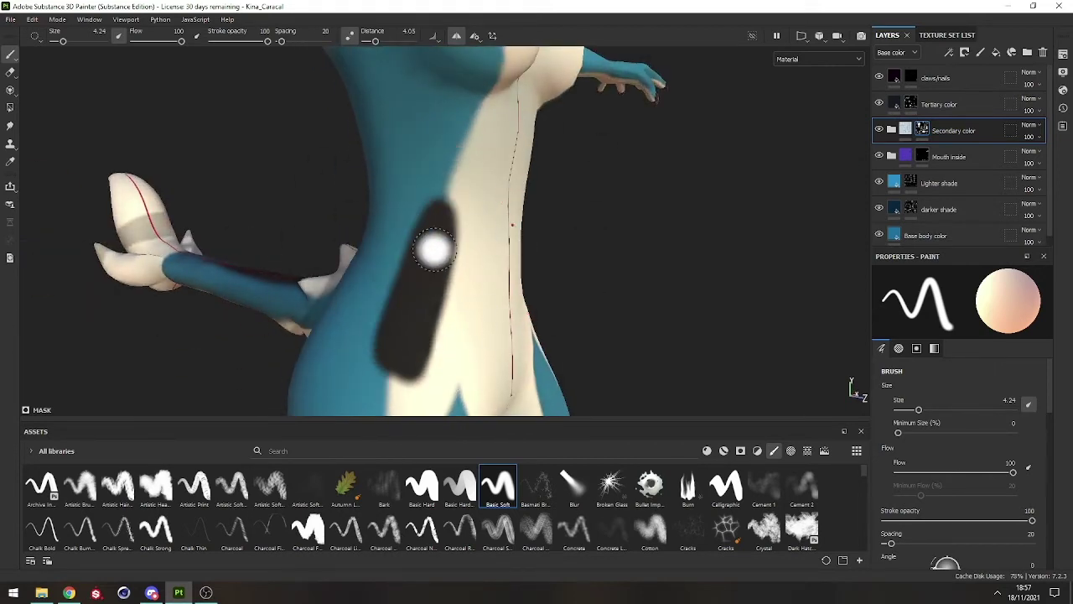
pyautogui.hotkey('ctrl', 'z')
# Step: Paint a curved dark stripe along the side of the waist on the Tertiary color mask with brush size 2.89
pyautogui.keyDown('alt'); pyautogui.moveTo(479, 276); pyautogui.dragTo(376, 264); pyautogui.keyUp('alt')
pyautogui.keyDown('alt'); pyautogui.moveTo(376, 264); pyautogui.dragTo(379, 229, button='right'); pyautogui.keyUp('alt')
pyautogui.keyDown('alt'); pyautogui.moveTo(379, 228); pyautogui.dragTo(417, 158, button='middle'); pyautogui.keyUp('alt')
pyautogui.keyDown('alt'); pyautogui.moveTo(417, 159); pyautogui.dragTo(428, 171, button='right'); pyautogui.keyUp('alt')
pyautogui.keyDown('ctrl'); pyautogui.moveTo(427, 171); pyautogui.dragTo(406, 173, button='right'); pyautogui.keyUp('ctrl')
pyautogui.click(917, 105)
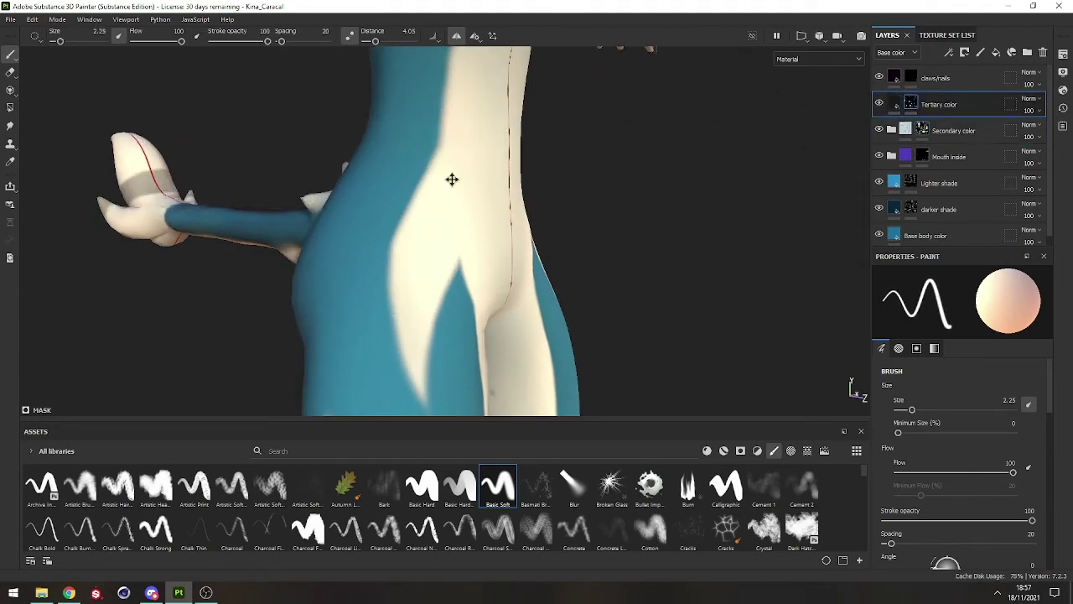
pyautogui.keyDown('alt'); pyautogui.moveTo(450, 177); pyautogui.dragTo(402, 254); pyautogui.keyUp('alt')
pyautogui.press(']')
pyautogui.moveTo(344, 348); pyautogui.dragTo(344, 317)
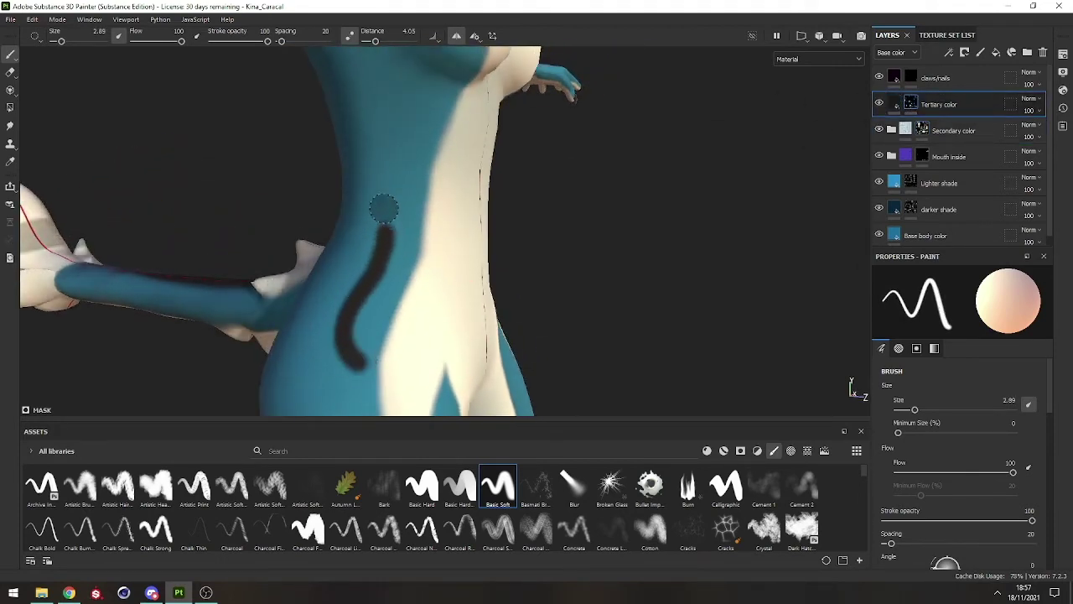
pyautogui.moveTo(424, 191)
pyautogui.keyDown('alt'); pyautogui.mouseDown()
pyautogui.moveTo(371, 163)
pyautogui.moveTo(350, 286)
pyautogui.mouseUp(); pyautogui.keyUp('alt')
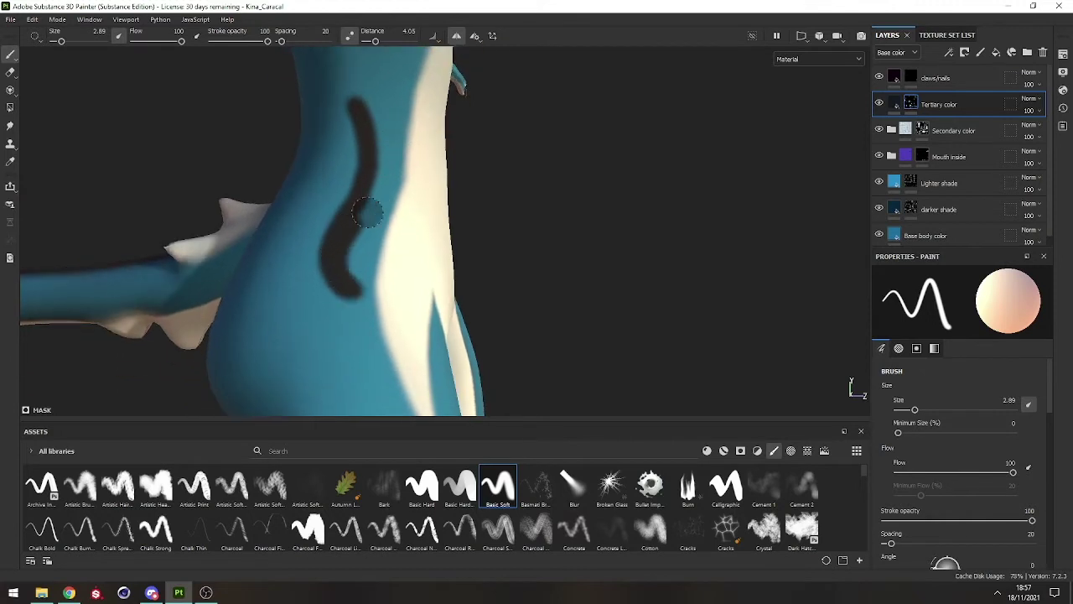
# Step: Erase the edges of the dark waist stripe so that its ends taper, and check it from several sides
pyautogui.press('x')
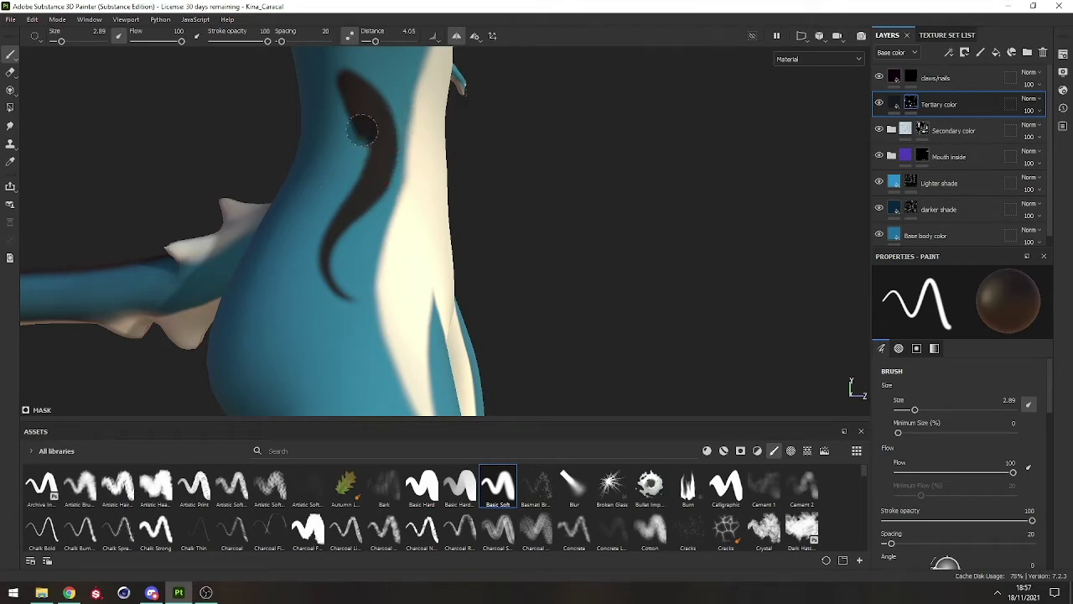
pyautogui.press('x')
pyautogui.scroll(-5, 398, 249)
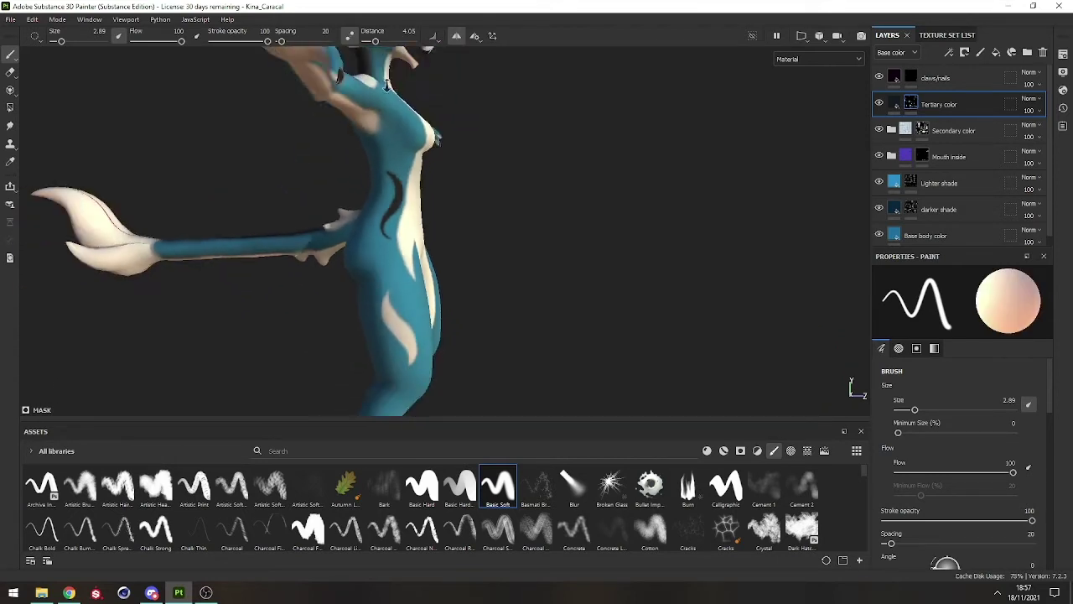
pyautogui.moveTo(397, 244)
pyautogui.keyDown('alt'); pyautogui.mouseDown()
pyautogui.moveTo(196, 212)
pyautogui.moveTo(489, 242)
pyautogui.moveTo(434, 212)
pyautogui.mouseUp(); pyautogui.keyUp('alt')
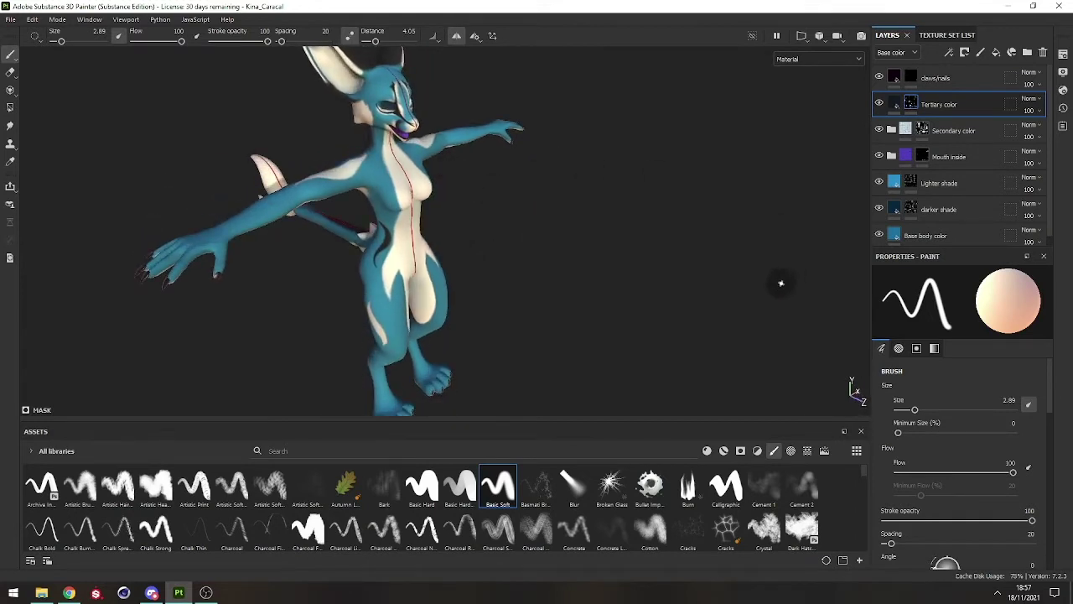
pyautogui.scroll(-2, 411, 251)
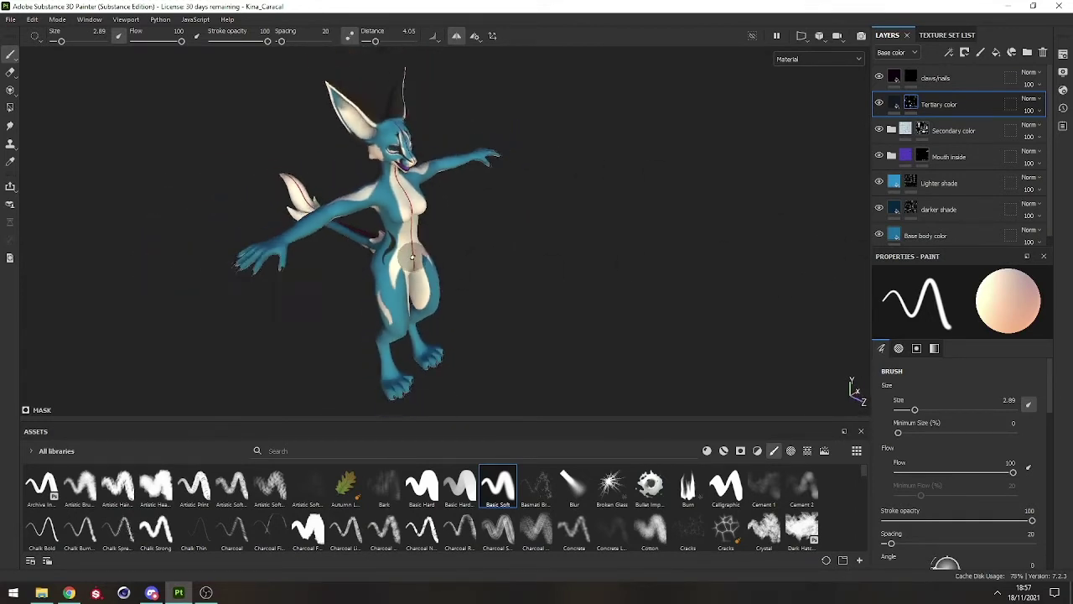
pyautogui.scroll(7, 385, 258)
pyautogui.keyDown('alt'); pyautogui.moveTo(372, 257); pyautogui.dragTo(408, 266); pyautogui.keyUp('alt')
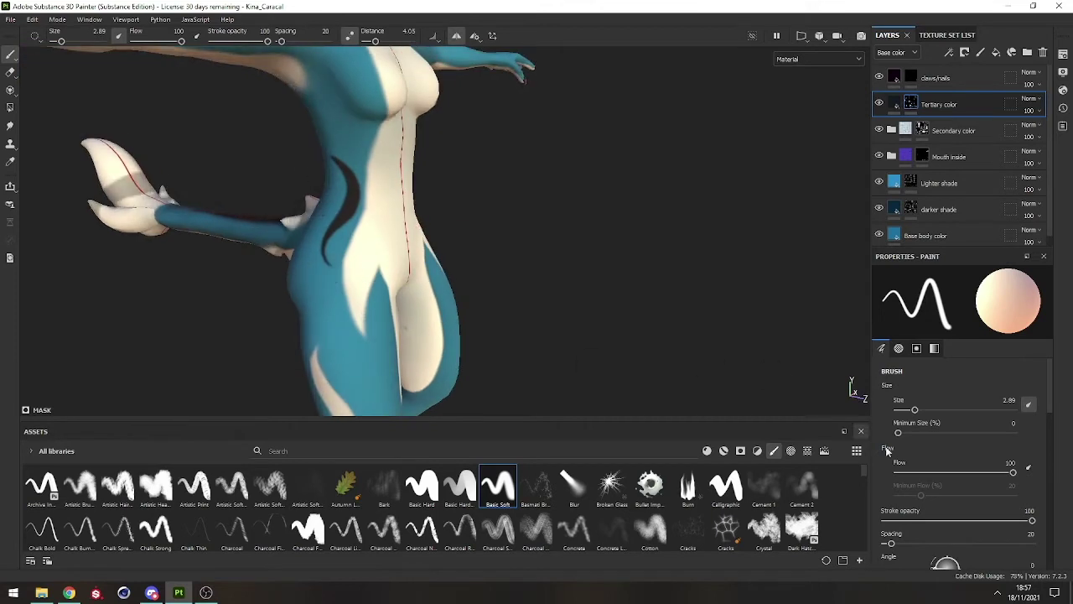
# Step: Browse the brush alphas, search for "alpha trian" and set the brush alpha to Triangle Rounded
pyautogui.scroll(-8, 962, 482)
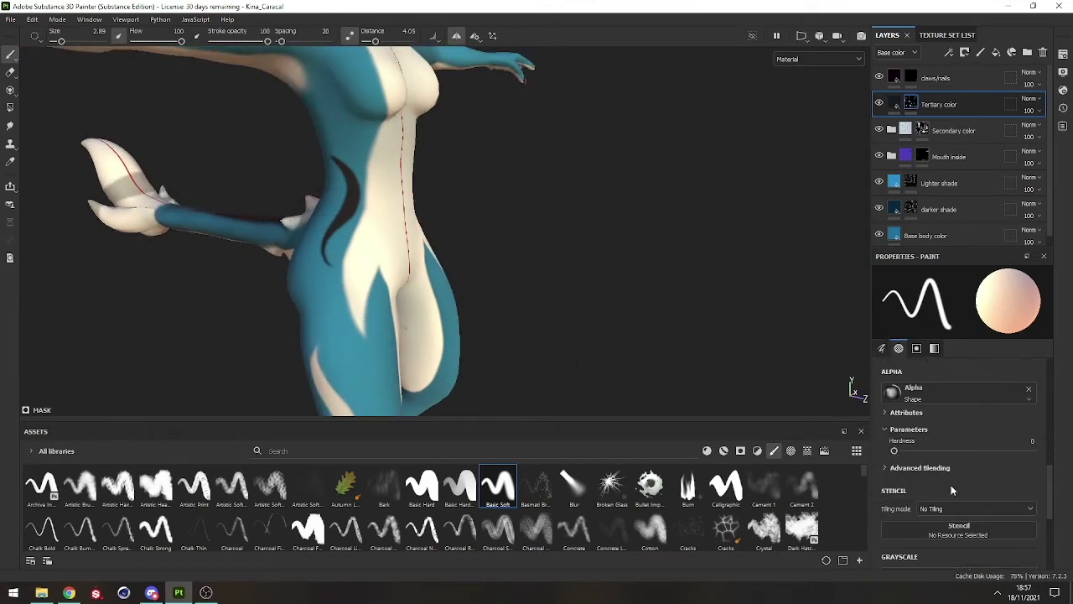
pyautogui.click(971, 390)
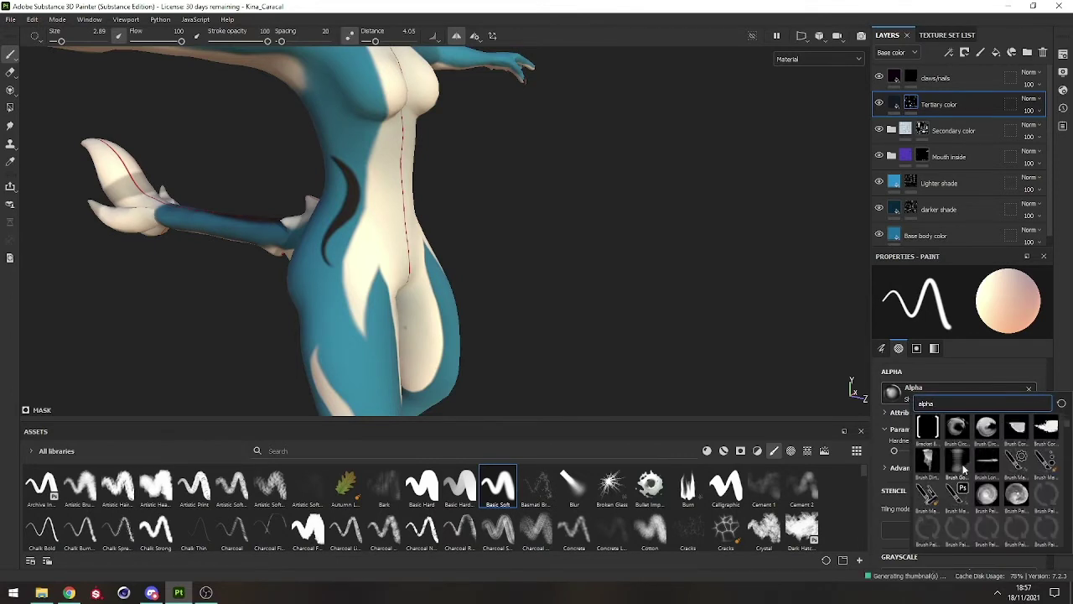
pyautogui.scroll(-5, 966, 466)
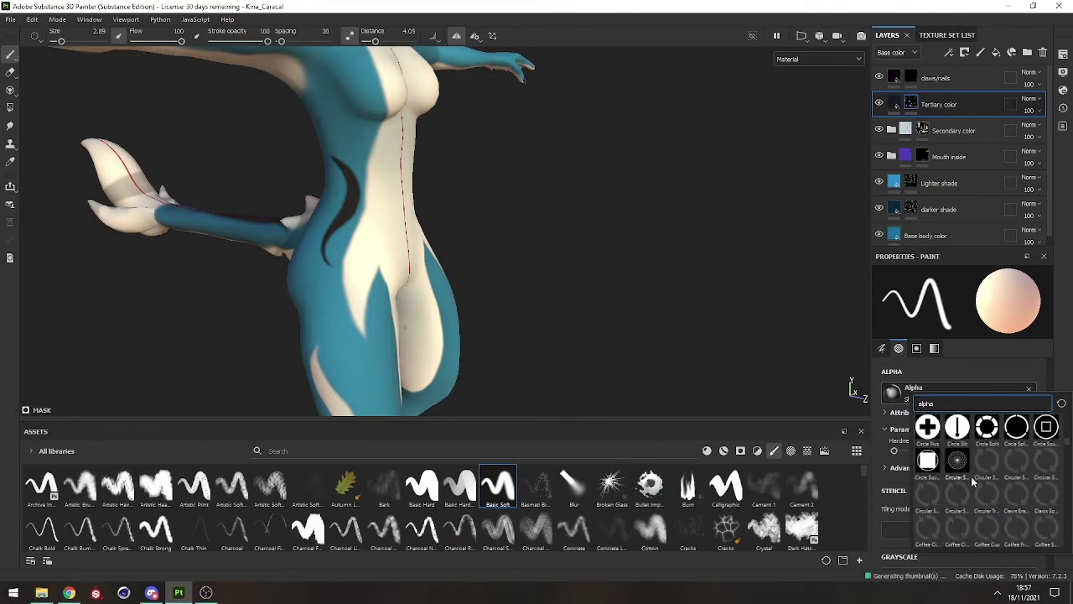
pyautogui.scroll(-3, 971, 481)
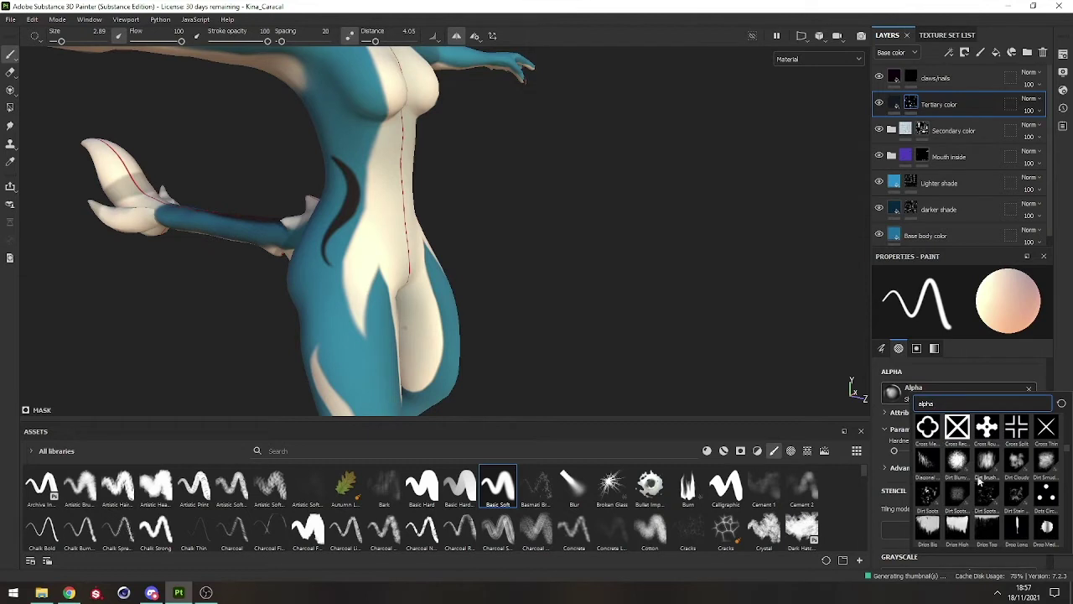
pyautogui.scroll(-5, 977, 469)
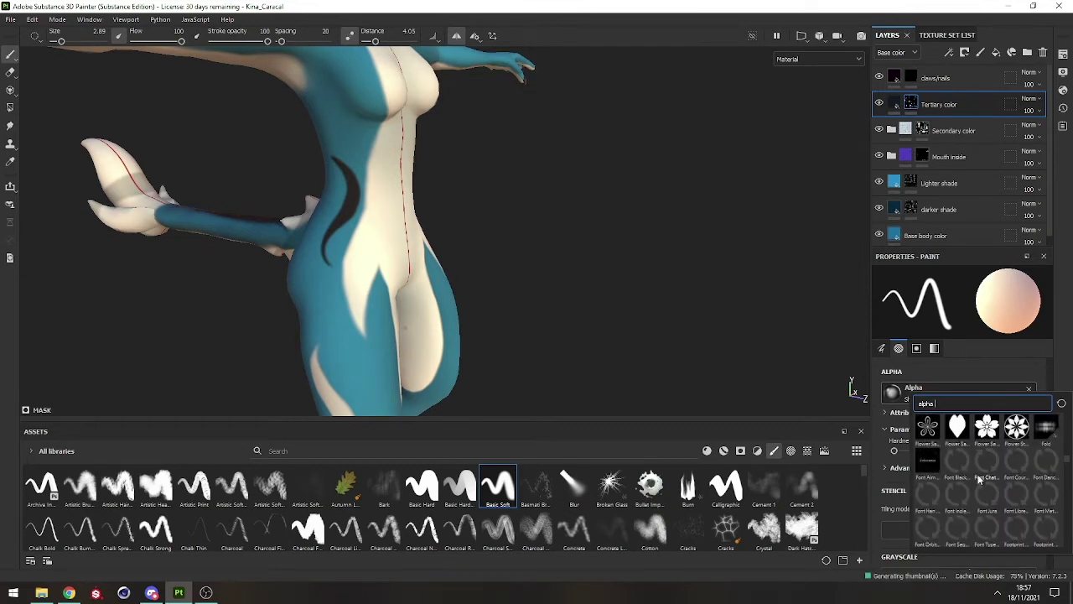
pyautogui.scroll(-5, 979, 483)
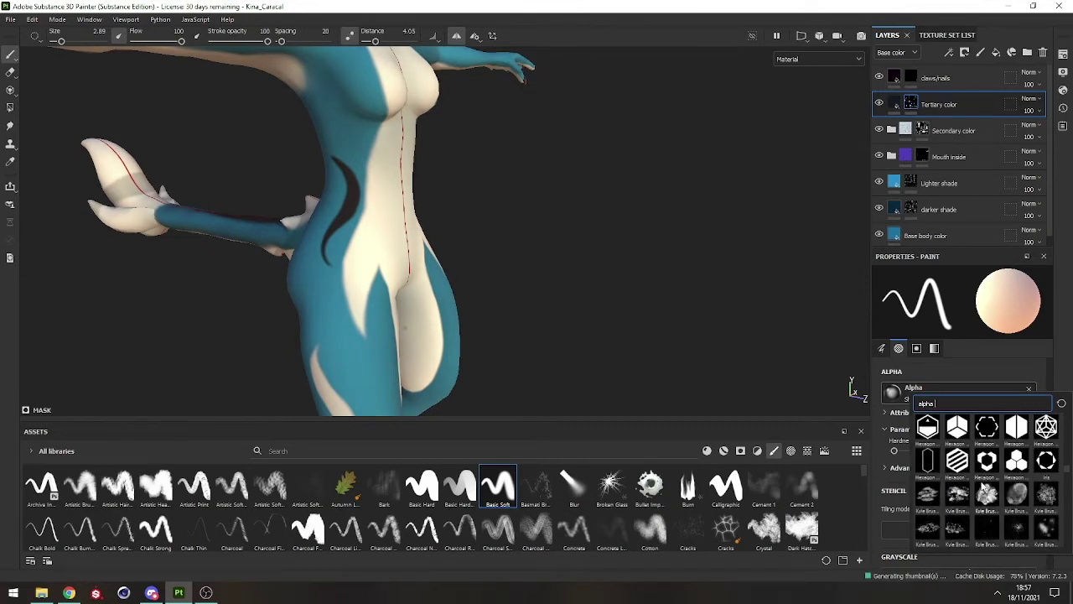
pyautogui.moveTo(981, 484)
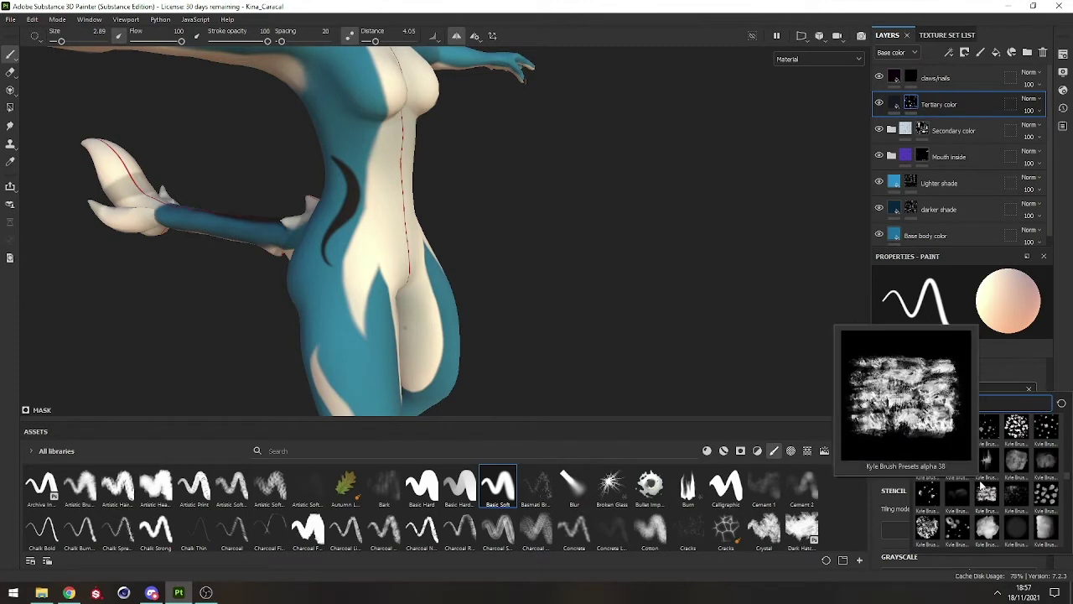
pyautogui.scroll(-5, 981, 485)
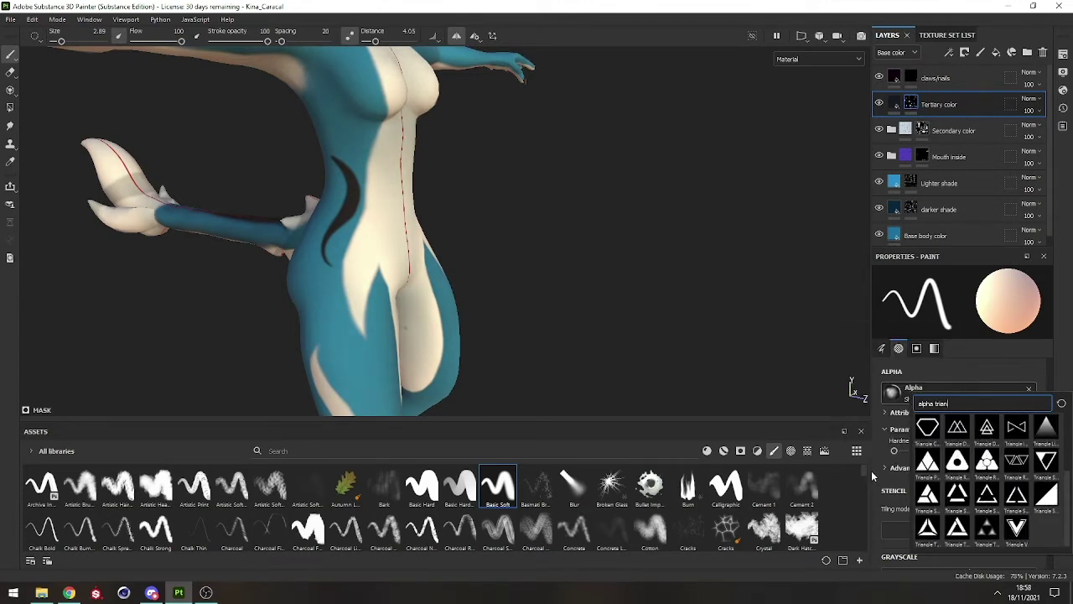
pyautogui.click(957, 461)
# Step: Enlarge the brush to 9.36 and stamp the rounded triangle on the forearm
pyautogui.keyDown('alt'); pyautogui.moveTo(335, 173); pyautogui.dragTo(413, 278); pyautogui.keyUp('alt')
pyautogui.moveTo(377, 258)
pyautogui.keyDown('ctrl'); pyautogui.mouseDown(button='right')
pyautogui.moveTo(384, 243)
pyautogui.moveTo(383, 287)
pyautogui.mouseUp(button='right'); pyautogui.keyUp('ctrl')
pyautogui.moveTo(383, 288)
pyautogui.keyDown('alt'); pyautogui.mouseDown()
pyautogui.moveTo(259, 348)
pyautogui.moveTo(162, 340)
pyautogui.moveTo(209, 283)
pyautogui.moveTo(205, 320)
pyautogui.mouseUp(); pyautogui.keyUp('alt')
pyautogui.click(161, 235)
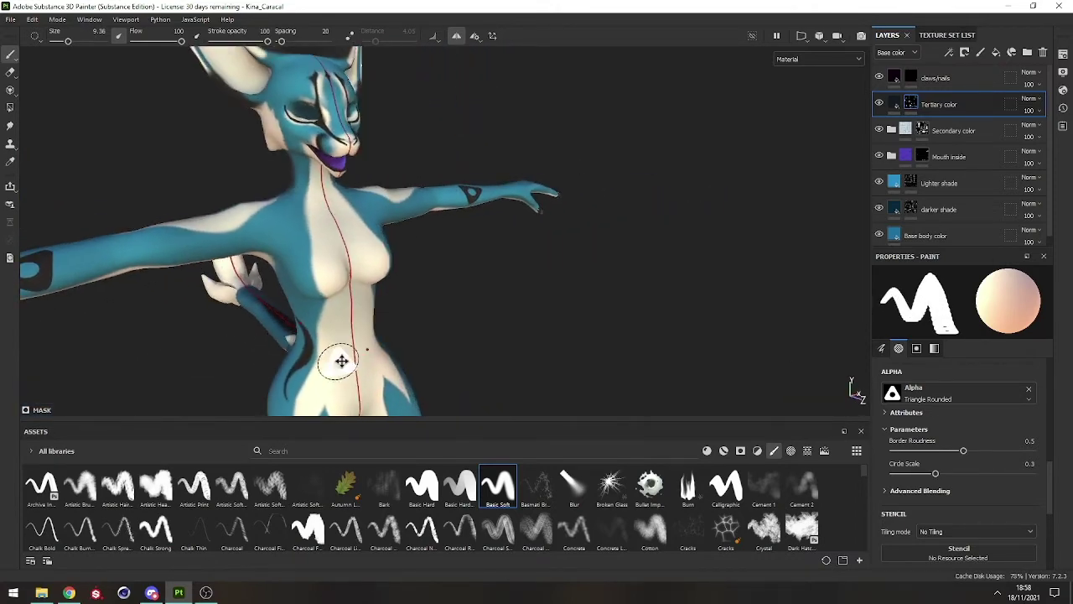
# Step: Stamp the rounded triangle on the front of the thigh above the knee
pyautogui.keyDown('alt'); pyautogui.moveTo(341, 360); pyautogui.dragTo(362, 114, button='middle'); pyautogui.keyUp('alt')
pyautogui.click(340, 298)
pyautogui.keyDown('alt'); pyautogui.moveTo(373, 406); pyautogui.dragTo(357, 284, button='middle'); pyautogui.keyUp('alt')
pyautogui.keyDown('alt'); pyautogui.moveTo(357, 285); pyautogui.dragTo(302, 260); pyautogui.keyUp('alt')
pyautogui.keyDown('alt'); pyautogui.moveTo(302, 257); pyautogui.dragTo(315, 379, button='middle'); pyautogui.keyUp('alt')
pyautogui.keyDown('alt'); pyautogui.moveTo(316, 379); pyautogui.dragTo(347, 357); pyautogui.keyUp('alt')
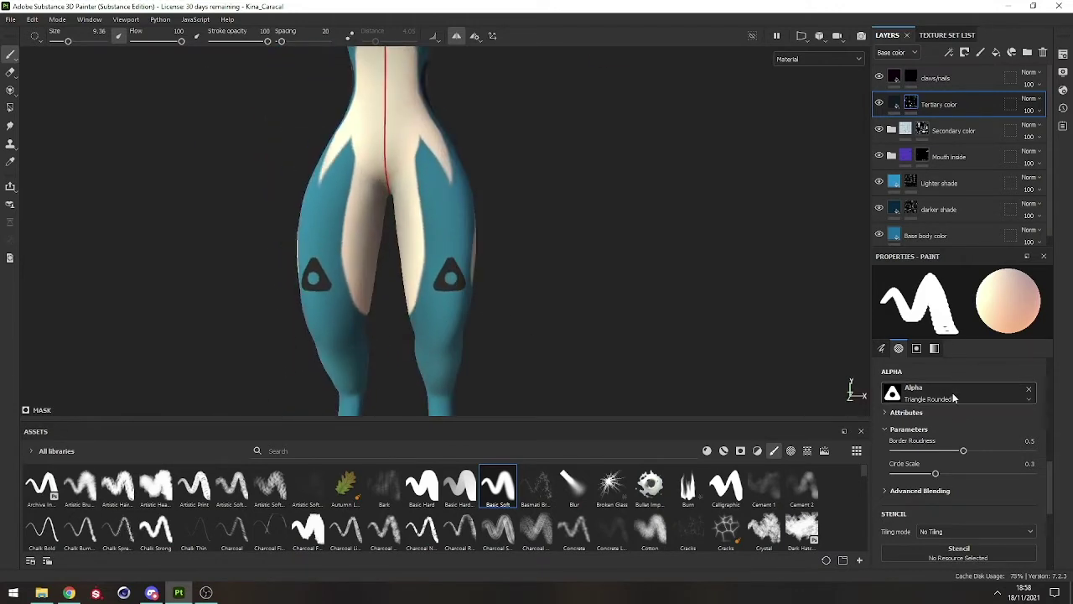
# Step: Switch to File Explorer, examine the logo_whatever.png image in the photo viewer and close the viewer
pyautogui.click(954, 398)
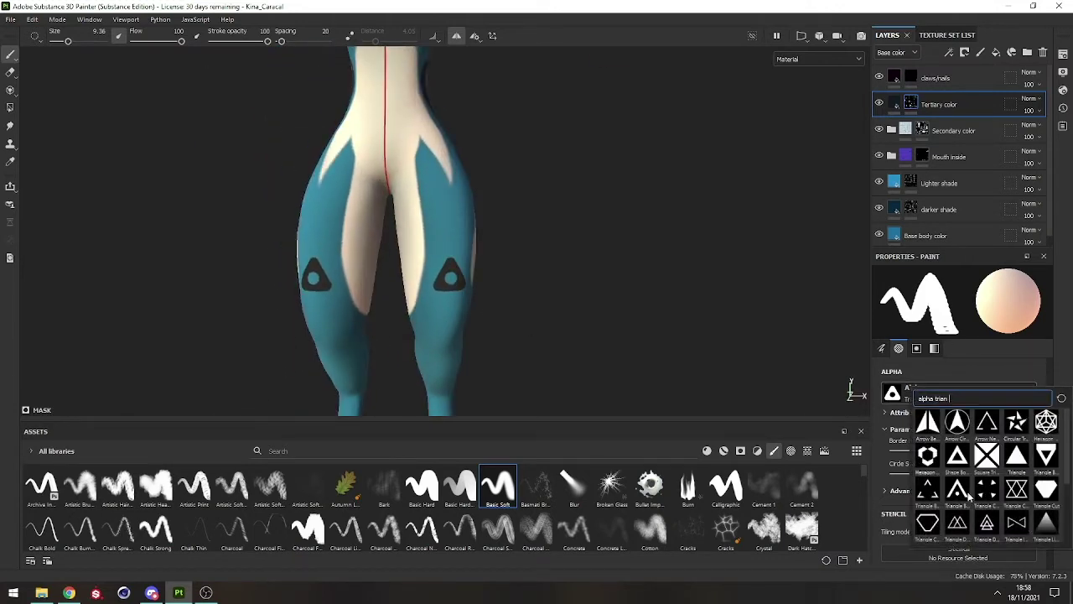
pyautogui.click(702, 348)
pyautogui.click(41, 593)
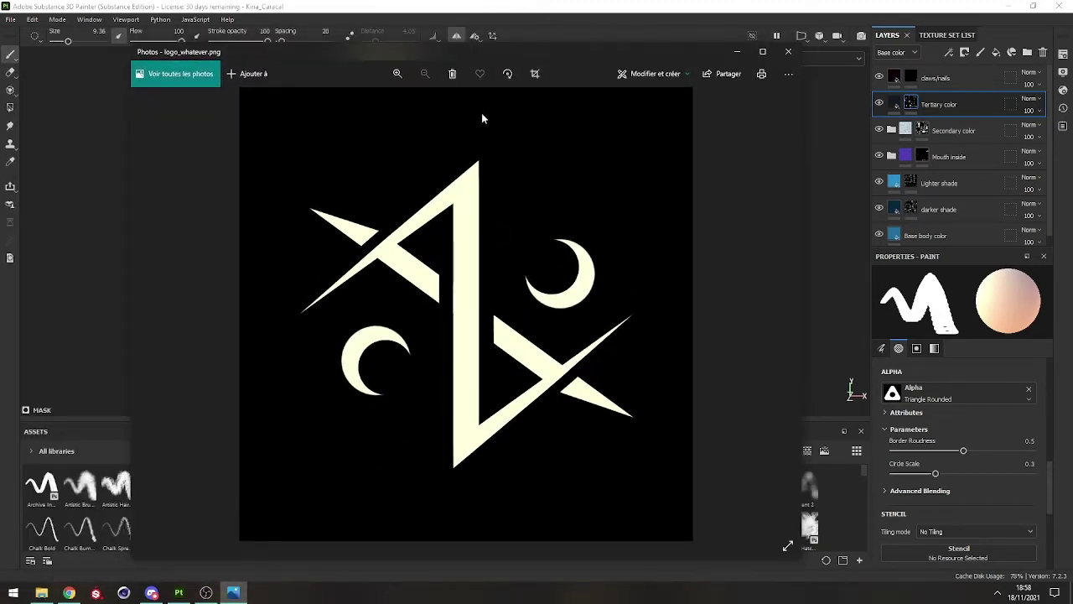
pyautogui.moveTo(510, 54); pyautogui.dragTo(2, 69)
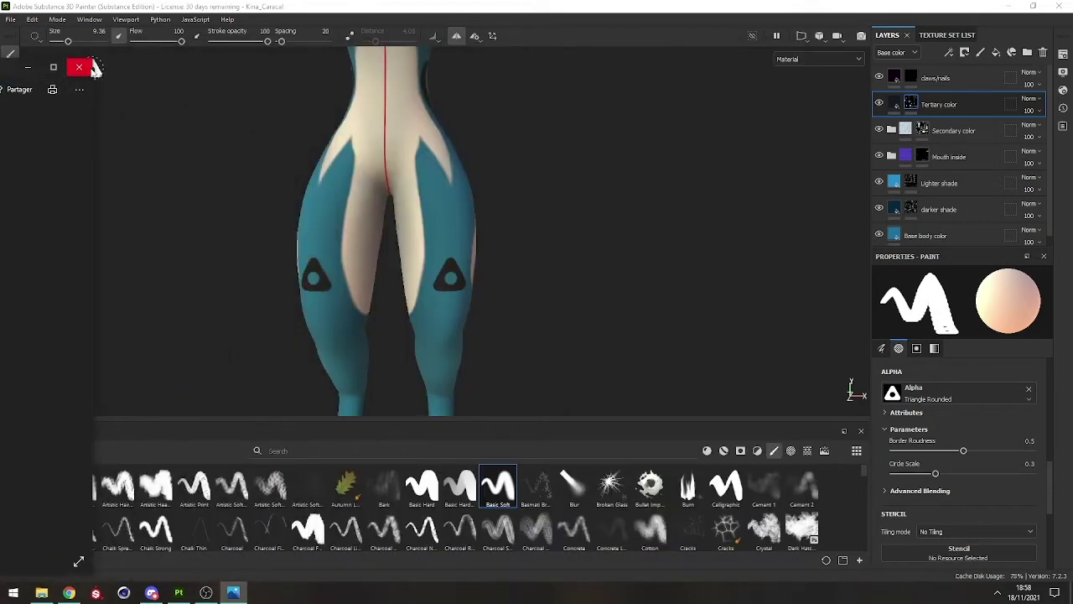
pyautogui.click(80, 67)
# Step: Import logo_whatever.png from the "to figure out" folder as an alpha into the library 'your_assets'
pyautogui.moveTo(2, 276); pyautogui.dragTo(205, 303)
pyautogui.moveTo(2, 91); pyautogui.dragTo(408, 67)
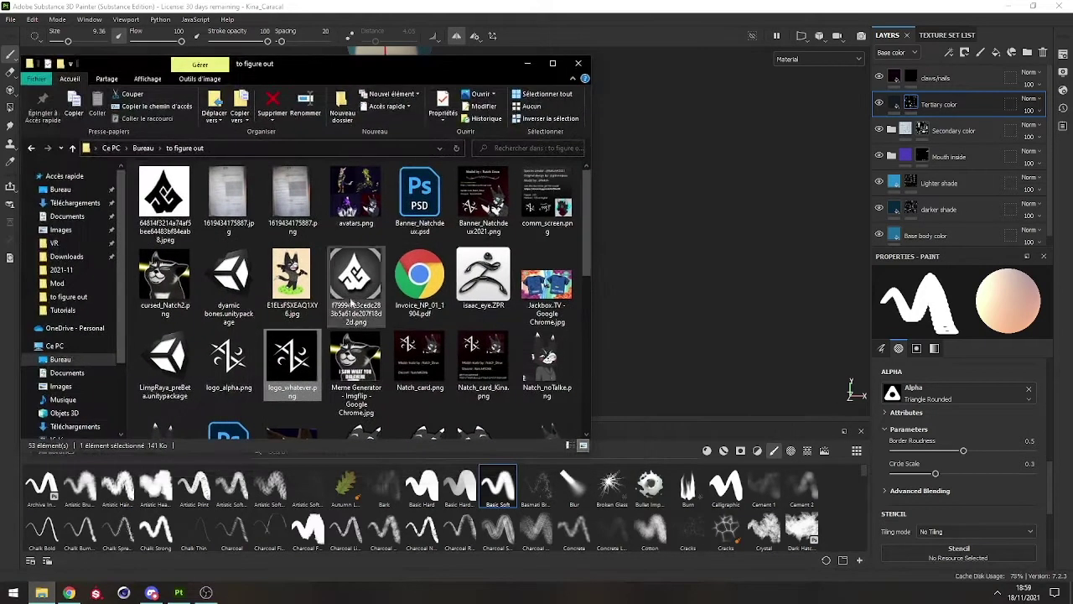
pyautogui.moveTo(292, 339)
pyautogui.mouseDown()
pyautogui.moveTo(732, 465)
pyautogui.moveTo(493, 344)
pyautogui.moveTo(698, 264)
pyautogui.moveTo(696, 310)
pyautogui.moveTo(671, 278)
pyautogui.moveTo(604, 503)
pyautogui.moveTo(616, 508)
pyautogui.moveTo(420, 332)
pyautogui.moveTo(694, 404)
pyautogui.moveTo(684, 275)
pyautogui.moveTo(420, 289)
pyautogui.moveTo(716, 267)
pyautogui.moveTo(285, 366)
pyautogui.moveTo(530, 533)
pyautogui.mouseUp()
pyautogui.click(676, 335)
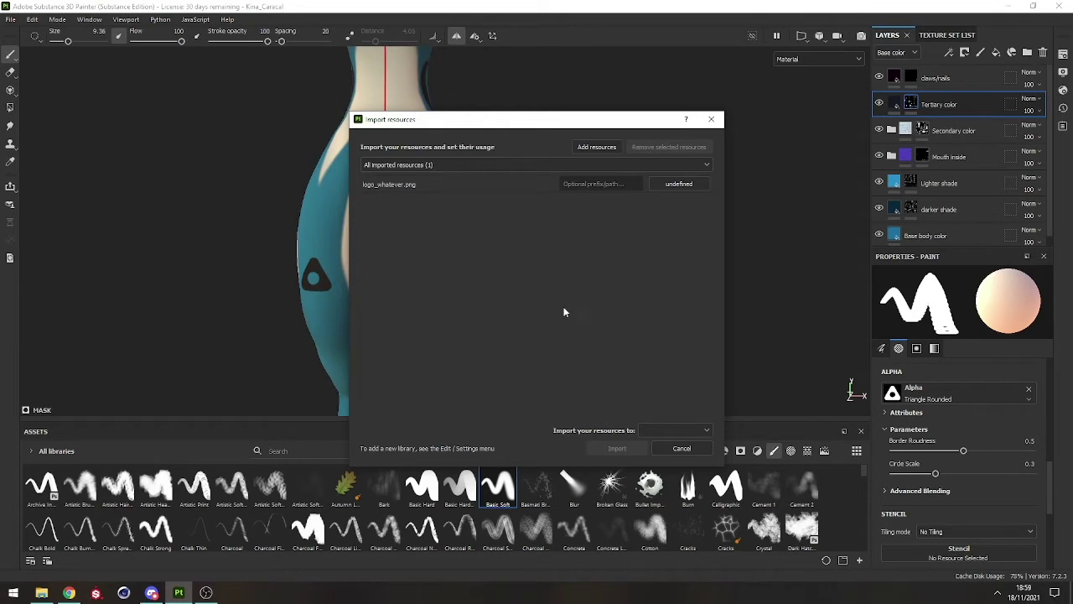
pyautogui.click(699, 184)
pyautogui.click(718, 186)
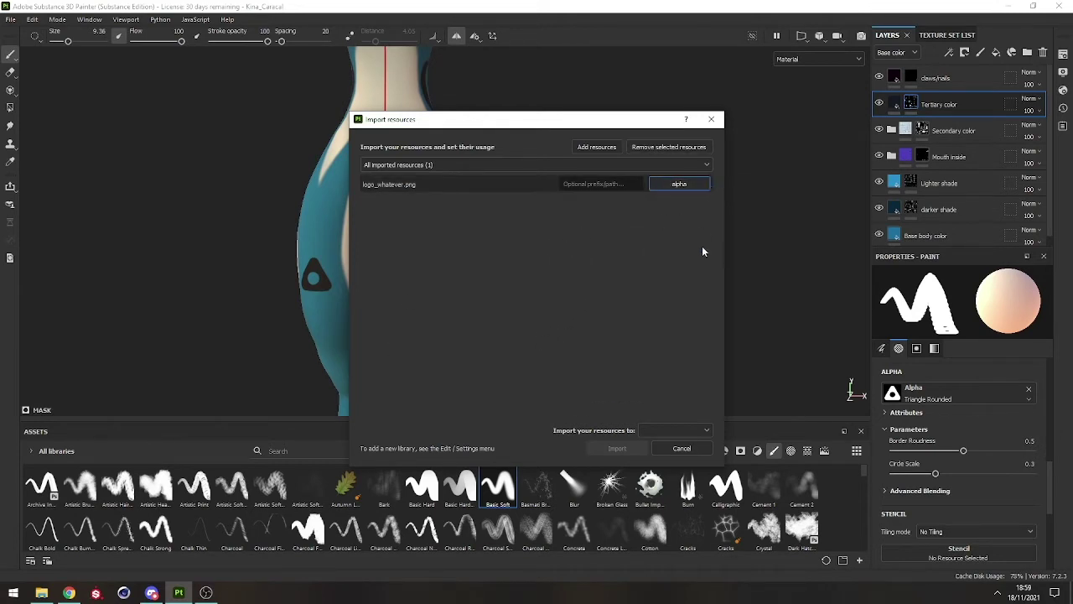
pyautogui.click(677, 432)
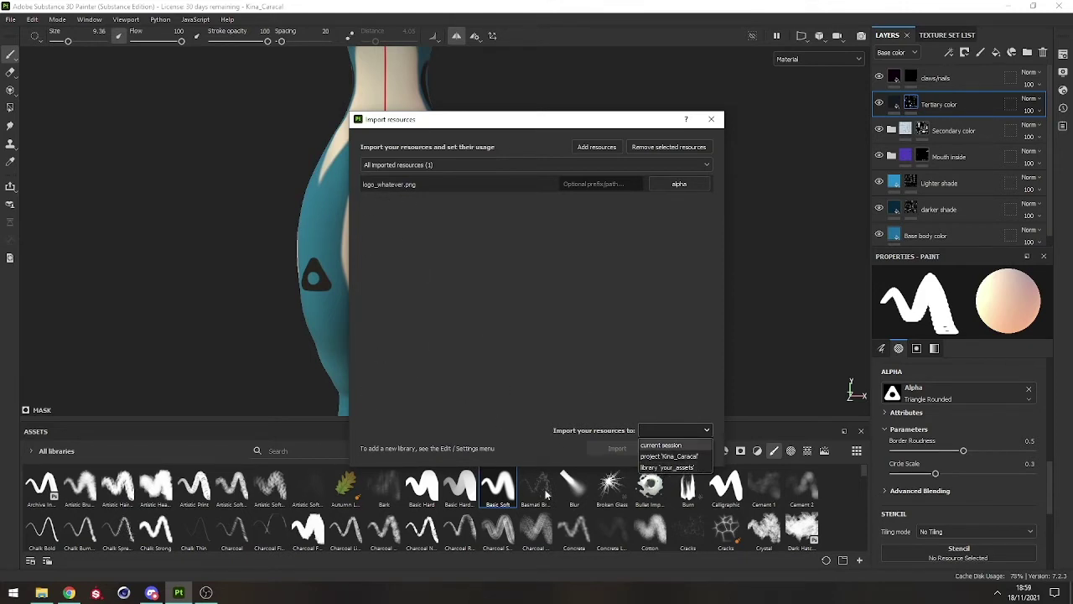
pyautogui.click(680, 468)
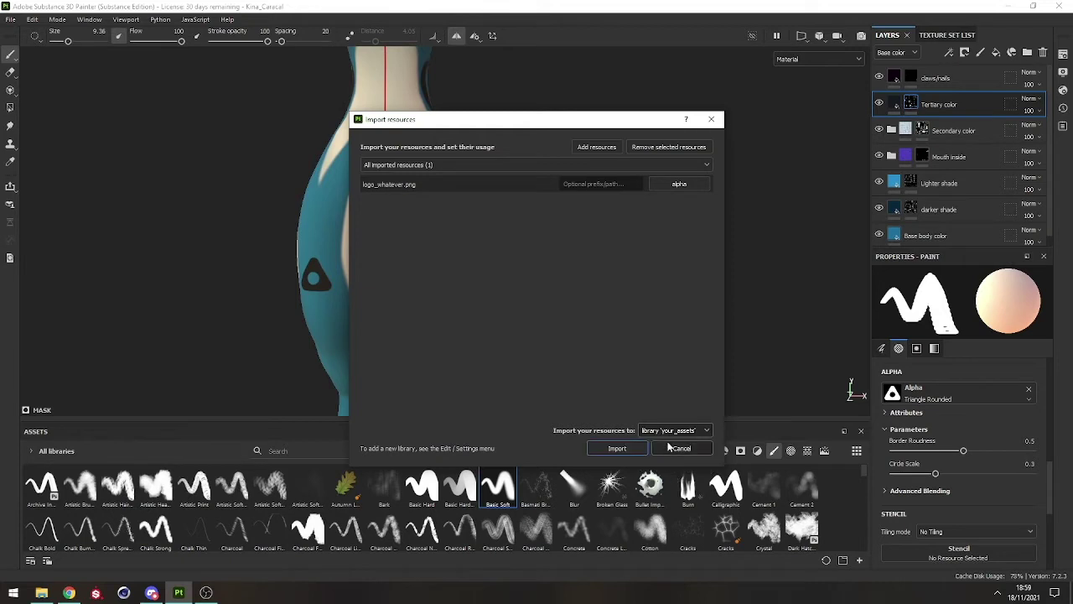
pyautogui.click(615, 449)
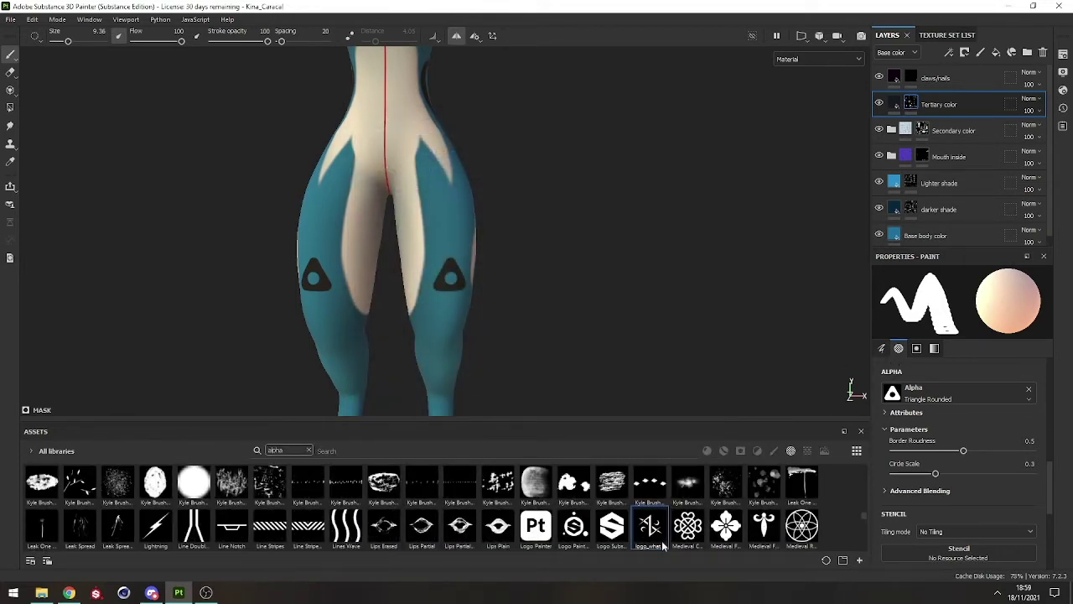
# Step: Set logo_whatever as the brush alpha, enlarge the brush to 14.91 and stamp the logo on the upper thigh
pyautogui.moveTo(651, 530); pyautogui.dragTo(927, 394)
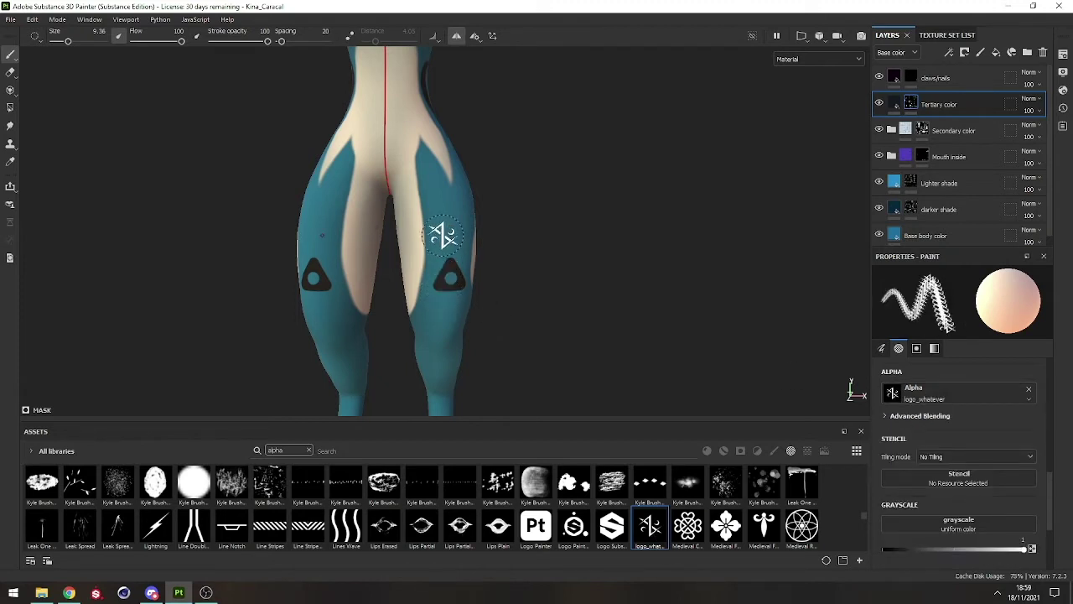
pyautogui.keyDown('ctrl'); pyautogui.moveTo(443, 236); pyautogui.dragTo(457, 231, button='right'); pyautogui.keyUp('ctrl')
pyautogui.click(441, 209)
pyautogui.keyDown('alt'); pyautogui.moveTo(444, 220); pyautogui.dragTo(337, 269); pyautogui.keyUp('alt')
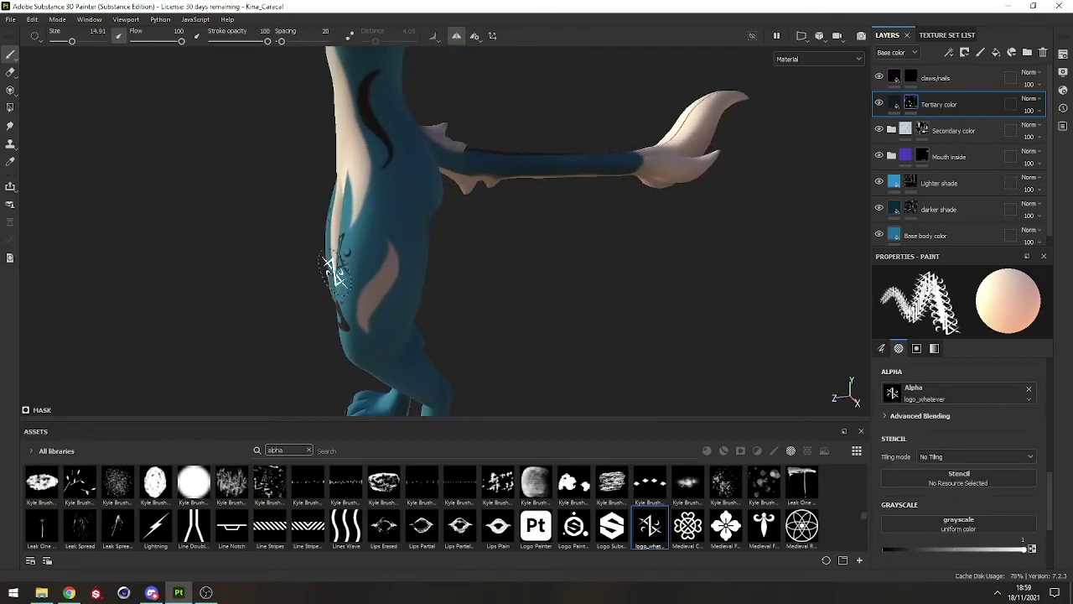
# Step: Try to paint a stroke with the logo alpha and undo the latest strokes
pyautogui.moveTo(418, 339)
pyautogui.keyDown('alt'); pyautogui.mouseDown()
pyautogui.moveTo(337, 307)
pyautogui.moveTo(425, 314)
pyautogui.mouseUp(); pyautogui.keyUp('alt')
pyautogui.moveTo(300, 226)
pyautogui.mouseDown()
pyautogui.moveTo(326, 350)
pyautogui.moveTo(350, 142)
pyautogui.moveTo(303, 122)
pyautogui.mouseUp()
pyautogui.hotkey('ctrl', 'z')
pyautogui.hotkey('ctrl', 'z')
pyautogui.keyDown('alt'); pyautogui.moveTo(311, 302); pyautogui.dragTo(436, 312); pyautogui.keyUp('alt')
pyautogui.keyDown('alt'); pyautogui.moveTo(453, 322); pyautogui.dragTo(721, 511, button='right'); pyautogui.keyUp('alt')
pyautogui.keyDown('alt'); pyautogui.moveTo(520, 371); pyautogui.dragTo(96, 63, button='right'); pyautogui.keyUp('alt')
pyautogui.keyDown('alt'); pyautogui.moveTo(386, 327); pyautogui.dragTo(470, 344); pyautogui.keyUp('alt')
pyautogui.keyDown('alt'); pyautogui.moveTo(470, 344); pyautogui.dragTo(285, 210, button='right'); pyautogui.keyUp('alt')
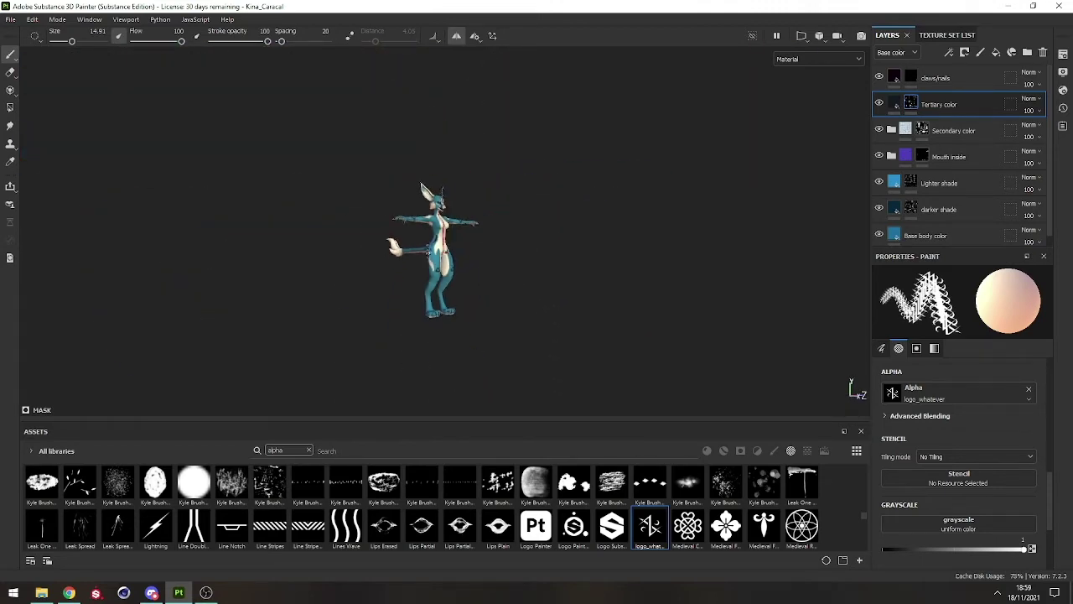
# Step: Examine the painted character from several angles and check the brush's alpha, stencil and grayscale properties
pyautogui.keyDown('alt'); pyautogui.moveTo(402, 252); pyautogui.dragTo(540, 344, button='right'); pyautogui.keyUp('alt')
pyautogui.keyDown('alt'); pyautogui.moveTo(486, 310); pyautogui.dragTo(457, 289); pyautogui.keyUp('alt')
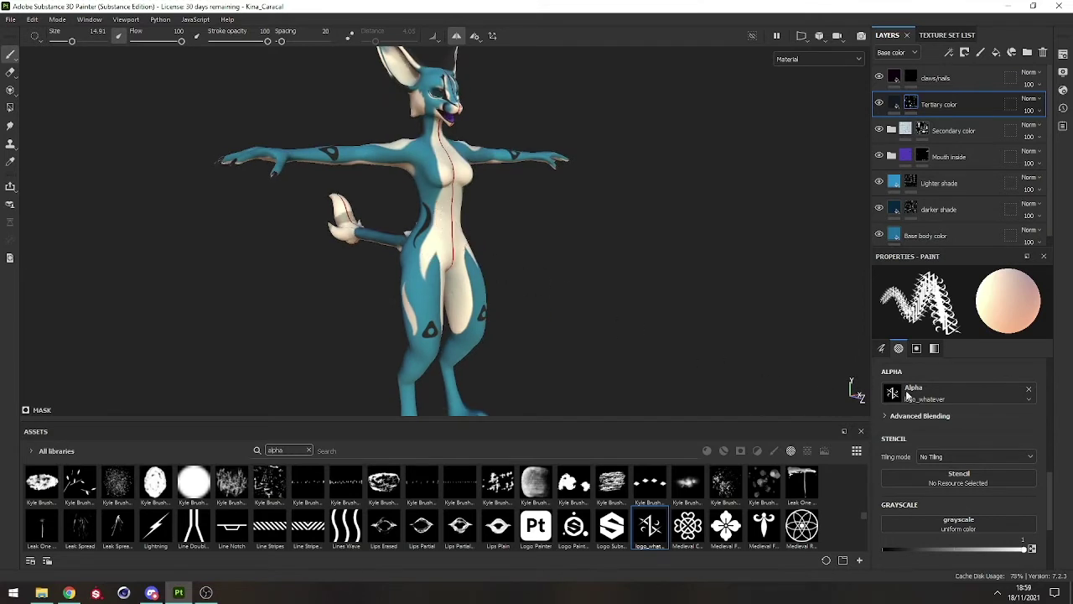
pyautogui.scroll(-2, 929, 413)
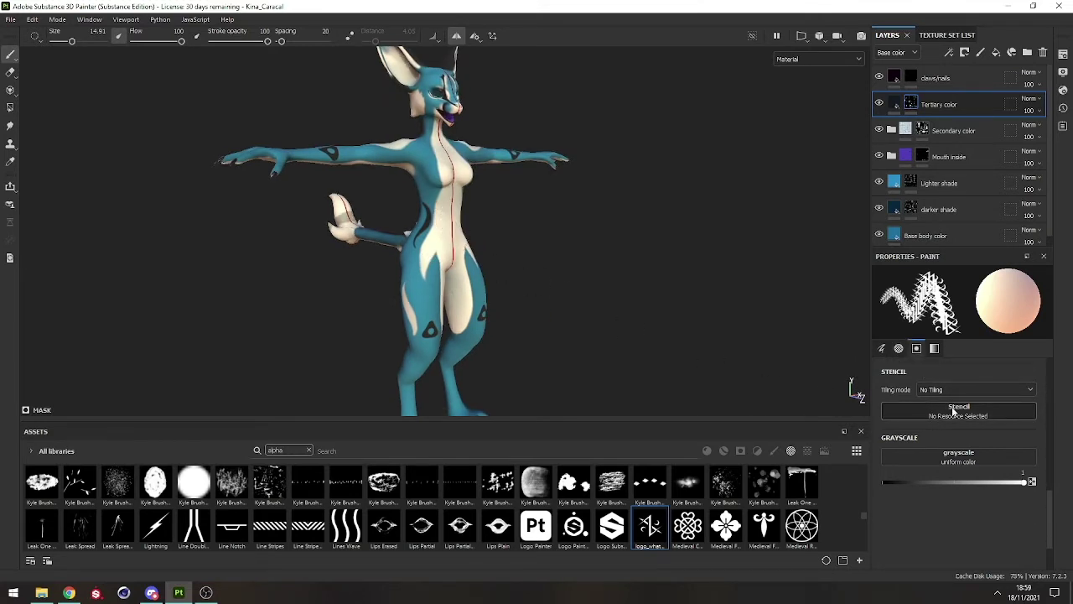
pyautogui.scroll(5, 954, 419)
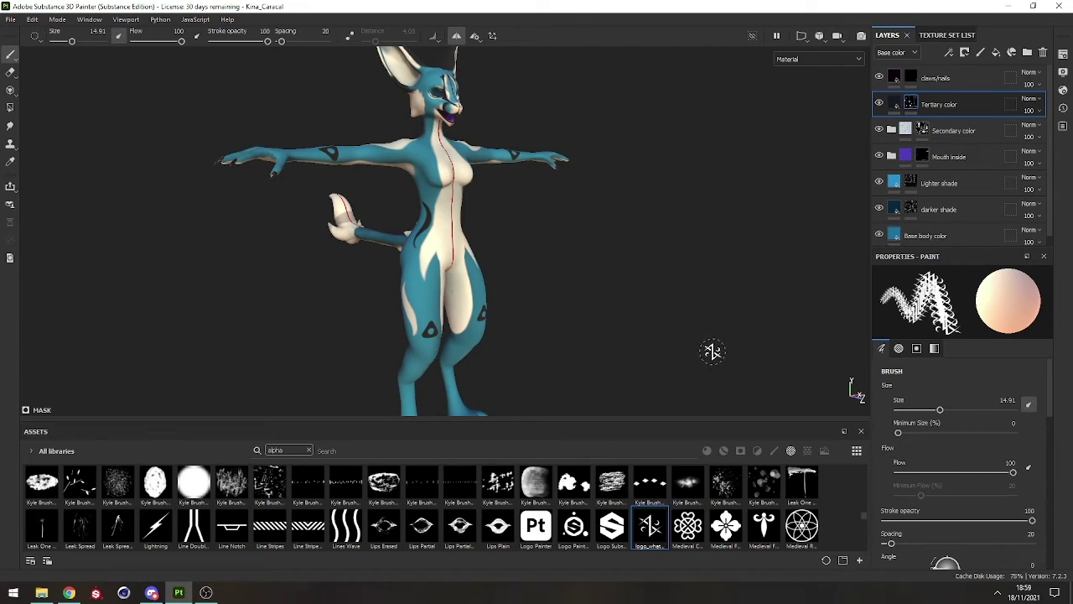
pyautogui.keyDown('alt'); pyautogui.moveTo(409, 182); pyautogui.dragTo(464, 156); pyautogui.keyUp('alt')
pyautogui.scroll(2, 394, 206)
pyautogui.keyDown('alt'); pyautogui.moveTo(464, 156); pyautogui.dragTo(437, 139, button='middle'); pyautogui.keyUp('alt')
pyautogui.scroll(-4, 437, 138)
pyautogui.keyDown('alt'); pyautogui.moveTo(436, 96); pyautogui.dragTo(439, 105); pyautogui.keyUp('alt')
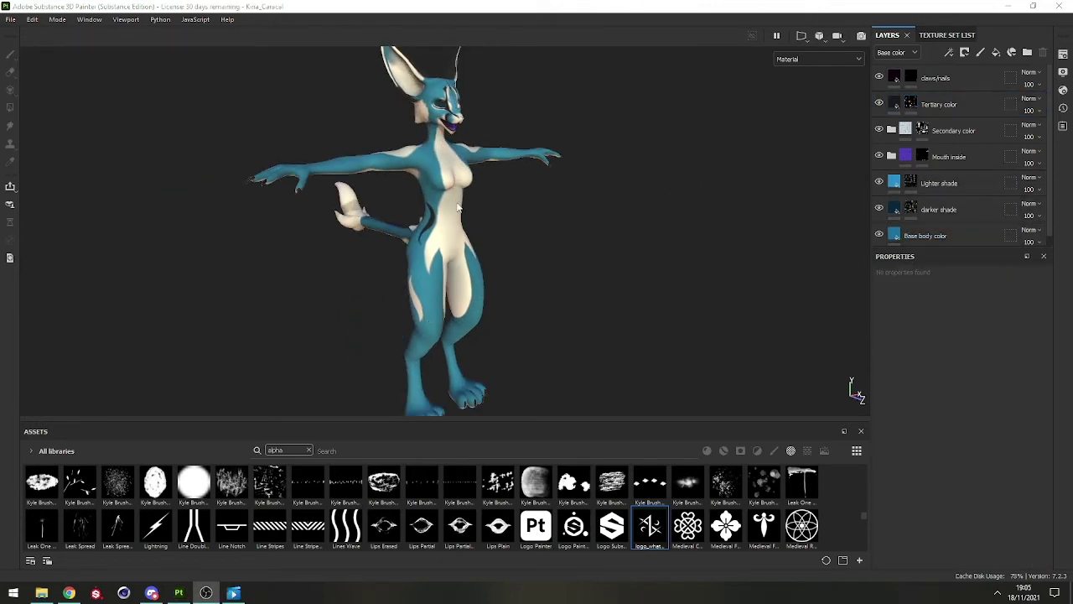
# Step: Delete every layer from the body's layer stack, from Base body color up to claws/nails
pyautogui.keyDown('alt'); pyautogui.moveTo(537, 227); pyautogui.dragTo(360, 243); pyautogui.keyUp('alt')
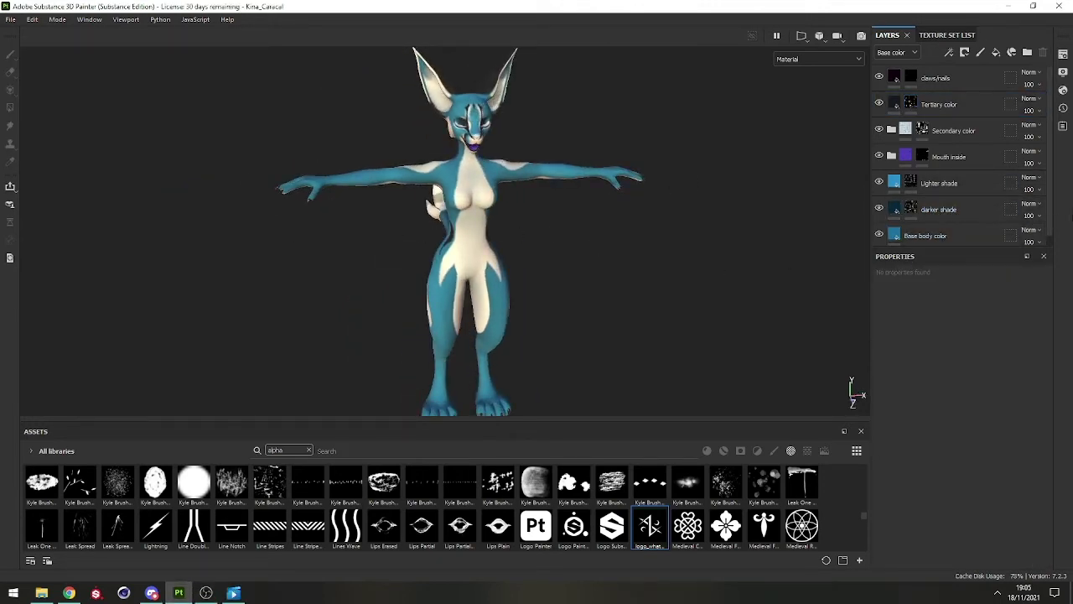
pyautogui.click(981, 230)
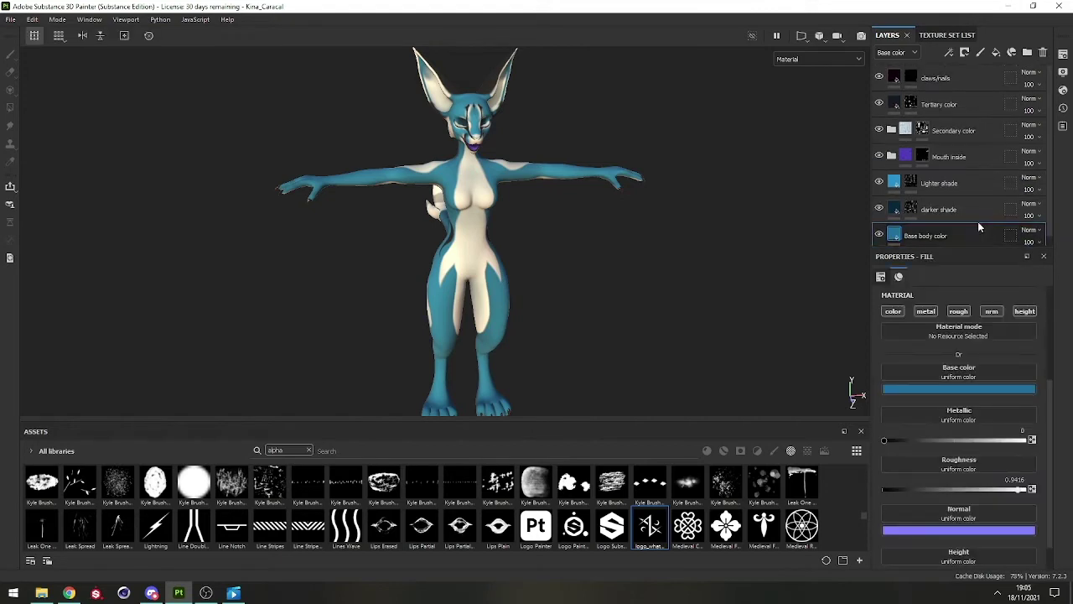
pyautogui.keyDown('shift'); pyautogui.click(953, 81); pyautogui.keyUp('shift')
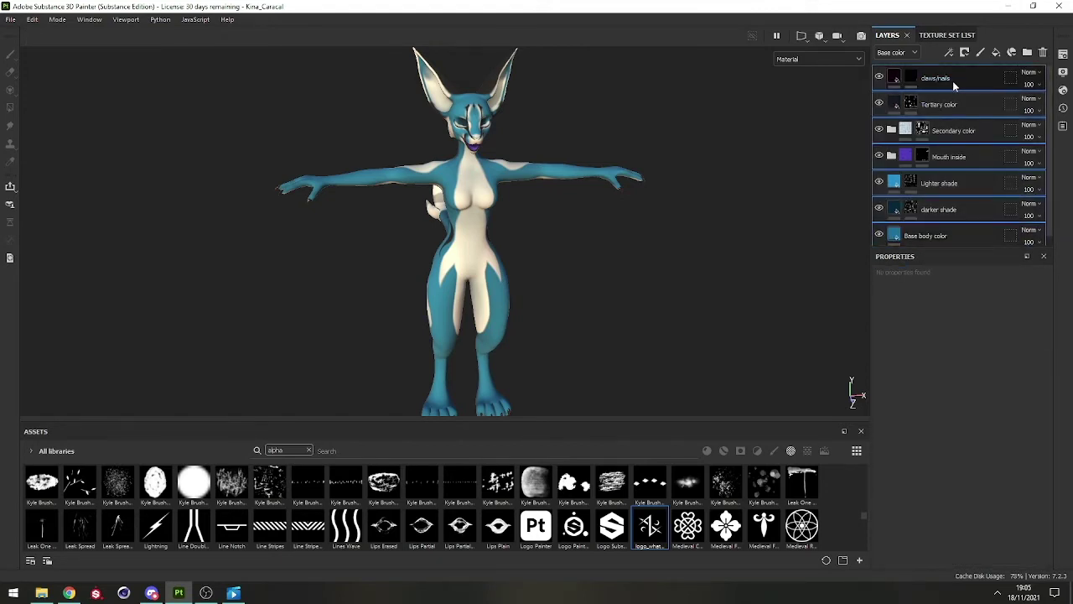
pyautogui.press('Delete')
pyautogui.moveTo(495, 235)
pyautogui.keyDown('alt'); pyautogui.mouseDown()
pyautogui.moveTo(511, 227)
pyautogui.moveTo(513, 240)
pyautogui.mouseUp(); pyautogui.keyUp('alt')
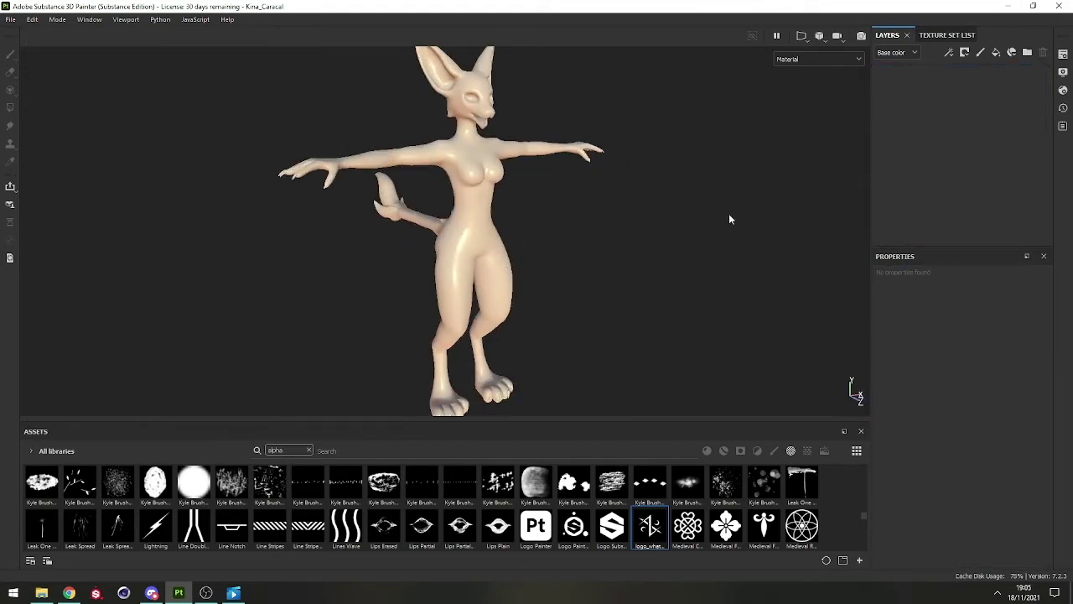
# Step: Add a paint layer and a fill layer to the empty stack and select the paint layer
pyautogui.click(981, 53)
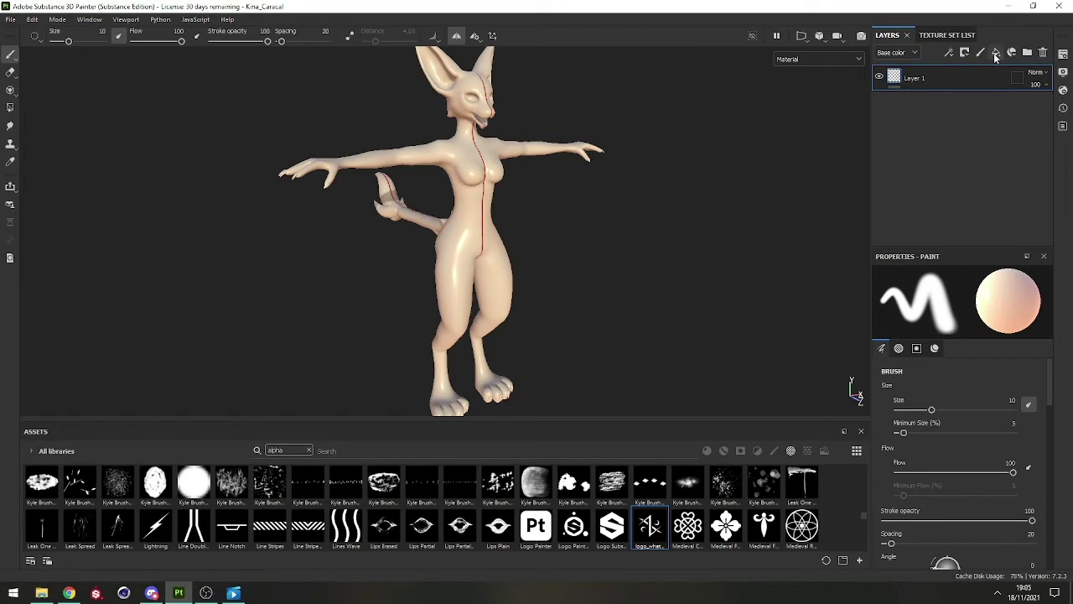
pyautogui.click(995, 53)
pyautogui.click(942, 107)
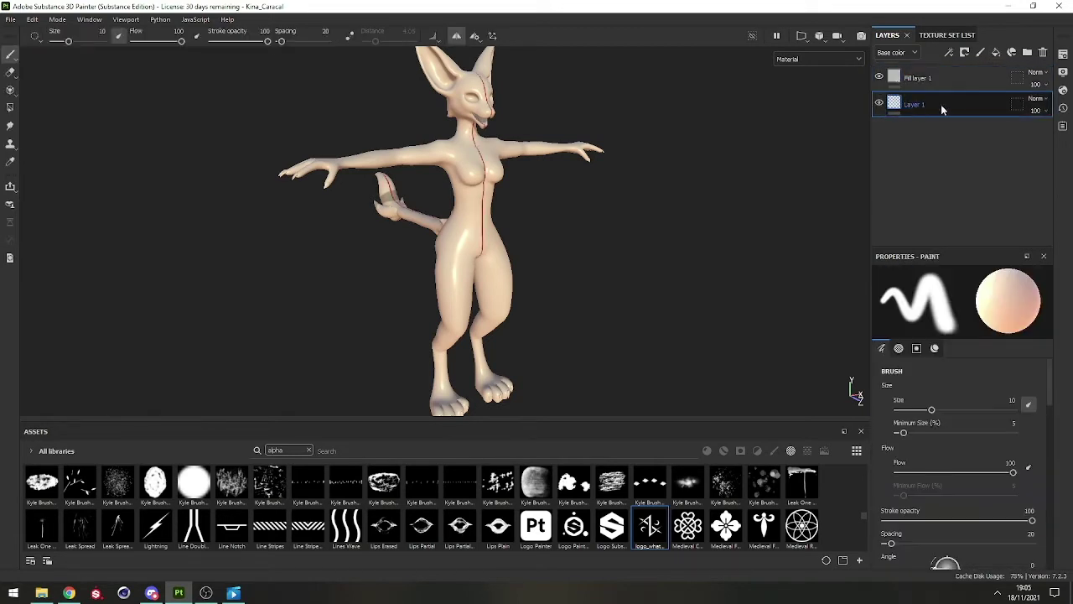
# Step: Delete the paint layer, undo the deletion and place the paint layer above the fill layer
pyautogui.click(895, 81)
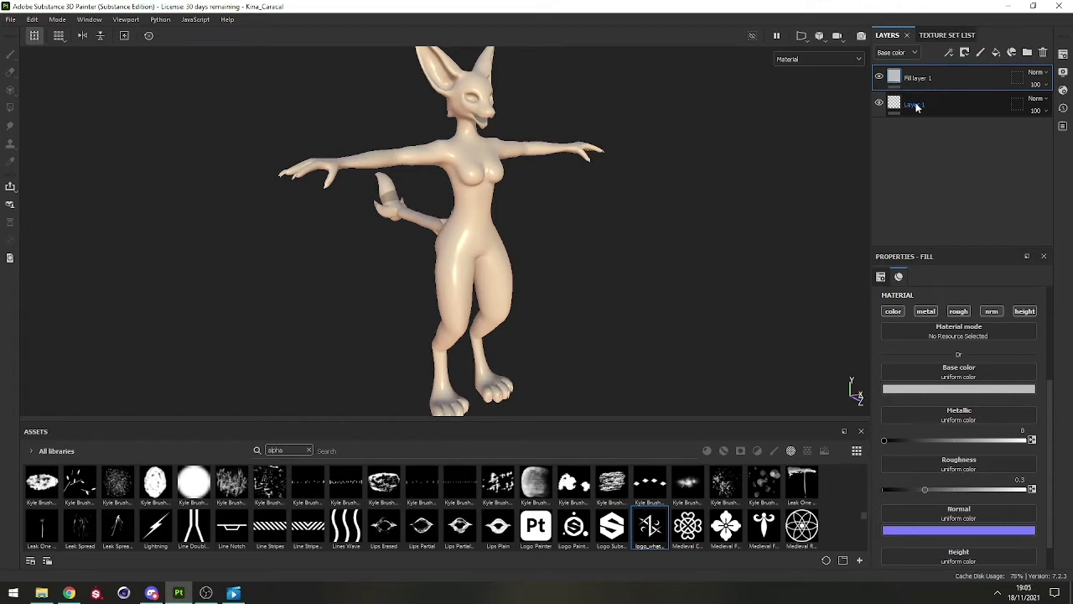
pyautogui.click(914, 111)
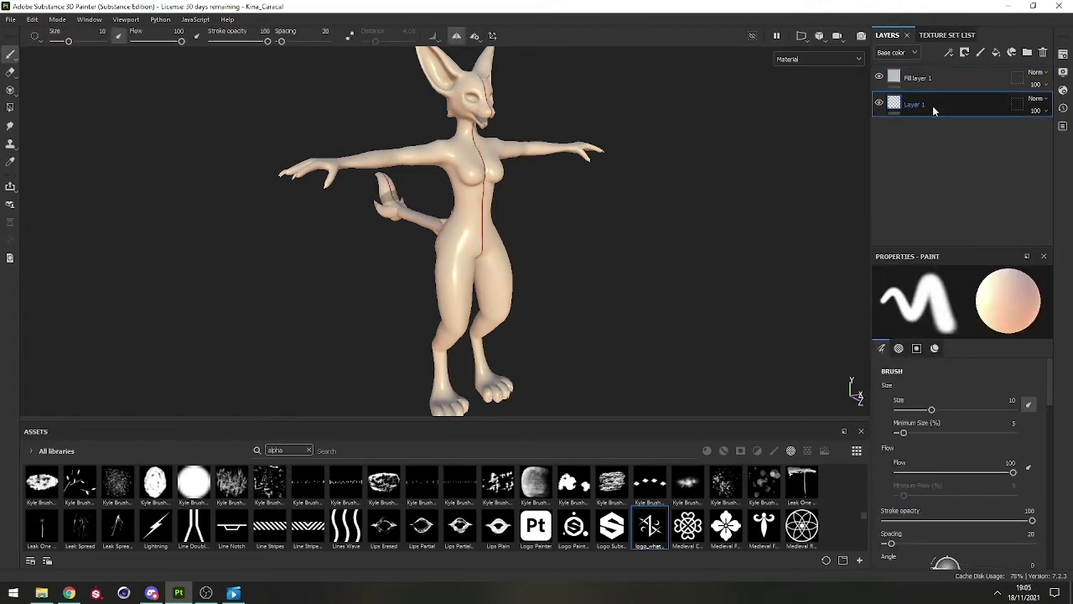
pyautogui.press('Delete')
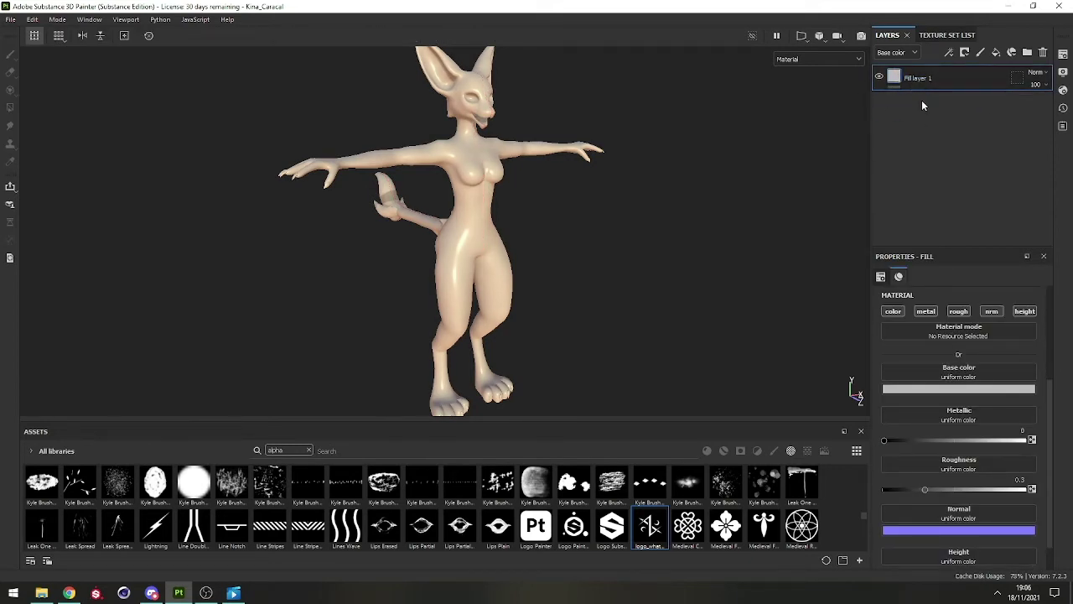
pyautogui.hotkey('ctrl', 'z')
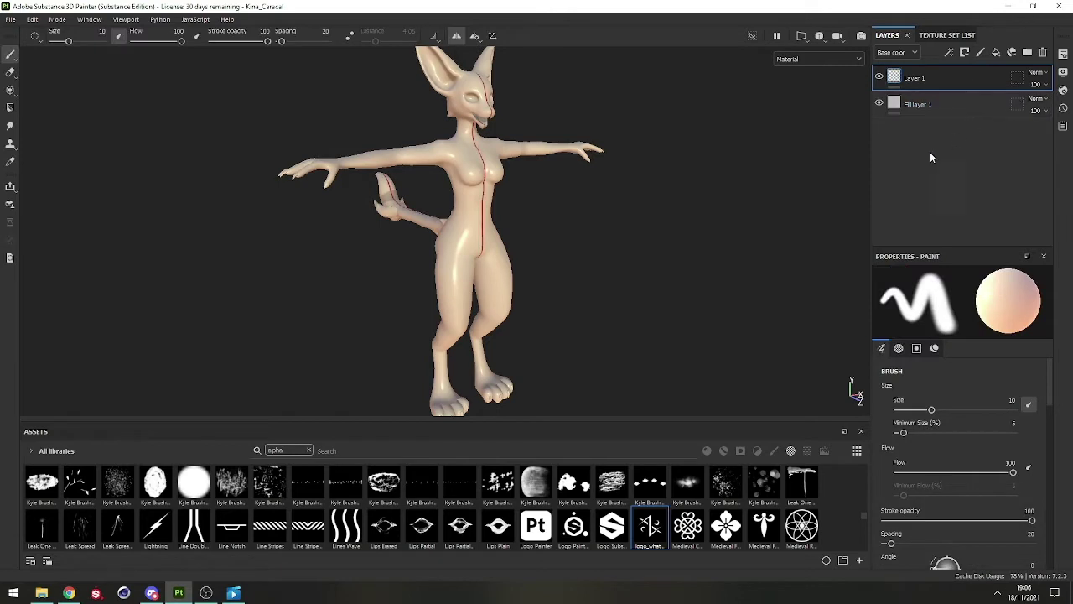
# Step: Set the paint brush's base color to red fd0000 for Layer 1
pyautogui.scroll(-5, 1002, 466)
pyautogui.scroll(-5, 1001, 465)
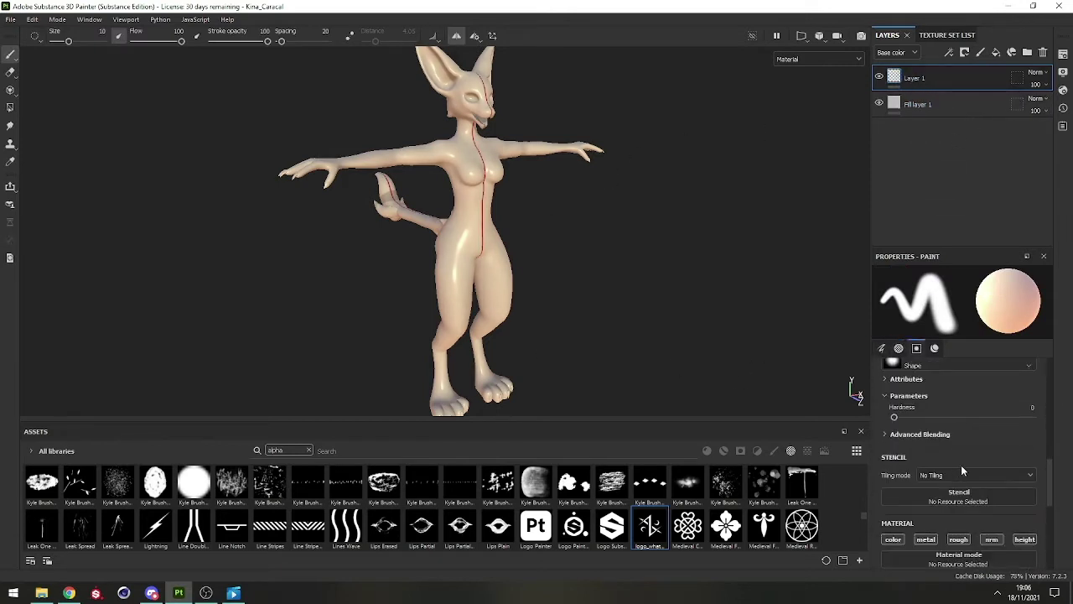
pyautogui.click(947, 451)
pyautogui.moveTo(986, 489); pyautogui.dragTo(1000, 473)
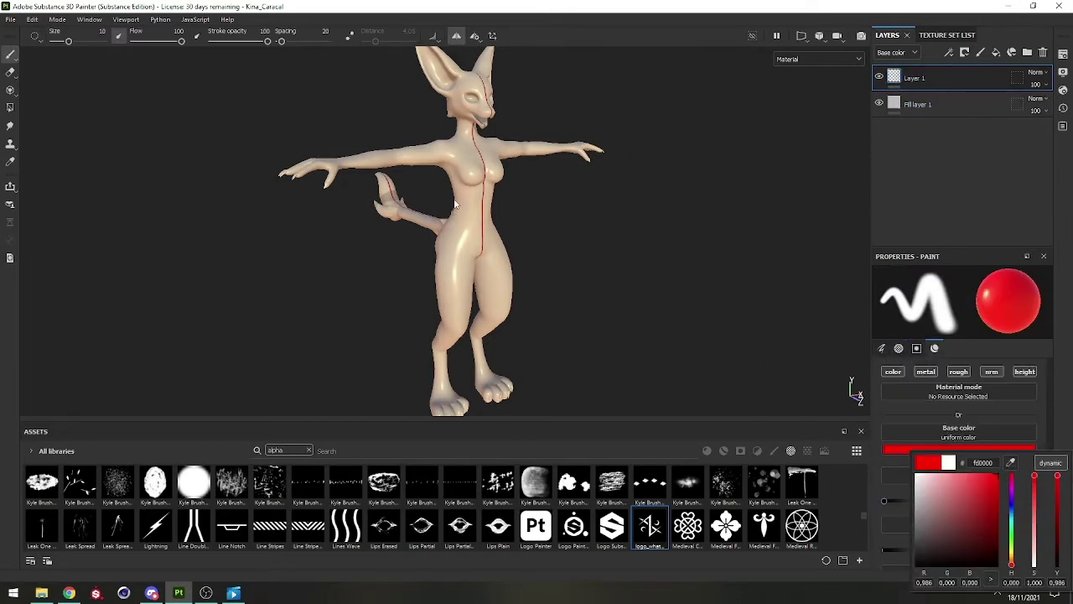
# Step: Paint a soft red patch over the hip and upper thigh on Layer 1 with symmetry on
pyautogui.keyDown('alt'); pyautogui.moveTo(479, 230); pyautogui.dragTo(462, 240); pyautogui.keyUp('alt')
pyautogui.scroll(-5, 462, 241)
pyautogui.scroll(5, 462, 240)
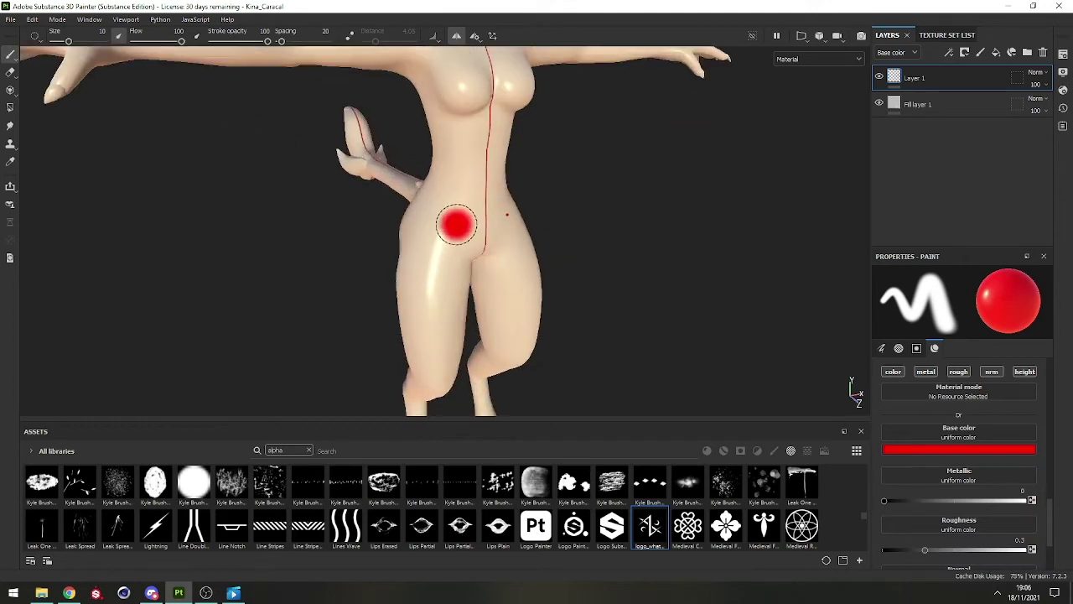
pyautogui.moveTo(453, 168)
pyautogui.mouseDown()
pyautogui.moveTo(436, 252)
pyautogui.moveTo(427, 226)
pyautogui.moveTo(537, 268)
pyautogui.moveTo(575, 247)
pyautogui.mouseUp()
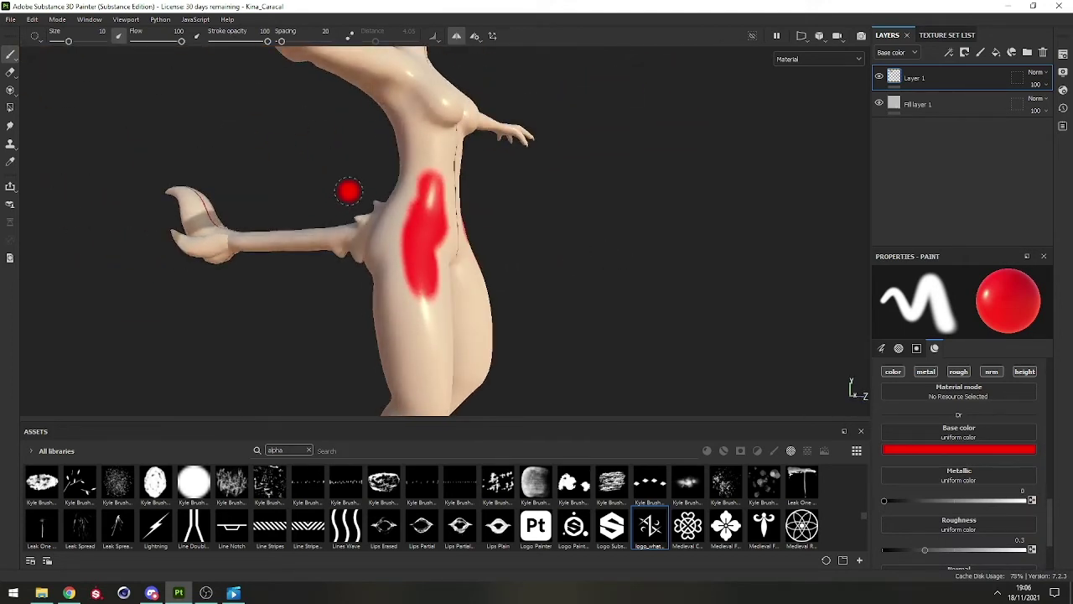
pyautogui.moveTo(350, 189)
pyautogui.keyDown('alt'); pyautogui.mouseDown()
pyautogui.moveTo(400, 251)
pyautogui.moveTo(288, 220)
pyautogui.moveTo(318, 210)
pyautogui.mouseUp(); pyautogui.keyUp('alt')
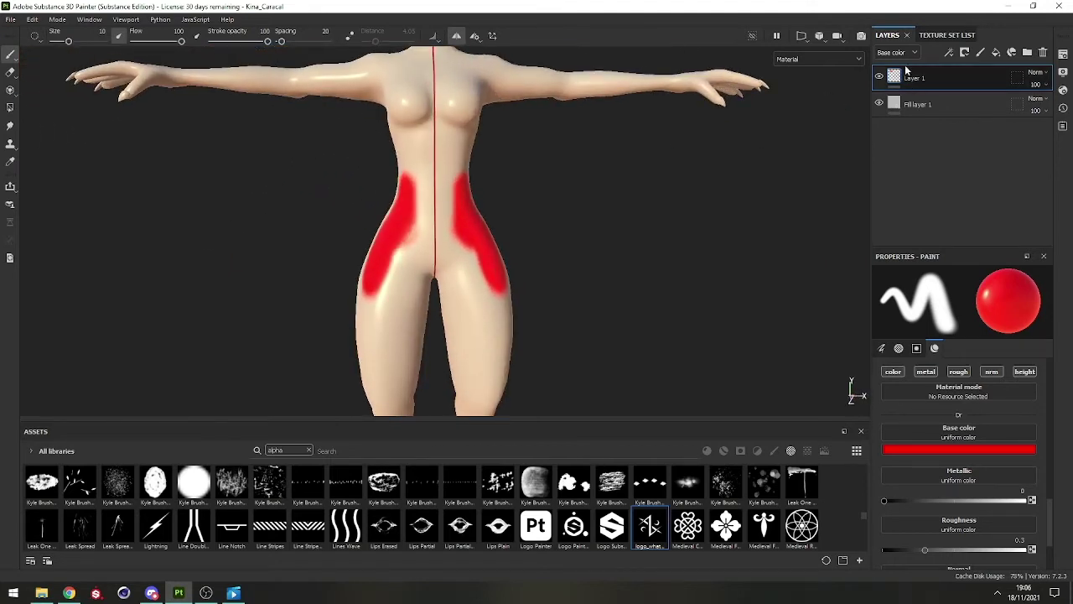
# Step: Toggle Layer 1's visibility to compare the body with and without the paint, and leave the layer hidden
pyautogui.click(878, 77)
pyautogui.click(879, 77)
pyautogui.click(879, 77)
pyautogui.click(879, 77)
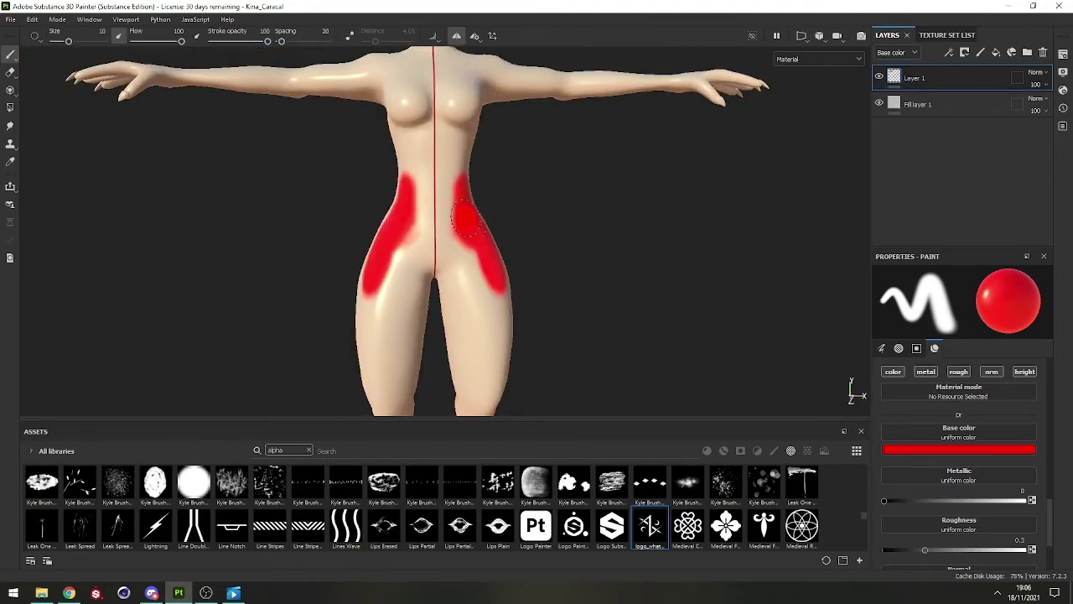
pyautogui.keyDown('alt'); pyautogui.moveTo(610, 220); pyautogui.dragTo(508, 207); pyautogui.keyUp('alt')
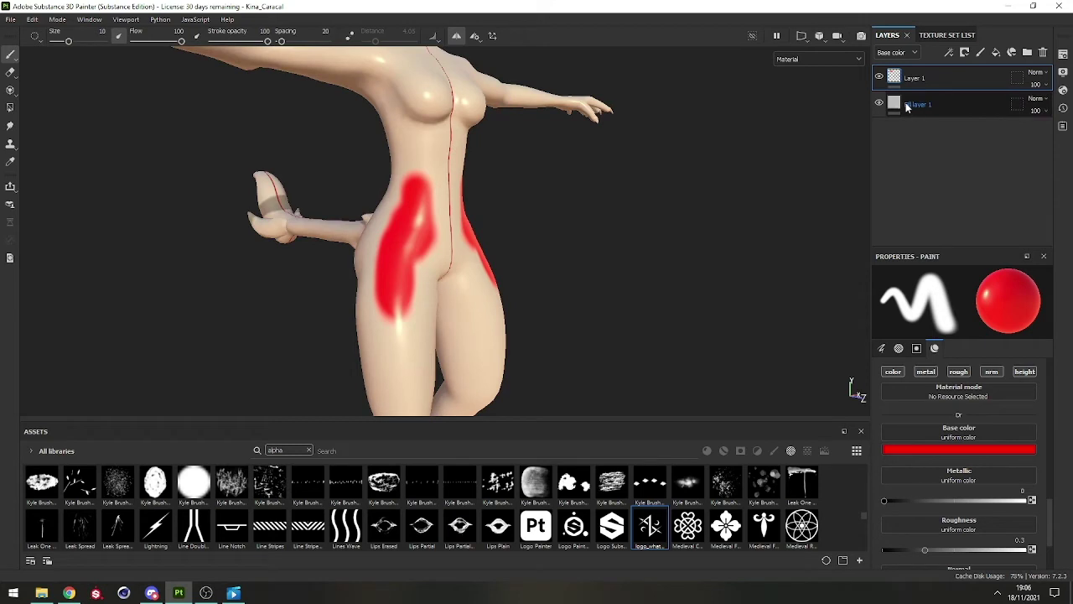
pyautogui.click(878, 77)
# Step: Set the base color of Fill layer 1 to red and add a black mask to the layer
pyautogui.click(917, 108)
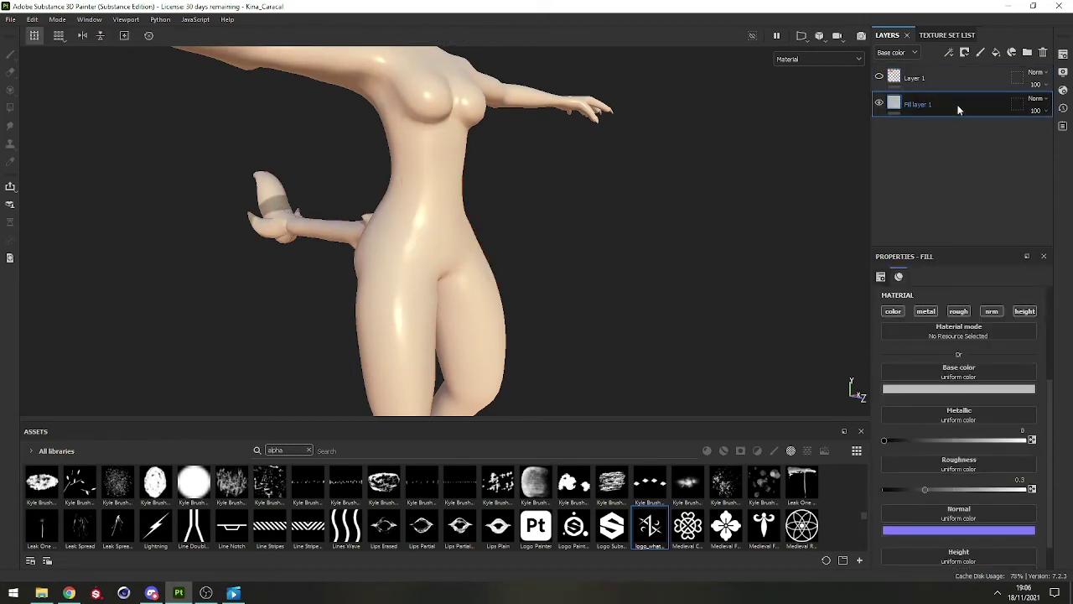
pyautogui.click(926, 389)
pyautogui.moveTo(991, 430); pyautogui.dragTo(1001, 424)
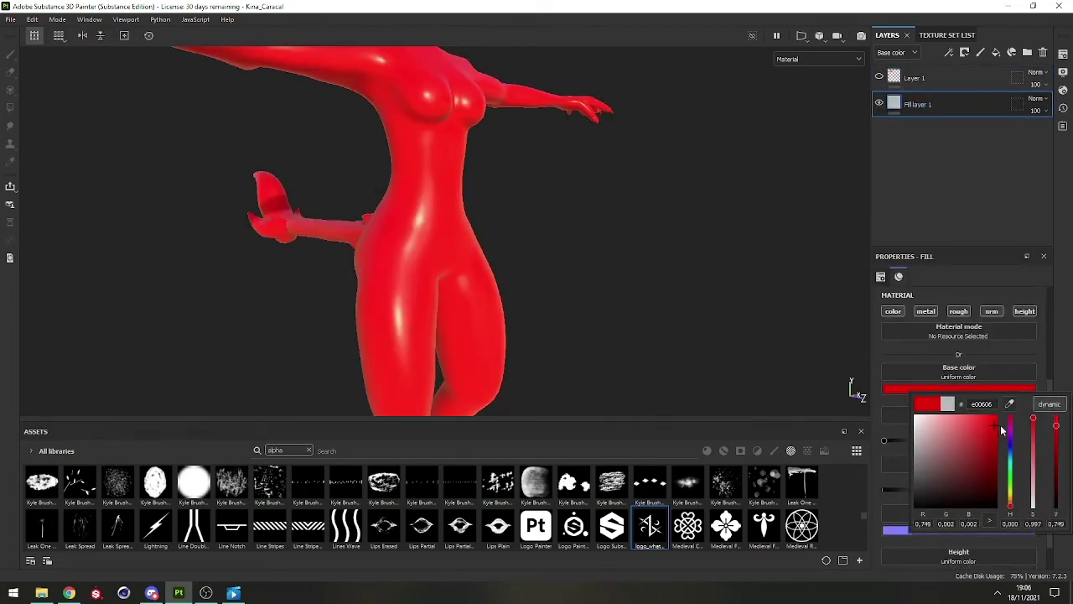
pyautogui.click(964, 52)
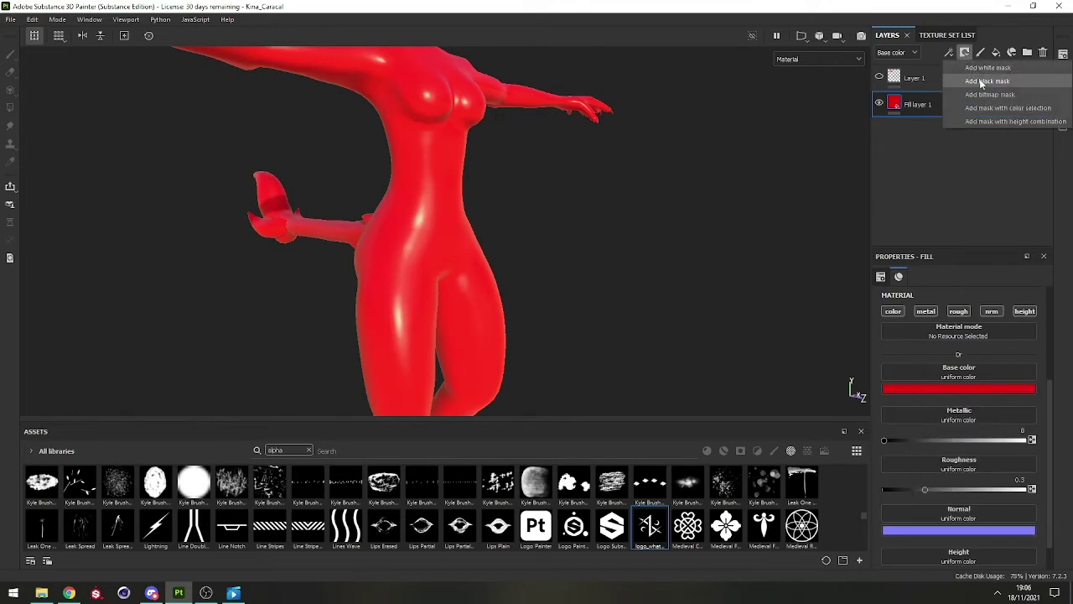
pyautogui.click(981, 80)
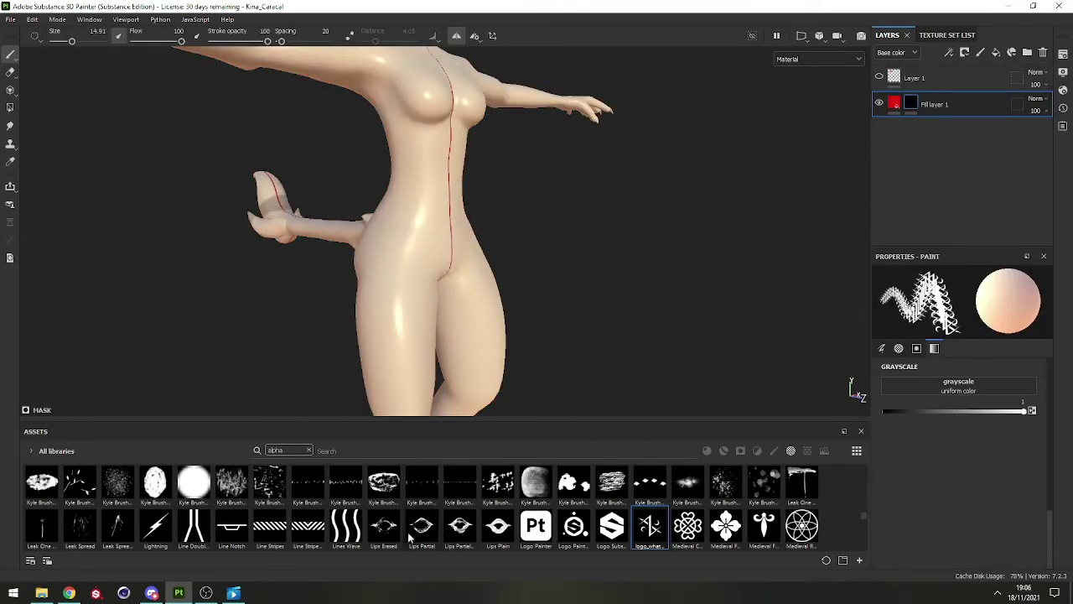
# Step: Clear the alpha search and filter the assets to show only brushes
pyautogui.click(775, 450)
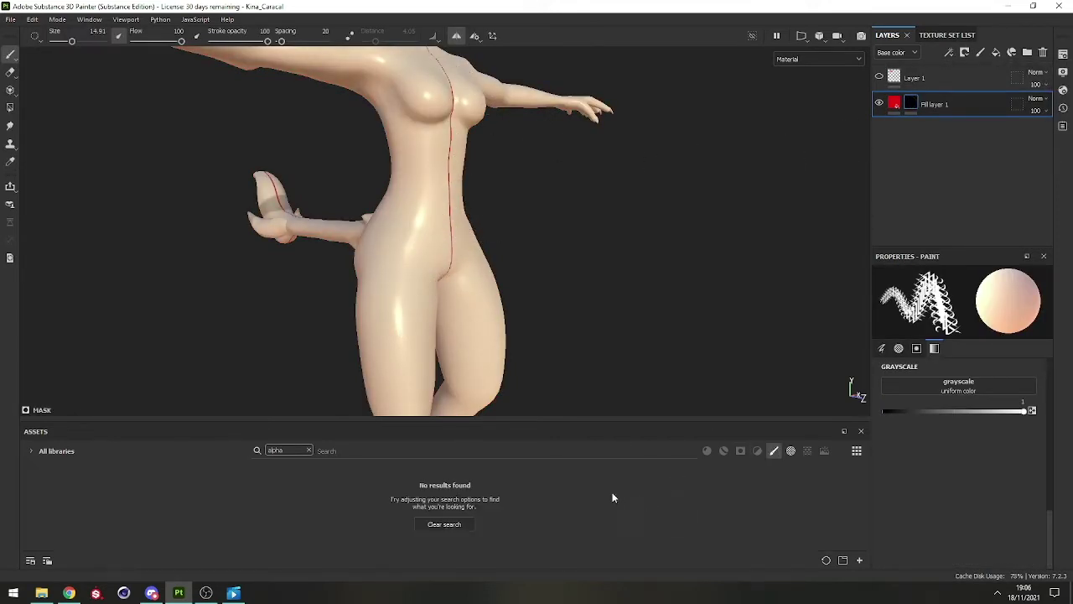
pyautogui.click(310, 450)
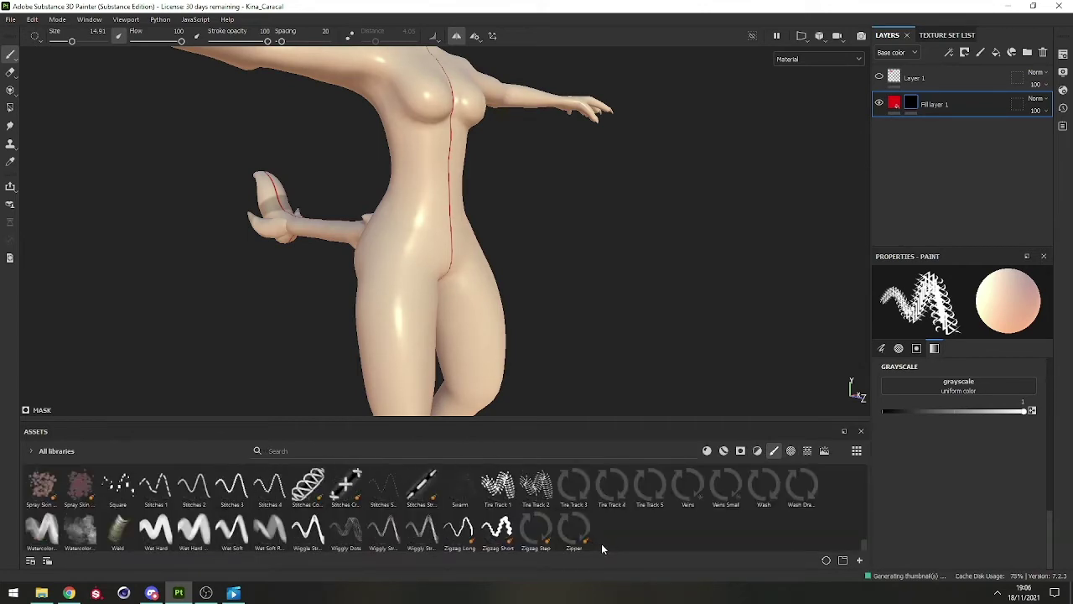
pyautogui.click(776, 454)
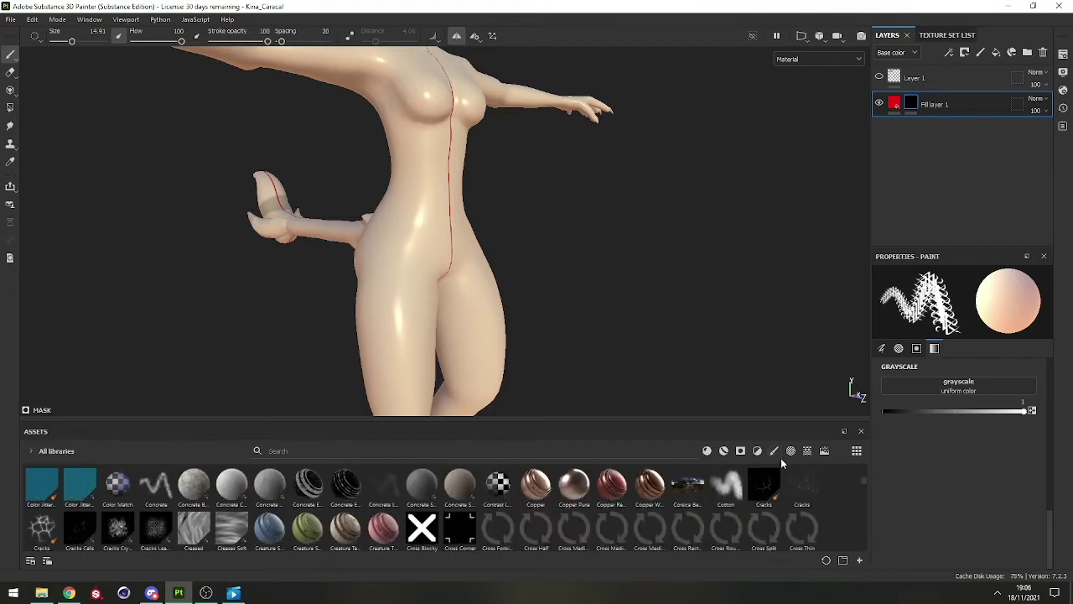
pyautogui.click(776, 451)
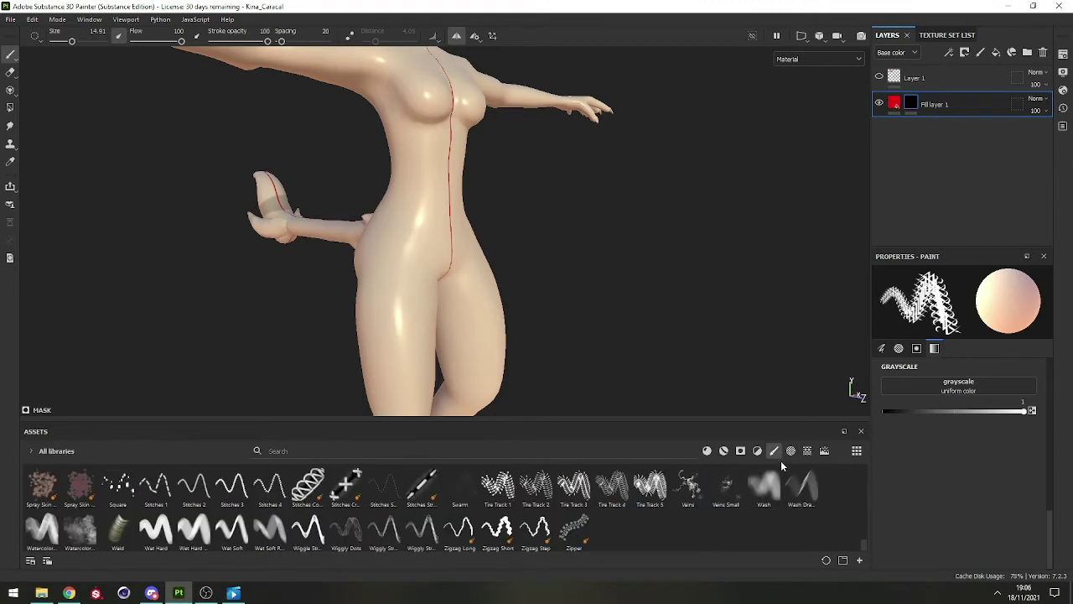
pyautogui.scroll(5, 863, 544)
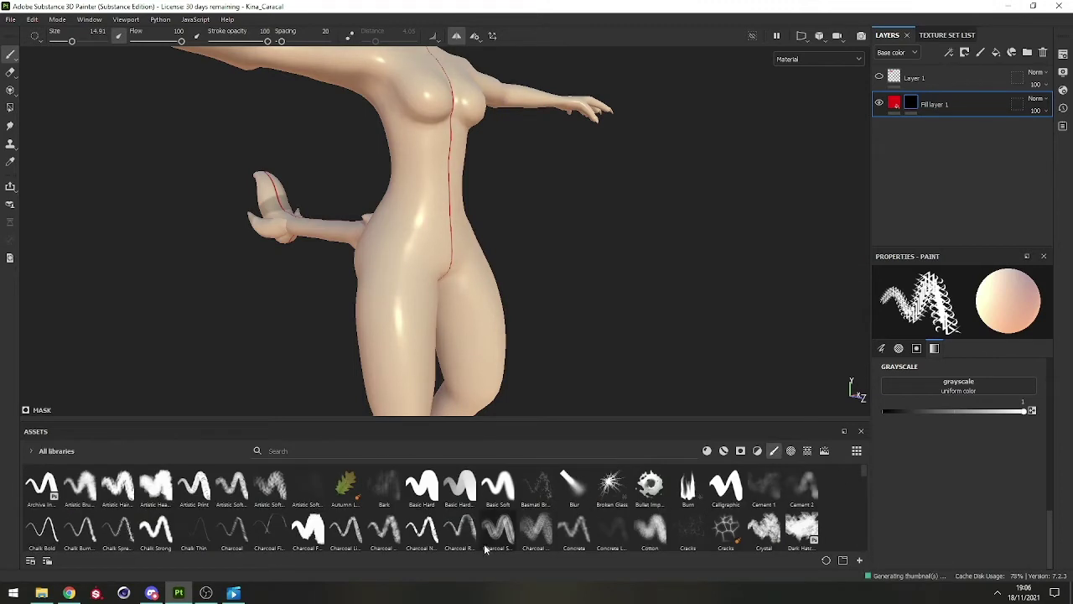
# Step: With the Basic Soft brush, paint a patch over the hip and upper thigh on Fill layer 1's mask
pyautogui.click(494, 493)
pyautogui.moveTo(407, 280)
pyautogui.mouseDown()
pyautogui.moveTo(391, 289)
pyautogui.moveTo(404, 231)
pyautogui.mouseUp()
pyautogui.moveTo(404, 231)
pyautogui.keyDown('alt'); pyautogui.mouseDown()
pyautogui.moveTo(428, 328)
pyautogui.moveTo(442, 217)
pyautogui.moveTo(496, 305)
pyautogui.moveTo(298, 199)
pyautogui.mouseUp(); pyautogui.keyUp('alt')
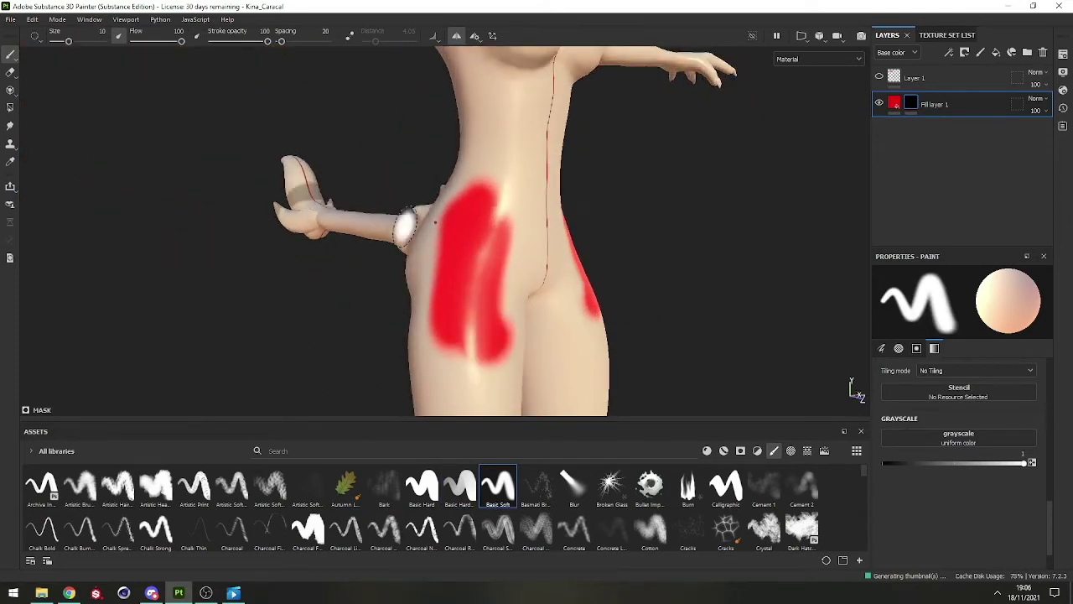
# Step: Change Fill layer 1's base color, trying a dark purple and settling on a bright purple
pyautogui.click(926, 103)
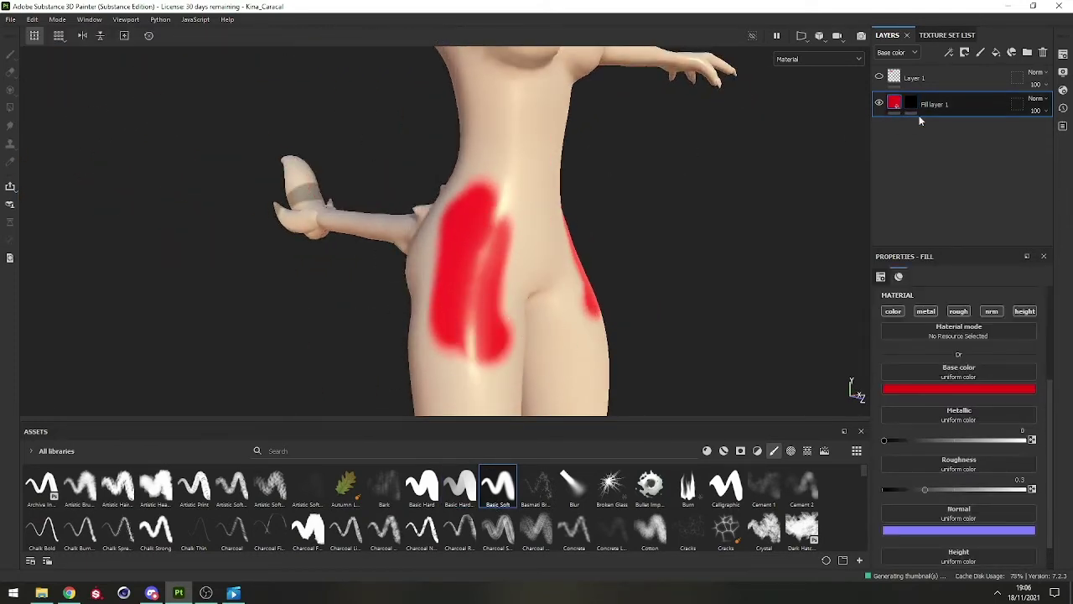
pyautogui.click(919, 389)
pyautogui.moveTo(983, 450); pyautogui.dragTo(1015, 440)
pyautogui.keyDown('alt'); pyautogui.moveTo(504, 307); pyautogui.dragTo(587, 327); pyautogui.keyUp('alt')
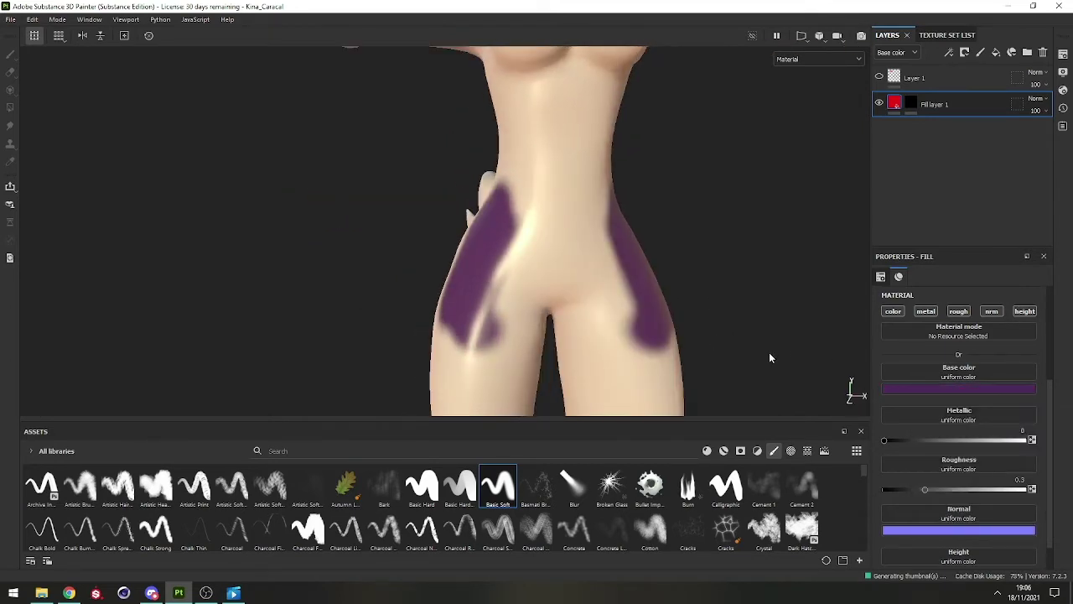
pyautogui.click(955, 389)
pyautogui.click(984, 435)
pyautogui.keyDown('alt'); pyautogui.moveTo(479, 280); pyautogui.dragTo(544, 276); pyautogui.keyUp('alt')
pyautogui.keyDown('alt'); pyautogui.moveTo(545, 276); pyautogui.dragTo(494, 177, button='right'); pyautogui.keyUp('alt')
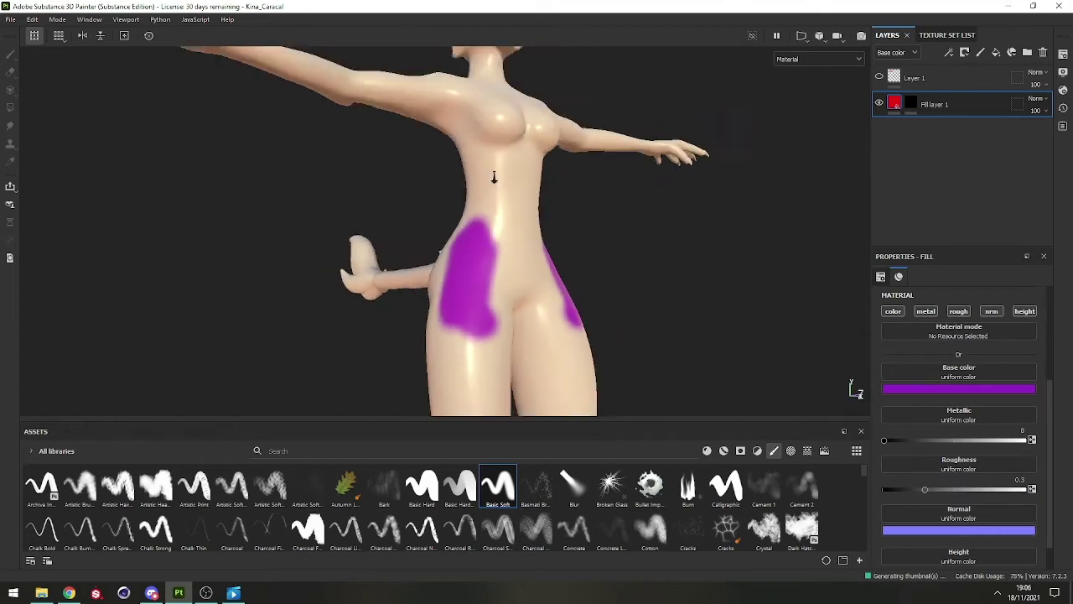
pyautogui.keyDown('alt'); pyautogui.moveTo(494, 251); pyautogui.dragTo(295, 337); pyautogui.keyUp('alt')
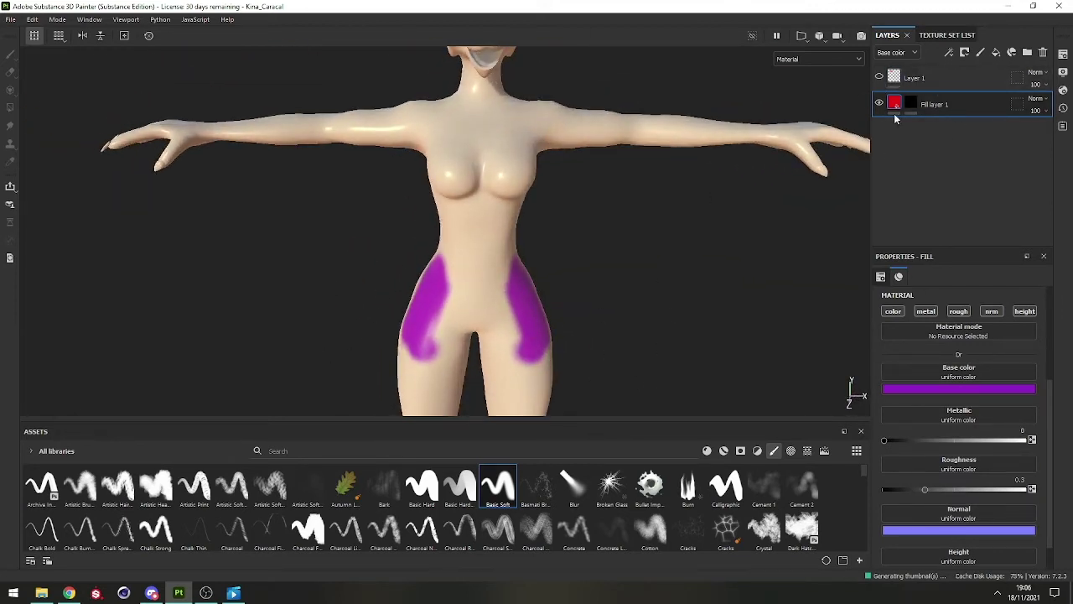
# Step: Delete the hidden paint layer, Layer 1, from the layer stack
pyautogui.keyDown('alt'); pyautogui.moveTo(756, 149); pyautogui.dragTo(821, 196); pyautogui.keyUp('alt')
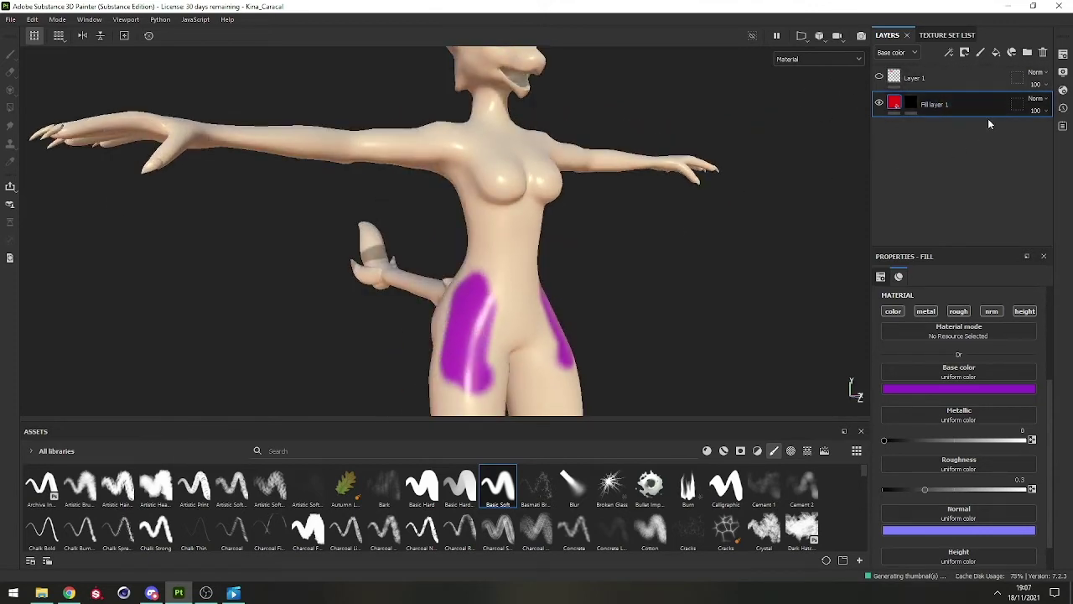
pyautogui.click(961, 74)
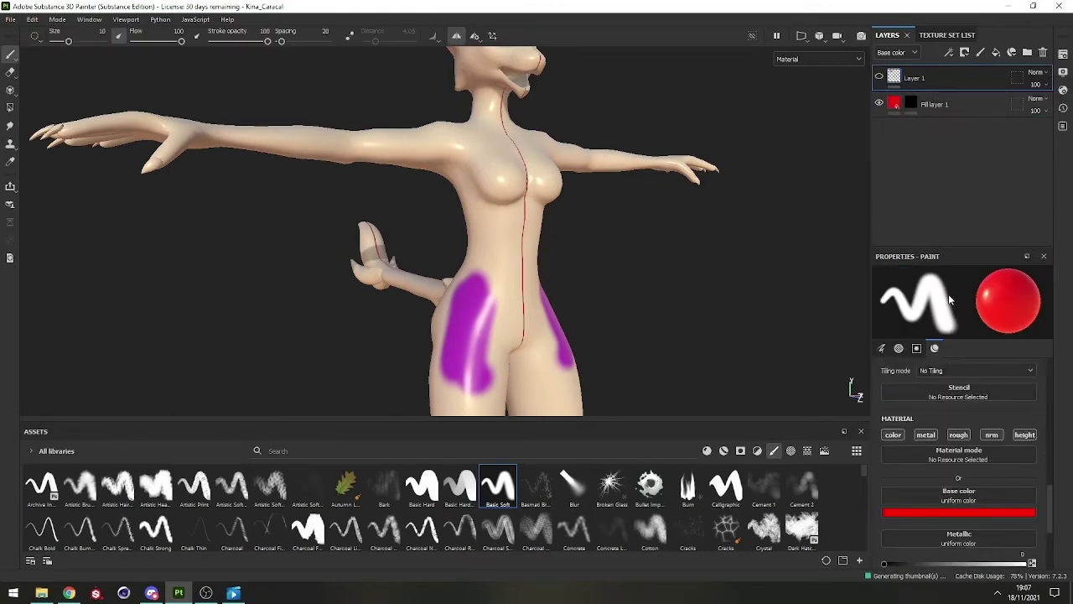
pyautogui.press('Delete')
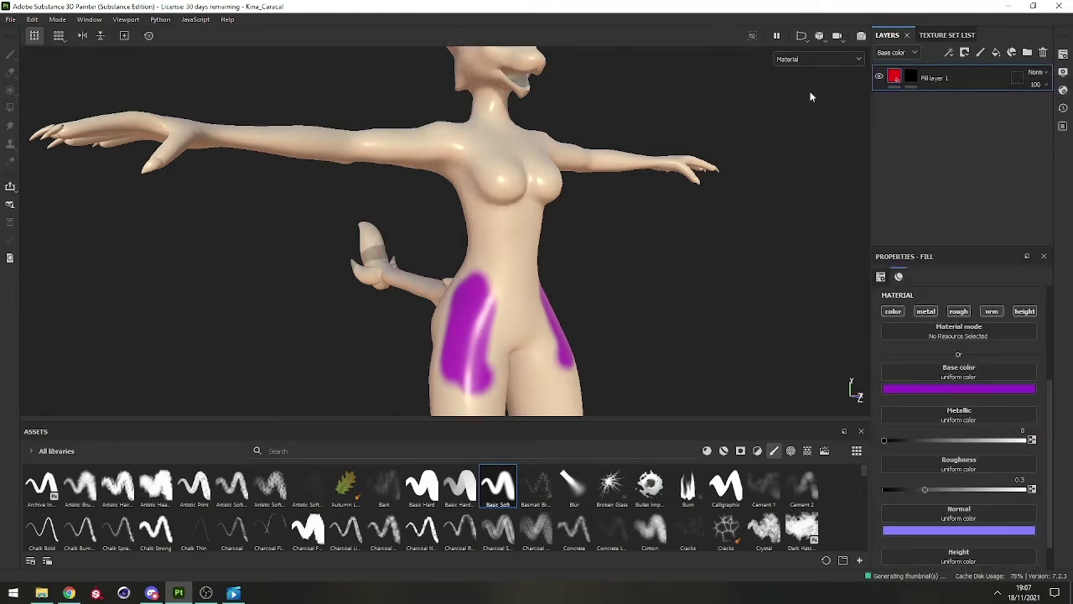
# Step: Delete the masked purple fill layer and add a new, unmasked fill layer in its place
pyautogui.keyDown('alt'); pyautogui.moveTo(463, 261); pyautogui.dragTo(550, 309); pyautogui.keyUp('alt')
pyautogui.keyDown('alt'); pyautogui.moveTo(550, 309); pyautogui.dragTo(501, 257, button='middle'); pyautogui.keyUp('alt')
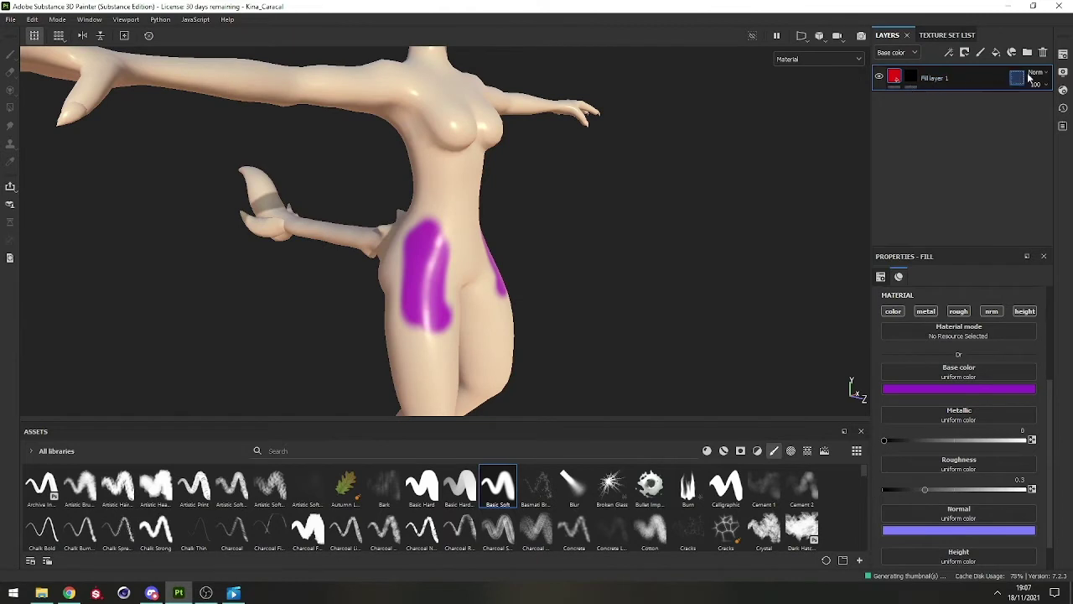
pyautogui.press('Delete')
pyautogui.click(996, 52)
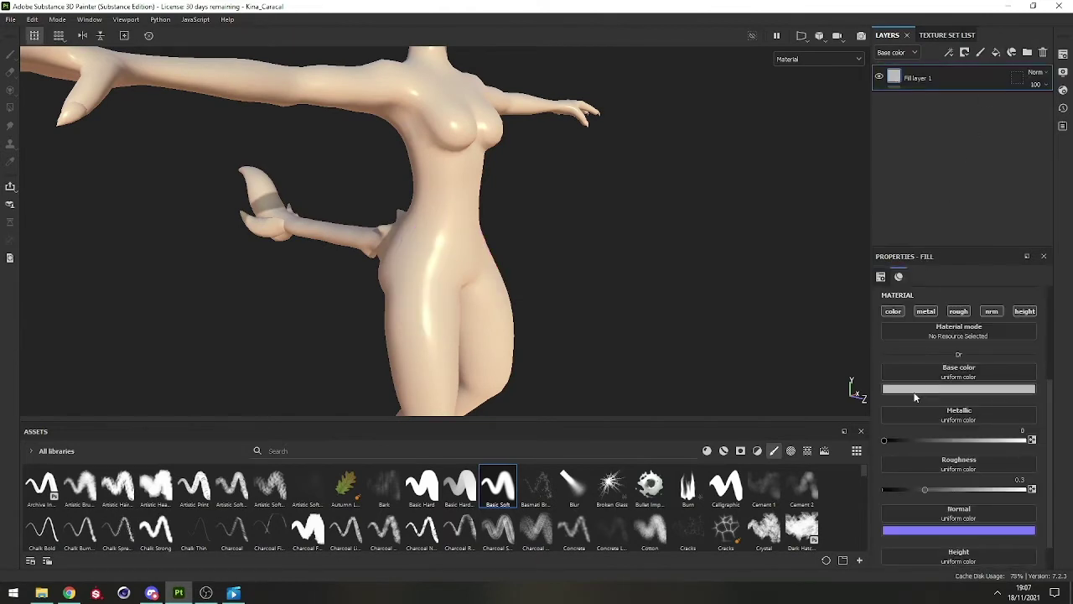
# Step: Set the new fill layer's base color to a dark orange-brown, 60460b, as the body's overall color
pyautogui.click(914, 391)
pyautogui.scroll(-3, 448, 263)
pyautogui.keyDown('alt'); pyautogui.moveTo(448, 263); pyautogui.dragTo(478, 216); pyautogui.keyUp('alt')
pyautogui.click(977, 389)
pyautogui.moveTo(968, 461); pyautogui.dragTo(985, 463)
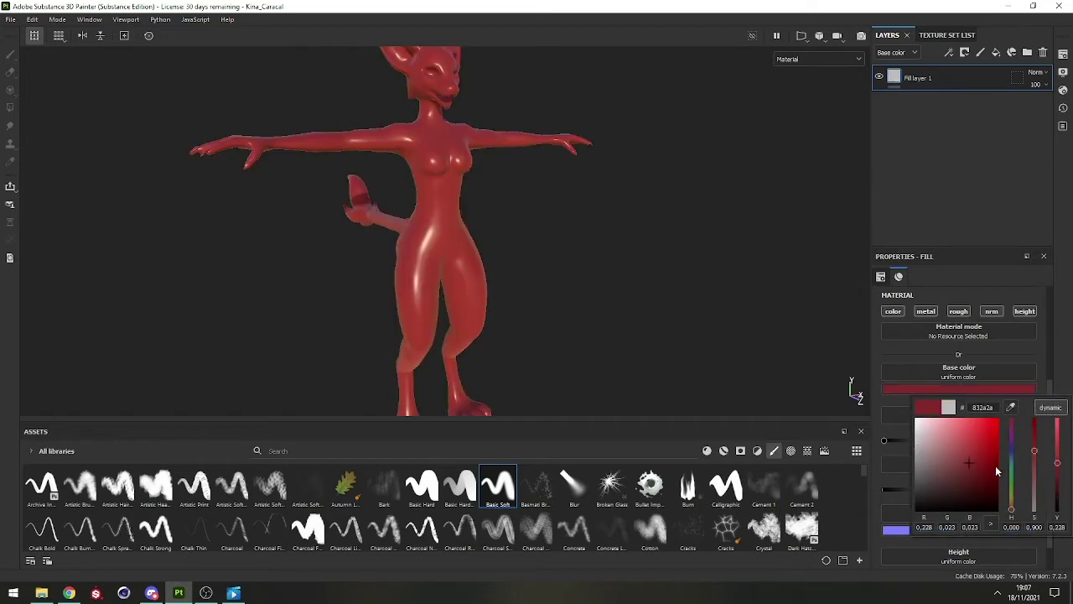
pyautogui.moveTo(1012, 508); pyautogui.dragTo(1014, 506)
pyautogui.moveTo(1022, 503); pyautogui.dragTo(1022, 505)
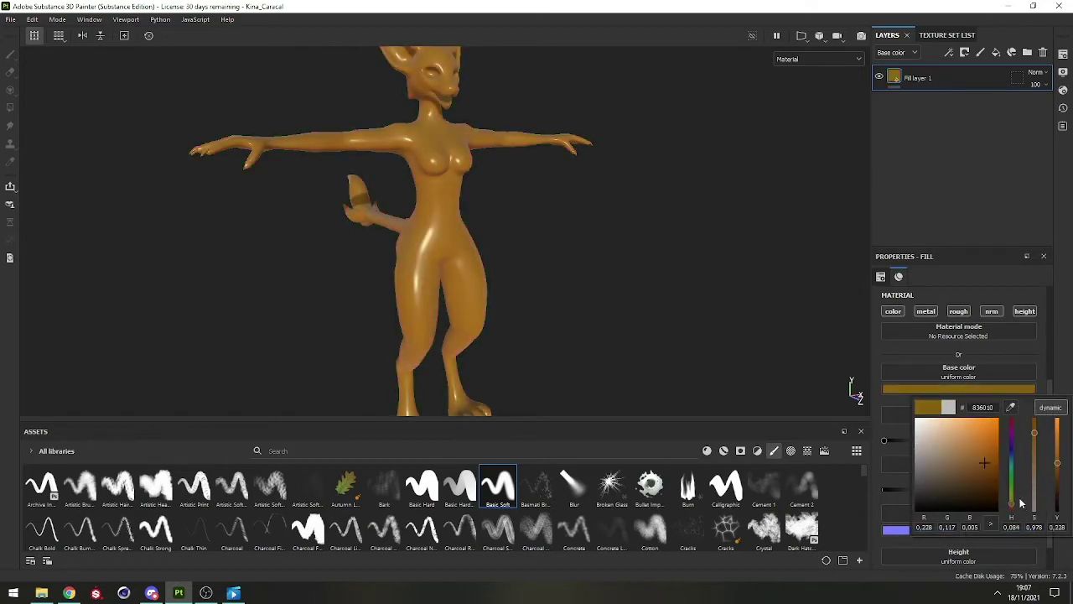
pyautogui.moveTo(985, 472); pyautogui.dragTo(975, 470)
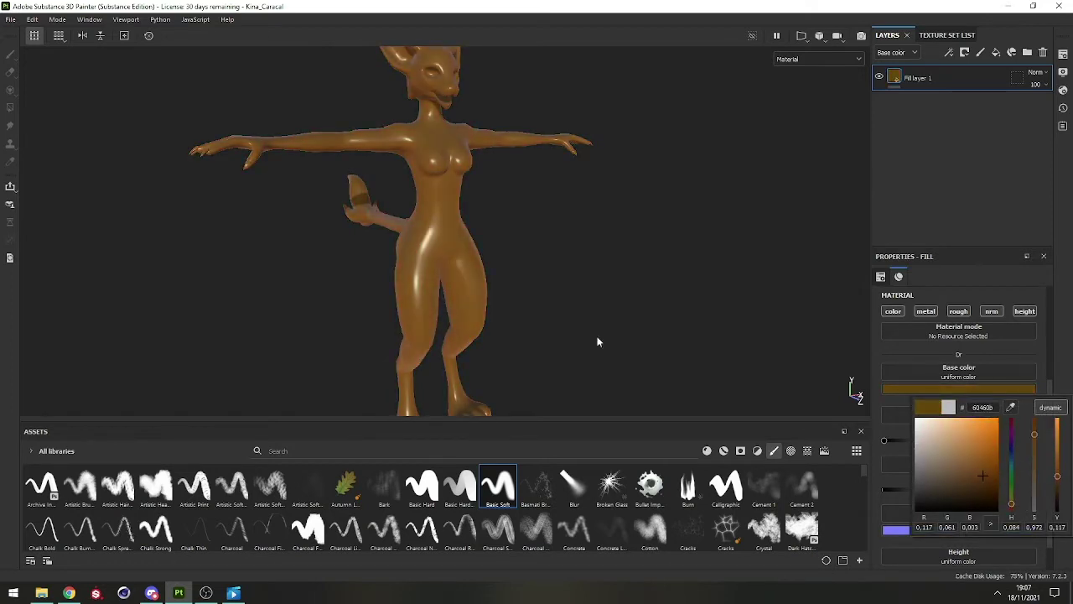
# Step: Set the fill layer's roughness to about 0.81 to make the character's surface less glossy
pyautogui.keyDown('alt'); pyautogui.moveTo(599, 340); pyautogui.dragTo(627, 164); pyautogui.keyUp('alt')
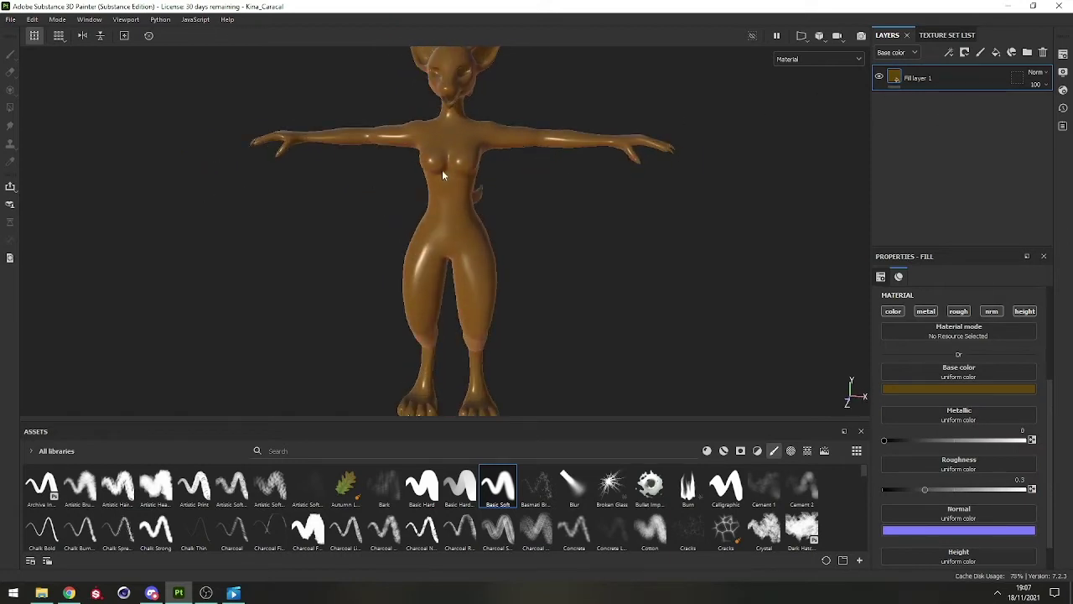
pyautogui.keyDown('alt'); pyautogui.moveTo(442, 169); pyautogui.dragTo(596, 195); pyautogui.keyUp('alt')
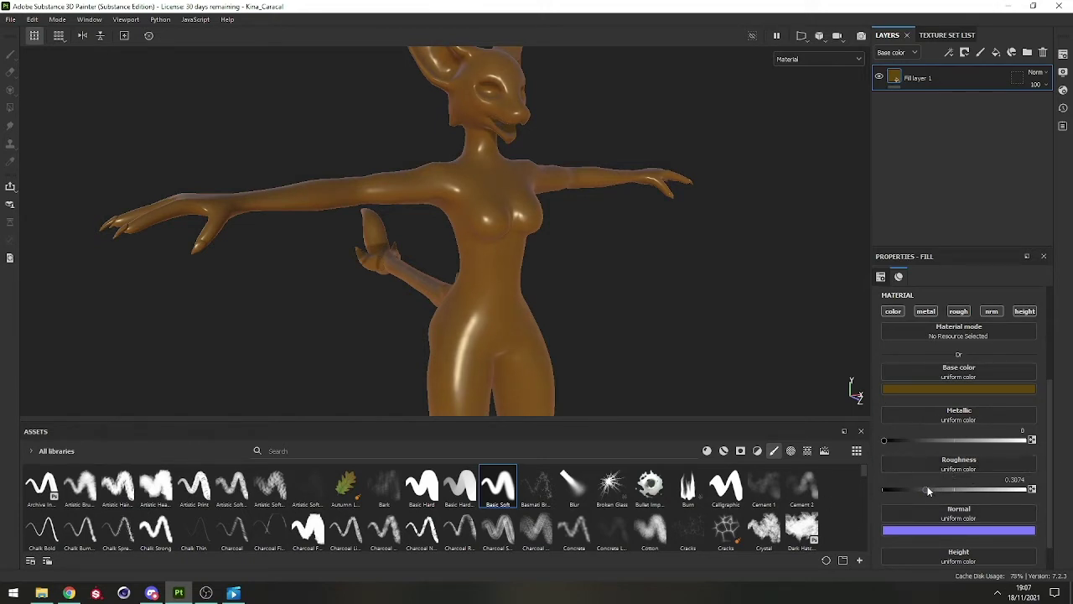
pyautogui.moveTo(956, 492); pyautogui.dragTo(982, 493)
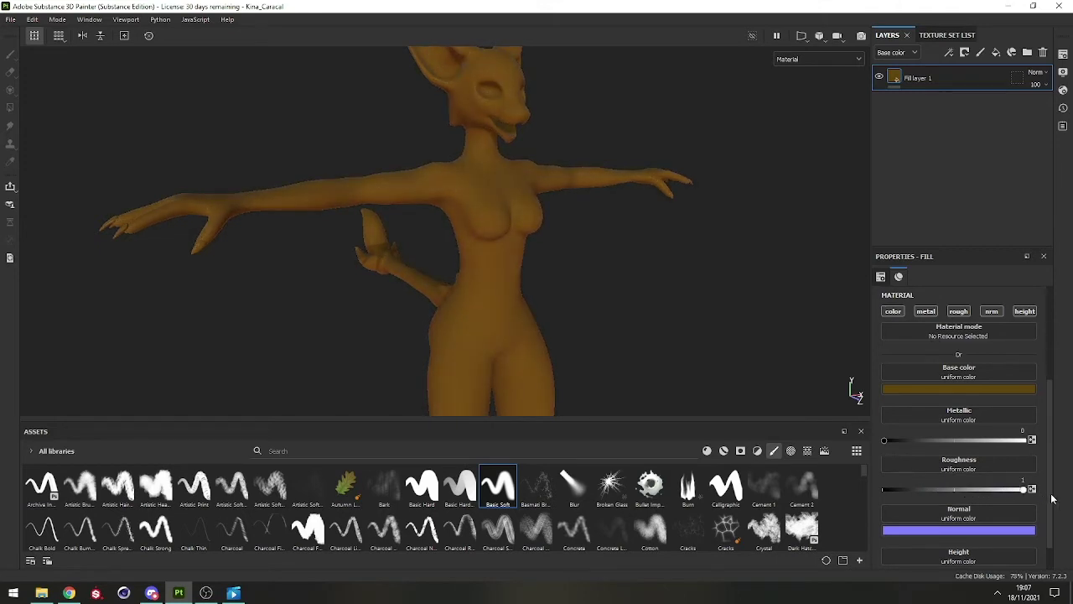
pyautogui.keyDown('alt'); pyautogui.moveTo(589, 294); pyautogui.dragTo(493, 273); pyautogui.keyUp('alt')
pyautogui.keyDown('alt'); pyautogui.moveTo(493, 272); pyautogui.dragTo(508, 211, button='middle'); pyautogui.keyUp('alt')
pyautogui.keyDown('alt'); pyautogui.moveTo(508, 211); pyautogui.dragTo(495, 294, button='right'); pyautogui.keyUp('alt')
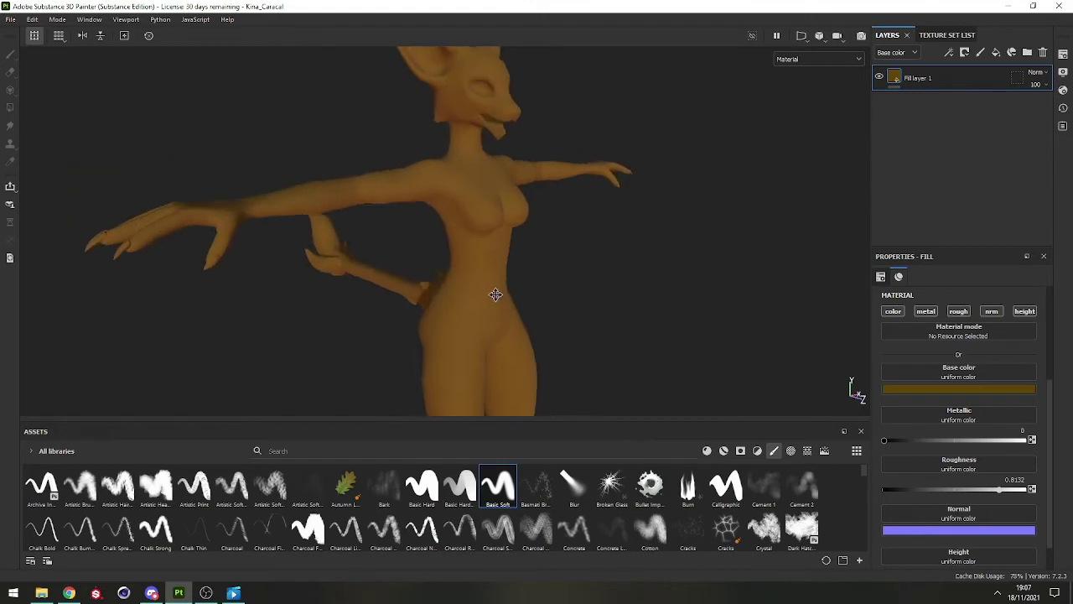
# Step: Lighten the fill layer's base color to the golden brown 74550f
pyautogui.click(943, 388)
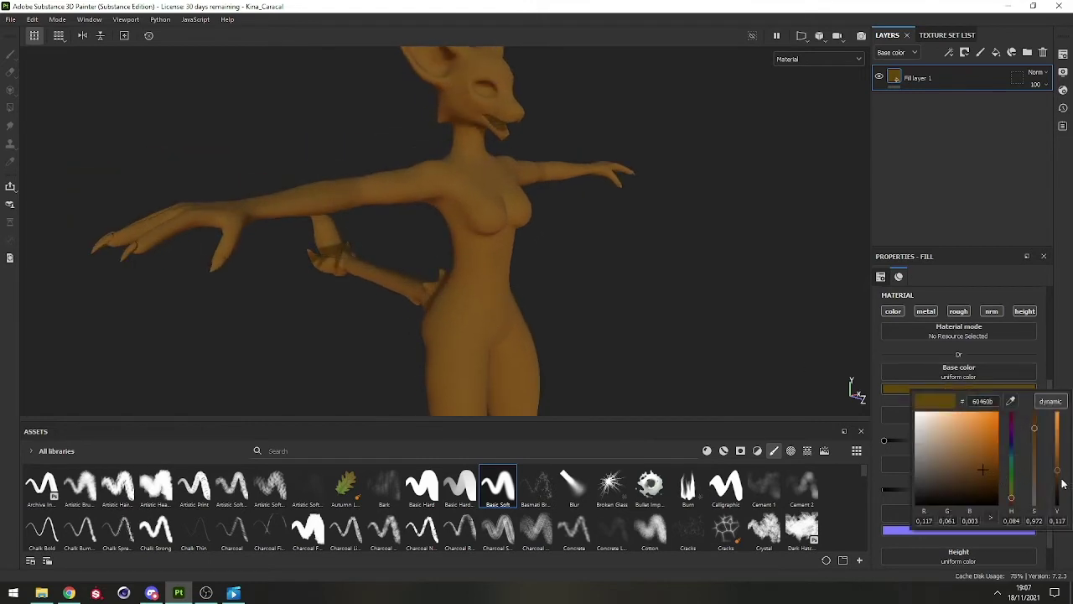
pyautogui.moveTo(1061, 474); pyautogui.dragTo(1065, 469)
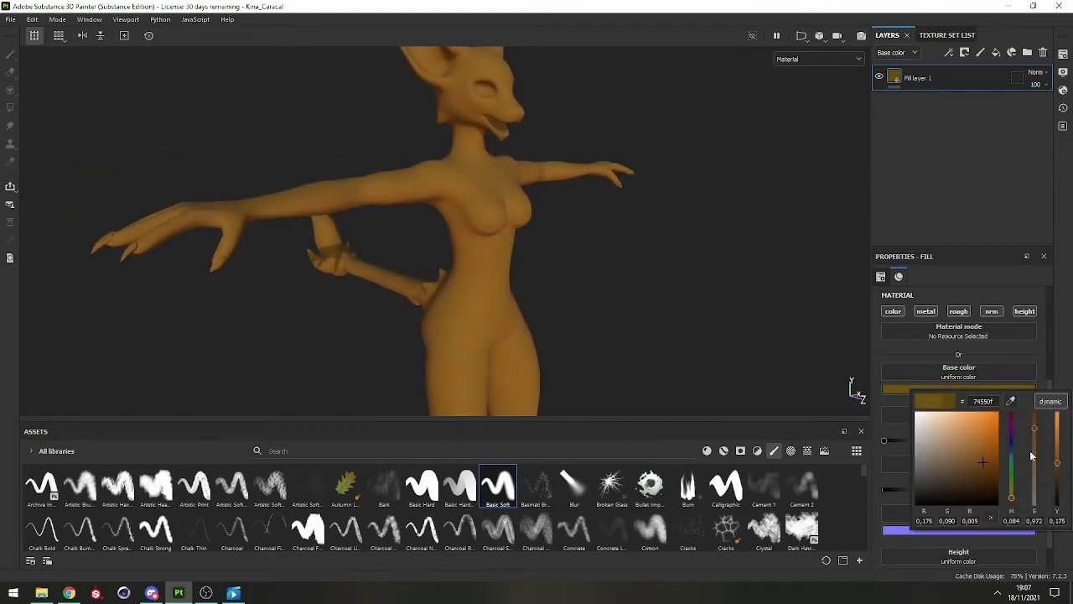
pyautogui.keyDown('alt'); pyautogui.moveTo(541, 298); pyautogui.dragTo(452, 283); pyautogui.keyUp('alt')
pyautogui.keyDown('alt'); pyautogui.moveTo(452, 284); pyautogui.dragTo(469, 174, button='right'); pyautogui.keyUp('alt')
pyautogui.keyDown('alt'); pyautogui.moveTo(469, 175); pyautogui.dragTo(596, 247); pyautogui.keyUp('alt')
pyautogui.keyDown('alt'); pyautogui.moveTo(596, 246); pyautogui.dragTo(592, 216, button='middle'); pyautogui.keyUp('alt')
pyautogui.keyDown('alt'); pyautogui.moveTo(592, 216); pyautogui.dragTo(455, 252, button='right'); pyautogui.keyUp('alt')
pyautogui.keyDown('alt'); pyautogui.moveTo(455, 231); pyautogui.dragTo(491, 147, button='middle'); pyautogui.keyUp('alt')
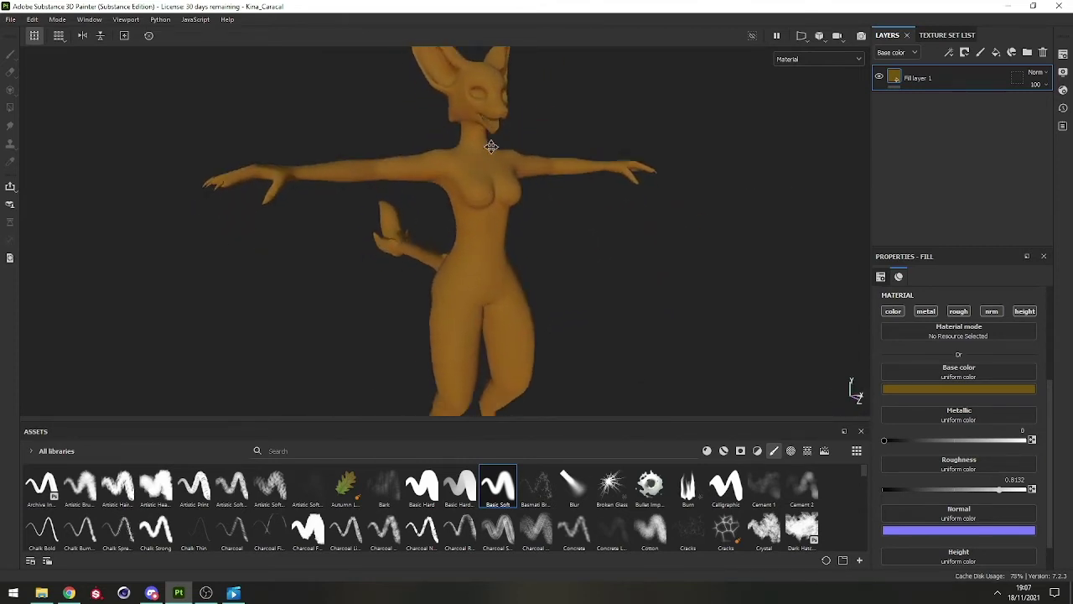
pyautogui.keyDown('alt'); pyautogui.moveTo(491, 146); pyautogui.dragTo(498, 201, button='right'); pyautogui.keyUp('alt')
# Step: Duplicate the fill layer, naming the upper copy "darker shade" and the lower one "base layer"
pyautogui.keyDown('ctrl'); pyautogui.moveTo(949, 81); pyautogui.dragTo(958, 71); pyautogui.keyUp('ctrl')
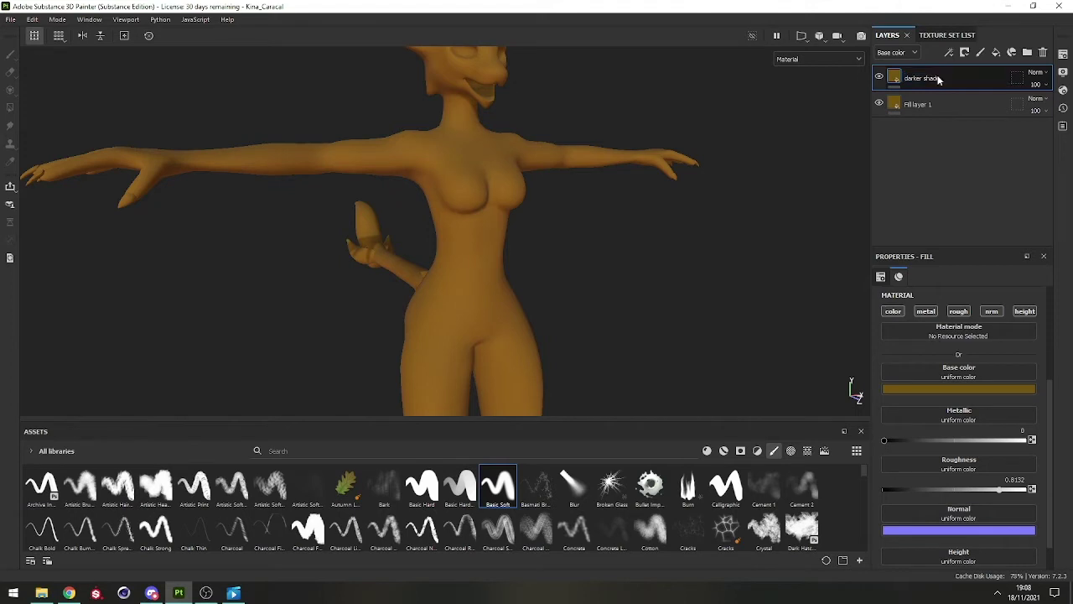
pyautogui.doubleClick(922, 104)
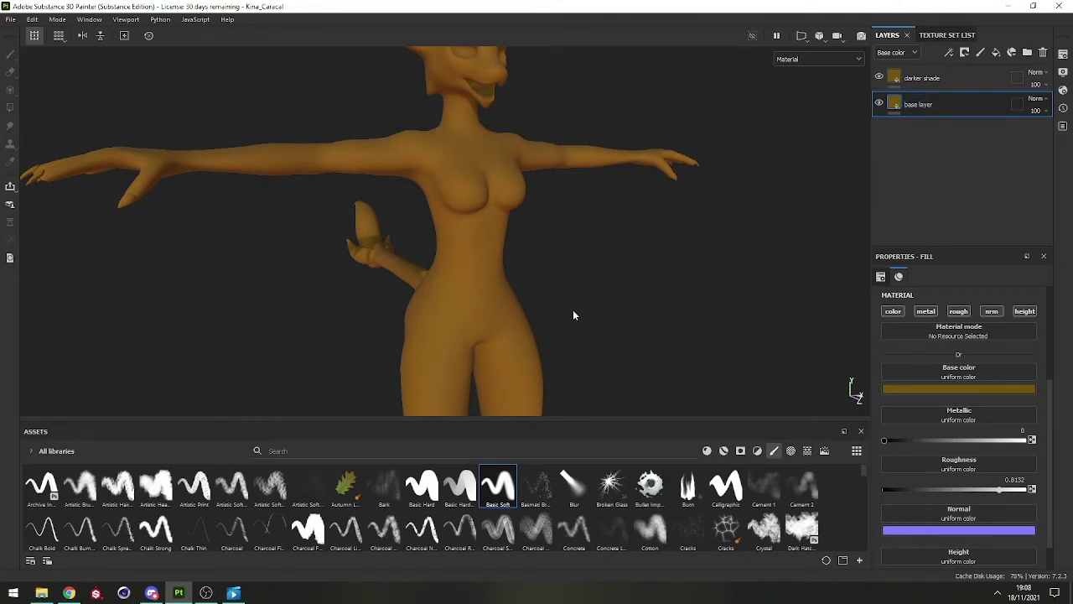
# Step: Darken the darker shade layer's base color to about 3c2a04 and add a black mask to that layer
pyautogui.click(922, 78)
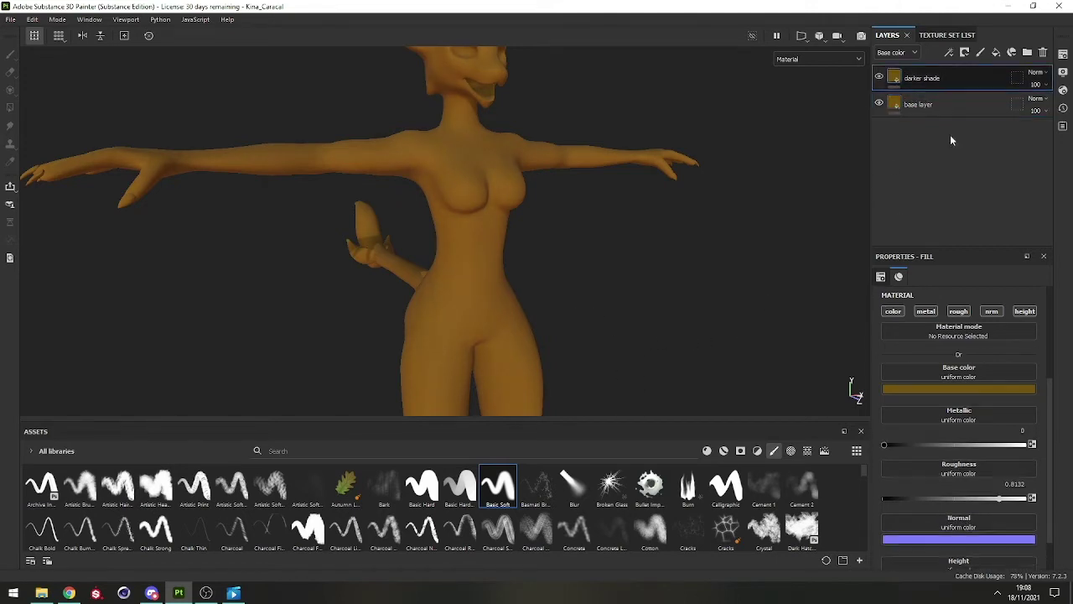
pyautogui.click(956, 389)
pyautogui.moveTo(1059, 483); pyautogui.dragTo(1065, 489)
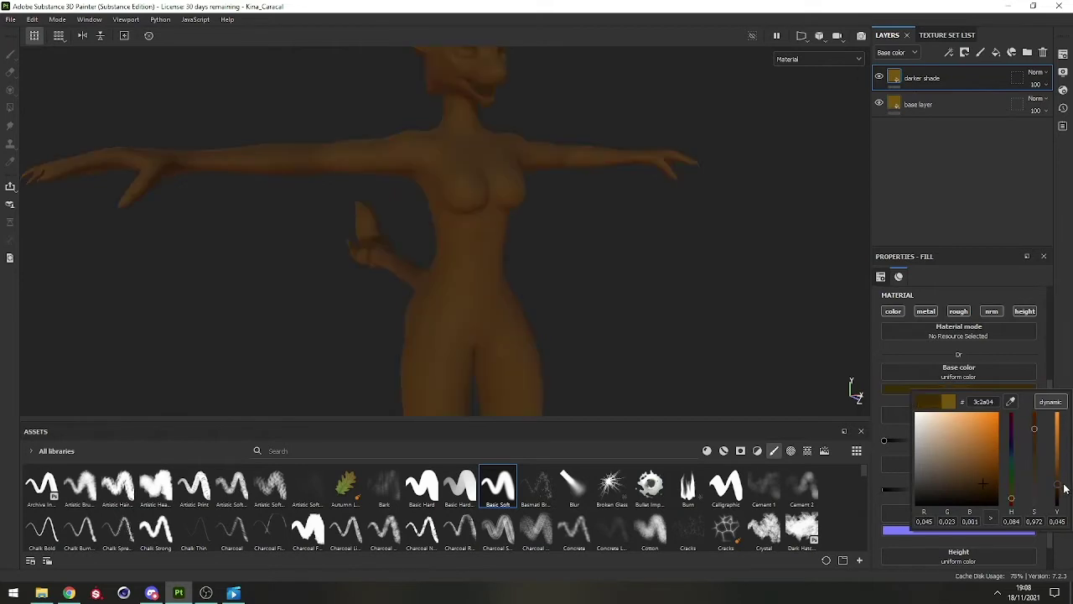
pyautogui.click(969, 53)
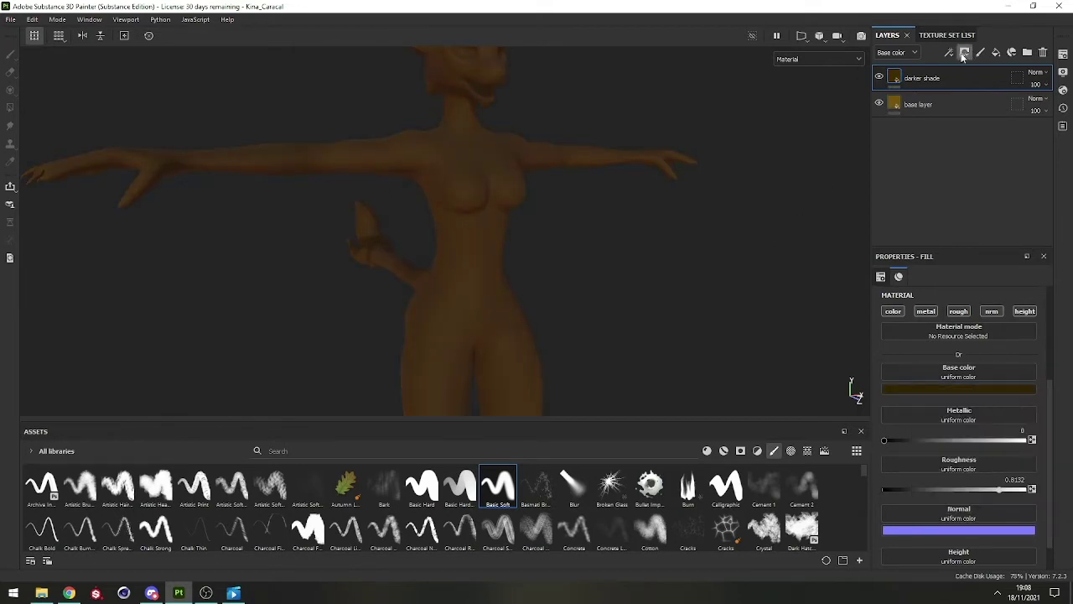
pyautogui.click(969, 52)
pyautogui.click(974, 94)
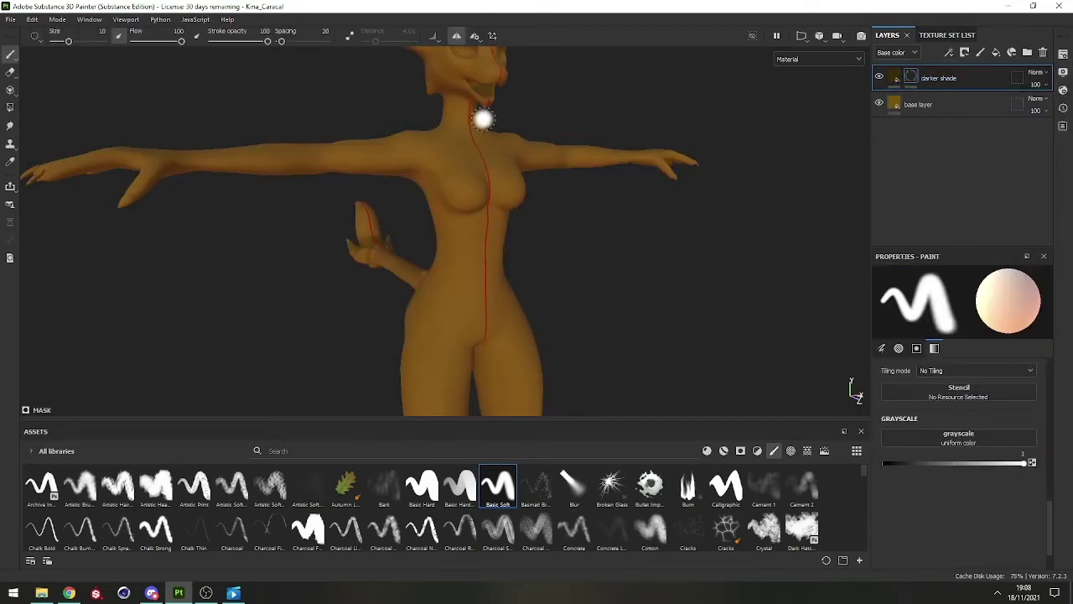
pyautogui.keyDown('alt'); pyautogui.moveTo(429, 172); pyautogui.dragTo(479, 342, button='right'); pyautogui.keyUp('alt')
pyautogui.keyDown('alt'); pyautogui.moveTo(479, 342); pyautogui.dragTo(464, 307); pyautogui.keyUp('alt')
pyautogui.keyDown('alt'); pyautogui.moveTo(464, 307); pyautogui.dragTo(482, 187, button='right'); pyautogui.keyUp('alt')
pyautogui.keyDown('alt'); pyautogui.moveTo(483, 187); pyautogui.dragTo(411, 312); pyautogui.keyUp('alt')
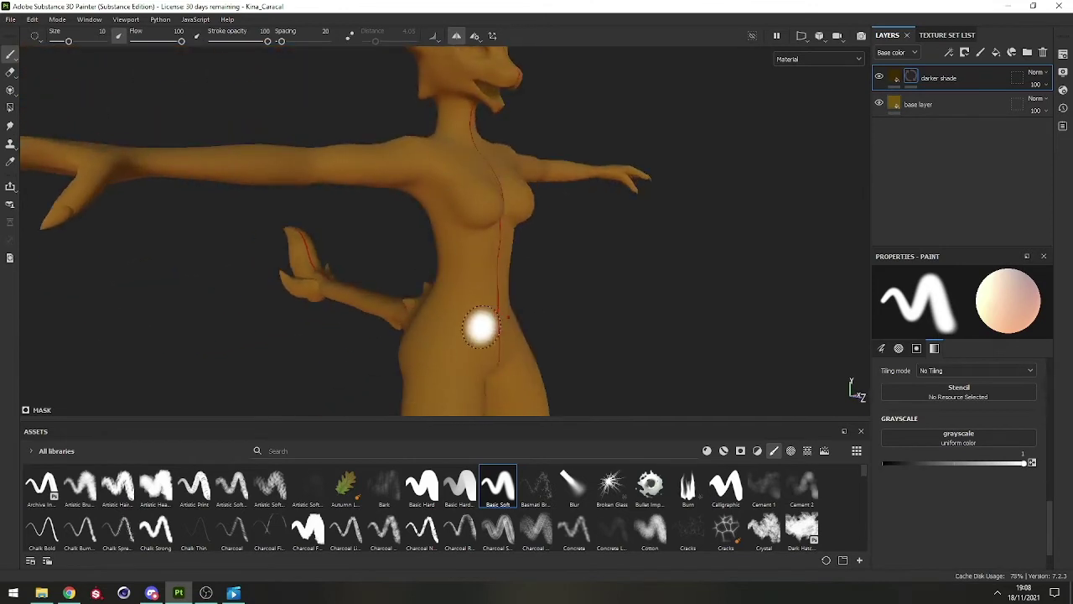
pyautogui.moveTo(477, 323)
pyautogui.mouseDown()
pyautogui.moveTo(454, 280)
pyautogui.moveTo(476, 254)
pyautogui.mouseUp()
pyautogui.keyDown('alt'); pyautogui.moveTo(470, 293); pyautogui.dragTo(473, 242); pyautogui.keyUp('alt')
pyautogui.keyDown('alt'); pyautogui.moveTo(473, 242); pyautogui.dragTo(504, 267, button='right'); pyautogui.keyUp('alt')
pyautogui.moveTo(505, 267)
pyautogui.keyDown('alt'); pyautogui.mouseDown()
pyautogui.moveTo(470, 256)
pyautogui.moveTo(476, 134)
pyautogui.mouseUp(); pyautogui.keyUp('alt')
pyautogui.keyDown('alt'); pyautogui.moveTo(491, 260); pyautogui.dragTo(537, 268); pyautogui.keyUp('alt')
pyautogui.moveTo(456, 246)
pyautogui.mouseDown()
pyautogui.moveTo(417, 255)
pyautogui.moveTo(444, 181)
pyautogui.mouseUp()
pyautogui.moveTo(444, 180)
pyautogui.keyDown('alt'); pyautogui.mouseDown()
pyautogui.moveTo(470, 295)
pyautogui.moveTo(522, 323)
pyautogui.mouseUp(); pyautogui.keyUp('alt')
pyautogui.moveTo(461, 347); pyautogui.dragTo(455, 233)
pyautogui.keyDown('alt'); pyautogui.moveTo(455, 233); pyautogui.dragTo(455, 142, button='right'); pyautogui.keyUp('alt')
pyautogui.moveTo(456, 140)
pyautogui.keyDown('alt'); pyautogui.mouseDown()
pyautogui.moveTo(393, 204)
pyautogui.moveTo(433, 186)
pyautogui.mouseUp(); pyautogui.keyUp('alt')
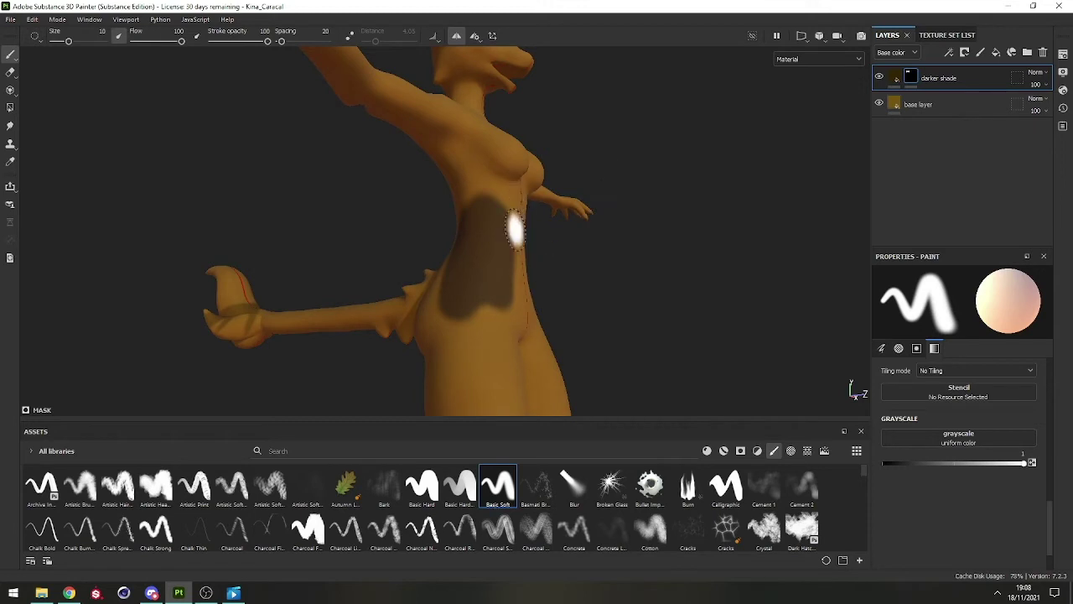
pyautogui.hotkey('ctrl', 'z')
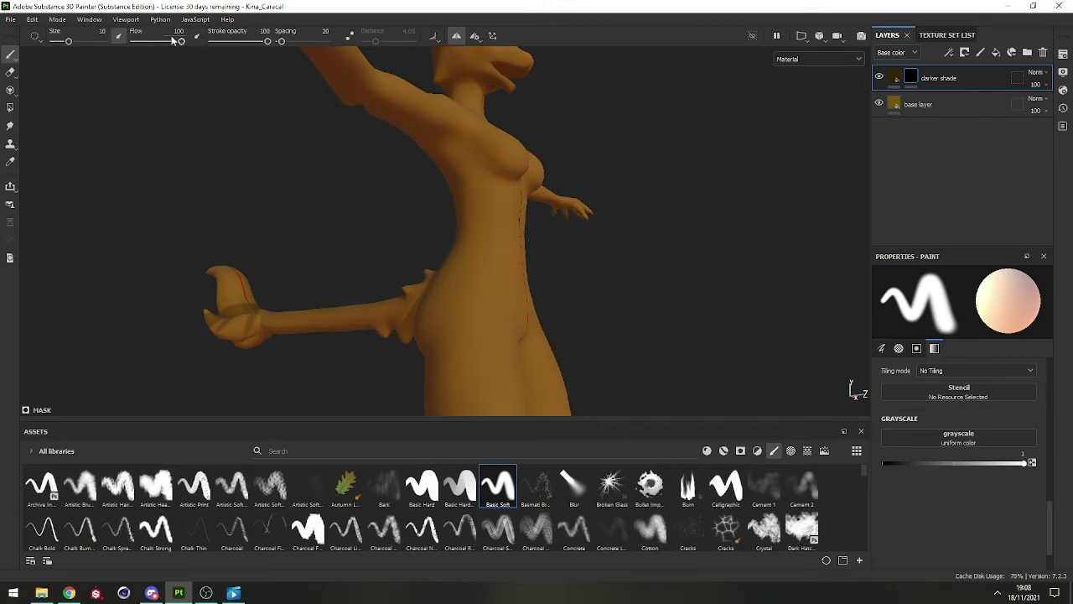
# Step: Reduce the brush flow to 12, enlarge the brush to 16.83 and paint soft shading along the armpit and side of the torso
pyautogui.moveTo(171, 39); pyautogui.dragTo(139, 45)
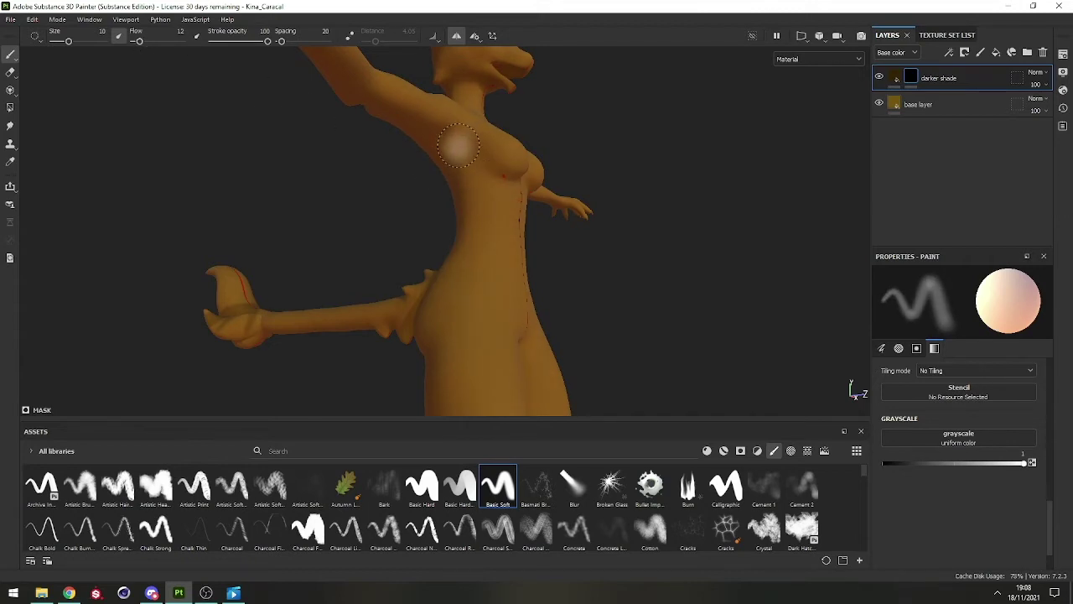
pyautogui.scroll(2, 456, 160)
pyautogui.keyDown('ctrl'); pyautogui.moveTo(457, 179); pyautogui.dragTo(480, 203, button='right'); pyautogui.keyUp('ctrl')
pyautogui.moveTo(450, 185); pyautogui.dragTo(432, 156)
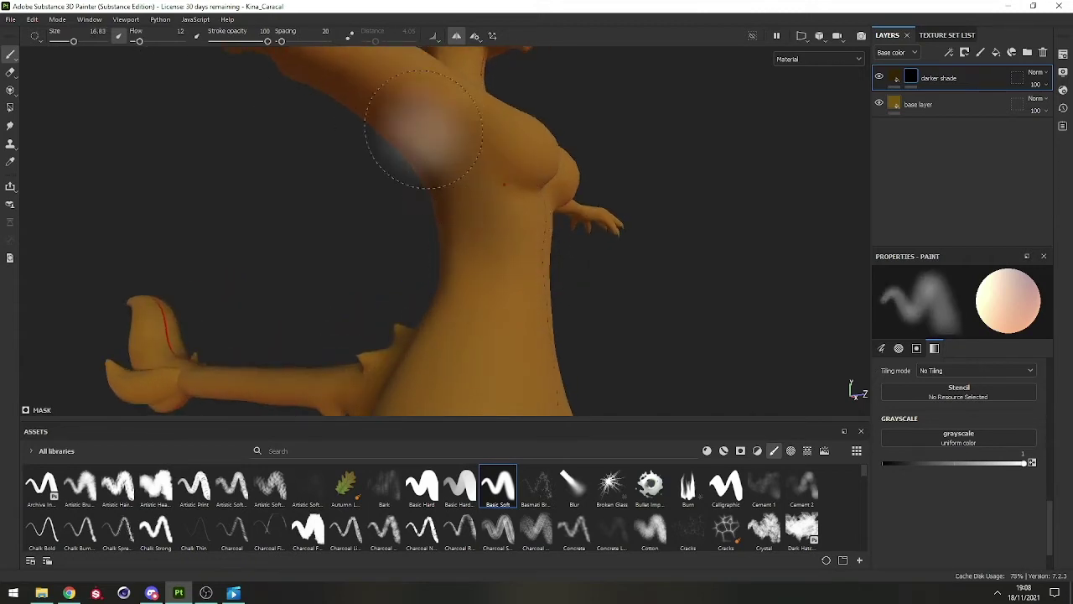
pyautogui.keyDown('alt'); pyautogui.moveTo(490, 252); pyautogui.dragTo(625, 209); pyautogui.keyUp('alt')
pyautogui.moveTo(439, 151)
pyautogui.mouseDown()
pyautogui.moveTo(436, 130)
pyautogui.moveTo(437, 146)
pyautogui.mouseUp()
pyautogui.keyDown('alt'); pyautogui.moveTo(443, 220); pyautogui.dragTo(419, 180); pyautogui.keyUp('alt')
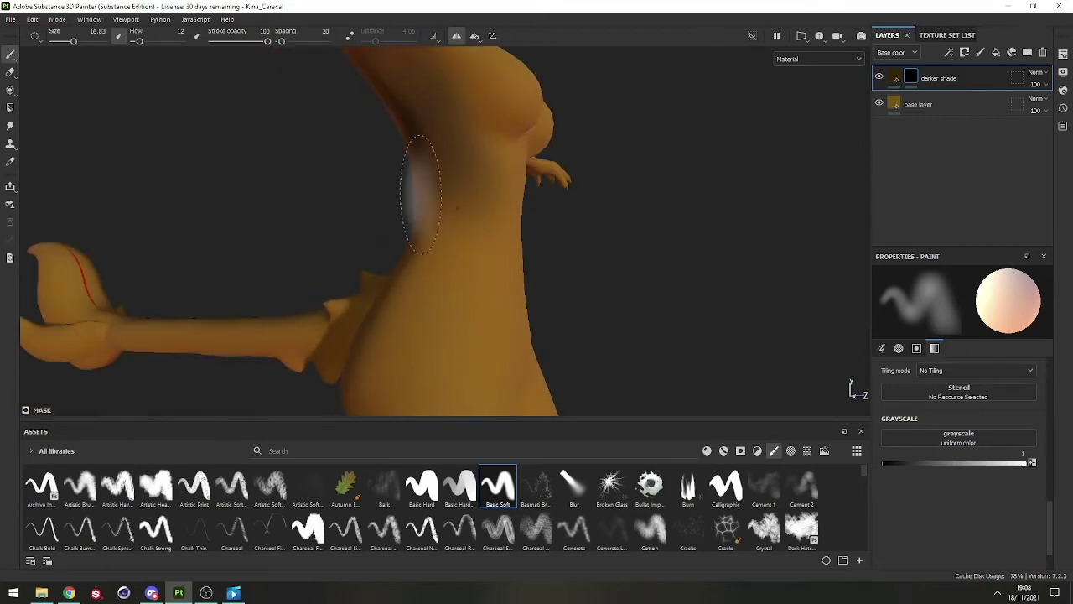
pyautogui.keyDown('alt'); pyautogui.moveTo(411, 259); pyautogui.dragTo(378, 252); pyautogui.keyUp('alt')
pyautogui.keyDown('alt'); pyautogui.moveTo(465, 272); pyautogui.dragTo(721, 228); pyautogui.keyUp('alt')
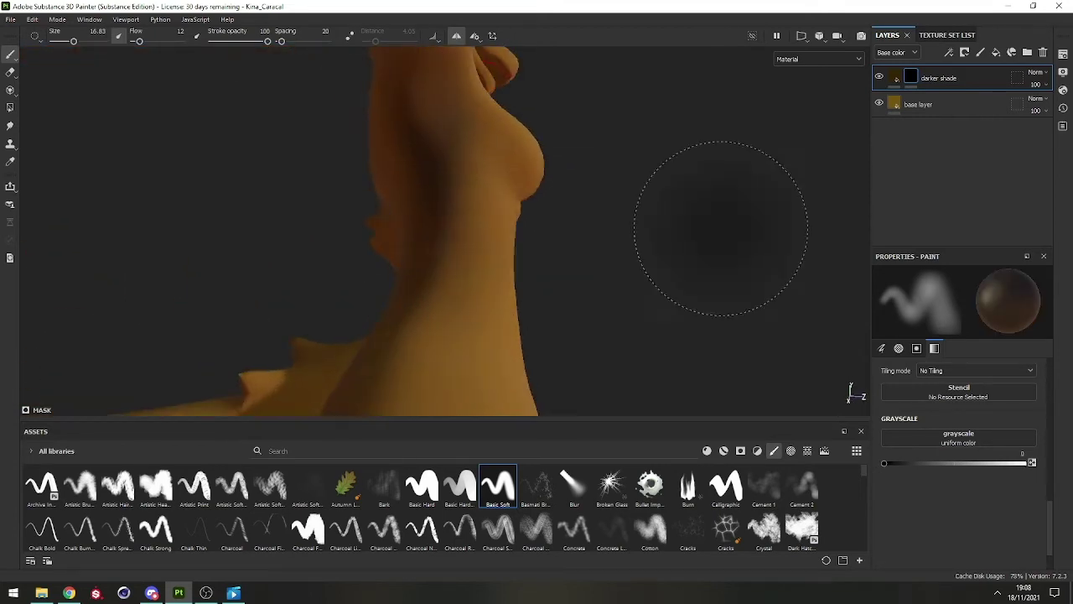
# Step: Refine the mask shading around the armpit, back and upper arm, alternating between white and black paint
pyautogui.moveTo(410, 205)
pyautogui.keyDown('alt'); pyautogui.mouseDown()
pyautogui.moveTo(455, 209)
pyautogui.moveTo(495, 233)
pyautogui.mouseUp(); pyautogui.keyUp('alt')
pyautogui.press('x')
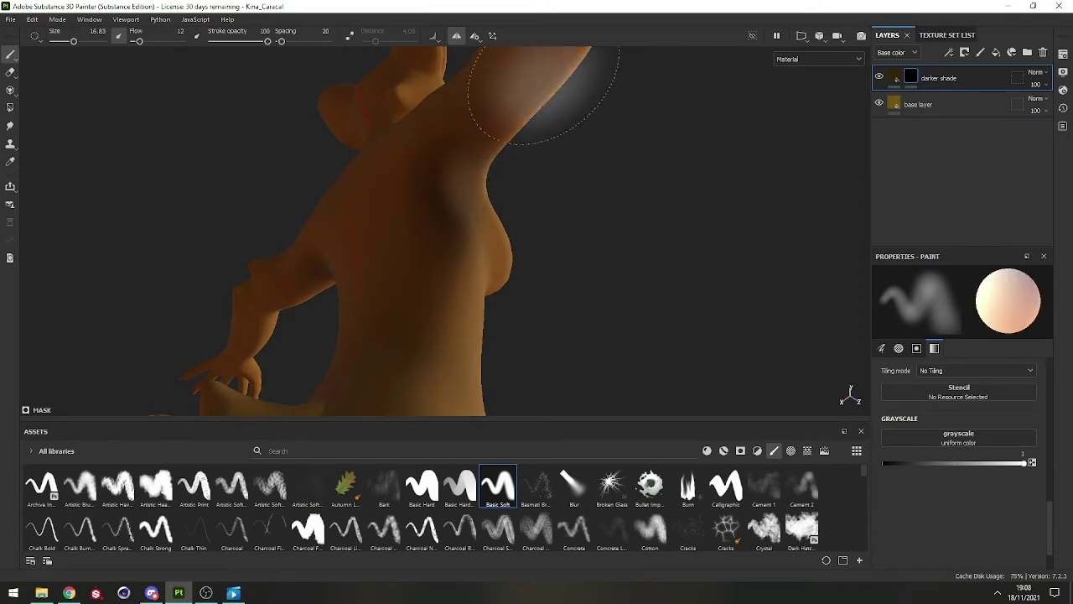
pyautogui.moveTo(547, 93)
pyautogui.keyDown('alt'); pyautogui.mouseDown()
pyautogui.moveTo(392, 181)
pyautogui.moveTo(369, 210)
pyautogui.mouseUp(); pyautogui.keyUp('alt')
pyautogui.moveTo(482, 221)
pyautogui.keyDown('alt'); pyautogui.mouseDown()
pyautogui.moveTo(433, 240)
pyautogui.moveTo(311, 215)
pyautogui.mouseUp(); pyautogui.keyUp('alt')
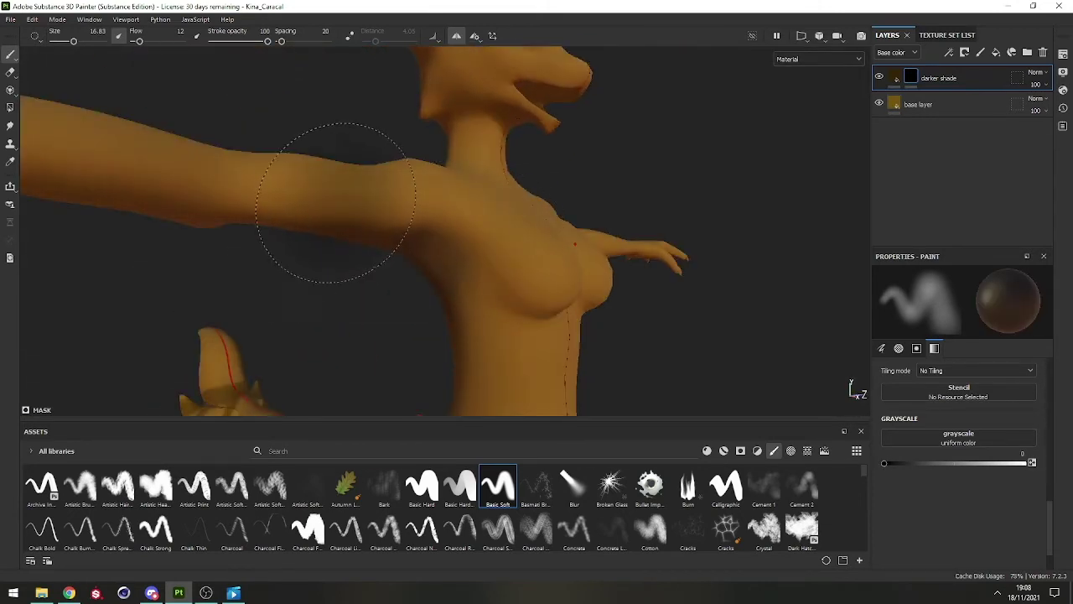
pyautogui.moveTo(548, 247)
pyautogui.keyDown('alt'); pyautogui.mouseDown()
pyautogui.moveTo(503, 226)
pyautogui.moveTo(529, 220)
pyautogui.mouseUp(); pyautogui.keyUp('alt')
pyautogui.moveTo(262, 250); pyautogui.dragTo(280, 245)
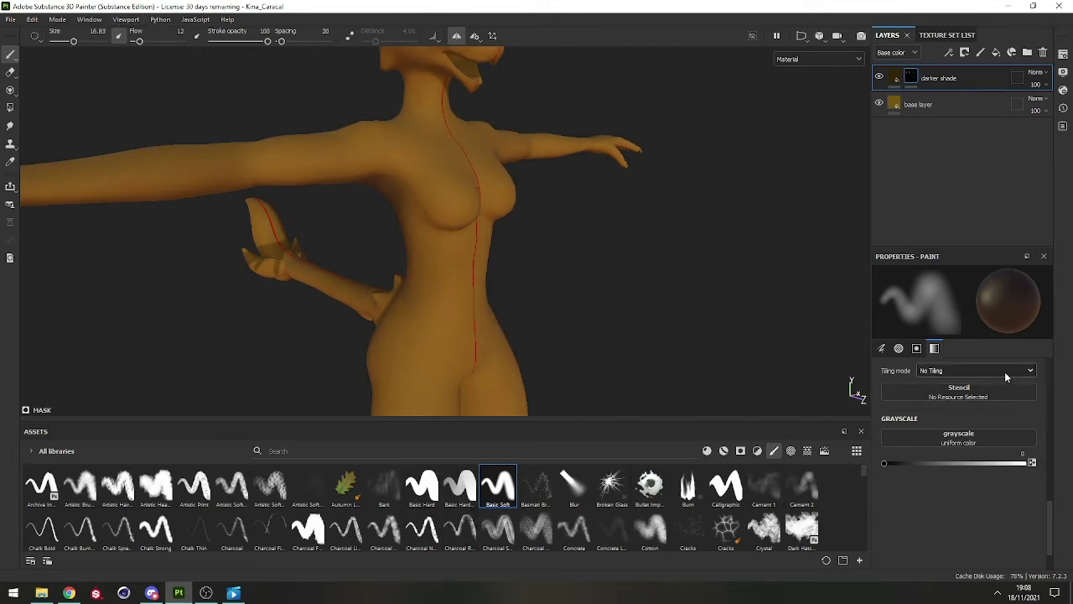
# Step: Save the current brush as a new brush preset and rename it Basic_softer
pyautogui.rightClick(937, 474)
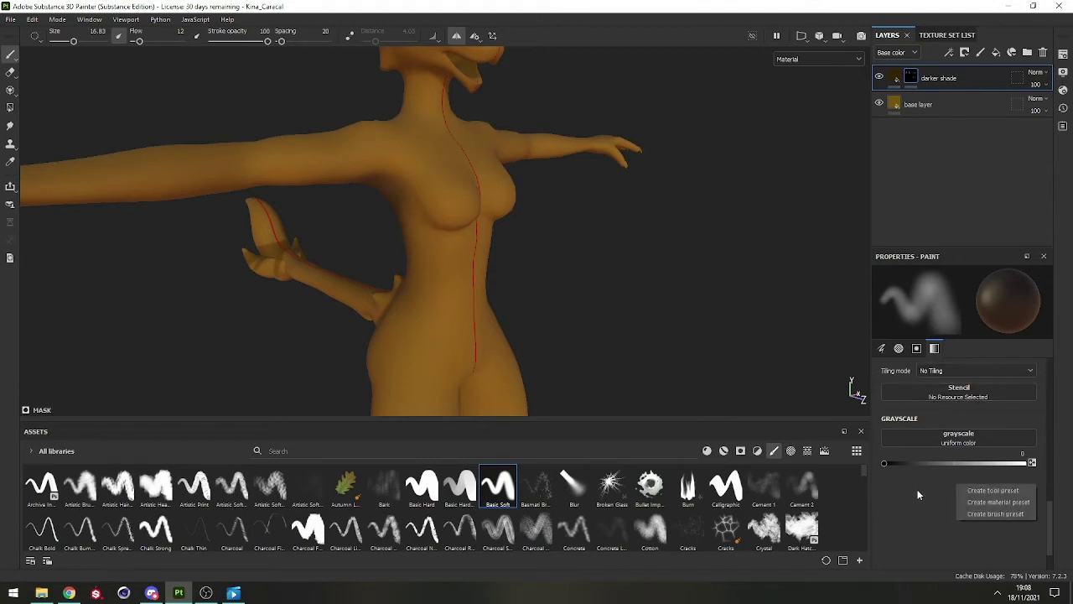
pyautogui.click(1000, 514)
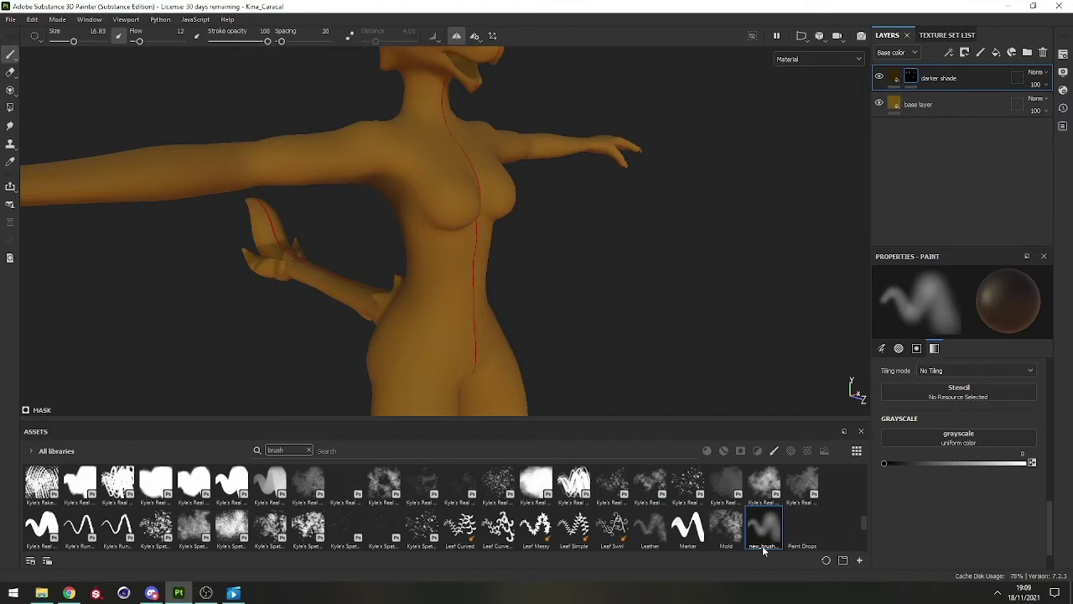
pyautogui.scroll(5, 426, 543)
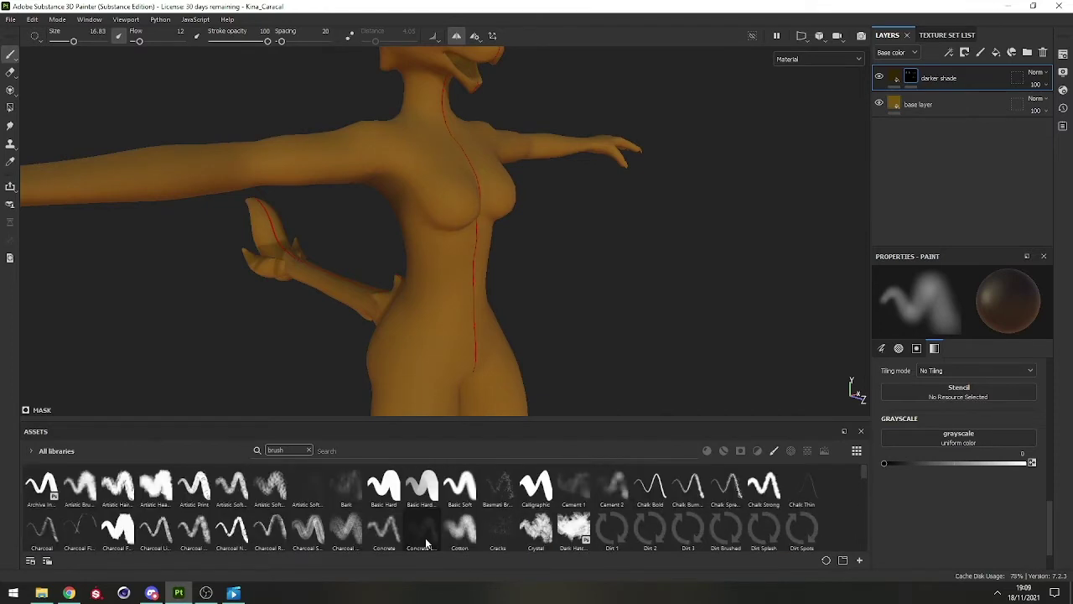
pyautogui.scroll(-5, 435, 521)
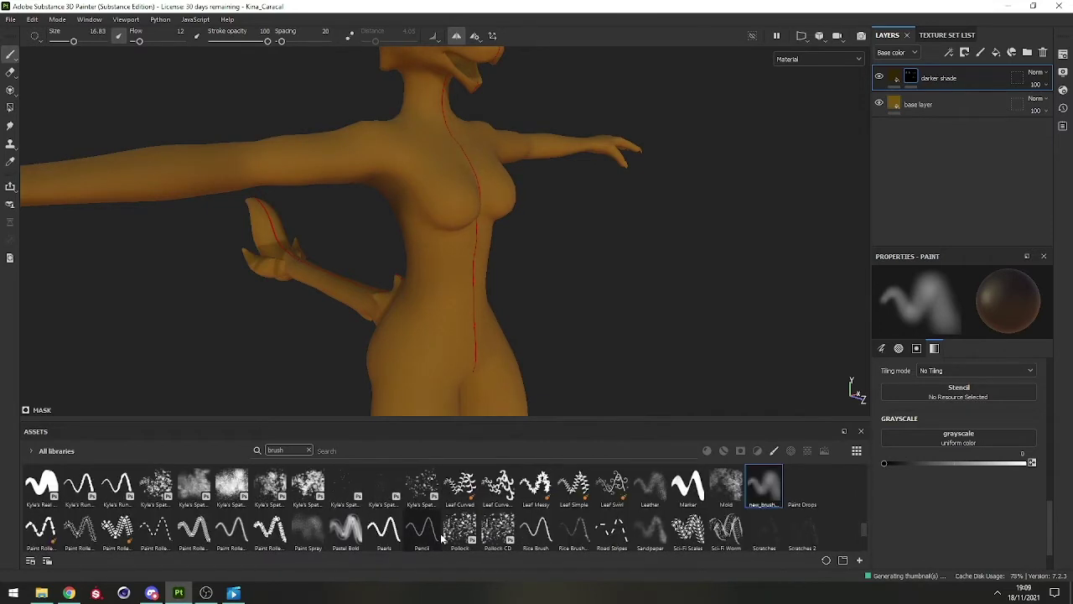
pyautogui.rightClick(769, 482)
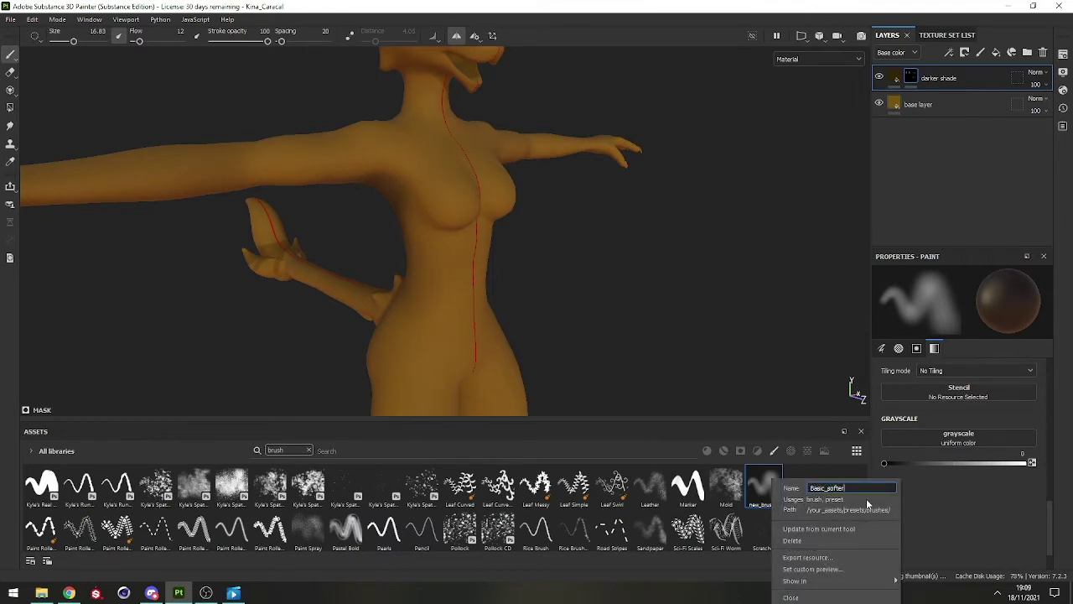
pyautogui.click(951, 488)
pyautogui.moveTo(866, 531); pyautogui.dragTo(870, 476)
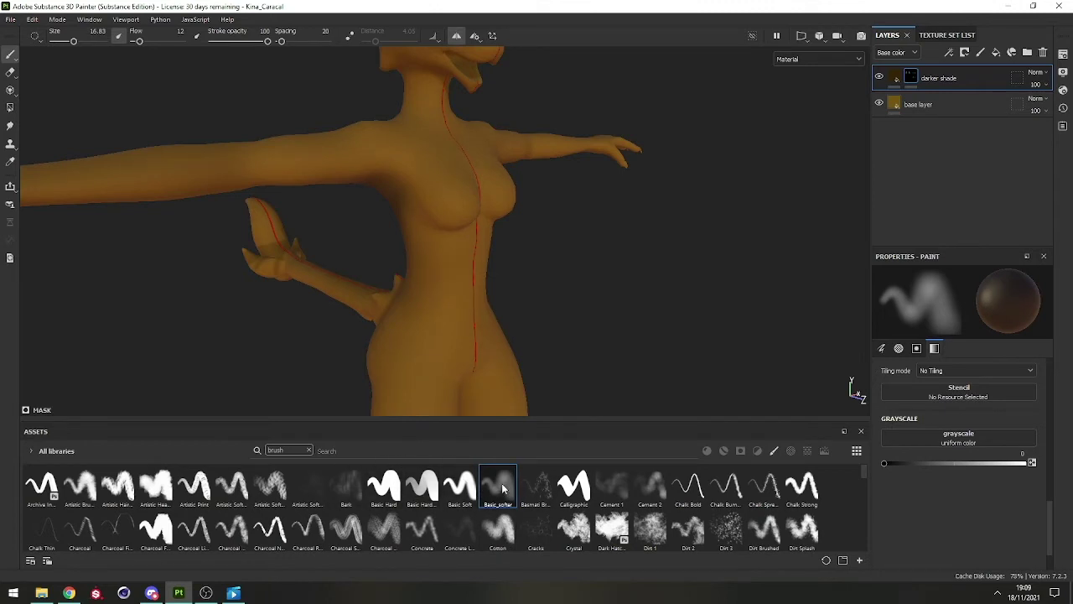
# Step: Paint the darker shade onto the inner upper thighs with white on the mask
pyautogui.keyDown('alt'); pyautogui.moveTo(381, 242); pyautogui.dragTo(557, 256); pyautogui.keyUp('alt')
pyautogui.moveTo(436, 189)
pyautogui.keyDown('alt'); pyautogui.mouseDown()
pyautogui.moveTo(405, 218)
pyautogui.moveTo(259, 197)
pyautogui.mouseUp(); pyautogui.keyUp('alt')
pyautogui.scroll(2, 431, 316)
pyautogui.press('x')
pyautogui.keyDown('alt'); pyautogui.moveTo(430, 316); pyautogui.dragTo(456, 131, button='middle'); pyautogui.keyUp('alt')
pyautogui.keyDown('alt'); pyautogui.moveTo(451, 247); pyautogui.dragTo(426, 277); pyautogui.keyUp('alt')
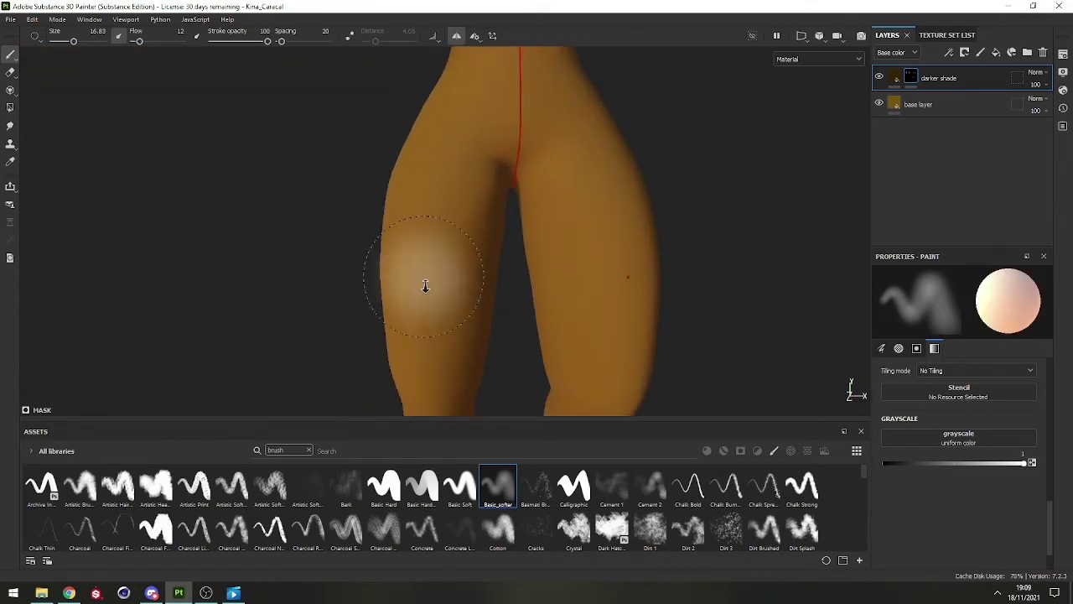
pyautogui.scroll(-3, 426, 277)
pyautogui.keyDown('shift'); pyautogui.moveTo(465, 253); pyautogui.dragTo(503, 260, button='right'); pyautogui.keyUp('shift')
pyautogui.moveTo(462, 266); pyautogui.dragTo(476, 211)
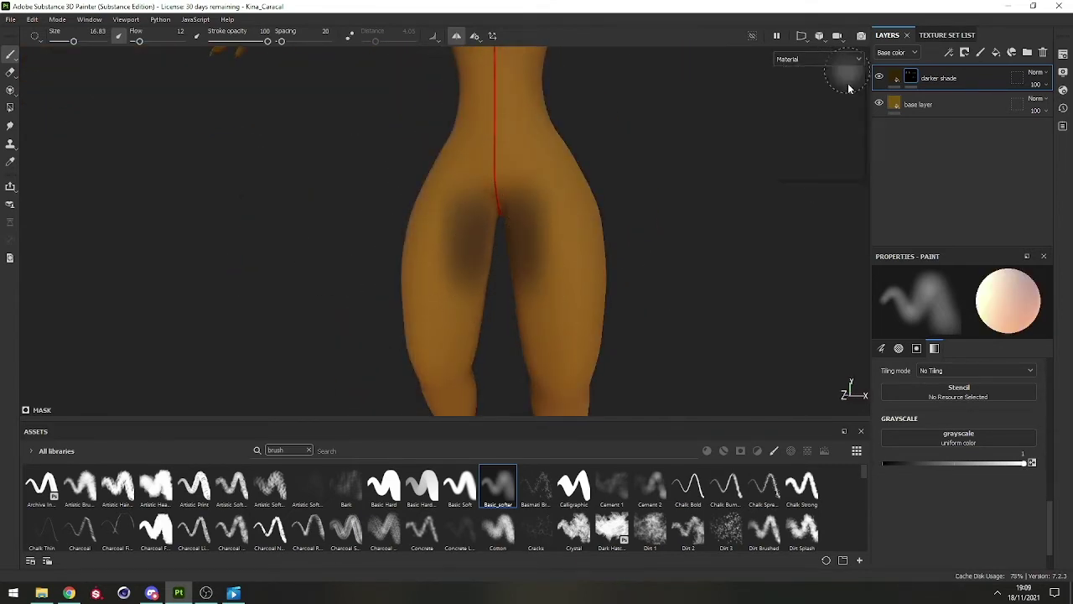
# Step: Switch the viewport display from Material to the Base color channel
pyautogui.click(830, 59)
pyautogui.click(801, 107)
pyautogui.moveTo(519, 239)
pyautogui.keyDown('alt'); pyautogui.mouseDown()
pyautogui.moveTo(443, 384)
pyautogui.moveTo(437, 272)
pyautogui.moveTo(459, 269)
pyautogui.mouseUp(); pyautogui.keyUp('alt')
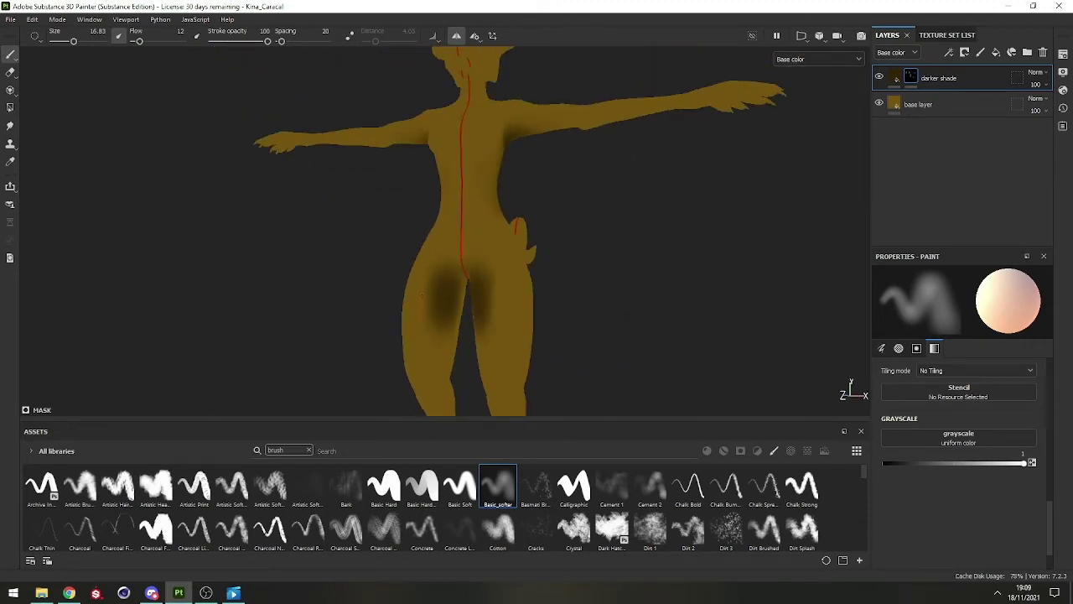
# Step: Reset the darker shade layer's mask to solid black, clearing all painted shading
pyautogui.click(963, 52)
pyautogui.click(977, 79)
pyautogui.keyDown('alt'); pyautogui.moveTo(515, 228); pyautogui.dragTo(473, 201); pyautogui.keyUp('alt')
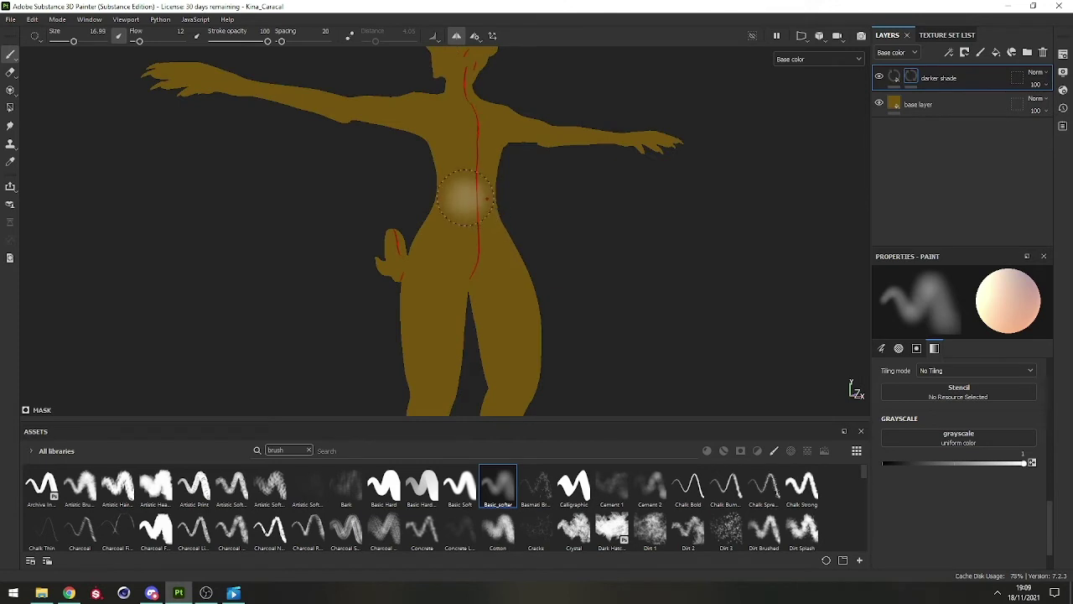
# Step: Enlarge the brush to size 24.23 and paint the darker shade softly onto the inner thighs and crotch area
pyautogui.keyDown('ctrl'); pyautogui.moveTo(466, 198); pyautogui.dragTo(486, 199, button='right'); pyautogui.keyUp('ctrl')
pyautogui.moveTo(450, 288); pyautogui.dragTo(417, 302)
pyautogui.moveTo(495, 300)
pyautogui.keyDown('alt'); pyautogui.mouseDown()
pyautogui.moveTo(430, 278)
pyautogui.moveTo(431, 247)
pyautogui.mouseUp(); pyautogui.keyUp('alt')
pyautogui.press('x')
pyautogui.press('x')
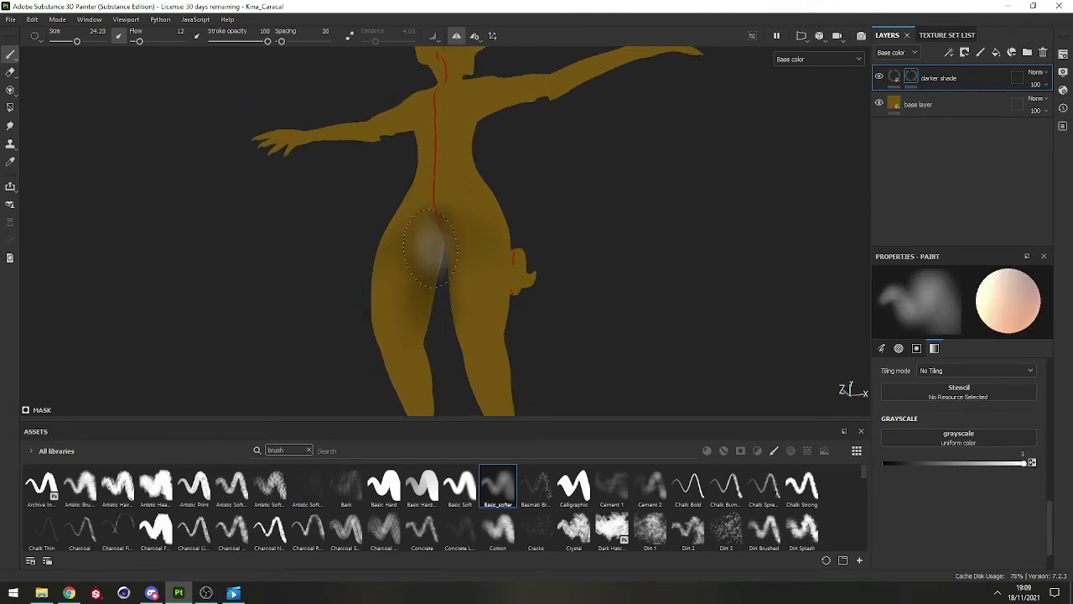
pyautogui.press('x')
pyautogui.moveTo(654, 293)
pyautogui.keyDown('alt'); pyautogui.mouseDown()
pyautogui.moveTo(576, 274)
pyautogui.moveTo(546, 230)
pyautogui.mouseUp(); pyautogui.keyUp('alt')
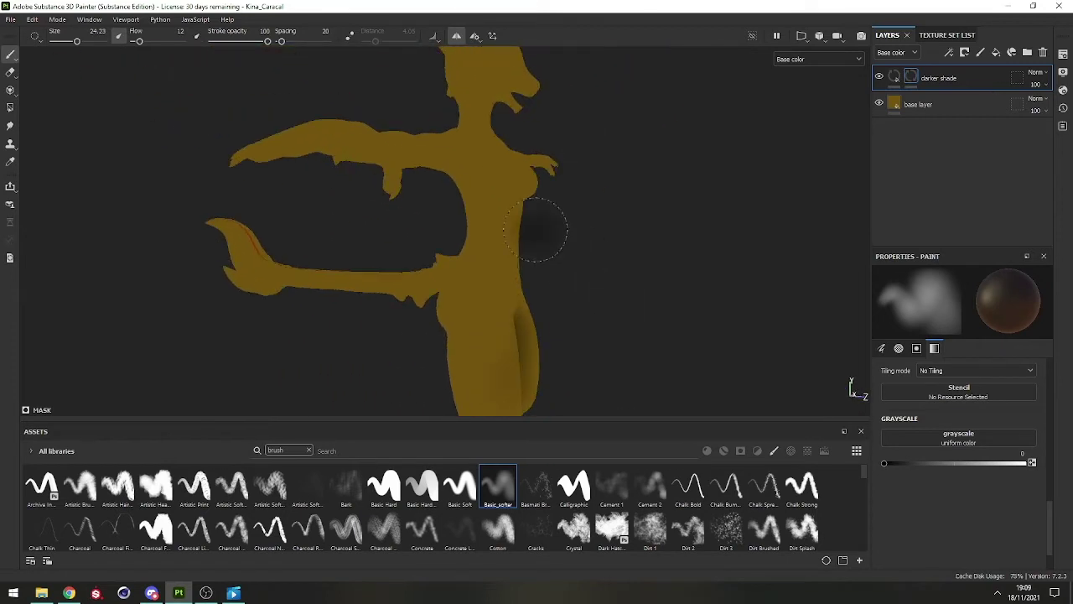
# Step: Paint the darker shade along the sides of the torso and under the armpits, softening its edges with black on the mask
pyautogui.press('x')
pyautogui.moveTo(485, 187)
pyautogui.mouseDown()
pyautogui.moveTo(478, 199)
pyautogui.moveTo(512, 222)
pyautogui.moveTo(501, 258)
pyautogui.mouseUp()
pyautogui.press('x')
pyautogui.press('x')
pyautogui.press('x')
pyautogui.press('x')
pyautogui.press('x')
pyautogui.press('x')
pyautogui.press('x')
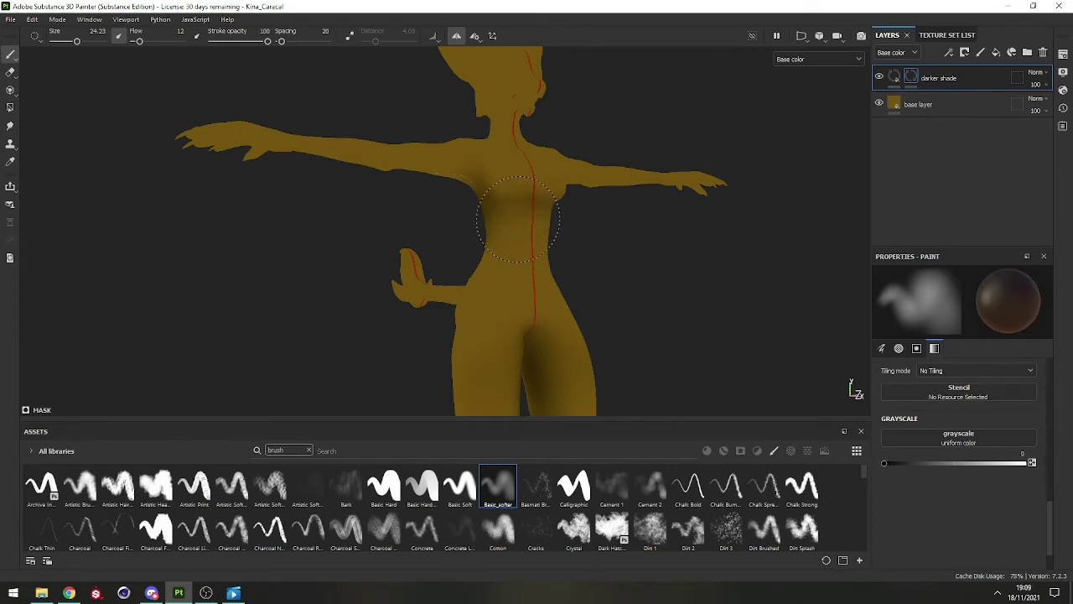
# Step: Paint the darker shade on the undersides of the arms toward the hands with white on the mask
pyautogui.moveTo(518, 219)
pyautogui.keyDown('alt'); pyautogui.mouseDown()
pyautogui.moveTo(637, 221)
pyautogui.moveTo(455, 230)
pyautogui.moveTo(646, 211)
pyautogui.moveTo(489, 269)
pyautogui.moveTo(427, 278)
pyautogui.mouseUp(); pyautogui.keyUp('alt')
pyautogui.press('x')
pyautogui.keyDown('alt'); pyautogui.moveTo(530, 220); pyautogui.dragTo(448, 252); pyautogui.keyUp('alt')
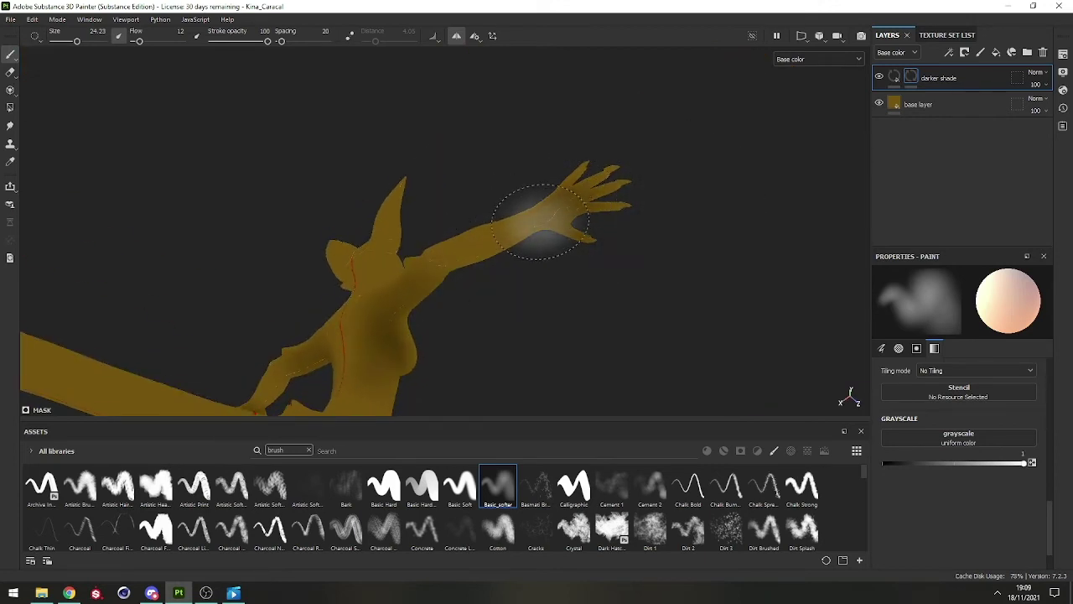
# Step: Paint the darker shade onto the sides of the head below the ears and blend it with black
pyautogui.keyDown('alt'); pyautogui.moveTo(541, 222); pyautogui.dragTo(490, 347); pyautogui.keyUp('alt')
pyautogui.press('x')
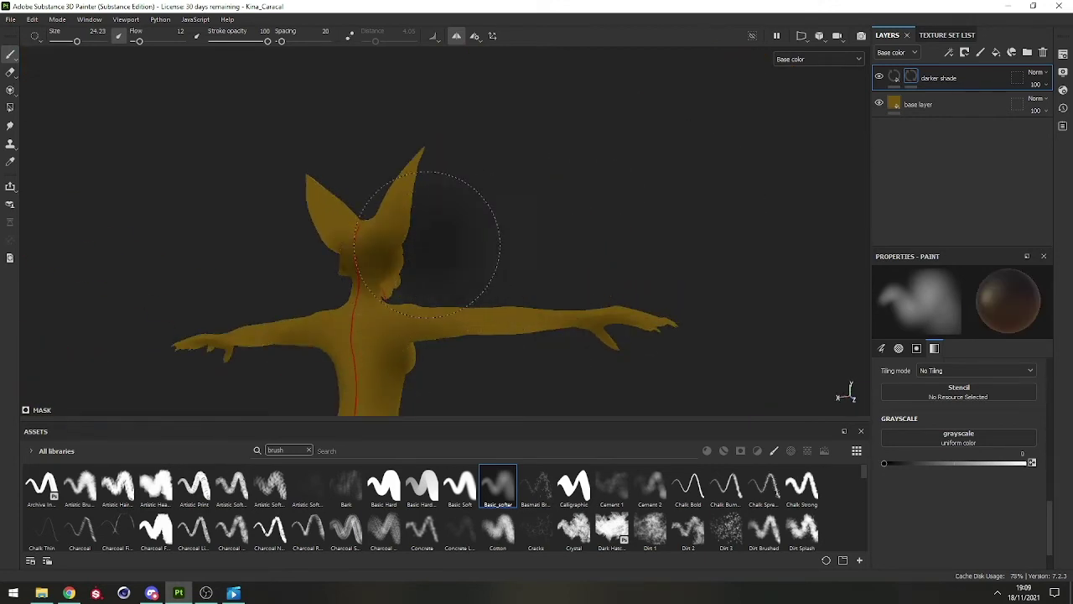
pyautogui.moveTo(396, 241); pyautogui.dragTo(369, 251)
pyautogui.moveTo(444, 268)
pyautogui.keyDown('alt'); pyautogui.mouseDown()
pyautogui.moveTo(363, 287)
pyautogui.moveTo(402, 234)
pyautogui.moveTo(377, 231)
pyautogui.mouseUp(); pyautogui.keyUp('alt')
pyautogui.scroll(5, 521, 208)
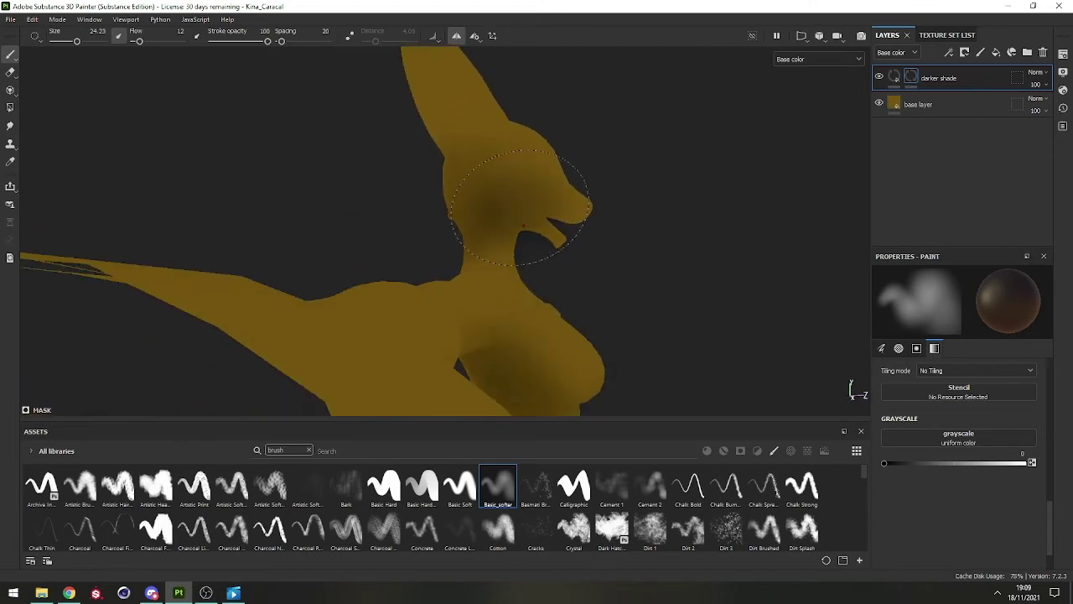
# Step: Reduce the brush to size 15.21 and refine the darker shade around the jaw and upper neck
pyautogui.moveTo(520, 208)
pyautogui.keyDown('alt'); pyautogui.mouseDown()
pyautogui.moveTo(513, 191)
pyautogui.moveTo(496, 203)
pyautogui.moveTo(462, 266)
pyautogui.moveTo(464, 289)
pyautogui.mouseUp(); pyautogui.keyUp('alt')
pyautogui.keyDown('ctrl'); pyautogui.moveTo(486, 266); pyautogui.dragTo(466, 267, button='right'); pyautogui.keyUp('ctrl')
pyautogui.press('x')
pyautogui.moveTo(461, 197); pyautogui.dragTo(452, 239)
pyautogui.keyDown('alt'); pyautogui.moveTo(524, 285); pyautogui.dragTo(574, 270); pyautogui.keyUp('alt')
pyautogui.press('x')
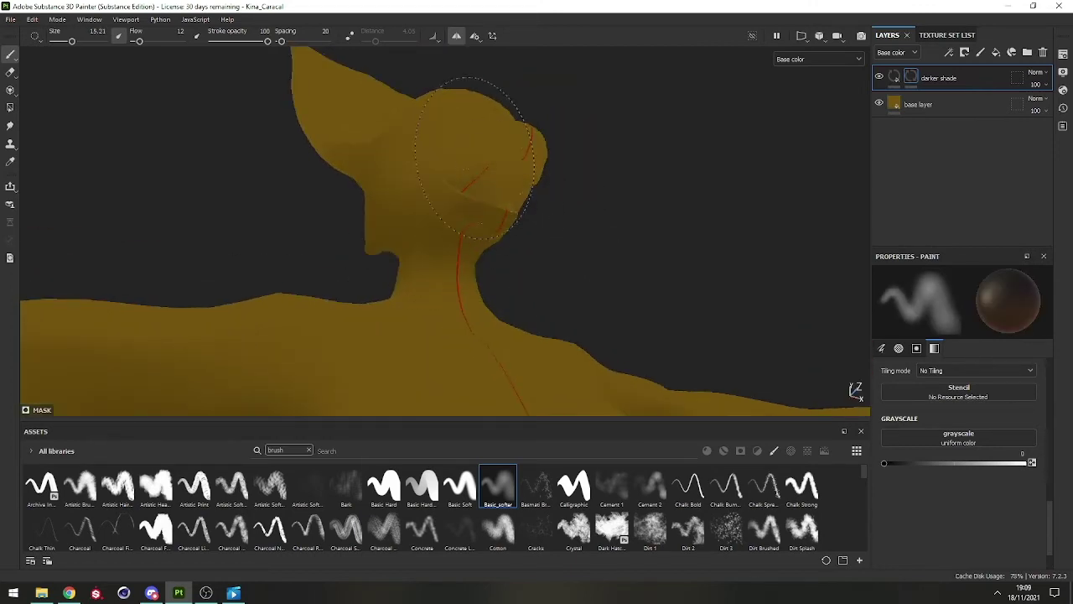
# Step: Enlarge the brush to size 23.23 and paint the darker shade onto the feet and lower legs
pyautogui.moveTo(509, 197)
pyautogui.keyDown('alt'); pyautogui.mouseDown()
pyautogui.moveTo(551, 131)
pyautogui.moveTo(503, 215)
pyautogui.mouseUp(); pyautogui.keyUp('alt')
pyautogui.scroll(-5, 486, 283)
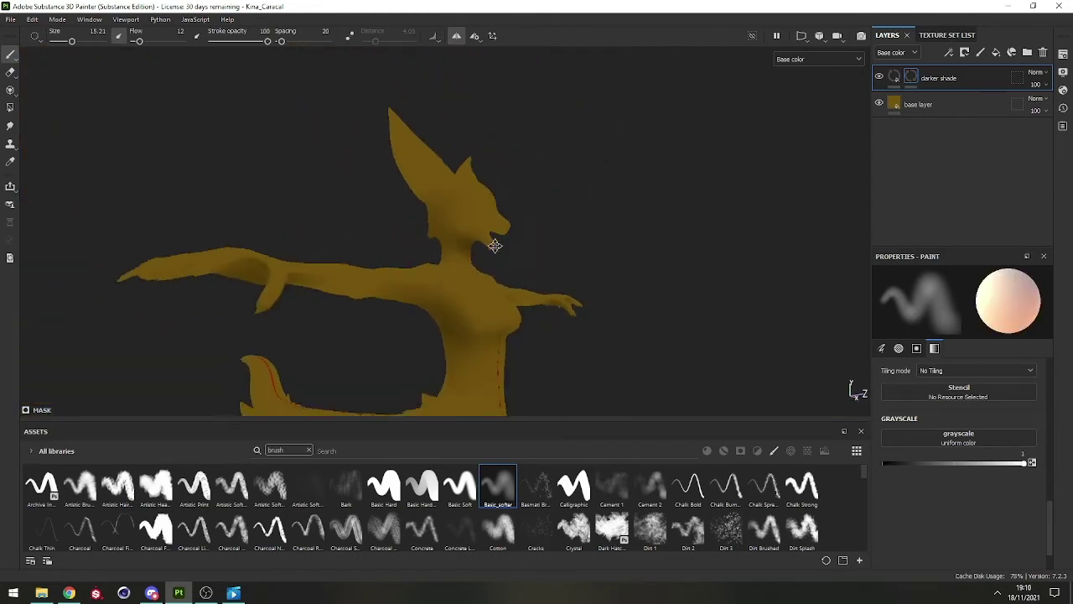
pyautogui.keyDown('alt'); pyautogui.moveTo(496, 242); pyautogui.dragTo(503, 126, button='middle'); pyautogui.keyUp('alt')
pyautogui.moveTo(536, 193)
pyautogui.keyDown('alt'); pyautogui.mouseDown()
pyautogui.moveTo(467, 211)
pyautogui.moveTo(448, 201)
pyautogui.mouseUp(); pyautogui.keyUp('alt')
pyautogui.scroll(-2, 500, 195)
pyautogui.keyDown('alt'); pyautogui.moveTo(478, 335); pyautogui.dragTo(486, 251, button='middle'); pyautogui.keyUp('alt')
pyautogui.keyDown('ctrl'); pyautogui.moveTo(479, 325); pyautogui.dragTo(496, 324, button='right'); pyautogui.keyUp('ctrl')
pyautogui.moveTo(478, 323)
pyautogui.keyDown('alt'); pyautogui.mouseDown()
pyautogui.moveTo(712, 330)
pyautogui.moveTo(443, 311)
pyautogui.moveTo(462, 307)
pyautogui.mouseUp(); pyautogui.keyUp('alt')
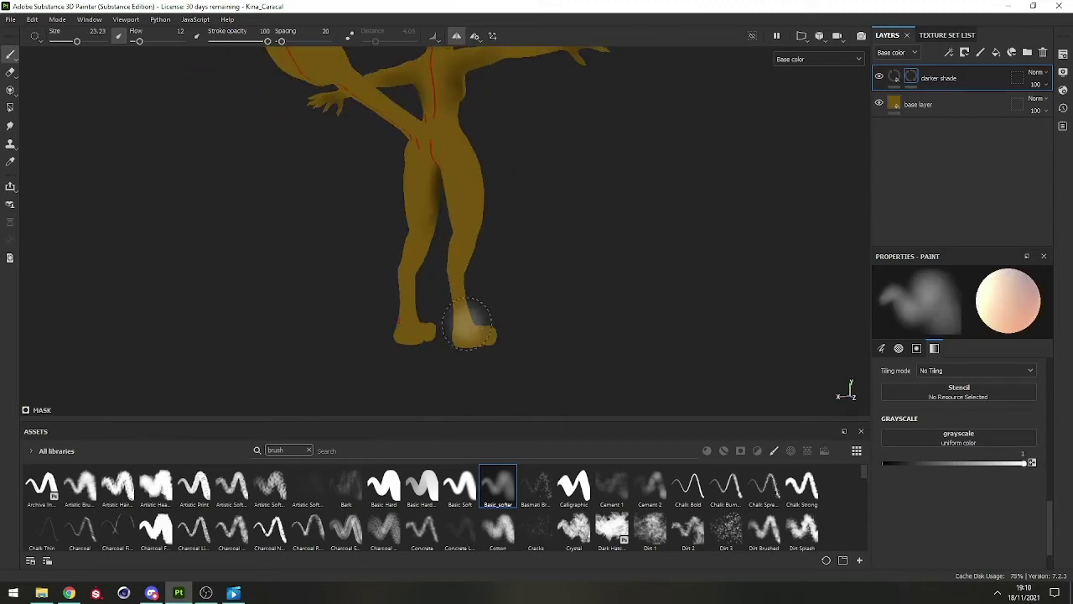
pyautogui.moveTo(532, 328)
pyautogui.keyDown('alt'); pyautogui.mouseDown()
pyautogui.moveTo(455, 336)
pyautogui.moveTo(445, 301)
pyautogui.mouseUp(); pyautogui.keyUp('alt')
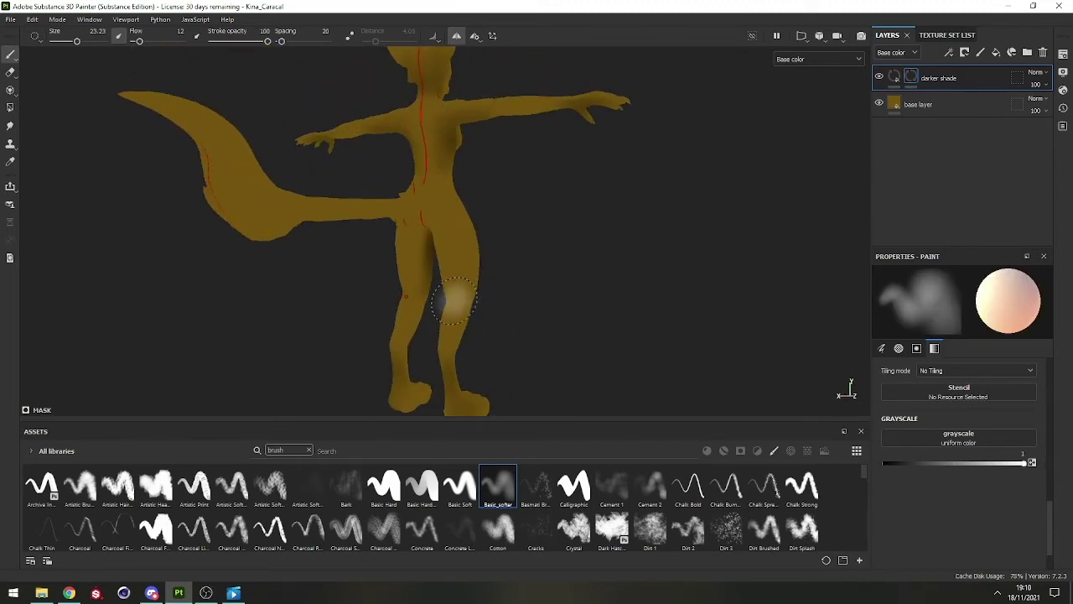
pyautogui.moveTo(478, 268)
pyautogui.keyDown('alt'); pyautogui.mouseDown()
pyautogui.moveTo(423, 306)
pyautogui.moveTo(458, 265)
pyautogui.moveTo(679, 177)
pyautogui.mouseUp(); pyautogui.keyUp('alt')
pyautogui.scroll(-3, 458, 277)
pyautogui.press('x')
pyautogui.scroll(4, 409, 319)
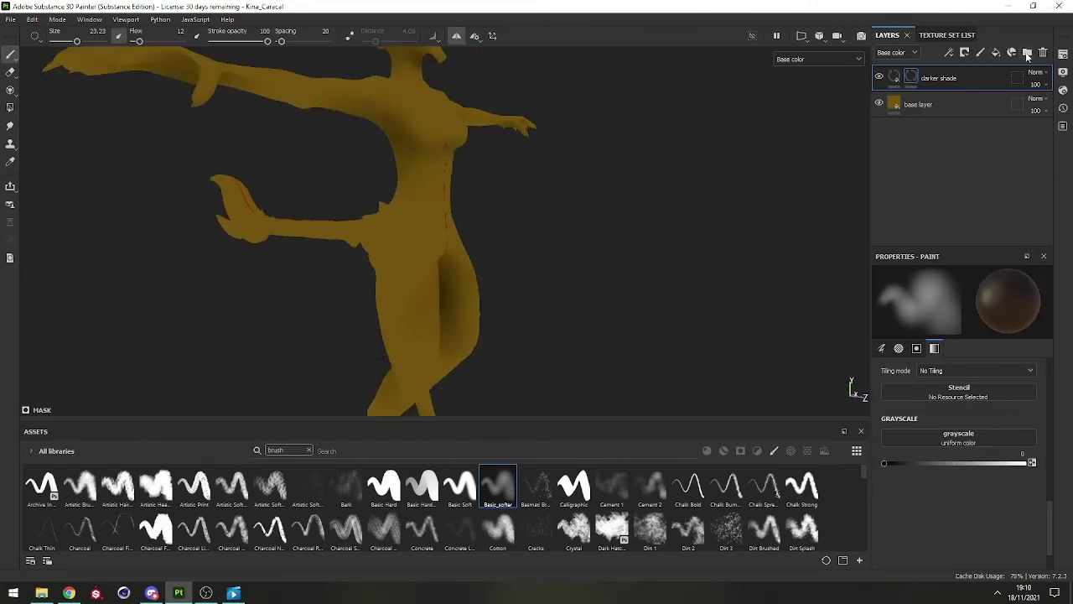
# Step: Duplicate the darker shade layer and set the copy's base color to a lighter golden yellow, bf8e20
pyautogui.hotkey('ctrl', 'd')
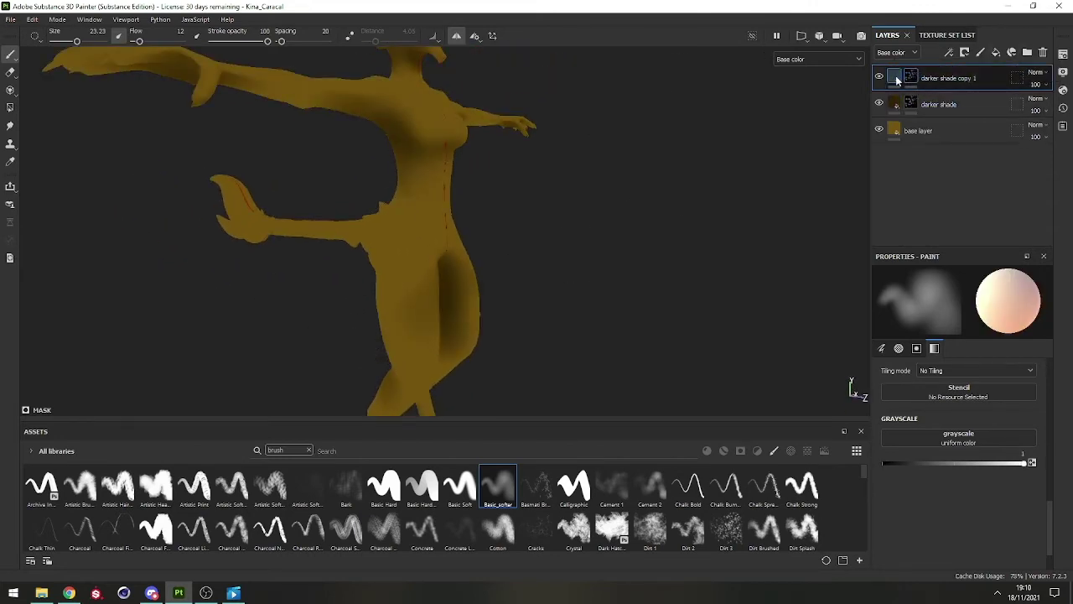
pyautogui.click(894, 78)
pyautogui.click(949, 388)
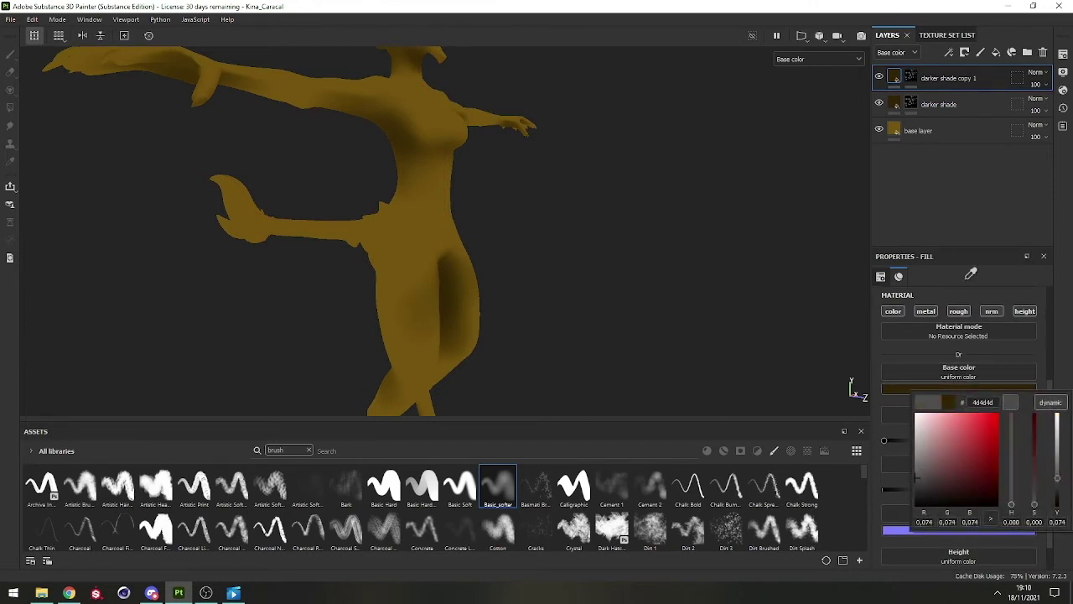
pyautogui.click(900, 125)
pyautogui.moveTo(1069, 452); pyautogui.dragTo(1062, 440)
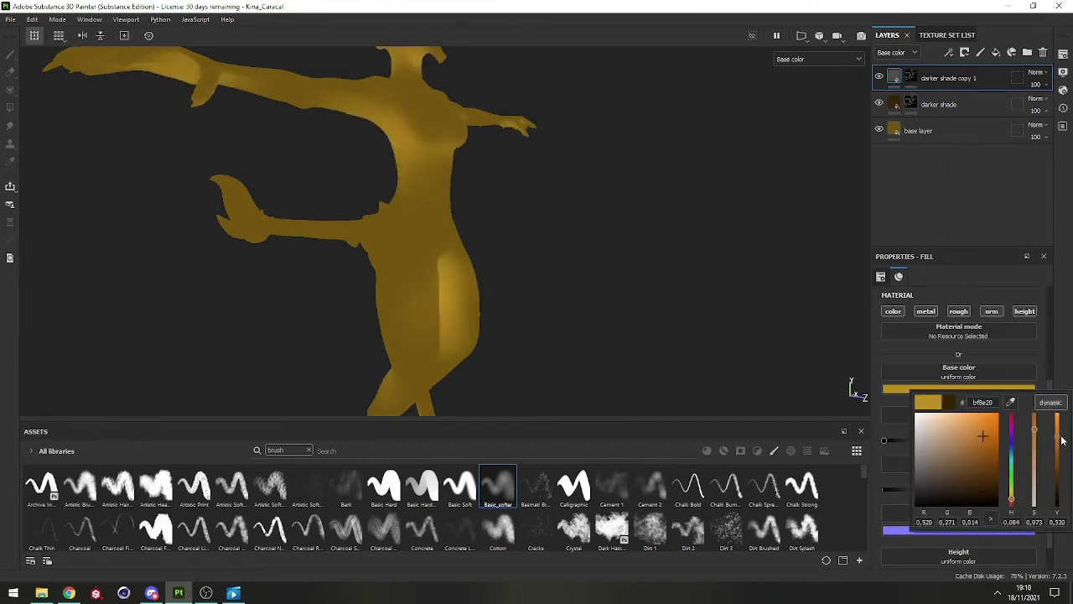
# Step: Reset the copied layer's mask to black and paint the lighter shade onto the outer thighs, hips and waist
pyautogui.click(965, 53)
pyautogui.click(1004, 89)
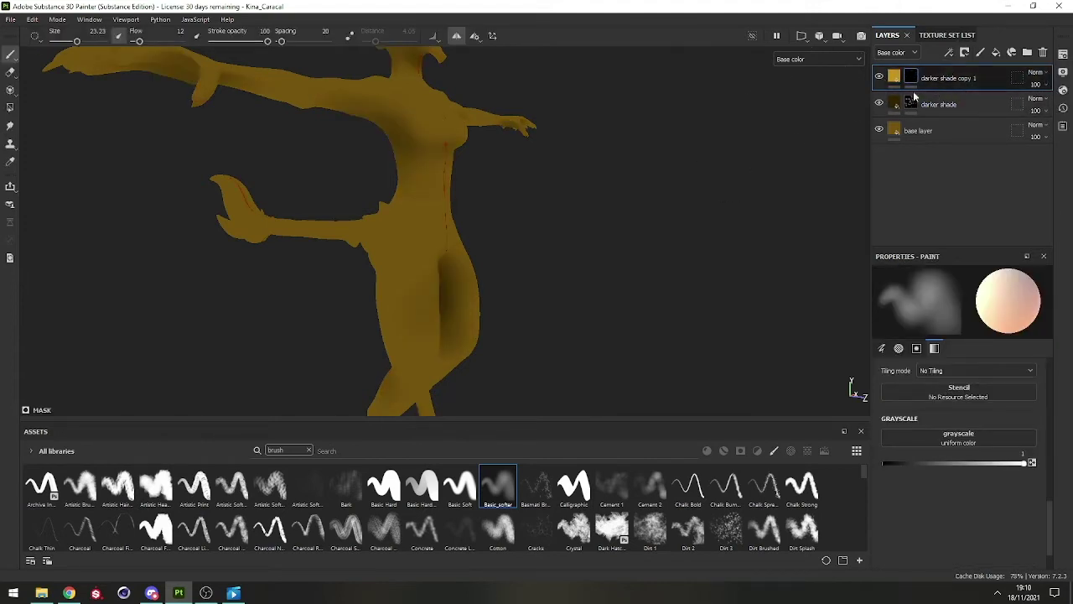
pyautogui.moveTo(513, 245)
pyautogui.keyDown('alt'); pyautogui.mouseDown()
pyautogui.moveTo(491, 269)
pyautogui.moveTo(452, 272)
pyautogui.mouseUp(); pyautogui.keyUp('alt')
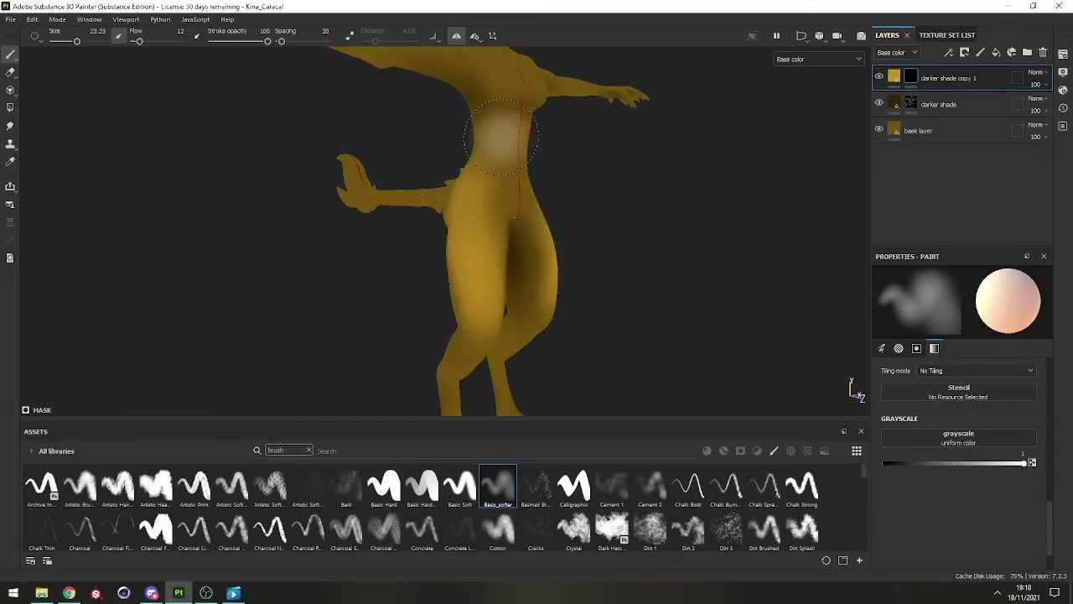
pyautogui.keyDown('alt'); pyautogui.moveTo(486, 126); pyautogui.dragTo(469, 201, button='middle'); pyautogui.keyUp('alt')
pyautogui.keyDown('alt'); pyautogui.keyDown('shift'); pyautogui.moveTo(469, 202); pyautogui.dragTo(294, 260); pyautogui.keyUp('shift'); pyautogui.keyUp('alt')
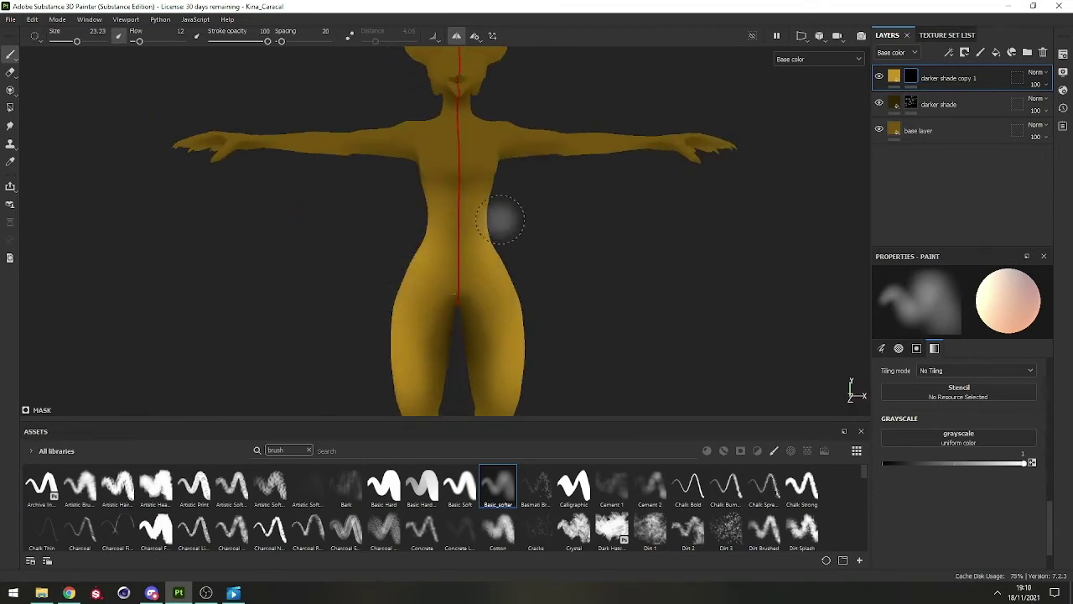
# Step: Paint the lighter shade down the fronts of the knees and shins on the copied layer's mask
pyautogui.keyDown('alt'); pyautogui.moveTo(477, 282); pyautogui.dragTo(539, 330); pyautogui.keyUp('alt')
pyautogui.keyDown('alt'); pyautogui.moveTo(539, 330); pyautogui.dragTo(480, 170, button='middle'); pyautogui.keyUp('alt')
pyautogui.keyDown('alt'); pyautogui.moveTo(480, 170); pyautogui.dragTo(449, 192); pyautogui.keyUp('alt')
pyautogui.moveTo(431, 299); pyautogui.dragTo(438, 235)
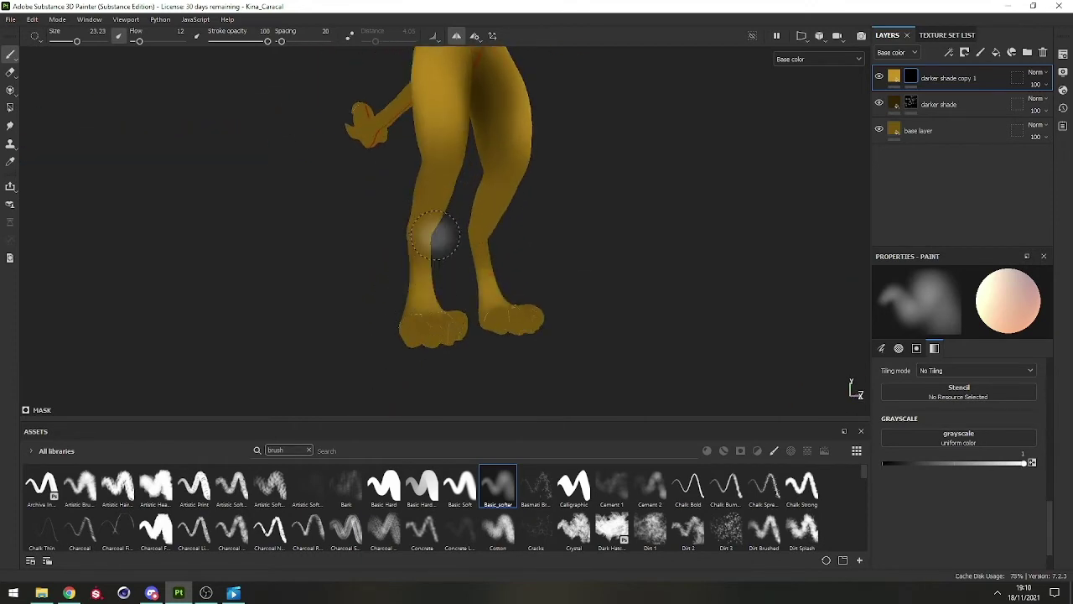
pyautogui.keyDown('alt'); pyautogui.moveTo(444, 235); pyautogui.dragTo(427, 215, button='right'); pyautogui.keyUp('alt')
pyautogui.keyDown('alt'); pyautogui.moveTo(426, 215); pyautogui.dragTo(484, 203); pyautogui.keyUp('alt')
pyautogui.keyDown('alt'); pyautogui.moveTo(483, 202); pyautogui.dragTo(478, 267, button='middle'); pyautogui.keyUp('alt')
pyautogui.keyDown('alt'); pyautogui.moveTo(478, 267); pyautogui.dragTo(445, 280, button='right'); pyautogui.keyUp('alt')
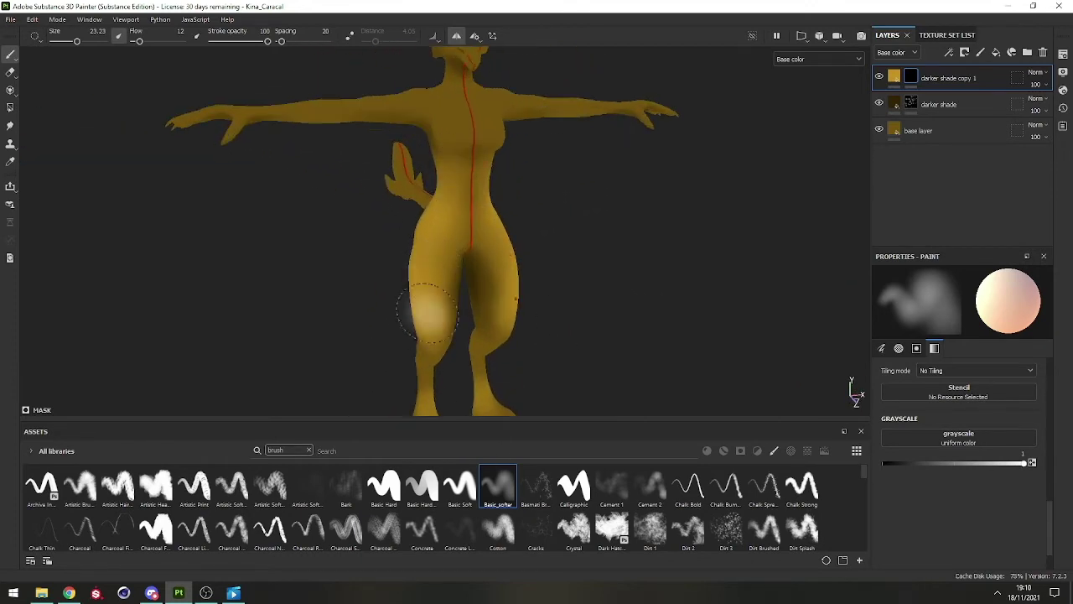
# Step: Paint the lighter shade onto the ankles and the tops of the feet
pyautogui.keyDown('alt'); pyautogui.moveTo(422, 210); pyautogui.dragTo(498, 308); pyautogui.keyUp('alt')
pyautogui.scroll(-10, 486, 342)
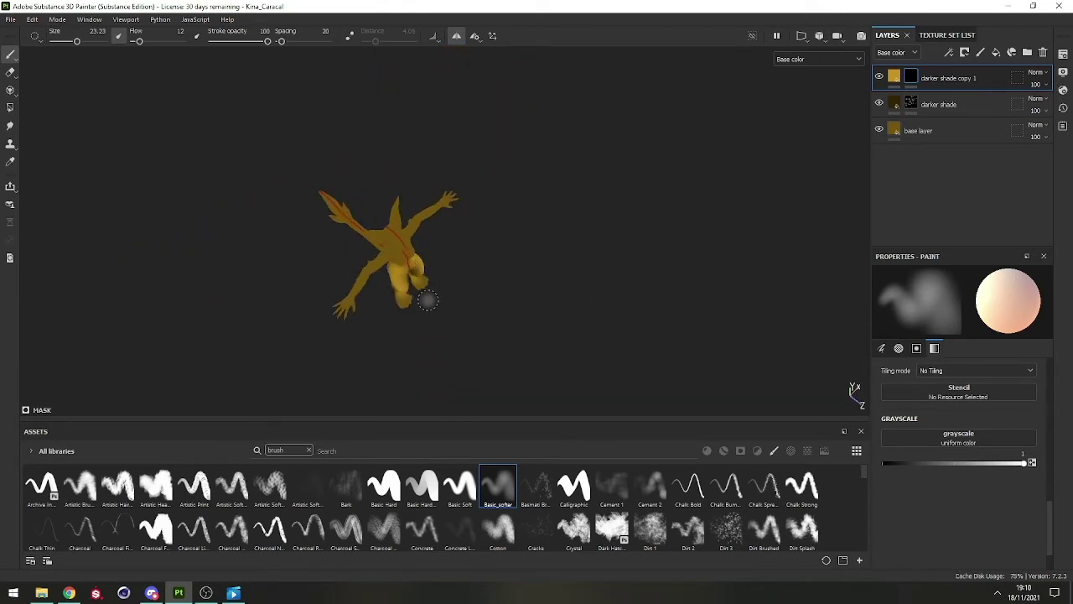
pyautogui.scroll(8, 364, 283)
pyautogui.moveTo(431, 230)
pyautogui.keyDown('alt'); pyautogui.mouseDown()
pyautogui.moveTo(450, 353)
pyautogui.moveTo(306, 269)
pyautogui.moveTo(443, 180)
pyautogui.moveTo(431, 372)
pyautogui.moveTo(440, 262)
pyautogui.moveTo(433, 297)
pyautogui.mouseUp(); pyautogui.keyUp('alt')
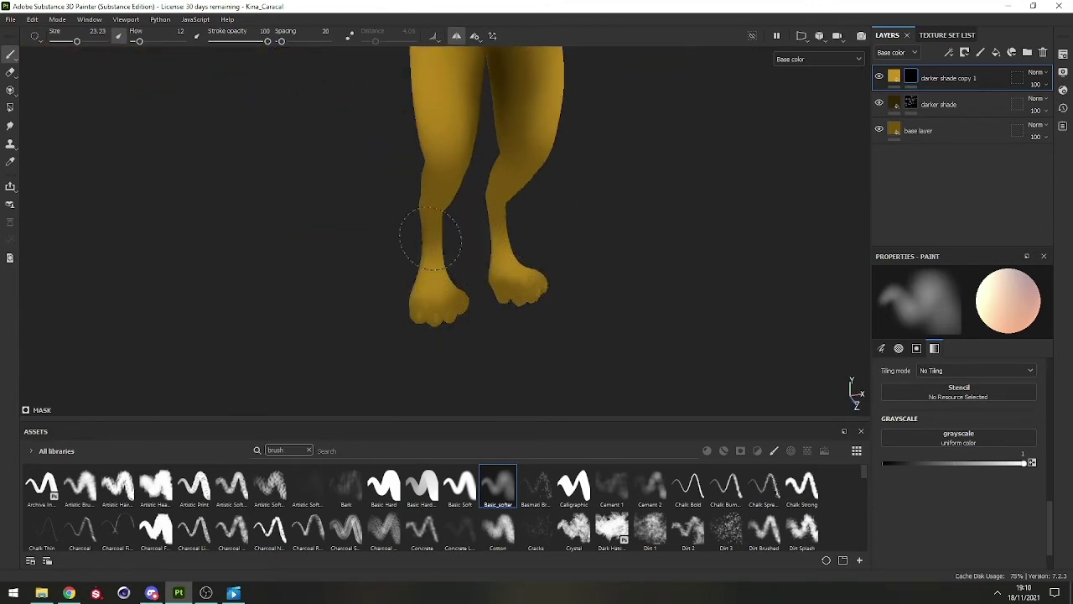
# Step: Paint the lighter shade over the back, buttocks and the upper sides of the arms
pyautogui.moveTo(430, 239)
pyautogui.keyDown('alt'); pyautogui.mouseDown()
pyautogui.moveTo(491, 244)
pyautogui.moveTo(466, 239)
pyautogui.moveTo(499, 323)
pyautogui.mouseUp(); pyautogui.keyUp('alt')
pyautogui.keyDown('alt'); pyautogui.moveTo(387, 232); pyautogui.dragTo(421, 244); pyautogui.keyUp('alt')
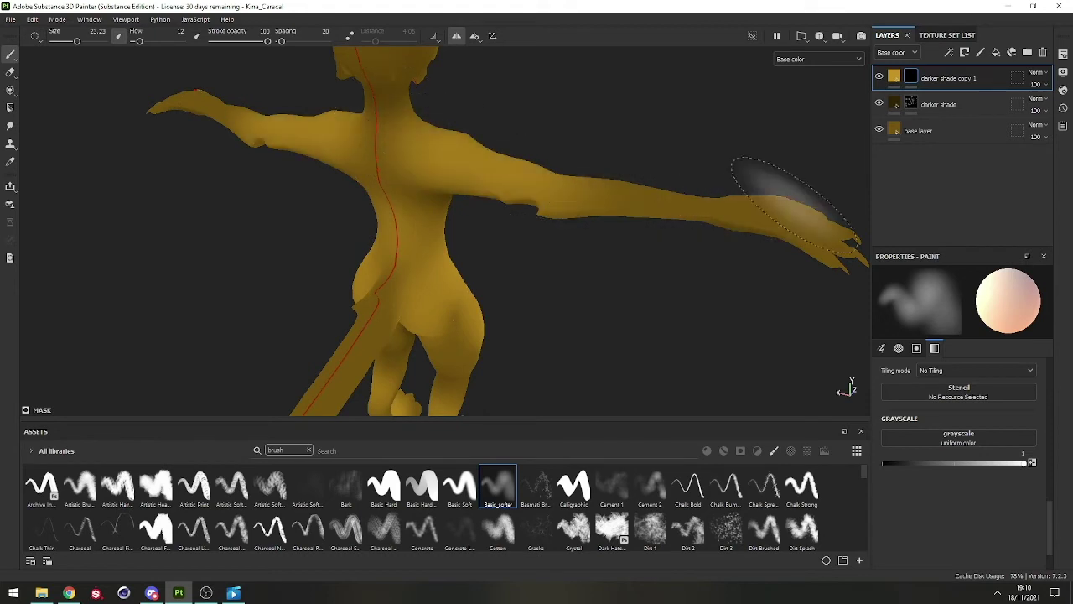
pyautogui.moveTo(586, 210)
pyautogui.keyDown('alt'); pyautogui.mouseDown()
pyautogui.moveTo(495, 264)
pyautogui.moveTo(326, 249)
pyautogui.moveTo(499, 252)
pyautogui.moveTo(478, 203)
pyautogui.moveTo(365, 248)
pyautogui.moveTo(587, 237)
pyautogui.moveTo(462, 242)
pyautogui.moveTo(478, 201)
pyautogui.moveTo(383, 216)
pyautogui.moveTo(489, 211)
pyautogui.moveTo(530, 277)
pyautogui.moveTo(524, 172)
pyautogui.mouseUp(); pyautogui.keyUp('alt')
# Step: Paint the lighter shade over the face and ears, correcting the coverage with black on the mask
pyautogui.press('x')
pyautogui.press('x')
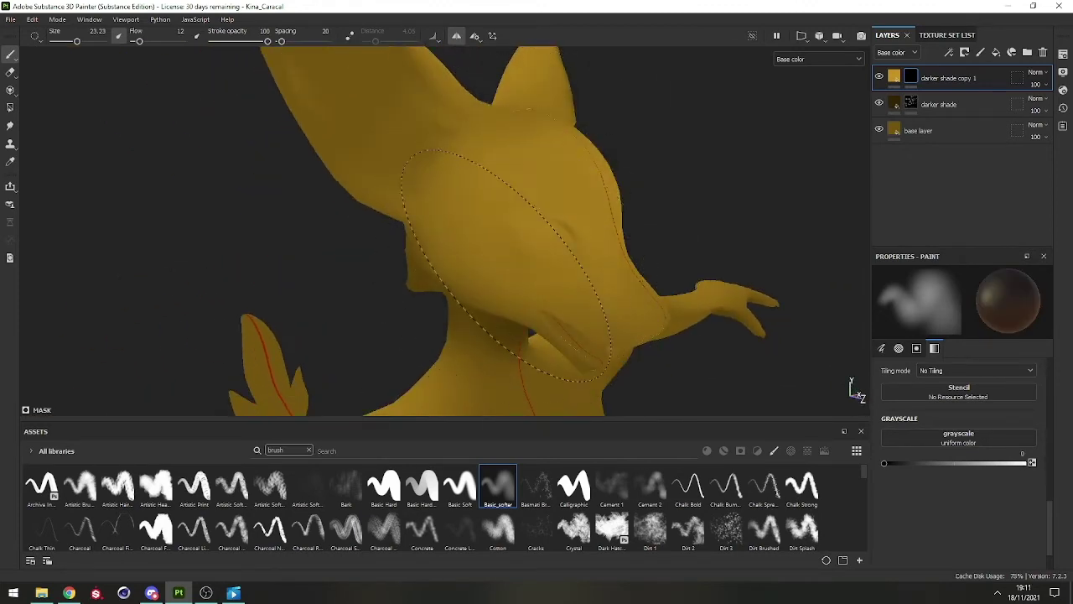
pyautogui.keyDown('alt'); pyautogui.moveTo(487, 190); pyautogui.dragTo(518, 289, button='right'); pyautogui.keyUp('alt')
pyautogui.keyDown('alt'); pyautogui.moveTo(518, 290); pyautogui.dragTo(486, 230, button='middle'); pyautogui.keyUp('alt')
pyautogui.press('x')
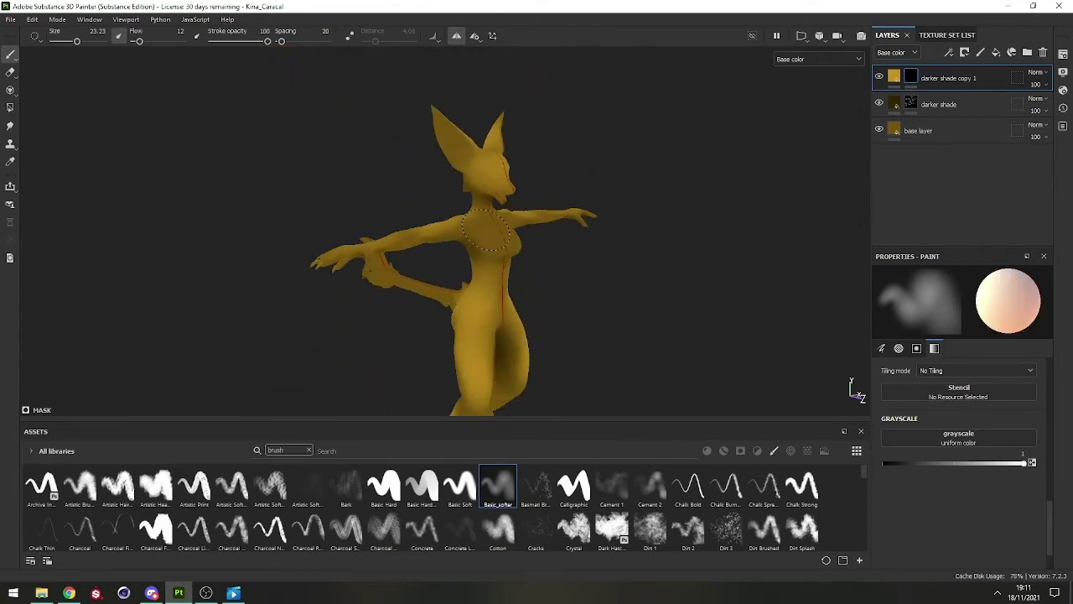
# Step: Paint the lighter shade onto the chest, shoulders and upper arms
pyautogui.keyDown('alt'); pyautogui.moveTo(484, 250); pyautogui.dragTo(457, 260); pyautogui.keyUp('alt')
pyautogui.keyDown('alt'); pyautogui.moveTo(457, 260); pyautogui.dragTo(491, 316, button='right'); pyautogui.keyUp('alt')
pyautogui.keyDown('alt'); pyautogui.moveTo(492, 316); pyautogui.dragTo(562, 247); pyautogui.keyUp('alt')
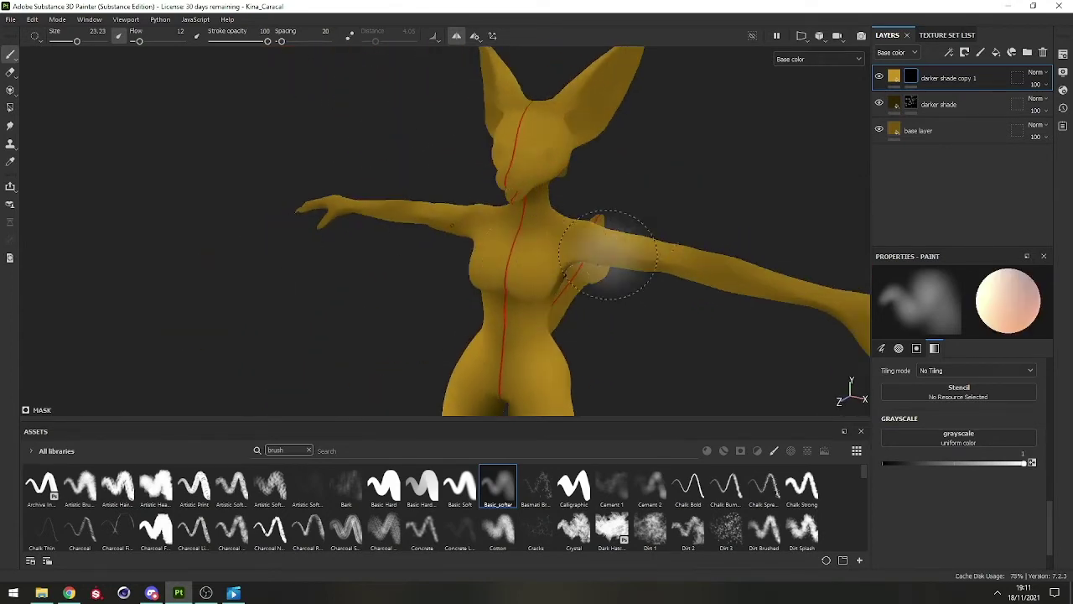
pyautogui.keyDown('alt'); pyautogui.moveTo(618, 254); pyautogui.dragTo(503, 159, button='right'); pyautogui.keyUp('alt')
pyautogui.keyDown('alt'); pyautogui.moveTo(503, 159); pyautogui.dragTo(509, 129); pyautogui.keyUp('alt')
pyautogui.keyDown('alt'); pyautogui.moveTo(509, 130); pyautogui.dragTo(450, 232, button='right'); pyautogui.keyUp('alt')
pyautogui.keyDown('alt'); pyautogui.moveTo(450, 232); pyautogui.dragTo(377, 143, button='middle'); pyautogui.keyUp('alt')
pyautogui.keyDown('alt'); pyautogui.moveTo(377, 142); pyautogui.dragTo(487, 163); pyautogui.keyUp('alt')
pyautogui.keyDown('alt'); pyautogui.moveTo(486, 163); pyautogui.dragTo(557, 184, button='right'); pyautogui.keyUp('alt')
pyautogui.keyDown('alt'); pyautogui.moveTo(557, 184); pyautogui.dragTo(469, 196, button='middle'); pyautogui.keyUp('alt')
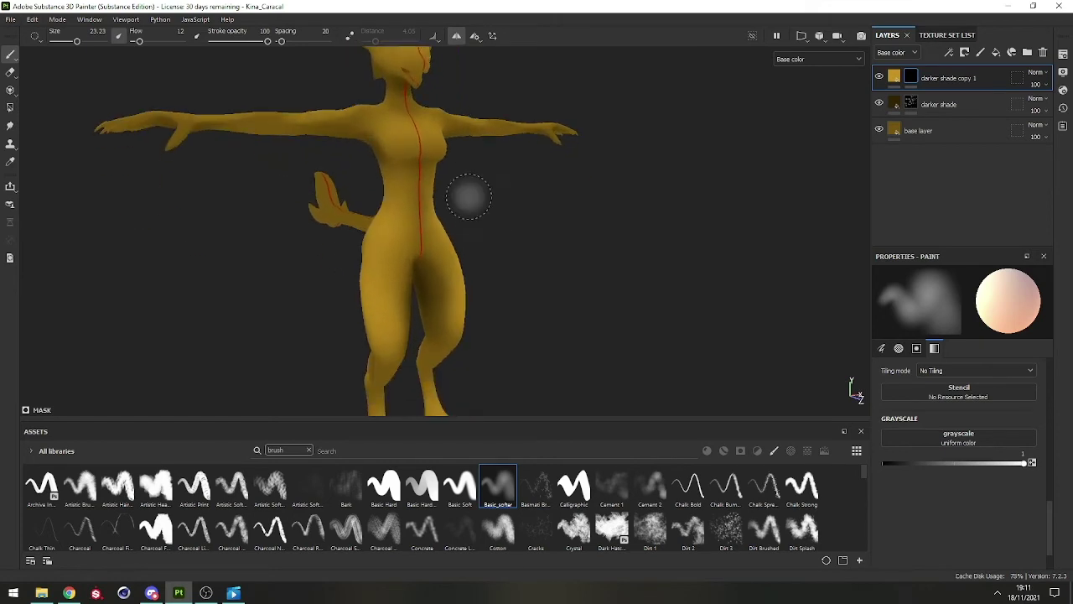
# Step: Switch the viewport display to Material and review the shading across the whole body
pyautogui.press('m')
pyautogui.keyDown('alt'); pyautogui.moveTo(454, 171); pyautogui.dragTo(416, 153, button='right'); pyautogui.keyUp('alt')
pyautogui.keyDown('alt'); pyautogui.moveTo(417, 153); pyautogui.dragTo(483, 218, button='middle'); pyautogui.keyUp('alt')
pyautogui.keyDown('alt'); pyautogui.moveTo(483, 218); pyautogui.dragTo(584, 252); pyautogui.keyUp('alt')
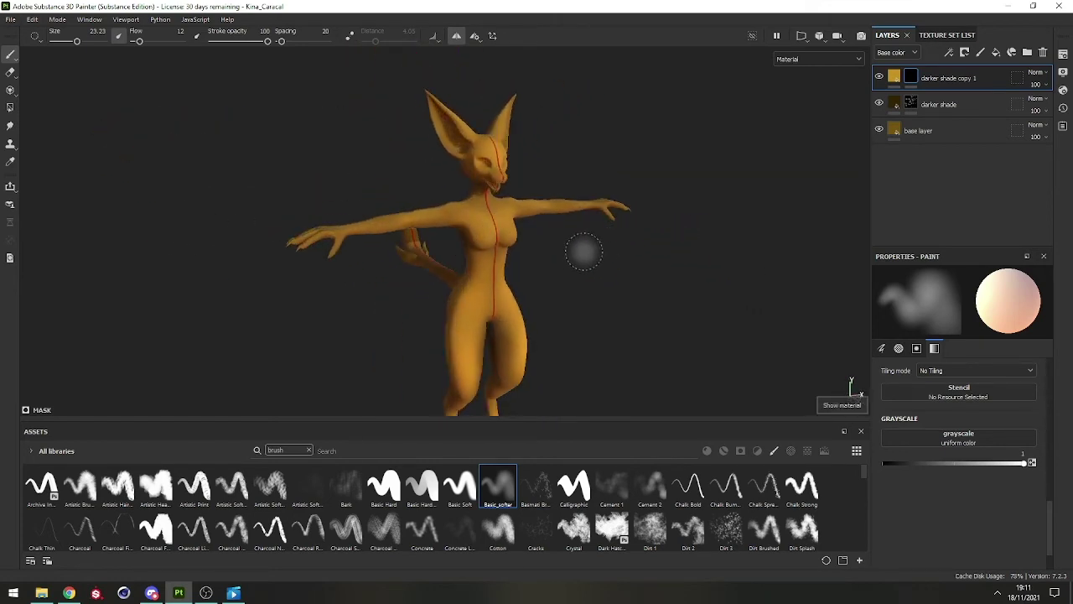
pyautogui.click(818, 62)
pyautogui.click(802, 88)
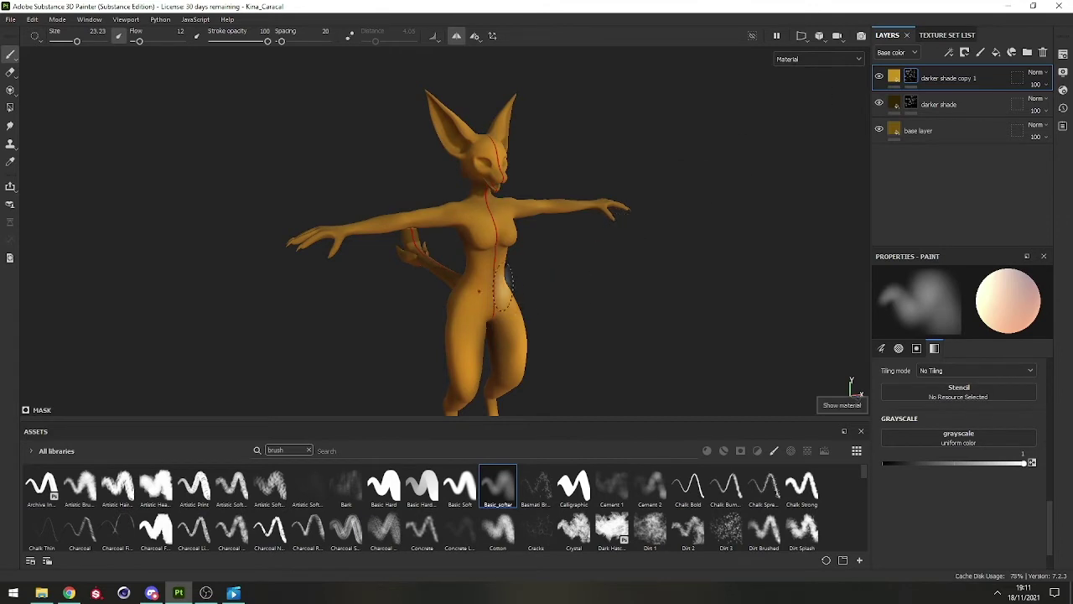
pyautogui.keyDown('alt'); pyautogui.moveTo(503, 289); pyautogui.dragTo(559, 248); pyautogui.keyUp('alt')
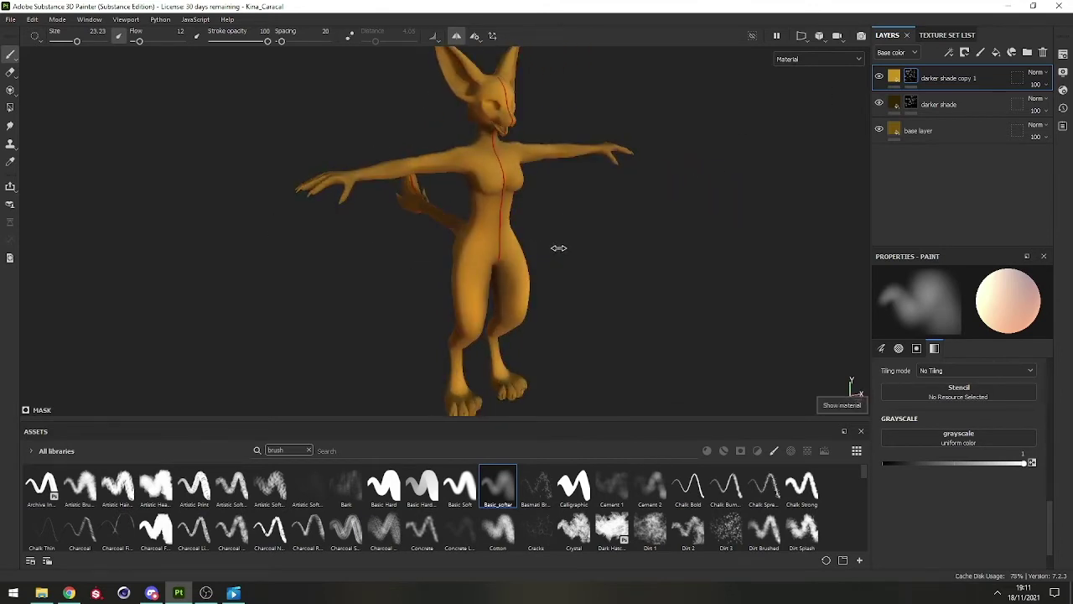
# Step: Toggle the visibility of both shade layers off and on to compare the character with and without the painted shading
pyautogui.click(880, 104)
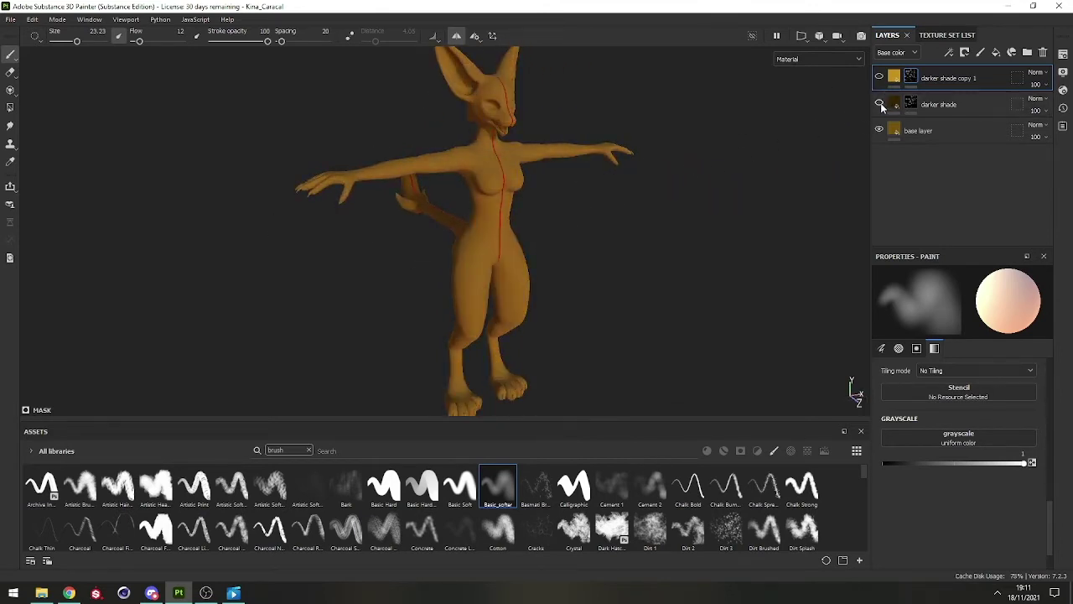
pyautogui.click(880, 104)
pyautogui.click(880, 78)
pyautogui.click(881, 77)
pyautogui.keyDown('alt'); pyautogui.moveTo(501, 196); pyautogui.dragTo(469, 268, button='middle'); pyautogui.keyUp('alt')
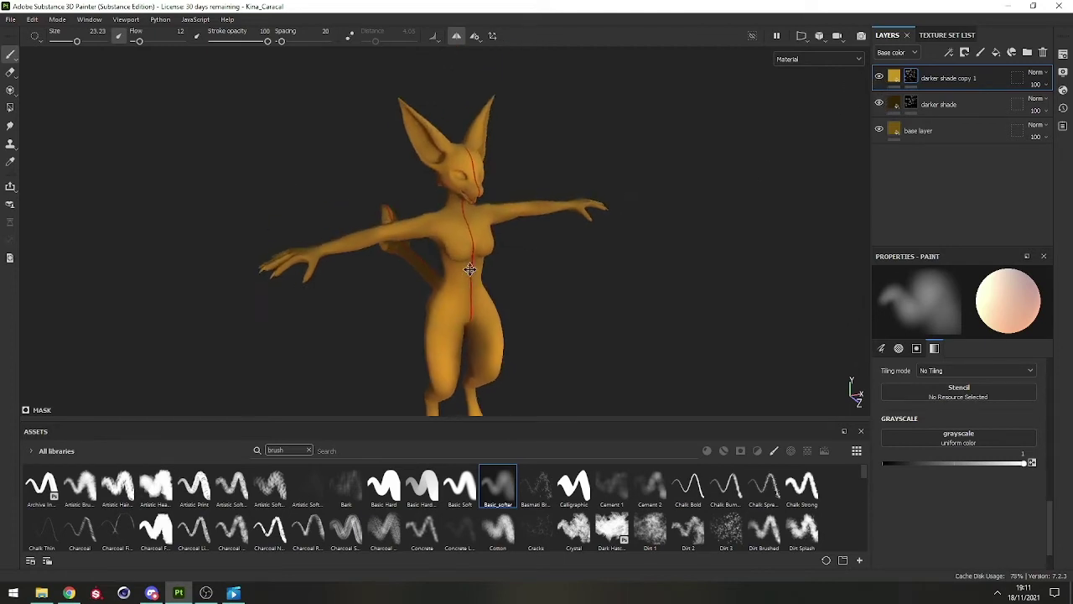
pyautogui.scroll(4, 475, 275)
pyautogui.keyDown('alt'); pyautogui.moveTo(477, 277); pyautogui.dragTo(508, 290); pyautogui.keyUp('alt')
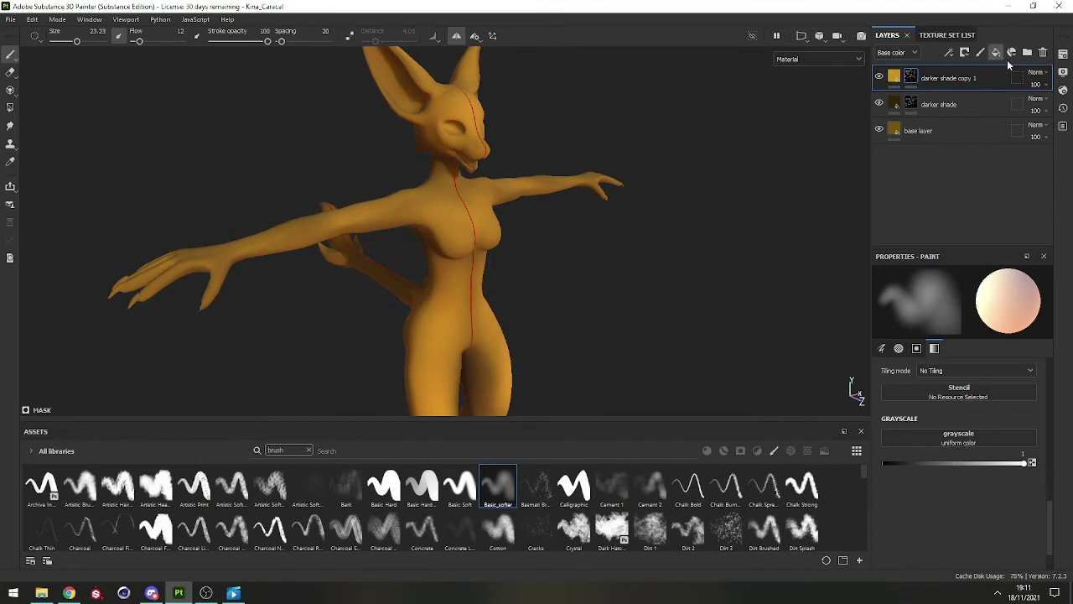
# Step: Add a new fill layer above the shading layers and create a folder on top of it
pyautogui.click(997, 54)
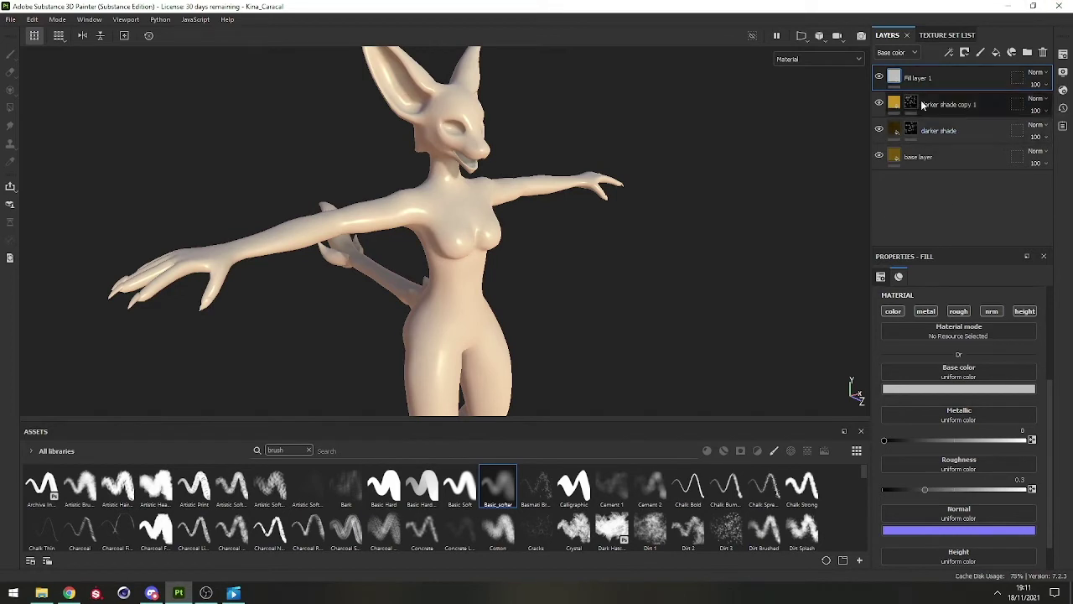
pyautogui.keyDown('alt'); pyautogui.moveTo(570, 183); pyautogui.dragTo(503, 186); pyautogui.keyUp('alt')
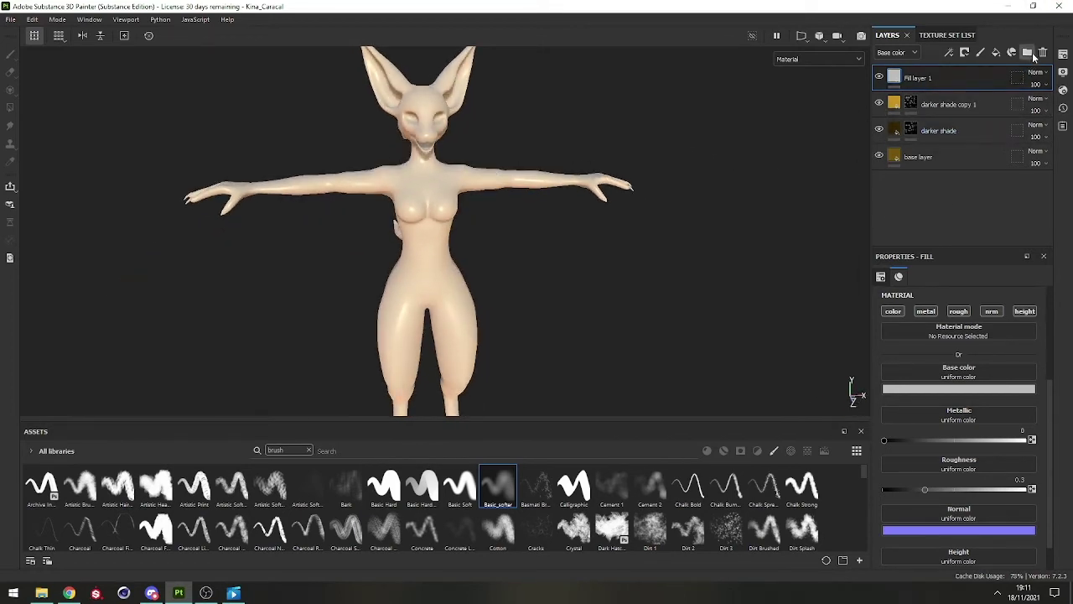
pyautogui.click(1027, 52)
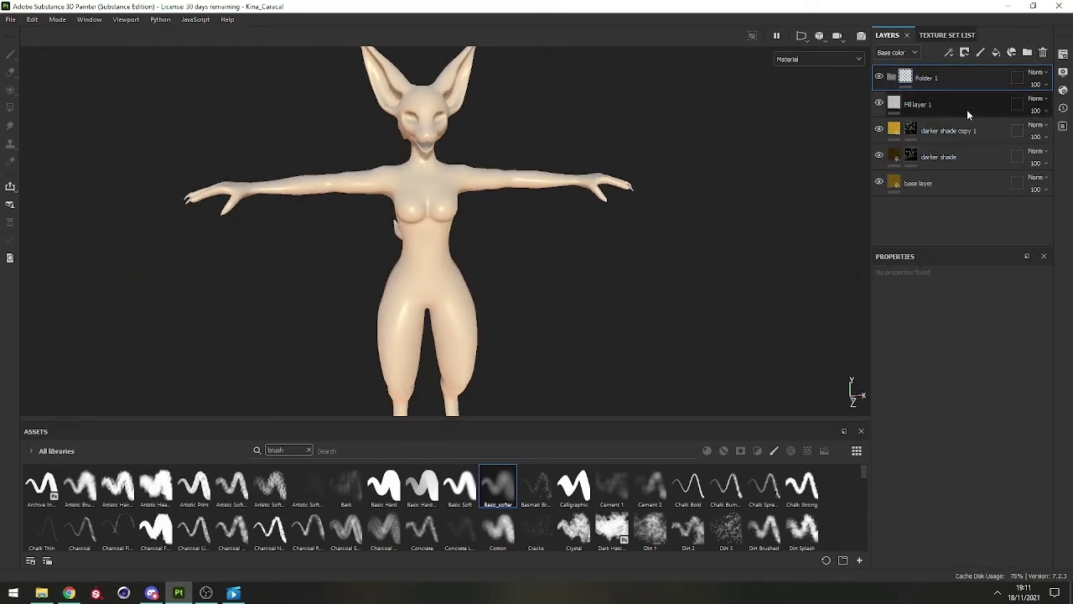
# Step: Move Fill layer 1 into Folder 1 and add a black mask to the folder
pyautogui.click(968, 109)
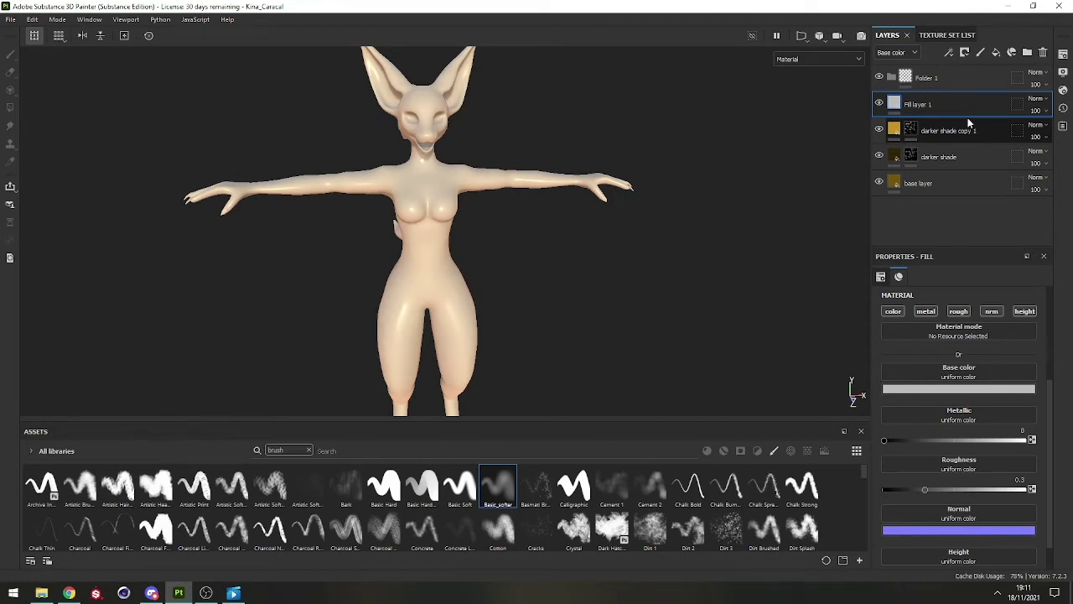
pyautogui.moveTo(916, 99)
pyautogui.mouseDown()
pyautogui.moveTo(926, 102)
pyautogui.moveTo(938, 80)
pyautogui.moveTo(919, 104)
pyautogui.moveTo(923, 75)
pyautogui.moveTo(911, 81)
pyautogui.mouseUp()
pyautogui.click(911, 82)
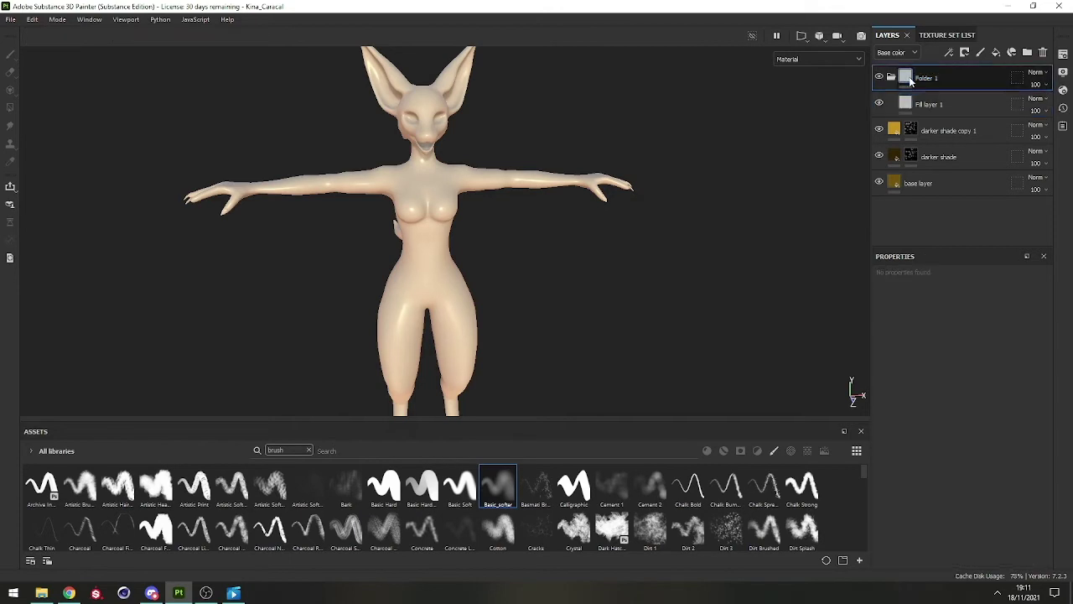
pyautogui.click(964, 52)
pyautogui.click(971, 81)
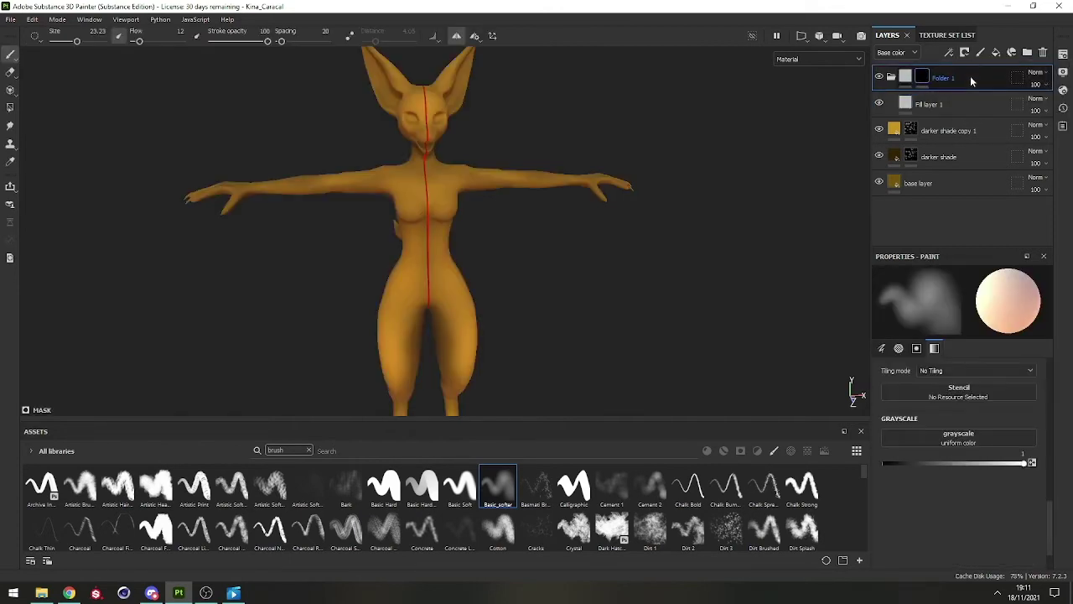
# Step: Paint a patch down the middle of the belly on the folder's mask with the Basic Hard brush
pyautogui.click(385, 487)
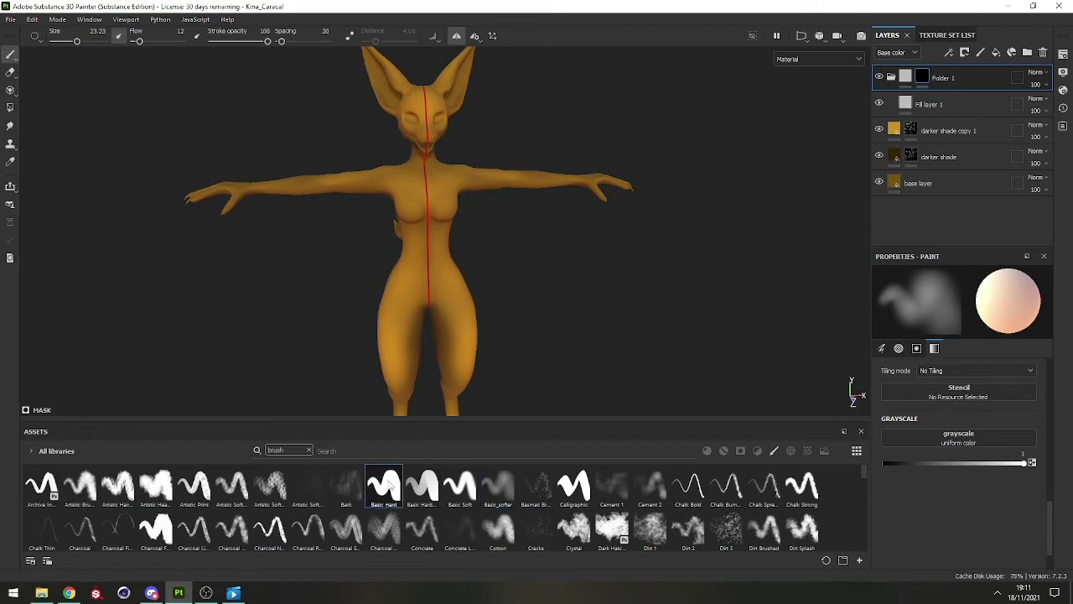
pyautogui.moveTo(396, 317)
pyautogui.keyDown('alt'); pyautogui.mouseDown()
pyautogui.moveTo(518, 225)
pyautogui.moveTo(541, 231)
pyautogui.mouseUp(); pyautogui.keyUp('alt')
pyautogui.keyDown('alt'); pyautogui.moveTo(541, 231); pyautogui.dragTo(460, 421, button='right'); pyautogui.keyUp('alt')
pyautogui.moveTo(436, 335)
pyautogui.mouseDown()
pyautogui.moveTo(427, 306)
pyautogui.moveTo(436, 176)
pyautogui.mouseUp()
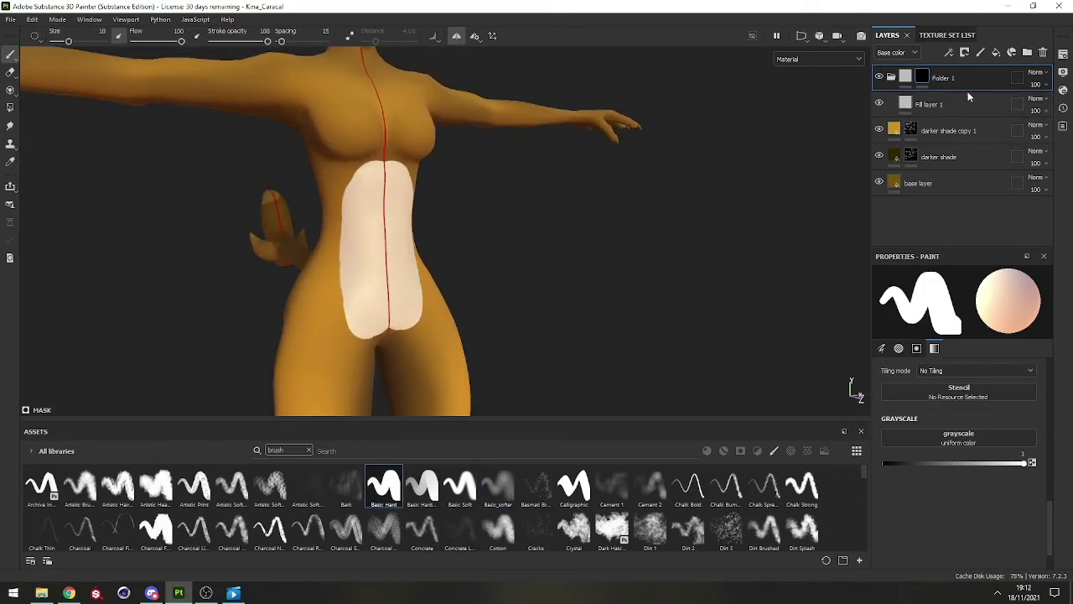
# Step: Add a second fill layer above Fill layer 1 inside the folder and give it a black mask
pyautogui.click(940, 102)
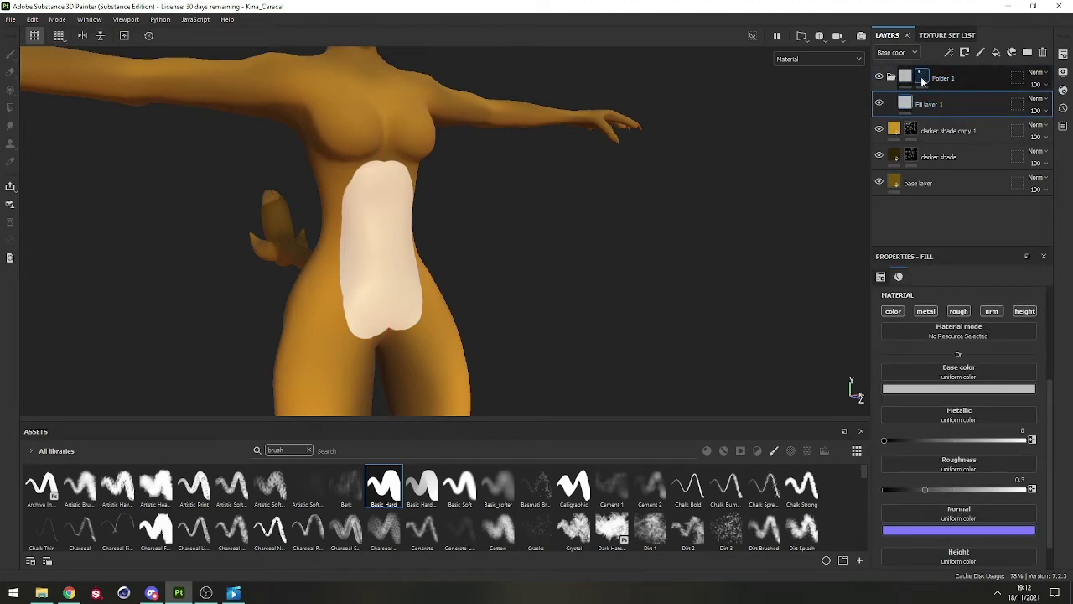
pyautogui.click(996, 53)
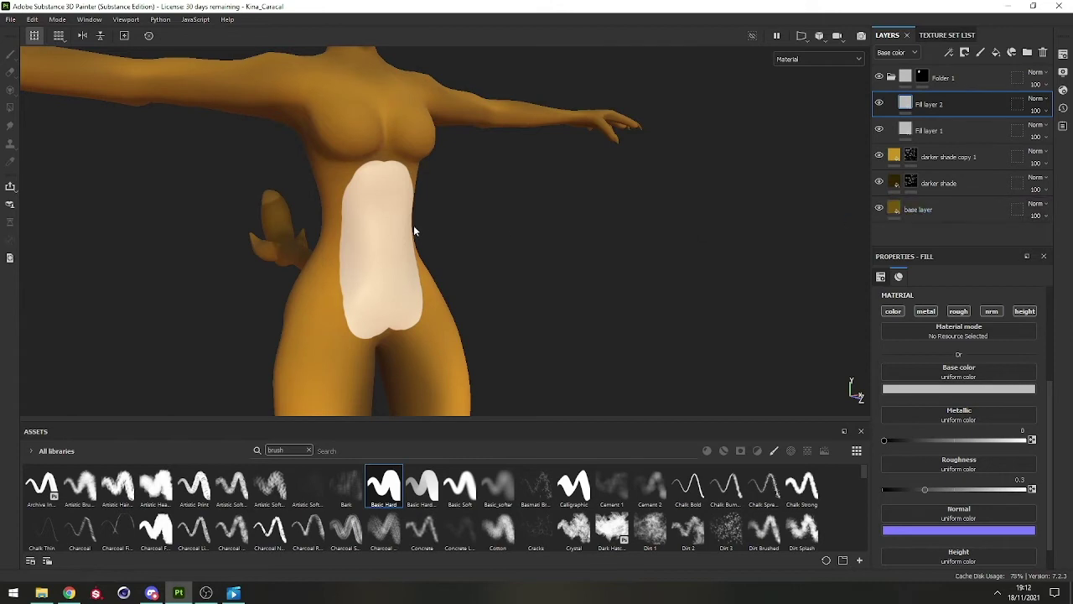
pyautogui.keyDown('alt'); pyautogui.moveTo(413, 225); pyautogui.dragTo(493, 280); pyautogui.keyUp('alt')
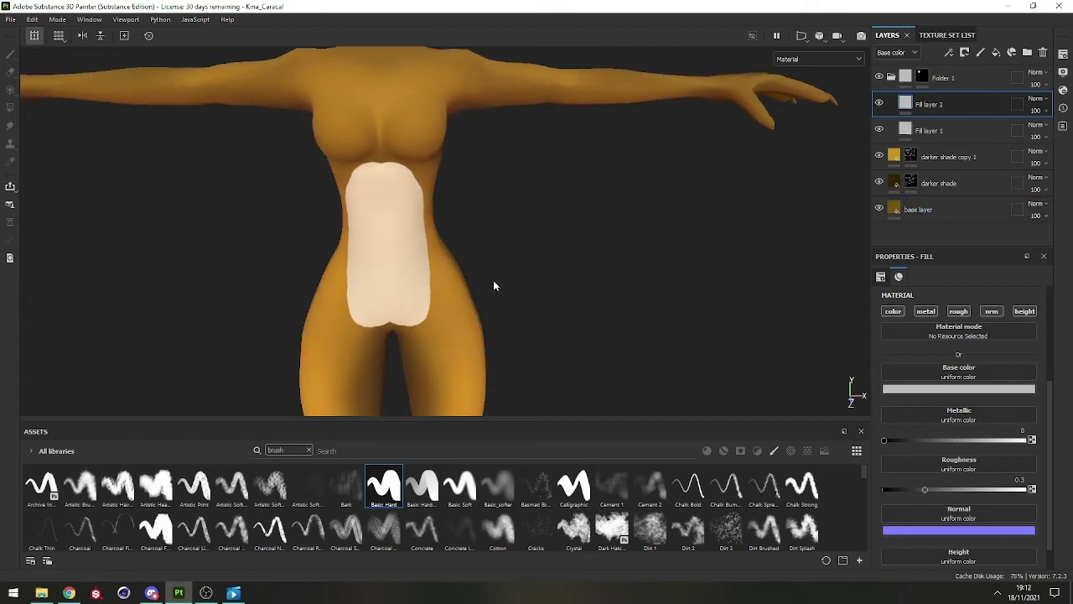
pyautogui.click(923, 77)
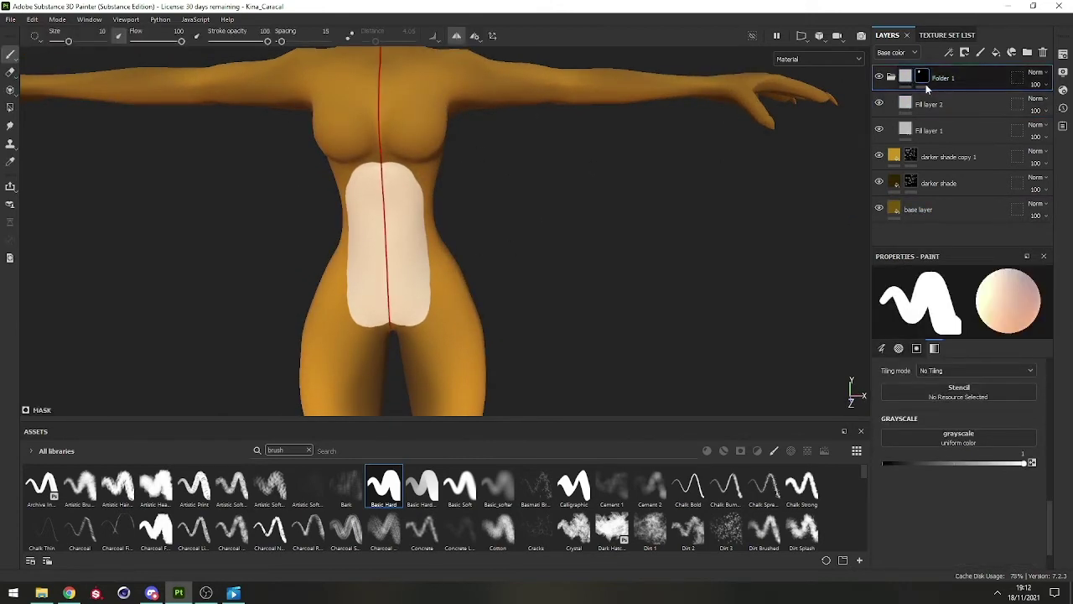
pyautogui.click(938, 103)
pyautogui.keyDown('alt'); pyautogui.moveTo(472, 212); pyautogui.dragTo(558, 209); pyautogui.keyUp('alt')
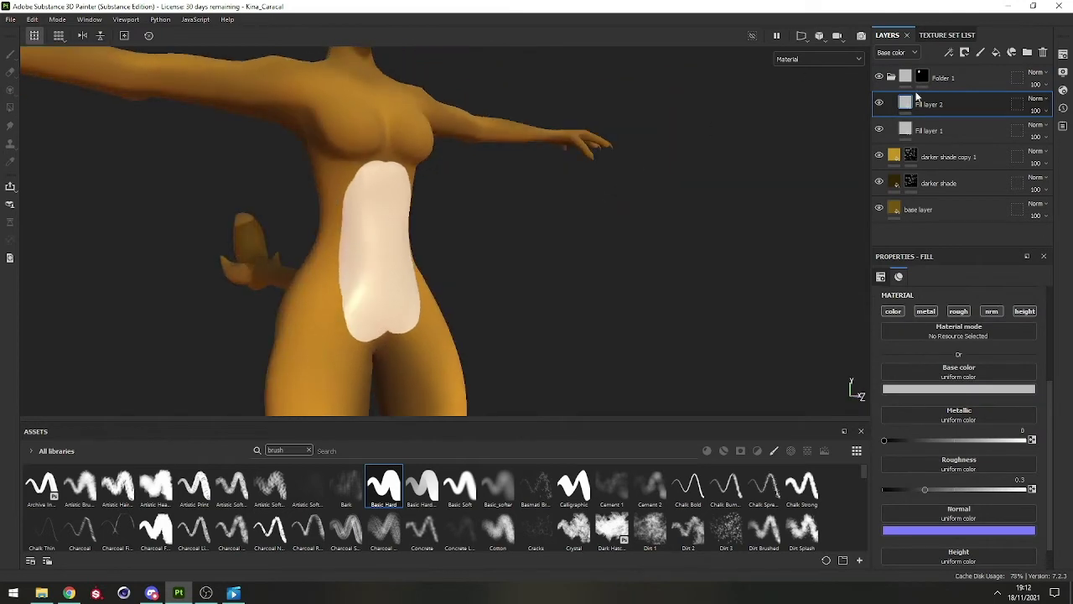
pyautogui.click(965, 53)
pyautogui.click(996, 82)
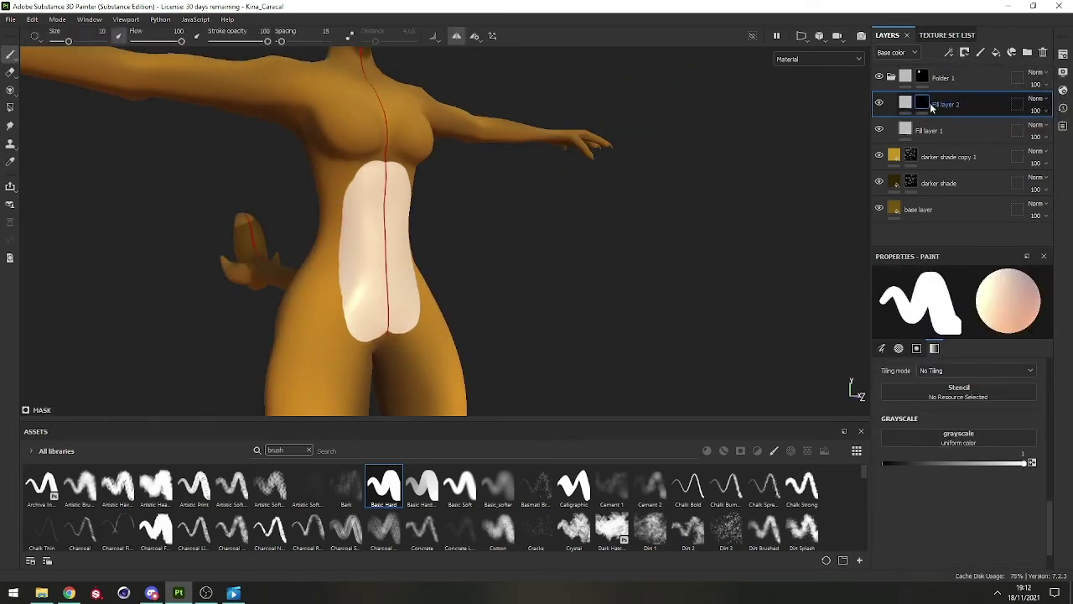
# Step: Set the base color of Fill layer 2 to red (d91616)
pyautogui.click(906, 102)
pyautogui.click(919, 391)
pyautogui.click(989, 431)
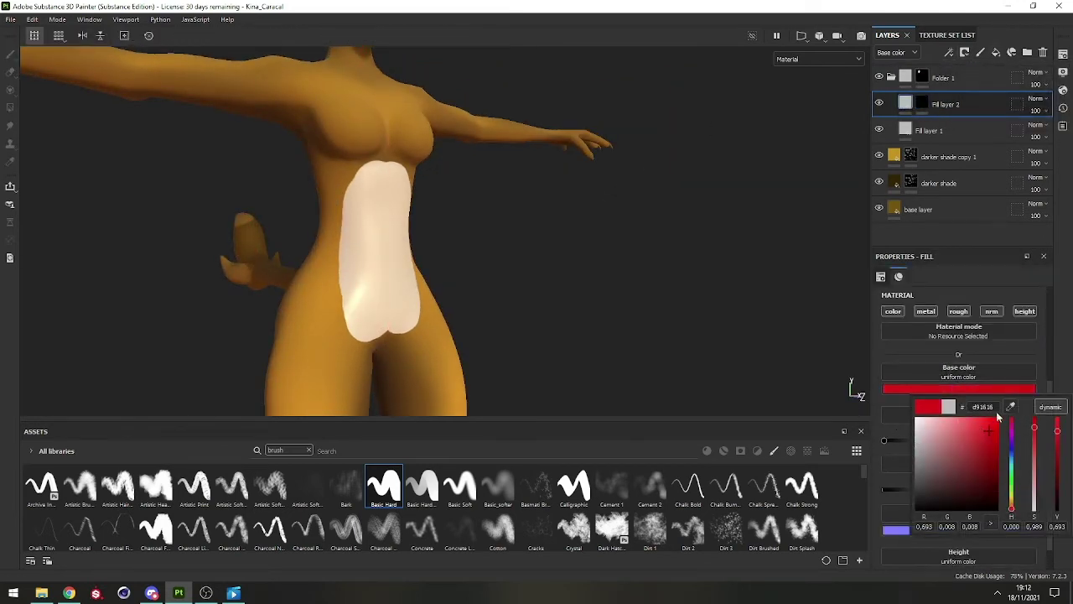
# Step: Paint red over the whole belly patch on the mask of Fill layer 2, using a brush size of 4.59
pyautogui.click(924, 103)
pyautogui.keyDown('alt'); pyautogui.moveTo(437, 259); pyautogui.dragTo(464, 187, button='middle'); pyautogui.keyUp('alt')
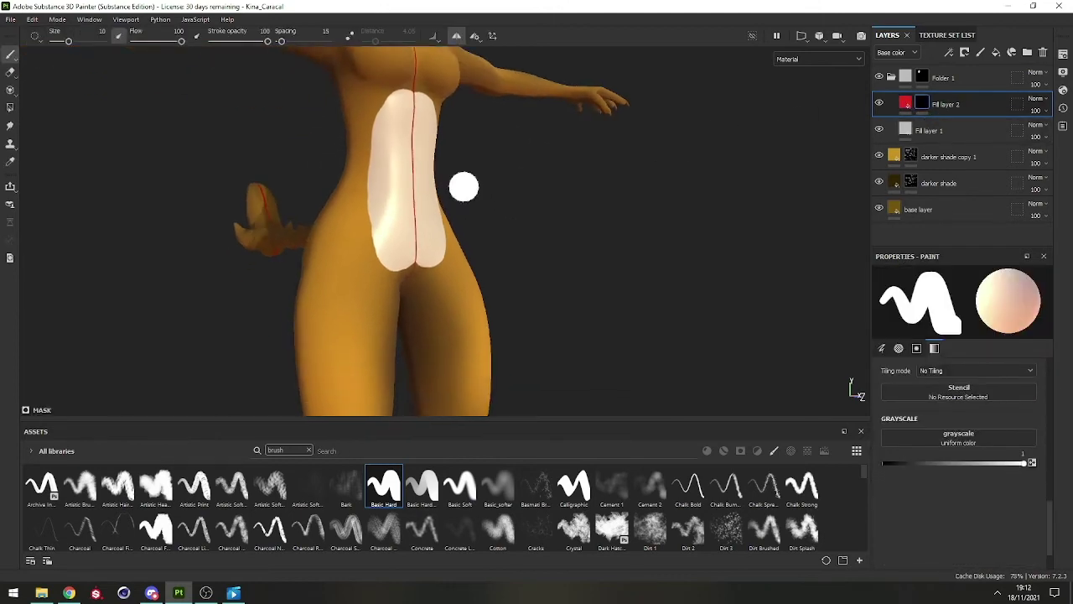
pyautogui.keyDown('alt'); pyautogui.moveTo(464, 187); pyautogui.dragTo(479, 313, button='right'); pyautogui.keyUp('alt')
pyautogui.keyDown('ctrl'); pyautogui.moveTo(398, 208); pyautogui.dragTo(369, 210, button='right'); pyautogui.keyUp('ctrl')
pyautogui.moveTo(405, 228)
pyautogui.mouseDown()
pyautogui.moveTo(369, 211)
pyautogui.moveTo(336, 268)
pyautogui.moveTo(408, 263)
pyautogui.mouseUp()
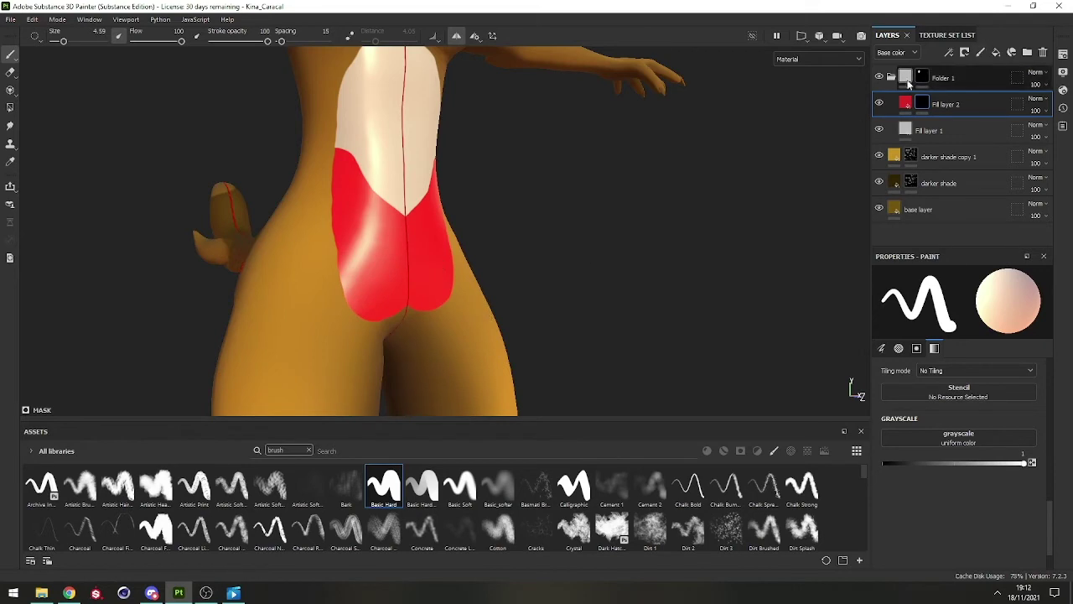
pyautogui.keyDown('alt'); pyautogui.moveTo(393, 178); pyautogui.dragTo(366, 287, button='middle'); pyautogui.keyUp('alt')
pyautogui.moveTo(319, 300)
pyautogui.mouseDown()
pyautogui.moveTo(339, 175)
pyautogui.moveTo(378, 316)
pyautogui.moveTo(407, 173)
pyautogui.moveTo(360, 192)
pyautogui.moveTo(450, 172)
pyautogui.mouseUp()
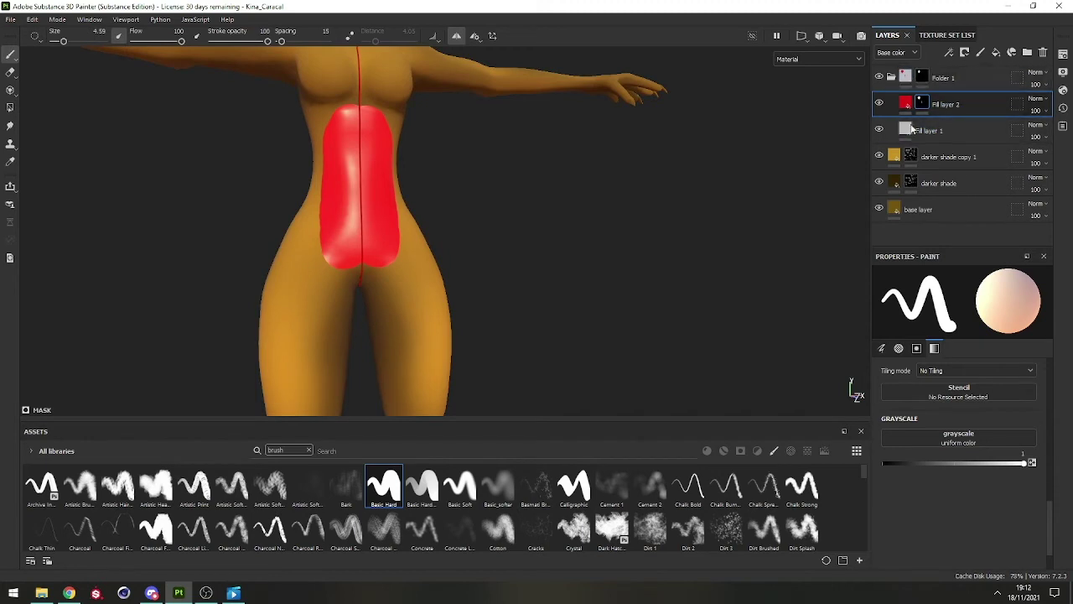
pyautogui.moveTo(275, 199)
pyautogui.keyDown('alt'); pyautogui.mouseDown()
pyautogui.moveTo(391, 194)
pyautogui.moveTo(371, 235)
pyautogui.moveTo(452, 251)
pyautogui.mouseUp(); pyautogui.keyUp('alt')
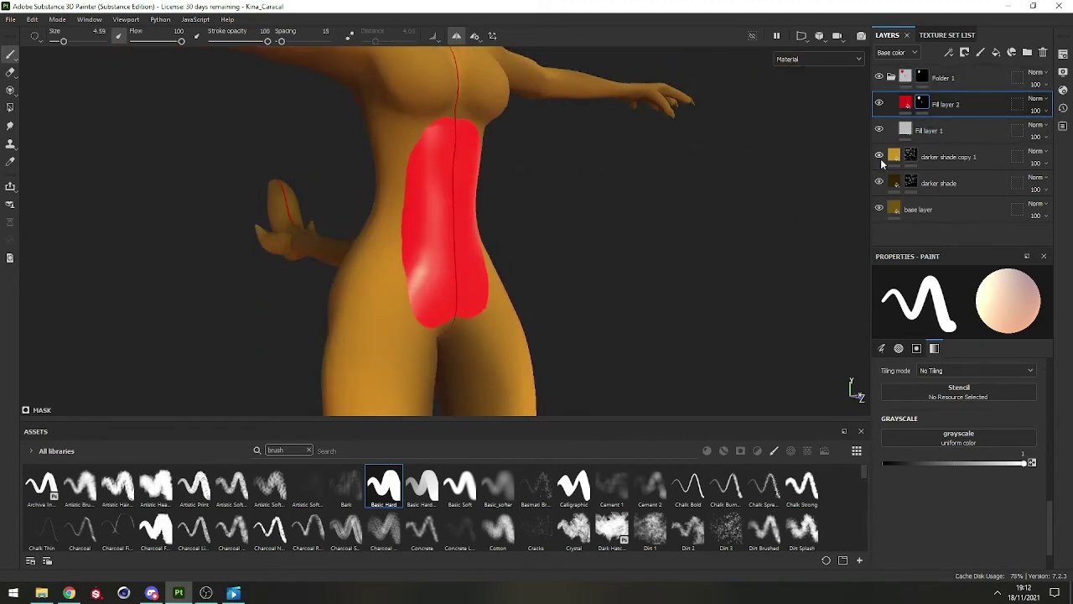
# Step: Undo the red strokes on the belly and delete Fill layer 2
pyautogui.hotkey('ctrl', 'z')
pyautogui.press('Delete')
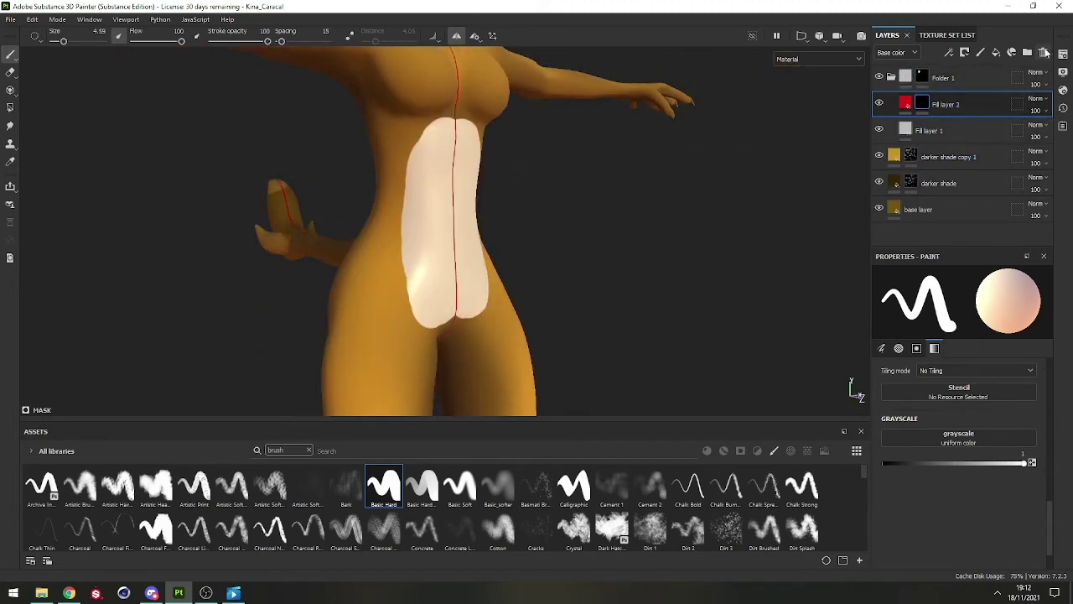
pyautogui.click(946, 96)
pyautogui.moveTo(913, 133)
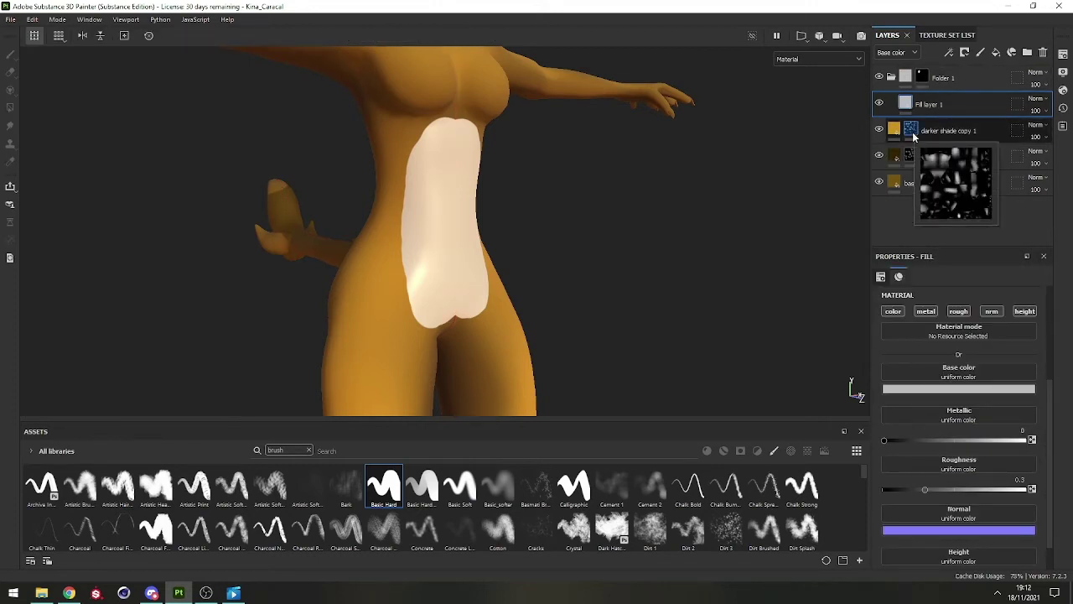
# Step: Clear the belly patch by giving Folder 1 a fresh black mask, and make that mask active for painting
pyautogui.click(922, 77)
pyautogui.click(965, 54)
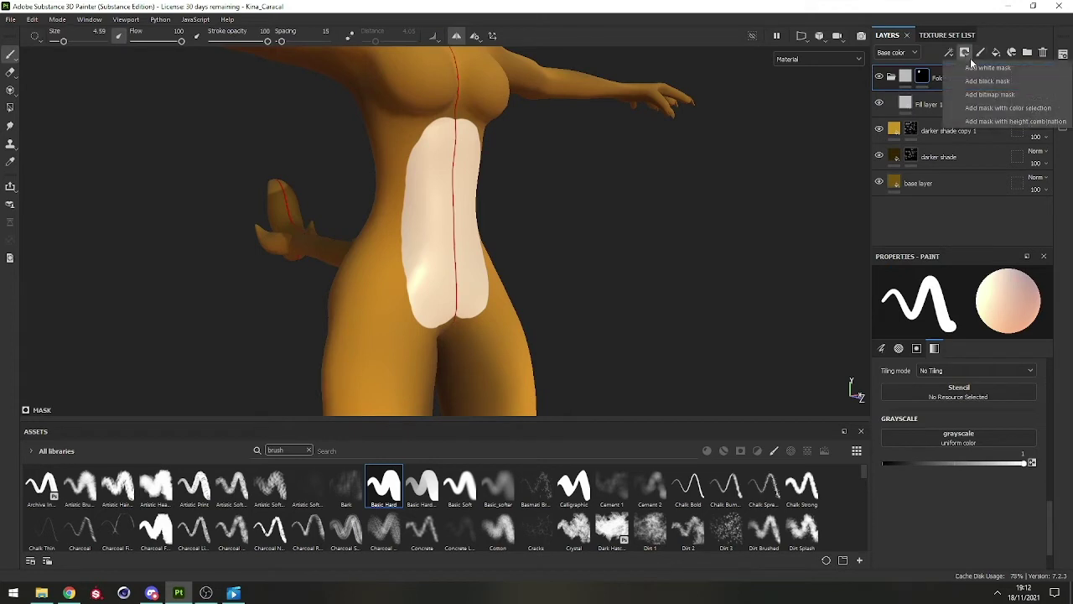
pyautogui.click(990, 94)
pyautogui.click(908, 76)
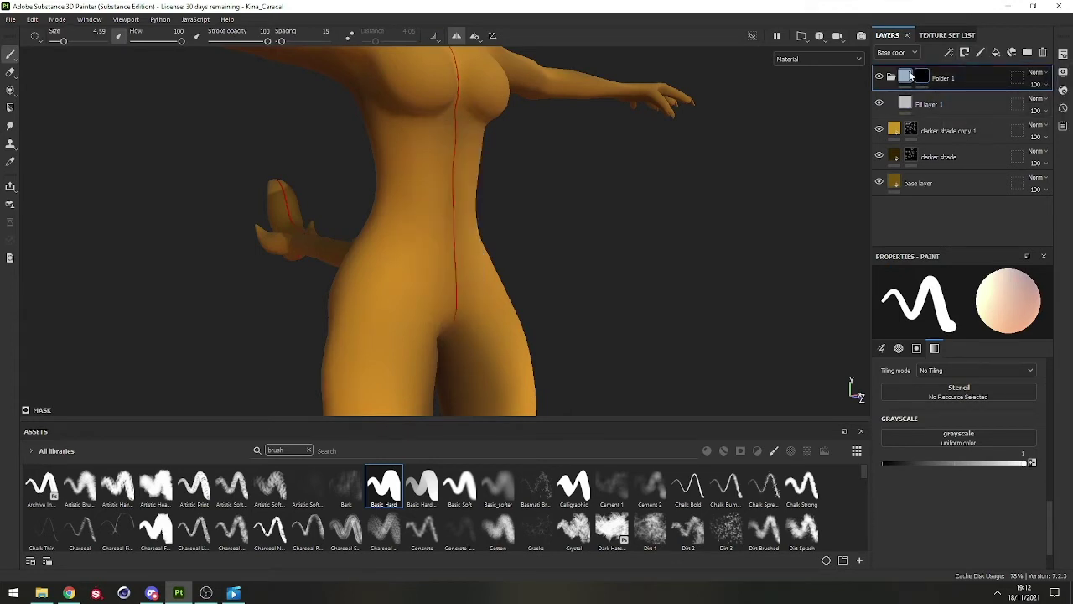
pyautogui.click(919, 78)
# Step: Paint mirrored strokes from the crotch up the lower belly on the folder's mask, using a brush size of 6.77
pyautogui.moveTo(393, 328)
pyautogui.keyDown('alt'); pyautogui.mouseDown()
pyautogui.moveTo(434, 242)
pyautogui.moveTo(440, 299)
pyautogui.moveTo(383, 297)
pyautogui.mouseUp(); pyautogui.keyUp('alt')
pyautogui.moveTo(432, 322); pyautogui.dragTo(432, 189)
pyautogui.moveTo(453, 233); pyautogui.dragTo(449, 126)
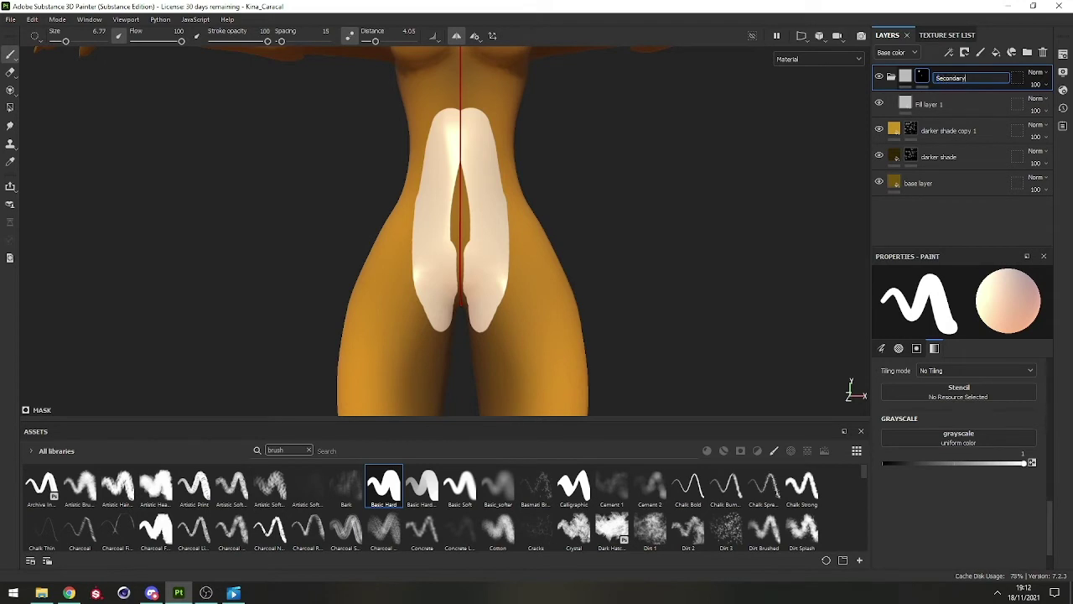
# Step: Rename the folder as Secondary color and its fill layer as base color
pyautogui.doubleClick(933, 104)
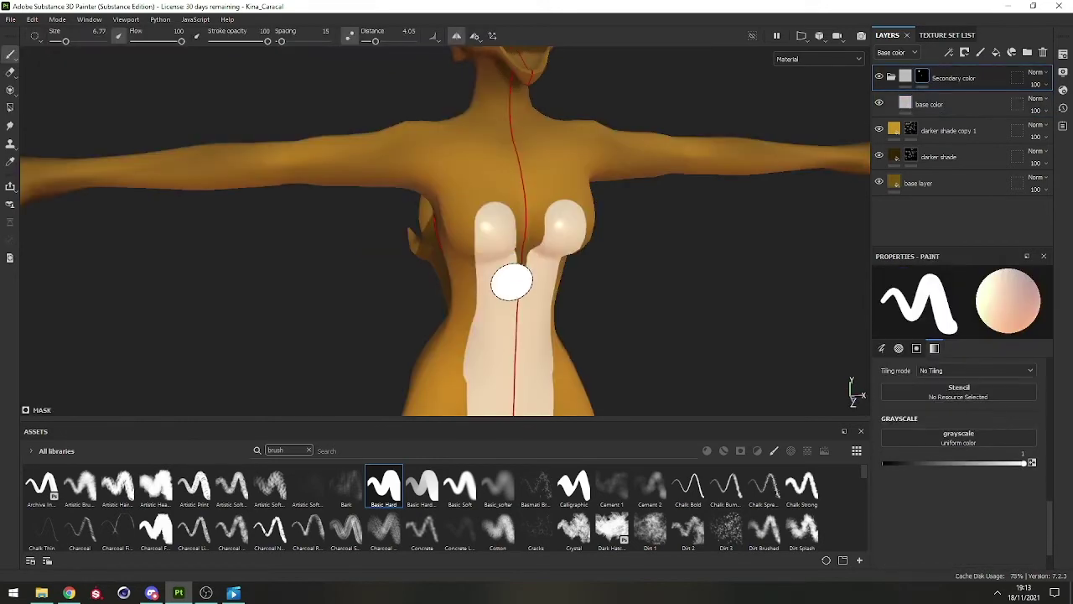
# Step: Undo the strokes that extend the light patch up over the chest
pyautogui.hotkey('ctrl', 'z')
pyautogui.moveTo(512, 282)
pyautogui.keyDown('alt'); pyautogui.mouseDown(button='right')
pyautogui.moveTo(448, 182)
pyautogui.moveTo(470, 218)
pyautogui.mouseUp(button='right'); pyautogui.keyUp('alt')
pyautogui.moveTo(469, 218)
pyautogui.keyDown('alt'); pyautogui.mouseDown()
pyautogui.moveTo(615, 208)
pyautogui.moveTo(501, 265)
pyautogui.mouseUp(); pyautogui.keyUp('alt')
pyautogui.keyDown('alt'); pyautogui.moveTo(500, 266); pyautogui.dragTo(524, 289, button='right'); pyautogui.keyUp('alt')
pyautogui.keyDown('alt'); pyautogui.moveTo(524, 289); pyautogui.dragTo(550, 197, button='middle'); pyautogui.keyUp('alt')
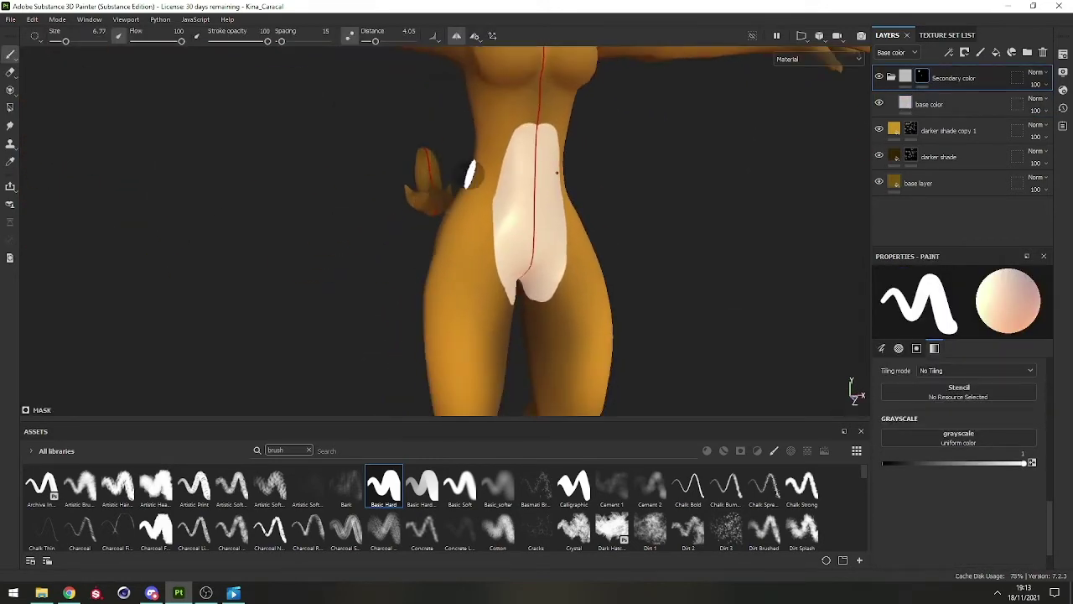
# Step: Taper the belly patch to a point by painting black along its sides with a lazy mouse distance of 10.24
pyautogui.press('x')
pyautogui.moveTo(479, 242)
pyautogui.mouseDown()
pyautogui.moveTo(508, 144)
pyautogui.moveTo(515, 211)
pyautogui.moveTo(483, 168)
pyautogui.mouseUp()
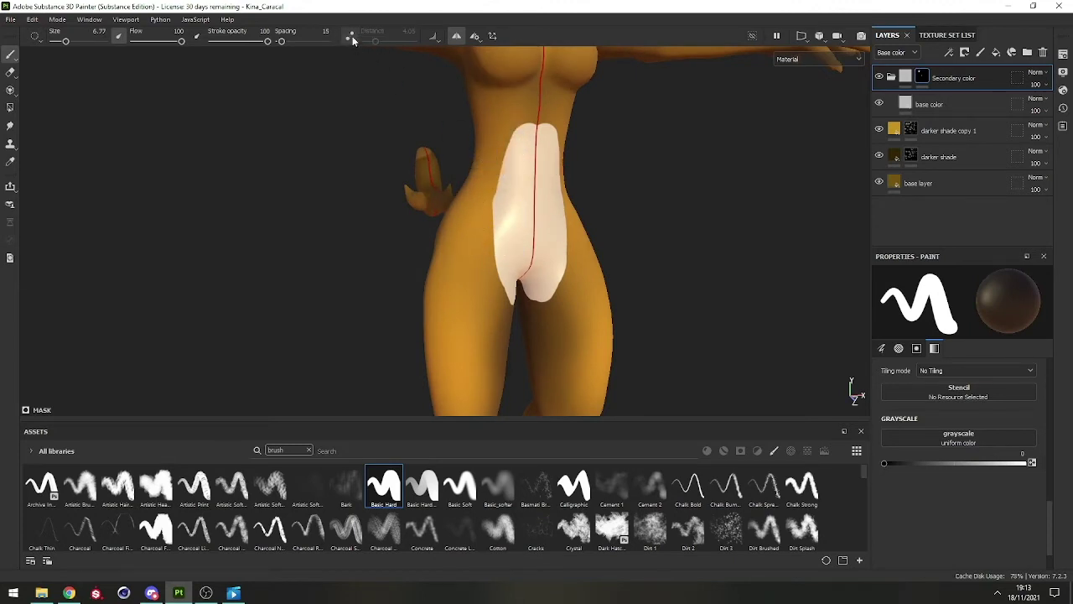
pyautogui.moveTo(379, 41); pyautogui.dragTo(392, 41)
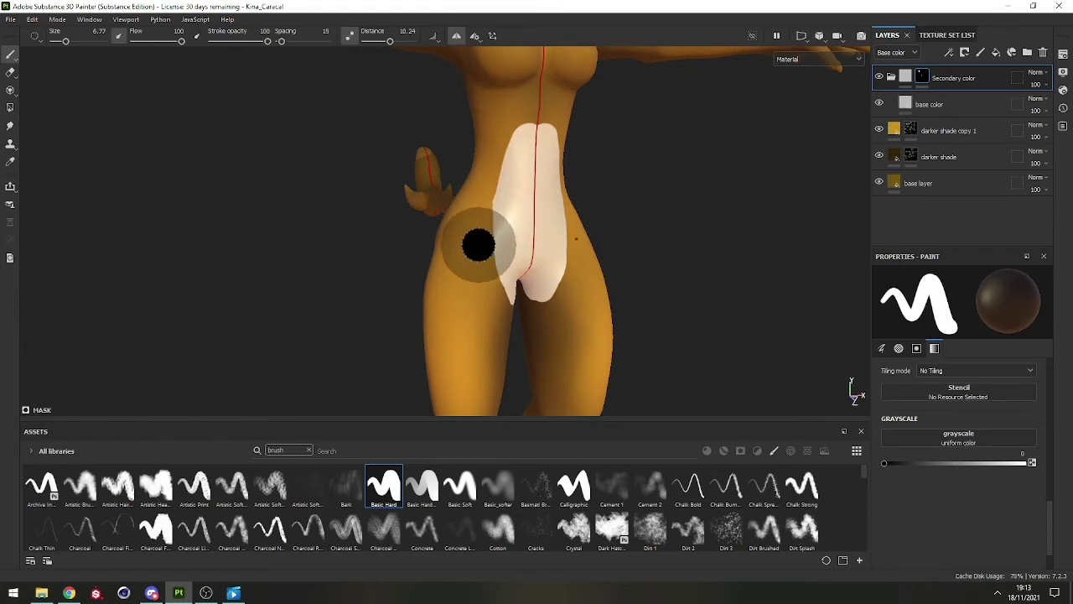
pyautogui.moveTo(477, 242); pyautogui.dragTo(551, 100)
pyautogui.keyDown('alt'); pyautogui.moveTo(550, 192); pyautogui.dragTo(344, 170); pyautogui.keyUp('alt')
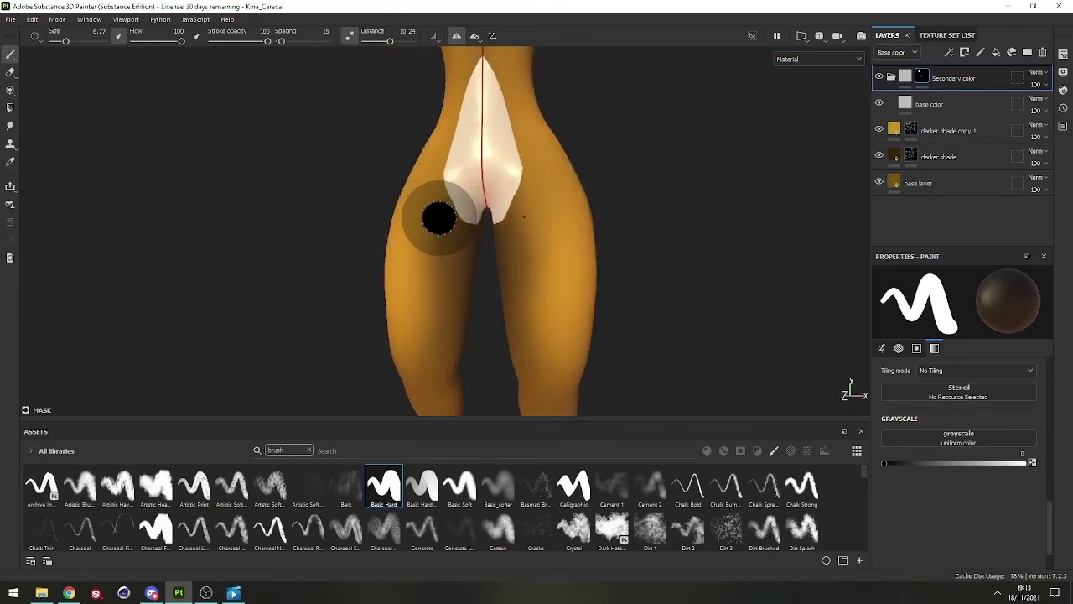
pyautogui.keyDown('alt'); pyautogui.moveTo(439, 218); pyautogui.dragTo(422, 207); pyautogui.keyUp('alt')
# Step: Extend the light patch in white from the crotch down both inner thighs
pyautogui.press('x')
pyautogui.moveTo(462, 176)
pyautogui.mouseDown()
pyautogui.moveTo(423, 369)
pyautogui.moveTo(486, 204)
pyautogui.moveTo(427, 338)
pyautogui.moveTo(453, 256)
pyautogui.moveTo(490, 178)
pyautogui.mouseUp()
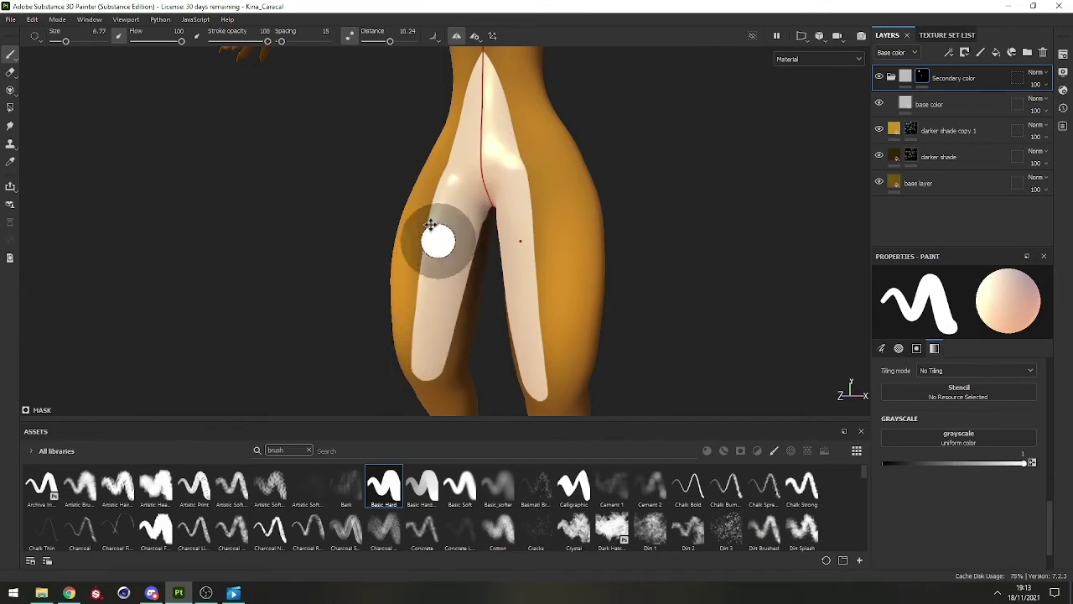
pyautogui.moveTo(439, 240)
pyautogui.keyDown('alt'); pyautogui.mouseDown()
pyautogui.moveTo(508, 187)
pyautogui.moveTo(496, 185)
pyautogui.mouseUp(); pyautogui.keyUp('alt')
# Step: Trim the light thigh patches with black so that they narrow to points above the knees
pyautogui.press('x')
pyautogui.moveTo(483, 99)
pyautogui.mouseDown()
pyautogui.moveTo(491, 240)
pyautogui.moveTo(523, 323)
pyautogui.mouseUp()
pyautogui.keyDown('alt'); pyautogui.moveTo(436, 134); pyautogui.dragTo(565, 263); pyautogui.keyUp('alt')
pyautogui.scroll(-3, 403, 229)
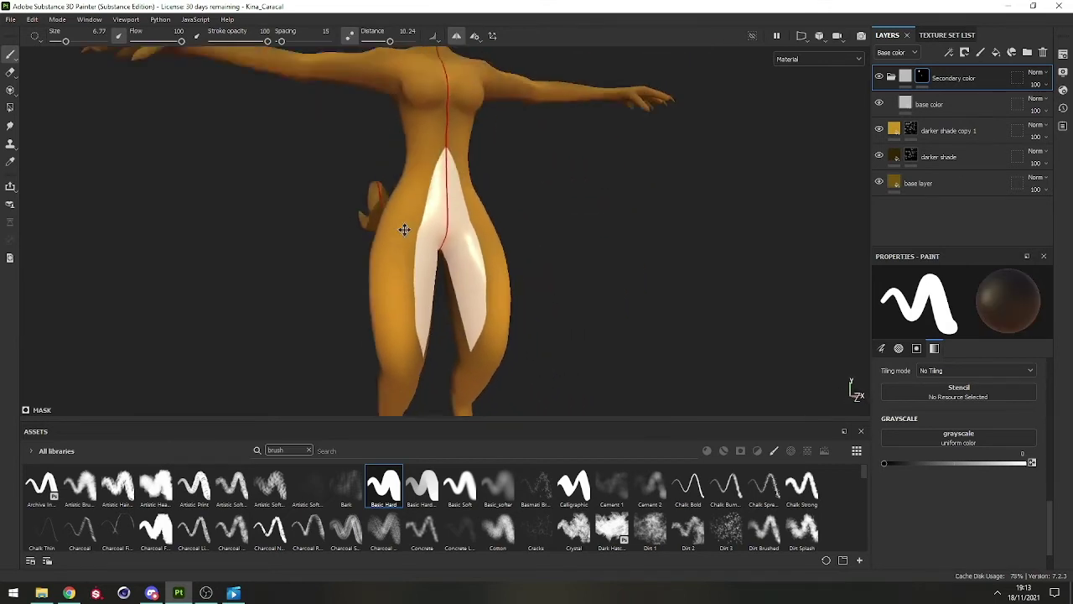
pyautogui.keyDown('alt'); pyautogui.moveTo(403, 230); pyautogui.dragTo(565, 268); pyautogui.keyUp('alt')
pyautogui.scroll(3, 452, 294)
pyautogui.keyDown('alt'); pyautogui.moveTo(452, 295); pyautogui.dragTo(454, 283, button='middle'); pyautogui.keyUp('alt')
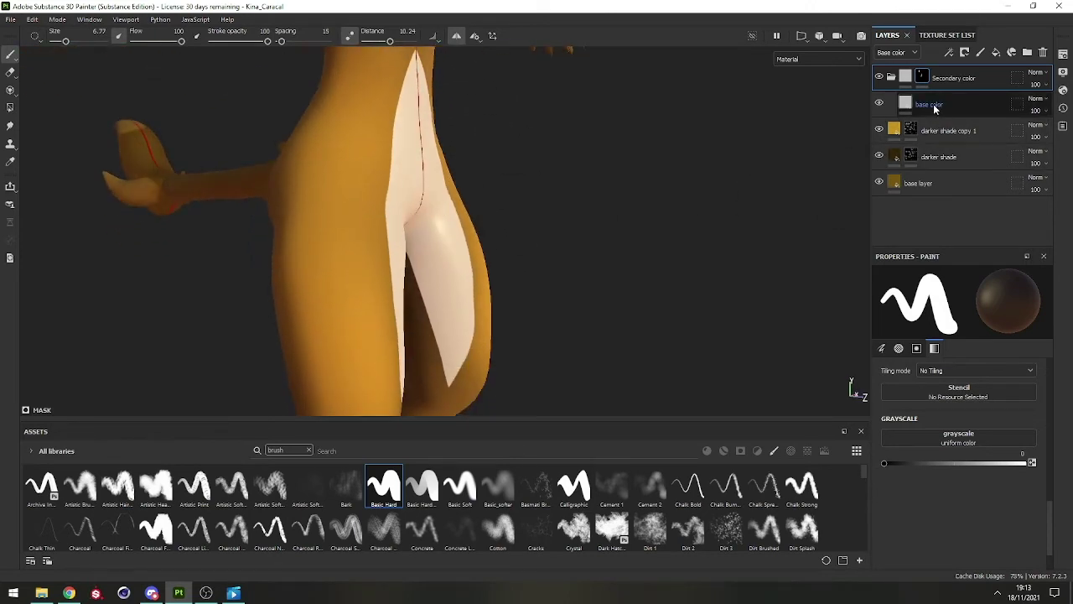
# Step: Set the roughness of the base color layer to 1
pyautogui.click(933, 104)
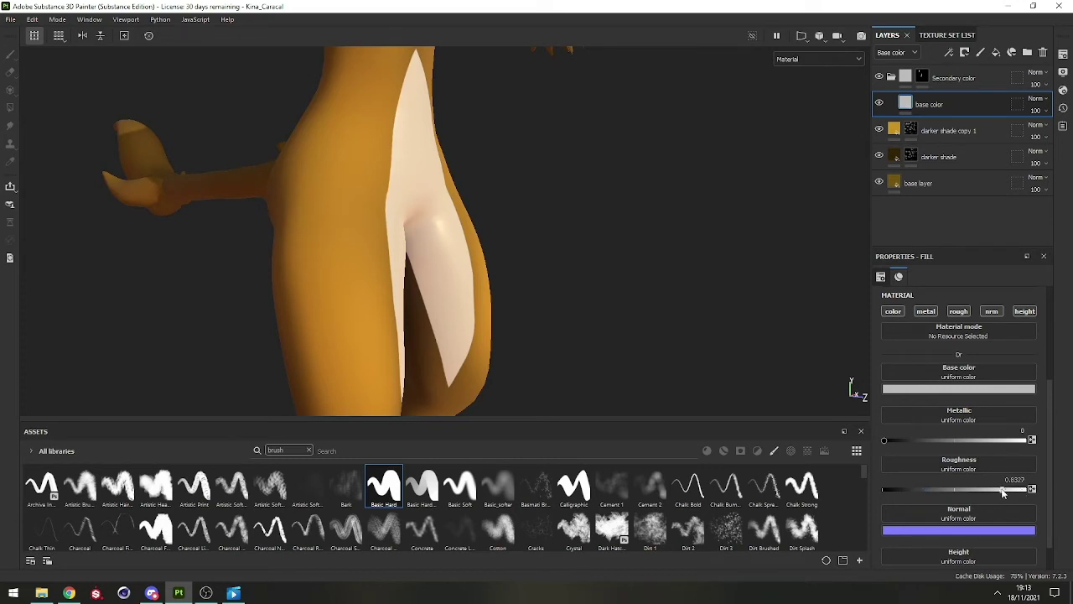
pyautogui.keyDown('alt'); pyautogui.moveTo(508, 267); pyautogui.dragTo(557, 207); pyautogui.keyUp('alt')
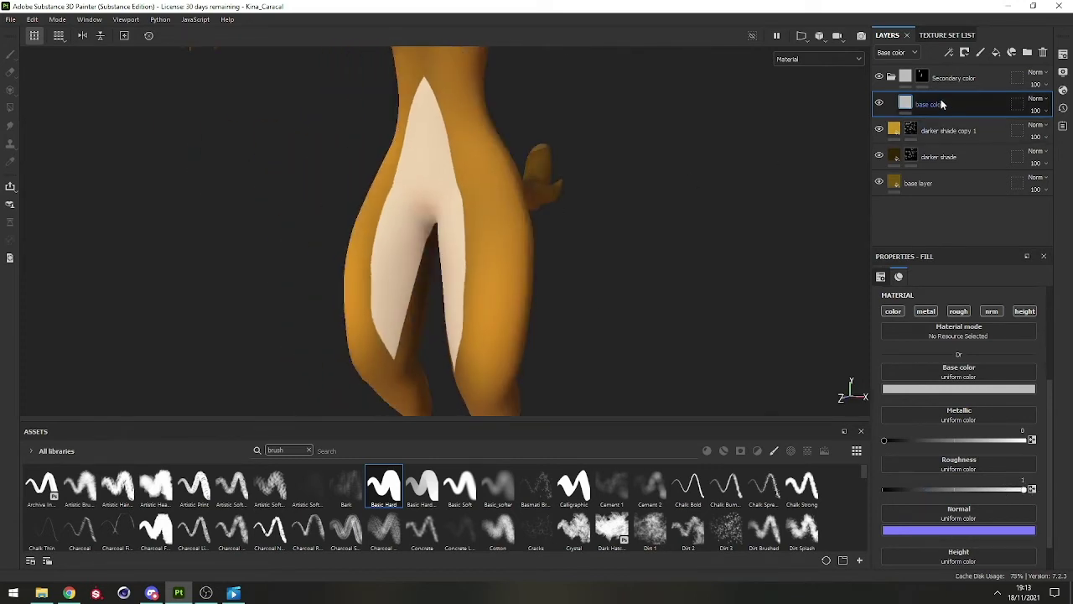
# Step: Paint white along the front of both lower legs on the Secondary color mask, from the feet upwards
pyautogui.click(922, 78)
pyautogui.moveTo(649, 148)
pyautogui.keyDown('alt'); pyautogui.mouseDown()
pyautogui.moveTo(413, 234)
pyautogui.moveTo(431, 249)
pyautogui.moveTo(436, 168)
pyautogui.moveTo(438, 263)
pyautogui.mouseUp(); pyautogui.keyUp('alt')
pyautogui.moveTo(416, 206); pyautogui.dragTo(417, 135)
pyautogui.keyDown('alt'); pyautogui.moveTo(411, 237); pyautogui.dragTo(545, 227); pyautogui.keyUp('alt')
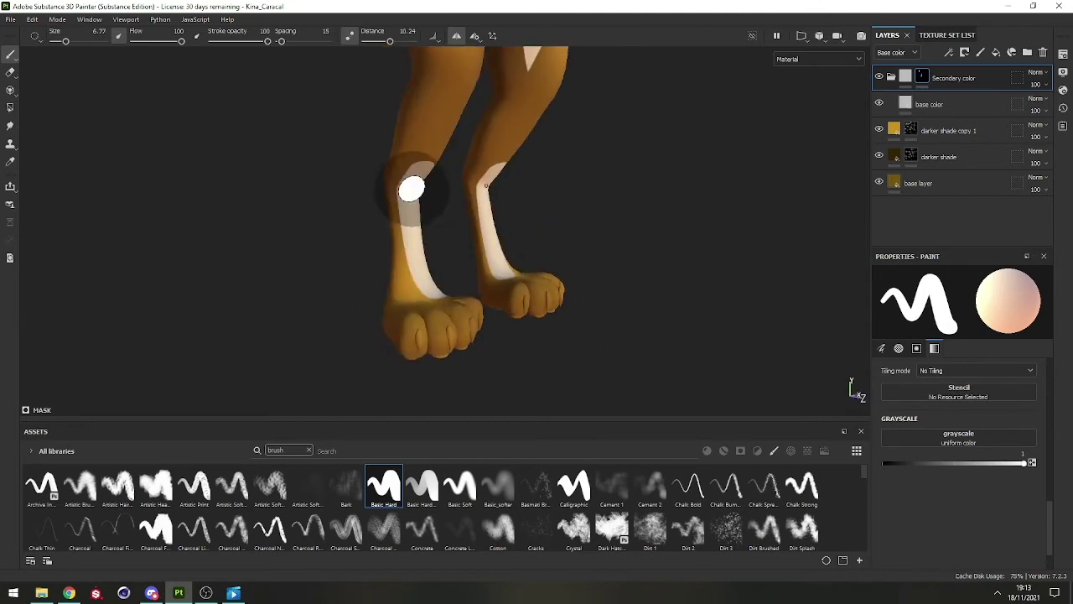
pyautogui.moveTo(411, 181)
pyautogui.mouseDown()
pyautogui.moveTo(401, 318)
pyautogui.moveTo(455, 269)
pyautogui.moveTo(299, 261)
pyautogui.moveTo(453, 275)
pyautogui.mouseUp()
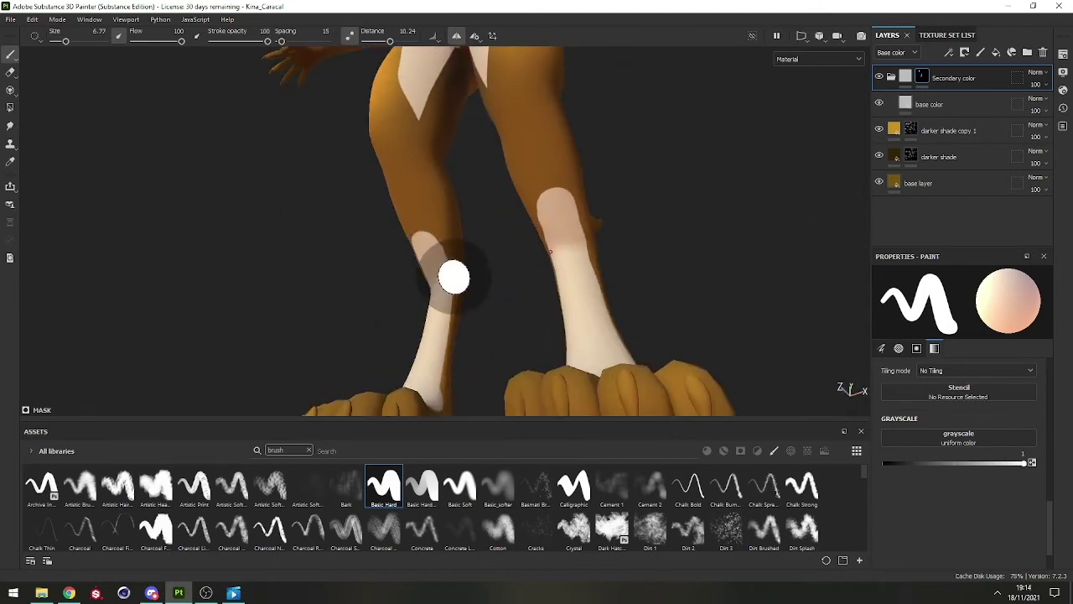
# Step: Paint a long white patch down the outside of both thighs on the Secondary color mask
pyautogui.press('x')
pyautogui.moveTo(422, 229)
pyautogui.keyDown('alt'); pyautogui.mouseDown()
pyautogui.moveTo(474, 232)
pyautogui.moveTo(426, 283)
pyautogui.moveTo(397, 293)
pyautogui.moveTo(401, 372)
pyautogui.moveTo(357, 272)
pyautogui.moveTo(383, 224)
pyautogui.mouseUp(); pyautogui.keyUp('alt')
pyautogui.press('x')
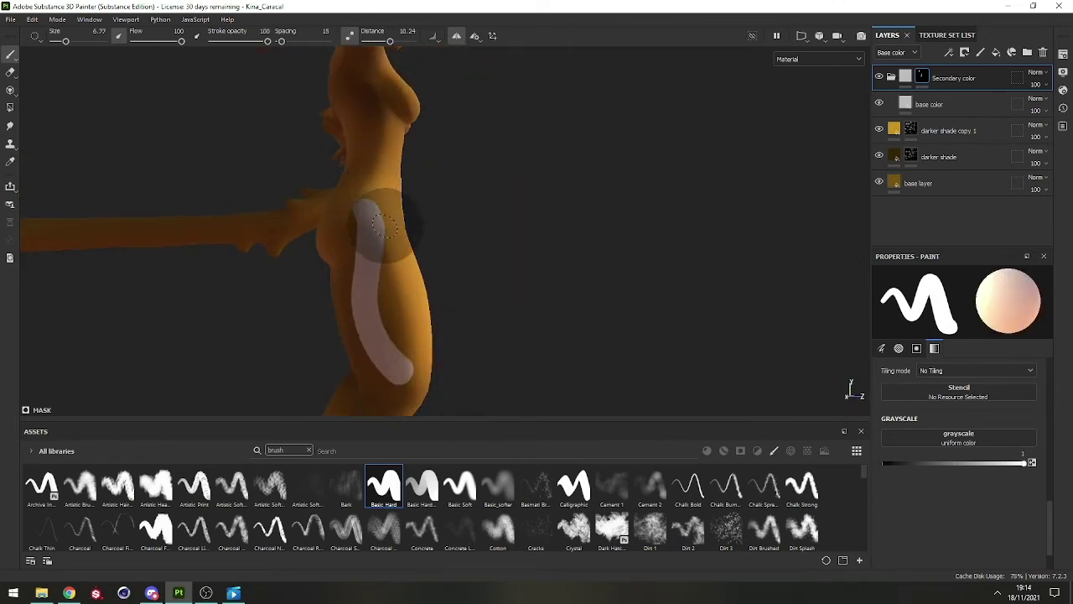
pyautogui.moveTo(423, 363)
pyautogui.mouseDown()
pyautogui.moveTo(364, 297)
pyautogui.moveTo(412, 336)
pyautogui.mouseUp()
pyautogui.press('x')
pyautogui.press('x')
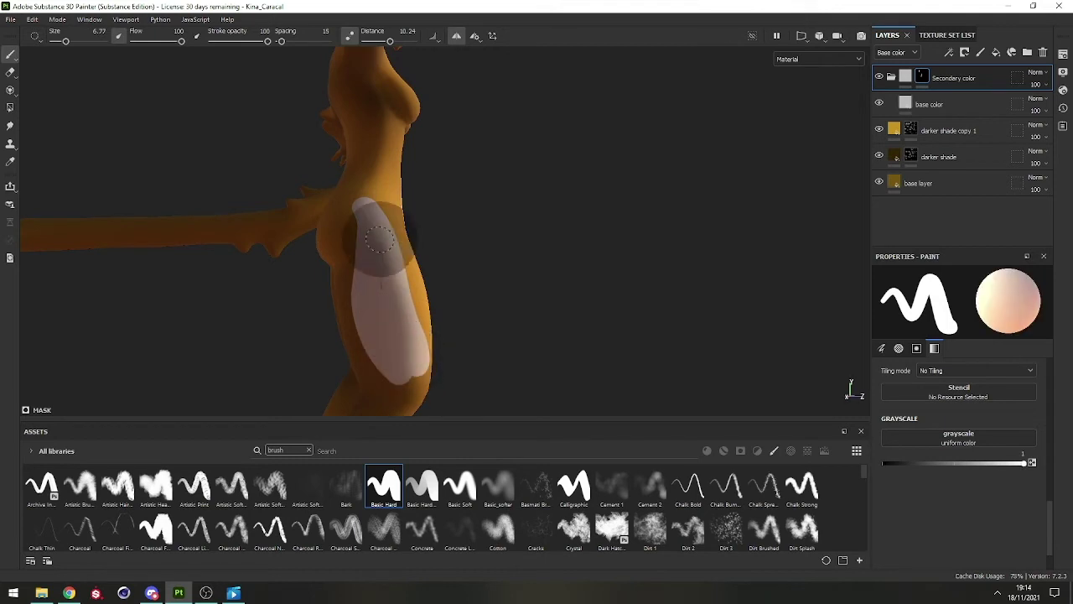
# Step: Trim the outer thigh patches with black so that they curve to points above the knees
pyautogui.moveTo(383, 235)
pyautogui.keyDown('alt'); pyautogui.mouseDown()
pyautogui.moveTo(357, 339)
pyautogui.moveTo(352, 285)
pyautogui.moveTo(431, 350)
pyautogui.mouseUp(); pyautogui.keyUp('alt')
pyautogui.press('x')
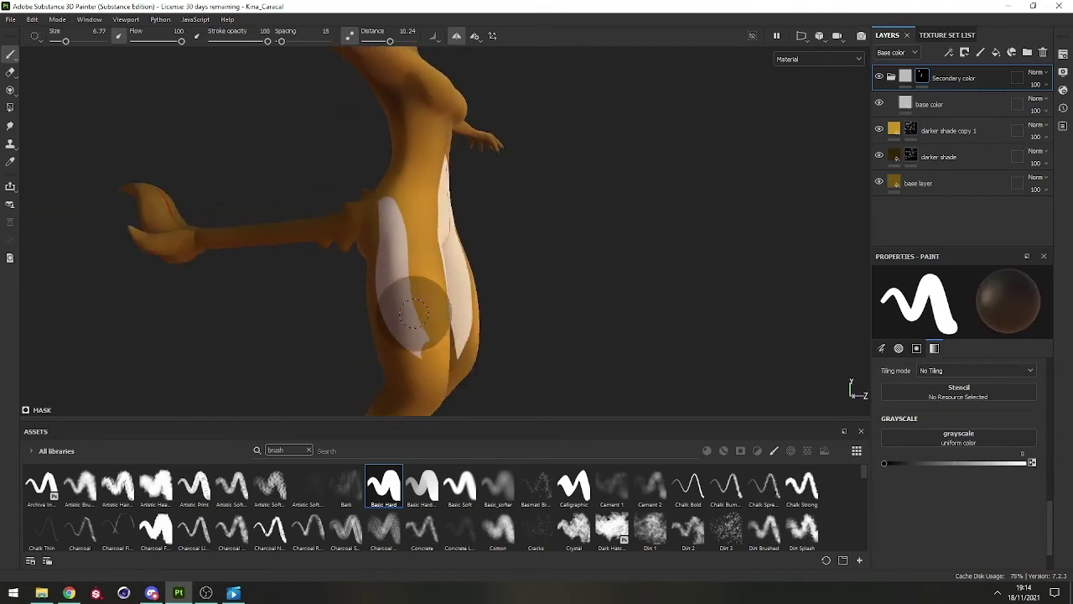
pyautogui.keyDown('alt'); pyautogui.moveTo(420, 277); pyautogui.dragTo(428, 256); pyautogui.keyUp('alt')
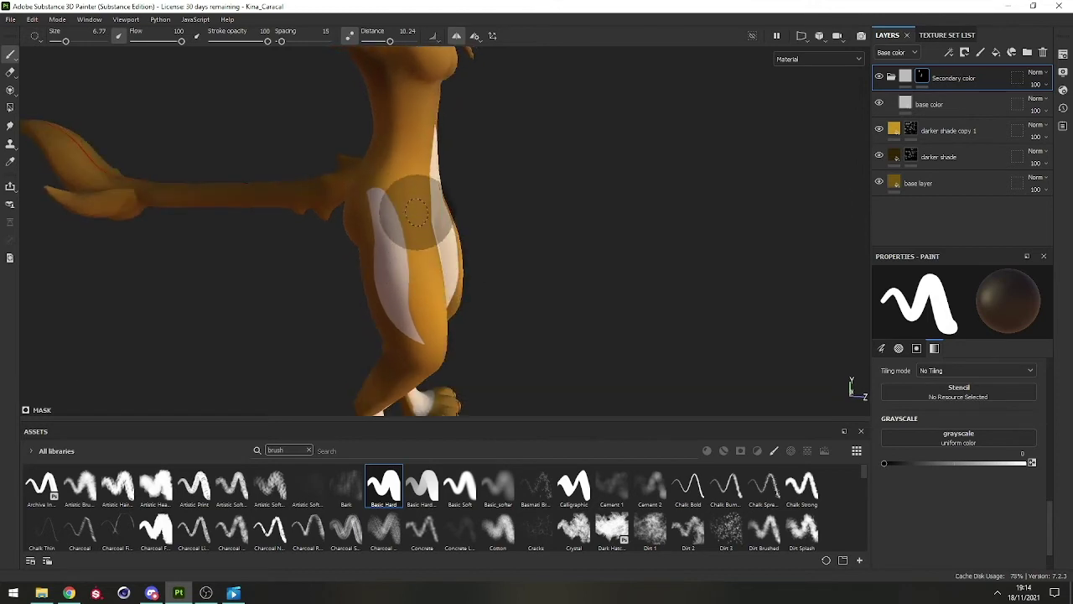
# Step: Paint a white patch across the upper chest and trim it with black to points at the shoulders and sternum
pyautogui.keyDown('alt'); pyautogui.moveTo(322, 153); pyautogui.dragTo(305, 250); pyautogui.keyUp('alt')
pyautogui.press('x')
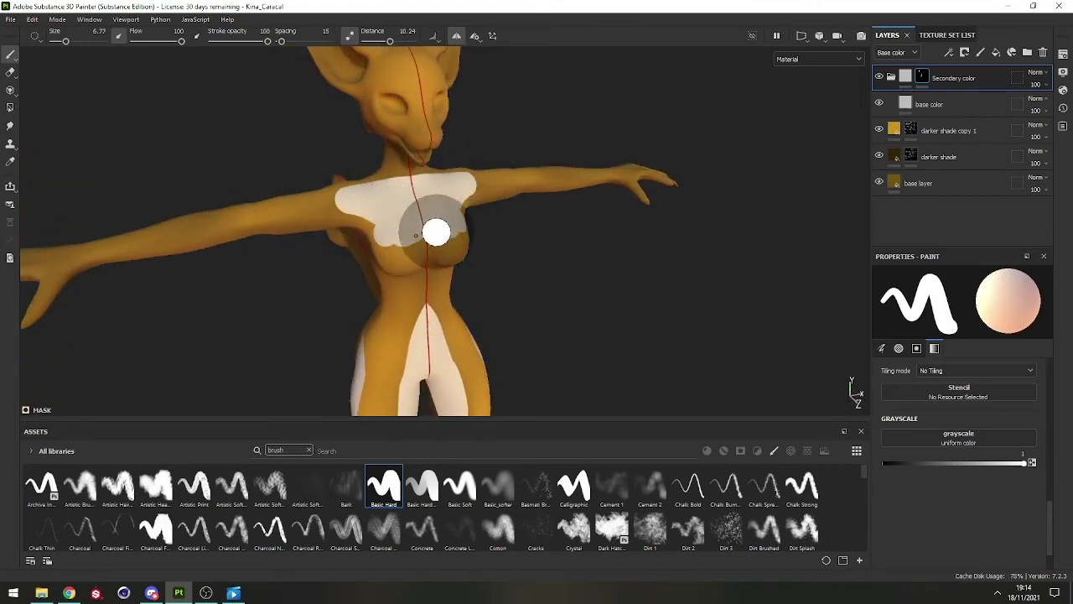
pyautogui.keyDown('alt'); pyautogui.moveTo(444, 318); pyautogui.dragTo(488, 328, button='right'); pyautogui.keyUp('alt')
pyautogui.press('x')
pyautogui.moveTo(307, 209)
pyautogui.mouseDown()
pyautogui.moveTo(472, 252)
pyautogui.moveTo(520, 249)
pyautogui.mouseUp()
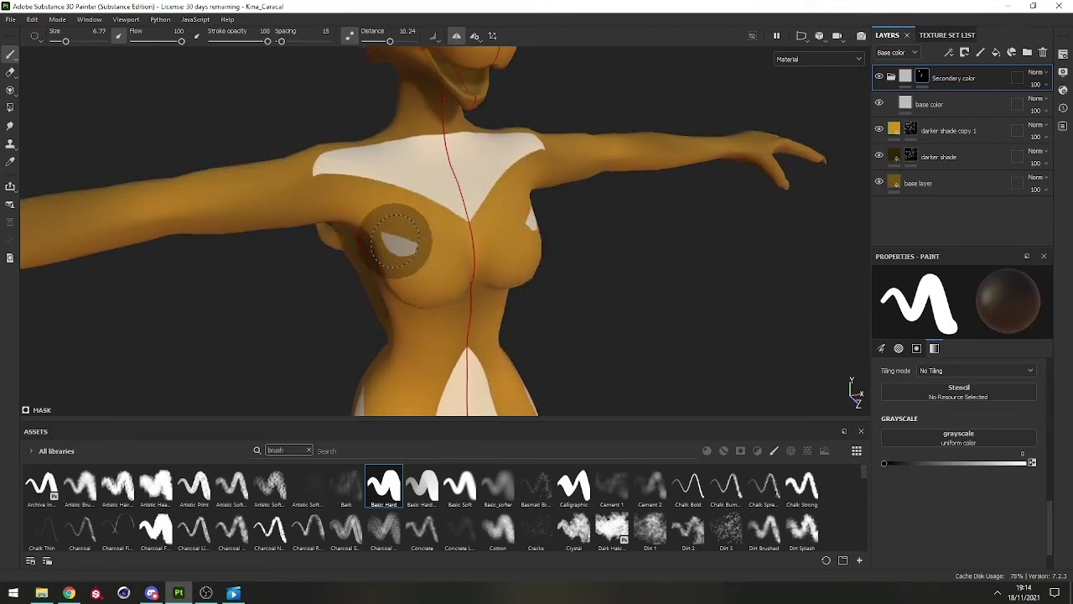
pyautogui.keyDown('alt'); pyautogui.moveTo(398, 241); pyautogui.dragTo(336, 215); pyautogui.keyUp('alt')
# Step: Reduce the brush size to 2.91 and paint a white patch over the forehead and crown
pyautogui.moveTo(565, 190)
pyautogui.keyDown('alt'); pyautogui.mouseDown()
pyautogui.moveTo(421, 251)
pyautogui.moveTo(491, 196)
pyautogui.mouseUp(); pyautogui.keyUp('alt')
pyautogui.moveTo(544, 115)
pyautogui.keyDown('alt'); pyautogui.mouseDown()
pyautogui.moveTo(453, 67)
pyautogui.moveTo(419, 162)
pyautogui.moveTo(293, 201)
pyautogui.moveTo(160, 182)
pyautogui.moveTo(339, 248)
pyautogui.moveTo(366, 204)
pyautogui.moveTo(388, 252)
pyautogui.moveTo(372, 115)
pyautogui.moveTo(345, 118)
pyautogui.moveTo(412, 158)
pyautogui.moveTo(299, 127)
pyautogui.mouseUp(); pyautogui.keyUp('alt')
pyautogui.press('x')
pyautogui.press('x')
pyautogui.moveTo(372, 276)
pyautogui.keyDown('alt'); pyautogui.mouseDown()
pyautogui.moveTo(438, 319)
pyautogui.moveTo(620, 239)
pyautogui.moveTo(771, 227)
pyautogui.moveTo(387, 243)
pyautogui.moveTo(367, 253)
pyautogui.mouseUp(); pyautogui.keyUp('alt')
pyautogui.press('x')
pyautogui.keyDown('ctrl'); pyautogui.moveTo(526, 178); pyautogui.dragTo(496, 177, button='right'); pyautogui.keyUp('ctrl')
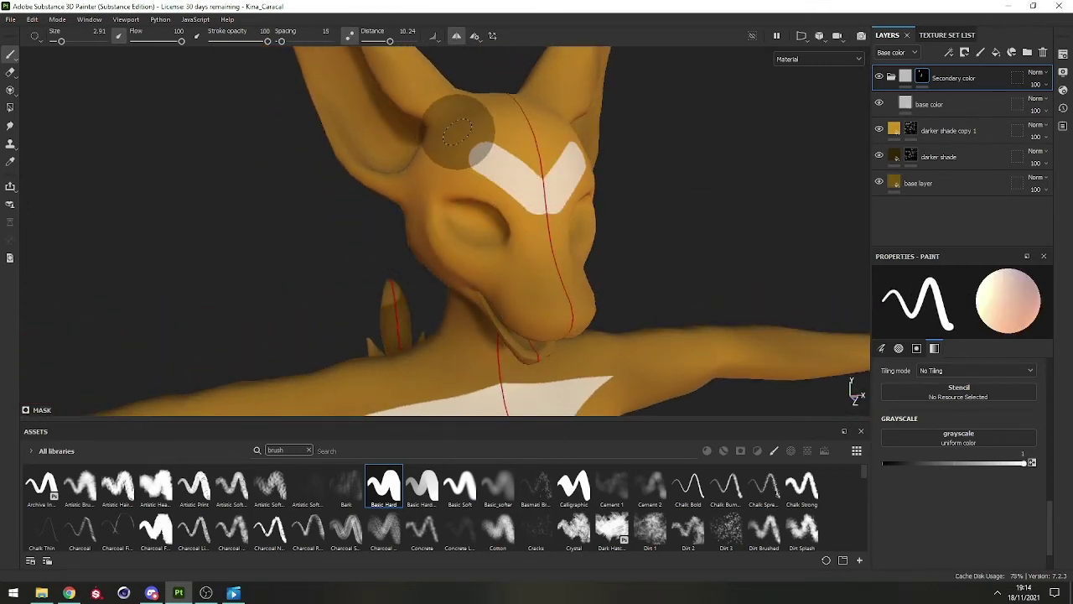
pyautogui.moveTo(515, 73); pyautogui.dragTo(508, 108)
# Step: Trim the forehead patch with black to a point between the eyes and collapse the Secondary color folder
pyautogui.press('x')
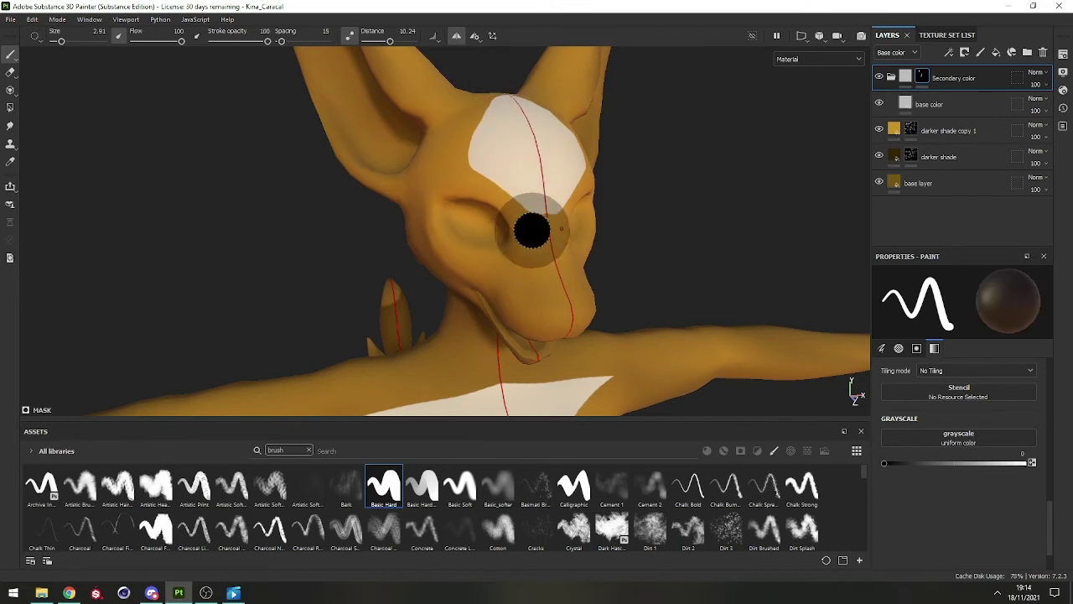
pyautogui.moveTo(532, 230); pyautogui.dragTo(487, 151)
pyautogui.keyDown('alt'); pyautogui.moveTo(439, 136); pyautogui.dragTo(460, 53, button='right'); pyautogui.keyUp('alt')
pyautogui.keyDown('alt'); pyautogui.moveTo(460, 53); pyautogui.dragTo(590, 177); pyautogui.keyUp('alt')
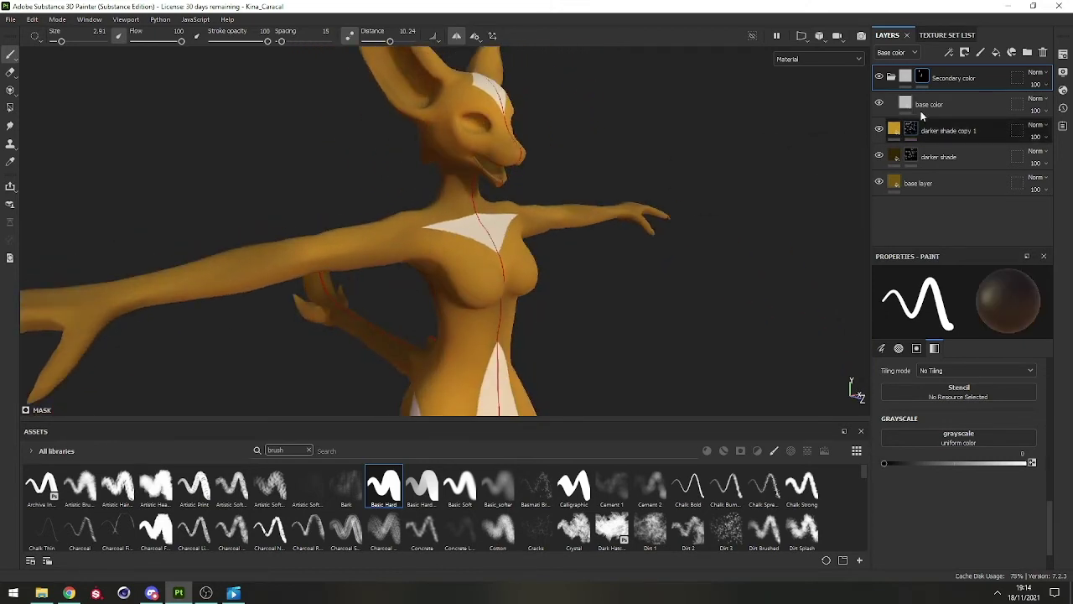
pyautogui.click(891, 77)
# Step: Examine the head, open mouth and neck from the front and the side
pyautogui.keyDown('alt'); pyautogui.moveTo(470, 252); pyautogui.dragTo(372, 170); pyautogui.keyUp('alt')
pyautogui.keyDown('alt'); pyautogui.moveTo(372, 171); pyautogui.dragTo(382, 209, button='middle'); pyautogui.keyUp('alt')
pyautogui.scroll(6, 394, 188)
pyautogui.keyDown('alt'); pyautogui.keyDown('shift'); pyautogui.moveTo(402, 176); pyautogui.dragTo(385, 294); pyautogui.keyUp('shift'); pyautogui.keyUp('alt')
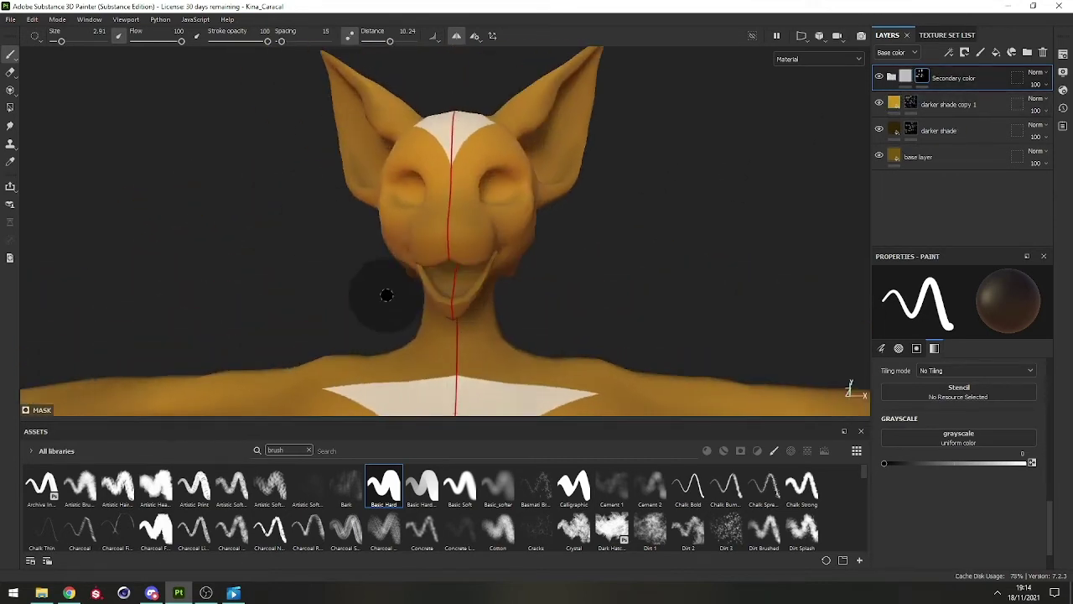
pyautogui.keyDown('alt'); pyautogui.moveTo(386, 294); pyautogui.dragTo(364, 201, button='middle'); pyautogui.keyUp('alt')
pyautogui.moveTo(445, 196)
pyautogui.keyDown('alt'); pyautogui.mouseDown()
pyautogui.moveTo(418, 164)
pyautogui.moveTo(486, 197)
pyautogui.mouseUp(); pyautogui.keyUp('alt')
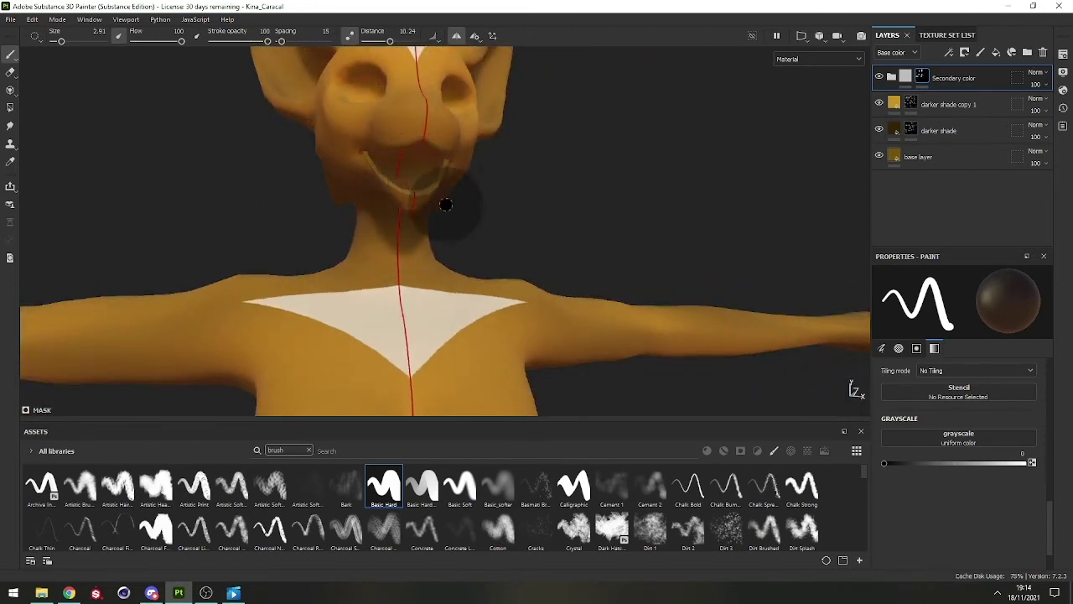
pyautogui.keyDown('alt'); pyautogui.moveTo(360, 192); pyautogui.dragTo(450, 234); pyautogui.keyUp('alt')
pyautogui.keyDown('alt'); pyautogui.moveTo(450, 234); pyautogui.dragTo(434, 181, button='right'); pyautogui.keyUp('alt')
pyautogui.keyDown('alt'); pyautogui.moveTo(435, 181); pyautogui.dragTo(453, 207, button='middle'); pyautogui.keyUp('alt')
pyautogui.keyDown('alt'); pyautogui.moveTo(453, 207); pyautogui.dragTo(586, 201); pyautogui.keyUp('alt')
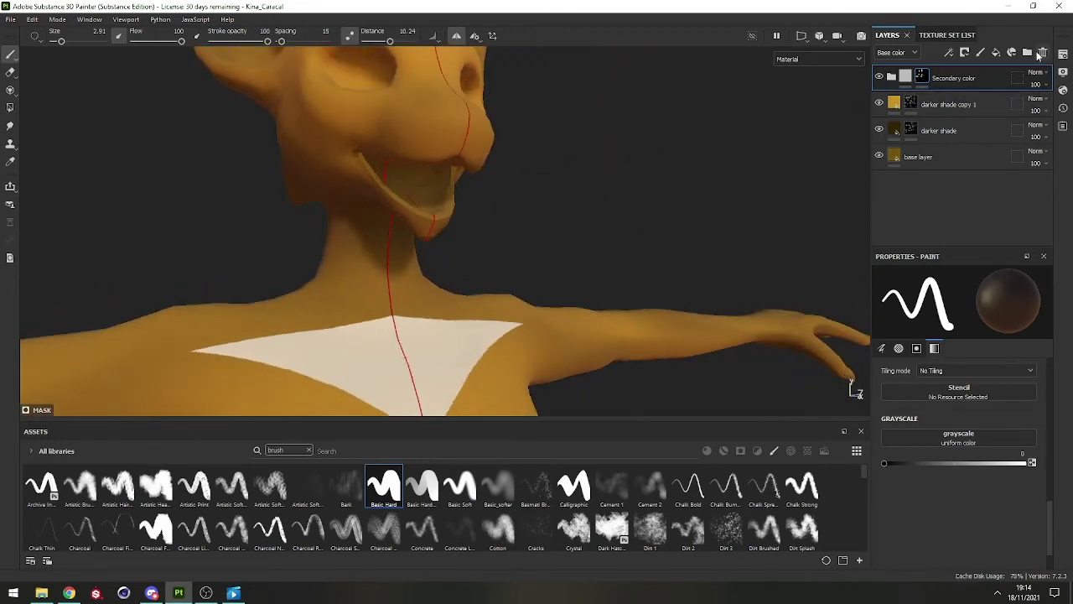
pyautogui.keyDown('alt'); pyautogui.moveTo(474, 181); pyautogui.dragTo(539, 196, button='middle'); pyautogui.keyUp('alt')
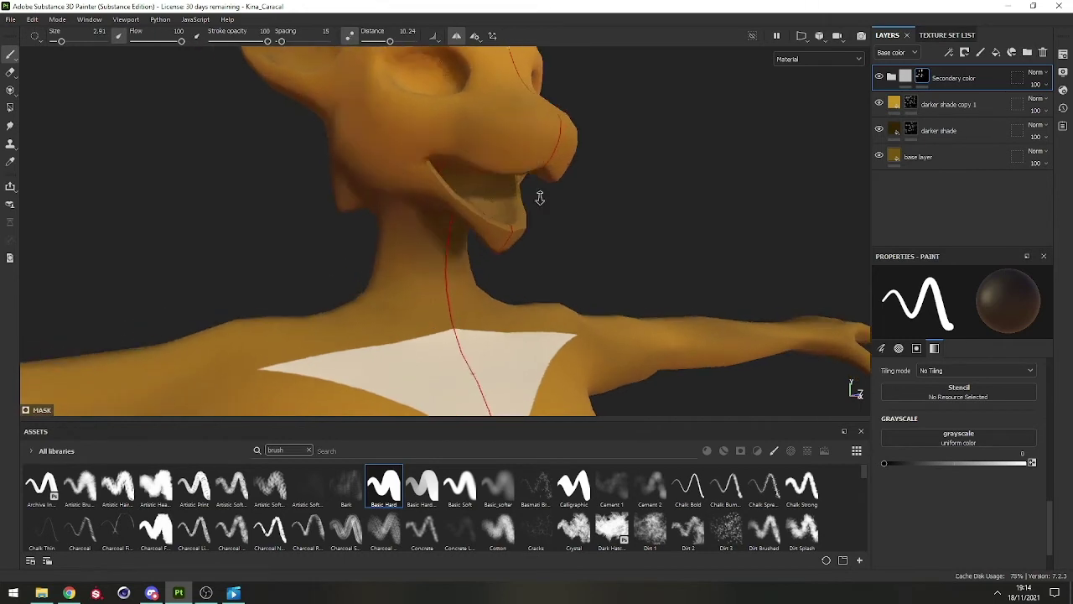
pyautogui.keyDown('alt'); pyautogui.moveTo(539, 197); pyautogui.dragTo(427, 198); pyautogui.keyUp('alt')
# Step: Create a new folder above Secondary color containing a fill layer, and give the folder a black mask
pyautogui.click(1027, 52)
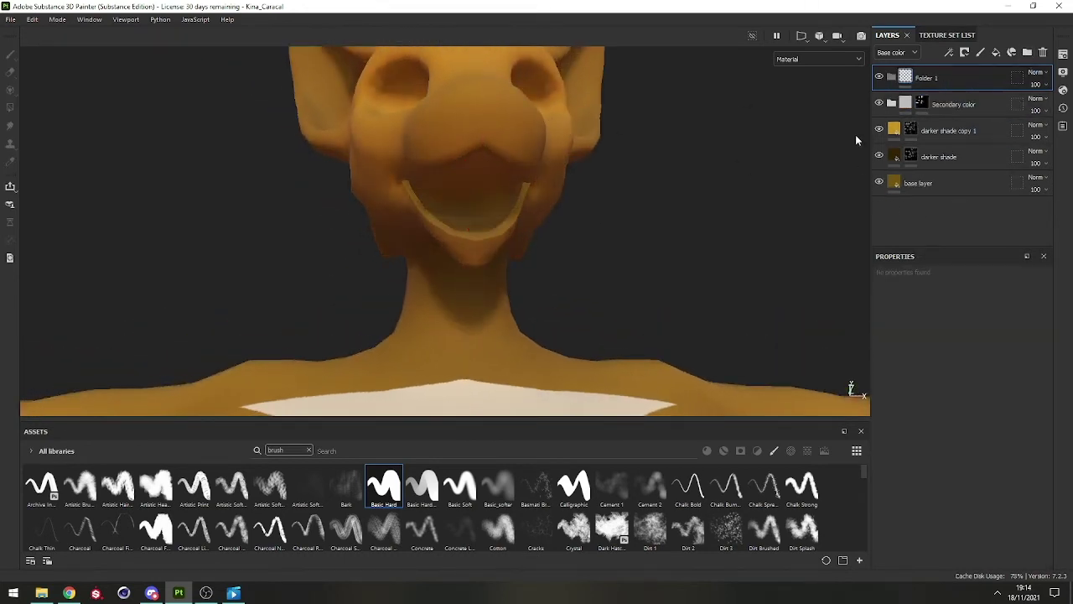
pyautogui.click(996, 52)
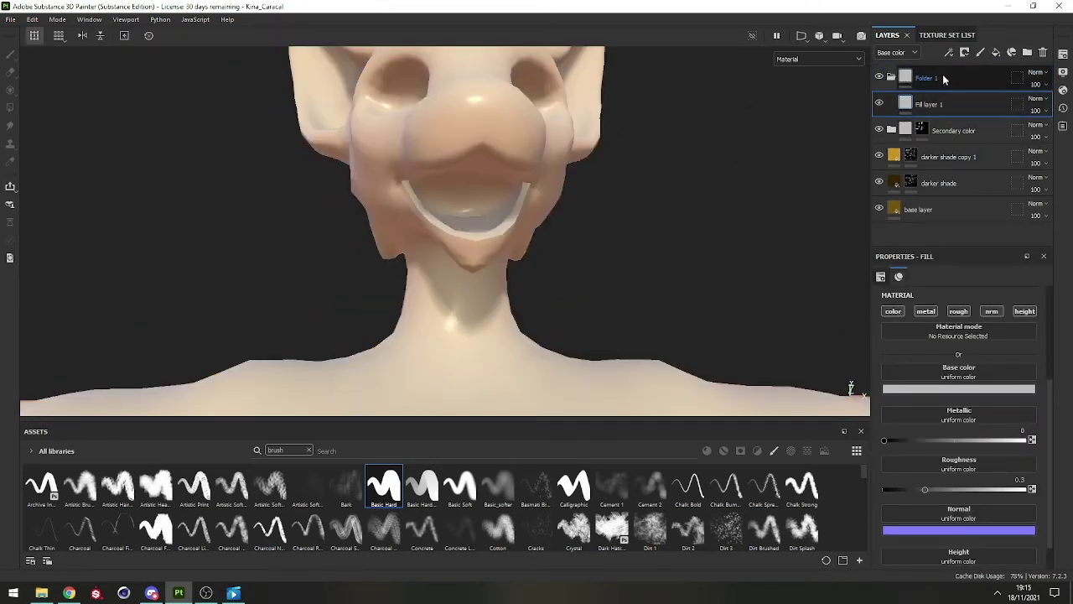
pyautogui.moveTo(944, 75)
pyautogui.mouseDown()
pyautogui.moveTo(955, 99)
pyautogui.moveTo(930, 106)
pyautogui.moveTo(941, 75)
pyautogui.mouseUp()
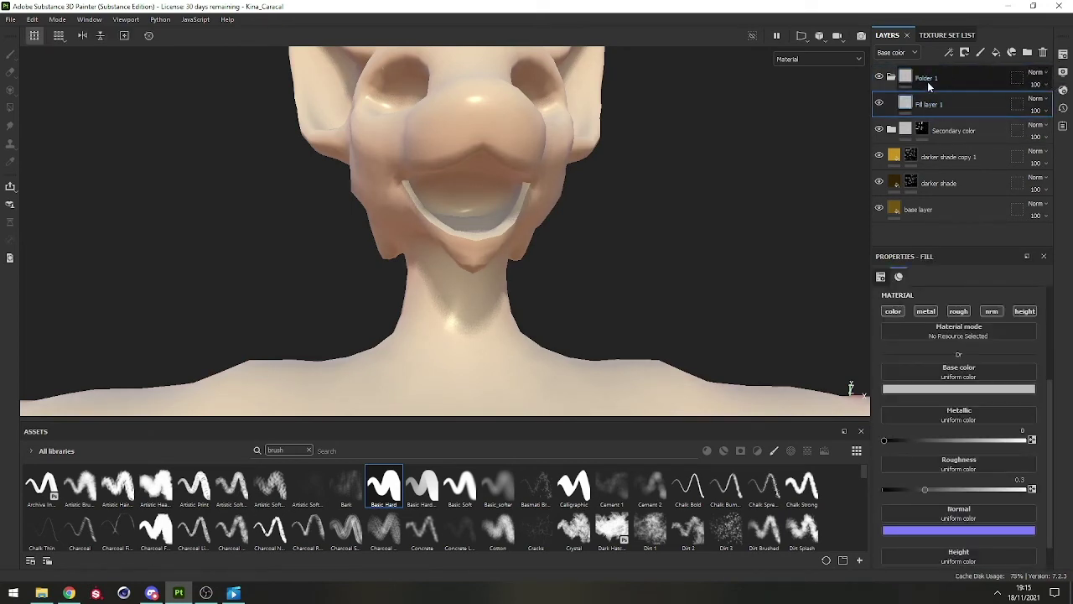
pyautogui.click(928, 84)
pyautogui.click(891, 78)
pyautogui.click(892, 78)
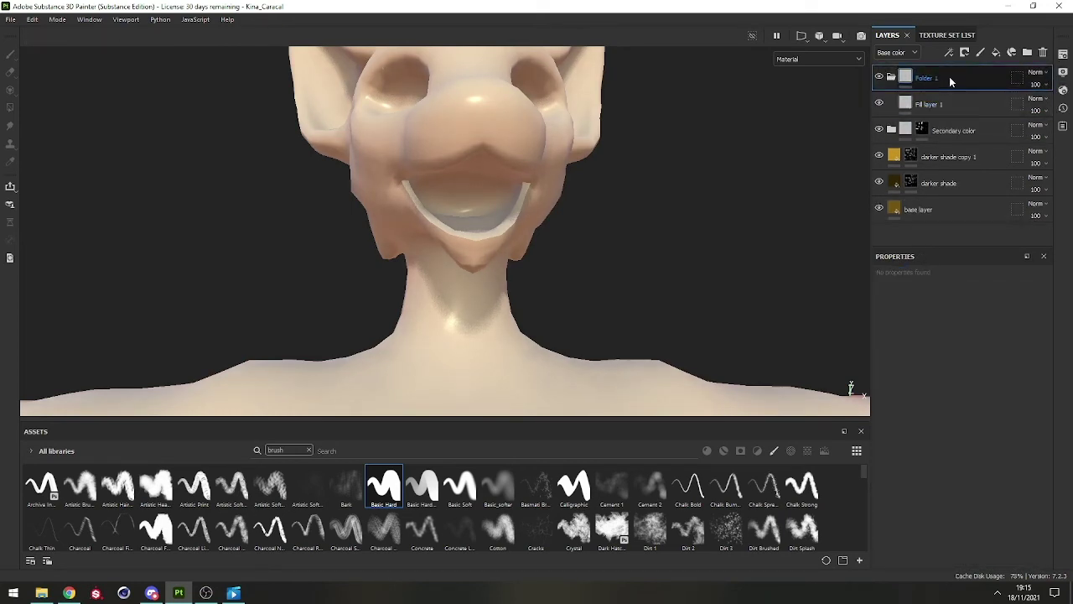
pyautogui.click(965, 52)
pyautogui.click(984, 82)
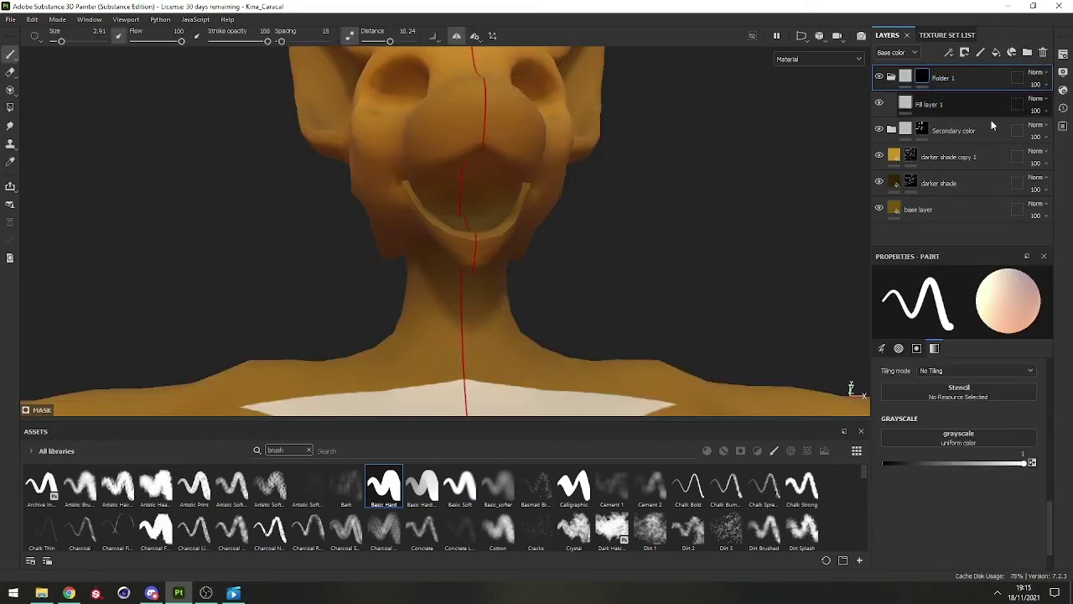
# Step: Try to paint the inside of the mouth white on the Folder 1 mask with a brush of size 2.23
pyautogui.keyDown('alt'); pyautogui.moveTo(680, 159); pyautogui.dragTo(528, 172); pyautogui.keyUp('alt')
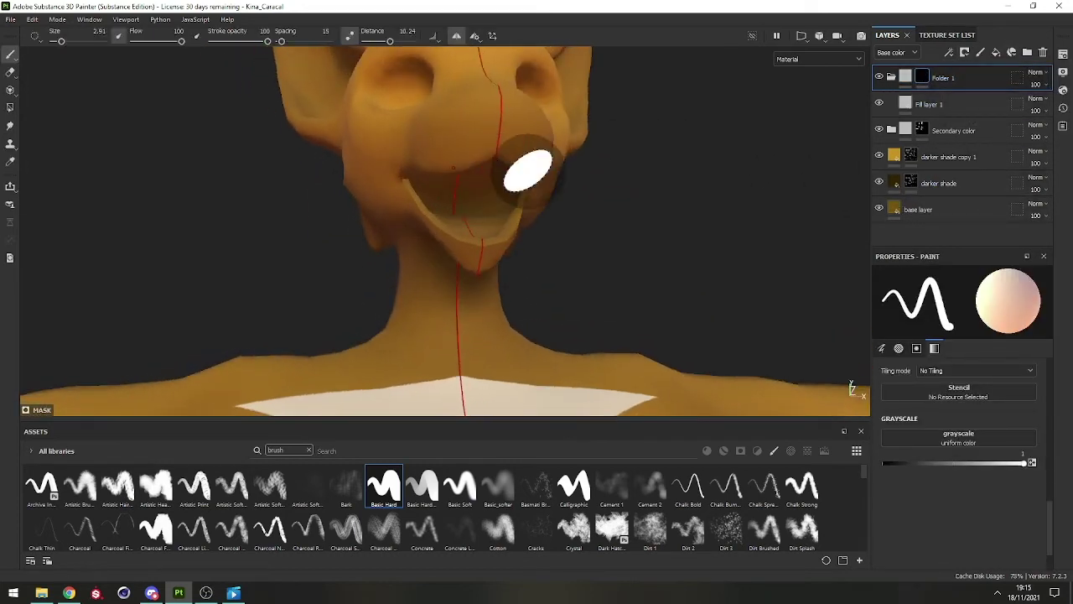
pyautogui.moveTo(445, 229)
pyautogui.keyDown('alt'); pyautogui.mouseDown()
pyautogui.moveTo(328, 221)
pyautogui.moveTo(482, 235)
pyautogui.moveTo(443, 179)
pyautogui.moveTo(472, 140)
pyautogui.moveTo(491, 288)
pyautogui.moveTo(537, 208)
pyautogui.moveTo(525, 280)
pyautogui.mouseUp(); pyautogui.keyUp('alt')
pyautogui.scroll(-3, 498, 225)
pyautogui.scroll(4, 525, 280)
pyautogui.keyDown('ctrl'); pyautogui.moveTo(511, 228); pyautogui.dragTo(496, 225, button='right'); pyautogui.keyUp('ctrl')
pyautogui.moveTo(496, 225)
pyautogui.keyDown('alt'); pyautogui.mouseDown()
pyautogui.moveTo(489, 259)
pyautogui.moveTo(441, 187)
pyautogui.moveTo(437, 159)
pyautogui.moveTo(419, 249)
pyautogui.moveTo(408, 168)
pyautogui.mouseUp(); pyautogui.keyUp('alt')
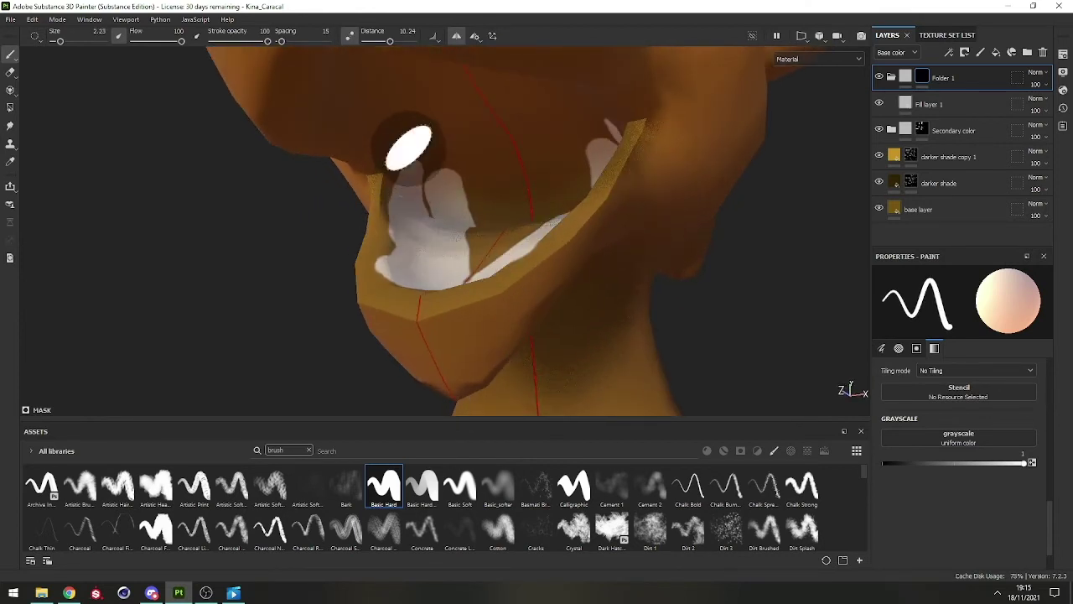
pyautogui.keyDown('alt'); pyautogui.moveTo(450, 139); pyautogui.dragTo(528, 236); pyautogui.keyUp('alt')
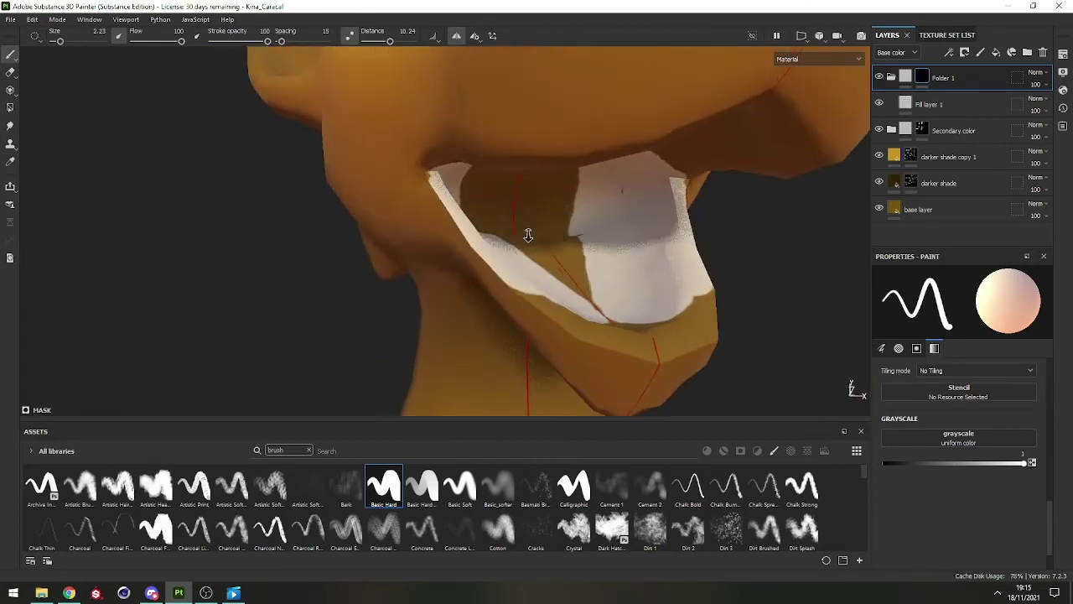
pyautogui.scroll(-4, 528, 236)
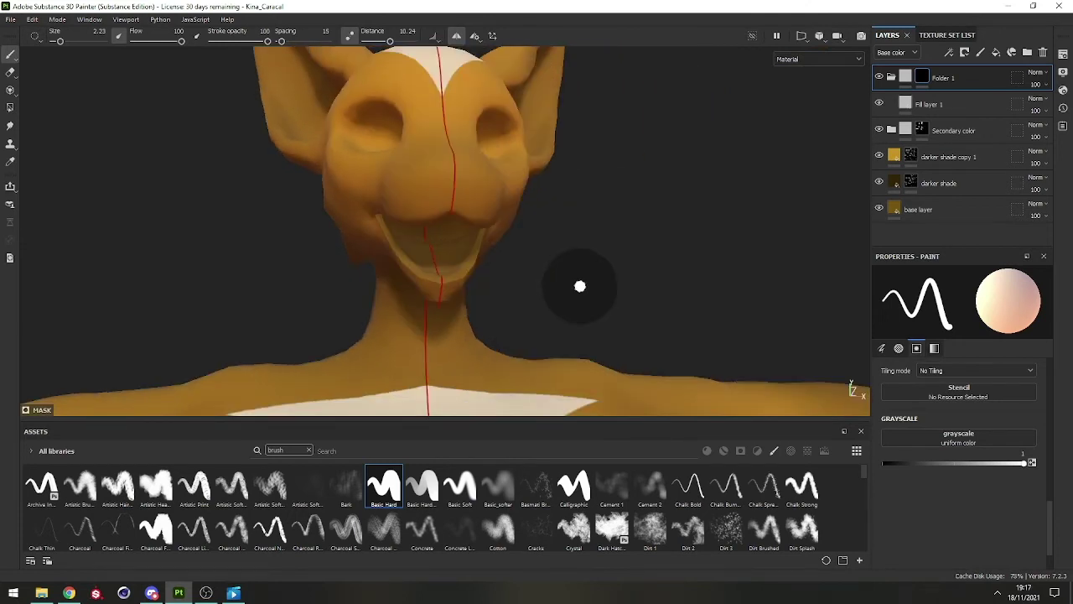
# Step: Try filling the inside of the mouth on the mask with Polygon Fill in UV chunk mode, and undo the fill
pyautogui.press('4')
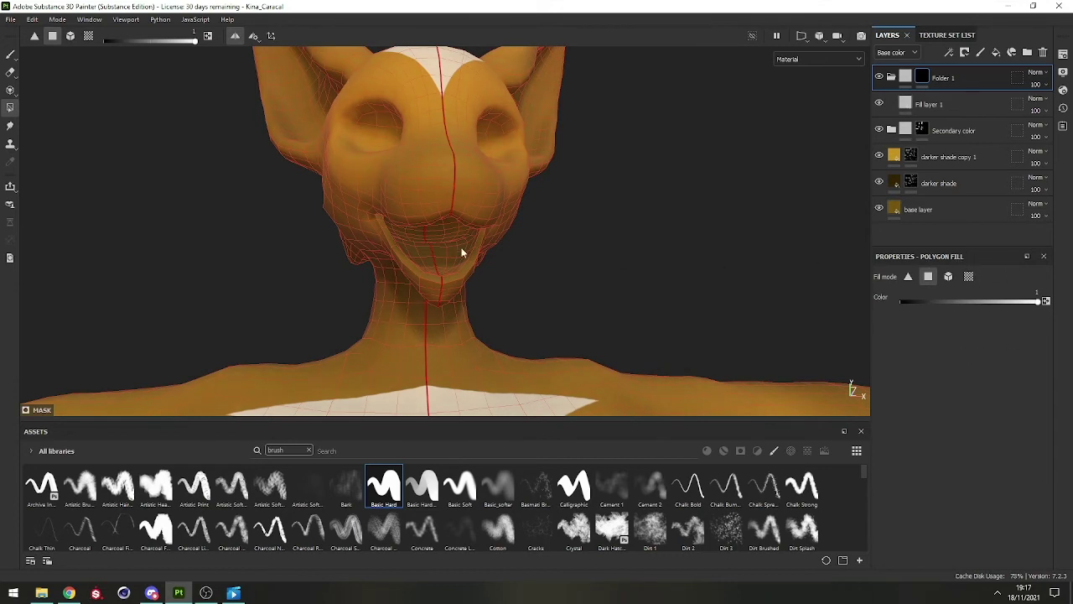
pyautogui.keyDown('alt'); pyautogui.moveTo(461, 252); pyautogui.dragTo(986, 250); pyautogui.keyUp('alt')
pyautogui.click(966, 276)
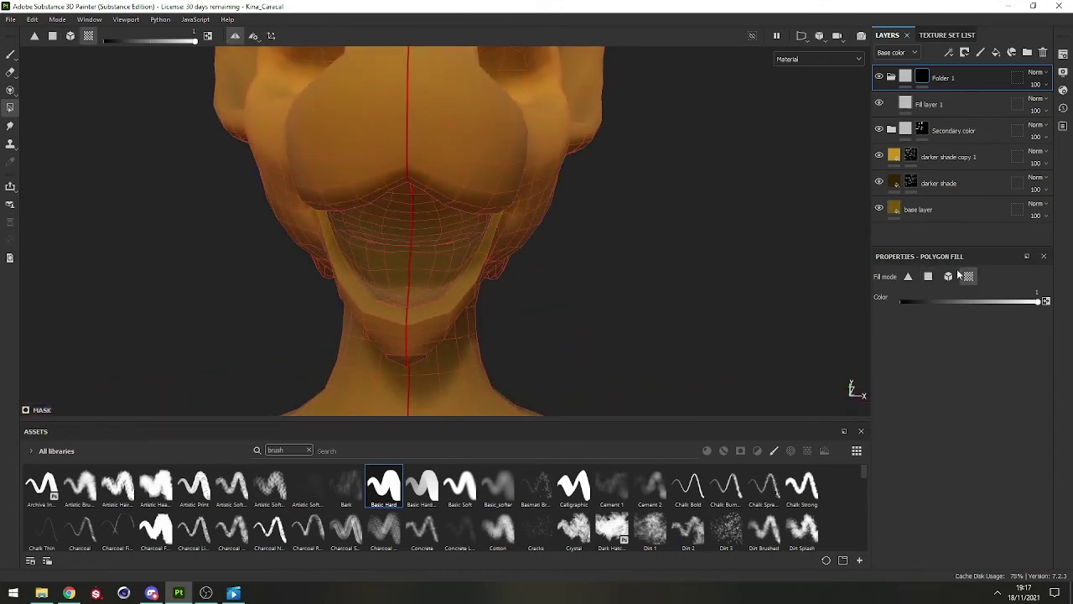
pyautogui.click(441, 273)
pyautogui.moveTo(445, 269)
pyautogui.keyDown('alt'); pyautogui.mouseDown()
pyautogui.moveTo(419, 223)
pyautogui.moveTo(426, 211)
pyautogui.moveTo(463, 269)
pyautogui.mouseUp(); pyautogui.keyUp('alt')
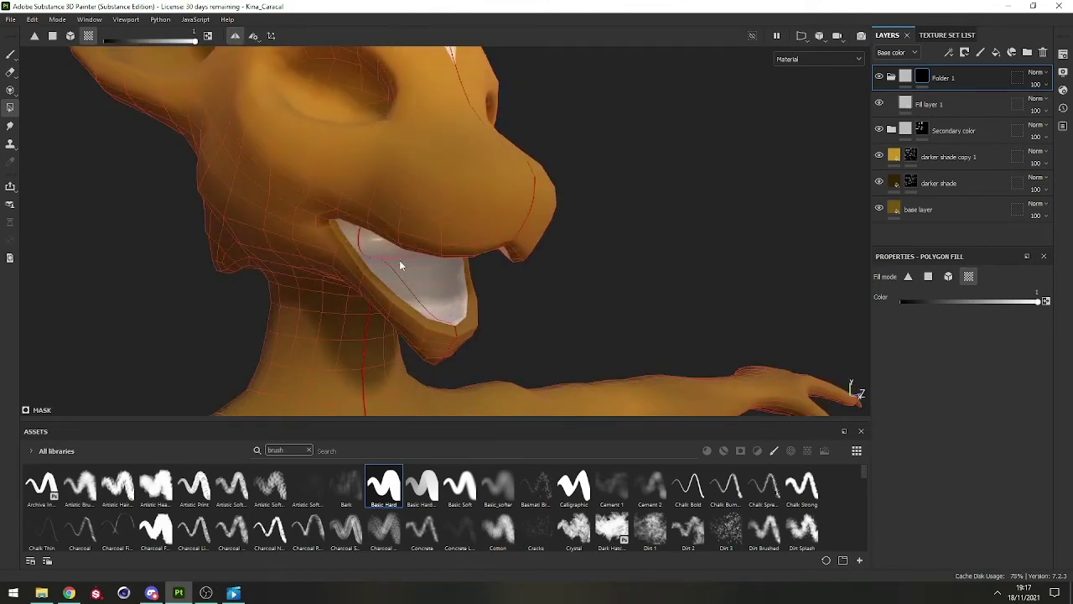
pyautogui.hotkey('ctrl', 'z')
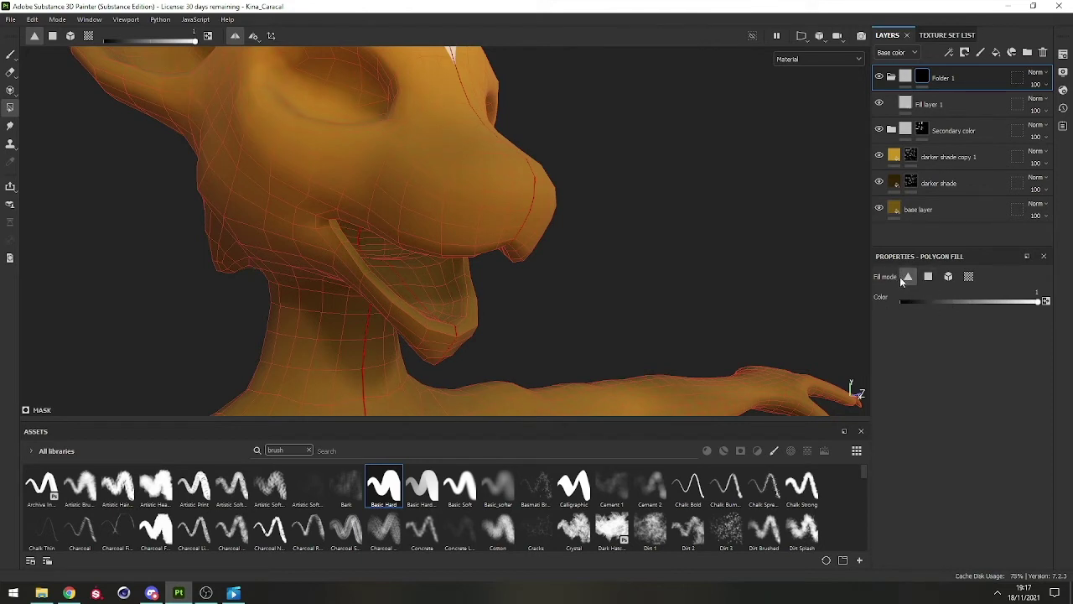
# Step: Try Polygon Fill in quad mode on the side of the muzzle, filling faces in white and clearing them in black
pyautogui.click(928, 277)
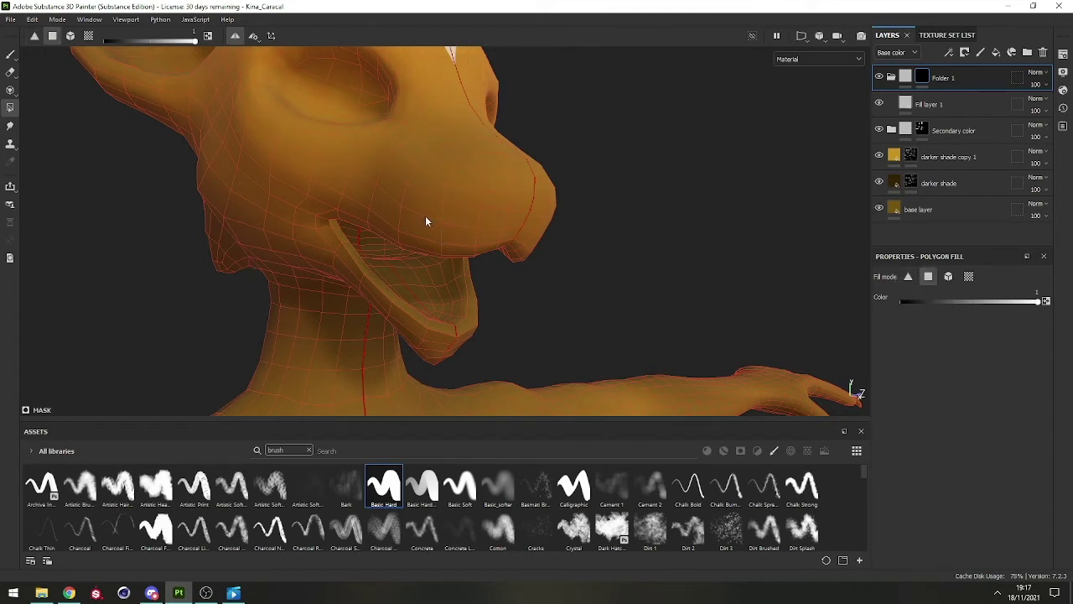
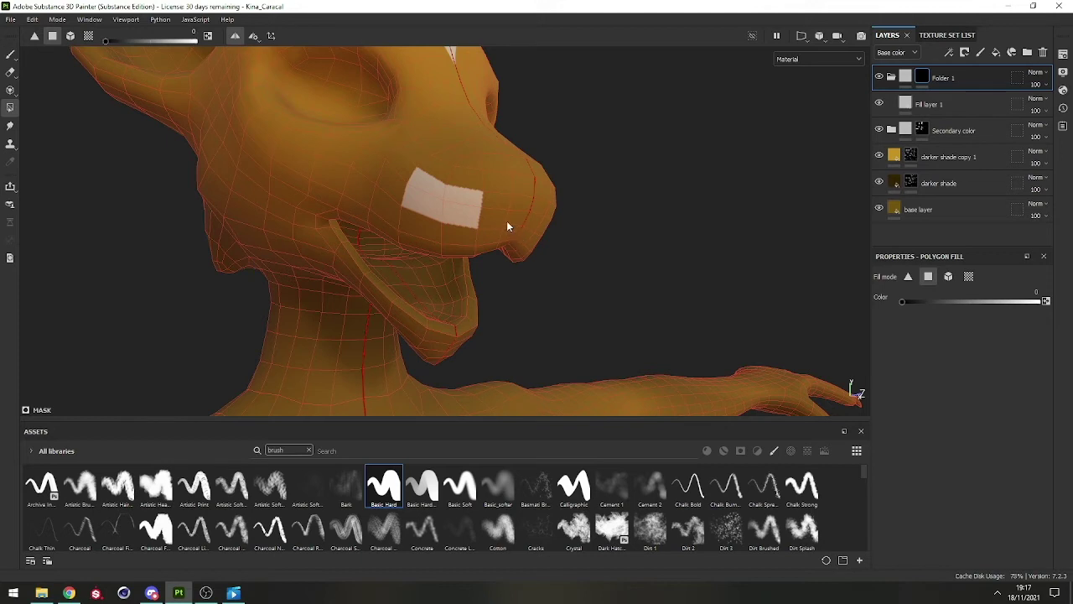
pyautogui.press('x')
pyautogui.press('x')
pyautogui.moveTo(453, 195); pyautogui.dragTo(437, 197)
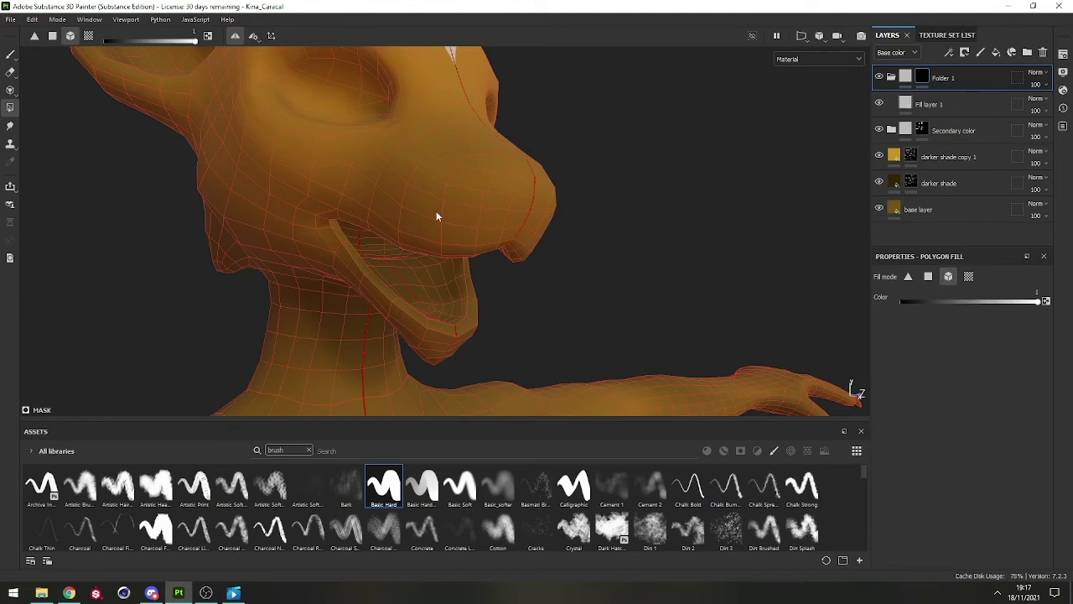
# Step: Try Polygon Fill in mesh mode on the body and the tail, and undo the fills
pyautogui.keyDown('alt'); pyautogui.moveTo(436, 216); pyautogui.dragTo(450, 76, button='right'); pyautogui.keyUp('alt')
pyautogui.keyDown('alt'); pyautogui.moveTo(450, 76); pyautogui.dragTo(409, 204); pyautogui.keyUp('alt')
pyautogui.click(475, 225)
pyautogui.keyDown('alt'); pyautogui.moveTo(476, 226); pyautogui.dragTo(469, 126); pyautogui.keyUp('alt')
pyautogui.keyDown('alt'); pyautogui.moveTo(469, 126); pyautogui.dragTo(466, 6, button='right'); pyautogui.keyUp('alt')
pyautogui.keyDown('alt'); pyautogui.moveTo(444, 268); pyautogui.dragTo(604, 252); pyautogui.keyUp('alt')
pyautogui.keyDown('alt'); pyautogui.moveTo(529, 187); pyautogui.dragTo(700, 155); pyautogui.keyUp('alt')
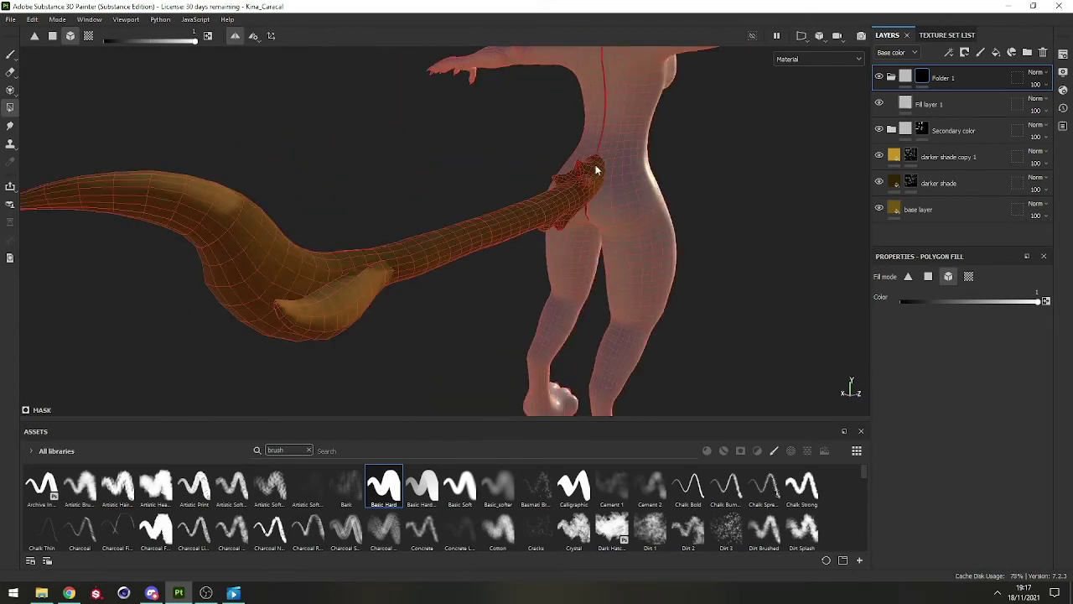
pyautogui.click(596, 171)
pyautogui.click(555, 173)
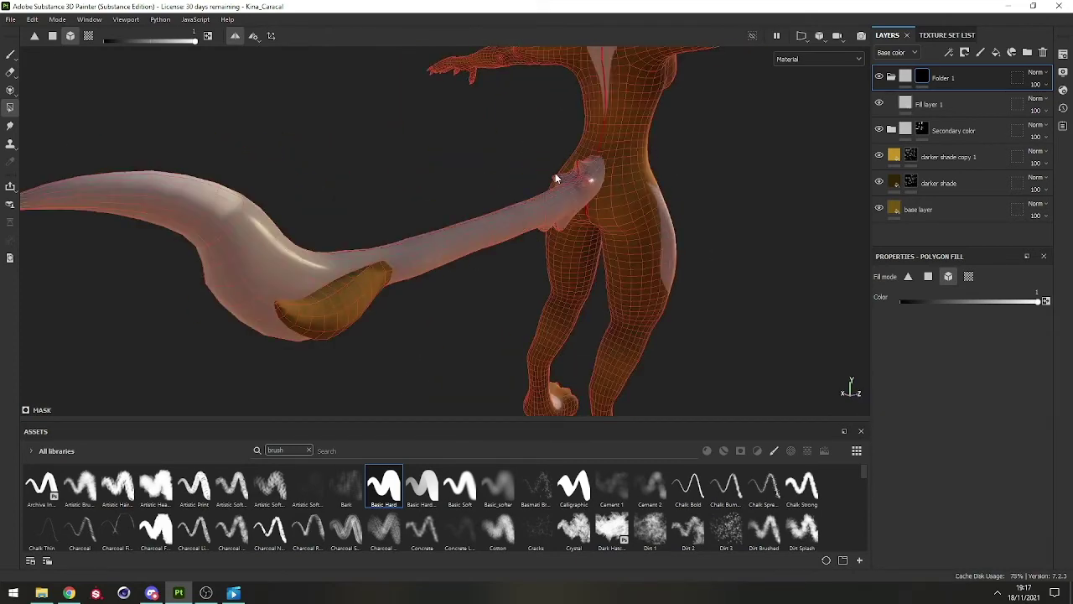
pyautogui.keyDown('alt'); pyautogui.moveTo(555, 173); pyautogui.dragTo(428, 246); pyautogui.keyUp('alt')
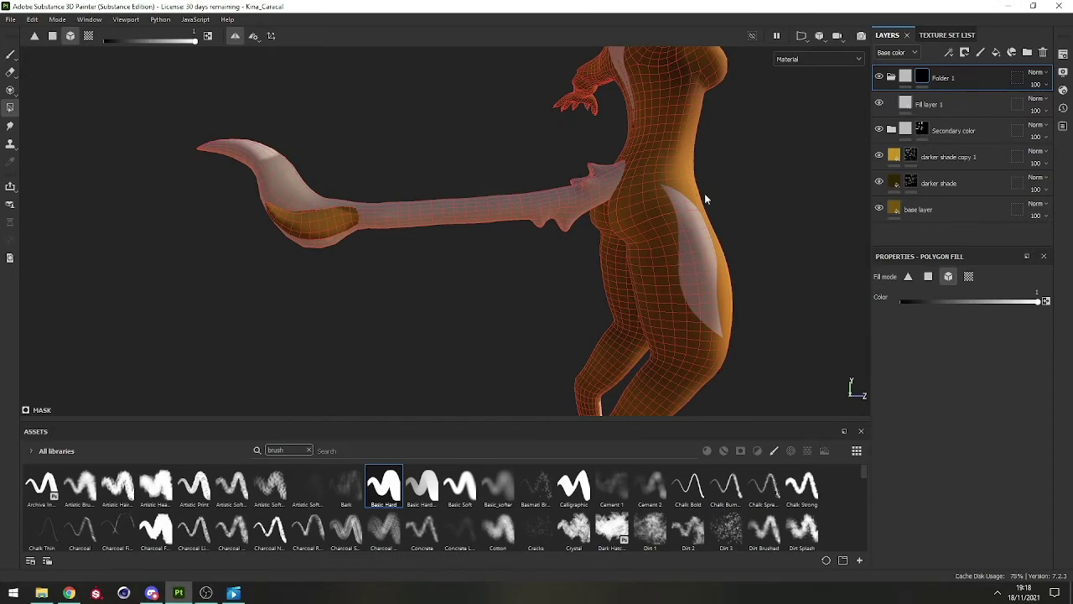
pyautogui.hotkey('ctrl', 'z')
# Step: Try Polygon Fill in UV chunk mode on the front of the torso
pyautogui.keyDown('alt'); pyautogui.moveTo(699, 237); pyautogui.dragTo(482, 292, button='middle'); pyautogui.keyUp('alt')
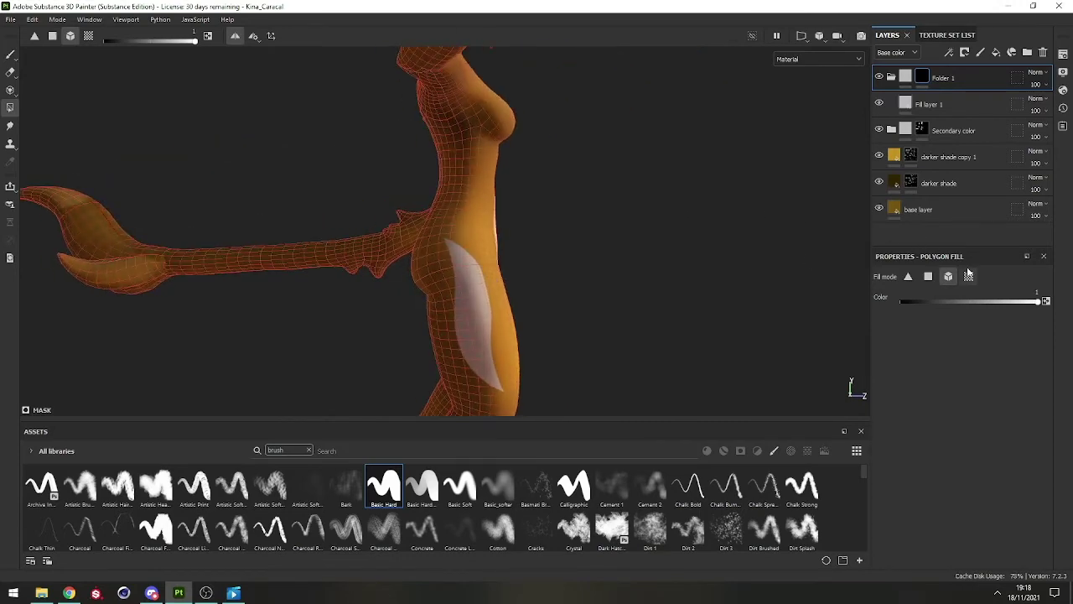
pyautogui.click(968, 276)
pyautogui.keyDown('alt'); pyautogui.moveTo(470, 214); pyautogui.dragTo(423, 225); pyautogui.keyUp('alt')
pyautogui.keyDown('alt'); pyautogui.moveTo(424, 224); pyautogui.dragTo(423, 295, button='middle'); pyautogui.keyUp('alt')
pyautogui.click(419, 317)
pyautogui.keyDown('alt'); pyautogui.moveTo(402, 419); pyautogui.dragTo(443, 283, button='middle'); pyautogui.keyUp('alt')
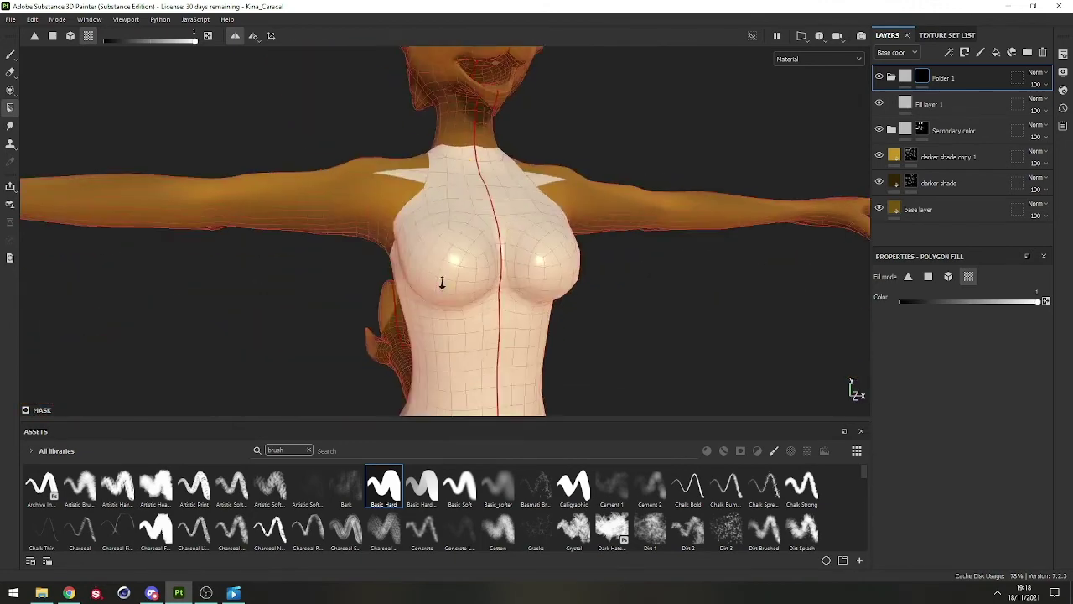
pyautogui.keyDown('alt'); pyautogui.moveTo(442, 282); pyautogui.dragTo(537, 260); pyautogui.keyUp('alt')
pyautogui.scroll(-4, 417, 104)
pyautogui.click(446, 265)
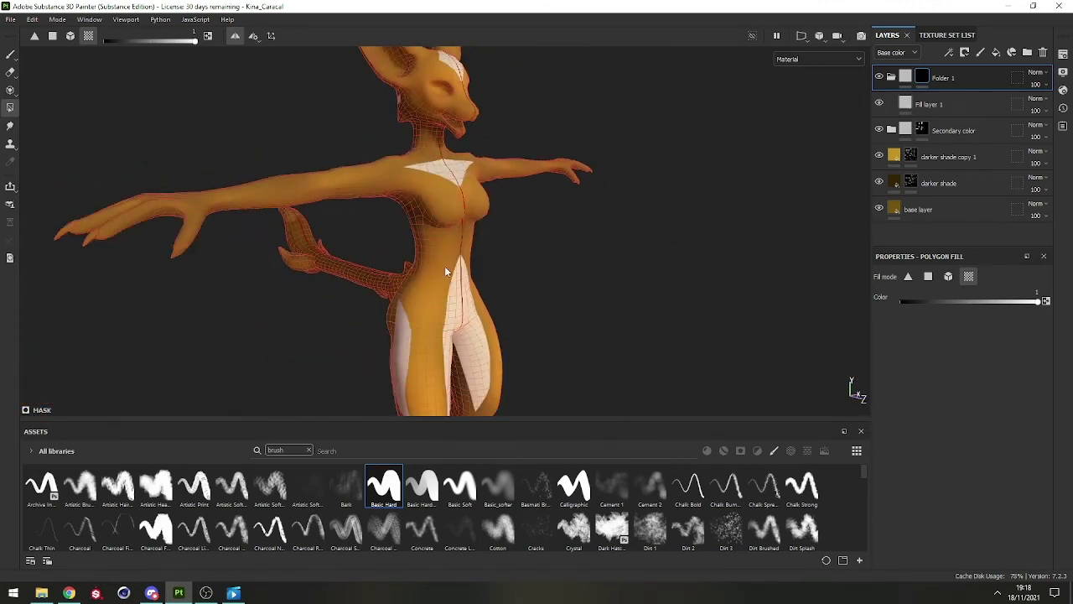
# Step: Try Polygon Fill in UV chunk mode on the whole torso, and undo the fill
pyautogui.click(462, 277)
pyautogui.keyDown('alt'); pyautogui.moveTo(450, 291); pyautogui.dragTo(418, 307); pyautogui.keyUp('alt')
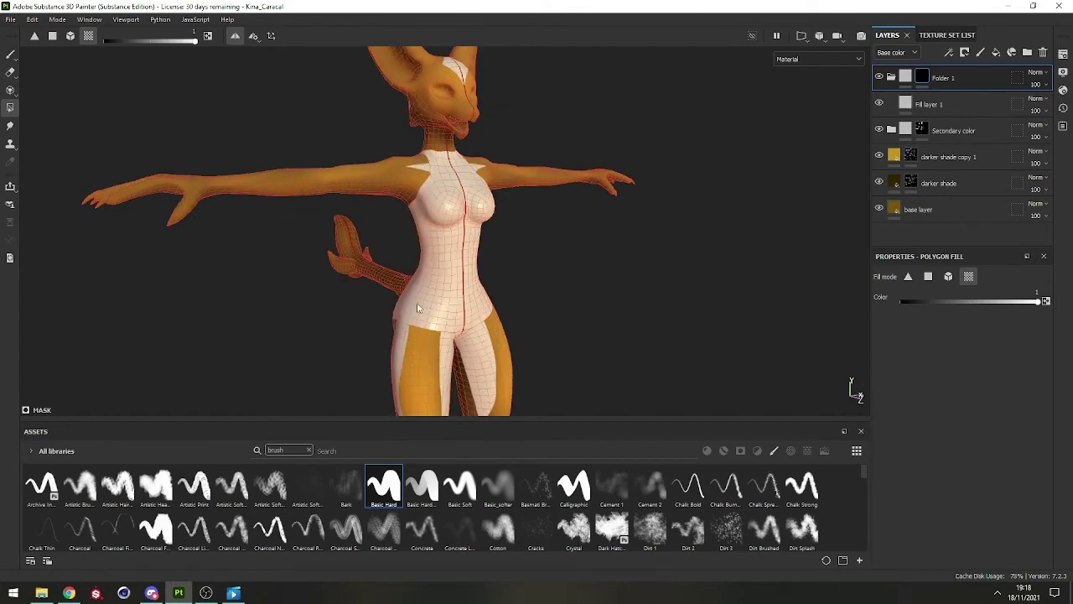
pyautogui.hotkey('ctrl', 'z')
# Step: Show the 3D and 2D views together, try filling the arm and leg UV islands on the mask, and undo these fills
pyautogui.press('F1')
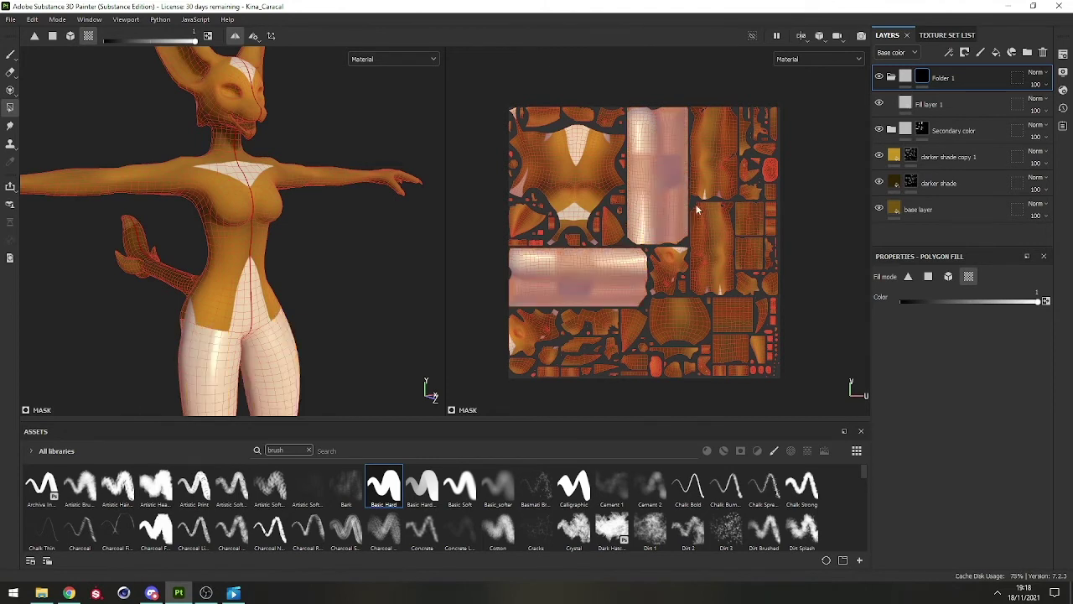
pyautogui.click(719, 186)
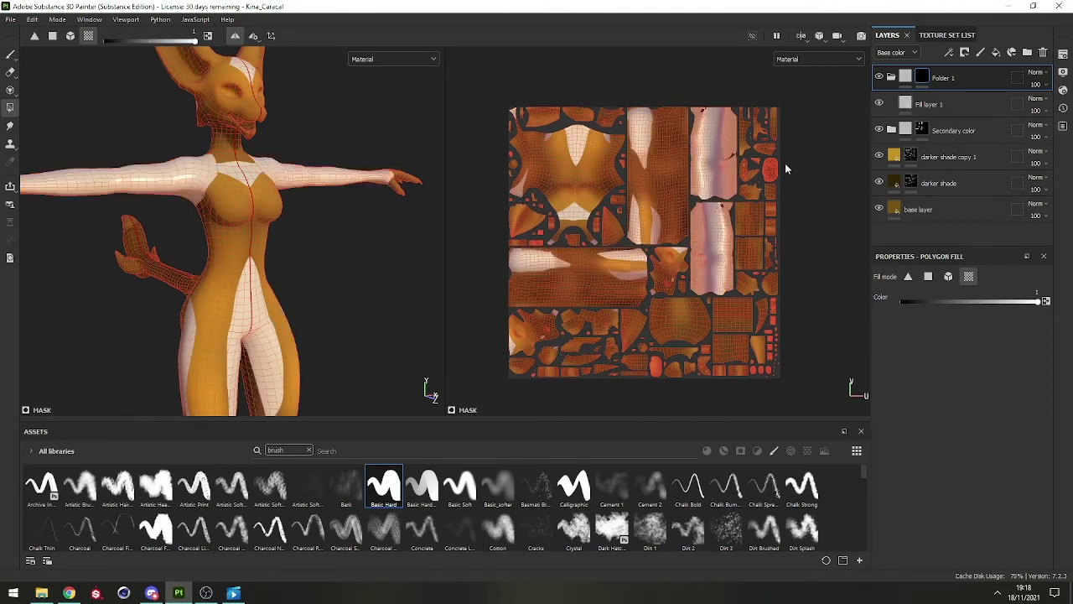
pyautogui.keyDown('alt'); pyautogui.moveTo(262, 225); pyautogui.dragTo(327, 231); pyautogui.keyUp('alt')
pyautogui.hotkey('ctrl', 'z')
pyautogui.click(612, 290)
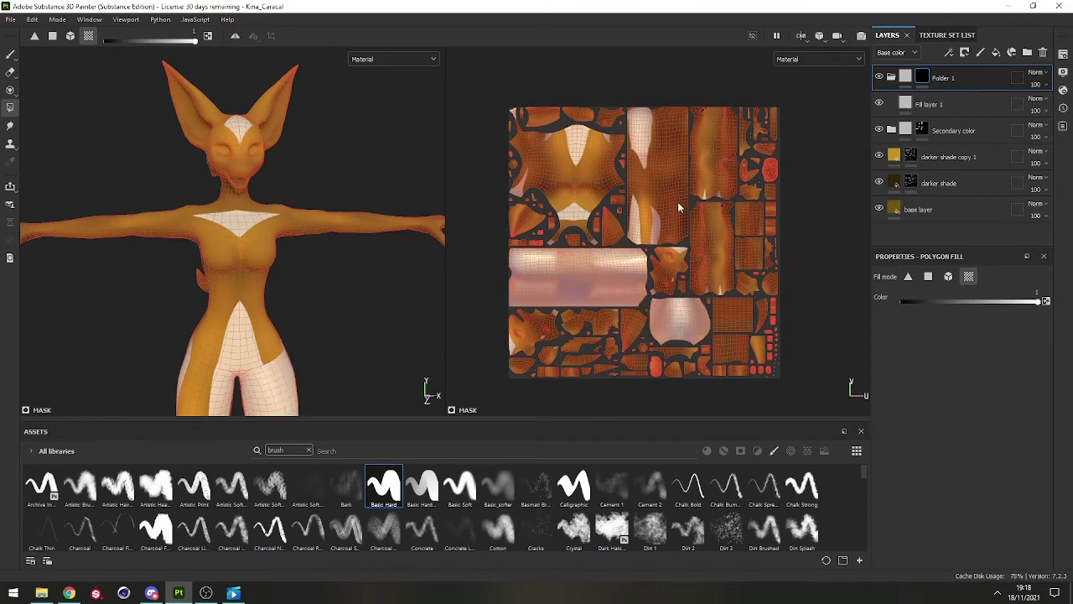
pyautogui.hotkey('ctrl', 'z')
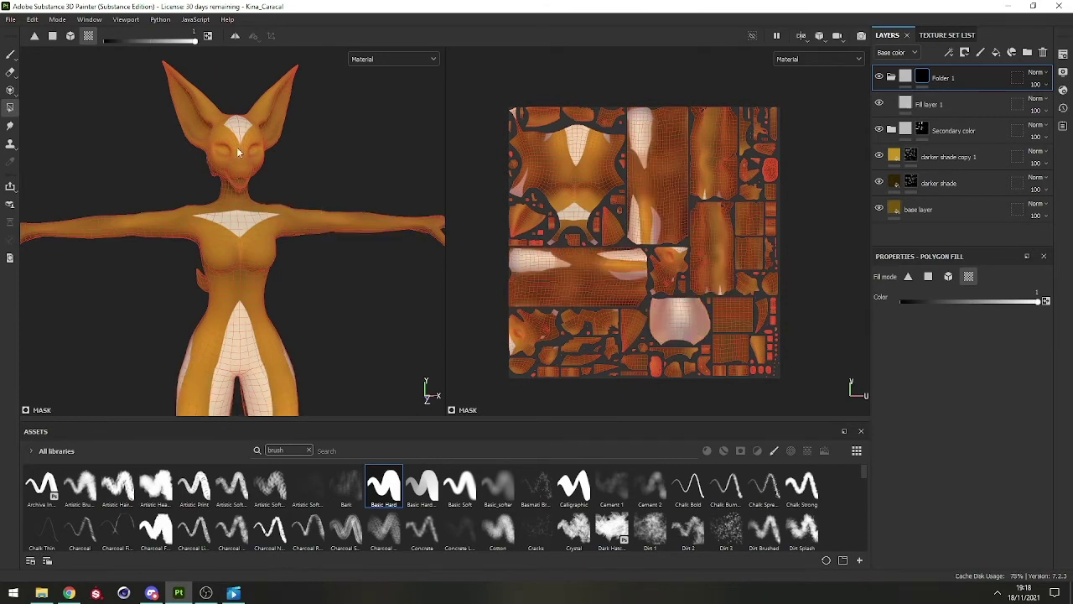
# Step: Fill the inside of the mouth in white on the Folder 1 mask with Polygon Fill in UV chunk mode
pyautogui.keyDown('alt'); pyautogui.moveTo(236, 146); pyautogui.dragTo(307, 374, button='right'); pyautogui.keyUp('alt')
pyautogui.keyDown('alt'); pyautogui.moveTo(251, 174); pyautogui.dragTo(237, 237, button='middle'); pyautogui.keyUp('alt')
pyautogui.keyDown('alt'); pyautogui.moveTo(238, 237); pyautogui.dragTo(304, 183); pyautogui.keyUp('alt')
pyautogui.click(302, 207)
pyautogui.keyDown('alt'); pyautogui.moveTo(351, 224); pyautogui.dragTo(368, 238); pyautogui.keyUp('alt')
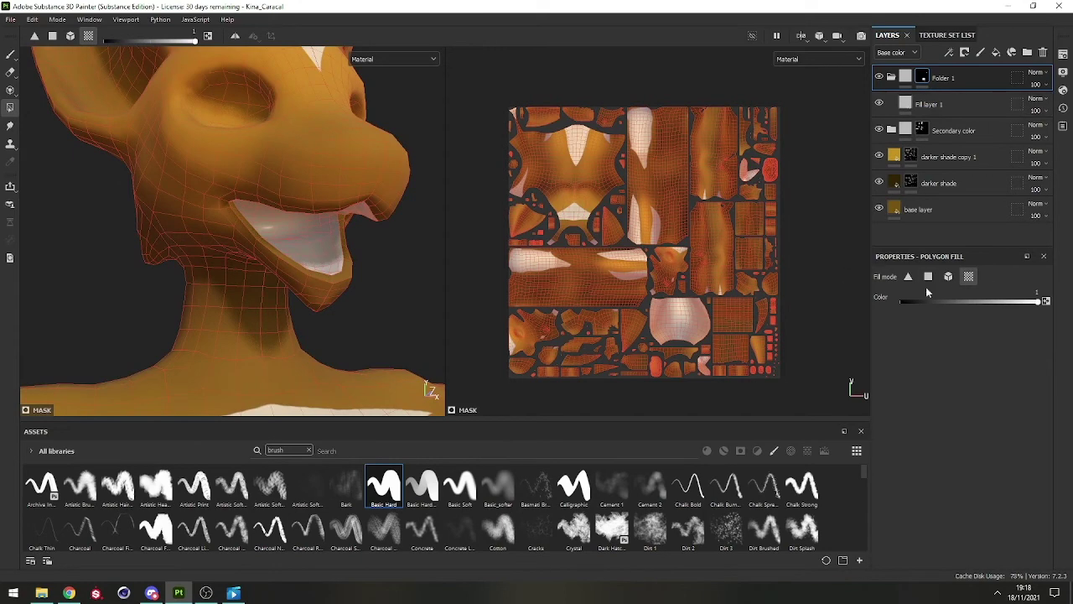
# Step: Switch to the Paint tool and compare the 3D-only, 2D-only and combined viewport layouts, ending in the 3D-only view
pyautogui.press('1')
pyautogui.press('F2')
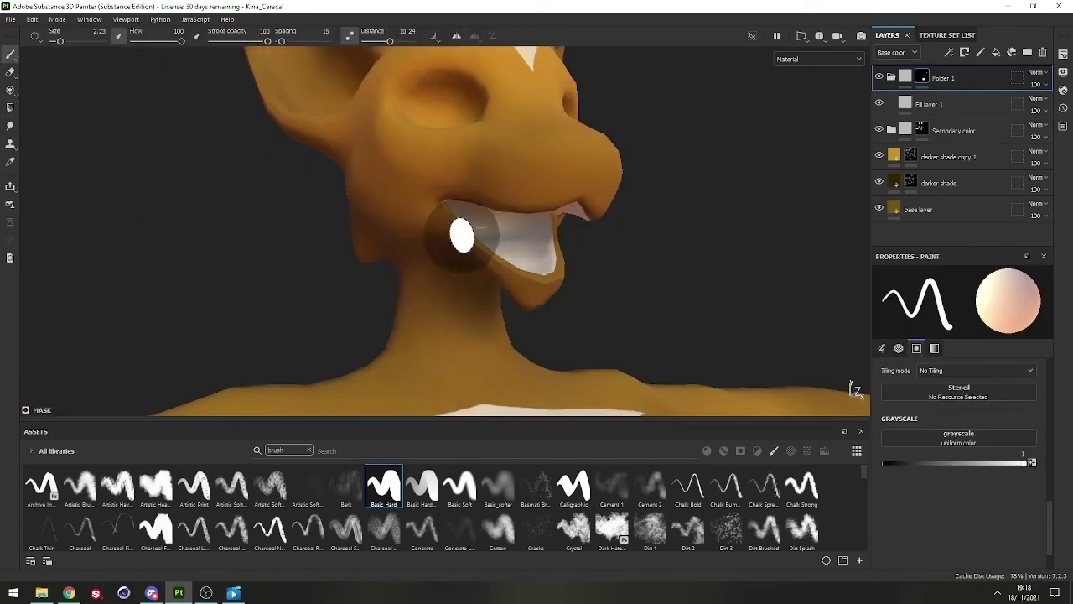
pyautogui.moveTo(546, 282)
pyautogui.keyDown('alt'); pyautogui.mouseDown()
pyautogui.moveTo(407, 252)
pyautogui.moveTo(400, 112)
pyautogui.moveTo(426, 193)
pyautogui.moveTo(438, 96)
pyautogui.moveTo(527, 199)
pyautogui.mouseUp(); pyautogui.keyUp('alt')
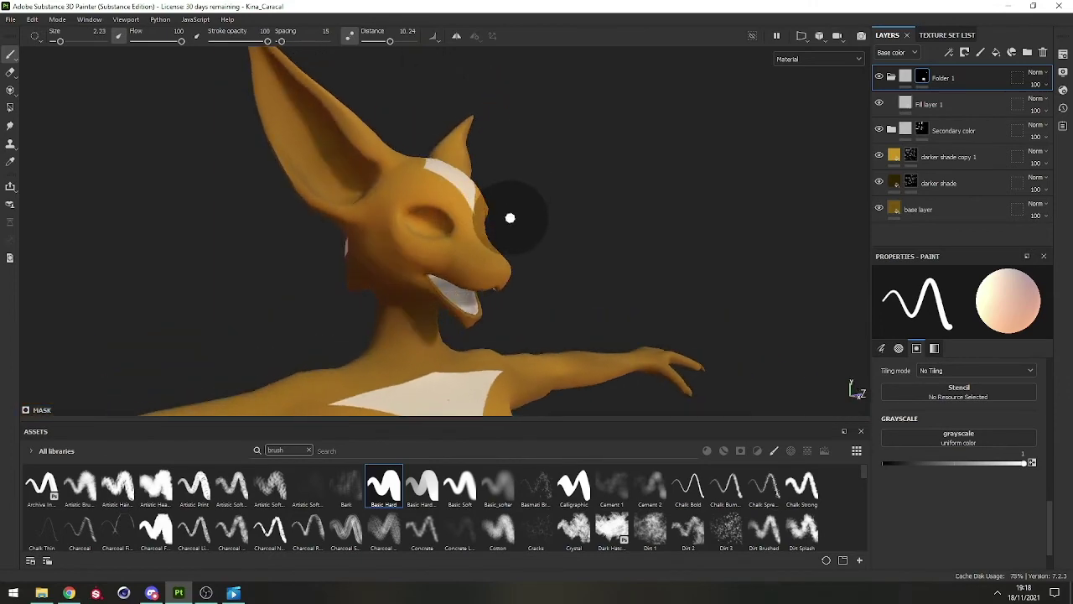
pyautogui.press('F3')
pyautogui.press('F1')
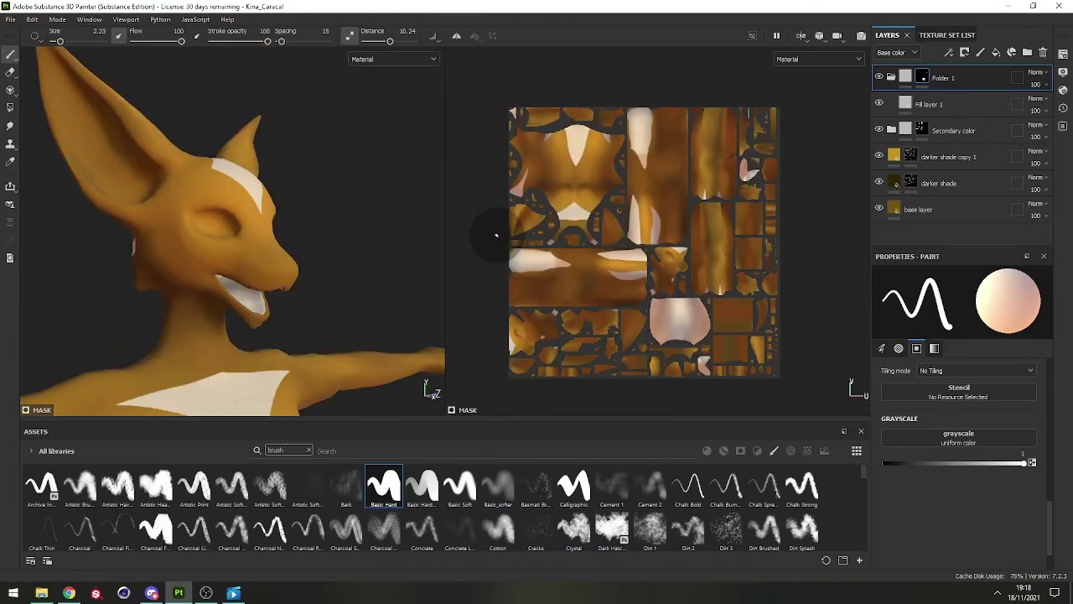
pyautogui.press('F2')
pyautogui.press('F3')
pyautogui.press('F1')
pyautogui.press('F3')
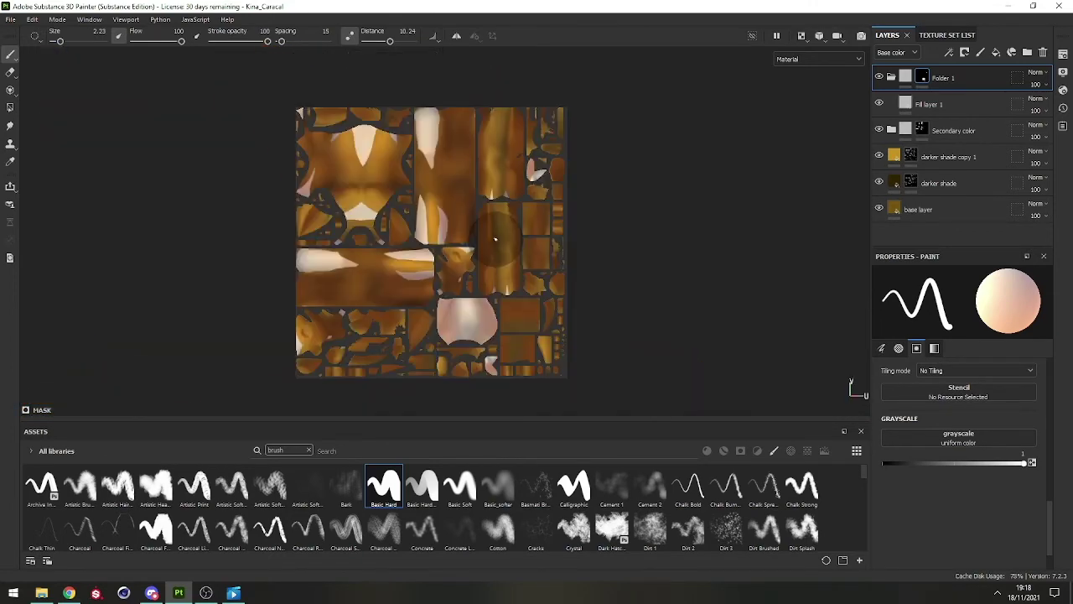
pyautogui.press('F1')
pyautogui.press('F3')
pyautogui.press('F2')
# Step: Turn off Lazy Mouse and paint in black on the mask over the stray white patch at the back of the head
pyautogui.keyDown('alt'); pyautogui.moveTo(493, 245); pyautogui.dragTo(401, 239); pyautogui.keyUp('alt')
pyautogui.press('x')
pyautogui.press('d')
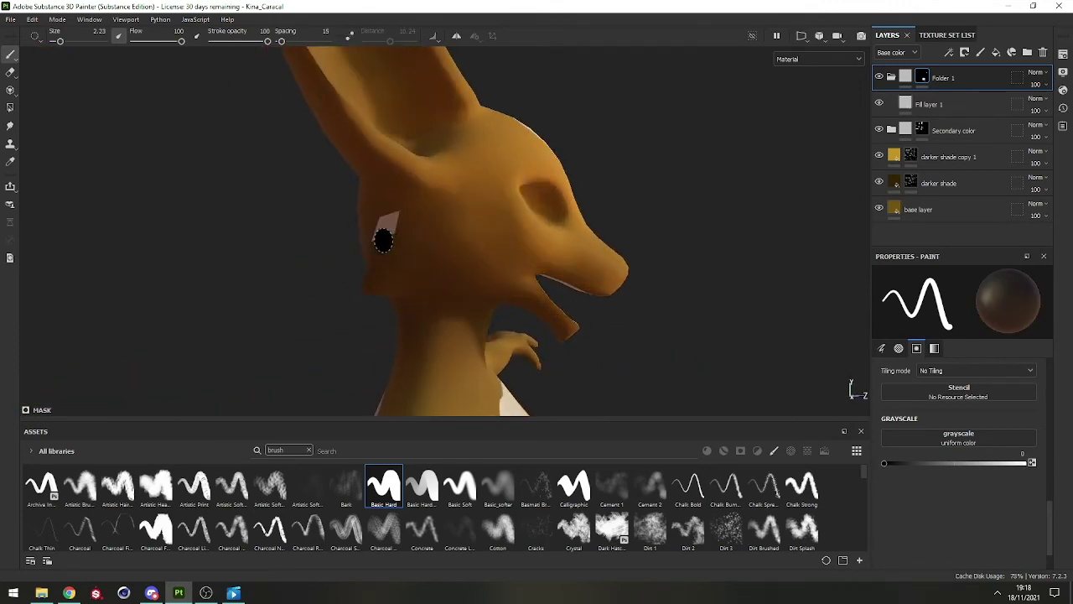
pyautogui.keyDown('alt'); pyautogui.moveTo(398, 196); pyautogui.dragTo(570, 171); pyautogui.keyUp('alt')
pyautogui.keyDown('alt'); pyautogui.moveTo(472, 209); pyautogui.dragTo(667, 158); pyautogui.keyUp('alt')
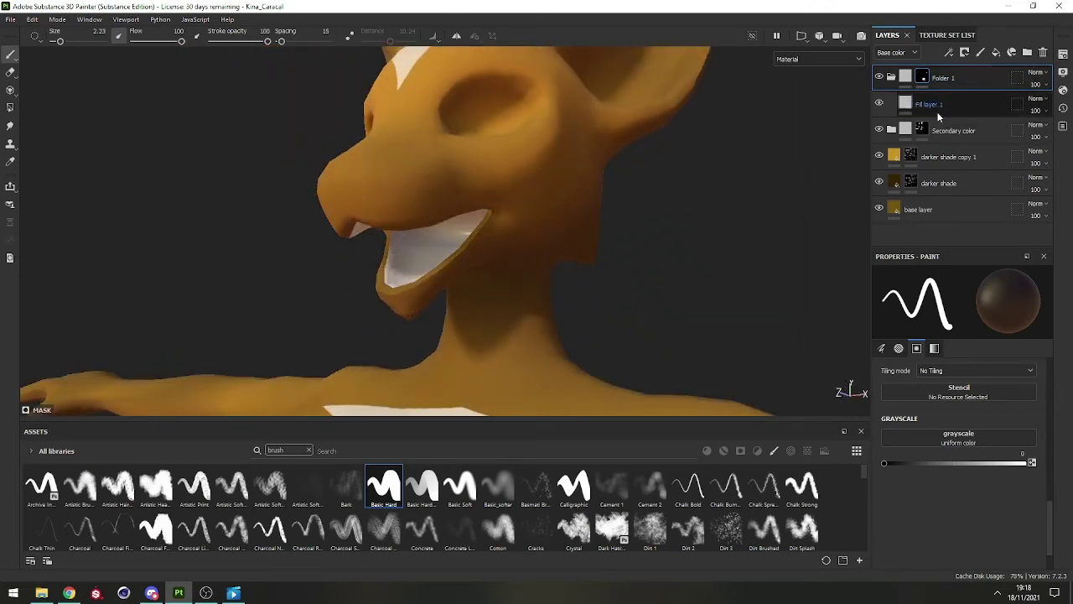
# Step: Give Fill layer 1 a dark red base color and set its roughness to 0.9805
pyautogui.click(929, 104)
pyautogui.click(959, 389)
pyautogui.click(973, 470)
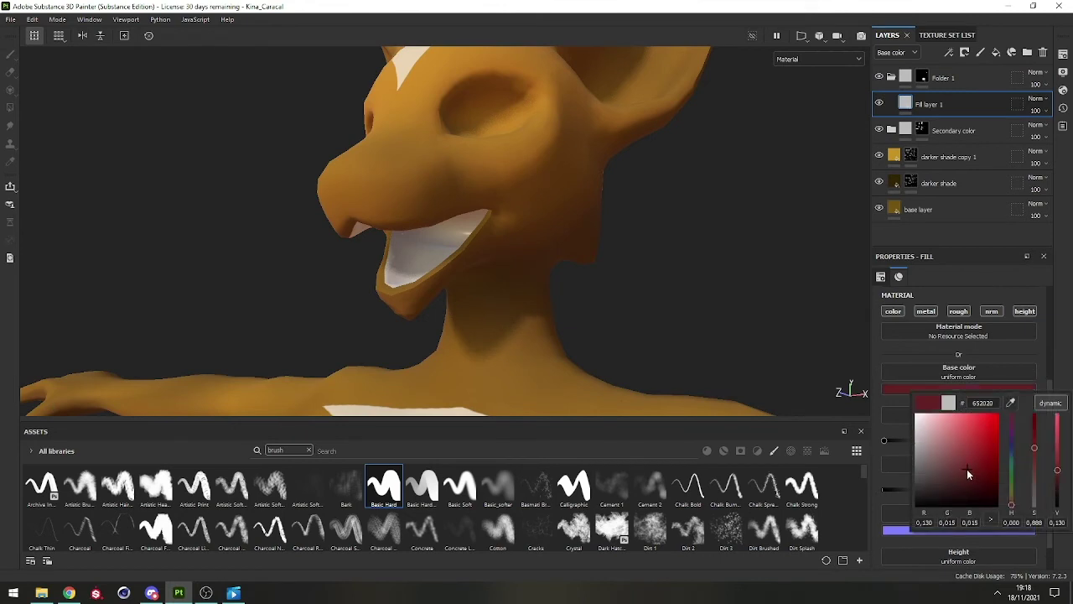
pyautogui.keyDown('alt'); pyautogui.moveTo(676, 348); pyautogui.dragTo(491, 223); pyautogui.keyUp('alt')
pyautogui.click(1023, 490)
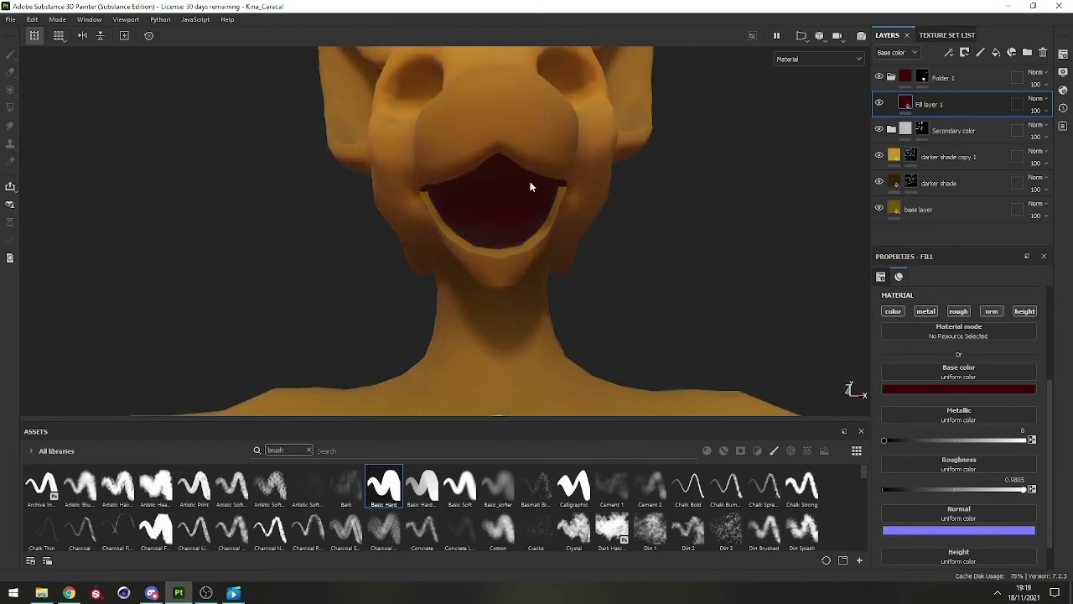
# Step: Duplicate the dark red mouth fill layer and add a black mask to the copy
pyautogui.keyDown('alt'); pyautogui.moveTo(530, 186); pyautogui.dragTo(581, 211); pyautogui.keyUp('alt')
pyautogui.hotkey('ctrl', 'd')
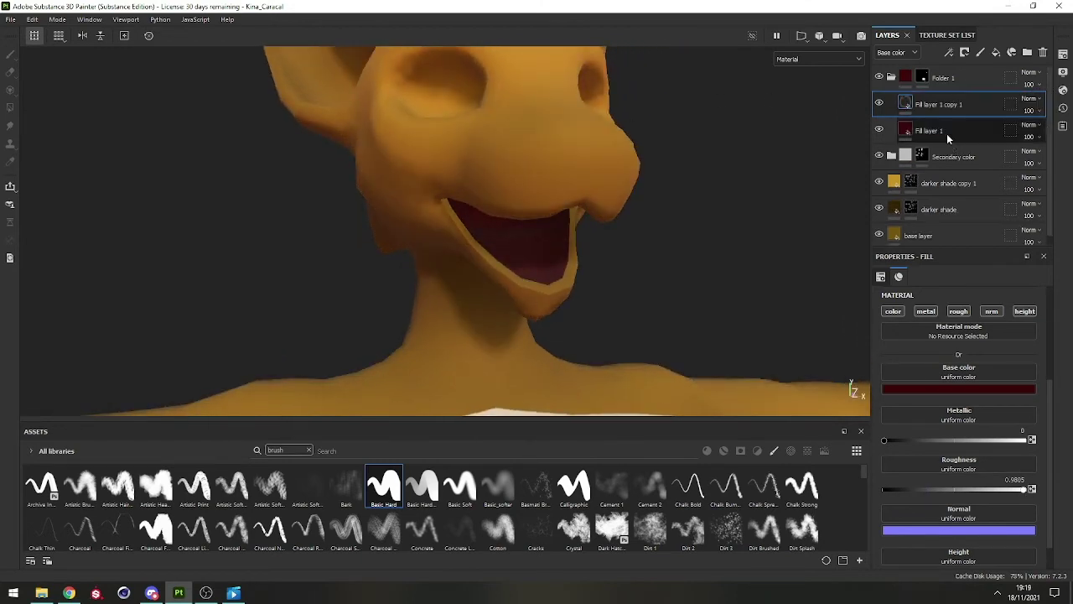
pyautogui.click(964, 52)
pyautogui.click(984, 81)
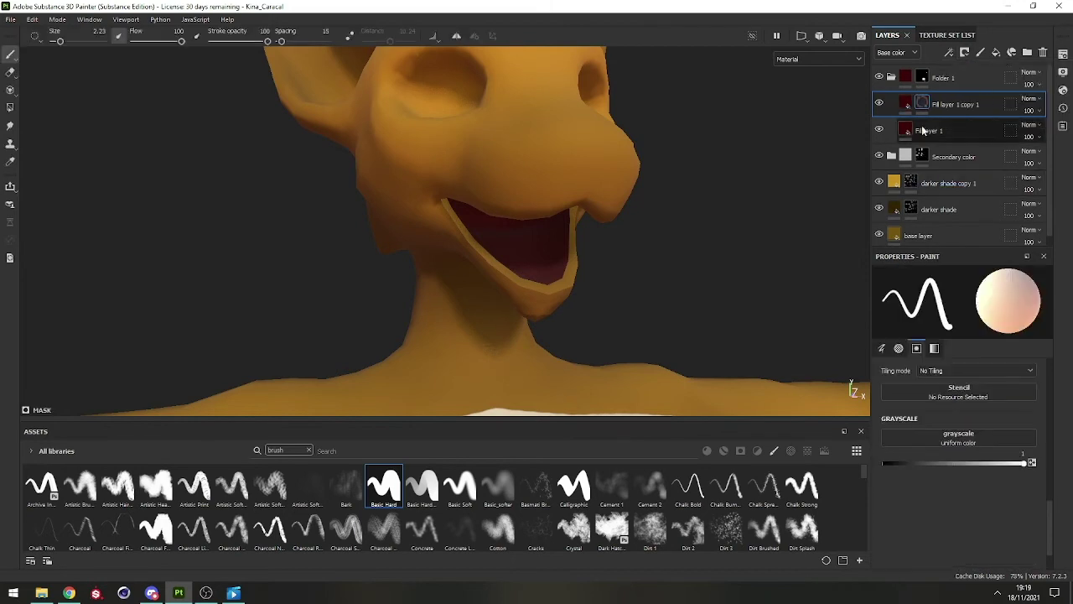
# Step: Set the base color of the duplicated mouth fill layer to a near-black red, 1f0101
pyautogui.click(923, 130)
pyautogui.click(937, 389)
pyautogui.click(984, 498)
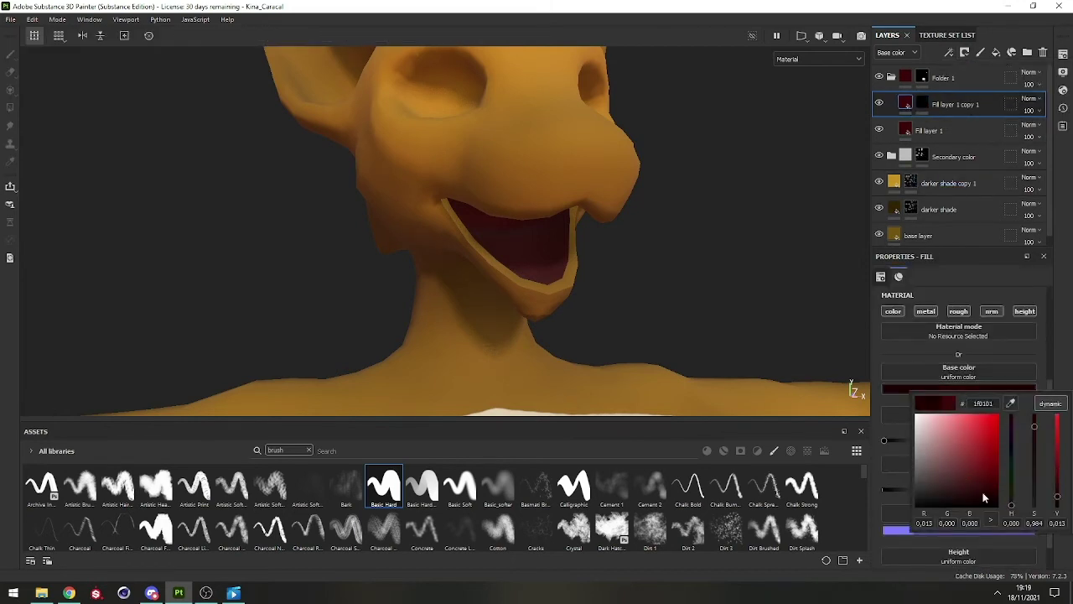
# Step: Select the mask of Fill layer 1 copy 1 and choose the Basic_softer brush for it
pyautogui.click(922, 103)
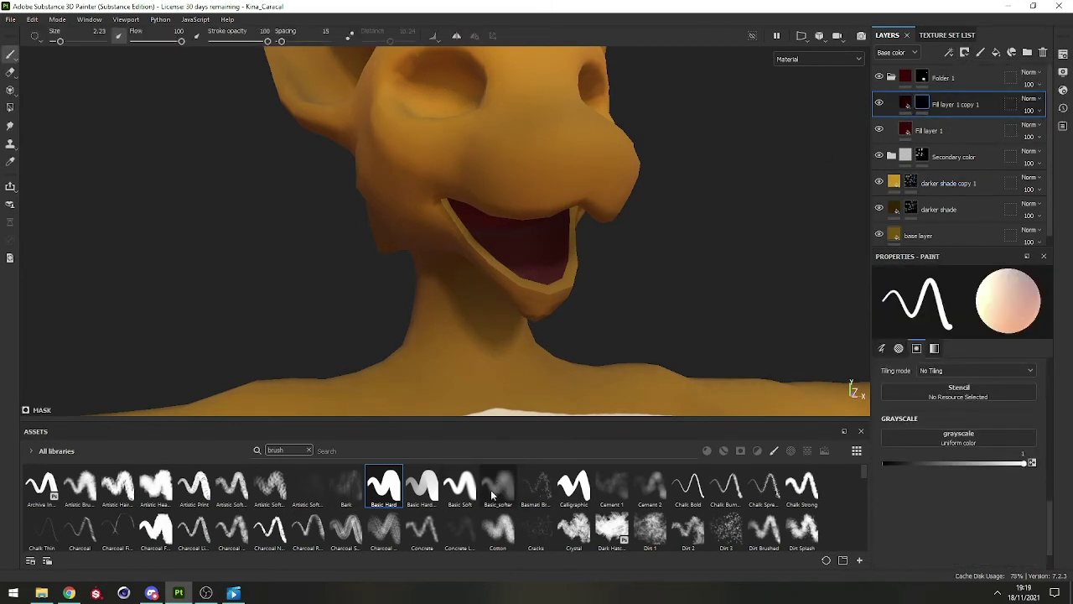
pyautogui.click(497, 486)
pyautogui.moveTo(527, 196)
pyautogui.keyDown('alt'); pyautogui.mouseDown()
pyautogui.moveTo(519, 323)
pyautogui.moveTo(520, 240)
pyautogui.moveTo(466, 216)
pyautogui.moveTo(467, 243)
pyautogui.moveTo(518, 244)
pyautogui.moveTo(499, 223)
pyautogui.moveTo(392, 189)
pyautogui.mouseUp(); pyautogui.keyUp('alt')
pyautogui.press('c')
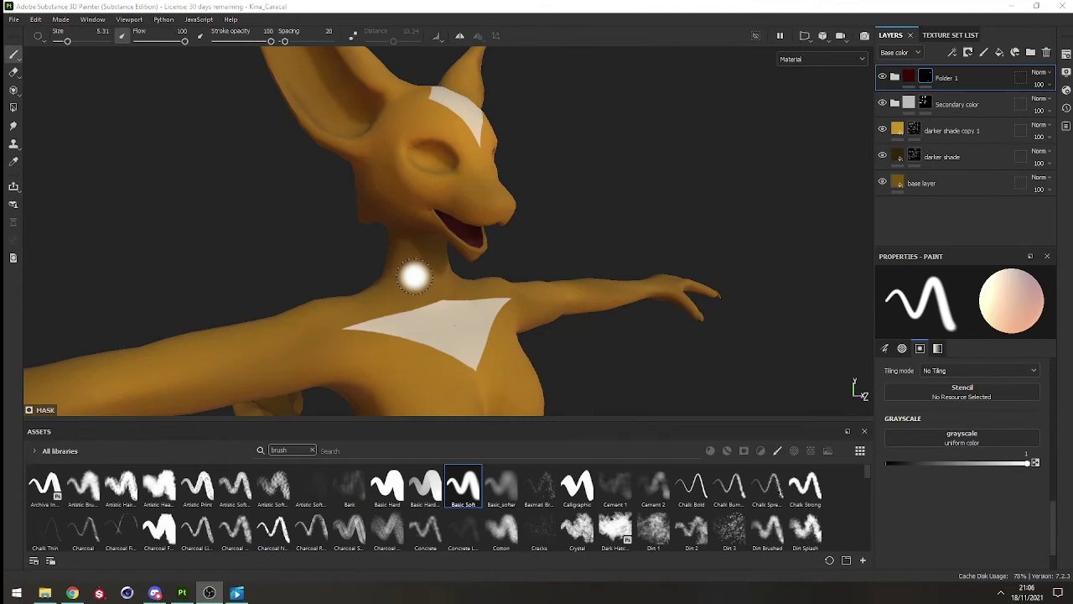
# Step: Add a fill layer named "tertiary color" at the top of the stack and rename Folder 1 to "Mouth"
pyautogui.keyDown('alt'); pyautogui.moveTo(414, 276); pyautogui.dragTo(460, 255); pyautogui.keyUp('alt')
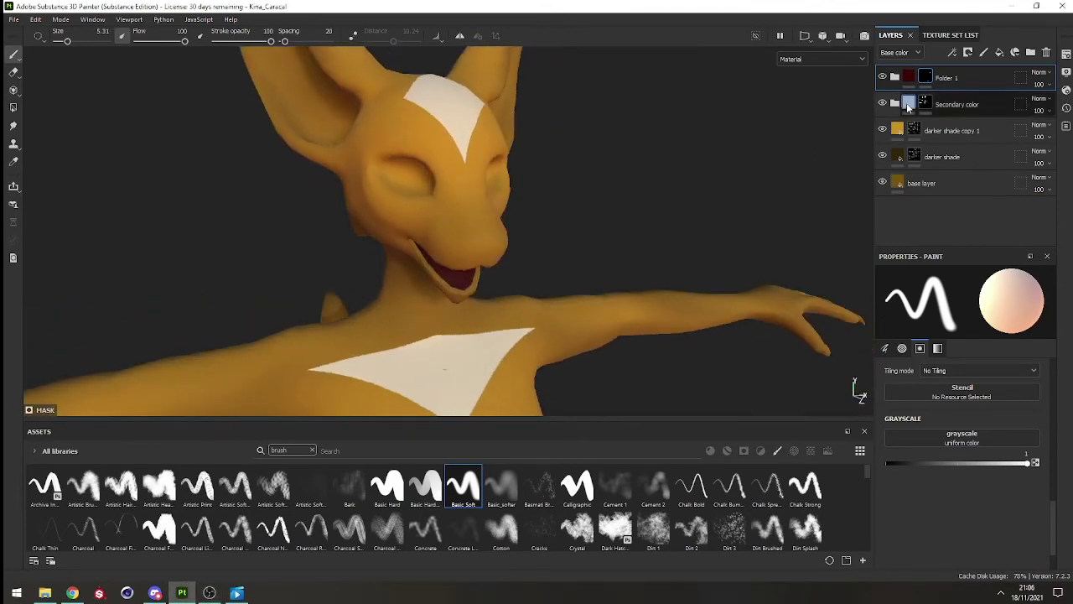
pyautogui.click(999, 54)
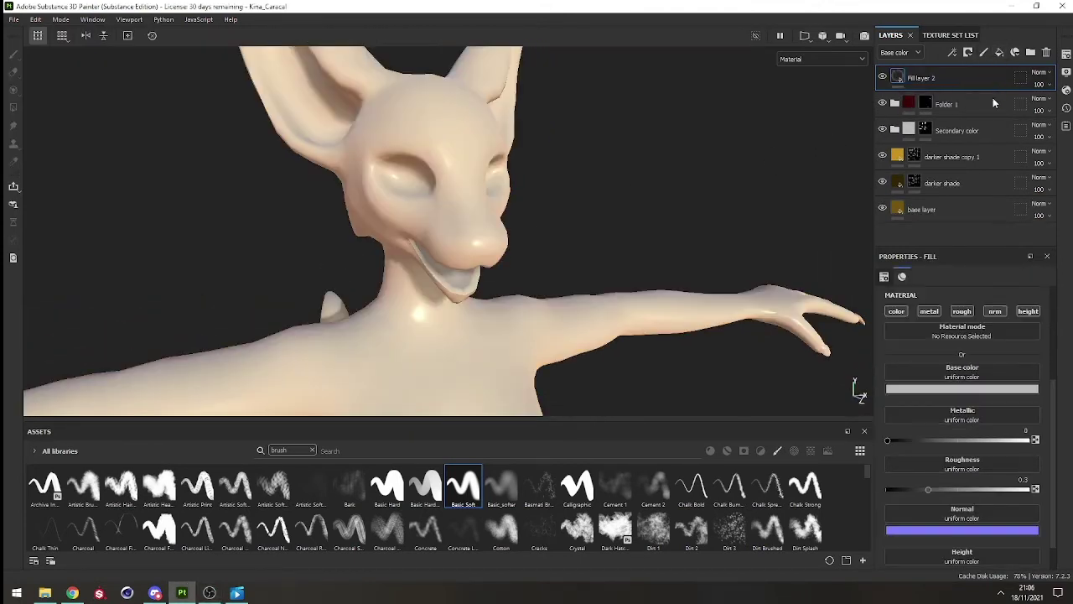
pyautogui.doubleClick(948, 104)
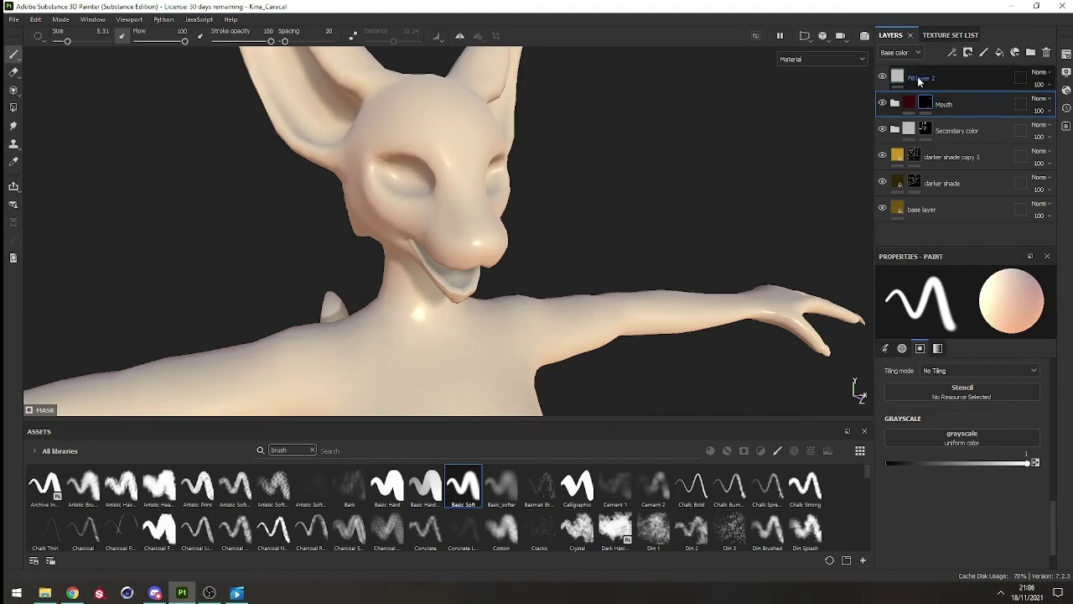
pyautogui.doubleClick(923, 78)
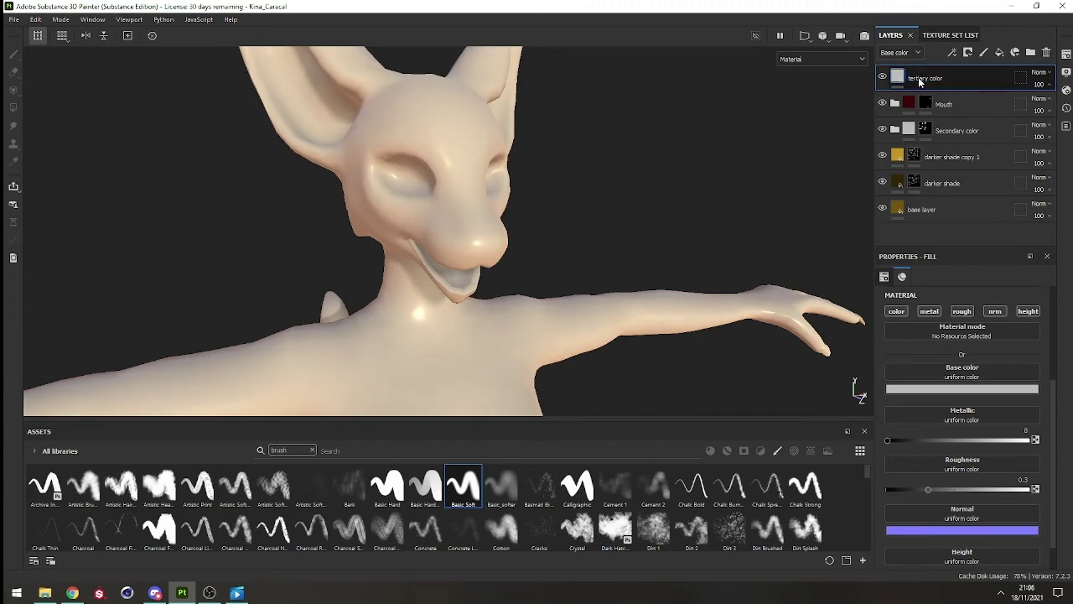
# Step: Set the tertiary color layer's base color to a dark teal, 073949
pyautogui.click(882, 77)
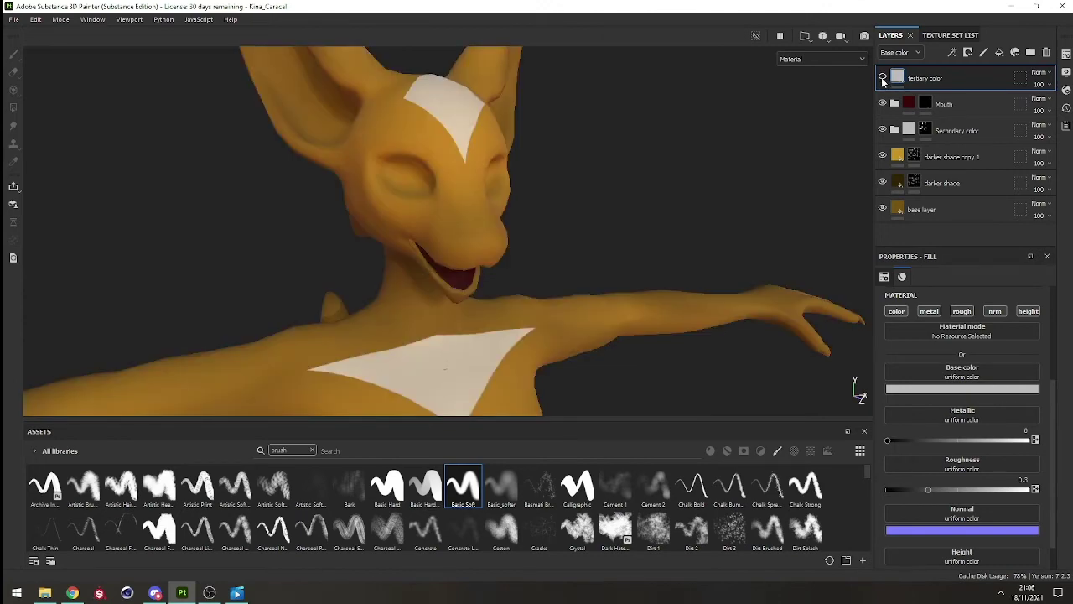
pyautogui.click(882, 77)
pyautogui.click(962, 389)
pyautogui.click(998, 433)
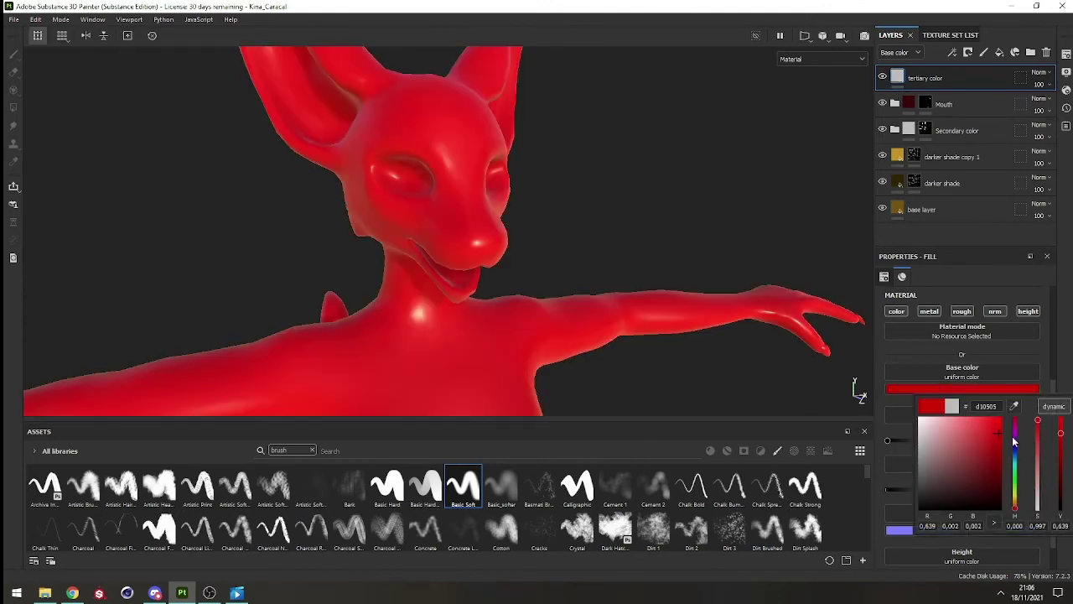
pyautogui.moveTo(1013, 440); pyautogui.dragTo(1015, 456)
pyautogui.click(985, 483)
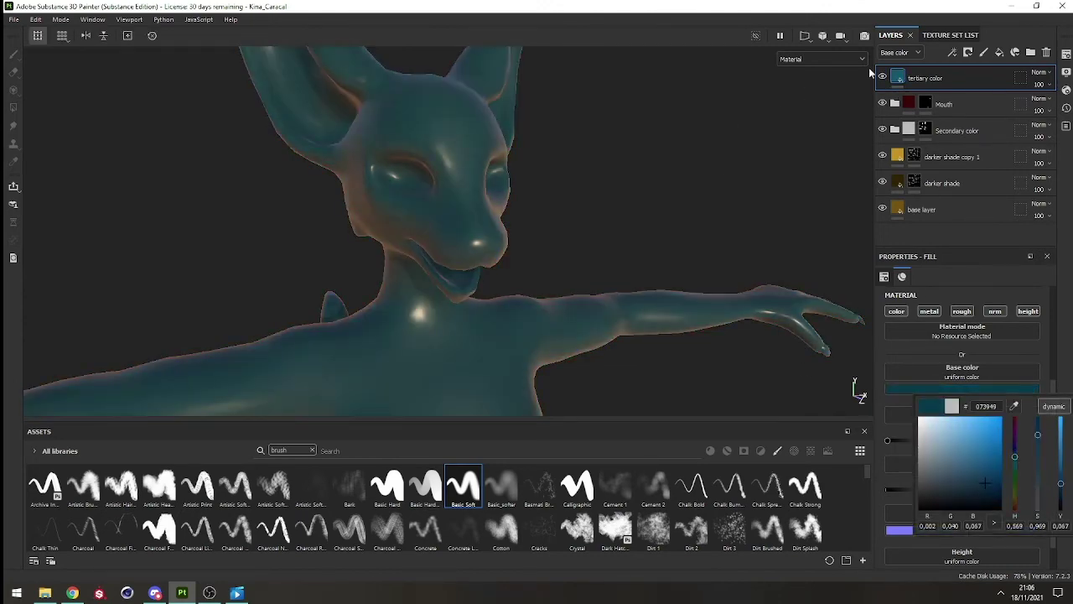
# Step: Add a black mask to the tertiary color layer and paint a short test stroke at the base of one ear
pyautogui.click(932, 82)
pyautogui.click(968, 52)
pyautogui.click(989, 83)
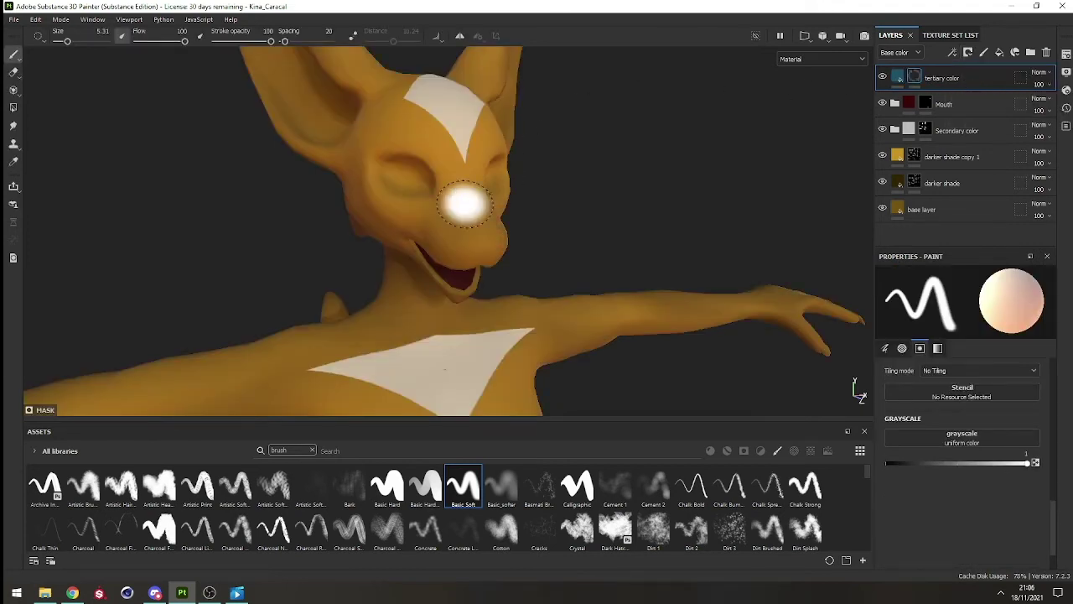
pyautogui.moveTo(349, 77); pyautogui.dragTo(369, 85)
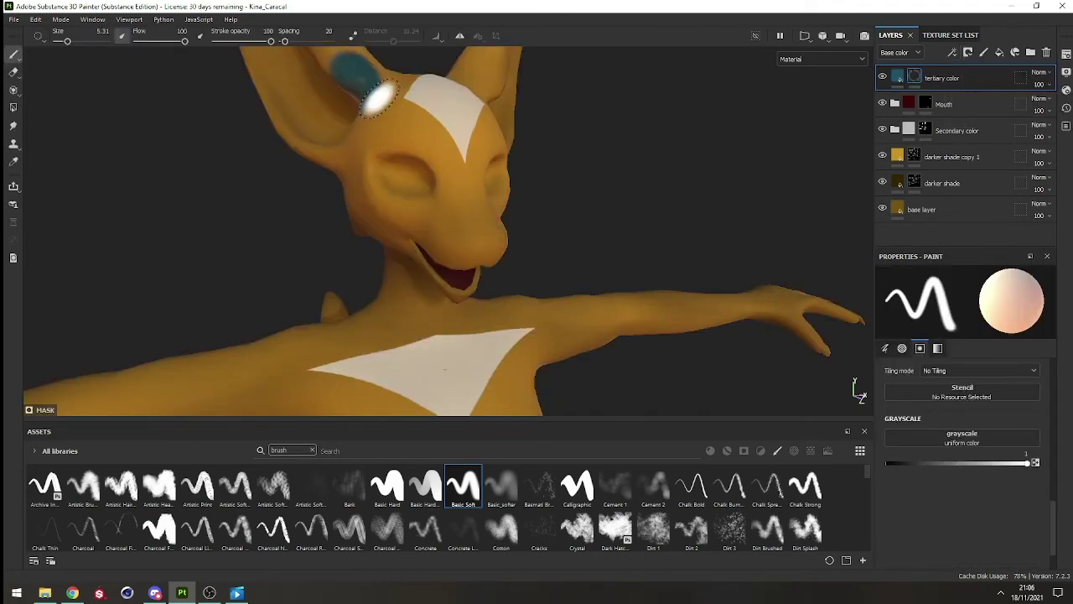
pyautogui.keyDown('alt'); pyautogui.moveTo(381, 121); pyautogui.dragTo(413, 229, button='middle'); pyautogui.keyUp('alt')
pyautogui.keyDown('alt'); pyautogui.moveTo(412, 228); pyautogui.dragTo(432, 294); pyautogui.keyUp('alt')
# Step: Set the tertiary color layer's base color to a very dark brown, 181001
pyautogui.click(898, 76)
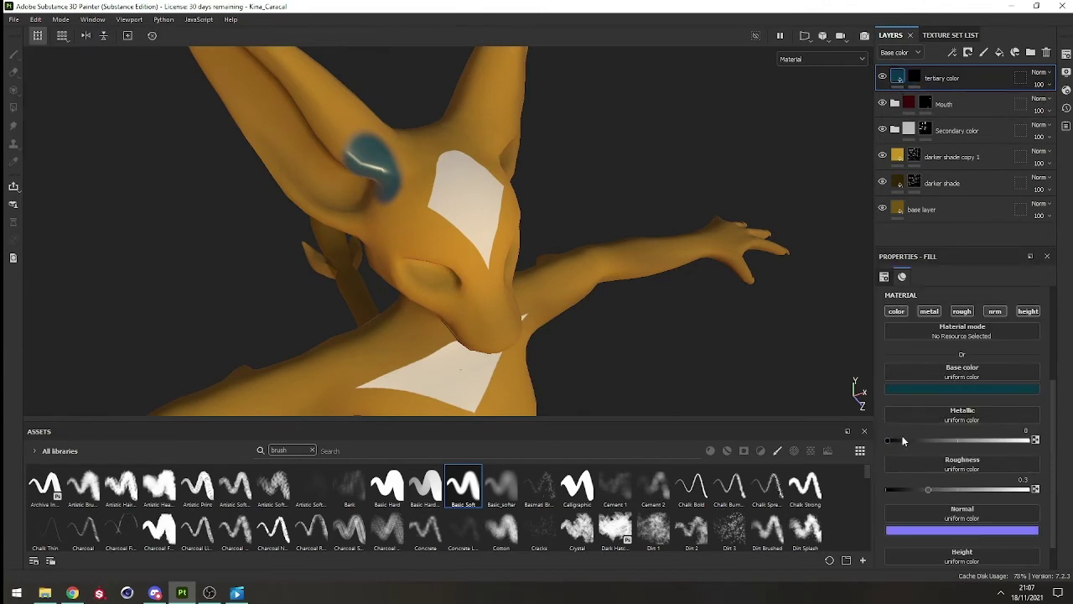
pyautogui.click(964, 389)
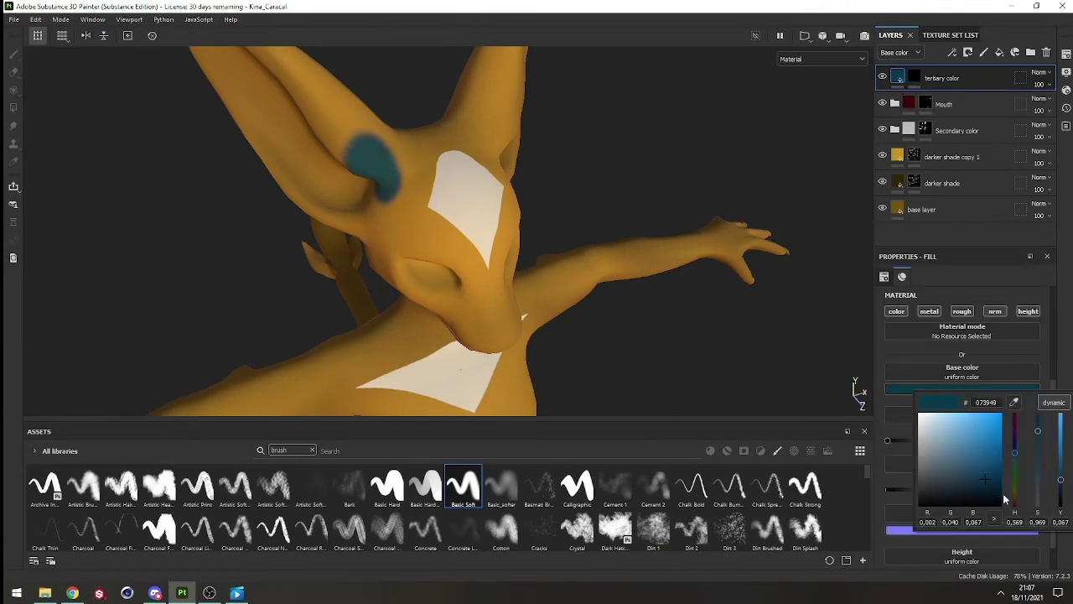
pyautogui.click(992, 501)
pyautogui.moveTo(992, 495); pyautogui.dragTo(988, 496)
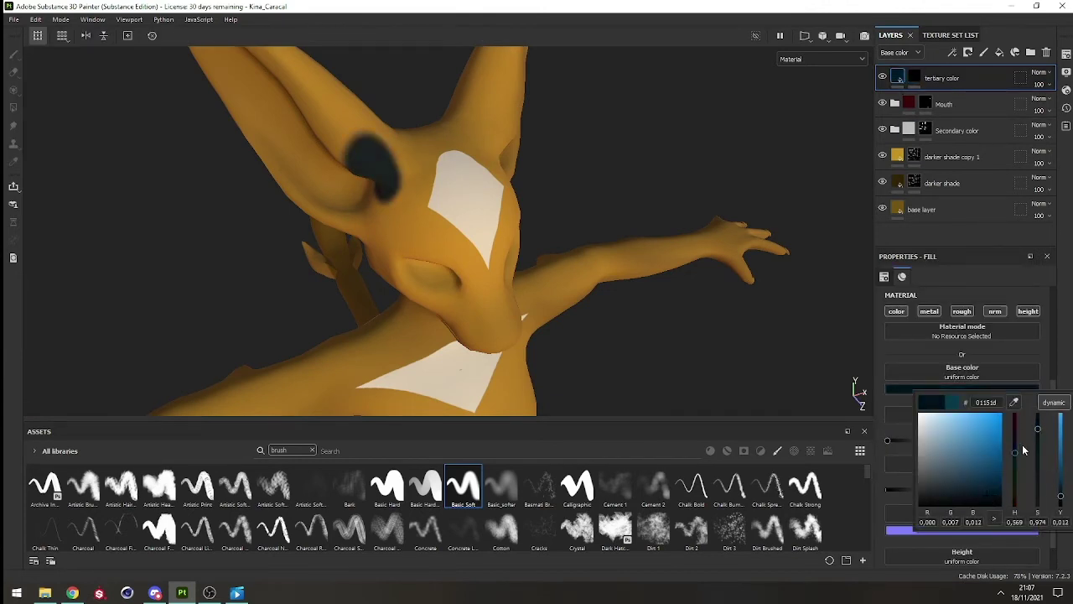
pyautogui.moveTo(1021, 451)
pyautogui.mouseDown()
pyautogui.moveTo(1023, 431)
pyautogui.moveTo(1039, 502)
pyautogui.moveTo(1046, 483)
pyautogui.moveTo(1055, 504)
pyautogui.moveTo(1024, 451)
pyautogui.mouseUp()
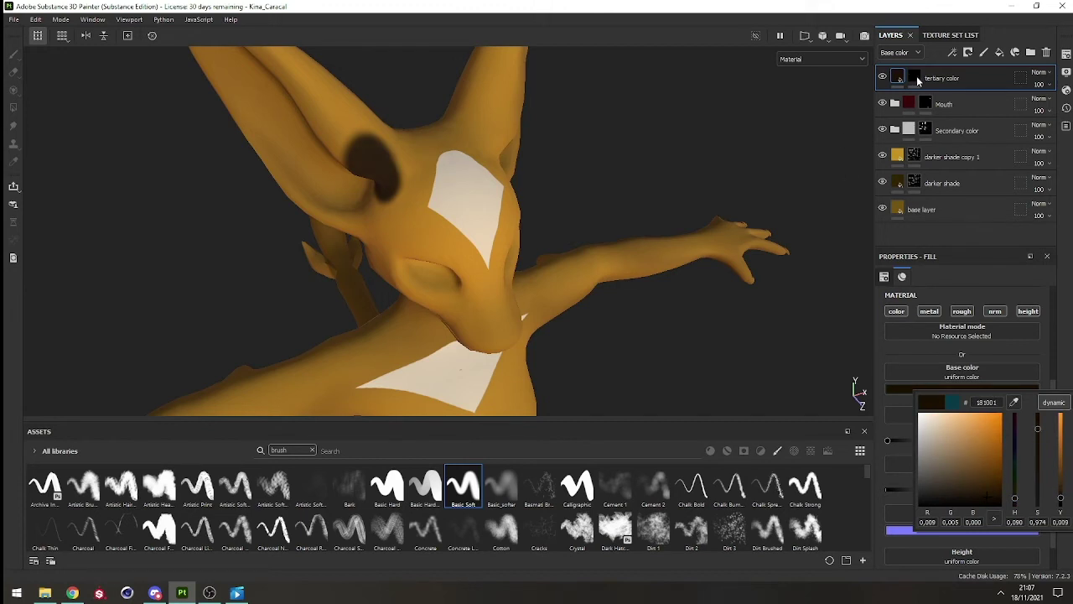
# Step: Replace the tertiary color layer's mask with a fresh black mask to clear the test stroke
pyautogui.click(916, 75)
pyautogui.click(965, 53)
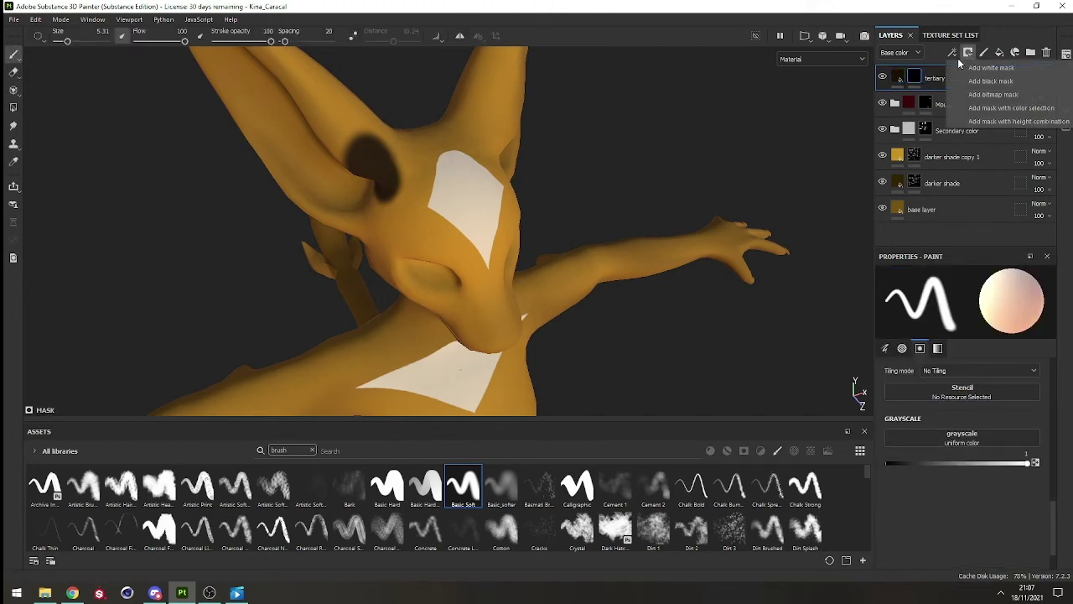
pyautogui.click(1002, 84)
# Step: Turn on symmetry and paint the tertiary color mask over the outer surfaces of both ears and the back of the head
pyautogui.moveTo(422, 201)
pyautogui.keyDown('alt'); pyautogui.mouseDown()
pyautogui.moveTo(371, 238)
pyautogui.moveTo(295, 76)
pyautogui.moveTo(302, 86)
pyautogui.mouseUp(); pyautogui.keyUp('alt')
pyautogui.press('l')
pyautogui.keyDown('alt'); pyautogui.moveTo(322, 109); pyautogui.dragTo(349, 177, button='middle'); pyautogui.keyUp('alt')
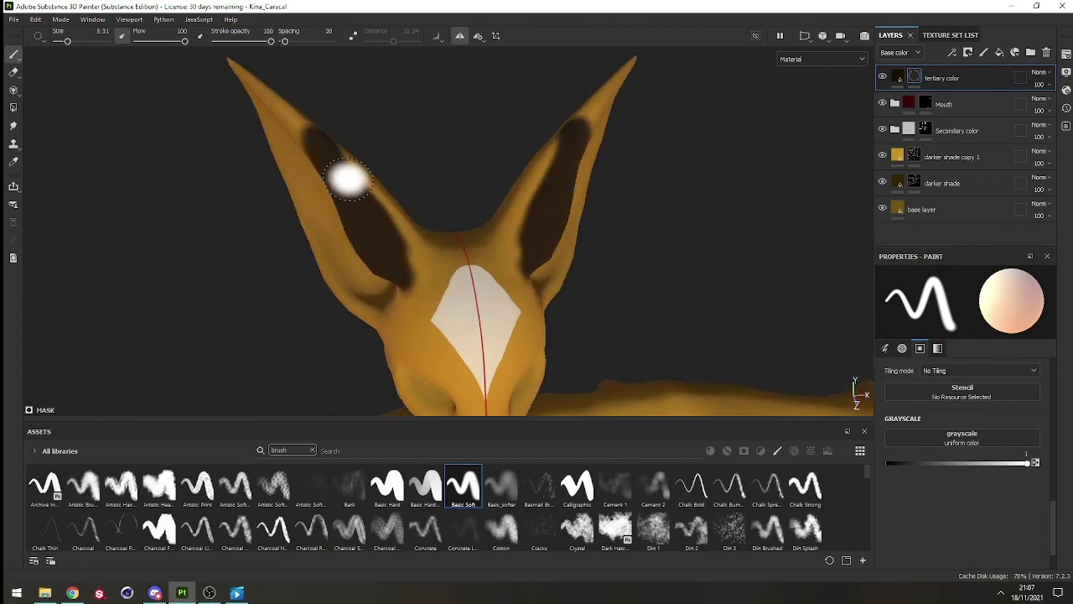
pyautogui.keyDown('alt'); pyautogui.moveTo(350, 176); pyautogui.dragTo(331, 151); pyautogui.keyUp('alt')
pyautogui.moveTo(336, 151)
pyautogui.mouseDown()
pyautogui.moveTo(290, 103)
pyautogui.moveTo(341, 160)
pyautogui.moveTo(383, 265)
pyautogui.moveTo(407, 244)
pyautogui.moveTo(414, 254)
pyautogui.mouseUp()
pyautogui.moveTo(412, 250)
pyautogui.keyDown('alt'); pyautogui.mouseDown()
pyautogui.moveTo(408, 271)
pyautogui.moveTo(391, 206)
pyautogui.moveTo(311, 127)
pyautogui.moveTo(462, 168)
pyautogui.moveTo(399, 185)
pyautogui.moveTo(411, 151)
pyautogui.moveTo(404, 131)
pyautogui.moveTo(479, 125)
pyautogui.moveTo(532, 137)
pyautogui.moveTo(426, 192)
pyautogui.moveTo(357, 183)
pyautogui.moveTo(491, 156)
pyautogui.moveTo(453, 228)
pyautogui.moveTo(374, 237)
pyautogui.moveTo(319, 172)
pyautogui.moveTo(402, 225)
pyautogui.moveTo(467, 157)
pyautogui.moveTo(481, 74)
pyautogui.mouseUp(); pyautogui.keyUp('alt')
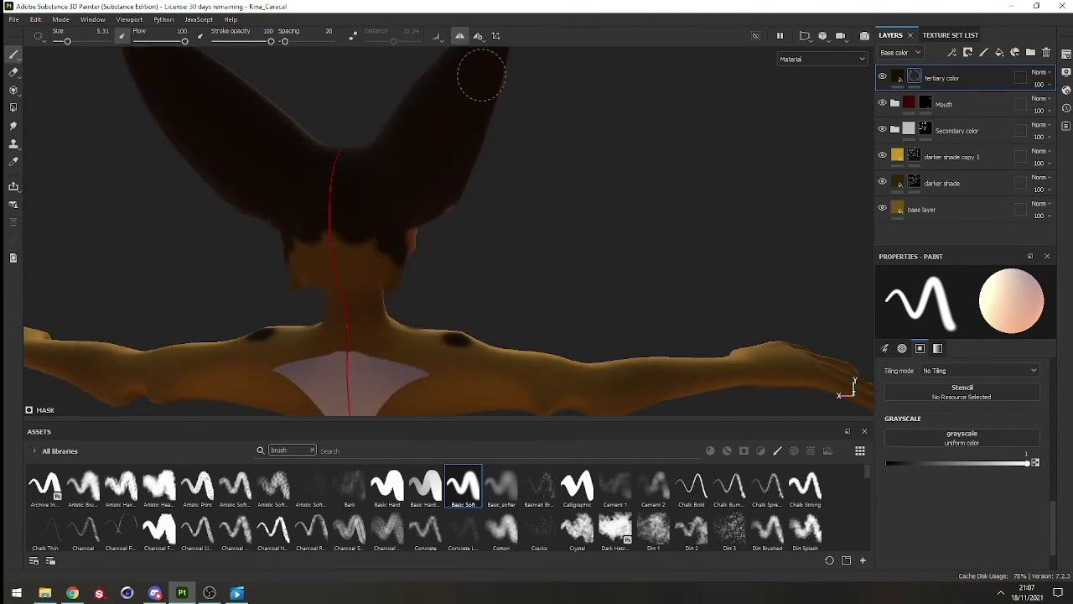
# Step: Extend the tertiary color down the back of the neck and erase the stray dark spots on the shoulders and throat
pyautogui.moveTo(376, 240)
pyautogui.mouseDown()
pyautogui.moveTo(352, 246)
pyautogui.moveTo(371, 273)
pyautogui.moveTo(374, 165)
pyautogui.moveTo(362, 156)
pyautogui.moveTo(378, 247)
pyautogui.moveTo(400, 253)
pyautogui.mouseUp()
pyautogui.press('x')
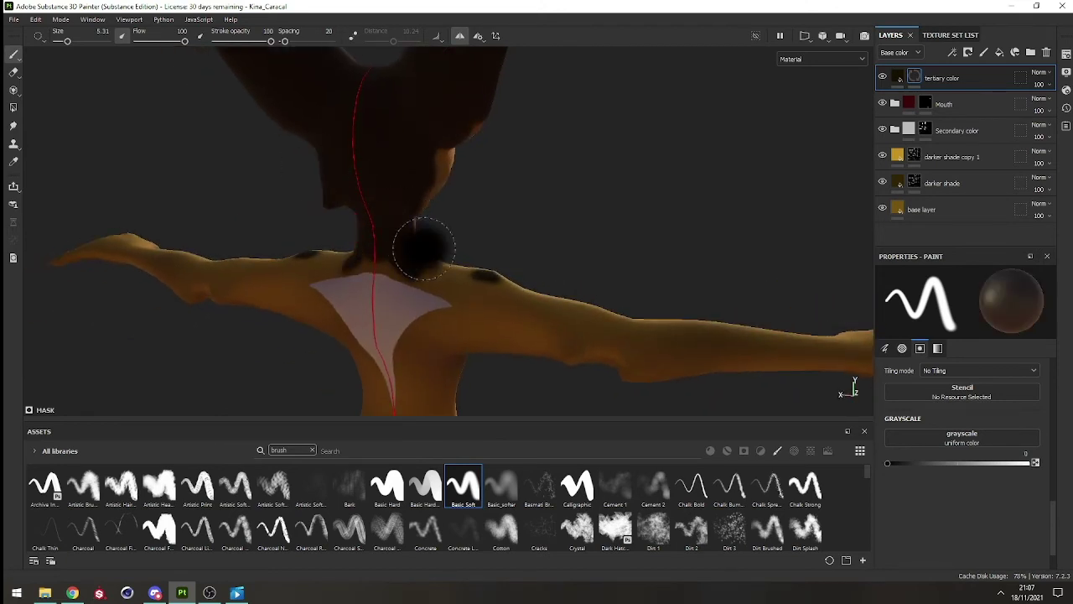
pyautogui.moveTo(501, 271)
pyautogui.keyDown('alt'); pyautogui.mouseDown()
pyautogui.moveTo(457, 292)
pyautogui.moveTo(441, 235)
pyautogui.moveTo(472, 275)
pyautogui.moveTo(419, 195)
pyautogui.moveTo(468, 211)
pyautogui.moveTo(470, 224)
pyautogui.mouseUp(); pyautogui.keyUp('alt')
pyautogui.click(501, 280)
pyautogui.press('x')
pyautogui.moveTo(449, 257)
pyautogui.keyDown('alt'); pyautogui.mouseDown()
pyautogui.moveTo(400, 271)
pyautogui.moveTo(464, 235)
pyautogui.moveTo(429, 281)
pyautogui.mouseUp(); pyautogui.keyUp('alt')
pyautogui.press('x')
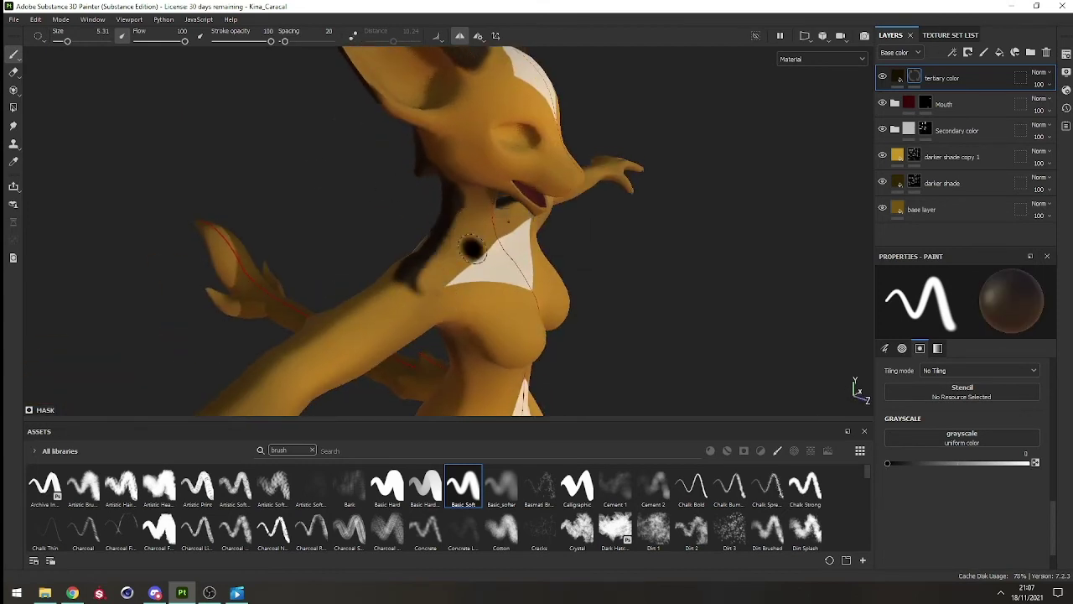
pyautogui.keyDown('alt'); pyautogui.moveTo(729, 173); pyautogui.dragTo(498, 292); pyautogui.keyUp('alt')
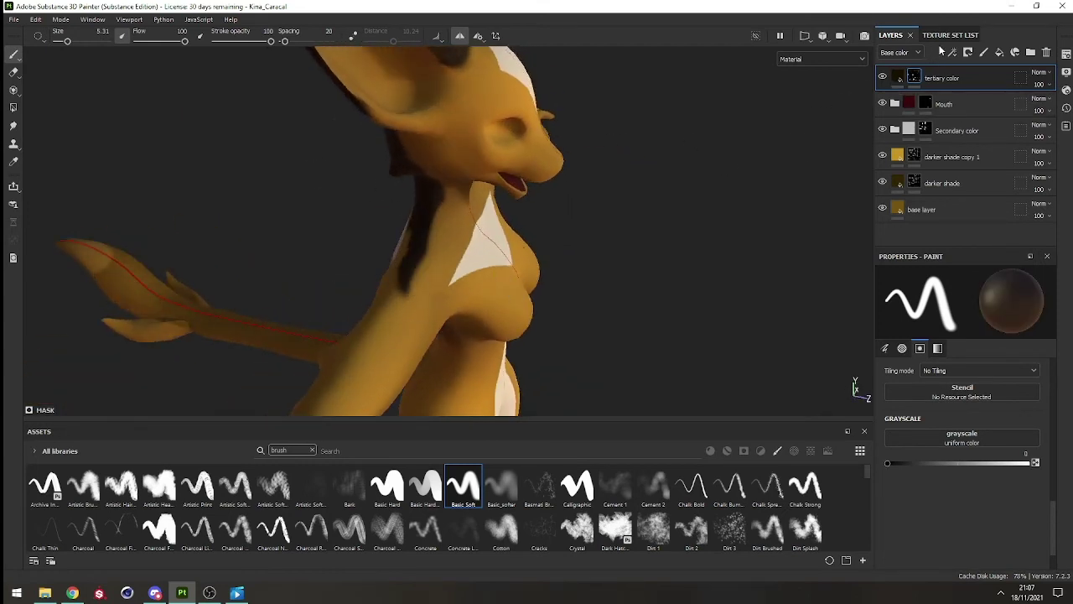
# Step: Show the Props texture set and check the head markings together with the hair, eyes and jewellery
pyautogui.click(950, 34)
pyautogui.click(885, 77)
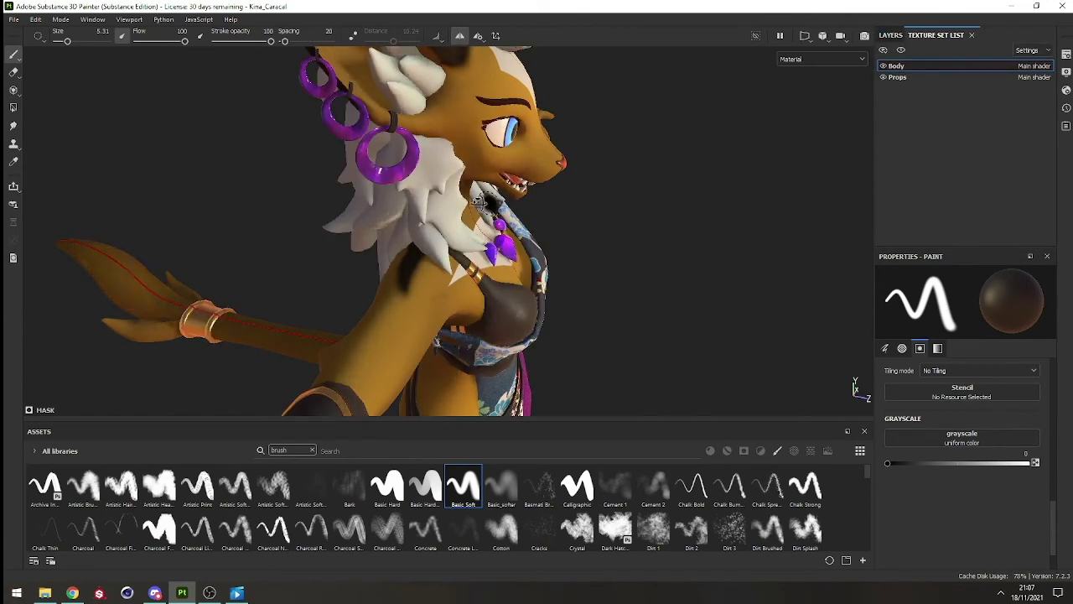
pyautogui.keyDown('alt'); pyautogui.moveTo(478, 203); pyautogui.dragTo(415, 267); pyautogui.keyUp('alt')
pyautogui.scroll(-4, 411, 240)
pyautogui.scroll(6, 361, 209)
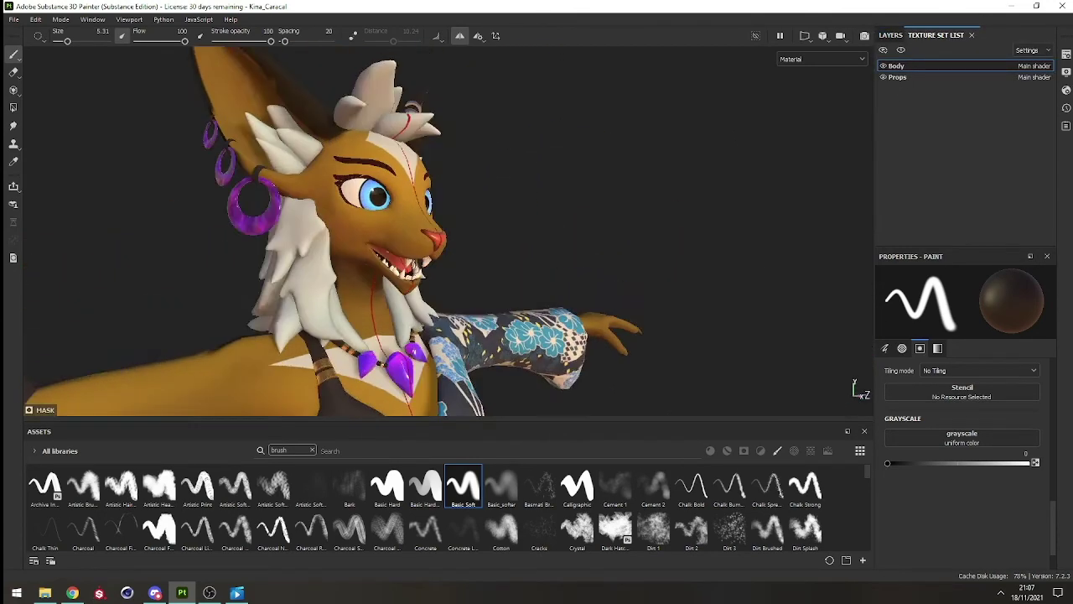
pyautogui.keyDown('alt'); pyautogui.moveTo(413, 108); pyautogui.dragTo(858, 384); pyautogui.keyUp('alt')
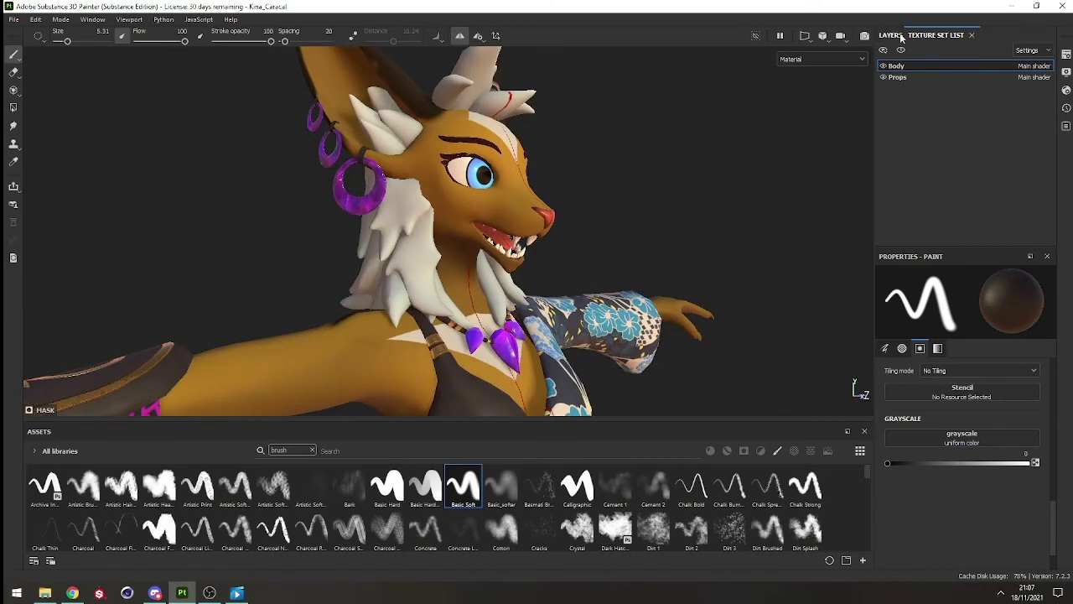
pyautogui.click(892, 35)
pyautogui.keyDown('alt'); pyautogui.moveTo(671, 182); pyautogui.dragTo(646, 184); pyautogui.keyUp('alt')
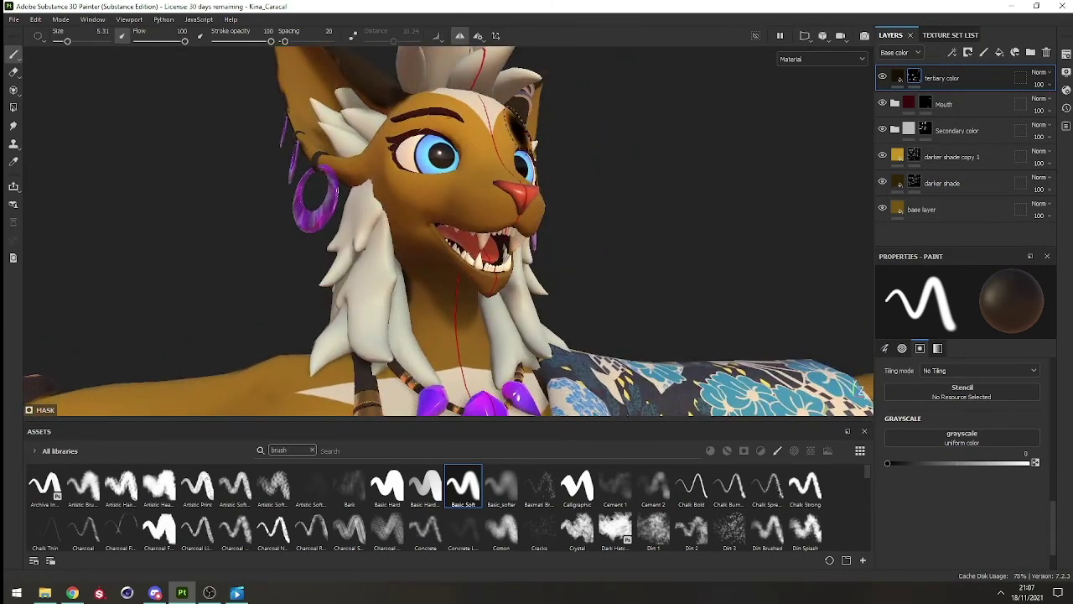
# Step: Paint a soft light patch around the muzzle on the Secondary color mask with the Basic_softer brush
pyautogui.click(939, 131)
pyautogui.click(503, 488)
pyautogui.keyDown('alt'); pyautogui.moveTo(521, 187); pyautogui.dragTo(602, 226); pyautogui.keyUp('alt')
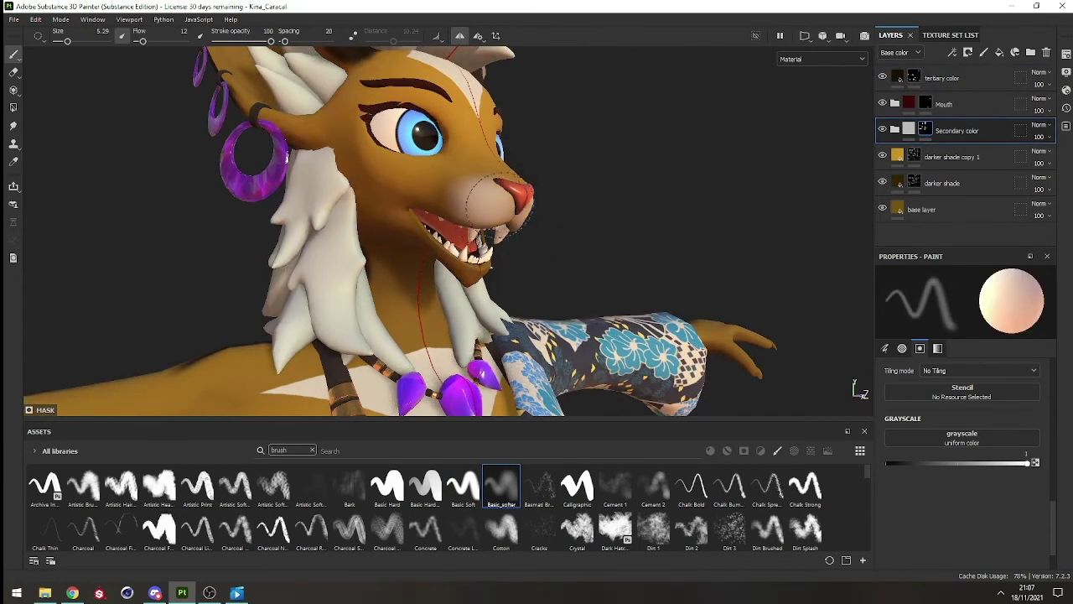
pyautogui.keyDown('alt'); pyautogui.moveTo(449, 180); pyautogui.dragTo(570, 191); pyautogui.keyUp('alt')
pyautogui.press('x')
# Step: Paint soft dark shading between the eyebrows and upper eyelids on the tertiary color layer's mask
pyautogui.click(928, 105)
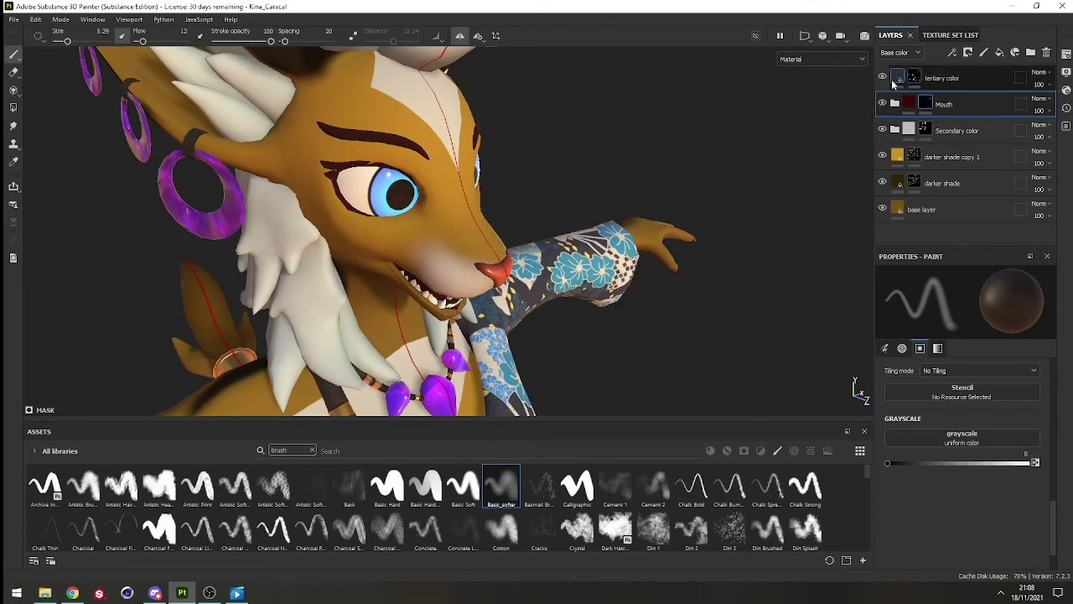
pyautogui.click(913, 78)
pyautogui.scroll(2, 380, 206)
pyautogui.scroll(1, 381, 193)
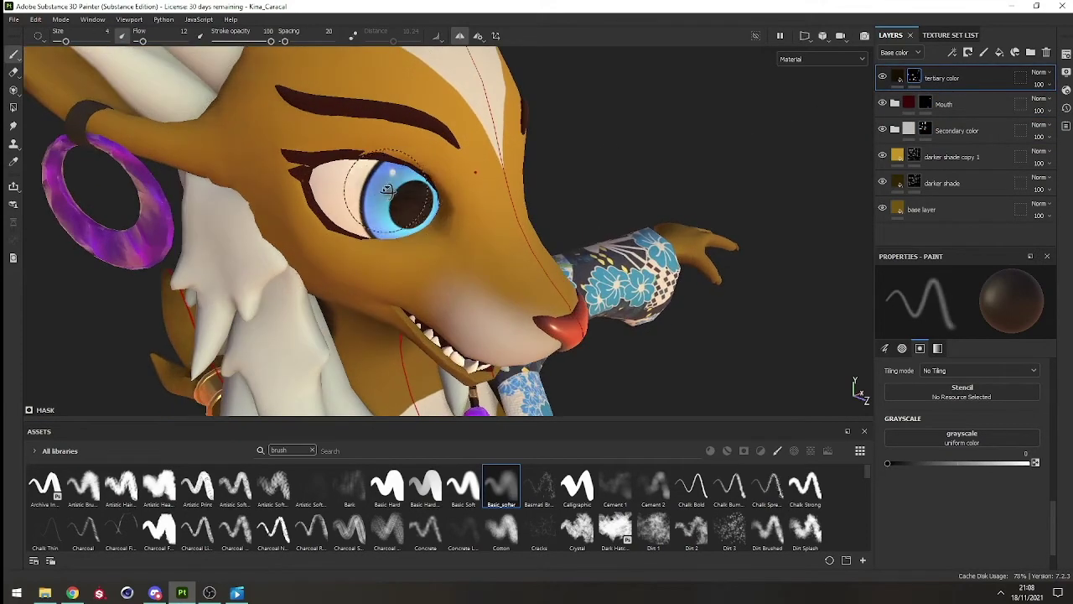
pyautogui.keyDown('alt'); pyautogui.moveTo(387, 189); pyautogui.dragTo(426, 208); pyautogui.keyUp('alt')
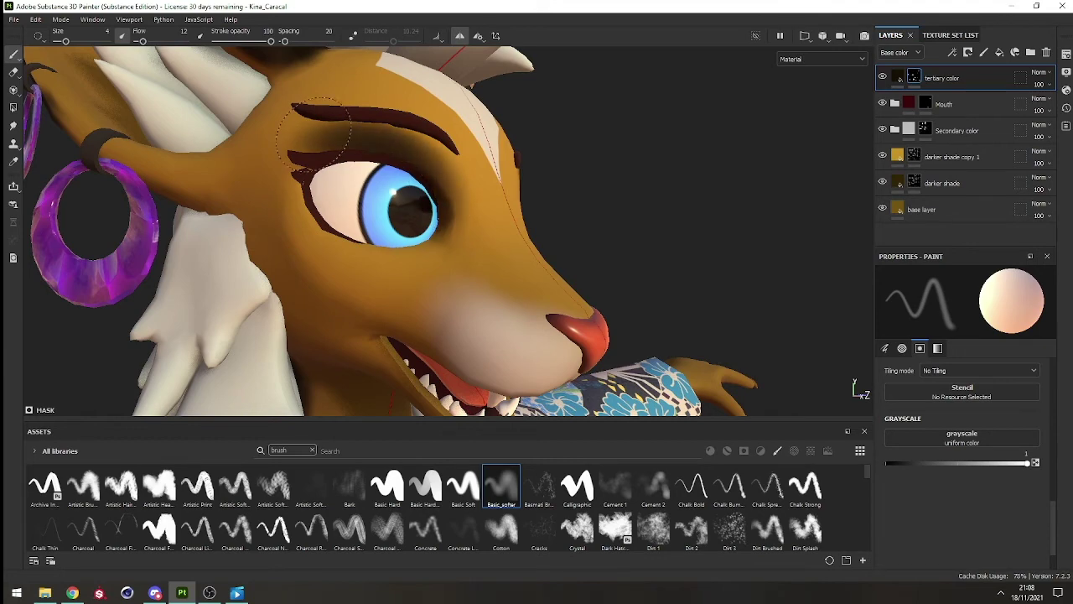
pyautogui.moveTo(357, 131); pyautogui.dragTo(408, 170)
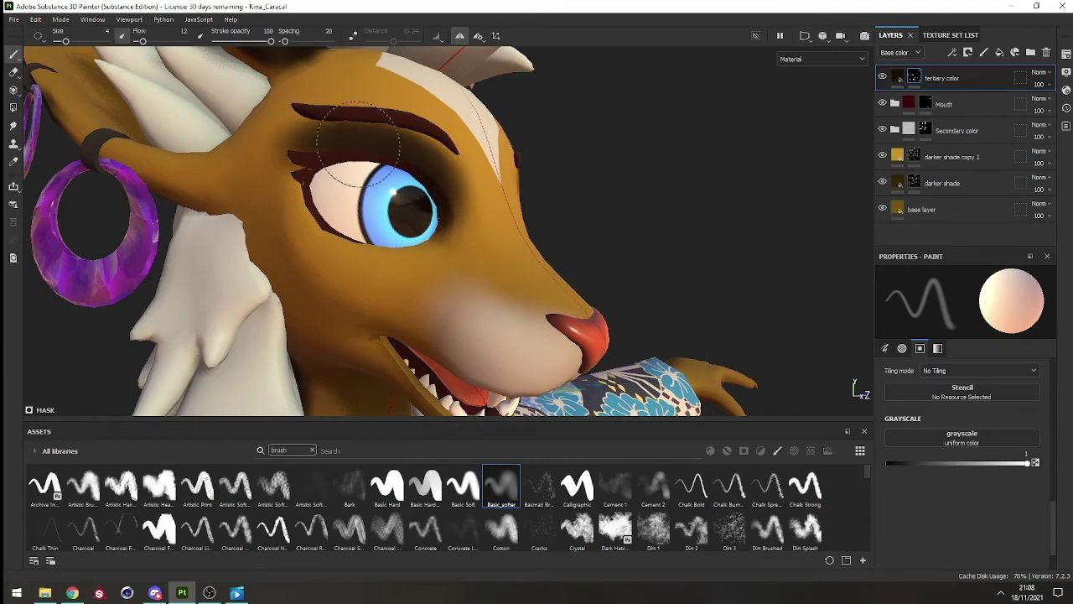
# Step: Add a fill layer above the tertiary color layer for the claws and set its base color to black
pyautogui.keyDown('alt'); pyautogui.moveTo(469, 190); pyautogui.dragTo(361, 191); pyautogui.keyUp('alt')
pyautogui.scroll(-5, 427, 172)
pyautogui.keyDown('alt'); pyautogui.moveTo(448, 154); pyautogui.dragTo(486, 244); pyautogui.keyUp('alt')
pyautogui.scroll(-3, 408, 100)
pyautogui.scroll(2, 436, 226)
pyautogui.keyDown('alt'); pyautogui.moveTo(369, 252); pyautogui.dragTo(411, 239); pyautogui.keyUp('alt')
pyautogui.keyDown('alt'); pyautogui.moveTo(484, 228); pyautogui.dragTo(493, 411); pyautogui.keyUp('alt')
pyautogui.scroll(-3, 480, 243)
pyautogui.keyDown('alt'); pyautogui.moveTo(493, 411); pyautogui.dragTo(497, 429, button='right'); pyautogui.keyUp('alt')
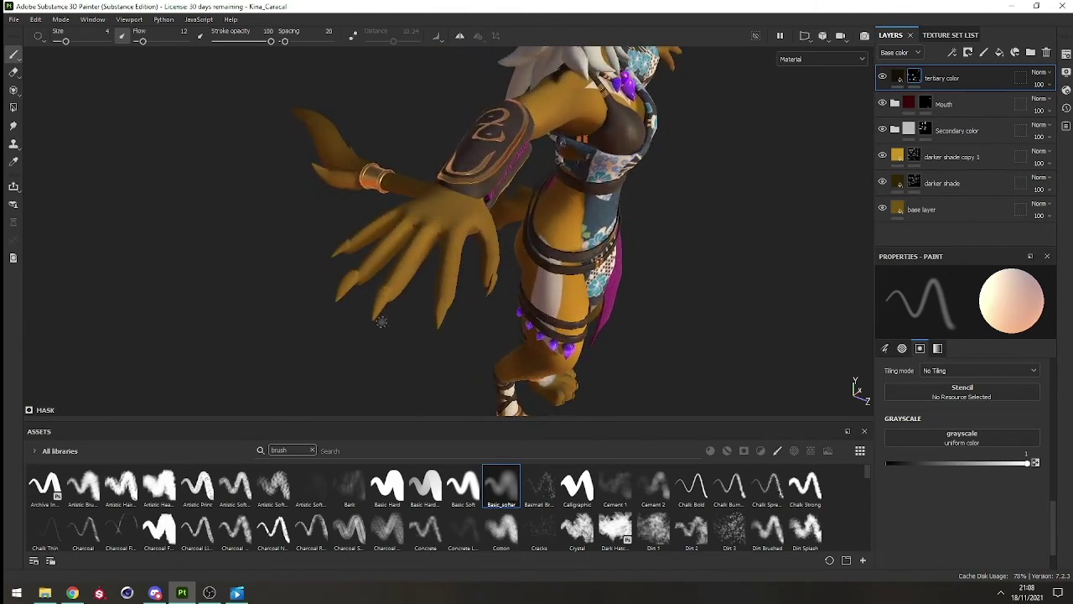
pyautogui.click(999, 53)
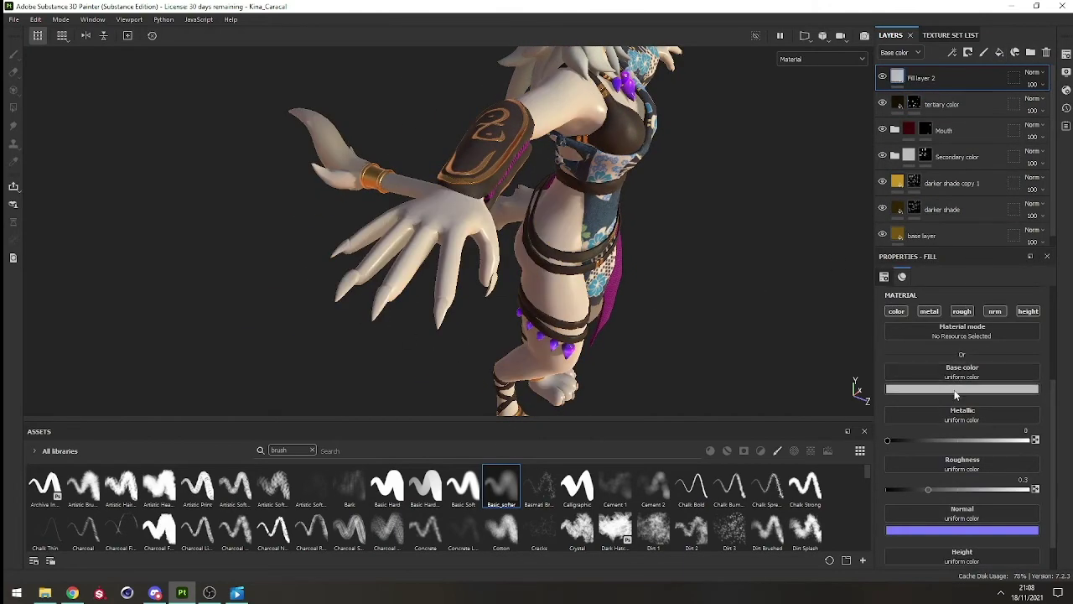
pyautogui.click(956, 393)
pyautogui.moveTo(967, 444); pyautogui.dragTo(899, 524)
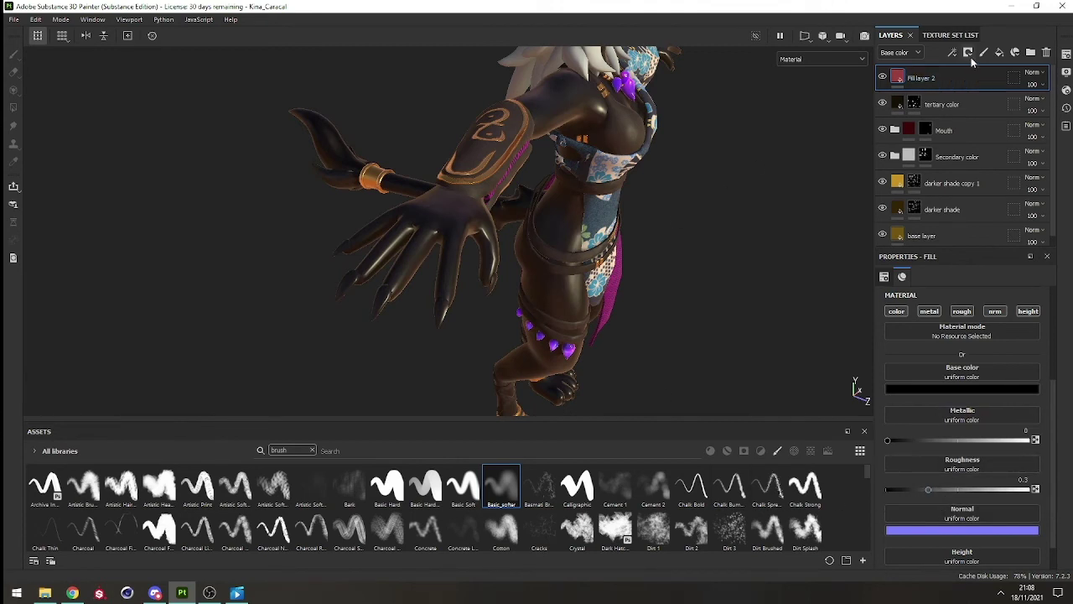
# Step: Add a black mask to the black fill layer and reveal the finger claws on both hands with Polygon Fill in mesh mode
pyautogui.click(996, 83)
pyautogui.press('4')
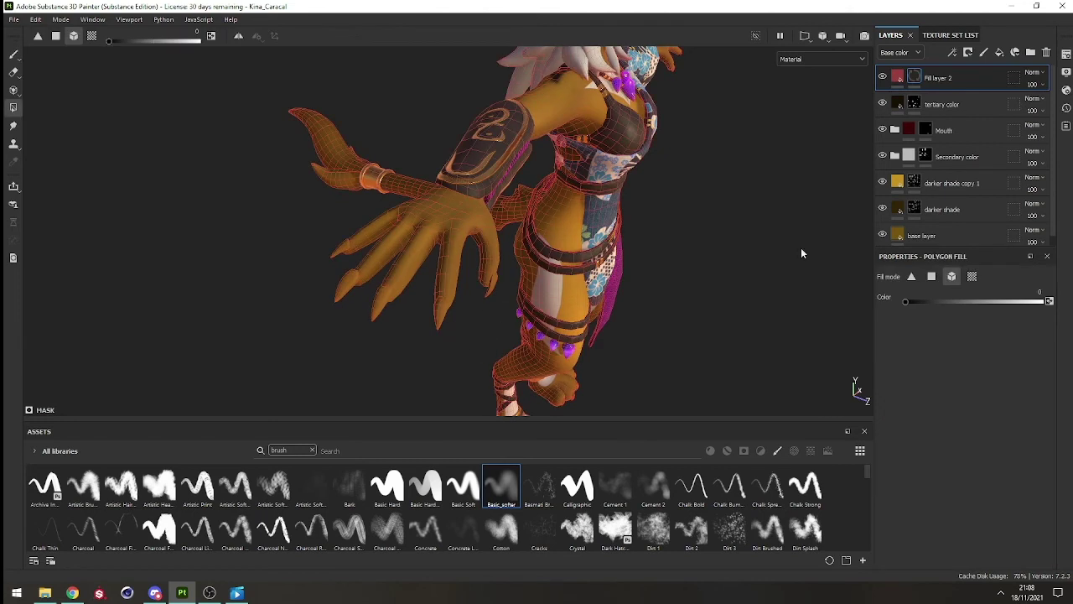
pyautogui.click(951, 277)
pyautogui.click(441, 312)
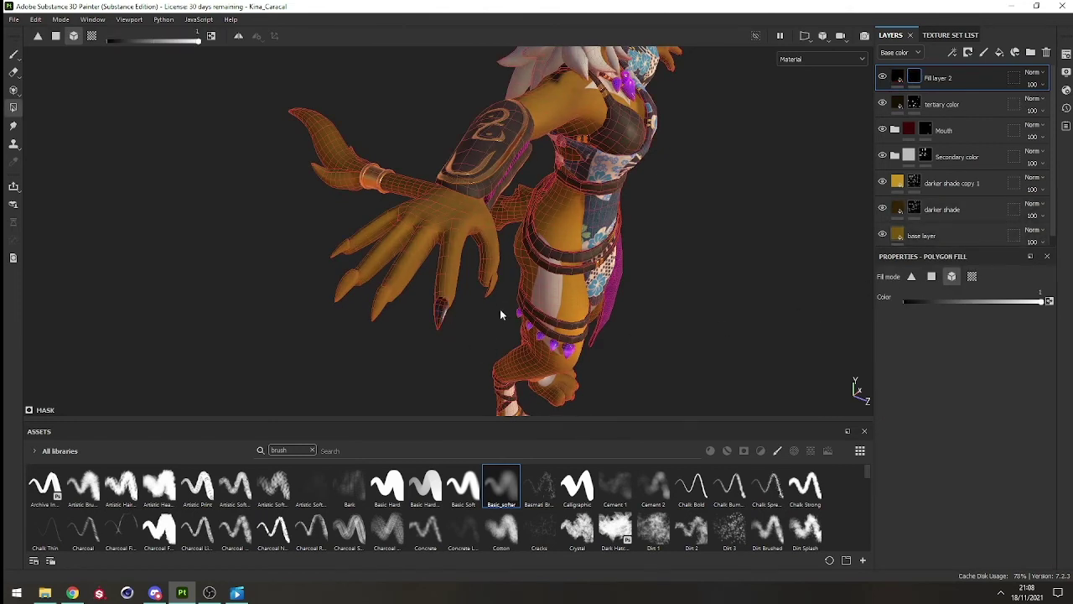
pyautogui.click(493, 289)
pyautogui.click(345, 250)
pyautogui.keyDown('alt'); pyautogui.moveTo(449, 240); pyautogui.dragTo(473, 242); pyautogui.keyUp('alt')
pyautogui.press('l')
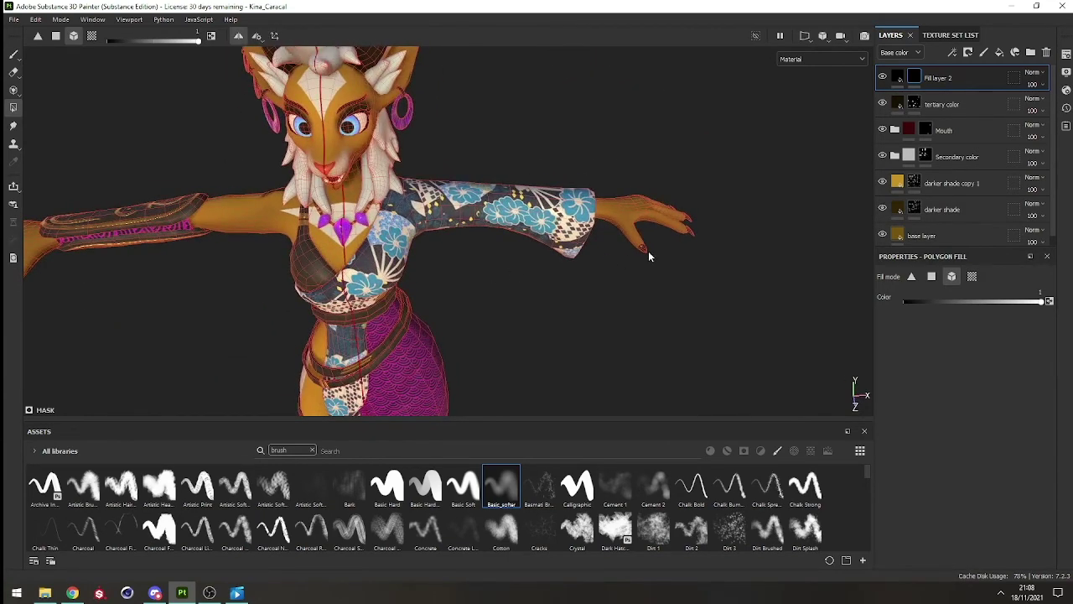
# Step: Reveal the toe claws of both feet in the black fill layer's mask using symmetrical mesh fill
pyautogui.keyDown('alt'); pyautogui.moveTo(451, 317); pyautogui.dragTo(445, 266, button='middle'); pyautogui.keyUp('alt')
pyautogui.keyDown('alt'); pyautogui.moveTo(453, 247); pyautogui.dragTo(616, 206); pyautogui.keyUp('alt')
pyautogui.keyDown('alt'); pyautogui.moveTo(474, 317); pyautogui.dragTo(464, 136, button='middle'); pyautogui.keyUp('alt')
pyautogui.keyDown('alt'); pyautogui.moveTo(463, 136); pyautogui.dragTo(523, 440, button='right'); pyautogui.keyUp('alt')
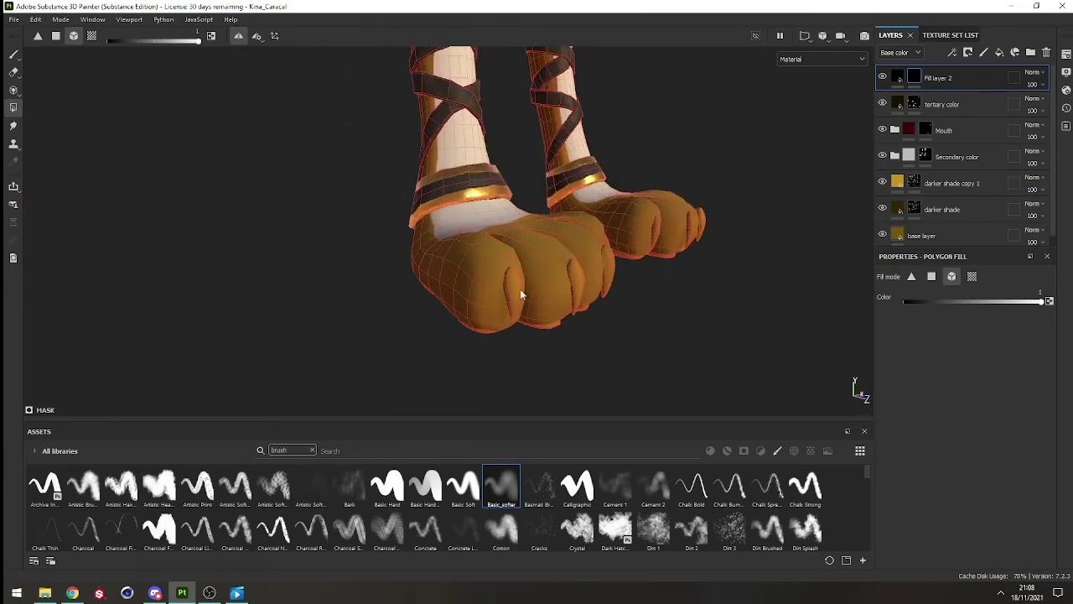
pyautogui.click(589, 291)
pyautogui.hotkey('ctrl', 'z')
pyautogui.keyDown('alt'); pyautogui.moveTo(548, 297); pyautogui.dragTo(508, 375); pyautogui.keyUp('alt')
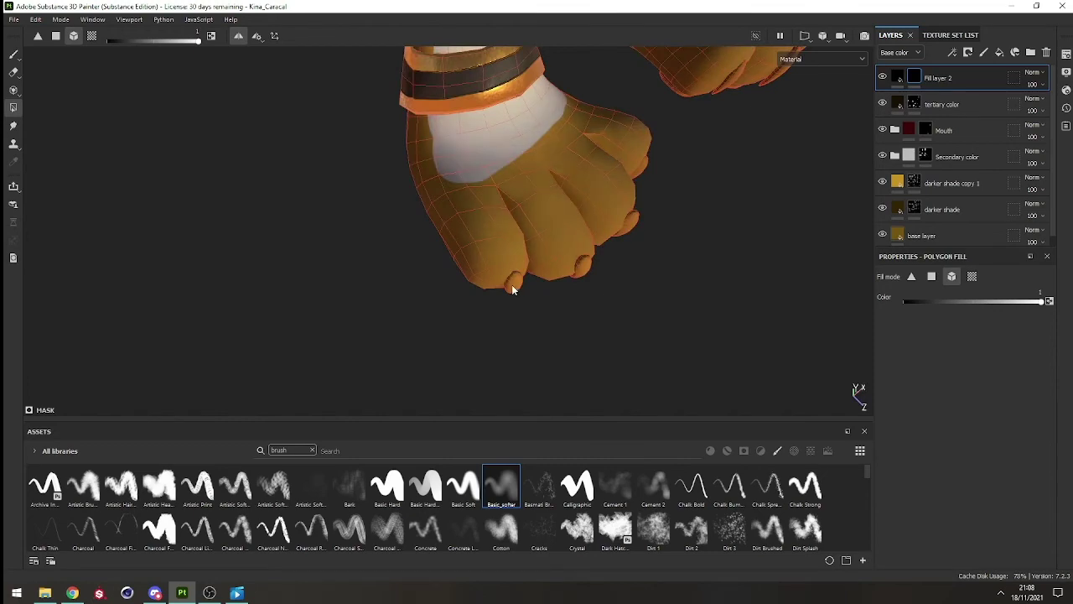
pyautogui.click(637, 220)
pyautogui.keyDown('alt'); pyautogui.moveTo(629, 226); pyautogui.dragTo(381, 285); pyautogui.keyUp('alt')
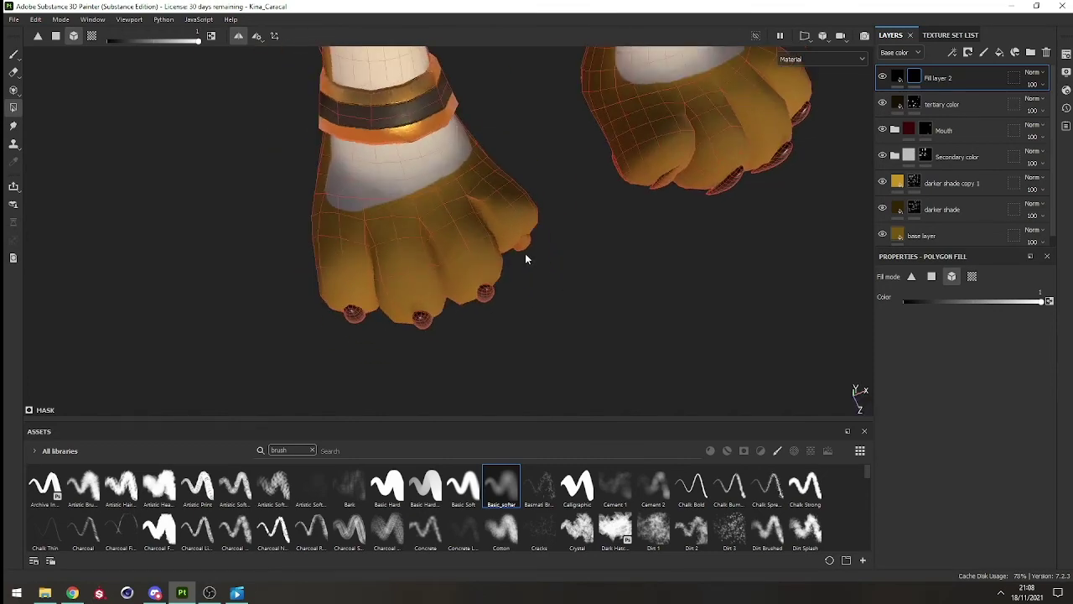
pyautogui.click(525, 250)
pyautogui.keyDown('alt'); pyautogui.moveTo(539, 268); pyautogui.dragTo(556, 8, button='right'); pyautogui.keyUp('alt')
# Step: Return to the Paint tool and examine the dressed character from feet to head, including the black claws
pyautogui.press('1')
pyautogui.keyDown('alt'); pyautogui.moveTo(519, 243); pyautogui.dragTo(503, 159); pyautogui.keyUp('alt')
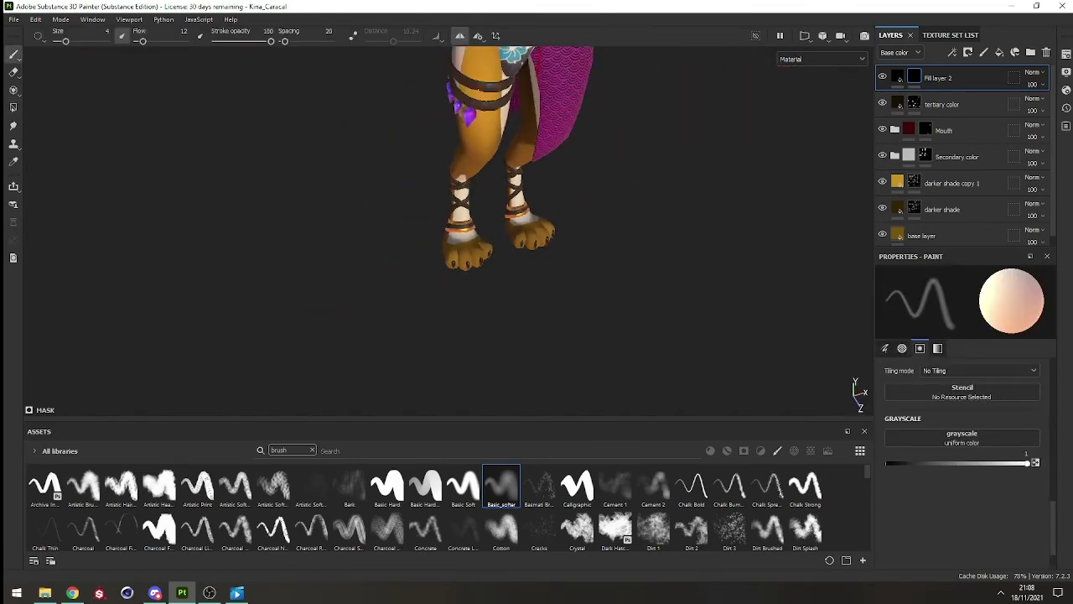
pyautogui.keyDown('alt'); pyautogui.moveTo(503, 159); pyautogui.dragTo(515, 381, button='middle'); pyautogui.keyUp('alt')
pyautogui.keyDown('alt'); pyautogui.moveTo(515, 382); pyautogui.dragTo(453, 196, button='right'); pyautogui.keyUp('alt')
pyautogui.keyDown('alt'); pyautogui.moveTo(453, 196); pyautogui.dragTo(451, 222, button='middle'); pyautogui.keyUp('alt')
pyautogui.moveTo(452, 221)
pyautogui.keyDown('alt'); pyautogui.mouseDown()
pyautogui.moveTo(307, 200)
pyautogui.moveTo(444, 197)
pyautogui.moveTo(449, 216)
pyautogui.mouseUp(); pyautogui.keyUp('alt')
pyautogui.keyDown('alt'); pyautogui.moveTo(449, 216); pyautogui.dragTo(478, 310, button='right'); pyautogui.keyUp('alt')
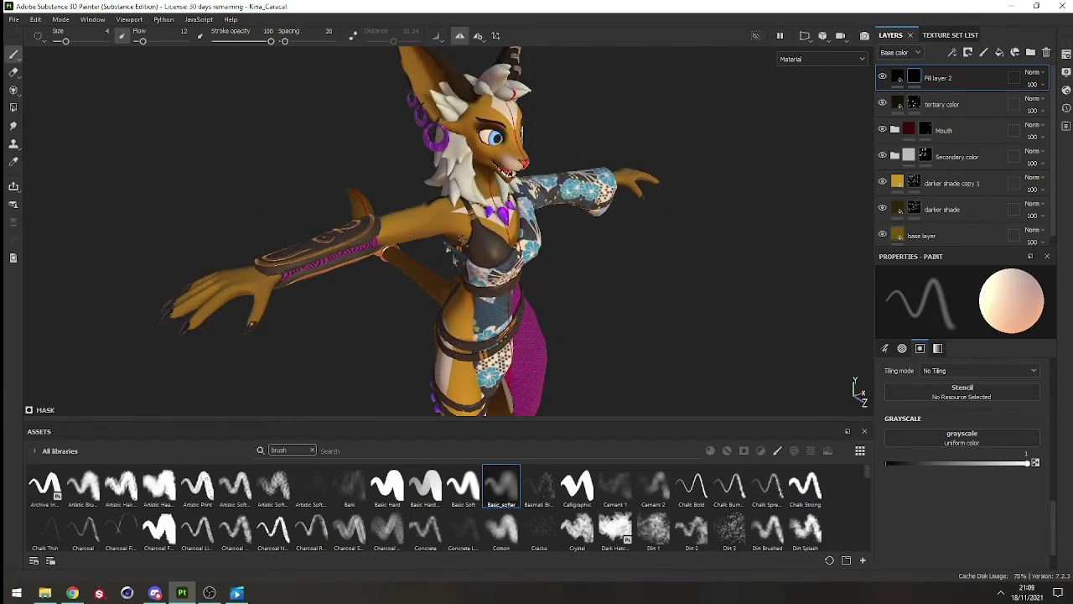
pyautogui.keyDown('alt'); pyautogui.moveTo(555, 239); pyautogui.dragTo(537, 138, button='middle'); pyautogui.keyUp('alt')
pyautogui.keyDown('alt'); pyautogui.moveTo(537, 139); pyautogui.dragTo(486, 99); pyautogui.keyUp('alt')
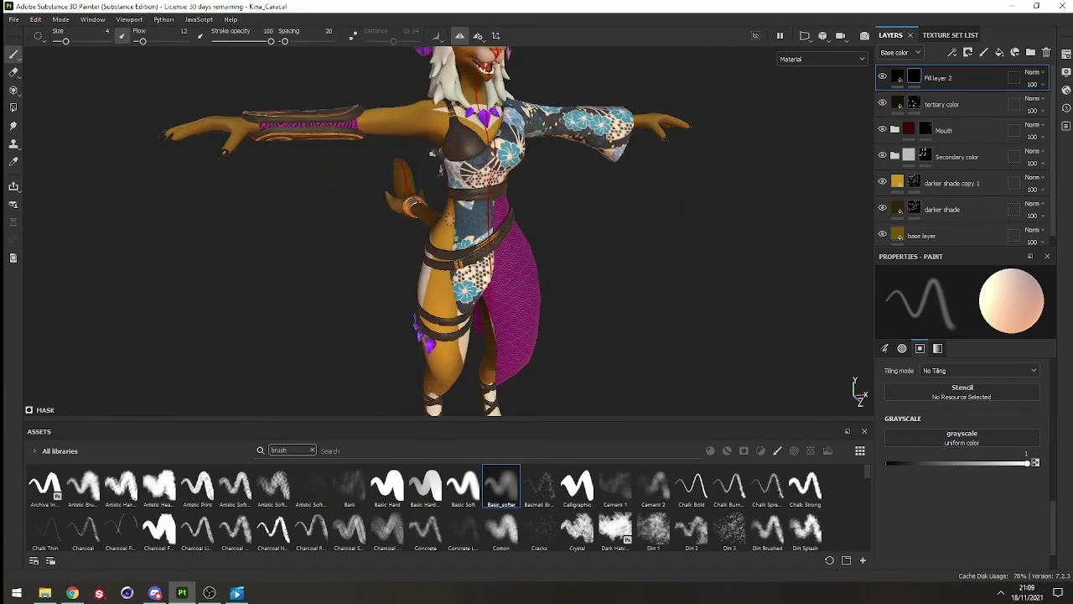
pyautogui.keyDown('alt'); pyautogui.moveTo(453, 233); pyautogui.dragTo(697, 165); pyautogui.keyUp('alt')
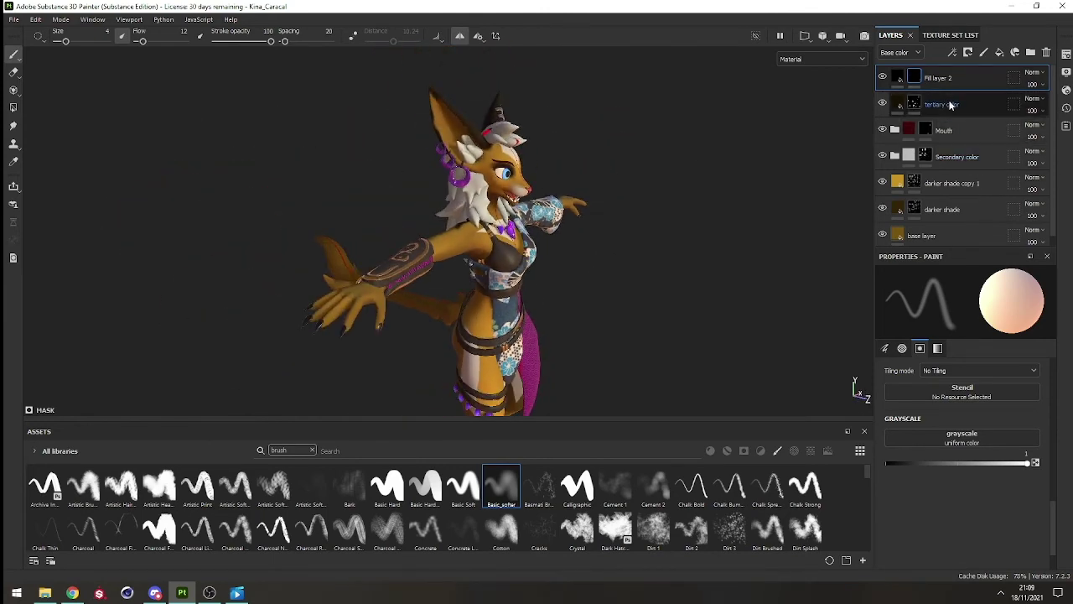
# Step: Hide the Props texture set and go back to the Body layers with the bare torso in close view
pyautogui.click(947, 39)
pyautogui.click(883, 77)
pyautogui.click(892, 40)
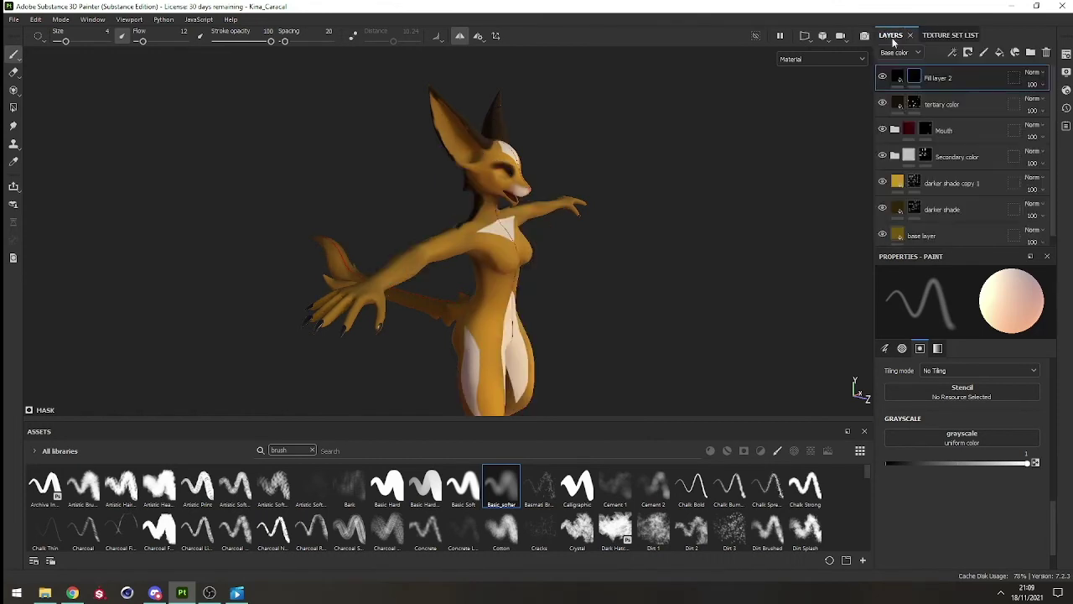
pyautogui.keyDown('alt'); pyautogui.moveTo(452, 261); pyautogui.dragTo(445, 193, button='middle'); pyautogui.keyUp('alt')
pyautogui.keyDown('alt'); pyautogui.moveTo(445, 193); pyautogui.dragTo(508, 321, button='right'); pyautogui.keyUp('alt')
pyautogui.keyDown('alt'); pyautogui.moveTo(508, 321); pyautogui.dragTo(410, 226); pyautogui.keyUp('alt')
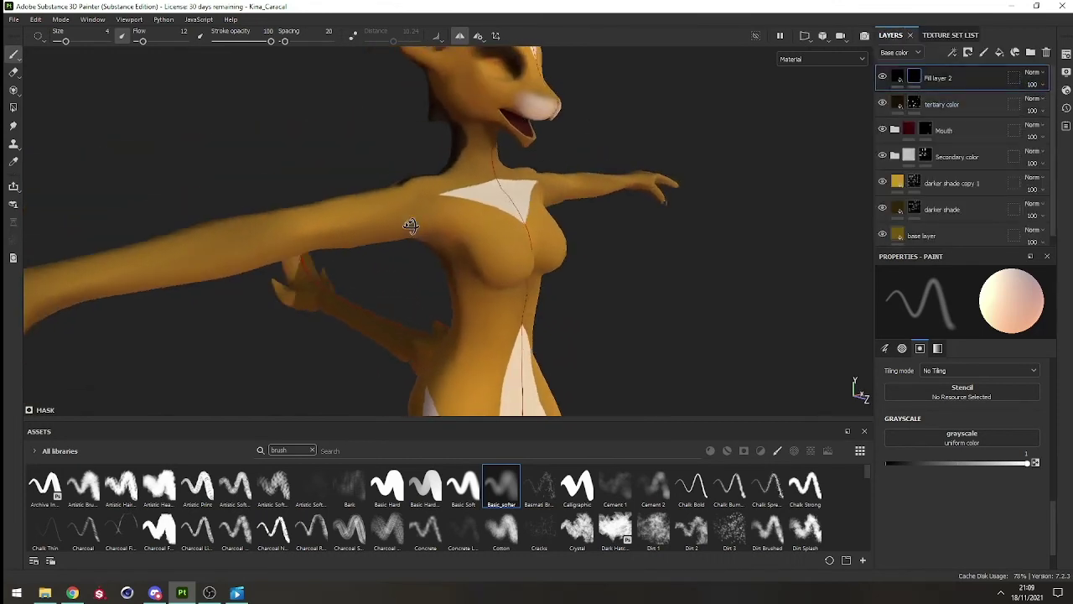
# Step: Add the Bronze Armor smart material on top of the Body layer stack and inspect it on the model
pyautogui.click(1014, 52)
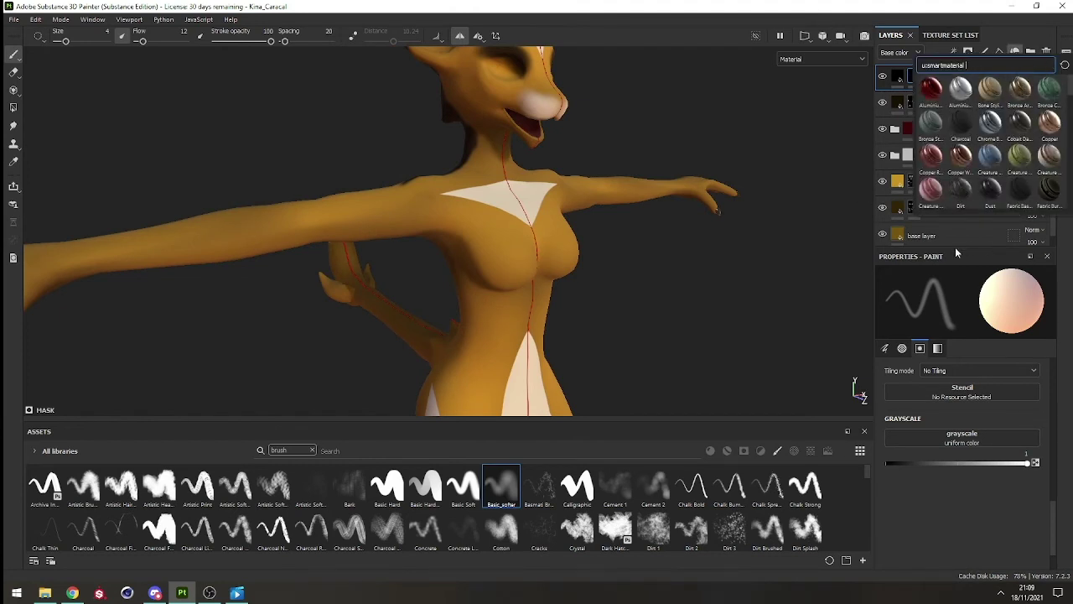
pyautogui.click(1013, 50)
pyautogui.click(1016, 50)
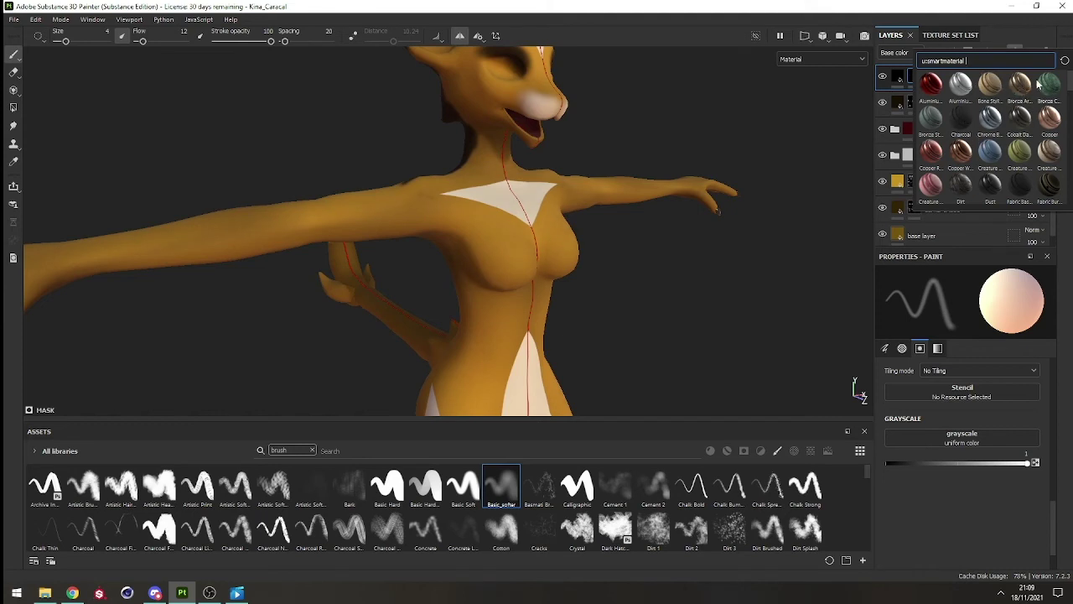
pyautogui.moveTo(1020, 87)
pyautogui.click(1022, 49)
pyautogui.click(1015, 52)
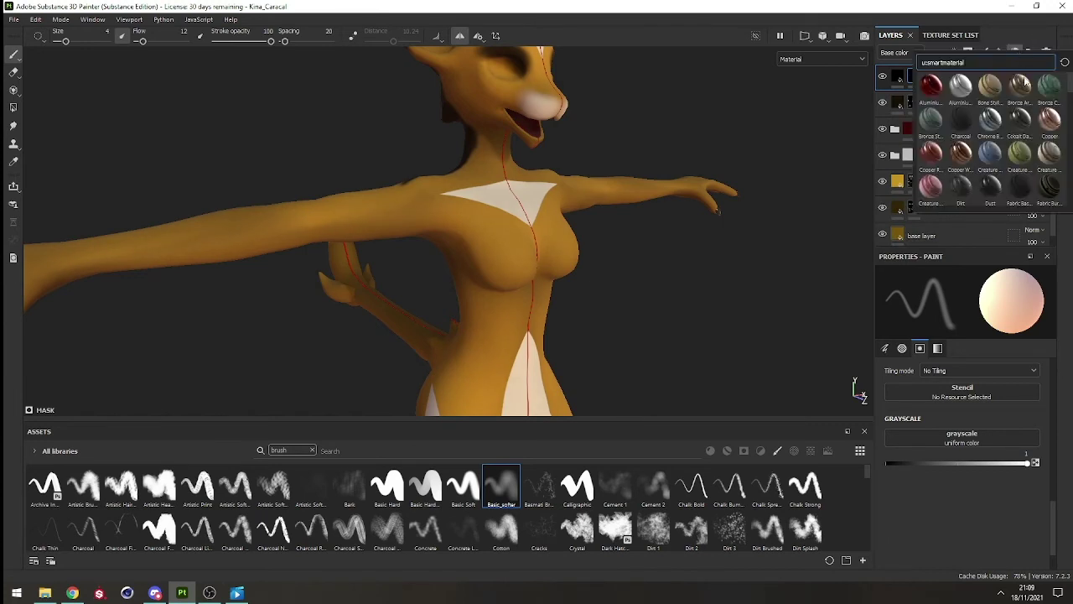
pyautogui.click(1020, 84)
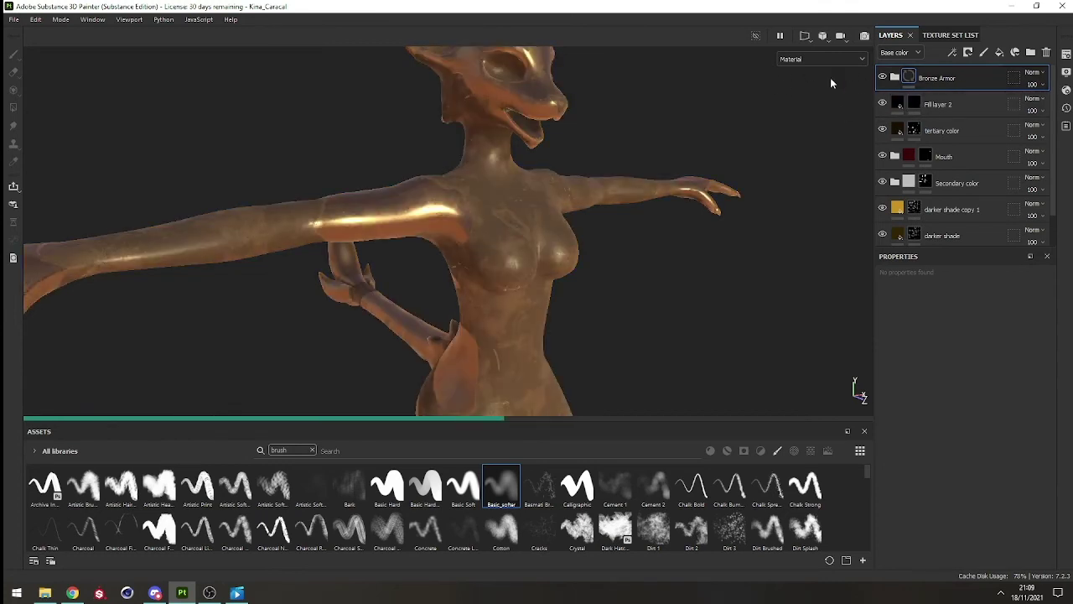
pyautogui.keyDown('alt'); pyautogui.moveTo(714, 88); pyautogui.dragTo(579, 276); pyautogui.keyUp('alt')
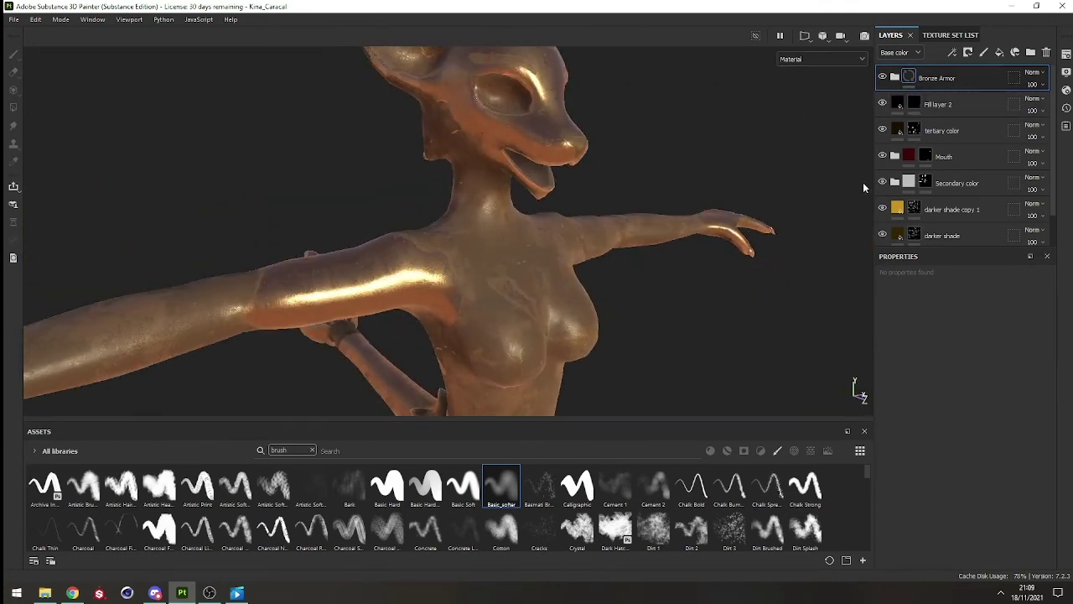
pyautogui.click(899, 81)
pyautogui.click(896, 78)
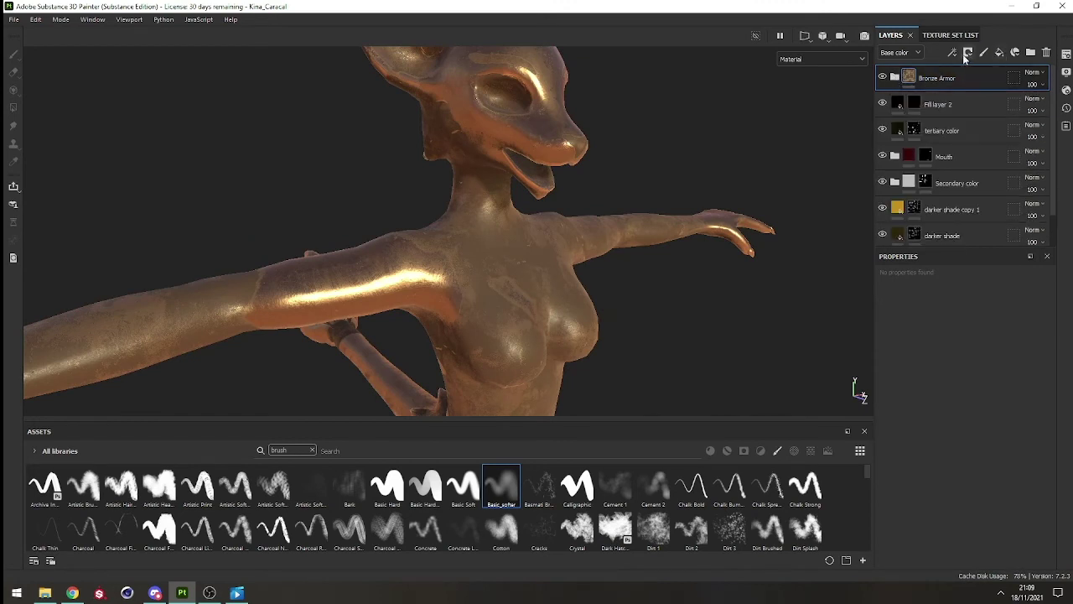
# Step: Add a black mask to the Bronze Armor layer and set up the Basic Hard brush at a size of about 4.26
pyautogui.click(967, 53)
pyautogui.click(987, 81)
pyautogui.keyDown('alt'); pyautogui.moveTo(482, 241); pyautogui.dragTo(570, 221); pyautogui.keyUp('alt')
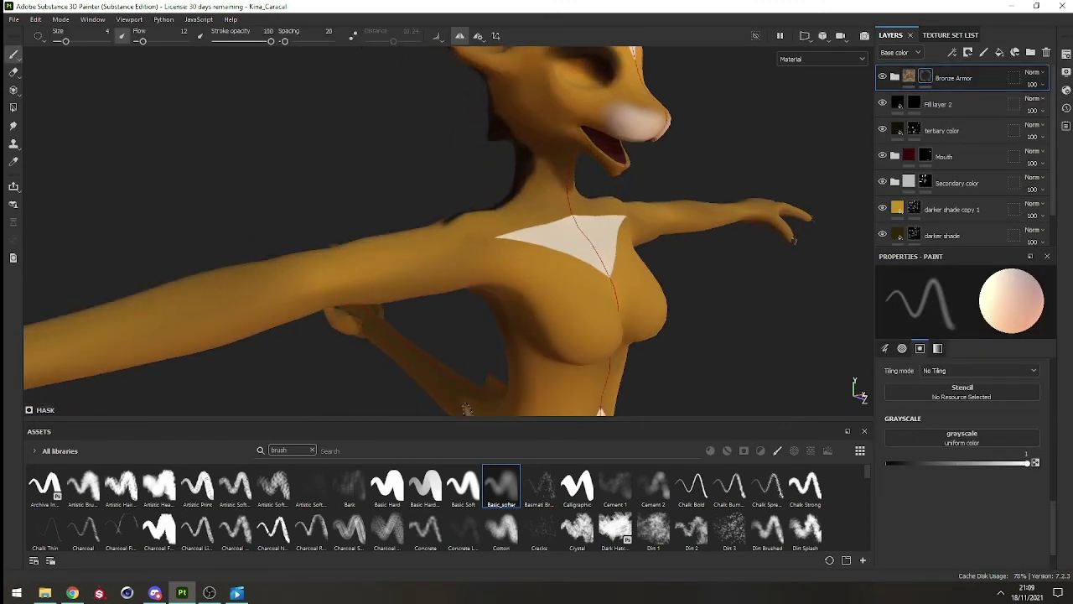
pyautogui.scroll(3, 444, 340)
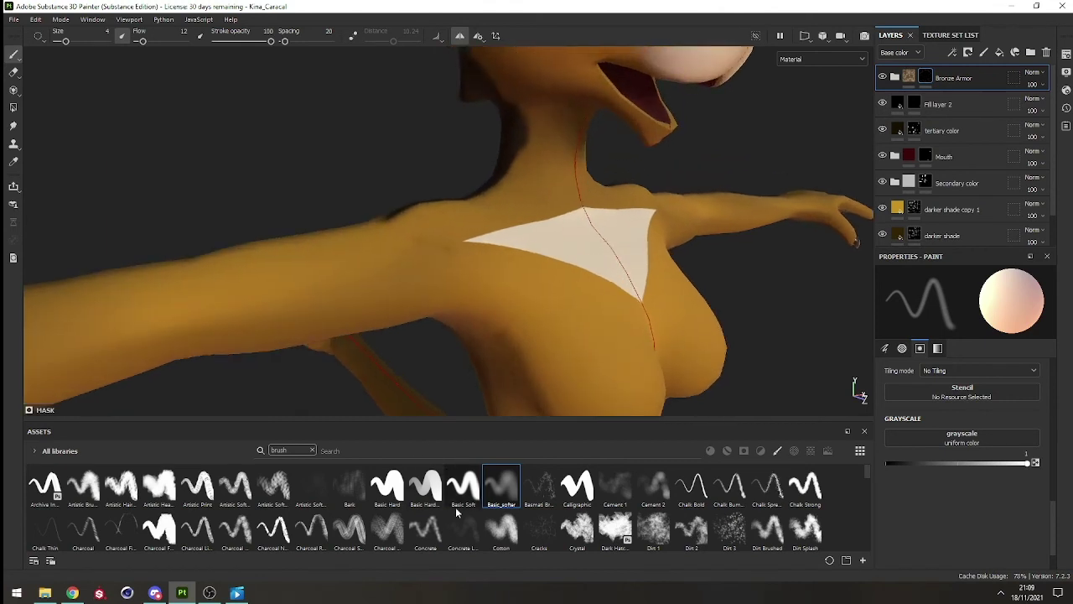
pyautogui.click(386, 485)
pyautogui.keyDown('ctrl'); pyautogui.moveTo(394, 276); pyautogui.dragTo(414, 276, button='right'); pyautogui.keyUp('ctrl')
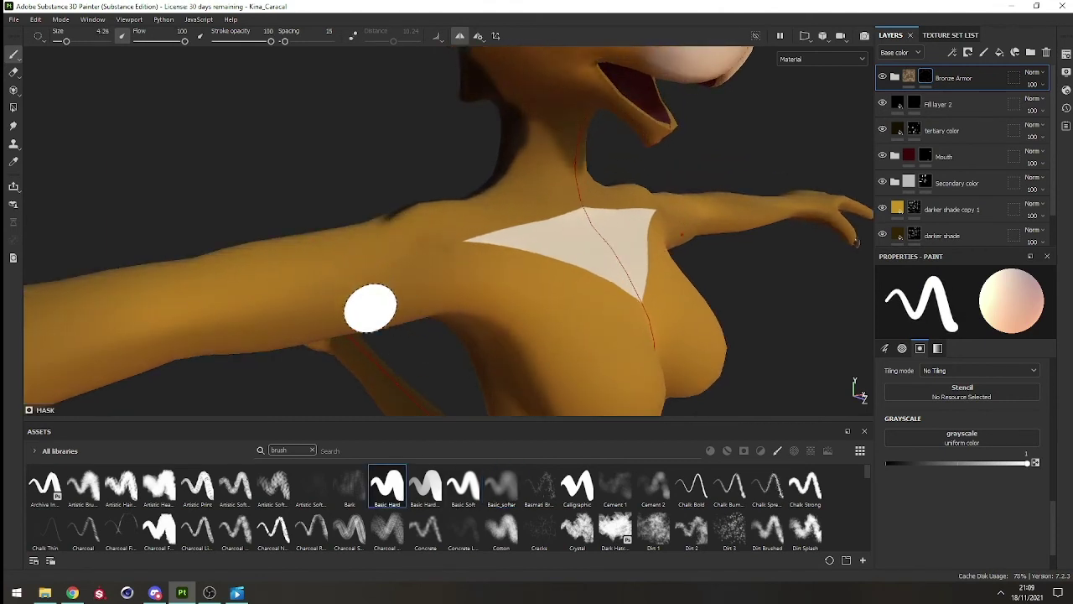
pyautogui.moveTo(369, 307)
pyautogui.mouseDown()
pyautogui.moveTo(348, 255)
pyautogui.moveTo(383, 302)
pyautogui.mouseUp()
pyautogui.keyDown('alt'); pyautogui.moveTo(384, 301); pyautogui.dragTo(385, 224, button='right'); pyautogui.keyUp('alt')
pyautogui.moveTo(384, 225)
pyautogui.keyDown('alt'); pyautogui.mouseDown()
pyautogui.moveTo(445, 262)
pyautogui.moveTo(424, 187)
pyautogui.moveTo(458, 149)
pyautogui.mouseUp(); pyautogui.keyUp('alt')
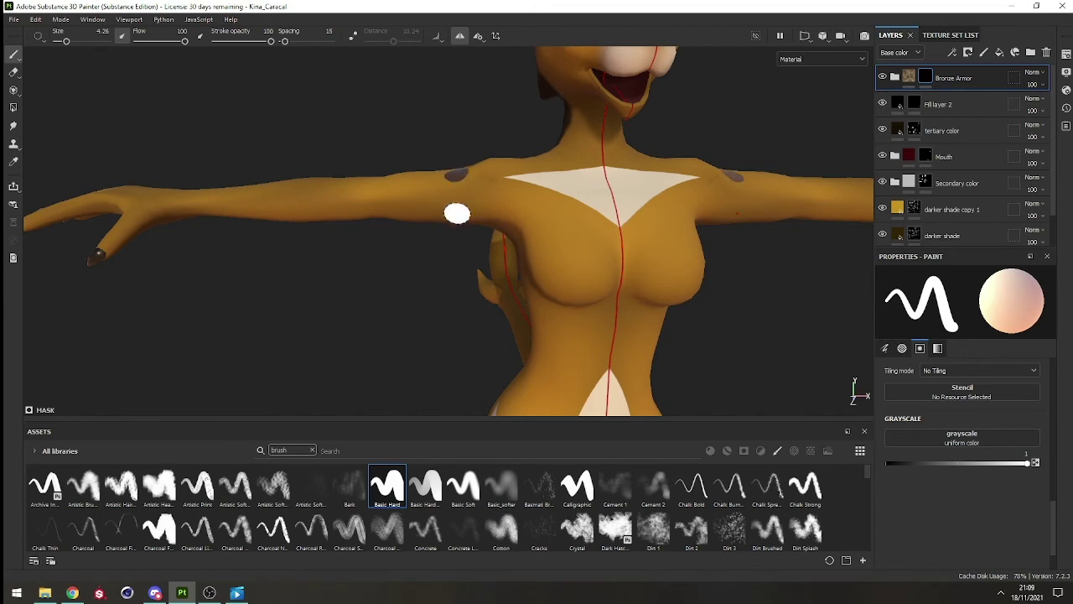
pyautogui.keyDown('alt'); pyautogui.moveTo(428, 227); pyautogui.dragTo(435, 238, button='middle'); pyautogui.keyUp('alt')
pyautogui.keyDown('alt'); pyautogui.moveTo(435, 238); pyautogui.dragTo(446, 247, button='right'); pyautogui.keyUp('alt')
pyautogui.hotkey('ctrl', 'z')
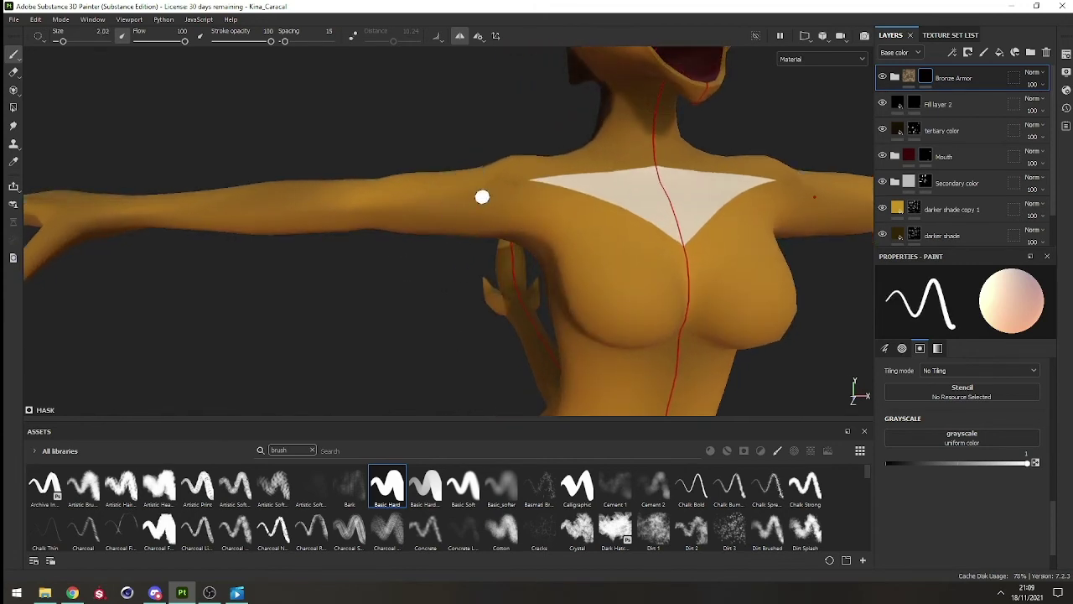
# Step: Reveal a Bronze Armor band all around both upper arms by painting symmetrical straight lines in the mask at brush size 4.42
pyautogui.click(463, 178)
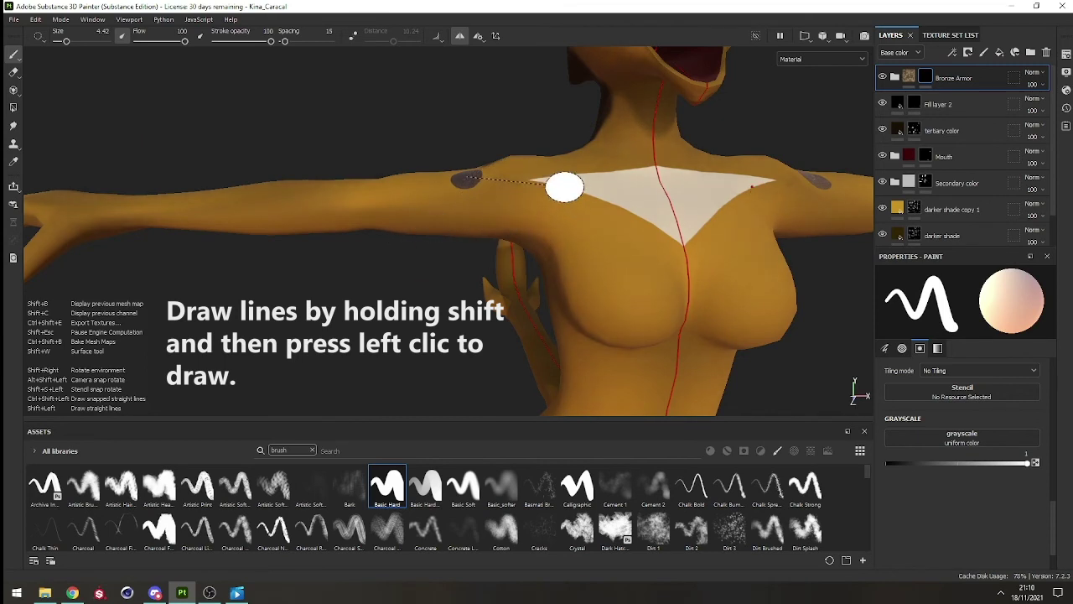
pyautogui.keyDown('shift'); pyautogui.click(467, 240); pyautogui.keyUp('shift')
pyautogui.keyDown('alt'); pyautogui.moveTo(475, 246); pyautogui.dragTo(461, 222); pyautogui.keyUp('alt')
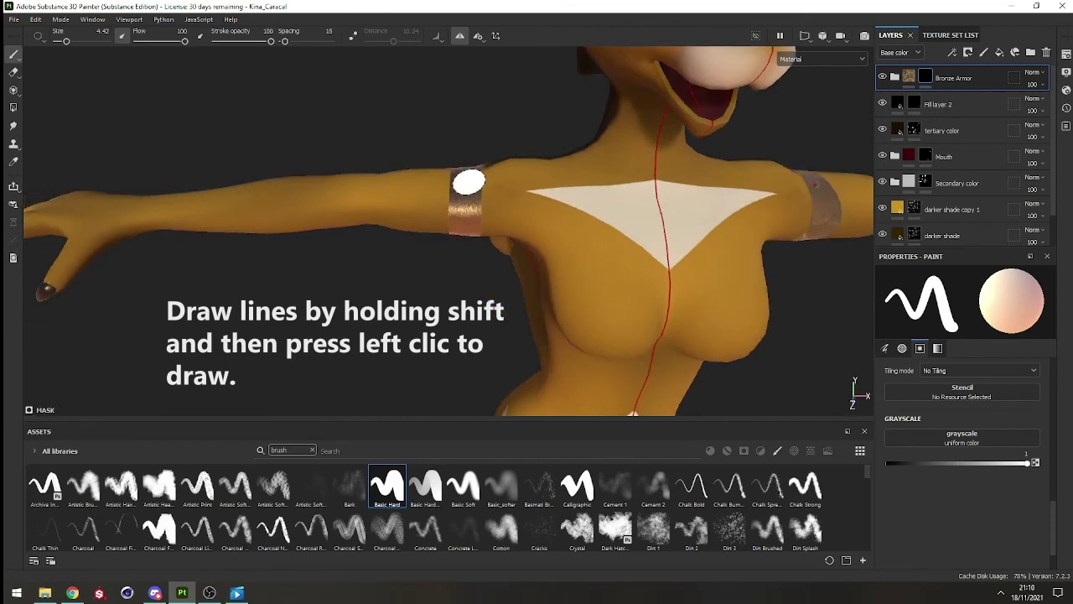
pyautogui.moveTo(469, 182)
pyautogui.keyDown('alt'); pyautogui.mouseDown()
pyautogui.moveTo(545, 213)
pyautogui.moveTo(394, 211)
pyautogui.mouseUp(); pyautogui.keyUp('alt')
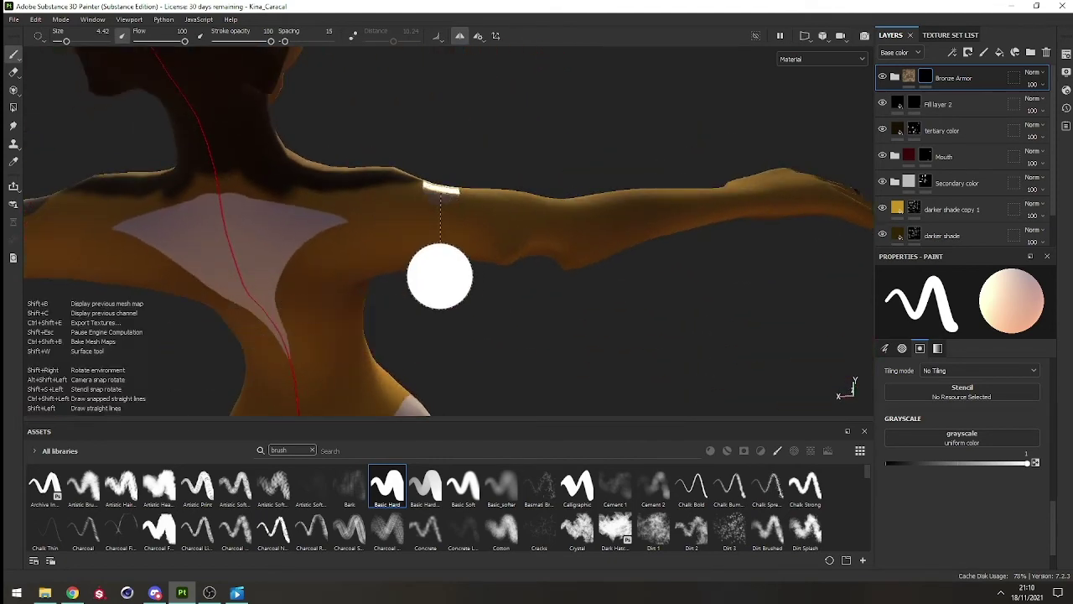
pyautogui.keyDown('shift'); pyautogui.click(440, 243); pyautogui.keyUp('shift')
pyautogui.keyDown('alt'); pyautogui.moveTo(443, 280); pyautogui.dragTo(456, 190); pyautogui.keyUp('alt')
pyautogui.scroll(3, 455, 256)
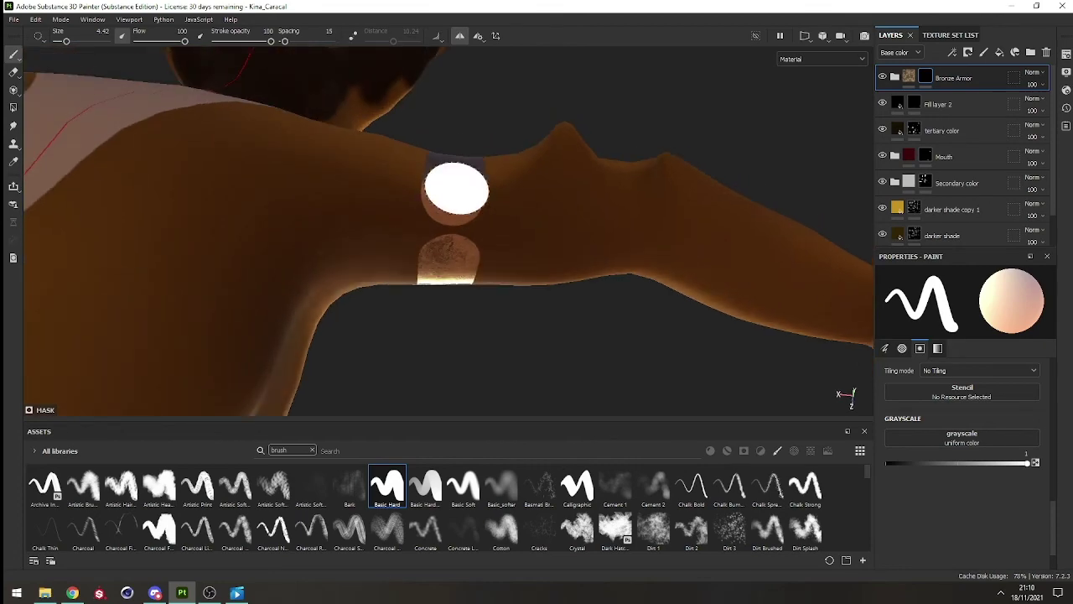
pyautogui.keyDown('alt'); pyautogui.moveTo(462, 280); pyautogui.dragTo(355, 278); pyautogui.keyUp('alt')
pyautogui.keyDown('alt'); pyautogui.moveTo(322, 230); pyautogui.dragTo(367, 277); pyautogui.keyUp('alt')
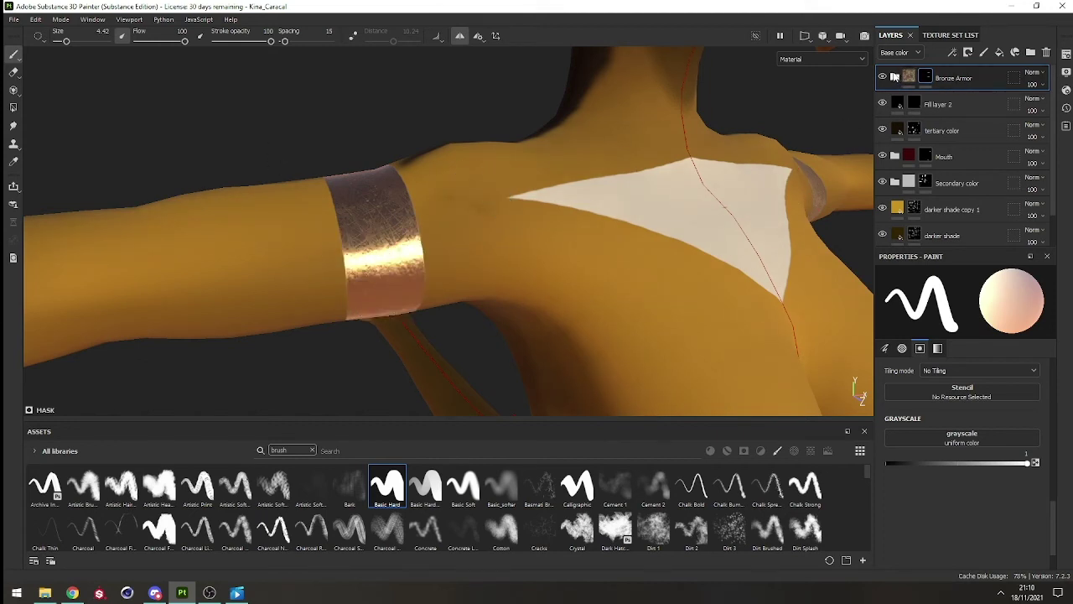
# Step: Examine the sublayers of the Bronze Armor group and the Base Metal fill's material properties, including height
pyautogui.click(895, 77)
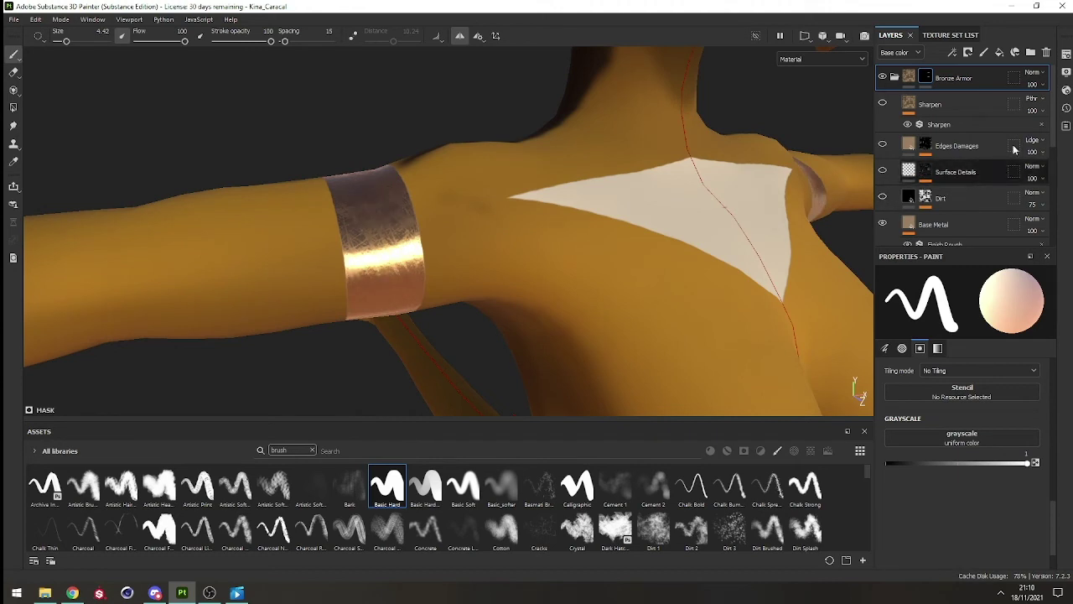
pyautogui.scroll(-2, 1048, 135)
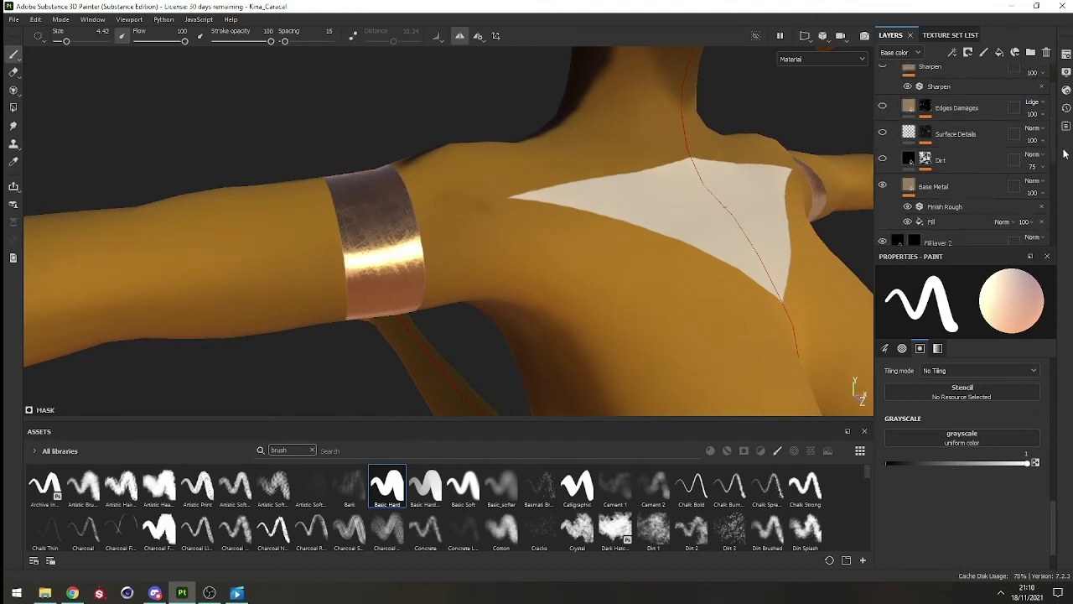
pyautogui.click(920, 163)
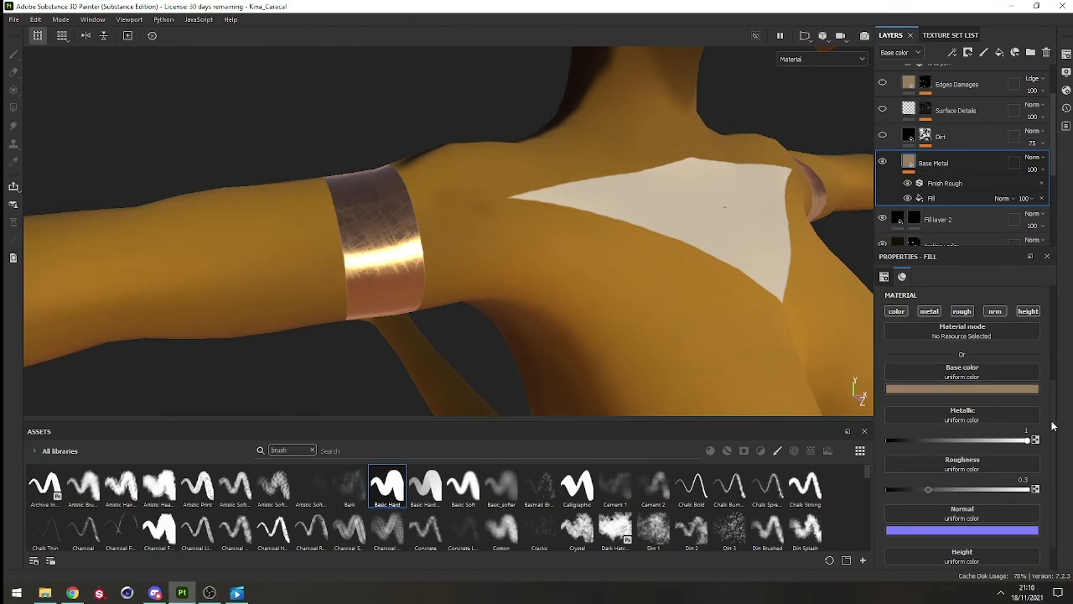
pyautogui.scroll(-1, 1053, 426)
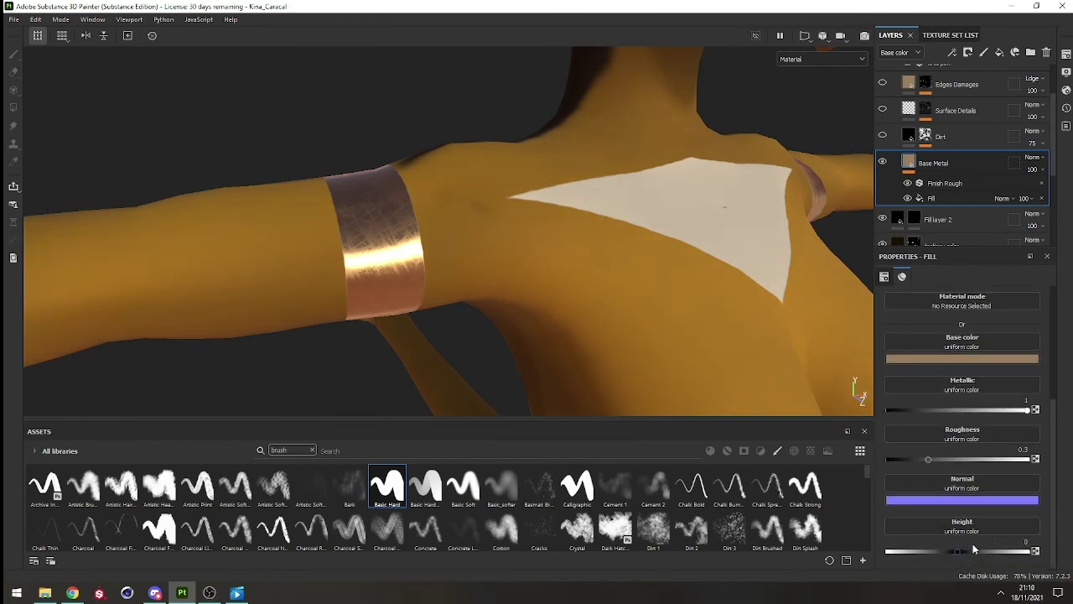
pyautogui.keyDown('alt'); pyautogui.moveTo(468, 225); pyautogui.dragTo(518, 260, button='middle'); pyautogui.keyUp('alt')
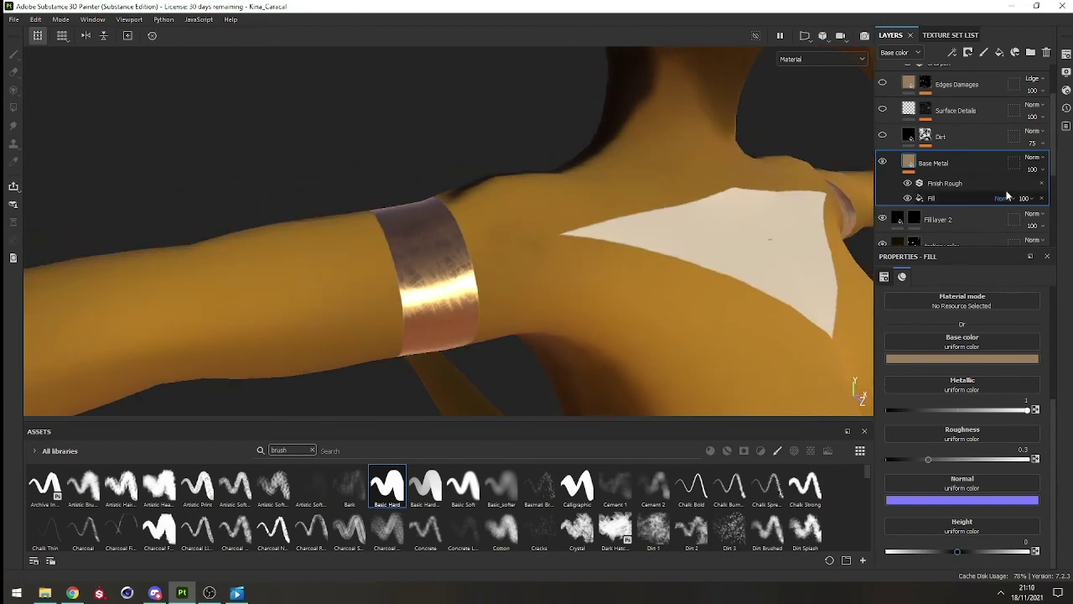
pyautogui.moveTo(1054, 135); pyautogui.dragTo(1054, 134)
pyautogui.scroll(5, 975, 81)
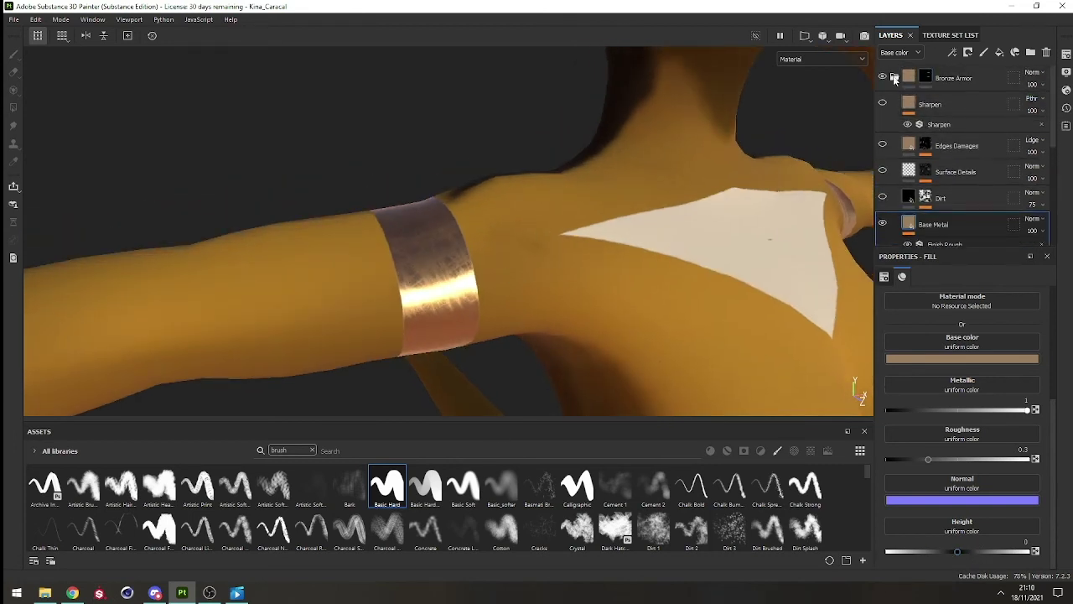
# Step: Collapse the Bronze Armor group and add two new fill layers above it
pyautogui.click(1004, 78)
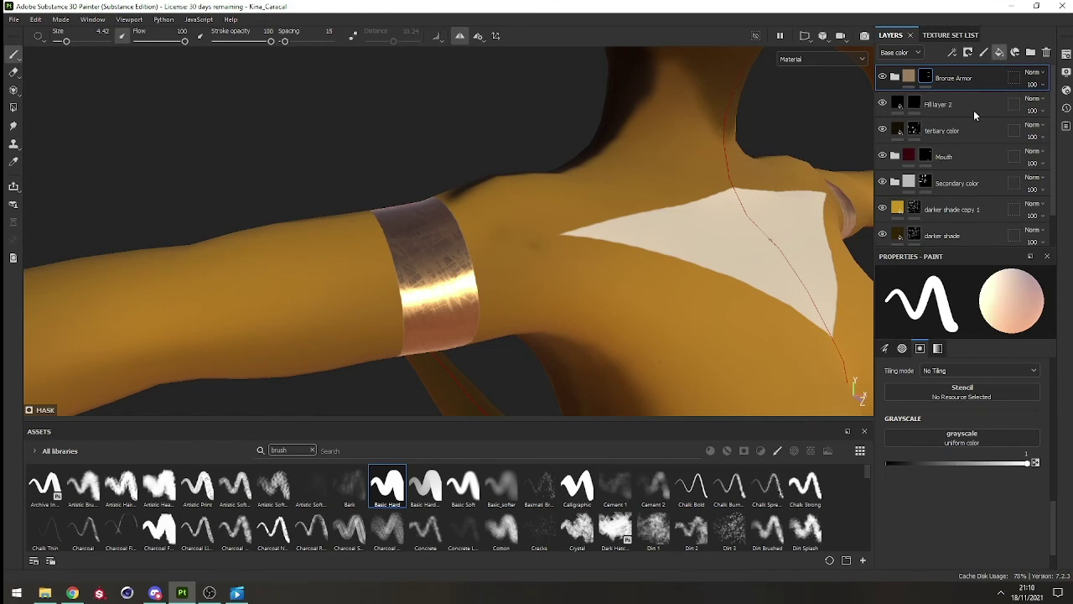
pyautogui.click(998, 52)
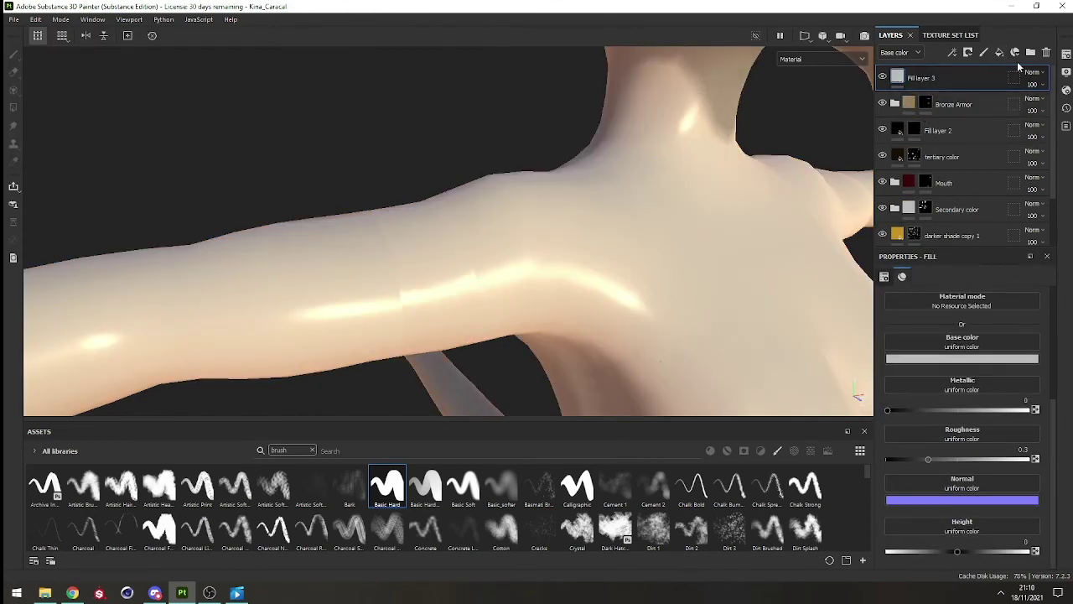
pyautogui.click(999, 53)
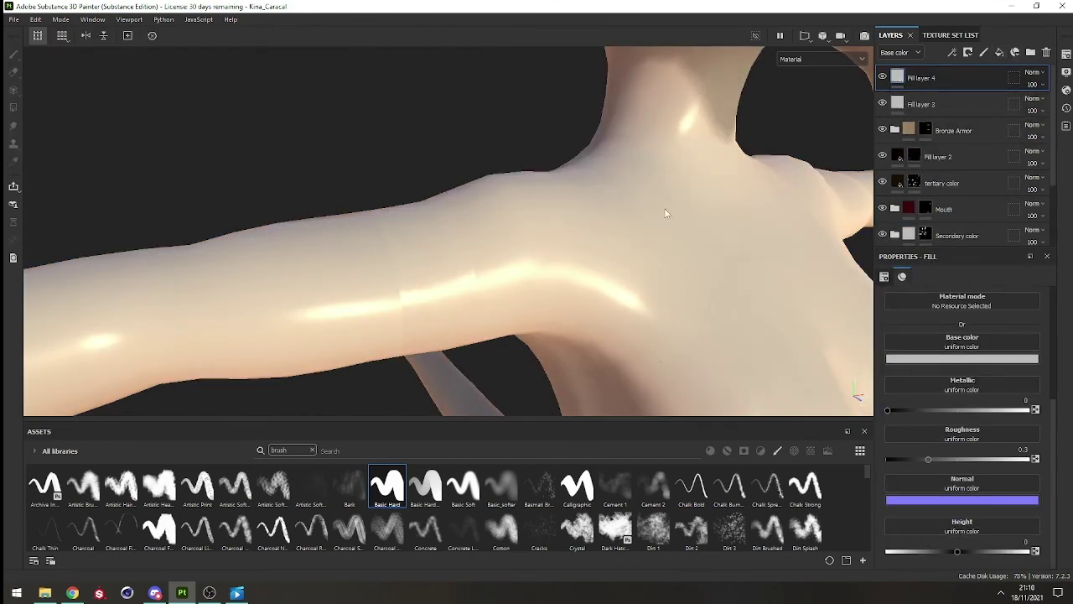
pyautogui.keyDown('alt'); pyautogui.moveTo(664, 212); pyautogui.dragTo(675, 250); pyautogui.keyUp('alt')
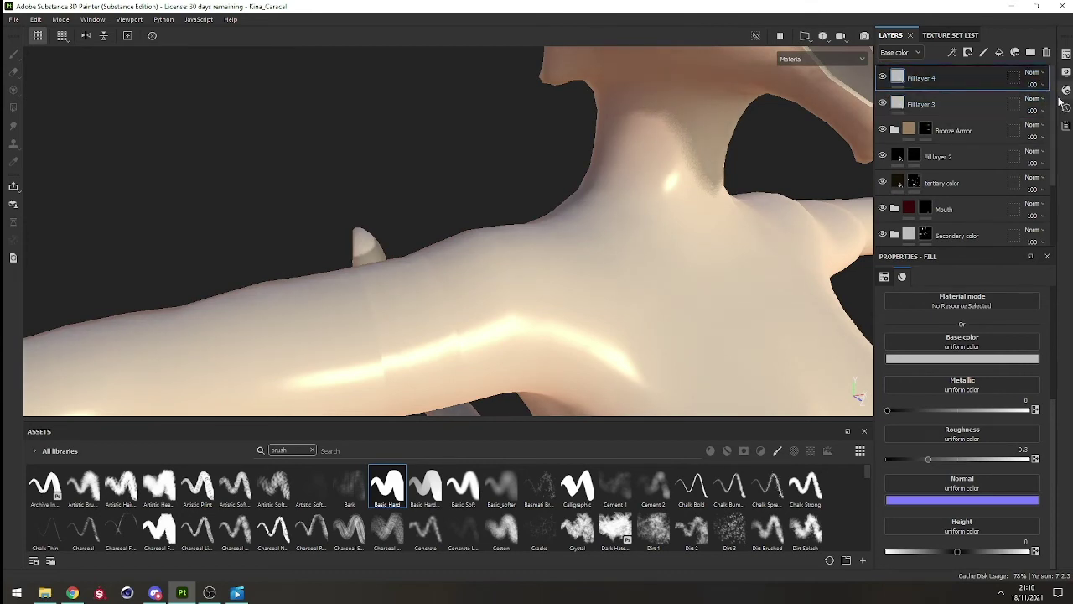
# Step: Delete all layers of the Body stack, from the top fill layer down to the base layer
pyautogui.scroll(-3, 964, 184)
pyautogui.keyDown('shift'); pyautogui.click(942, 225); pyautogui.keyUp('shift')
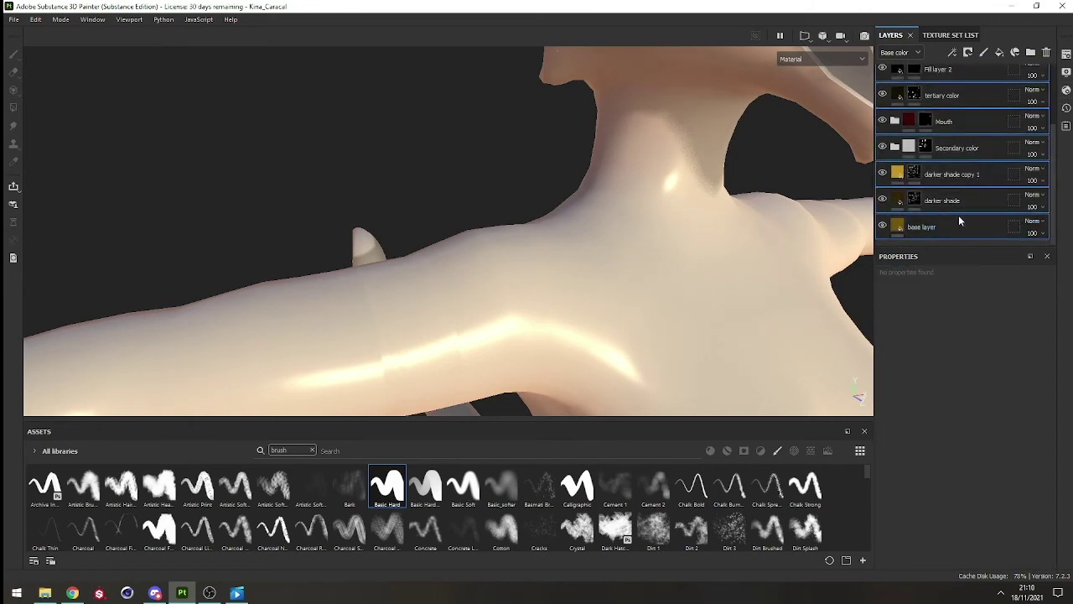
pyautogui.press('Delete')
pyautogui.scroll(-5, 522, 321)
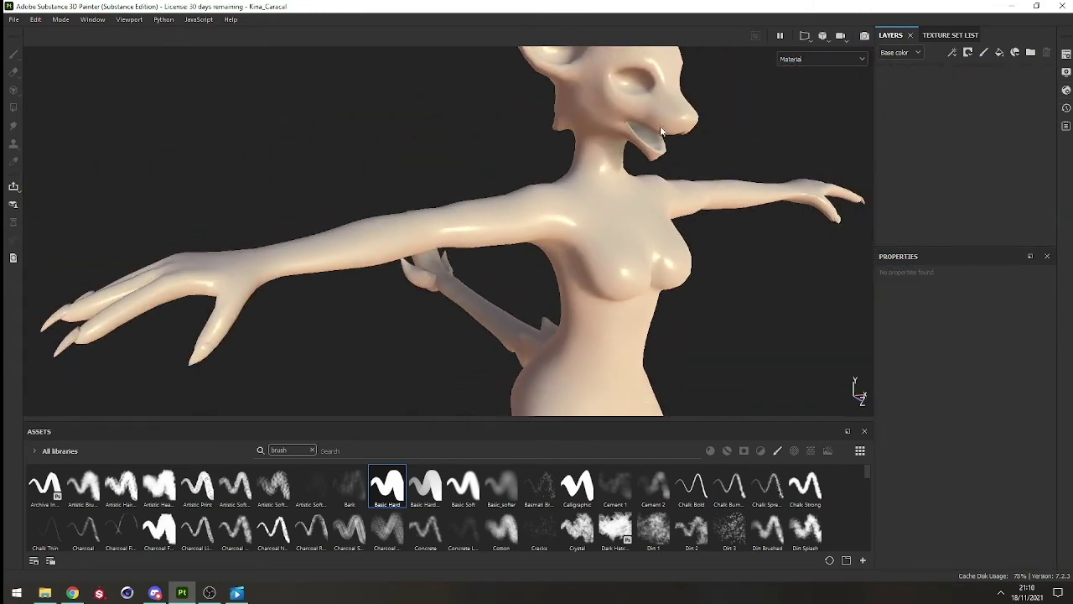
# Step: Add a fill layer with its height set to 0.5642 and give it a black mask
pyautogui.click(998, 54)
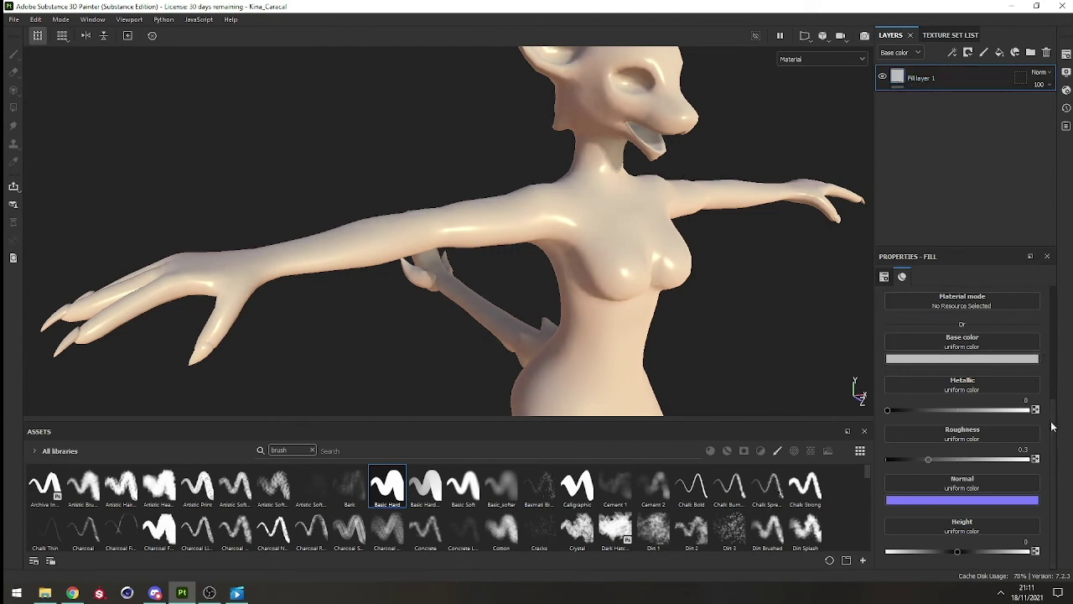
pyautogui.scroll(3, 1052, 427)
pyautogui.scroll(-3, 1058, 461)
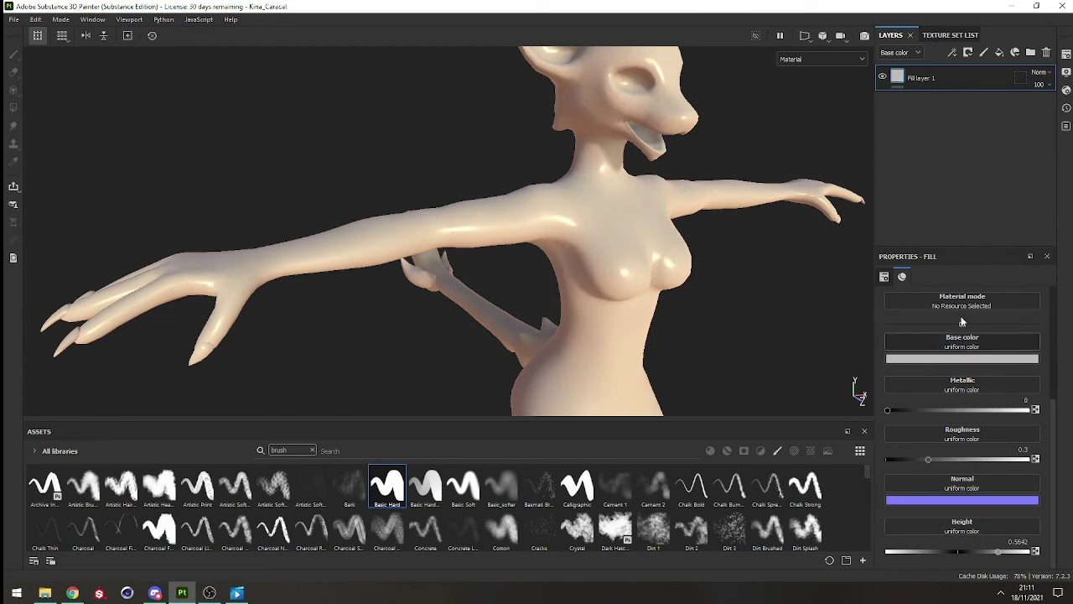
pyautogui.click(968, 52)
pyautogui.click(993, 84)
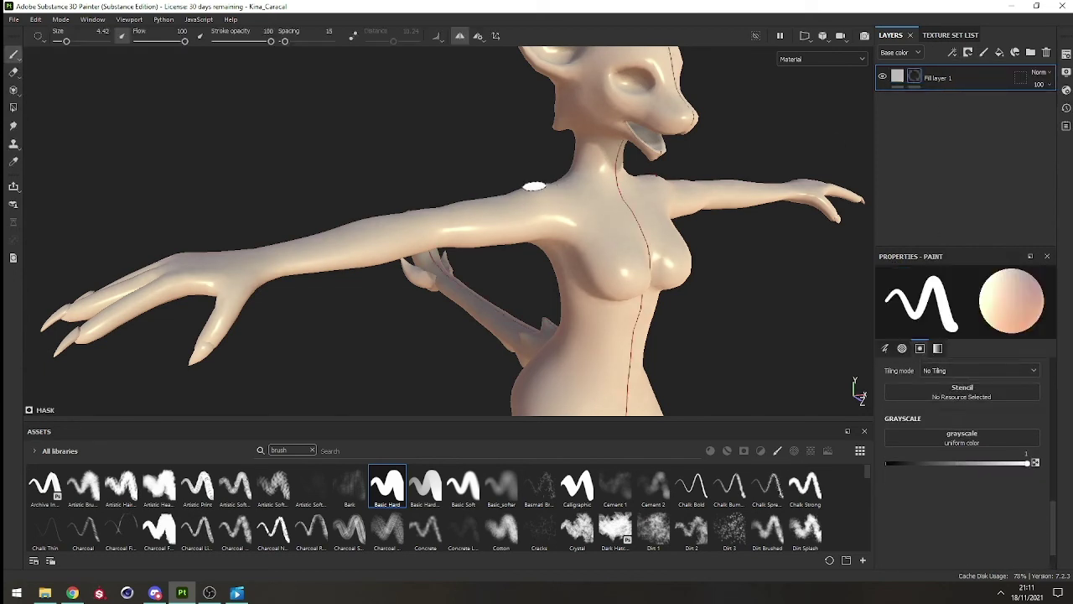
# Step: Paint a raised, wavy-edged shape across both shoulders and upper arms in the fill layer's mask at brush size 2.44
pyautogui.scroll(5, 534, 186)
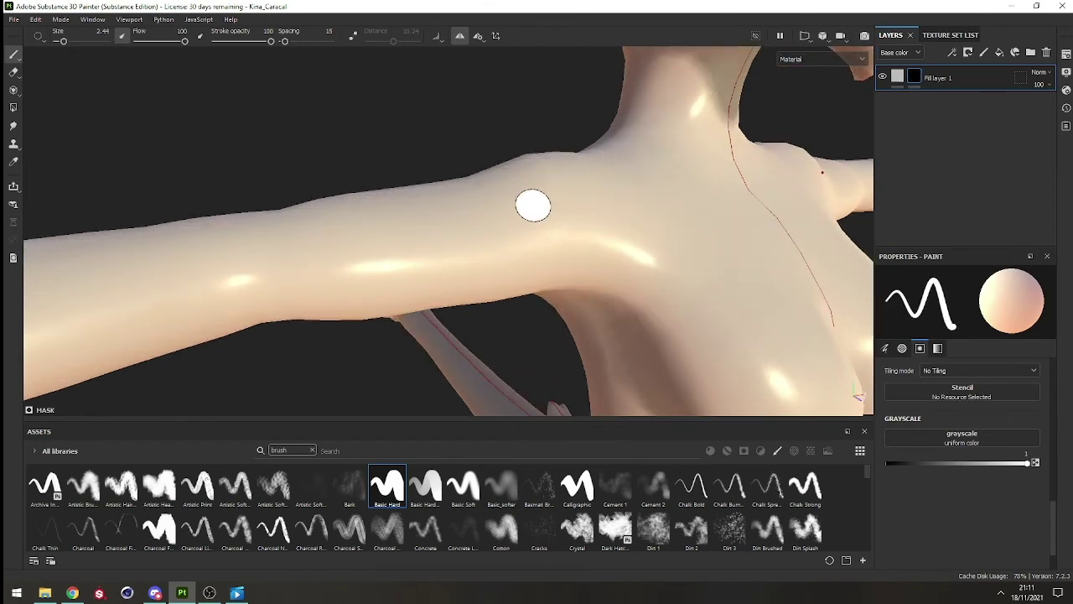
pyautogui.moveTo(610, 214)
pyautogui.keyDown('alt'); pyautogui.mouseDown()
pyautogui.moveTo(762, 280)
pyautogui.moveTo(704, 252)
pyautogui.moveTo(642, 246)
pyautogui.moveTo(631, 260)
pyautogui.moveTo(532, 148)
pyautogui.moveTo(628, 167)
pyautogui.mouseUp(); pyautogui.keyUp('alt')
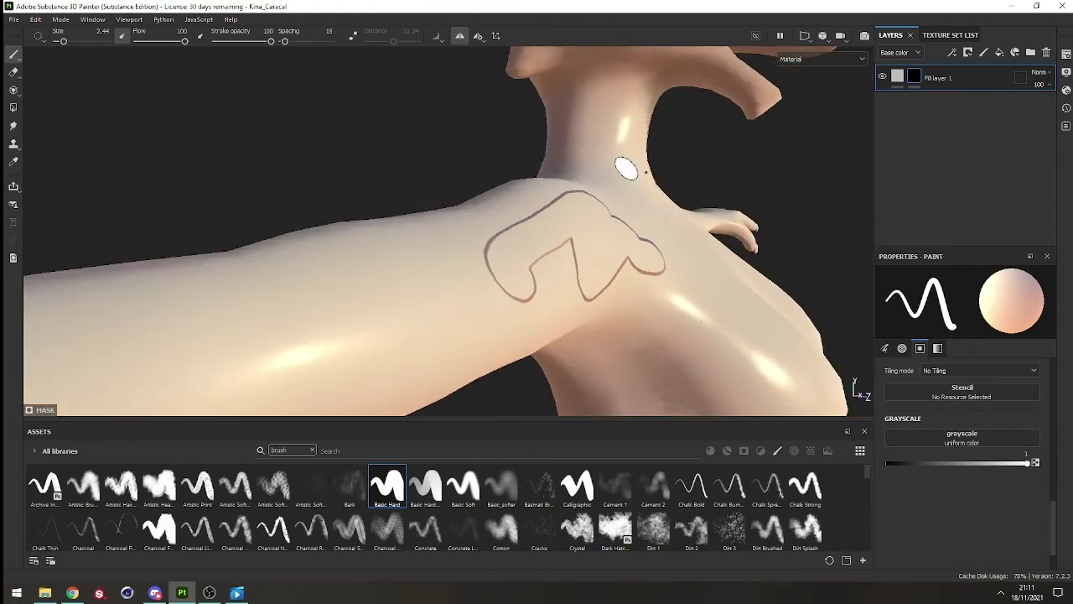
pyautogui.moveTo(556, 271)
pyautogui.keyDown('alt'); pyautogui.mouseDown()
pyautogui.moveTo(299, 226)
pyautogui.moveTo(349, 175)
pyautogui.moveTo(600, 225)
pyautogui.mouseUp(); pyautogui.keyUp('alt')
pyautogui.moveTo(597, 185)
pyautogui.mouseDown()
pyautogui.moveTo(579, 228)
pyautogui.moveTo(455, 210)
pyautogui.moveTo(579, 235)
pyautogui.moveTo(486, 146)
pyautogui.moveTo(485, 246)
pyautogui.mouseUp()
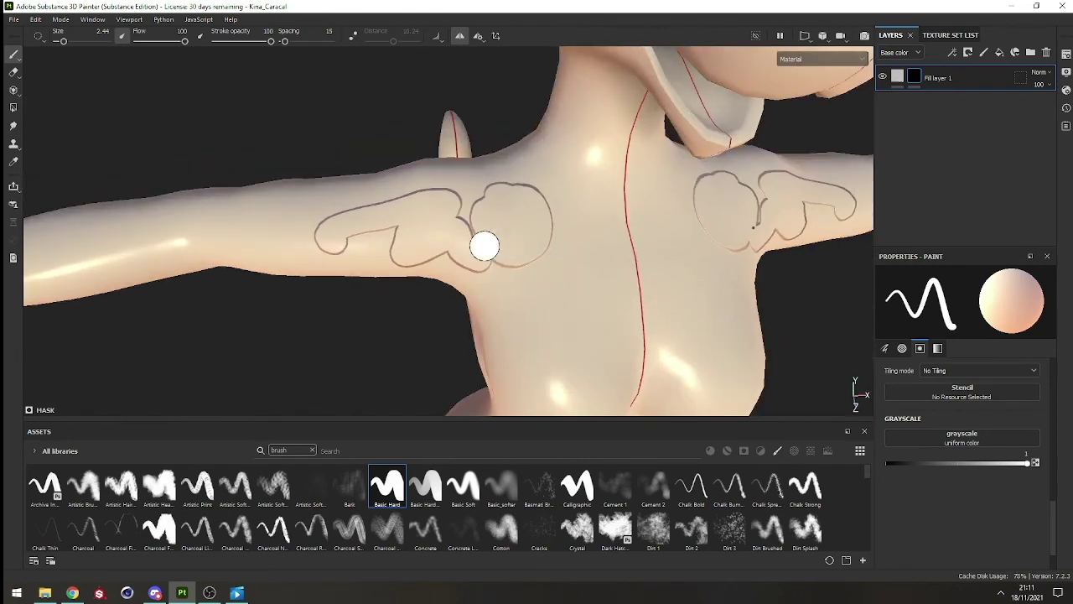
pyautogui.moveTo(750, 180)
pyautogui.keyDown('alt'); pyautogui.mouseDown()
pyautogui.moveTo(554, 232)
pyautogui.moveTo(637, 215)
pyautogui.moveTo(556, 177)
pyautogui.moveTo(443, 311)
pyautogui.moveTo(555, 239)
pyautogui.moveTo(470, 257)
pyautogui.moveTo(570, 259)
pyautogui.moveTo(319, 271)
pyautogui.moveTo(461, 114)
pyautogui.moveTo(457, 273)
pyautogui.moveTo(482, 275)
pyautogui.mouseUp(); pyautogui.keyUp('alt')
pyautogui.moveTo(482, 274)
pyautogui.keyDown('shift'); pyautogui.mouseDown(button='right')
pyautogui.moveTo(556, 280)
pyautogui.moveTo(501, 283)
pyautogui.moveTo(563, 294)
pyautogui.moveTo(513, 296)
pyautogui.mouseUp(button='right'); pyautogui.keyUp('shift')
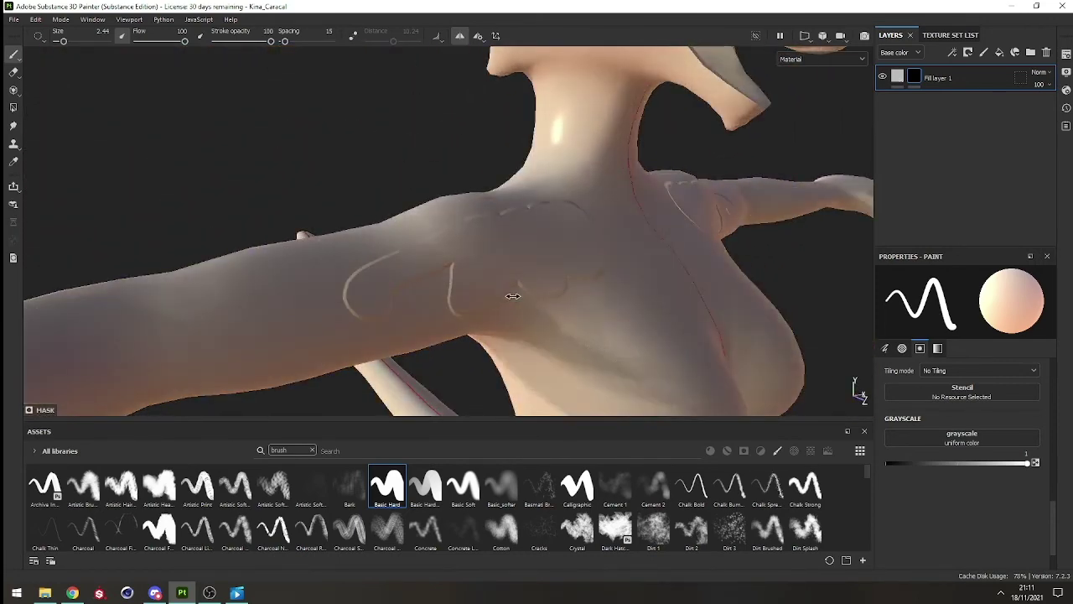
pyautogui.moveTo(513, 296)
pyautogui.keyDown('alt'); pyautogui.mouseDown()
pyautogui.moveTo(531, 300)
pyautogui.moveTo(425, 273)
pyautogui.moveTo(512, 232)
pyautogui.moveTo(515, 199)
pyautogui.mouseUp(); pyautogui.keyUp('alt')
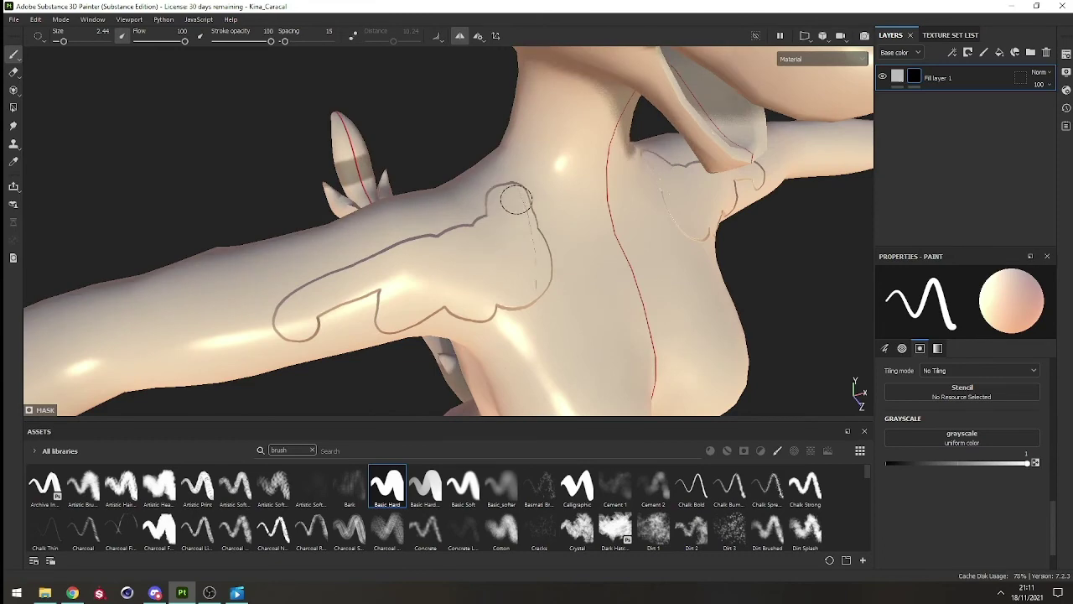
pyautogui.keyDown('alt'); pyautogui.moveTo(519, 312); pyautogui.dragTo(552, 249); pyautogui.keyUp('alt')
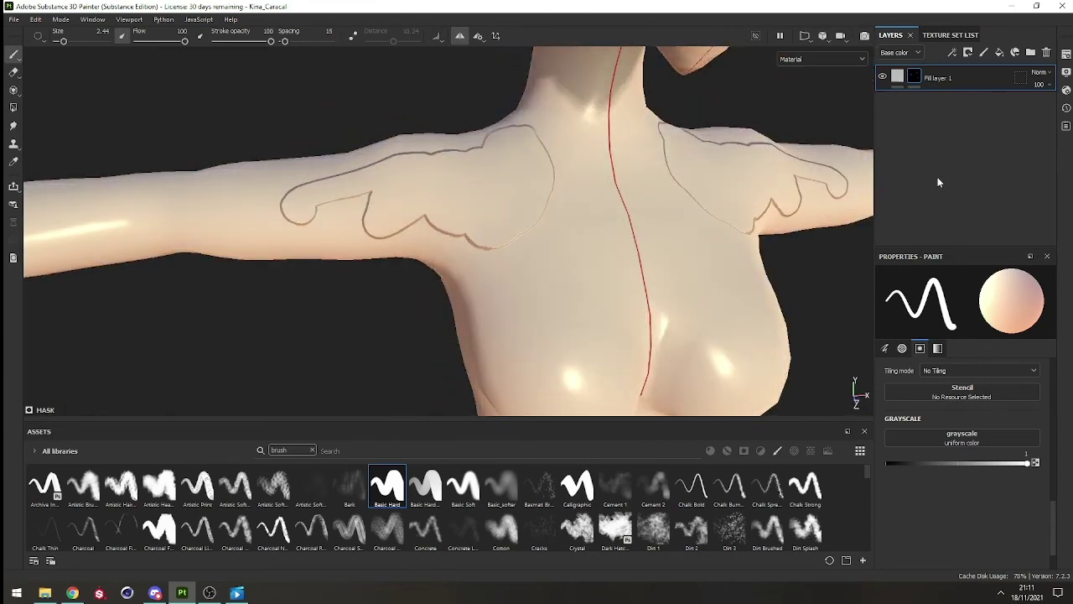
# Step: Undo the height painting, the layer deletion and the added fill layers back to the stack topped by Bronze Armor
pyautogui.hotkey('ctrl', 'z')
pyautogui.hotkey('ctrl', 'z')
pyautogui.hotkey('ctrl', 'z')
pyautogui.hotkey('ctrl', 'z')
pyautogui.hotkey('ctrl', 'z')
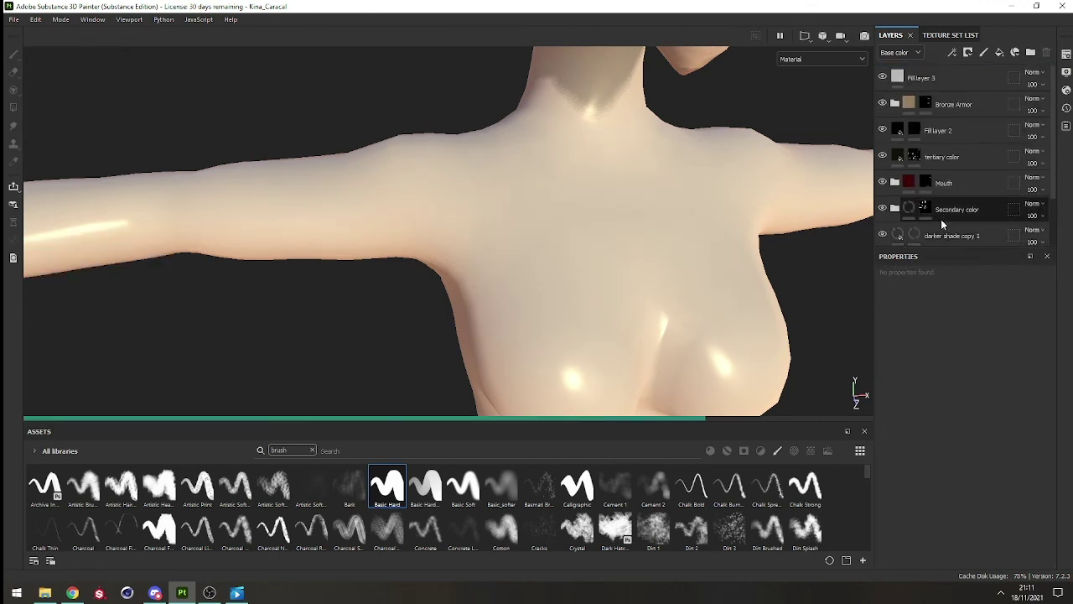
pyautogui.hotkey('ctrl', 'z')
# Step: Set the height of the Base Metal layer in the Bronze Armor group to 0.4864 to raise the armbands
pyautogui.keyDown('alt'); pyautogui.moveTo(451, 191); pyautogui.dragTo(578, 237, button='middle'); pyautogui.keyUp('alt')
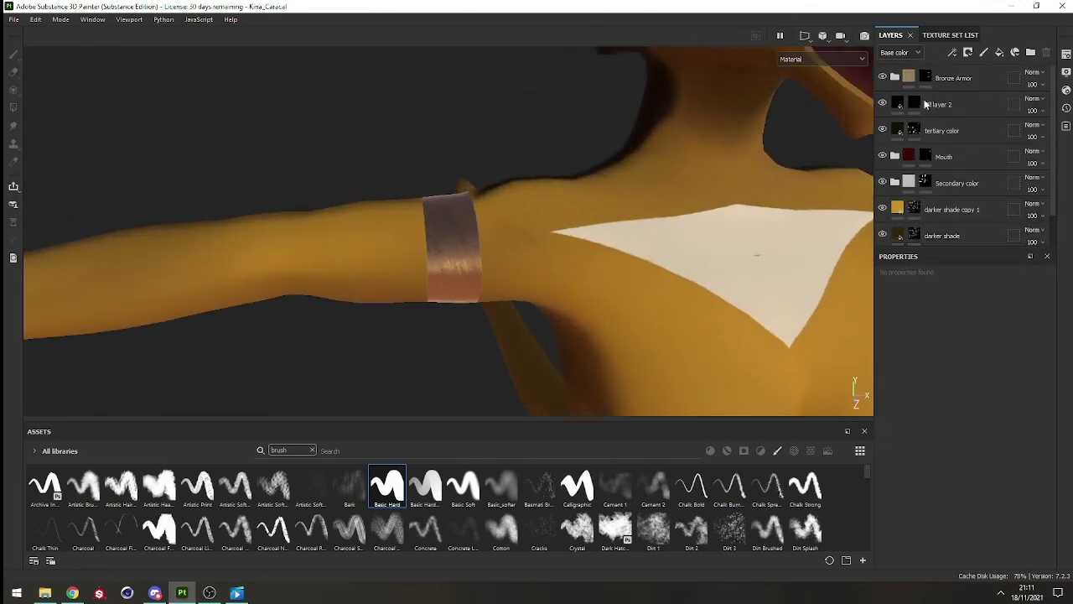
pyautogui.click(894, 78)
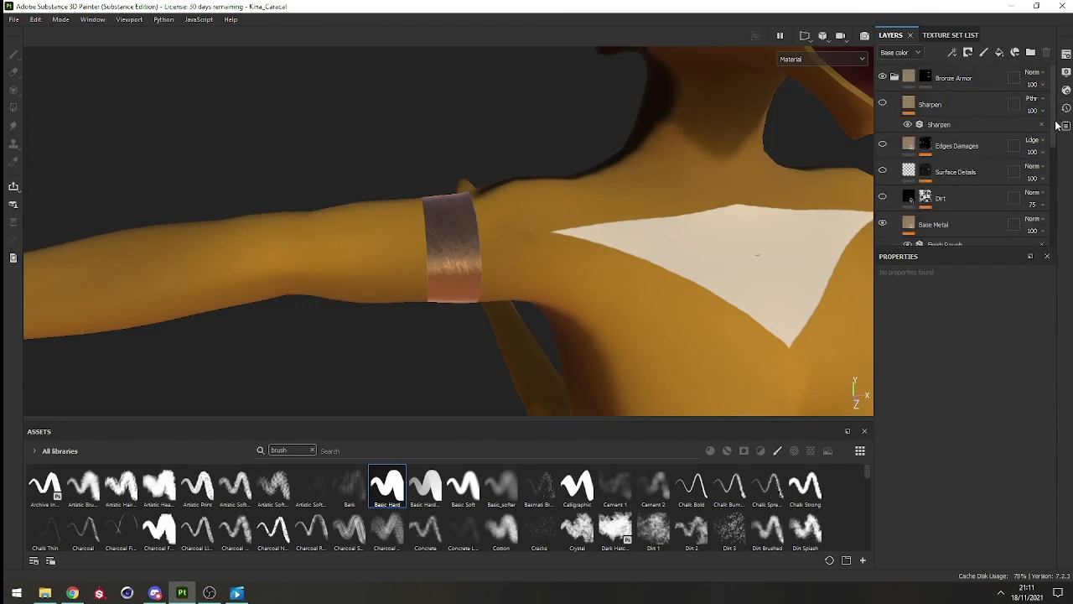
pyautogui.click(962, 222)
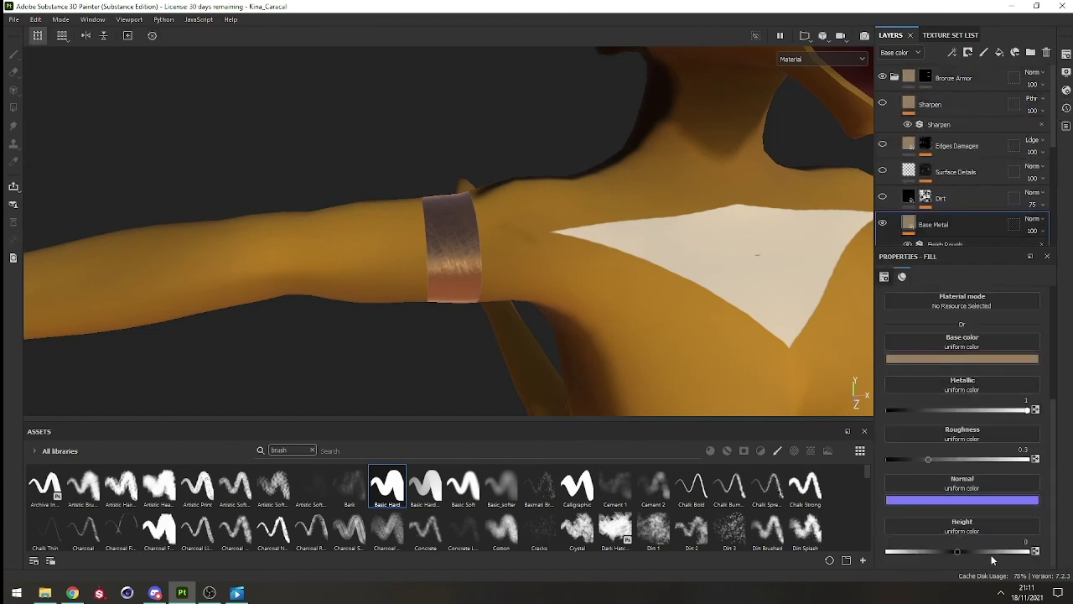
pyautogui.moveTo(982, 550); pyautogui.dragTo(988, 550)
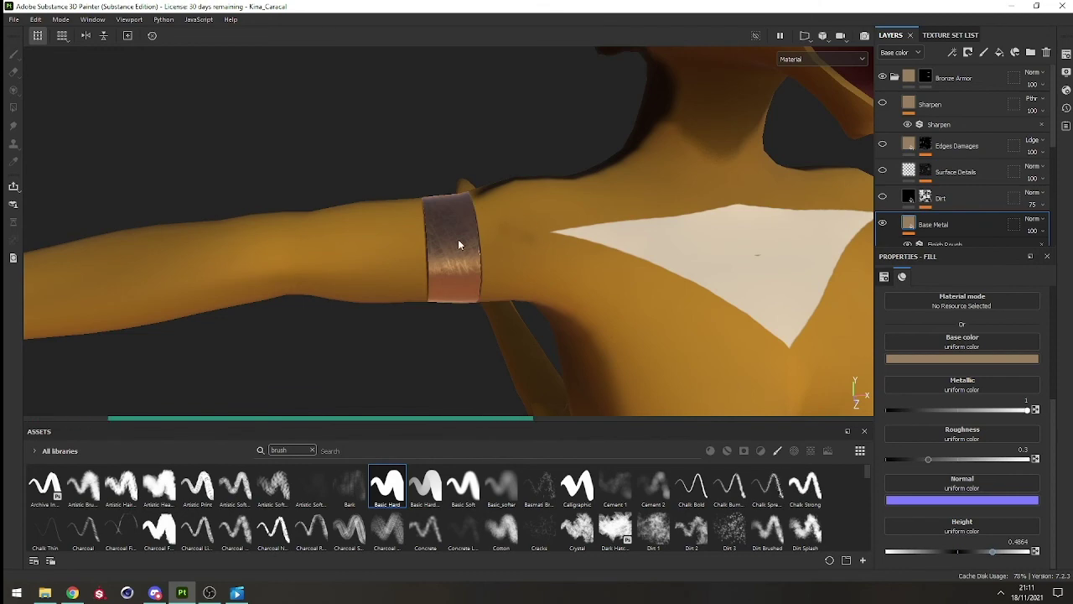
pyautogui.keyDown('alt'); pyautogui.moveTo(436, 251); pyautogui.dragTo(541, 193); pyautogui.keyUp('alt')
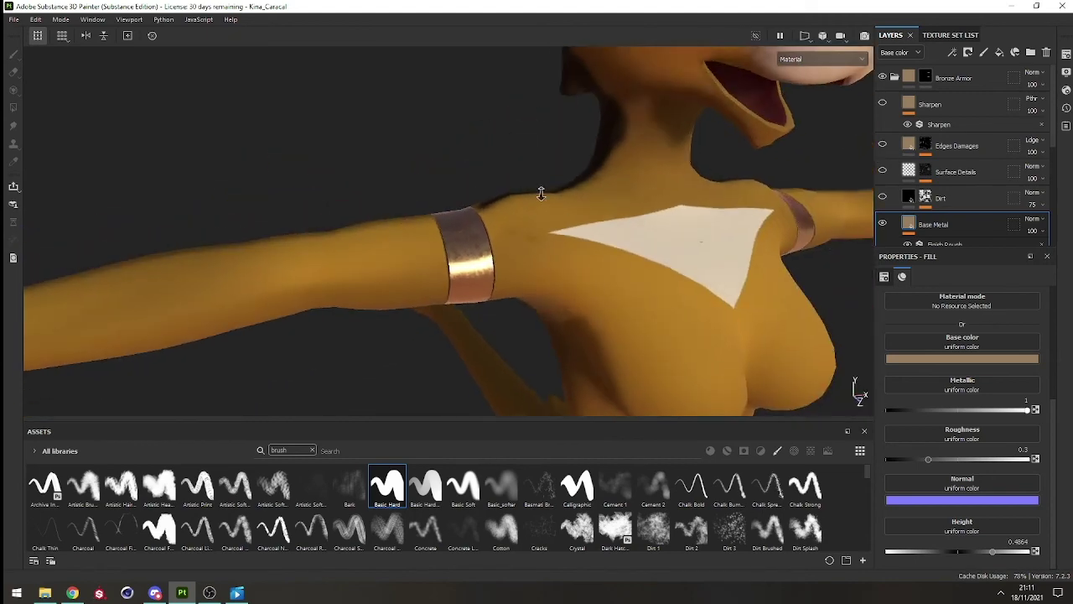
pyautogui.keyDown('alt'); pyautogui.moveTo(541, 193); pyautogui.dragTo(467, 213, button='right'); pyautogui.keyUp('alt')
pyautogui.keyDown('alt'); pyautogui.moveTo(467, 213); pyautogui.dragTo(635, 220); pyautogui.keyUp('alt')
pyautogui.keyDown('alt'); pyautogui.moveTo(635, 221); pyautogui.dragTo(537, 205, button='right'); pyautogui.keyUp('alt')
pyautogui.keyDown('alt'); pyautogui.moveTo(536, 205); pyautogui.dragTo(570, 239, button='middle'); pyautogui.keyUp('alt')
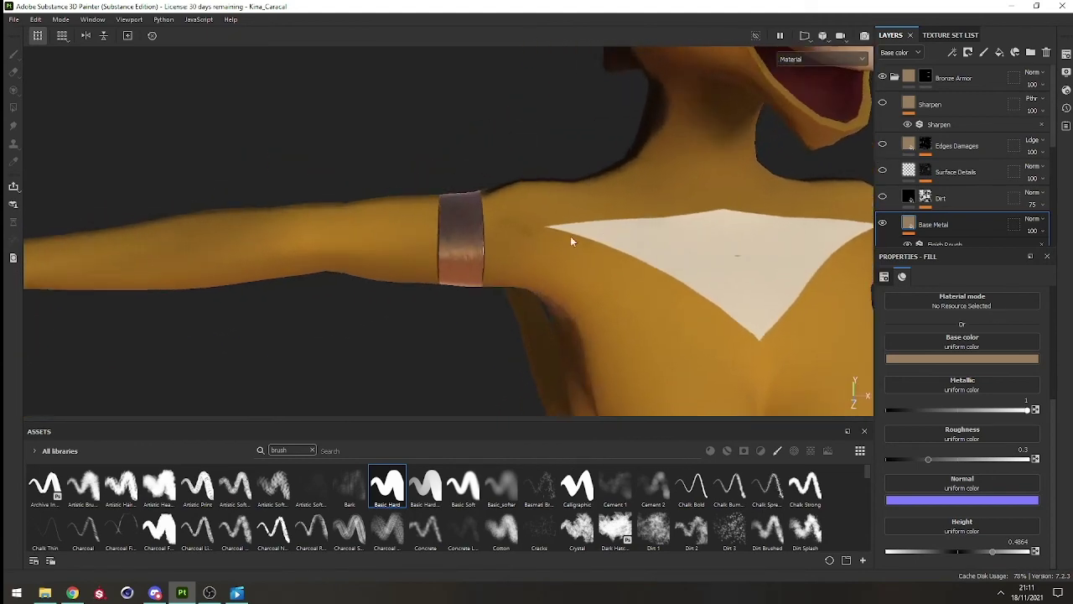
pyautogui.keyDown('alt'); pyautogui.moveTo(571, 241); pyautogui.dragTo(396, 280); pyautogui.keyUp('alt')
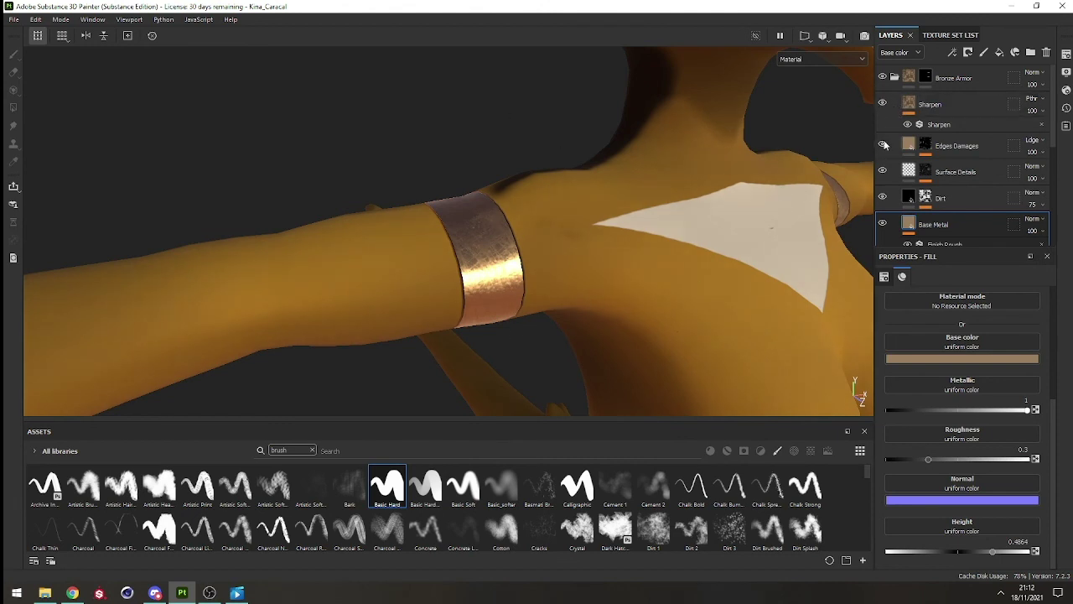
# Step: Examine the Dirt, Surface Details, Edges Damages and Sharpen layers inside the Bronze Armor group
pyautogui.click(902, 201)
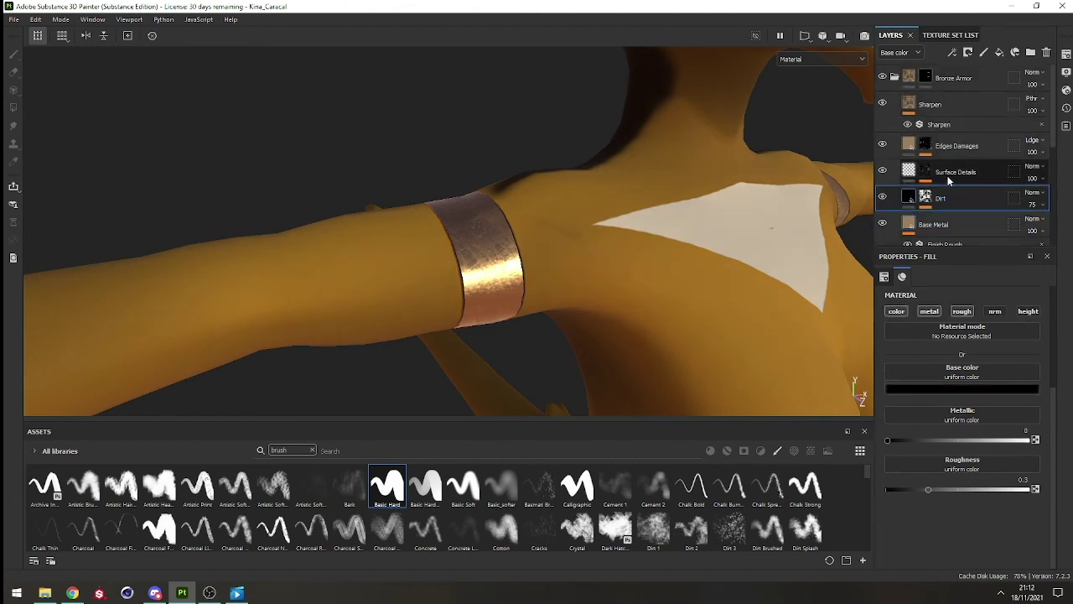
pyautogui.click(956, 145)
pyautogui.click(953, 107)
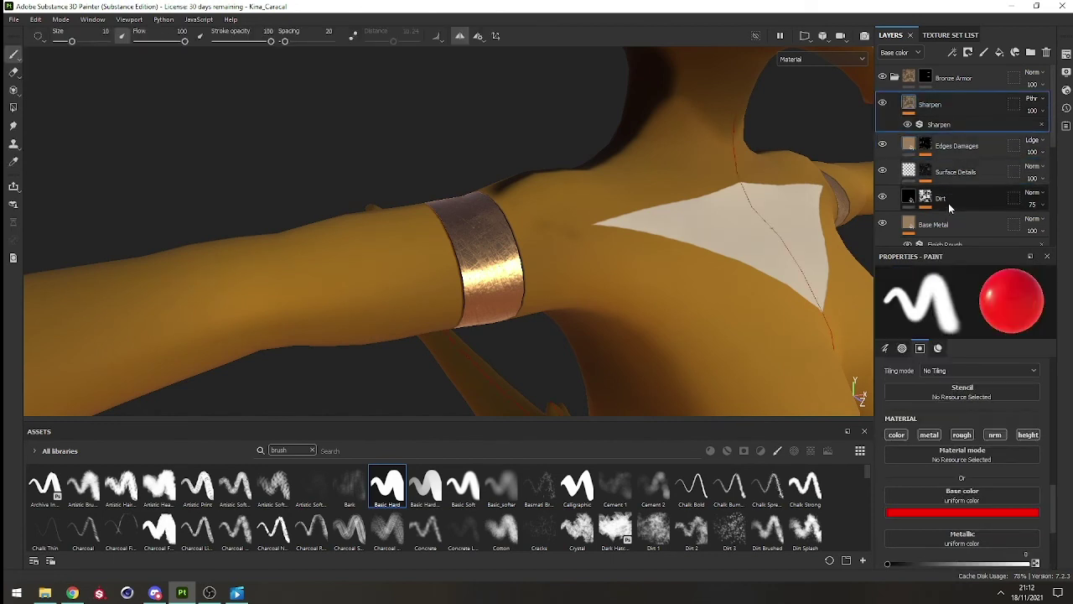
pyautogui.click(954, 193)
pyautogui.click(959, 169)
pyautogui.click(961, 143)
pyautogui.click(937, 106)
pyautogui.click(958, 171)
pyautogui.click(972, 147)
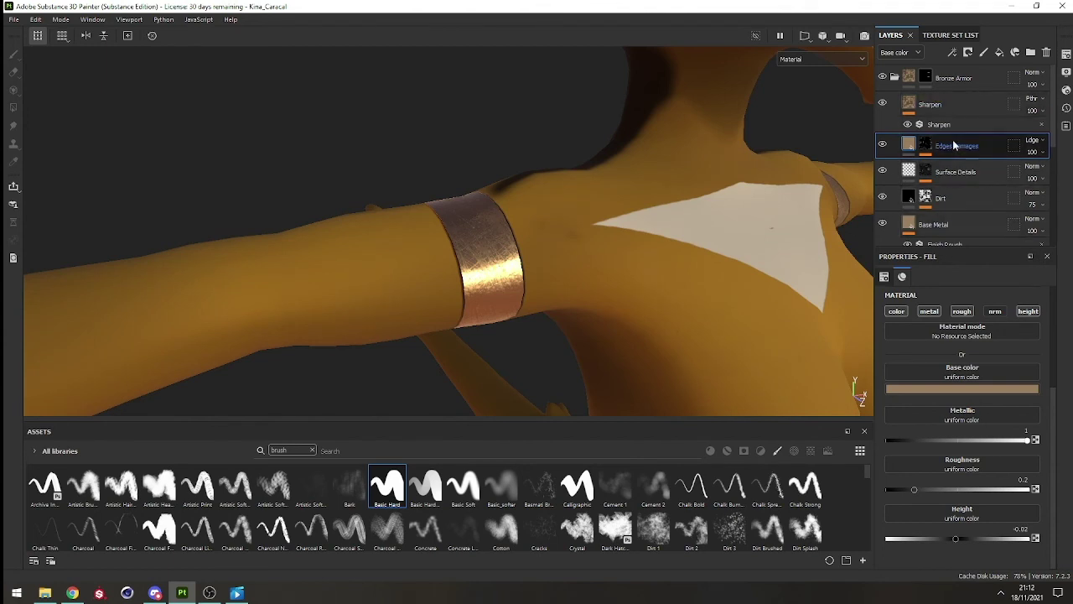
pyautogui.click(894, 78)
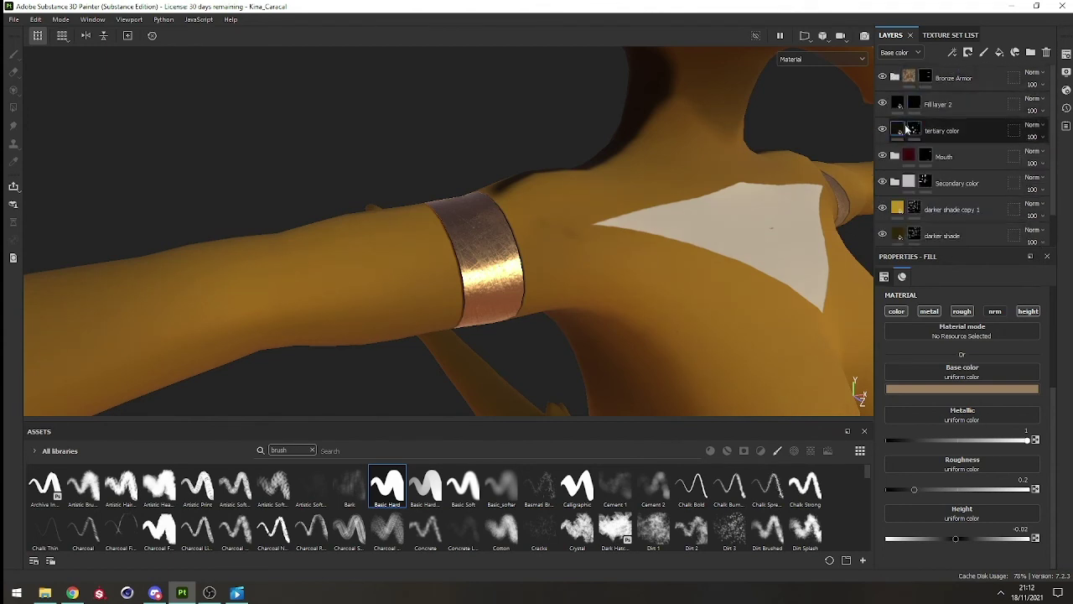
pyautogui.click(902, 77)
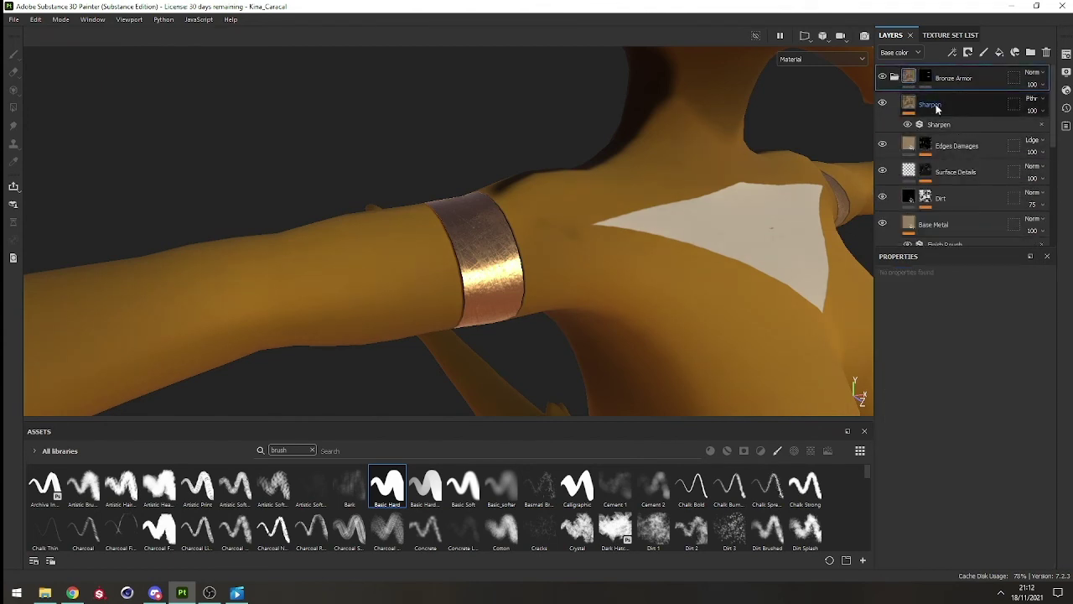
pyautogui.click(935, 104)
pyautogui.click(895, 78)
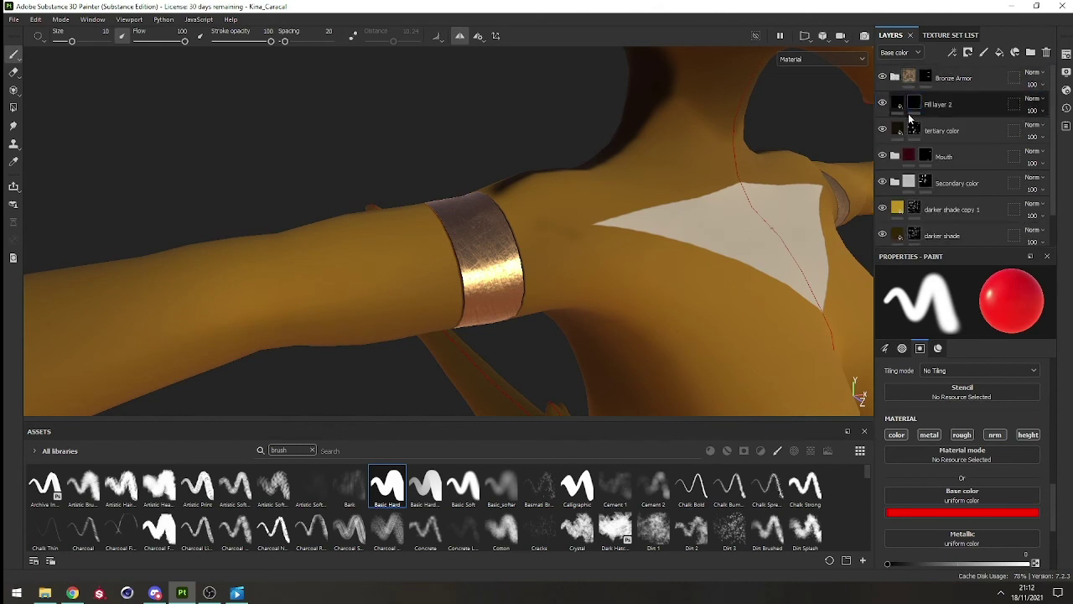
# Step: Paint a curved, pointed extension from the armband down the upper arm in the Bronze Armor mask at brush size 1.71, trimming its edges with black
pyautogui.keyDown('alt'); pyautogui.moveTo(683, 301); pyautogui.dragTo(486, 288); pyautogui.keyUp('alt')
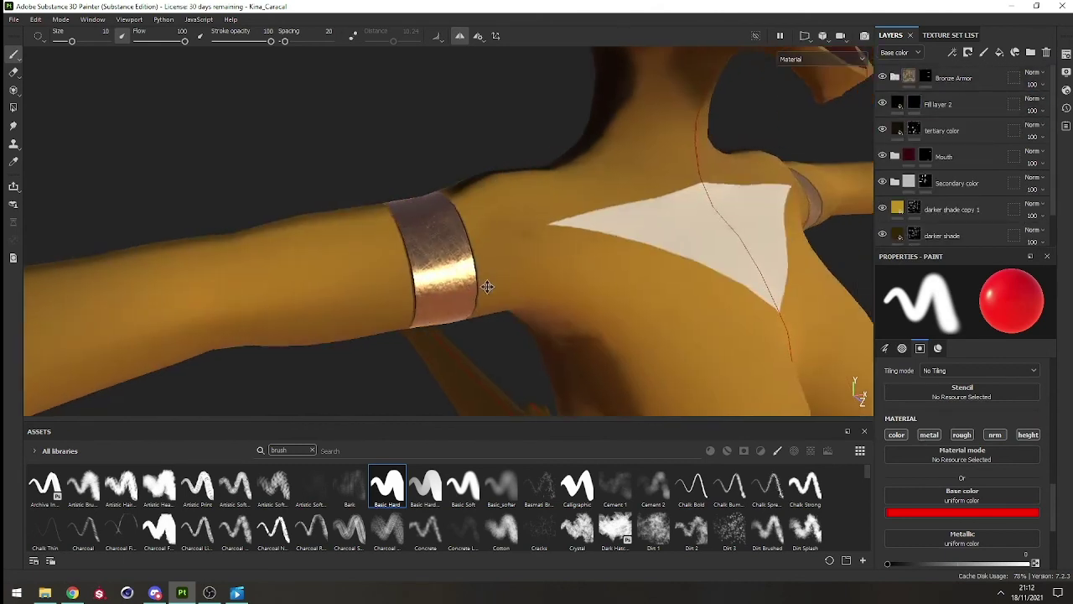
pyautogui.scroll(-3, 486, 288)
pyautogui.click(926, 78)
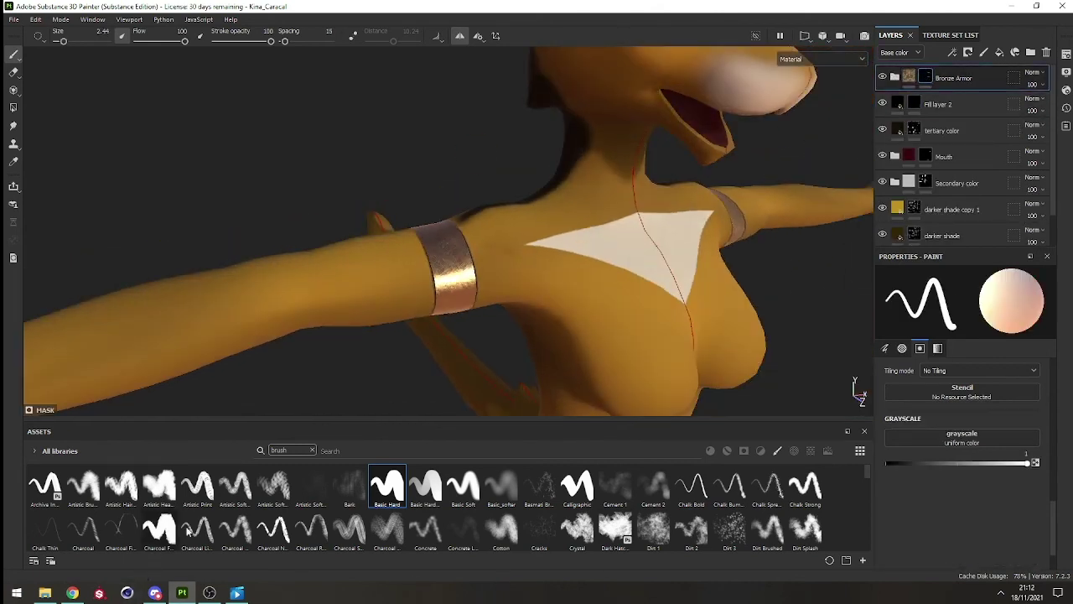
pyautogui.keyDown('ctrl'); pyautogui.moveTo(424, 236); pyautogui.dragTo(371, 237, button='right'); pyautogui.keyUp('ctrl')
pyautogui.press('d')
pyautogui.moveTo(413, 267)
pyautogui.keyDown('alt'); pyautogui.mouseDown()
pyautogui.moveTo(457, 270)
pyautogui.moveTo(499, 314)
pyautogui.mouseUp(); pyautogui.keyUp('alt')
pyautogui.keyDown('alt'); pyautogui.moveTo(500, 315); pyautogui.dragTo(513, 333, button='right'); pyautogui.keyUp('alt')
pyautogui.moveTo(513, 333)
pyautogui.keyDown('alt'); pyautogui.mouseDown()
pyautogui.moveTo(462, 213)
pyautogui.moveTo(360, 220)
pyautogui.moveTo(327, 248)
pyautogui.moveTo(324, 335)
pyautogui.moveTo(359, 269)
pyautogui.moveTo(411, 243)
pyautogui.moveTo(339, 266)
pyautogui.moveTo(397, 225)
pyautogui.moveTo(408, 306)
pyautogui.mouseUp(); pyautogui.keyUp('alt')
pyautogui.press('x')
pyautogui.press('x')
pyautogui.press('x')
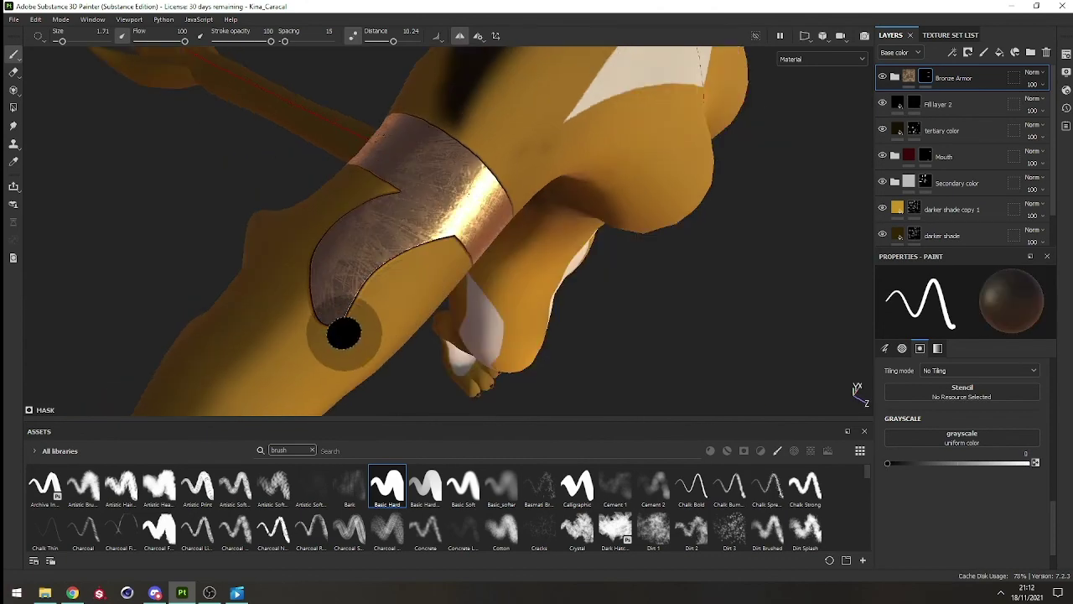
pyautogui.moveTo(329, 342); pyautogui.dragTo(368, 276)
pyautogui.moveTo(473, 278)
pyautogui.keyDown('alt'); pyautogui.mouseDown()
pyautogui.moveTo(587, 287)
pyautogui.moveTo(335, 316)
pyautogui.moveTo(359, 210)
pyautogui.moveTo(249, 174)
pyautogui.moveTo(431, 227)
pyautogui.mouseUp(); pyautogui.keyUp('alt')
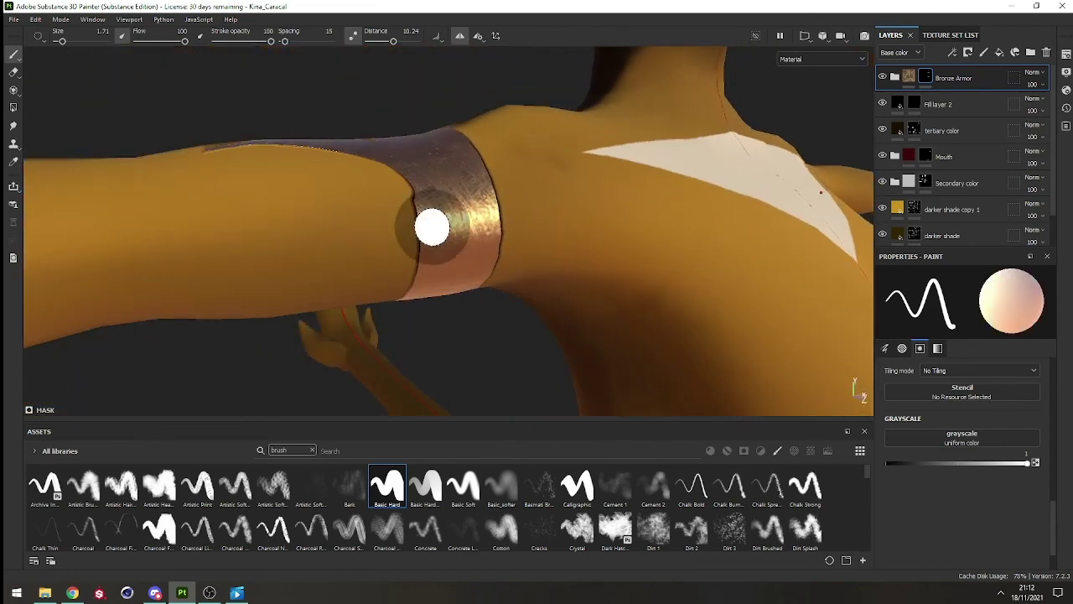
pyautogui.keyDown('alt'); pyautogui.moveTo(360, 133); pyautogui.dragTo(820, 24); pyautogui.keyUp('alt')
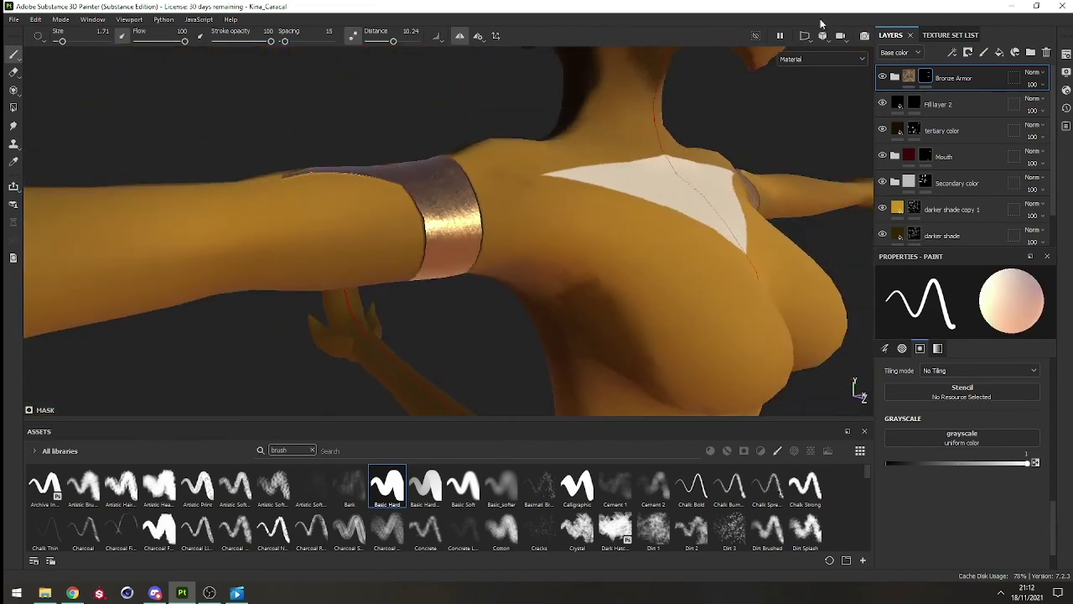
# Step: Make the Props texture set visible and inspect the whole character with its outfit
pyautogui.click(954, 33)
pyautogui.click(882, 77)
pyautogui.keyDown('alt'); pyautogui.moveTo(673, 178); pyautogui.dragTo(473, 188, button='right'); pyautogui.keyUp('alt')
pyautogui.keyDown('alt'); pyautogui.moveTo(473, 188); pyautogui.dragTo(587, 209); pyautogui.keyUp('alt')
pyautogui.scroll(-3, 411, 216)
pyautogui.keyDown('alt'); pyautogui.moveTo(411, 217); pyautogui.dragTo(459, 201); pyautogui.keyUp('alt')
pyautogui.scroll(-3, 513, 219)
pyautogui.keyDown('alt'); pyautogui.moveTo(460, 201); pyautogui.dragTo(480, 229, button='middle'); pyautogui.keyUp('alt')
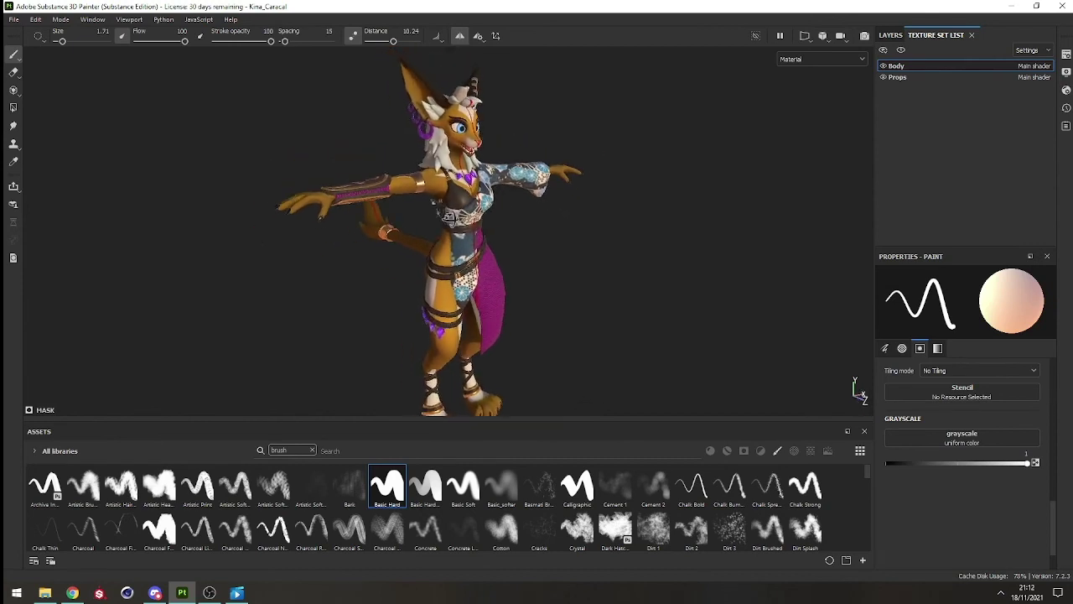
pyautogui.keyDown('alt'); pyautogui.moveTo(480, 229); pyautogui.dragTo(472, 252); pyautogui.keyUp('alt')
pyautogui.keyDown('alt'); pyautogui.moveTo(570, 247); pyautogui.dragTo(437, 195); pyautogui.keyUp('alt')
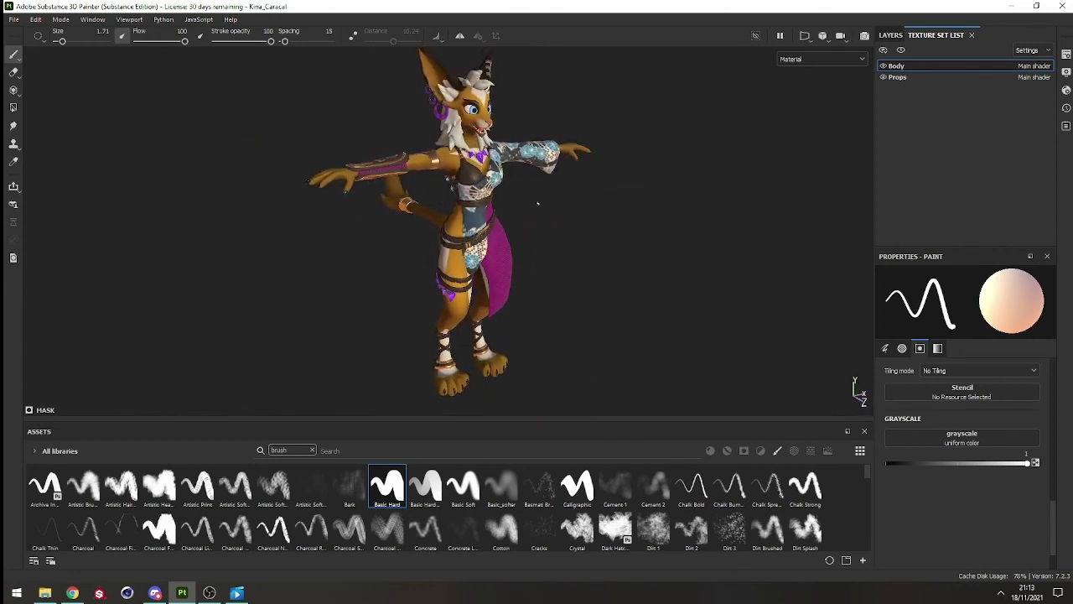
# Step: Open the texture export and set its output directory to a new folder named tutorial inside the Kina textures folder
pyautogui.click(14, 19)
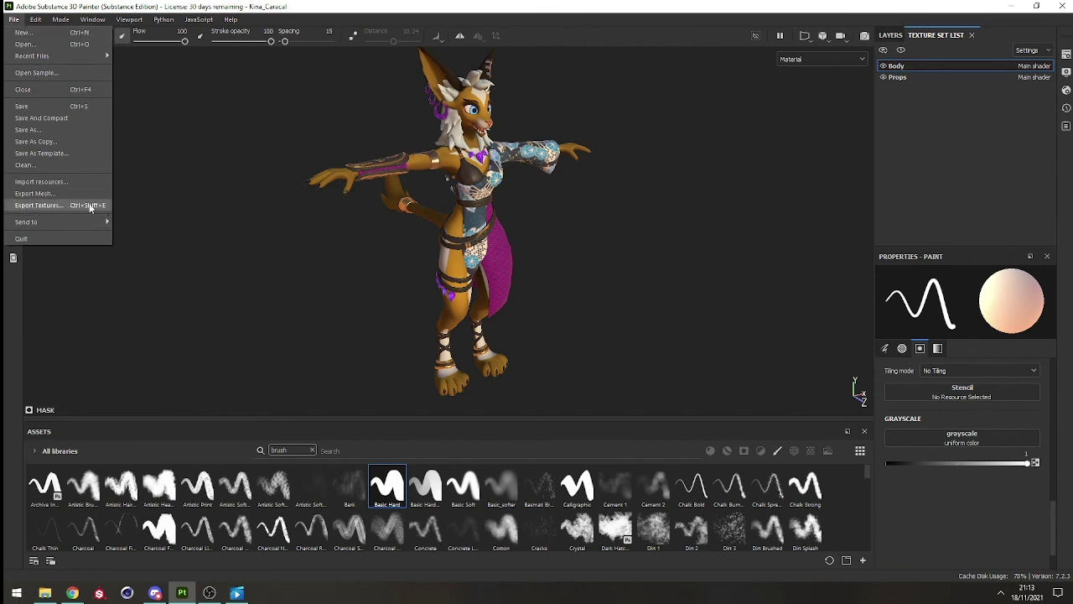
pyautogui.click(63, 206)
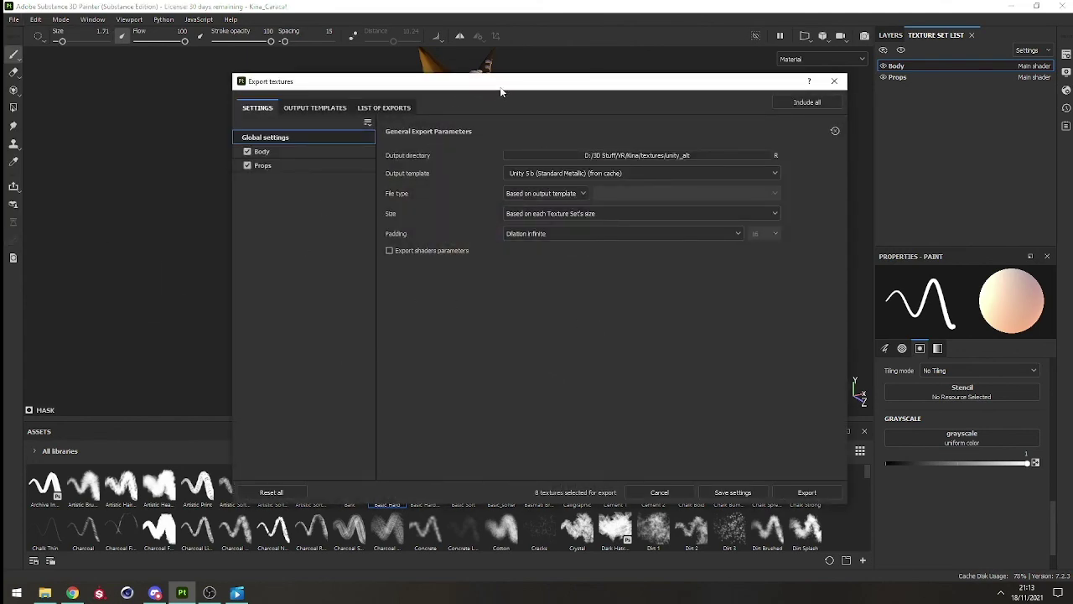
pyautogui.moveTo(501, 92); pyautogui.dragTo(414, 76)
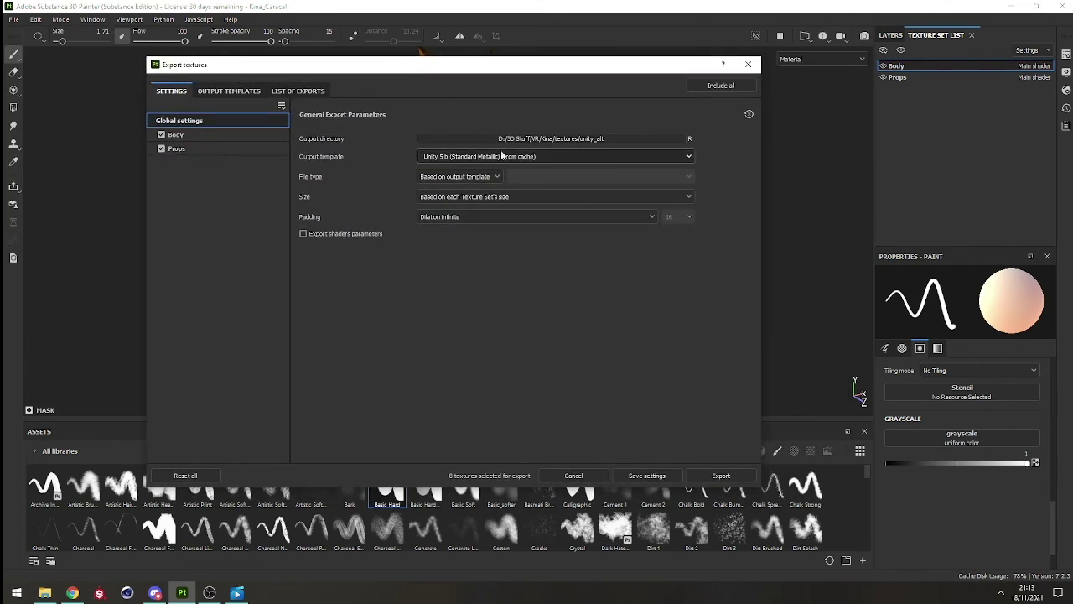
pyautogui.click(585, 141)
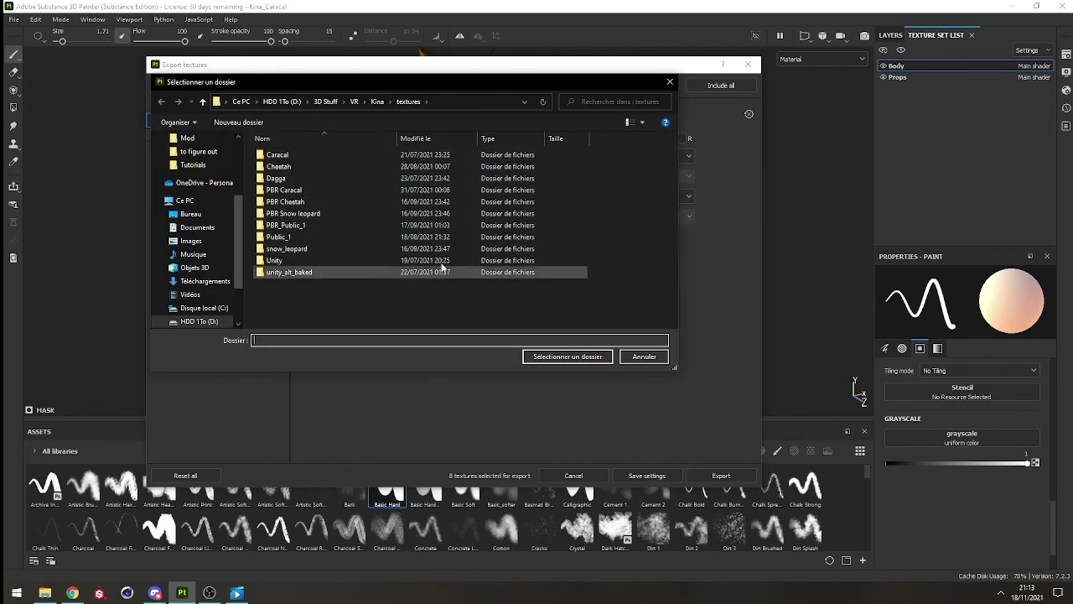
pyautogui.click(243, 123)
pyautogui.write('tut')
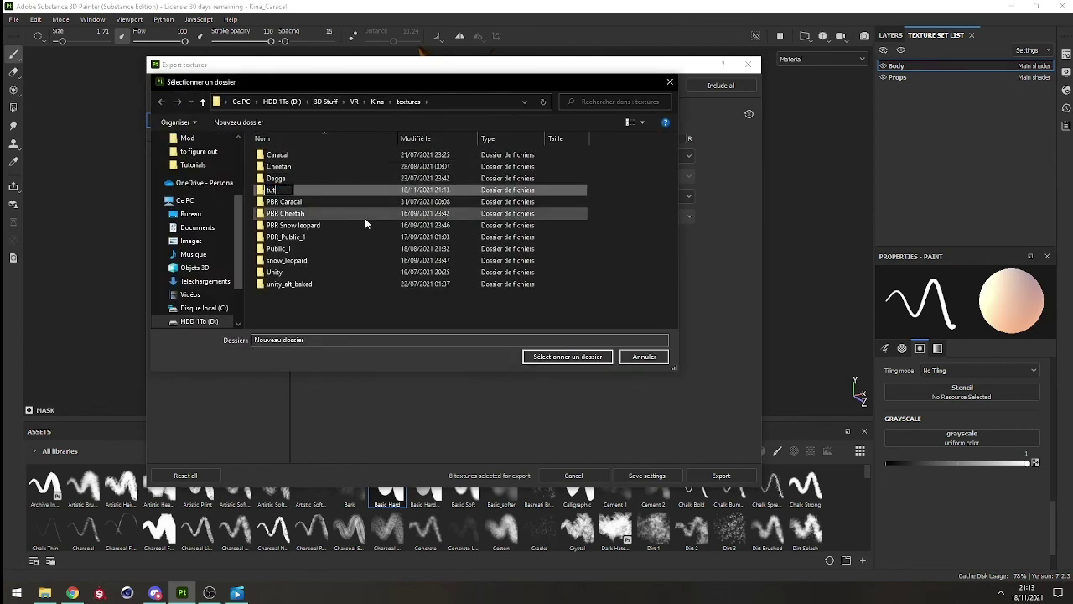
pyautogui.write('orial')
pyautogui.press('Return')
pyautogui.doubleClick(285, 260)
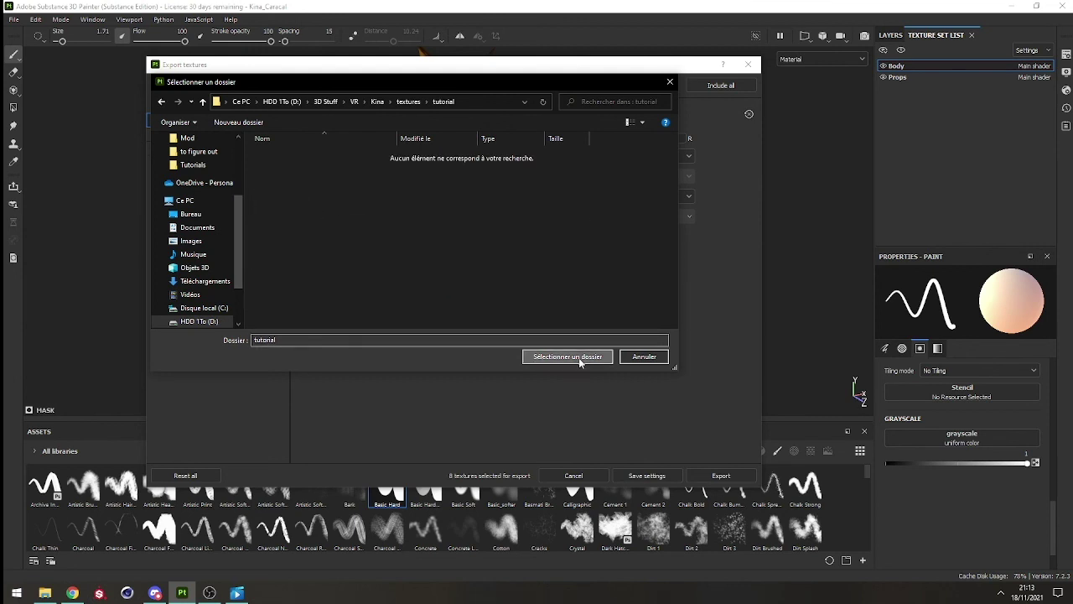
pyautogui.click(568, 357)
# Step: Export the Body and Props textures with the Unity Universal Render Pipeline (Metallic Standard) template at size 4096
pyautogui.click(495, 156)
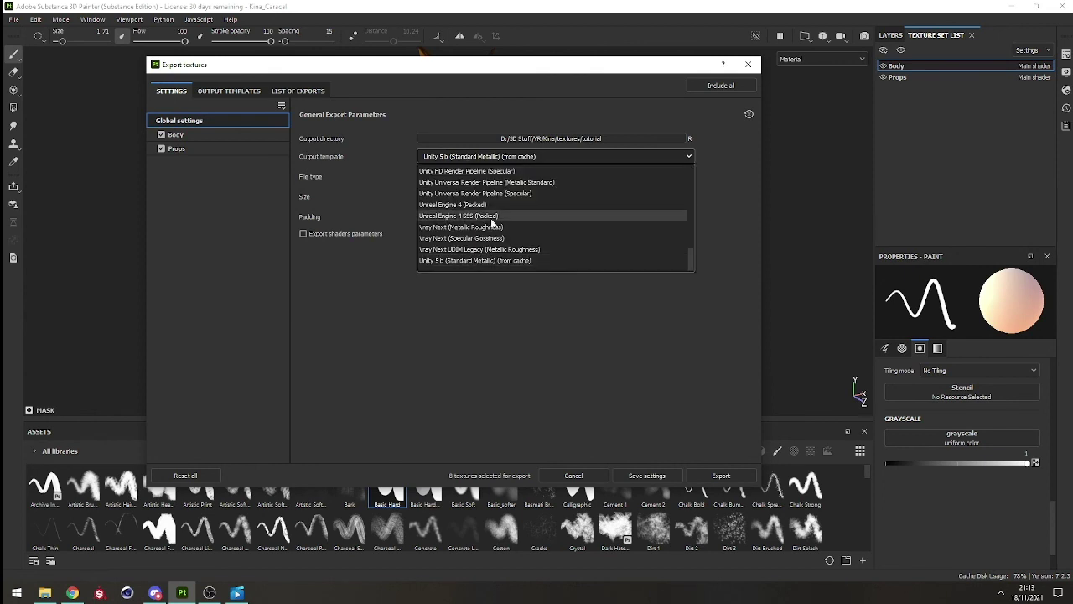
pyautogui.scroll(3, 463, 254)
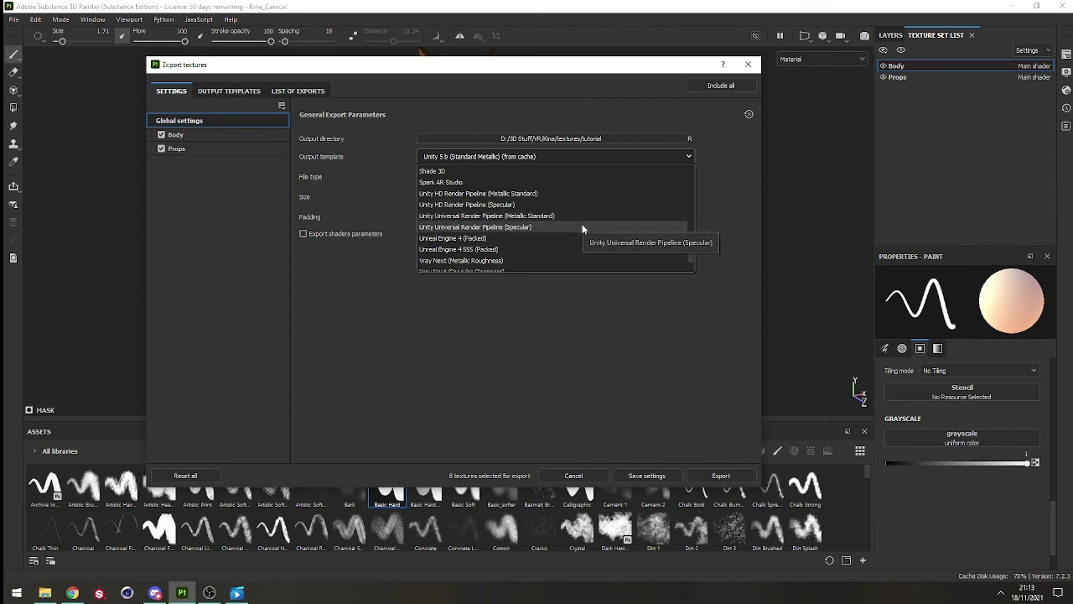
pyautogui.click(520, 216)
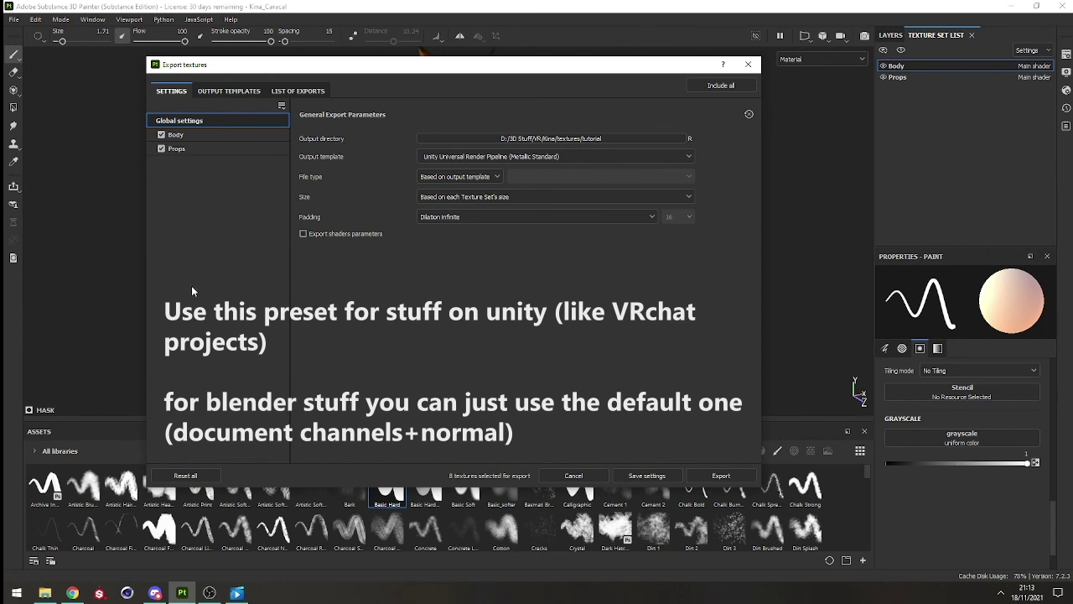
pyautogui.click(448, 199)
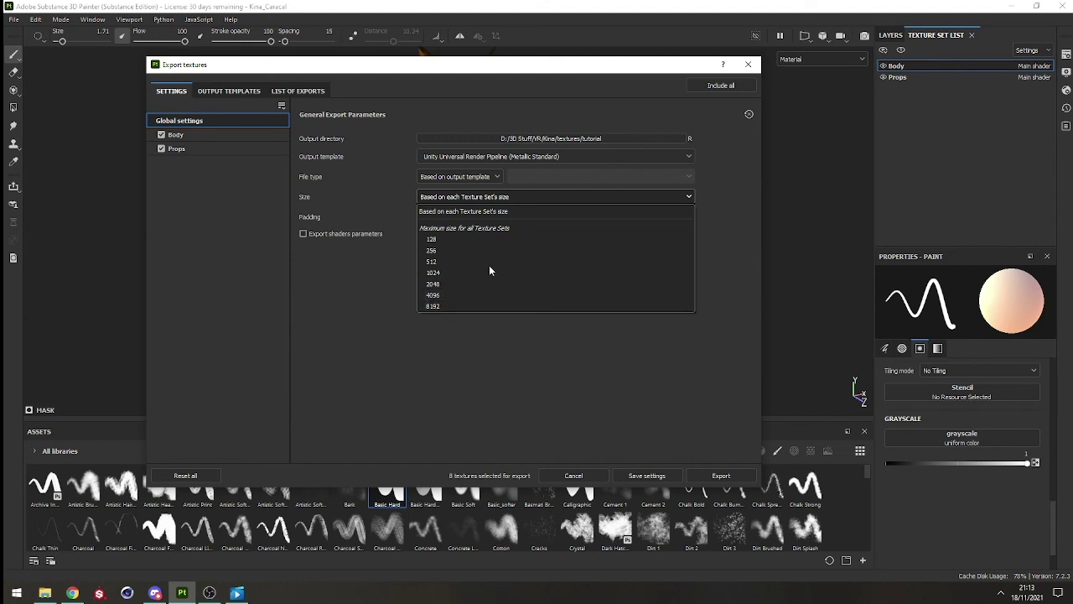
pyautogui.click(441, 295)
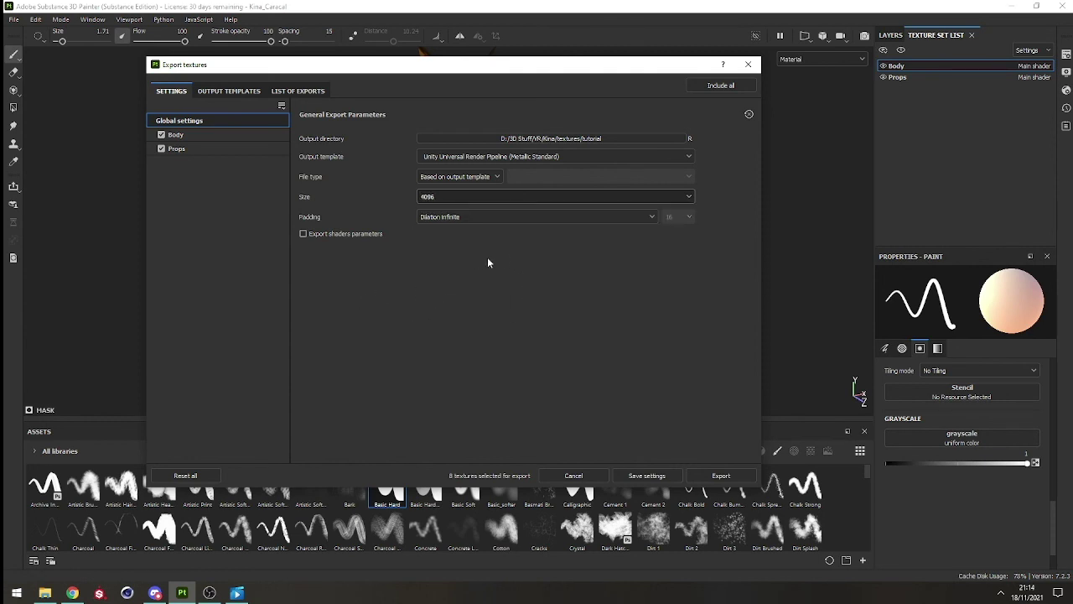
pyautogui.click(721, 475)
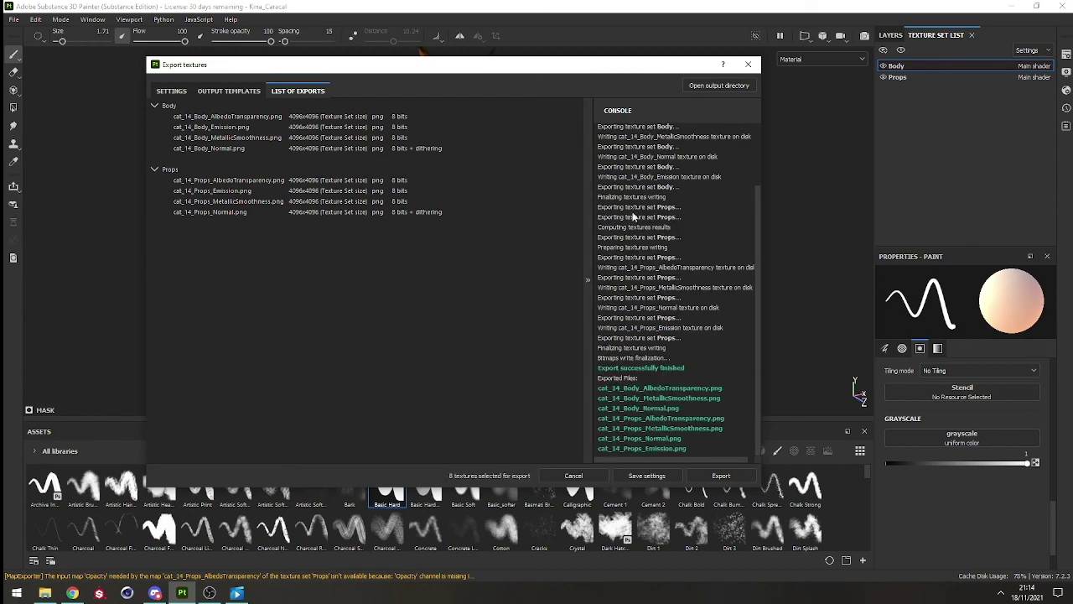
# Step: Check the exported texture files in the output directory, and return to the character model
pyautogui.moveTo(634, 65); pyautogui.dragTo(630, 55)
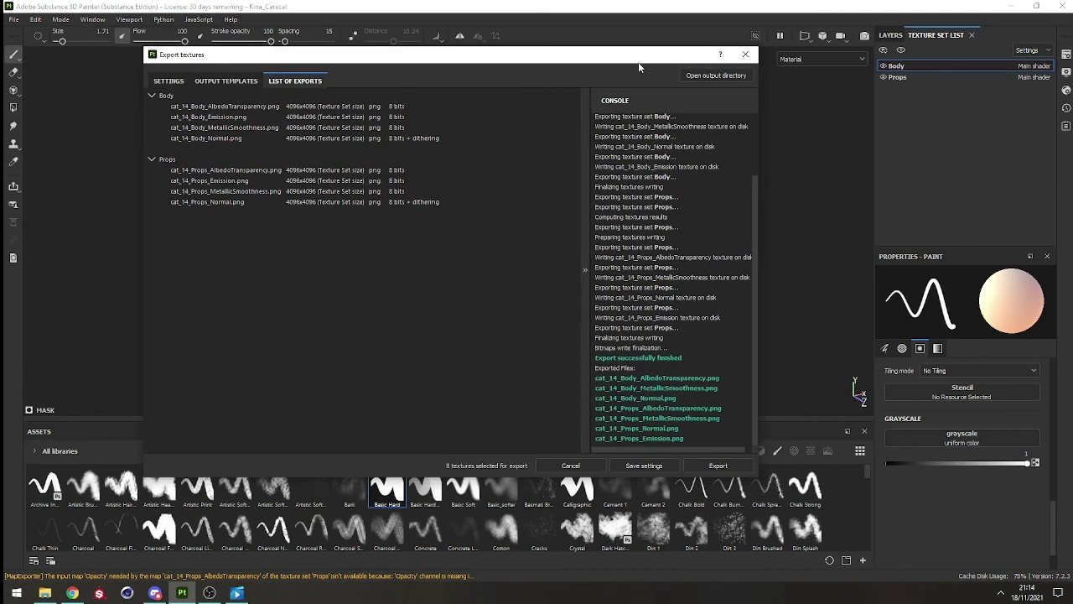
pyautogui.click(709, 76)
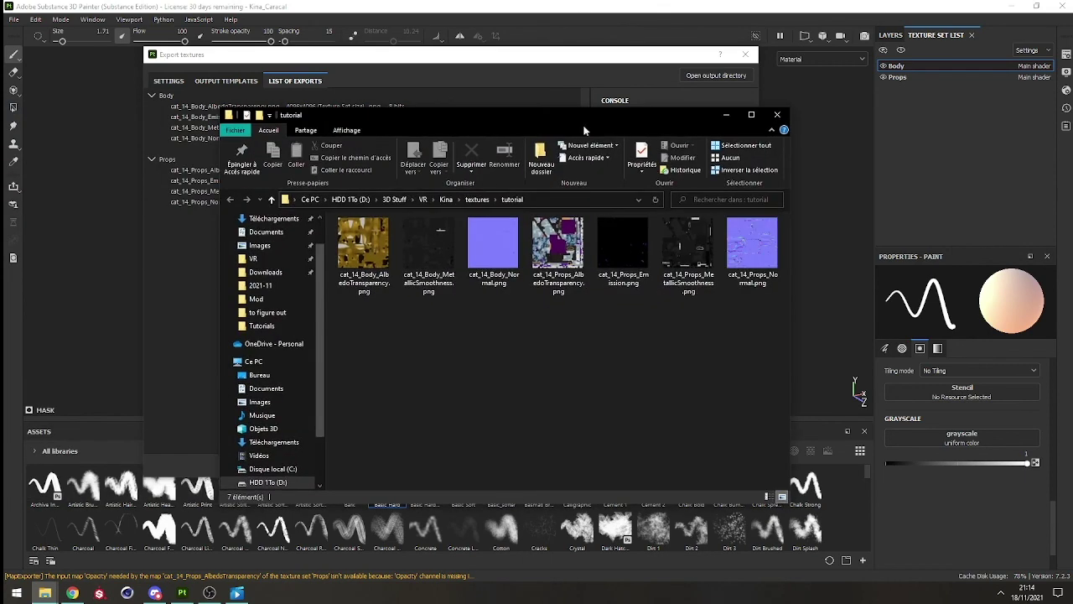
pyautogui.hotkey('ctrl', 'a')
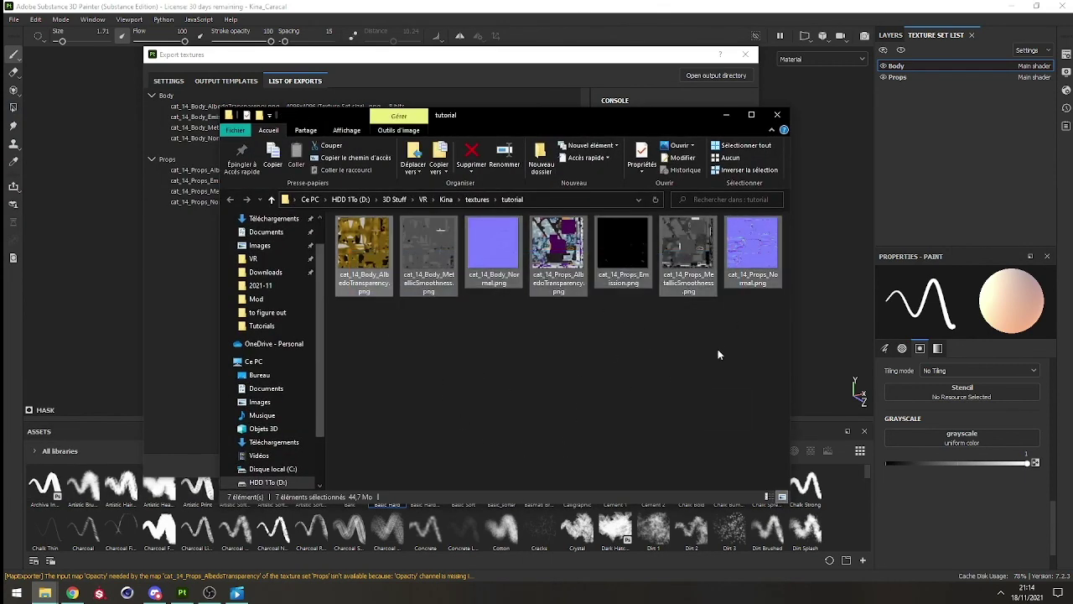
pyautogui.click(700, 380)
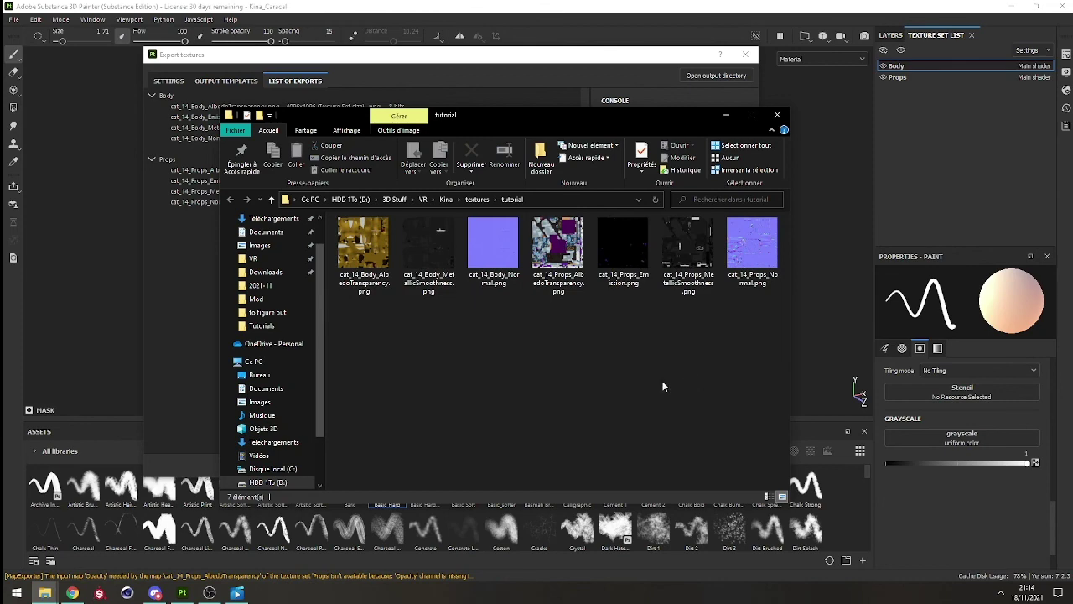
pyautogui.click(777, 114)
pyautogui.click(746, 54)
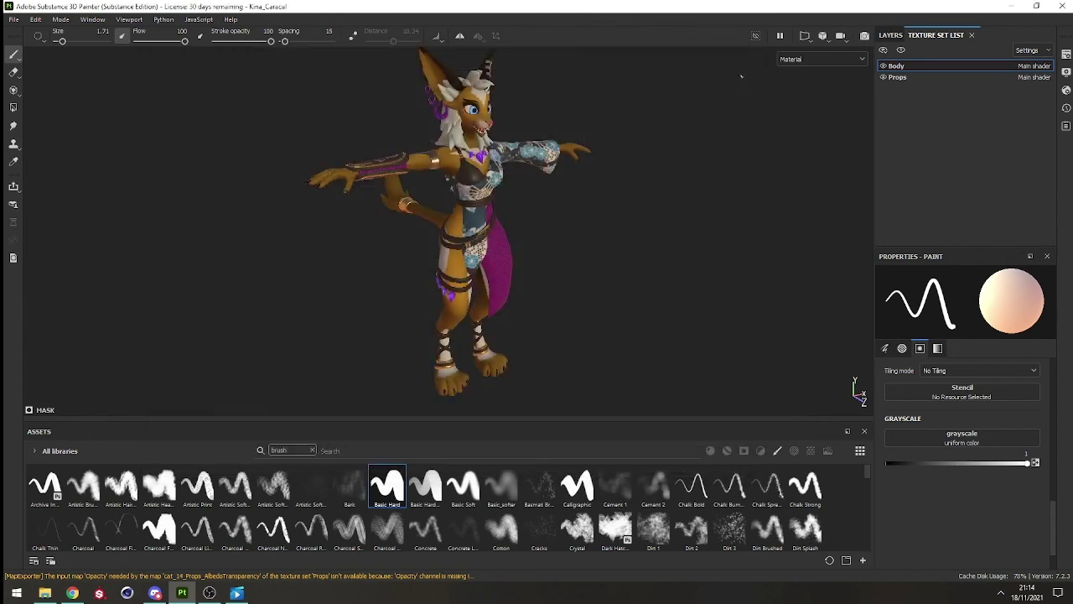
pyautogui.keyDown('alt'); pyautogui.moveTo(578, 244); pyautogui.dragTo(488, 190); pyautogui.keyUp('alt')
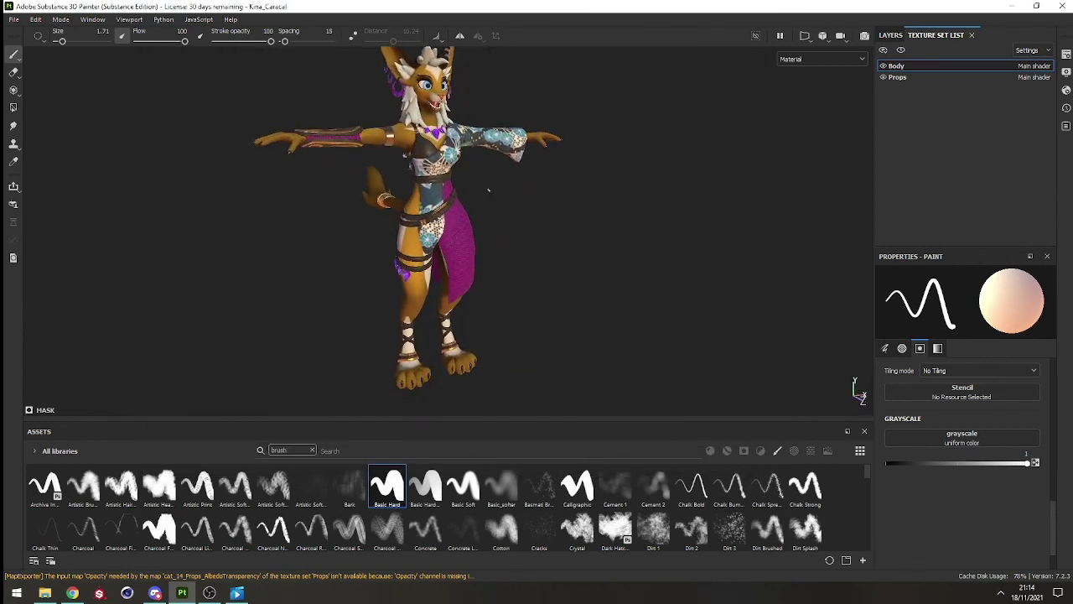